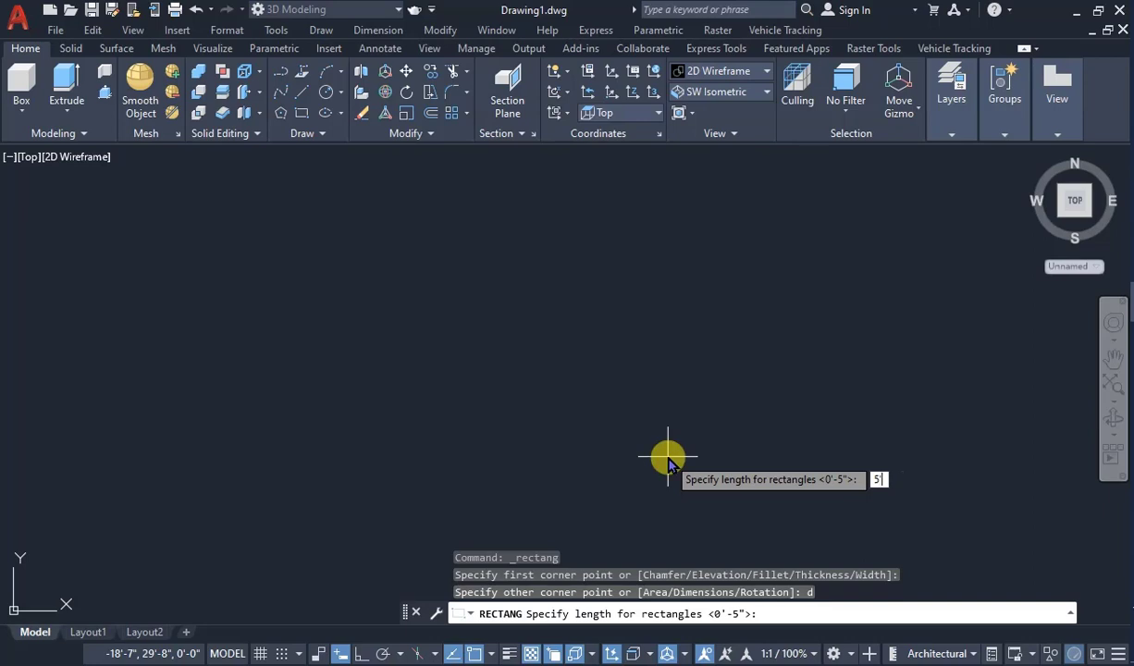
# Step: Draw a rectangle with a length of 5' and a width of 4'
pyautogui.press('Return')
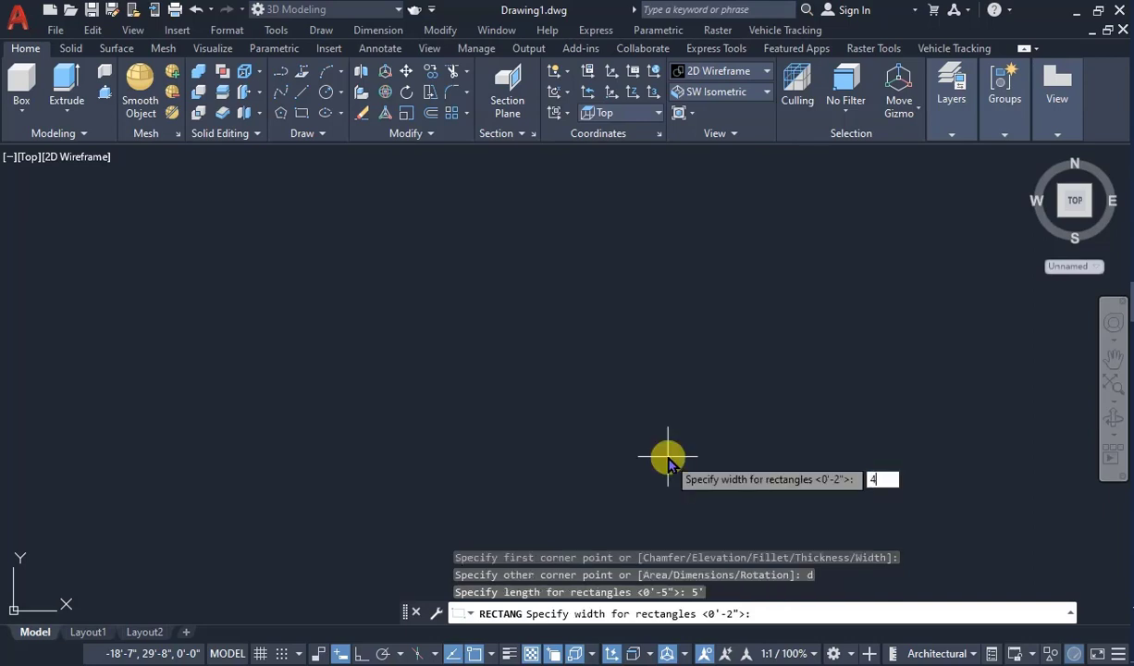
pyautogui.write('4')
pyautogui.press('Return')
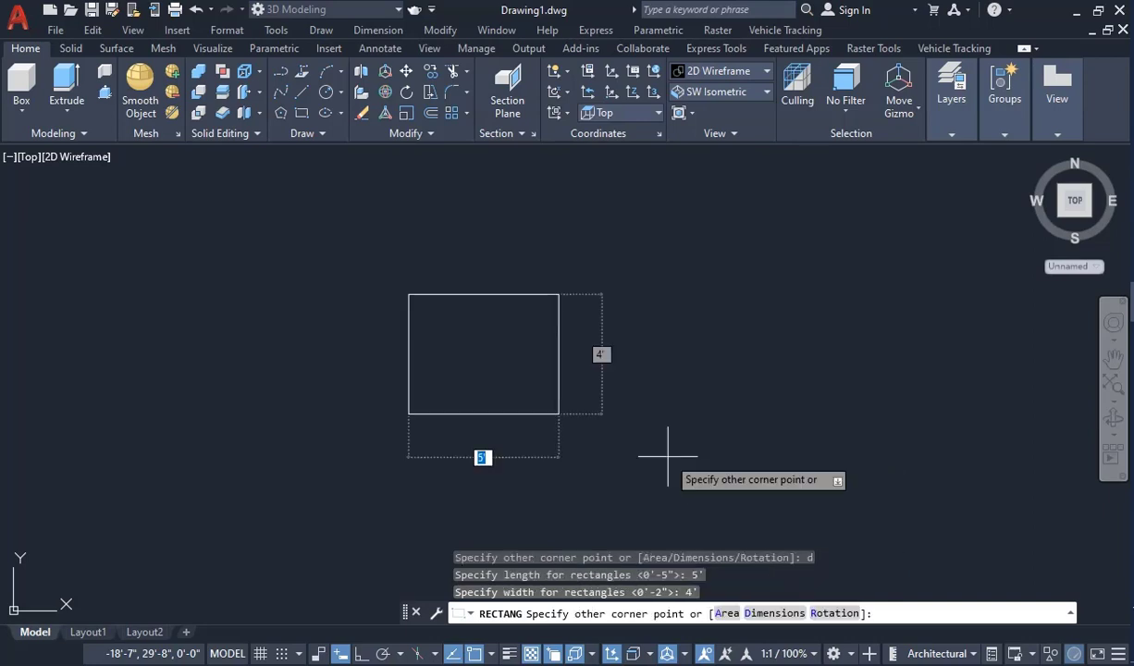
pyautogui.click(668, 456)
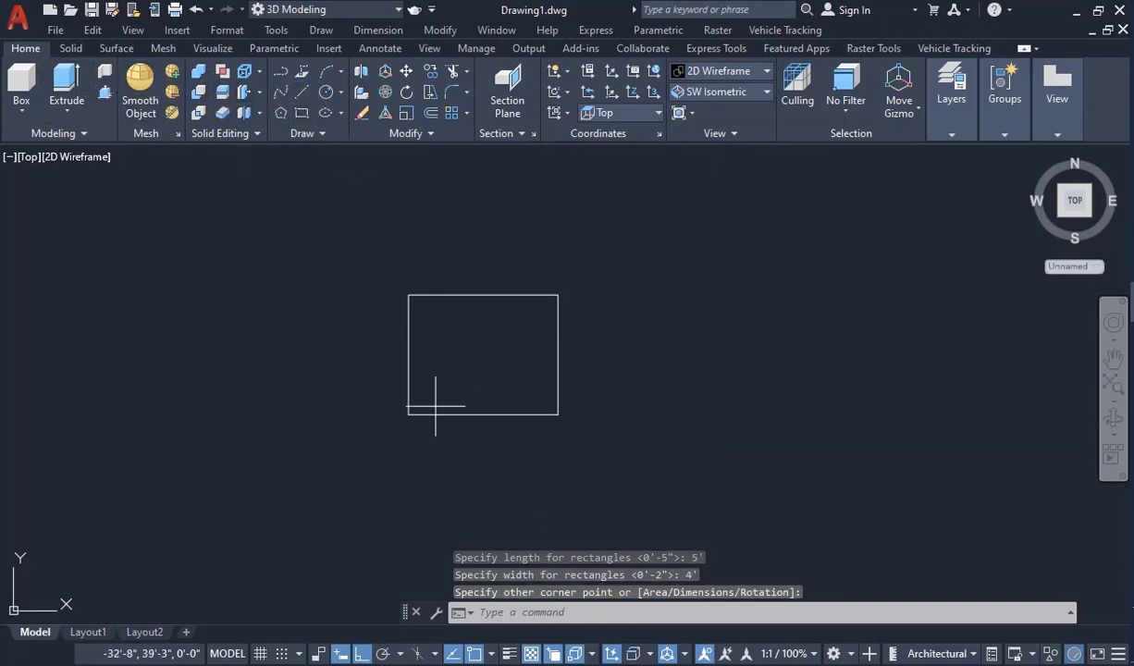
# Step: Draw a second rectangle, 5' long and 2' wide, directly below the first, starting from its lower-left corner
pyautogui.press('Return')
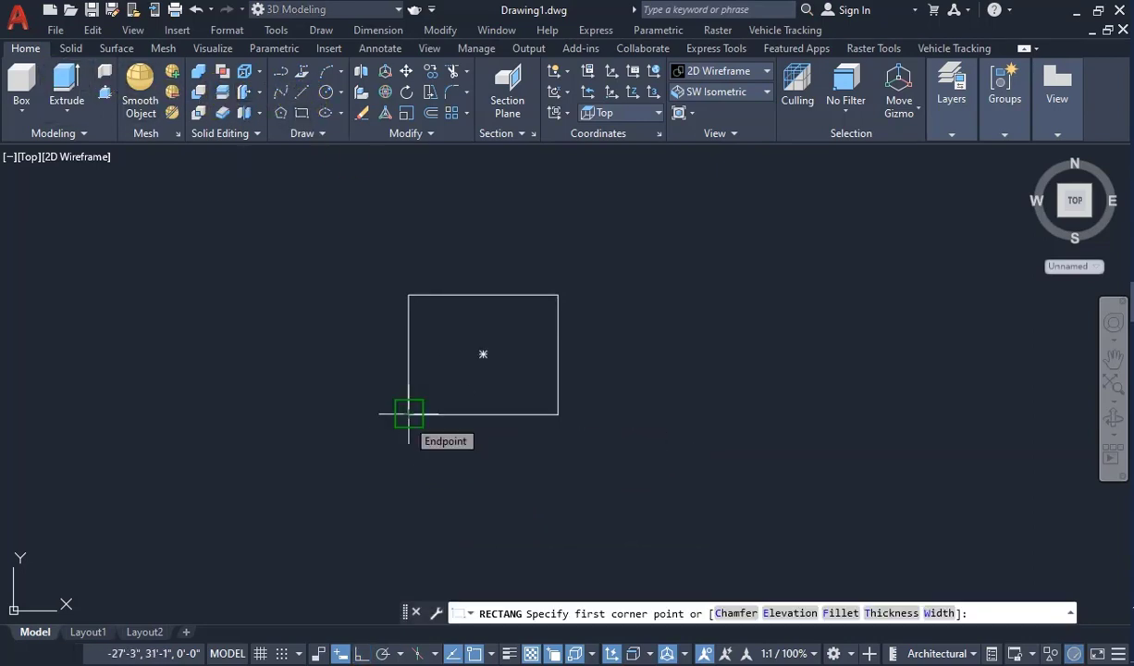
pyautogui.click(409, 414)
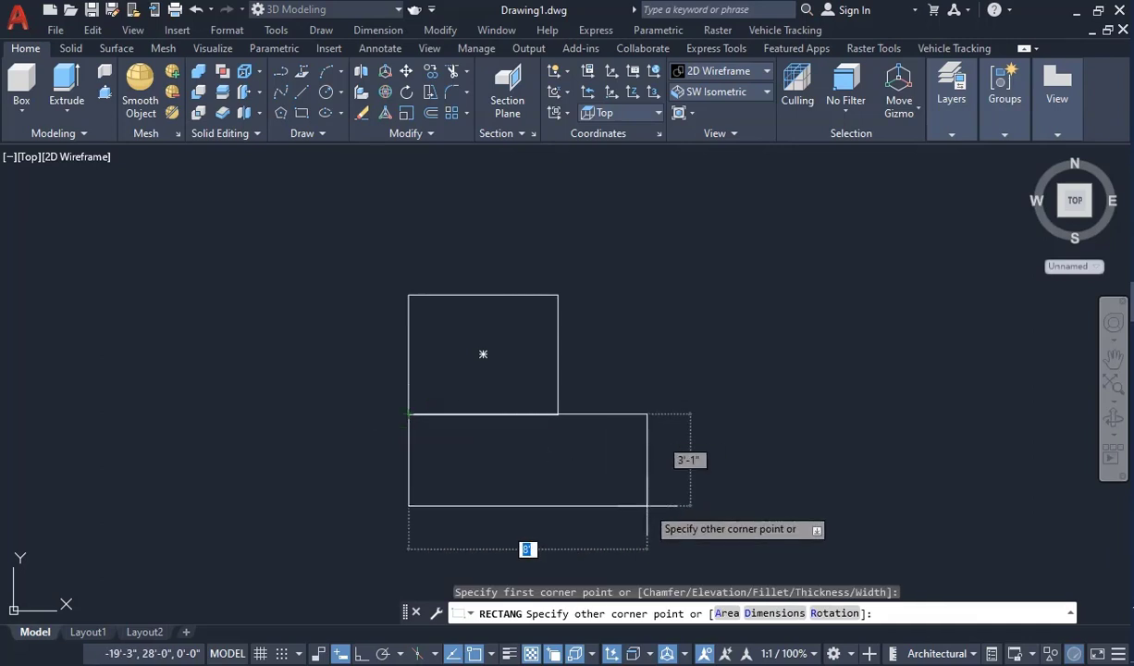
pyautogui.write('d')
pyautogui.press('Return')
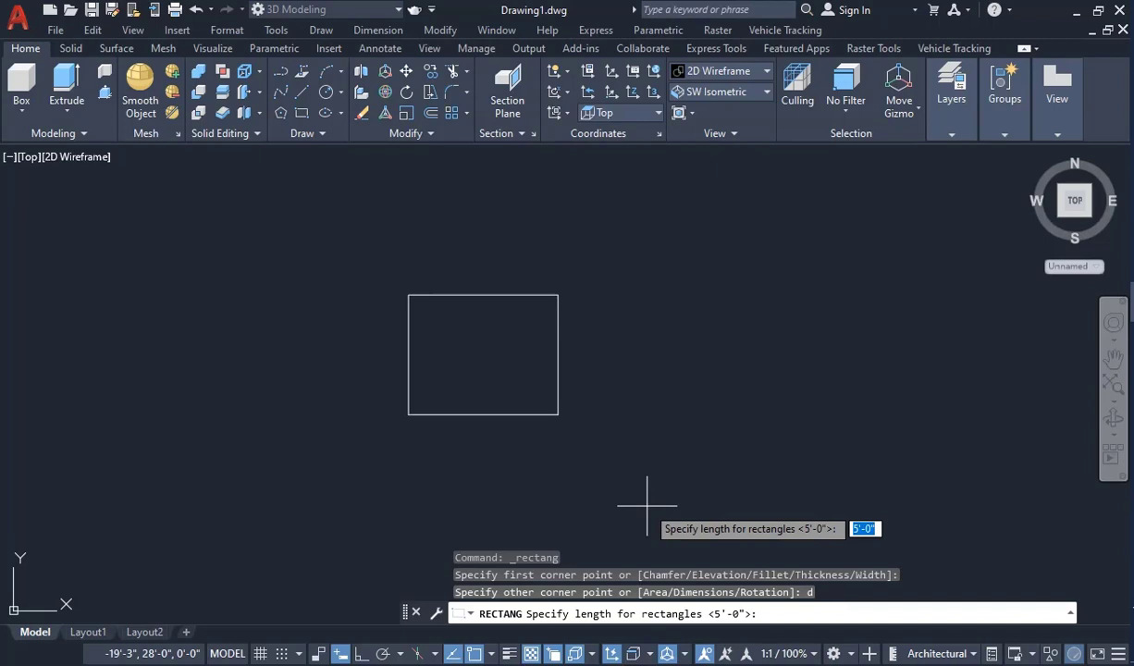
pyautogui.write('5')
pyautogui.press('Return')
pyautogui.write('2')
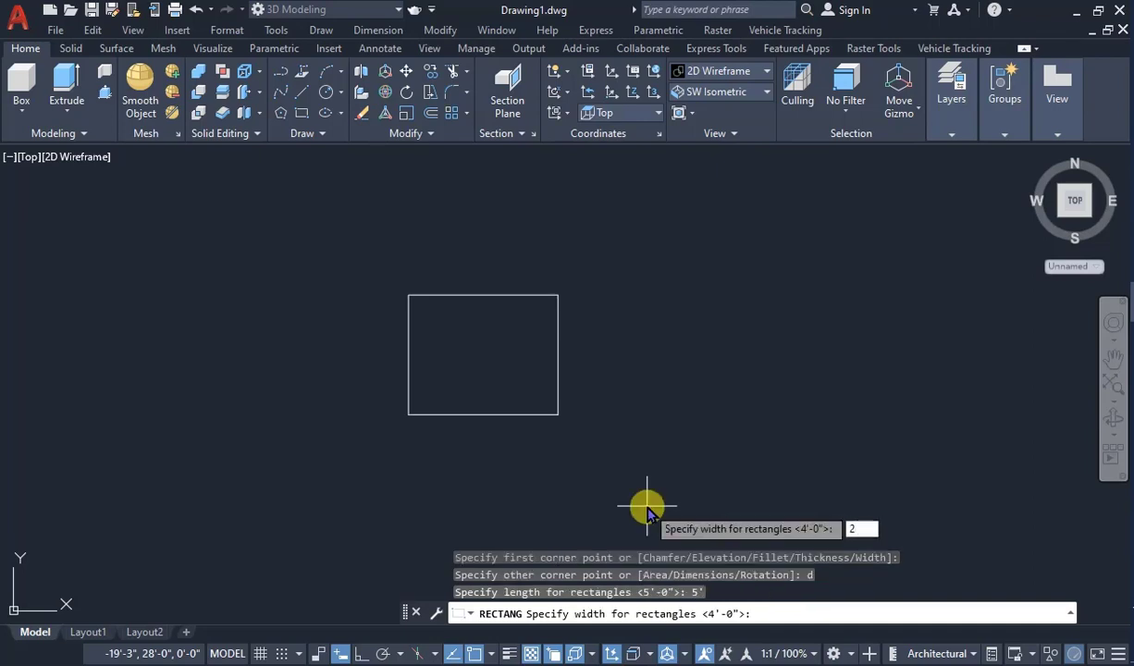
pyautogui.press('Return')
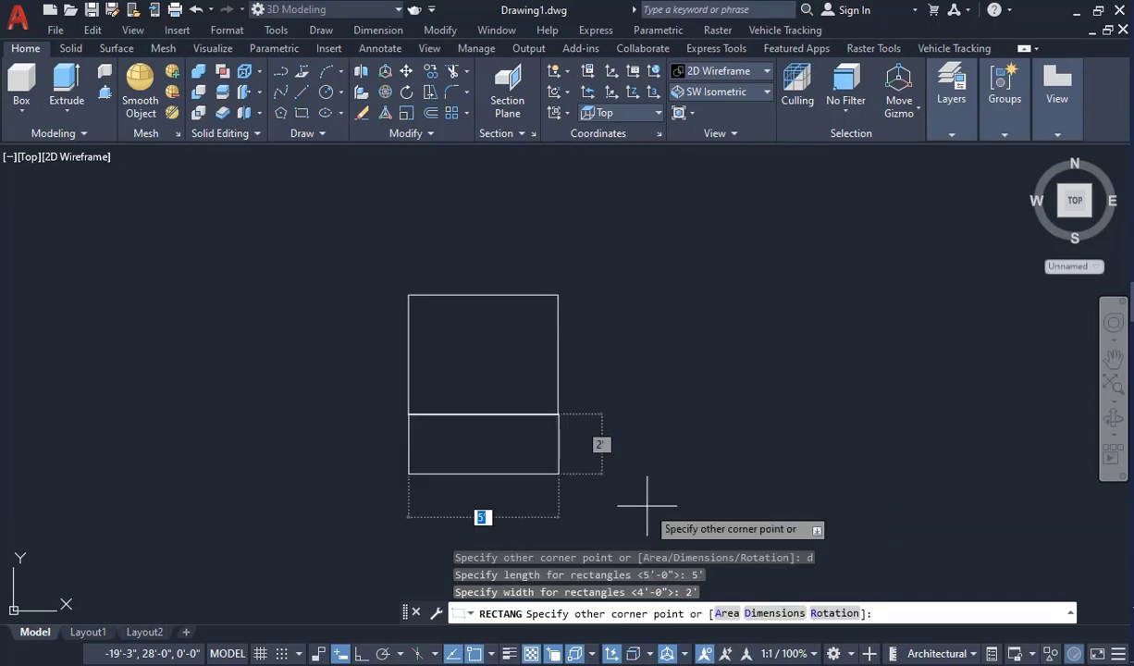
pyautogui.click(646, 506)
# Step: Draw a closed line outline from the upper rectangle's top-left corner: 8' down, 2' left, 8' up and back to the start
pyautogui.scroll(-4, 432, 307)
pyautogui.scroll(4, 423, 374)
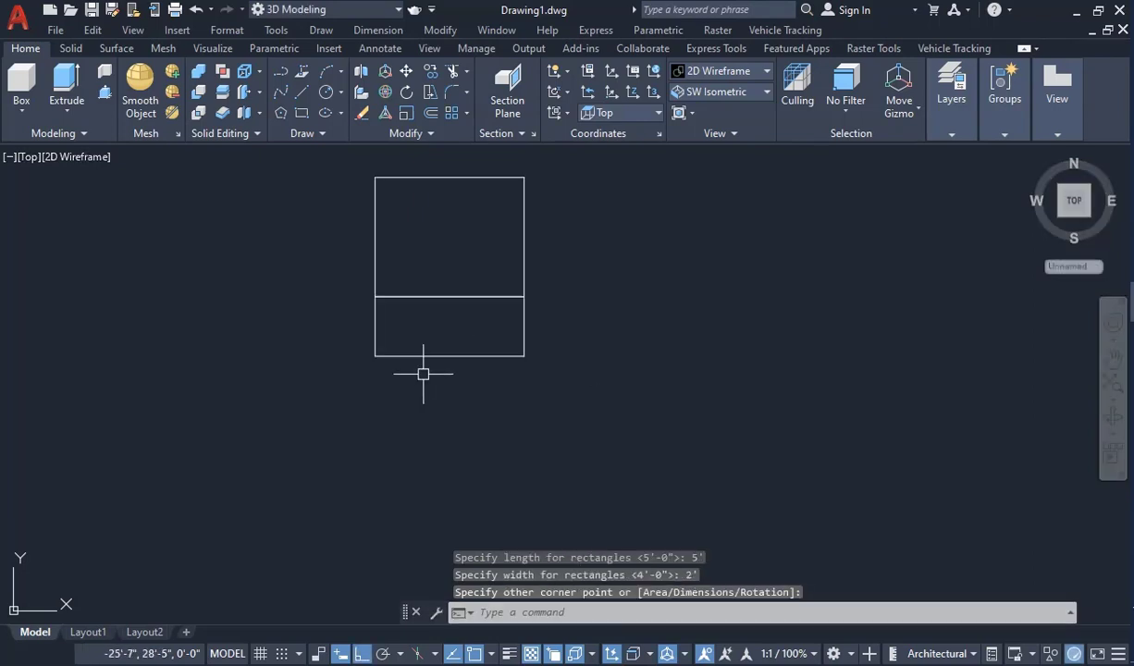
pyautogui.scroll(-2, 501, 435)
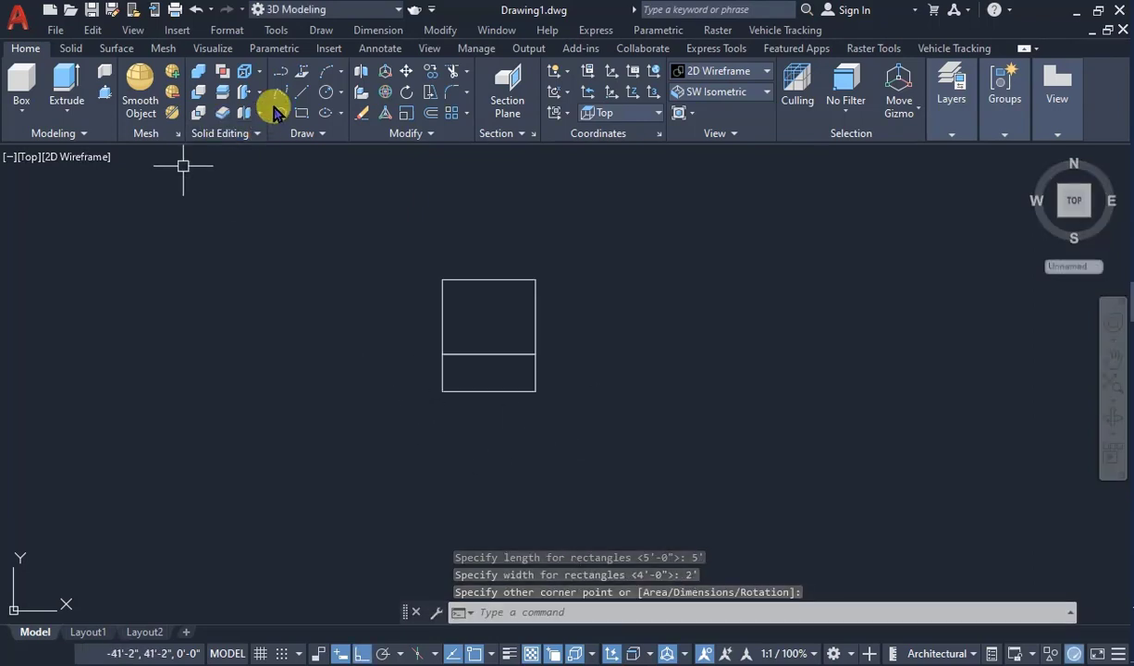
pyautogui.click(302, 92)
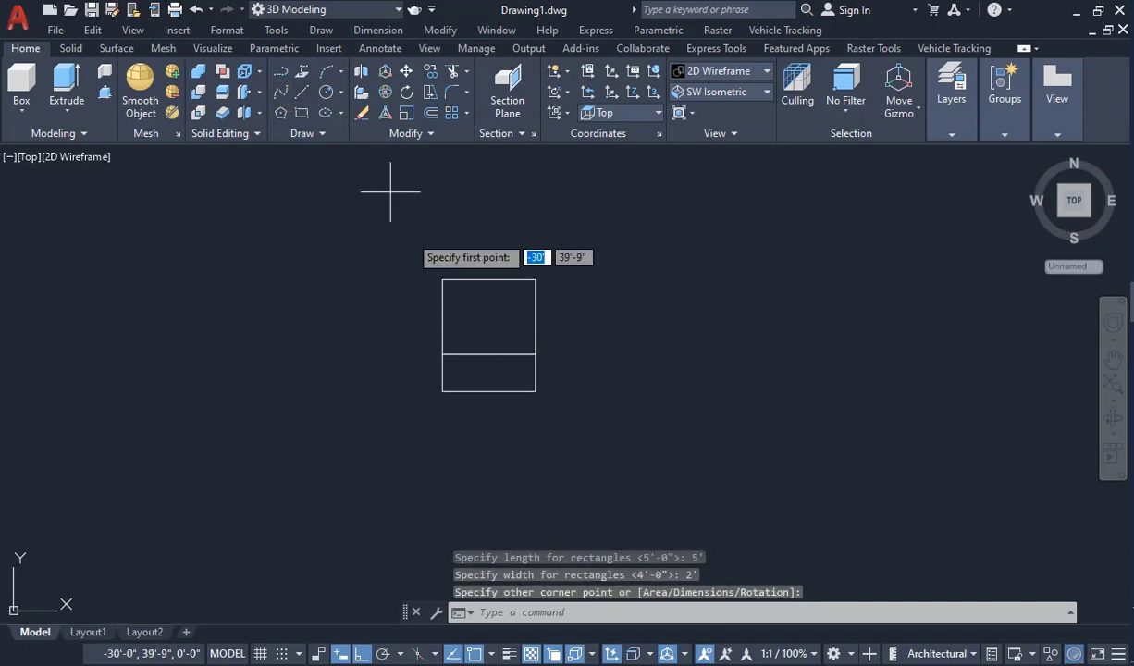
pyautogui.click(442, 279)
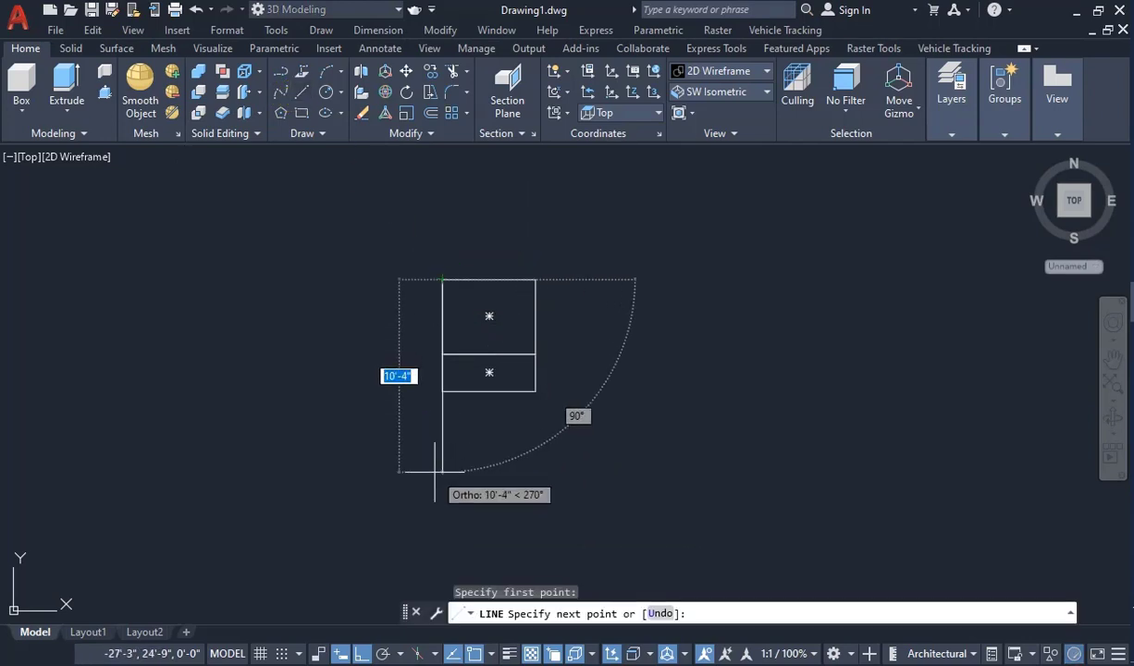
pyautogui.write('5')
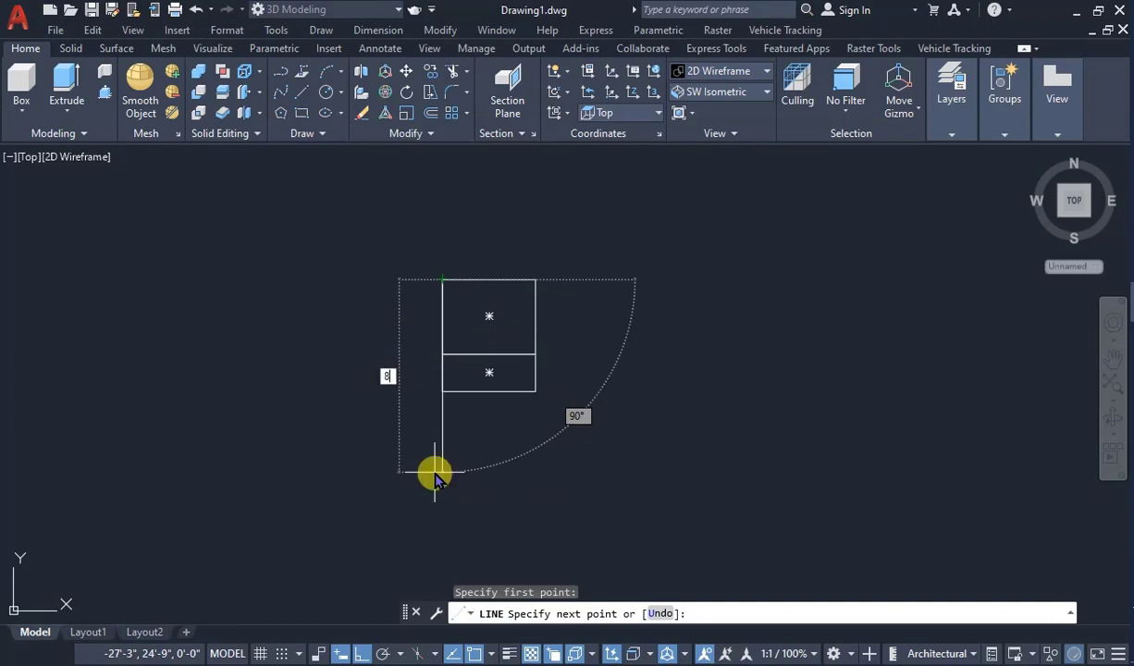
pyautogui.click(435, 474)
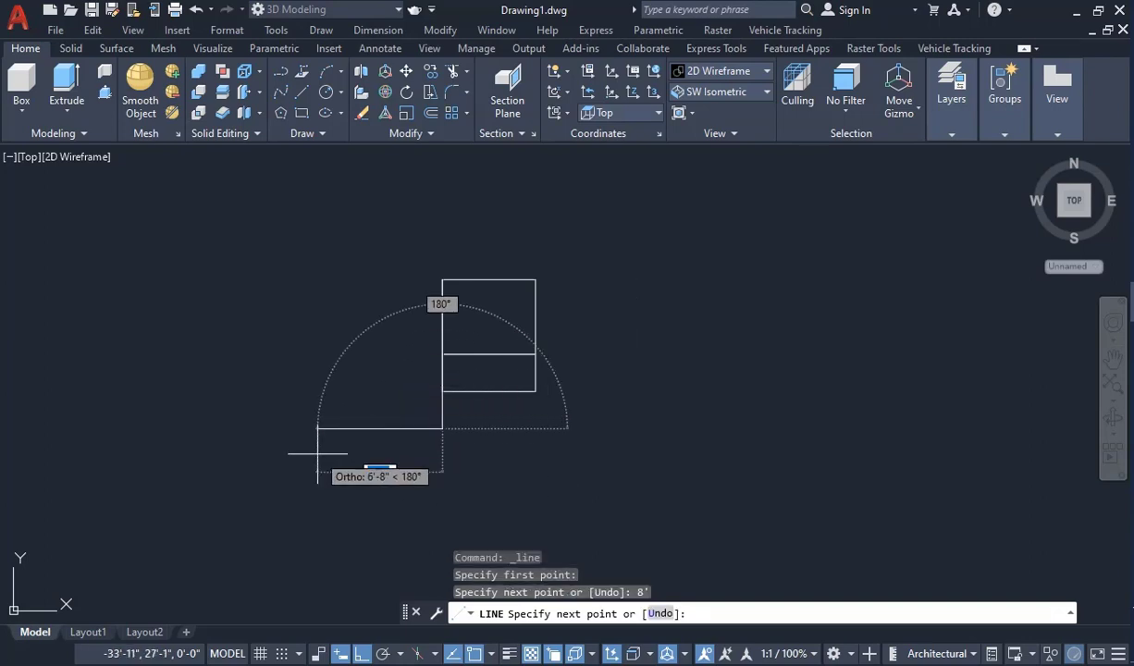
pyautogui.write("2'")
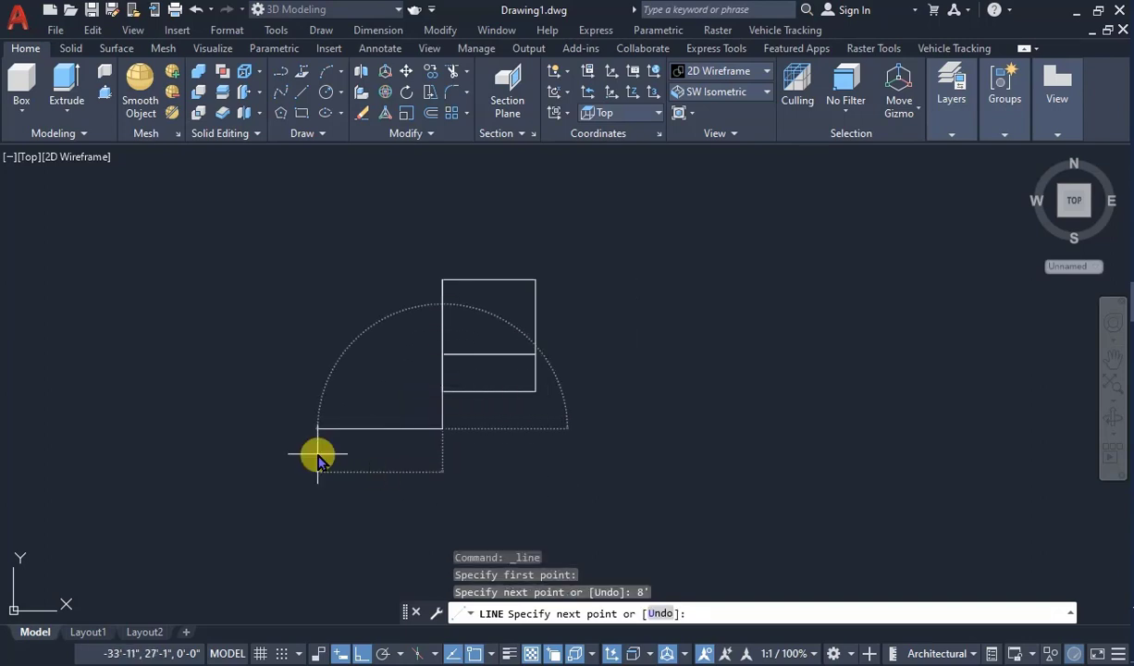
pyautogui.press('Return')
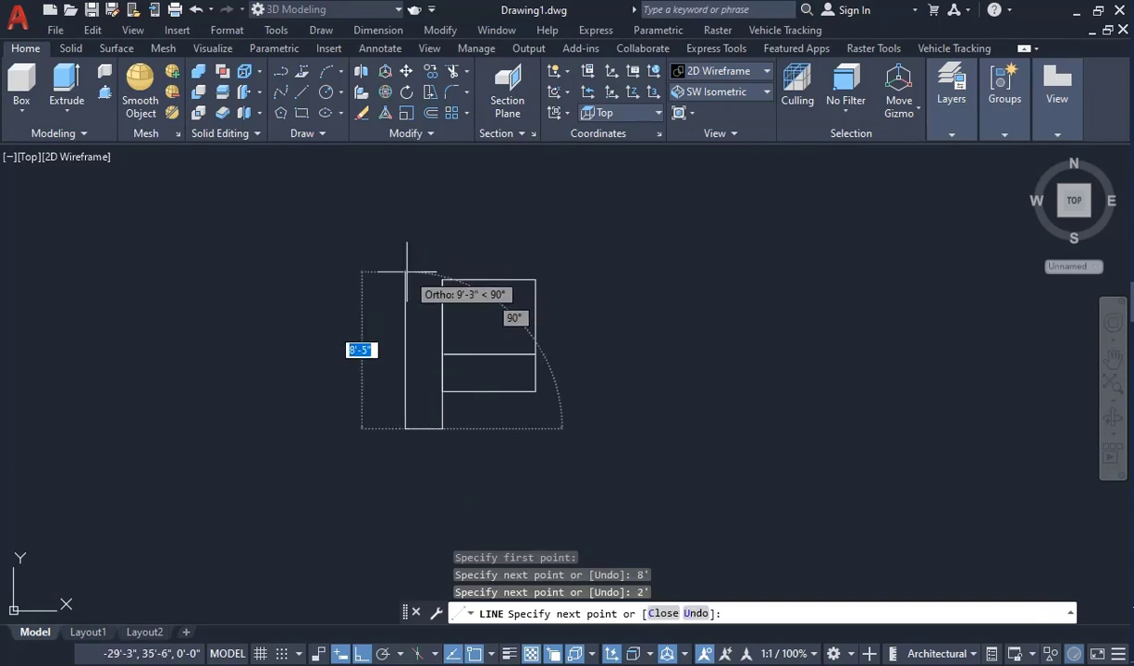
pyautogui.write('8')
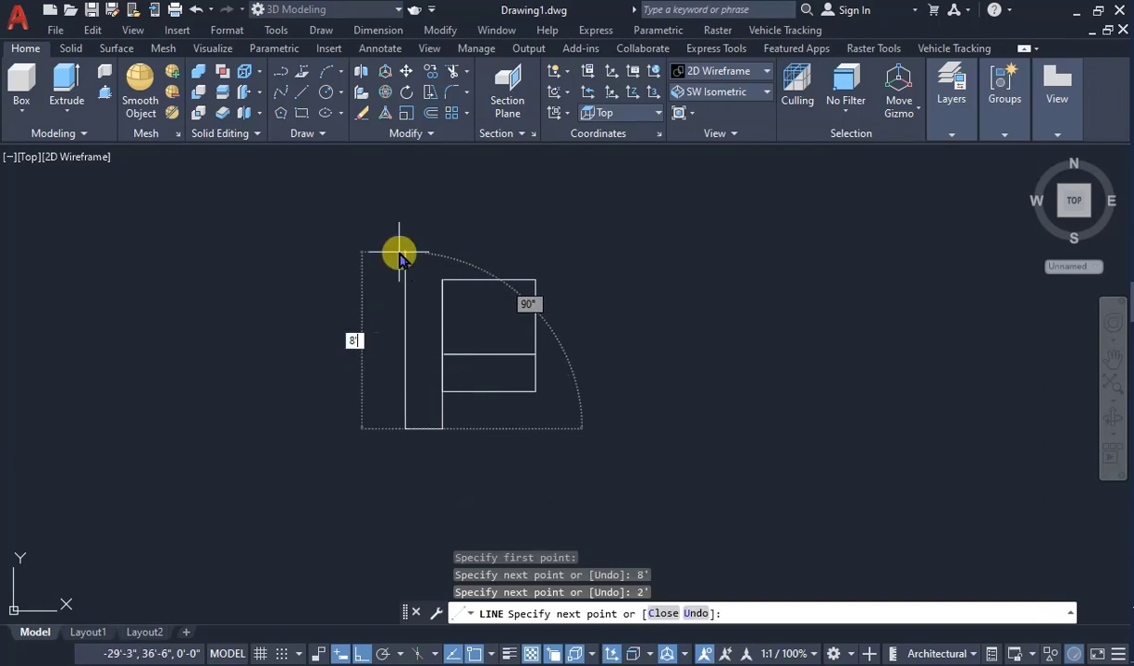
pyautogui.press('Return')
pyautogui.press('Return')
# Step: Join the four lines of the tall 2' by 8' outline into one polyline
pyautogui.click(406, 389)
pyautogui.click(443, 422)
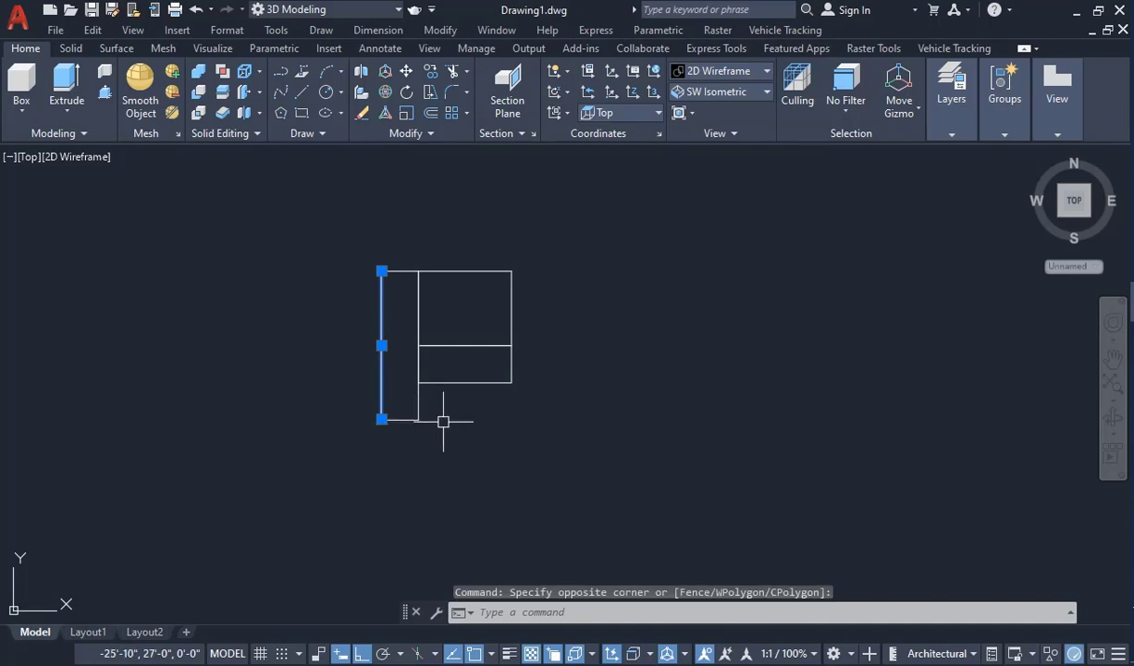
pyautogui.click(418, 406)
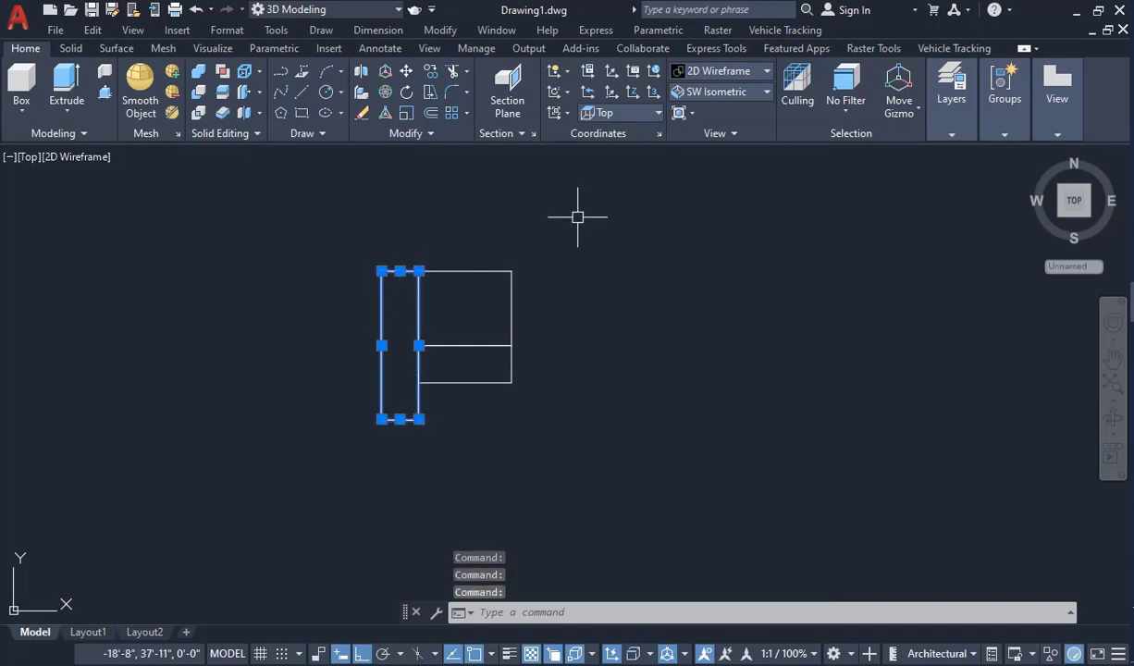
pyautogui.write('j')
pyautogui.press('Return')
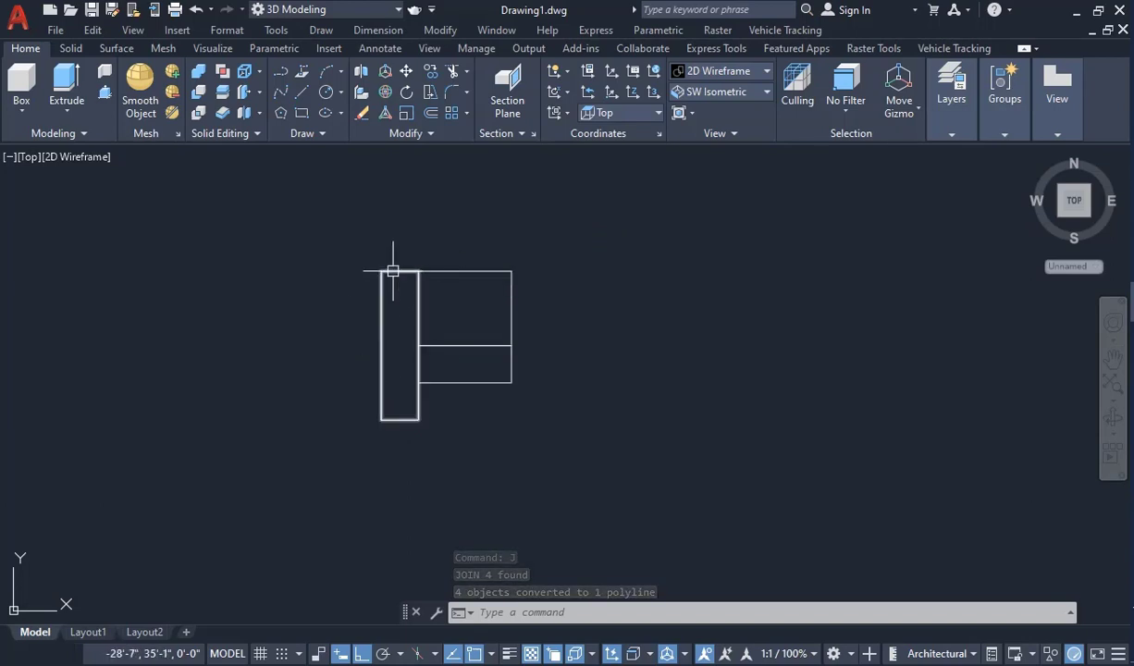
# Step: Try to move the tall joined outline straight up by a distance of 1, and undo the move
pyautogui.click(381, 368)
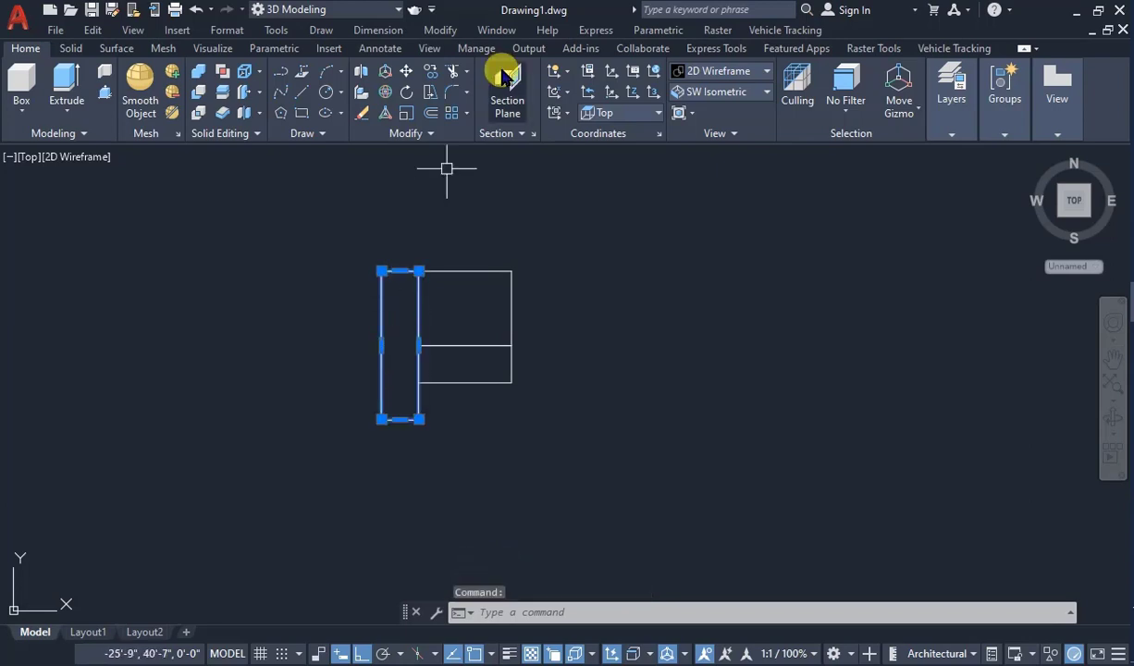
pyautogui.click(406, 71)
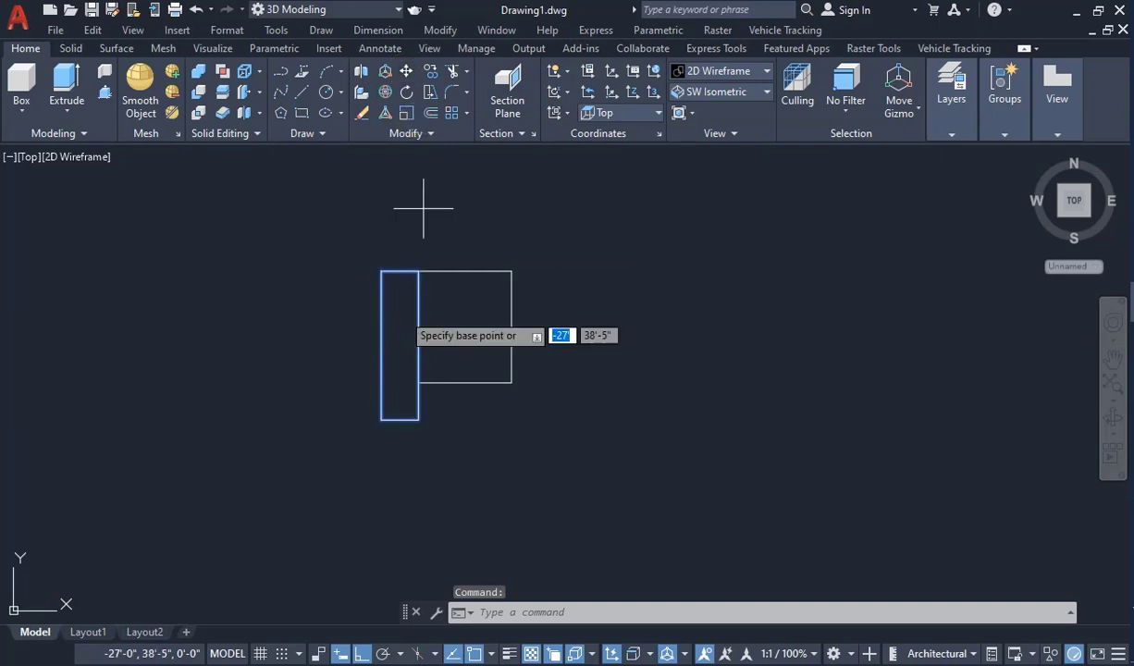
pyautogui.click(399, 271)
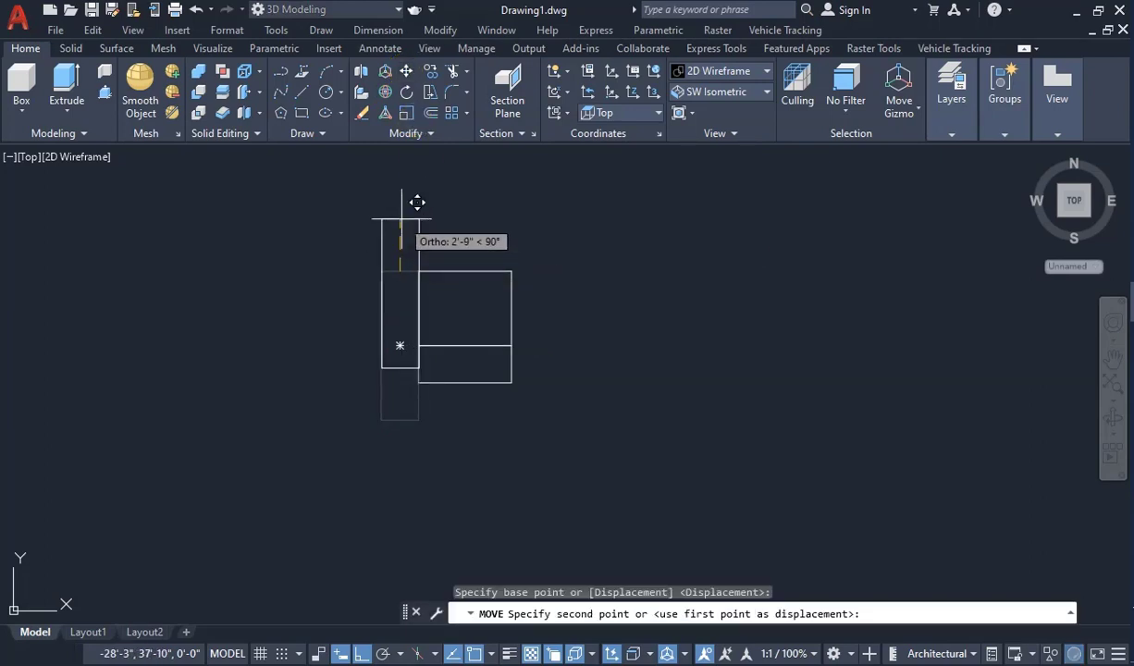
pyautogui.write('1')
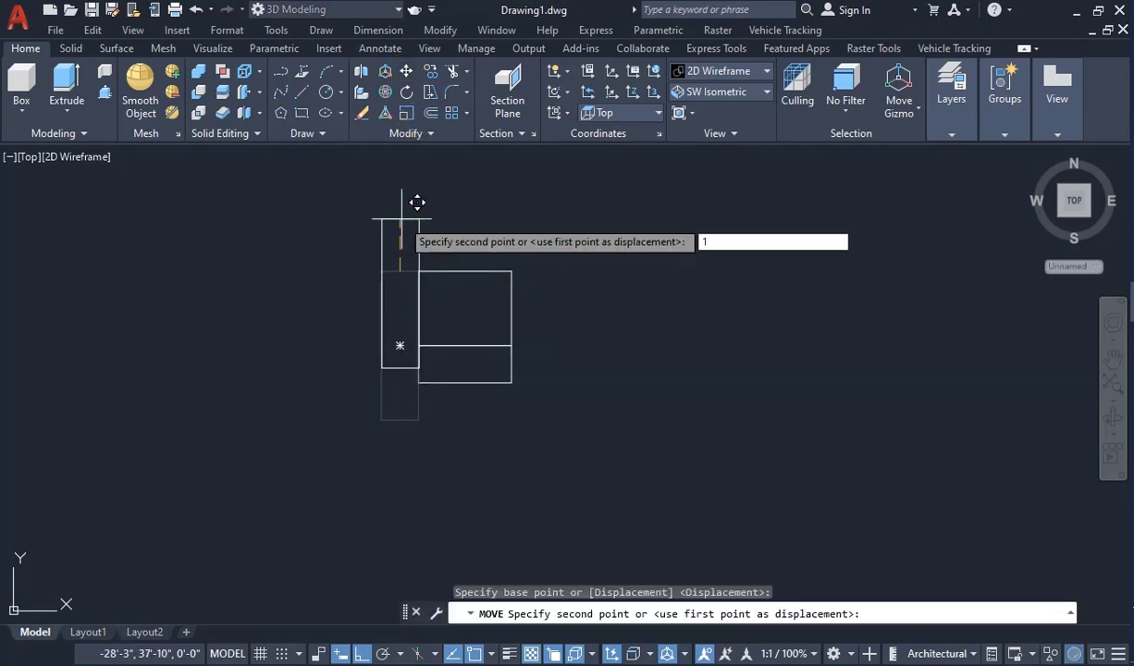
pyautogui.press('Return')
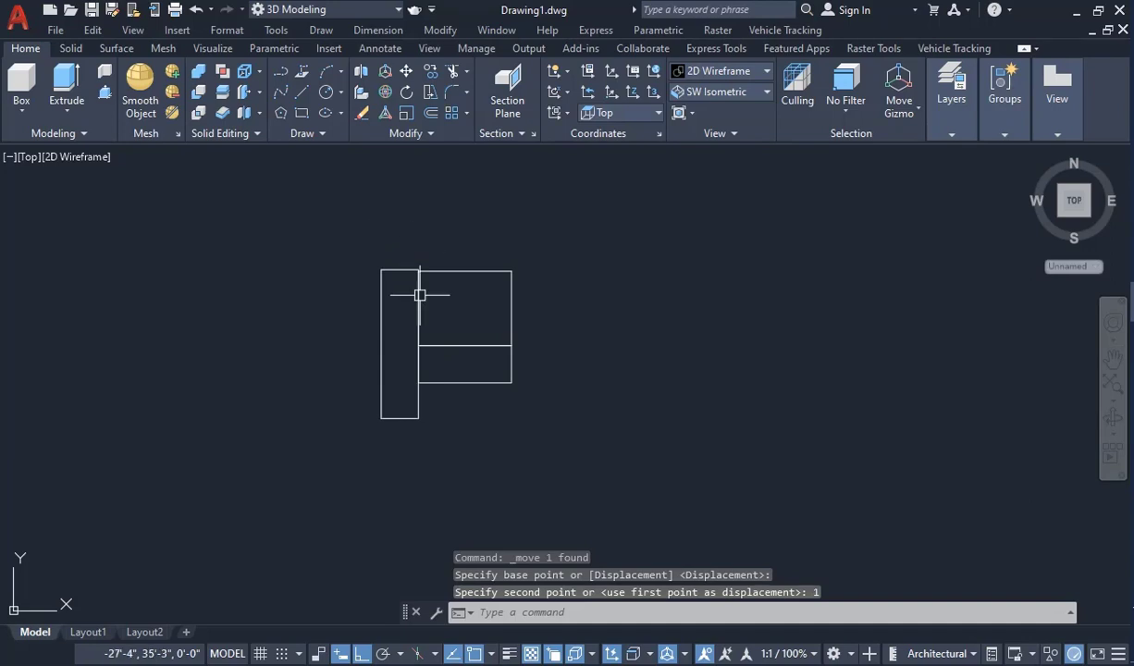
pyautogui.hotkey('ctrl', 'z')
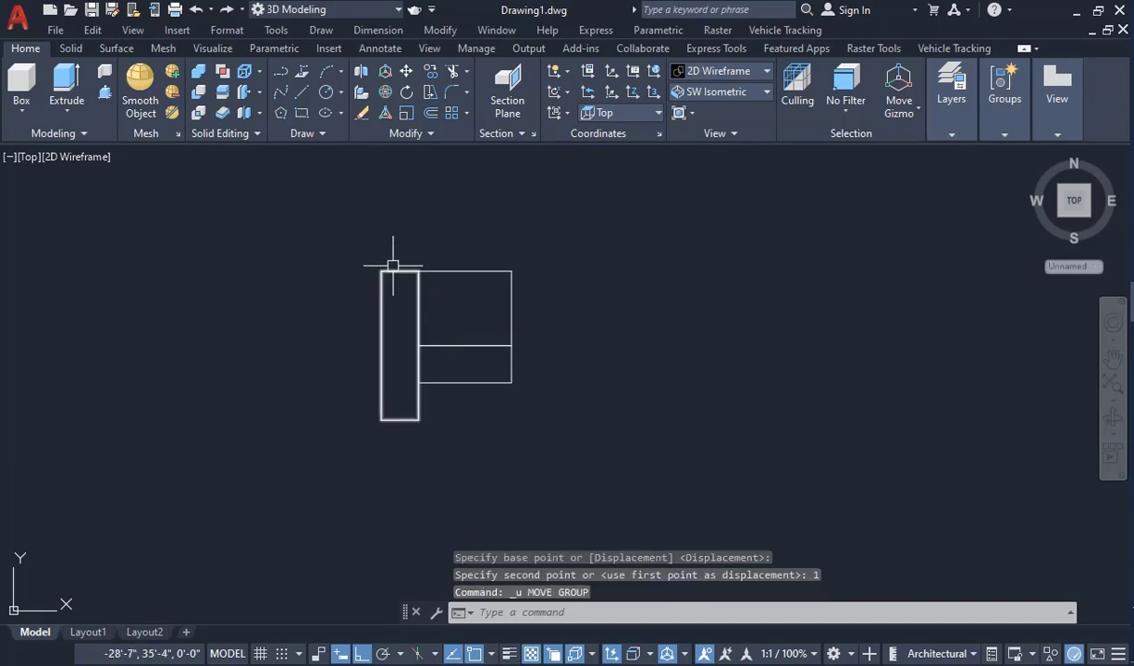
# Step: Move the tall joined outline straight up by 1'
pyautogui.click(405, 78)
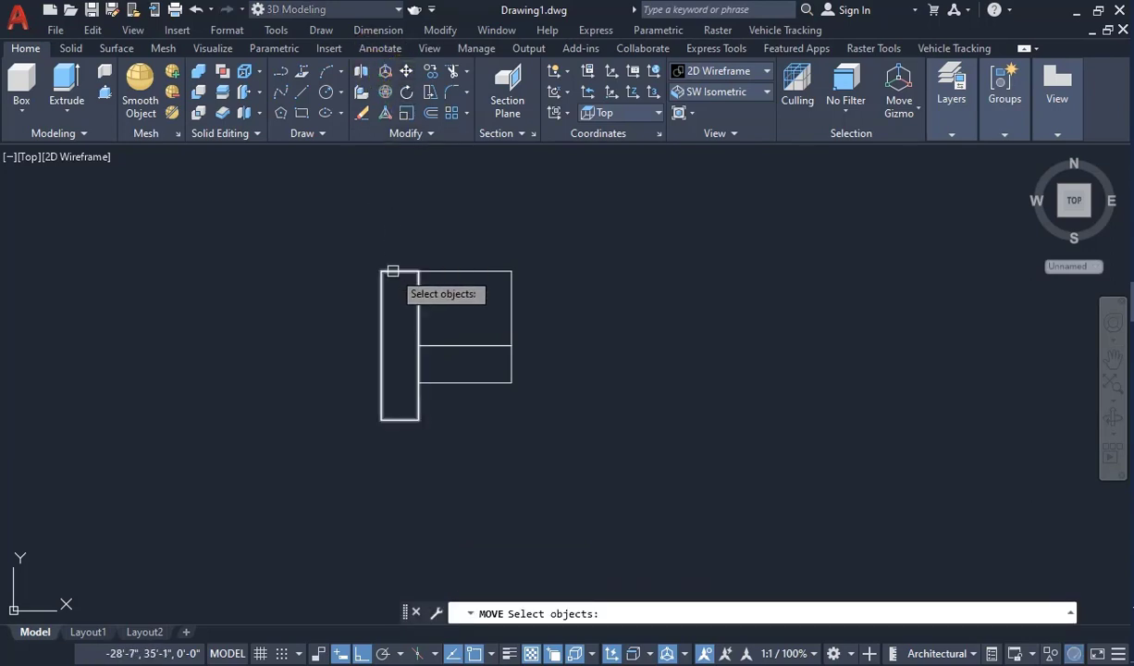
pyautogui.click(386, 271)
pyautogui.press('Return')
pyautogui.click(400, 345)
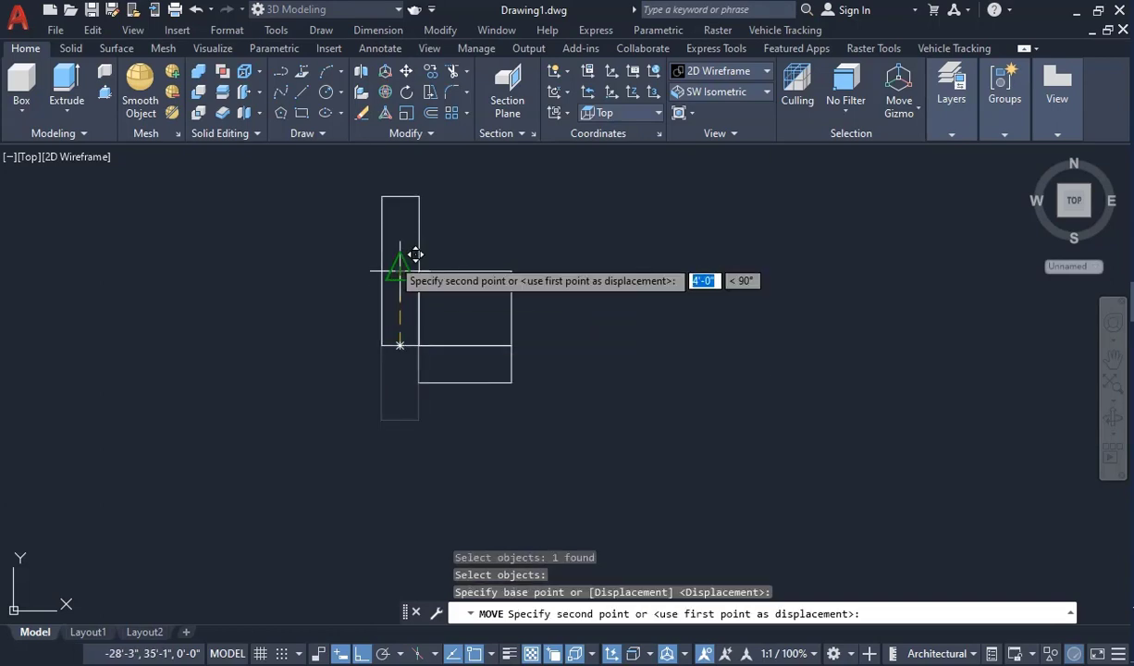
pyautogui.write("1'")
pyautogui.press('Return')
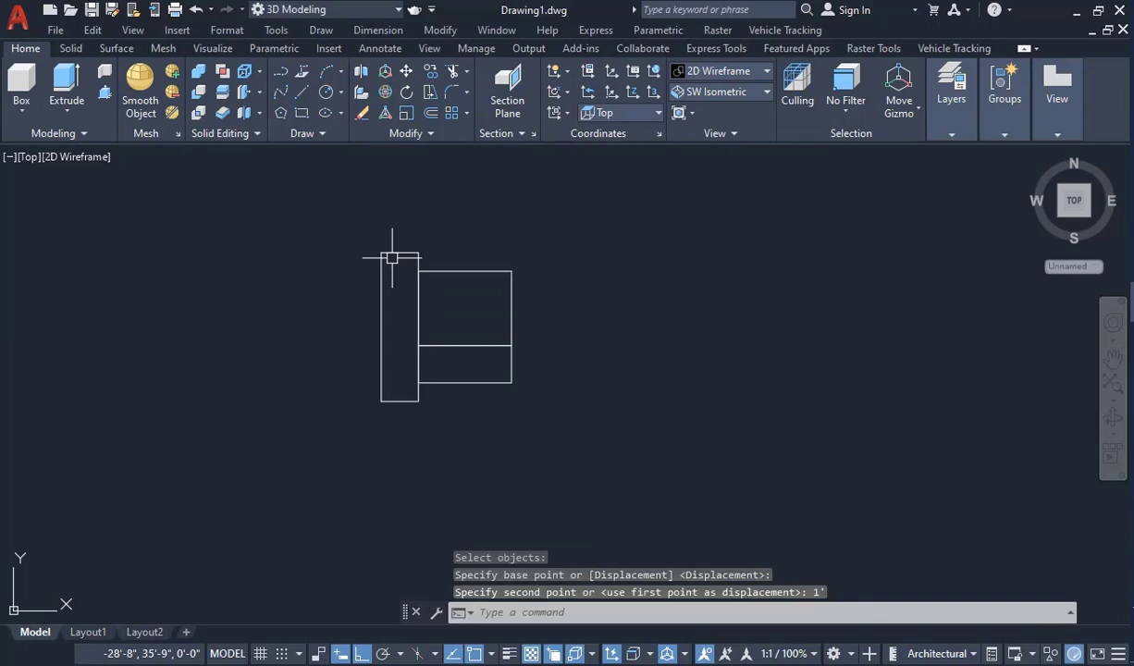
# Step: Draw a 7' by 1' rectangle from the lower rectangle's bottom-right corner to the tall outline's bottom-left corner
pyautogui.scroll(4, 475, 407)
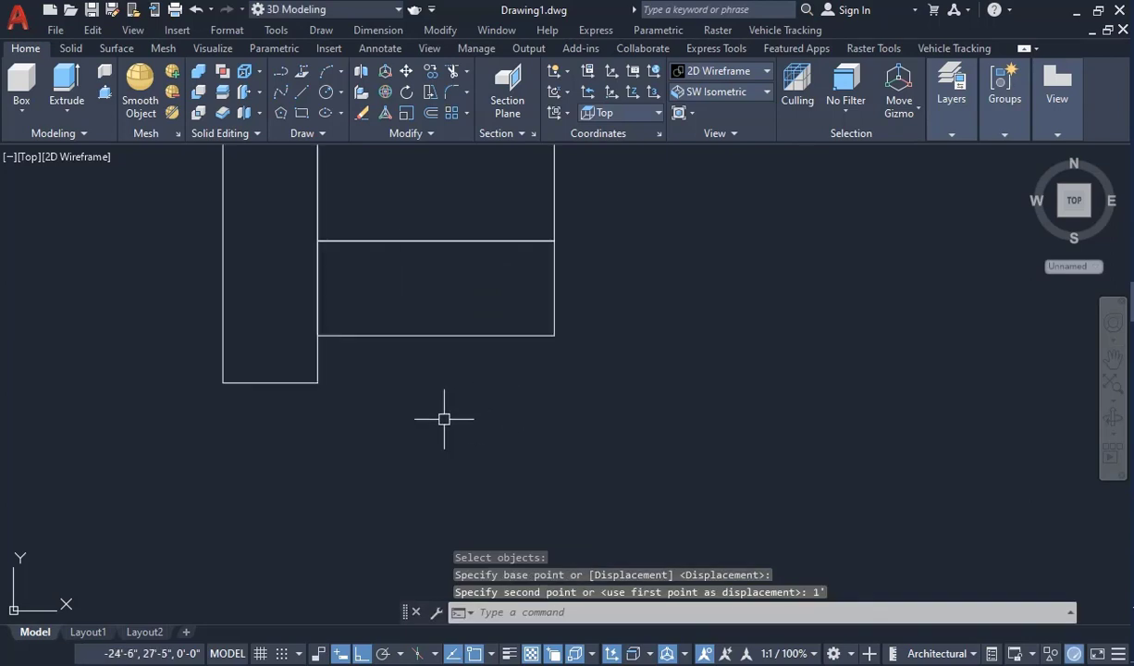
pyautogui.scroll(-4, 444, 425)
pyautogui.scroll(2, 447, 438)
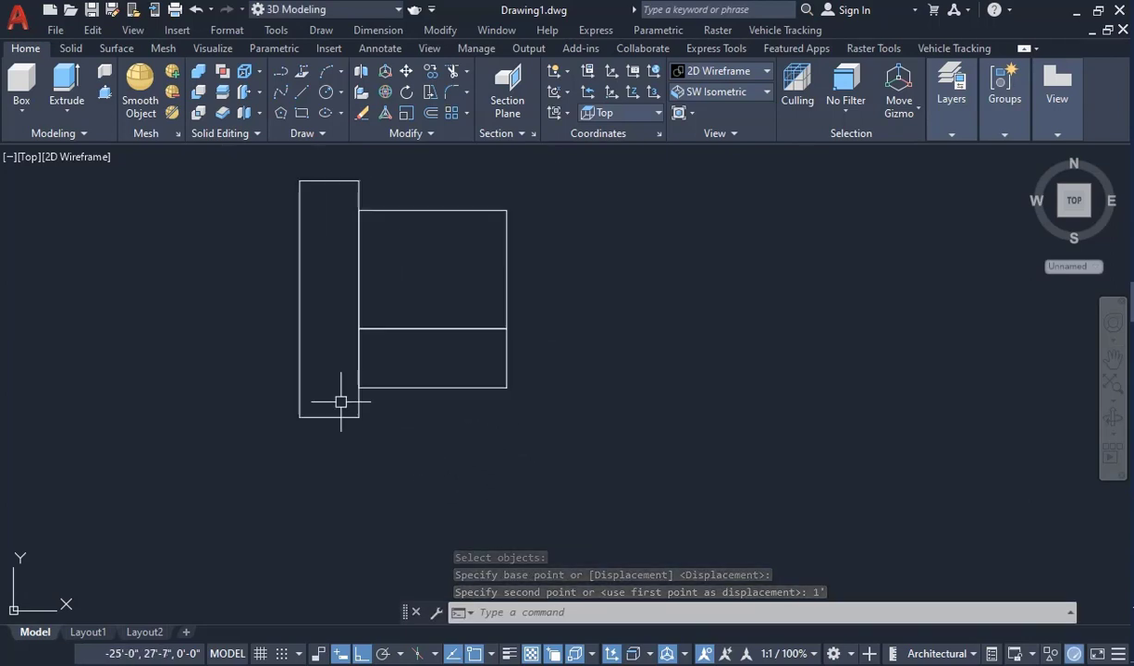
pyautogui.click(301, 112)
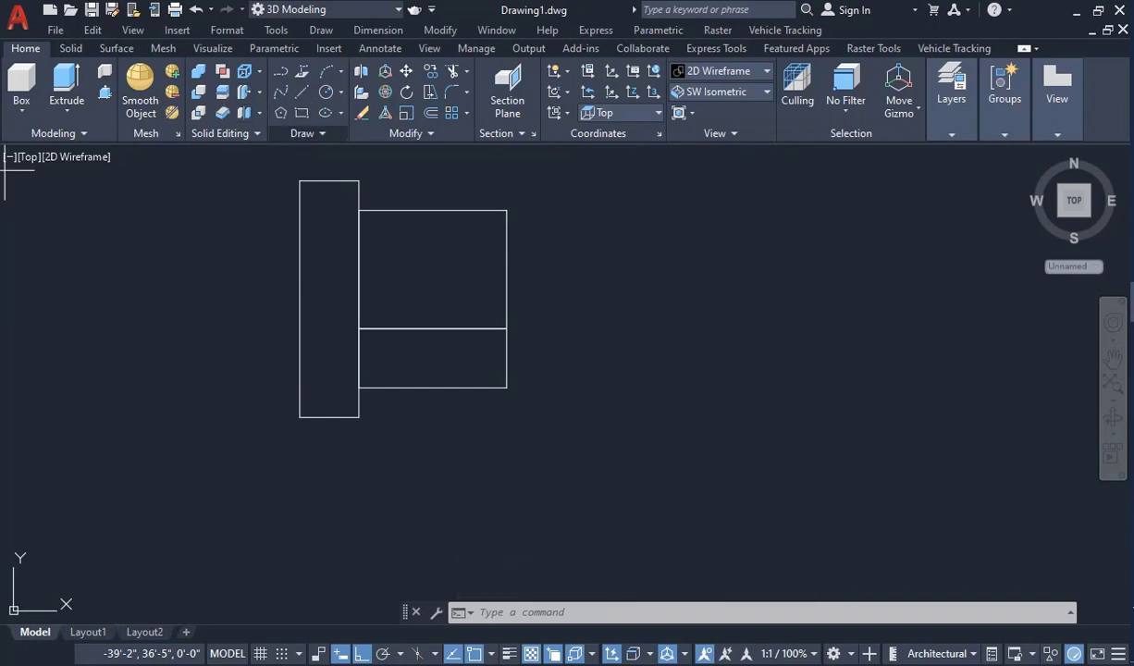
pyautogui.click(506, 388)
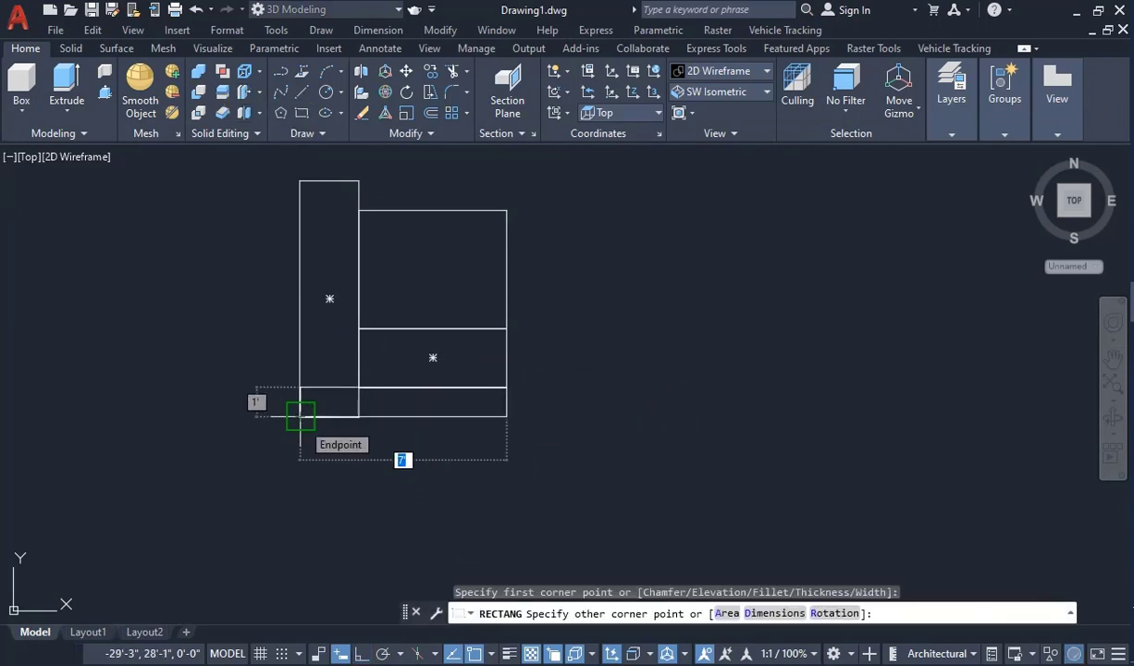
pyautogui.click(300, 416)
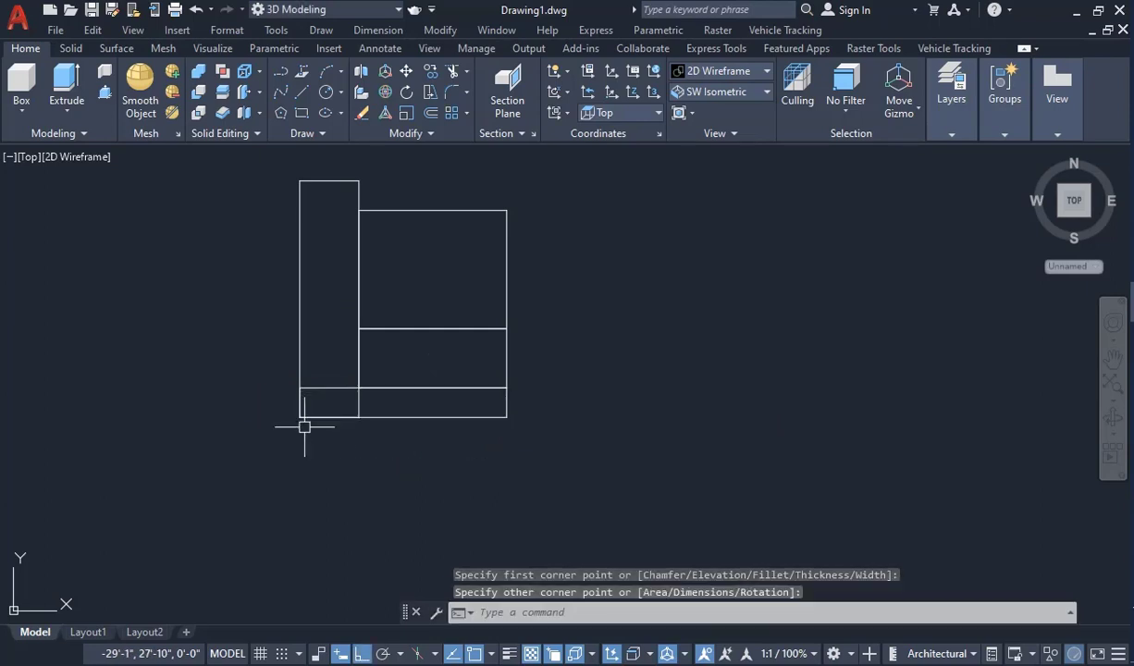
pyautogui.press('Escape')
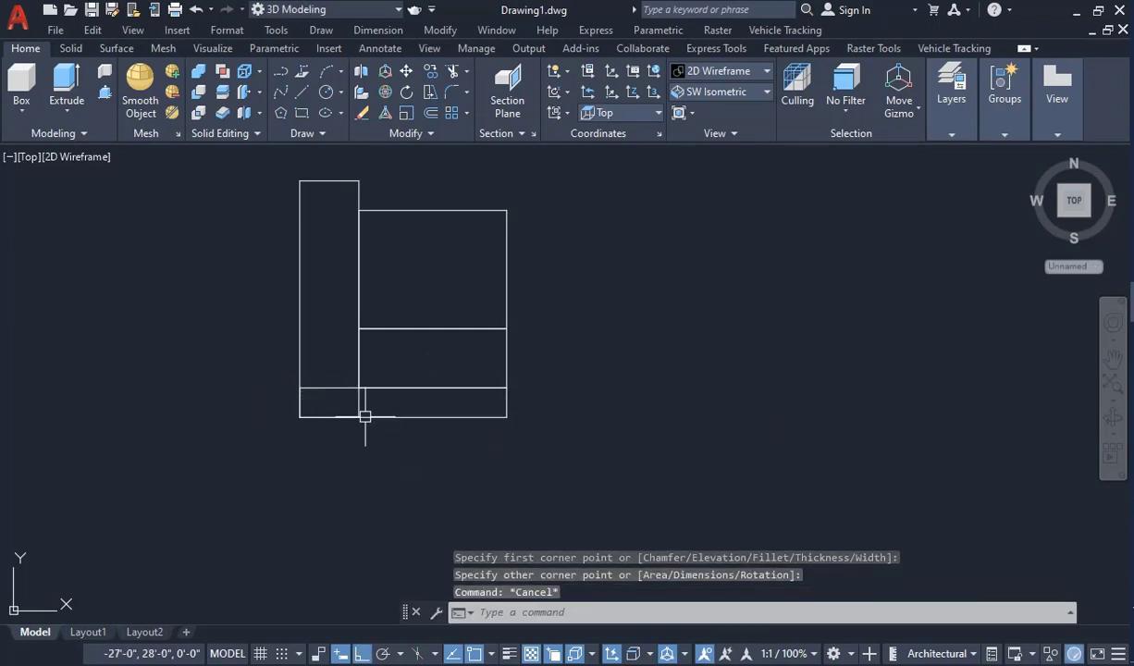
# Step: Draw a 3' by 1" rectangle inside the upper square, starting at its top-left corner and running along its top edge
pyautogui.click(359, 407)
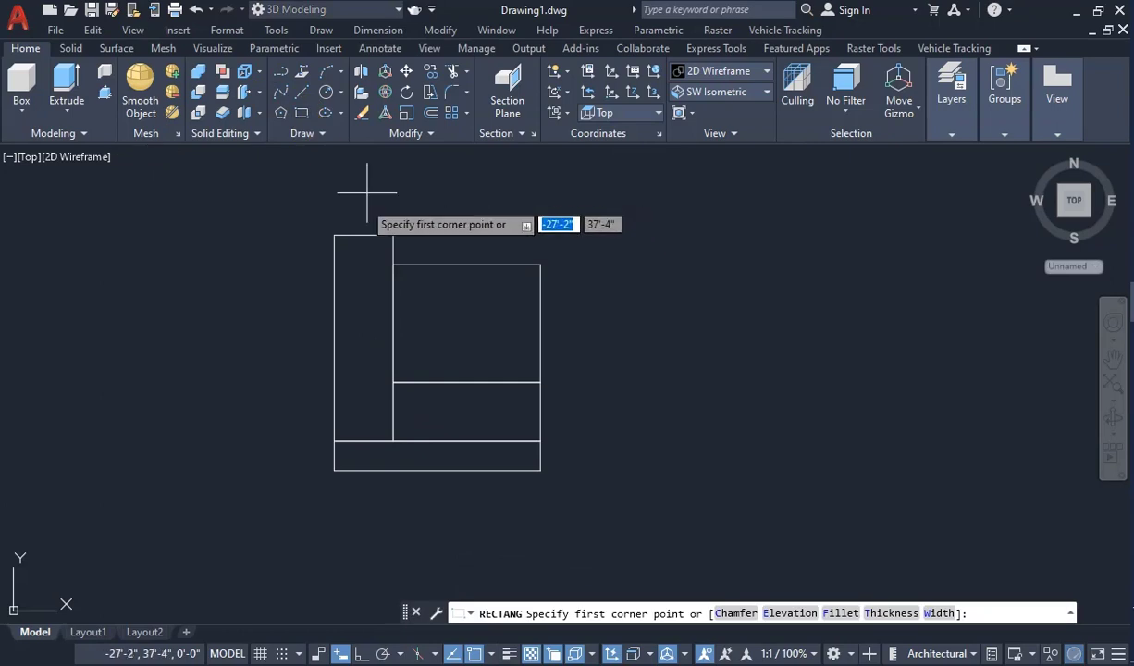
pyautogui.scroll(6, 413, 262)
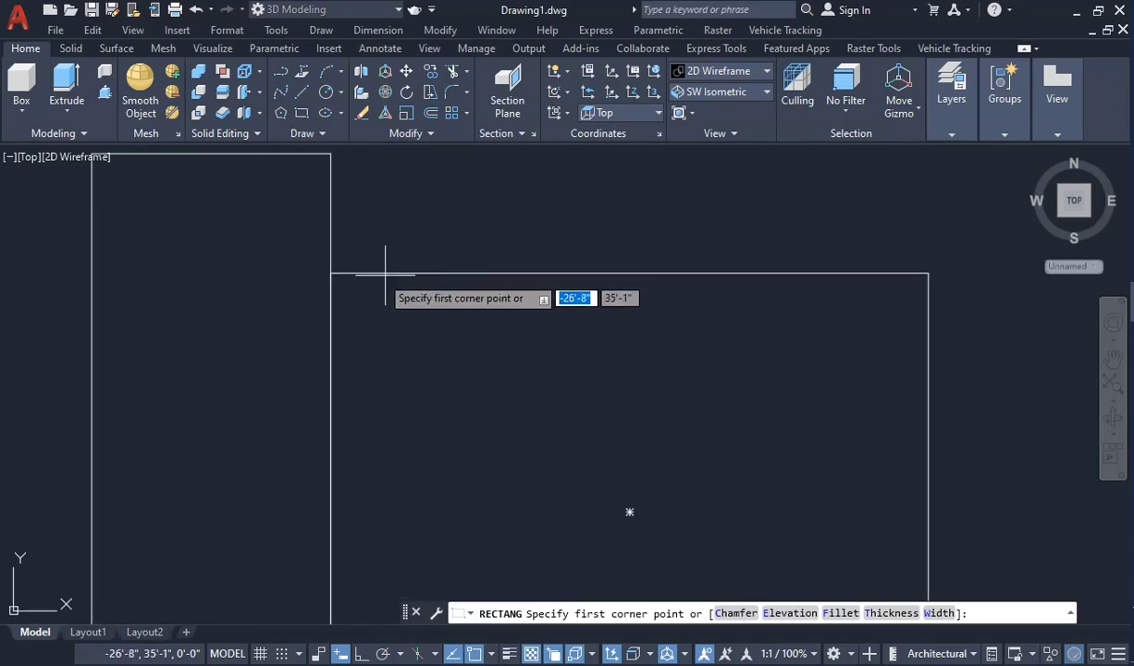
pyautogui.click(331, 272)
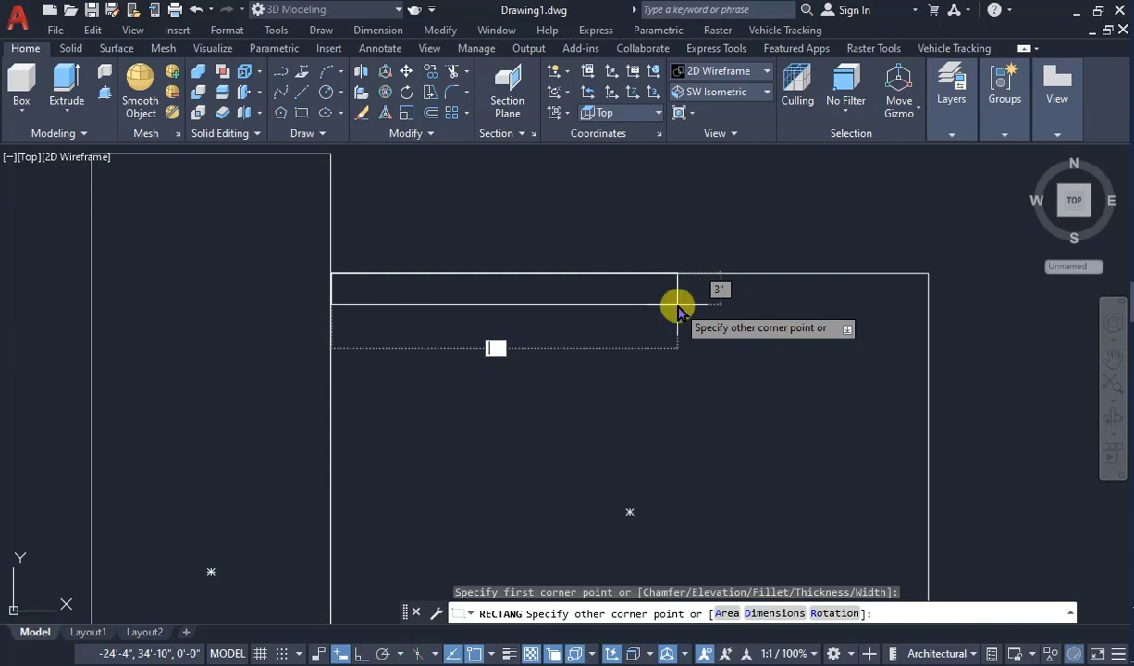
pyautogui.write('d')
pyautogui.press('Return')
pyautogui.press('BackSpace')
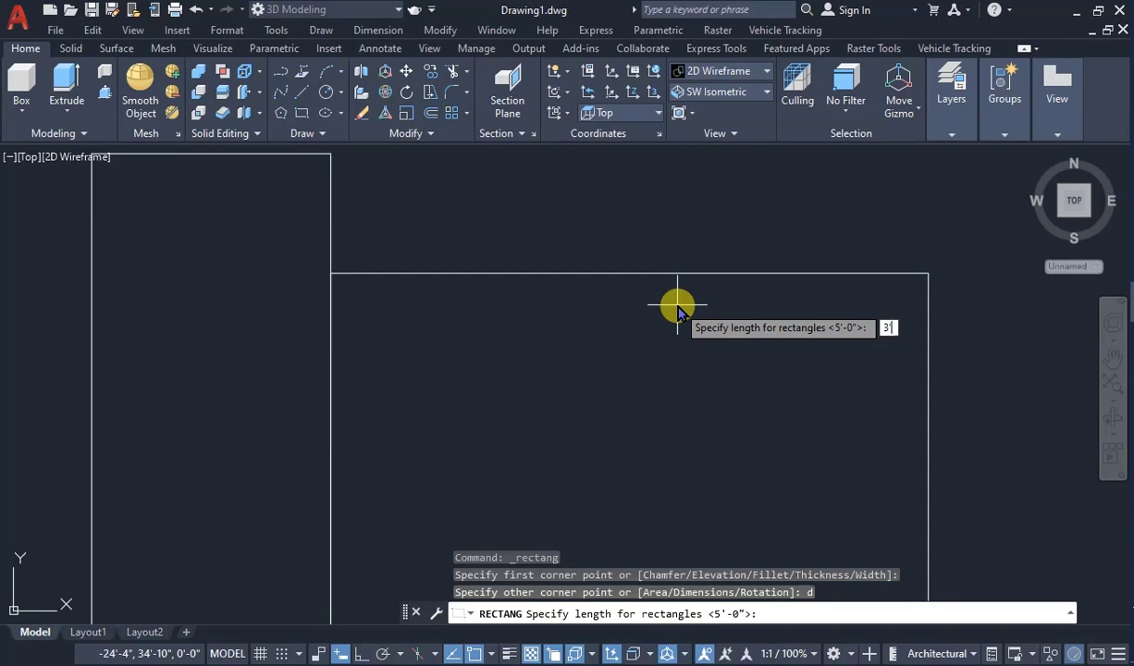
pyautogui.write("3'")
pyautogui.press('Return')
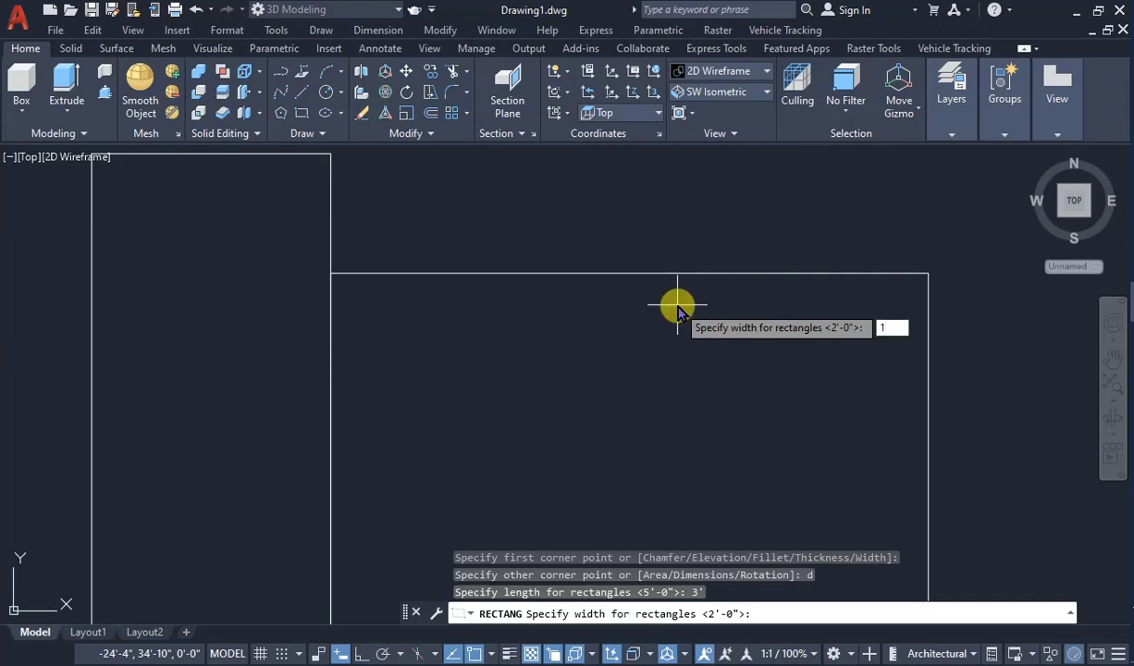
pyautogui.write("1'")
pyautogui.press('Return')
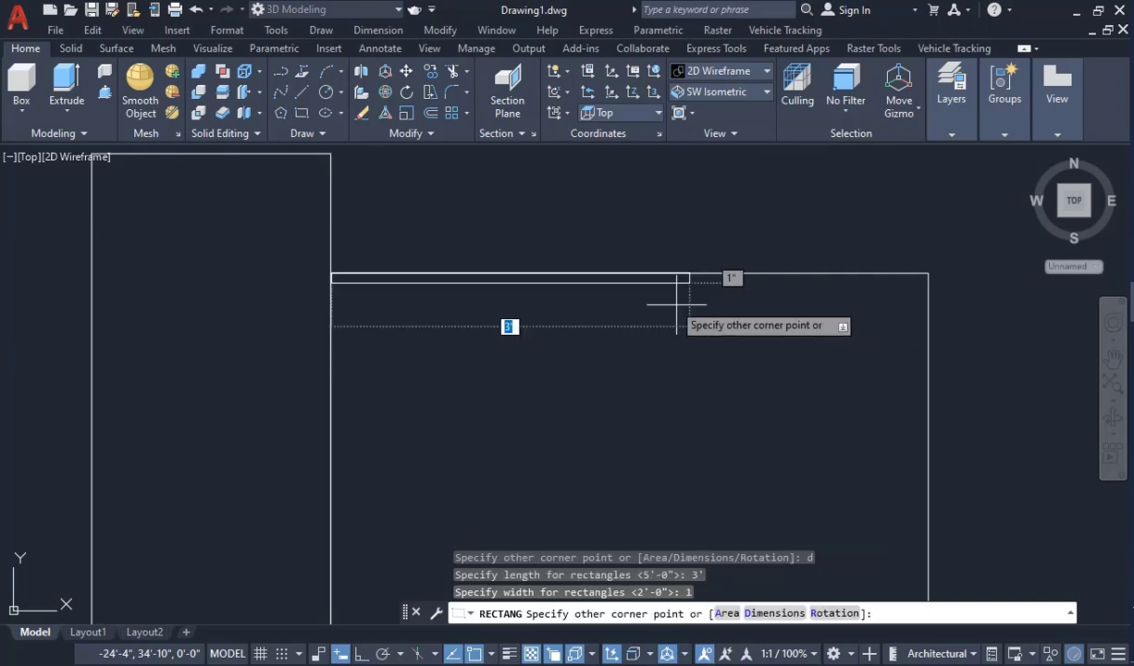
# Step: Draw a 5' by 1" rectangle from the upper square's top-left corner, placed just above its top edge
pyautogui.scroll(-4, 555, 398)
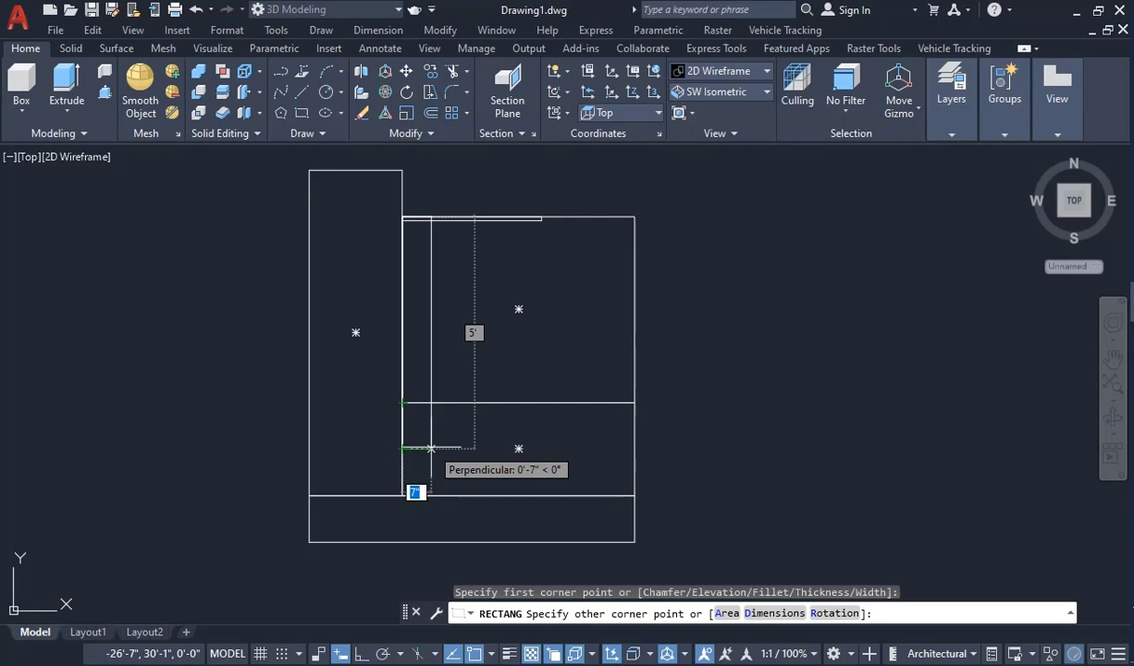
pyautogui.write('d')
pyautogui.press('Return')
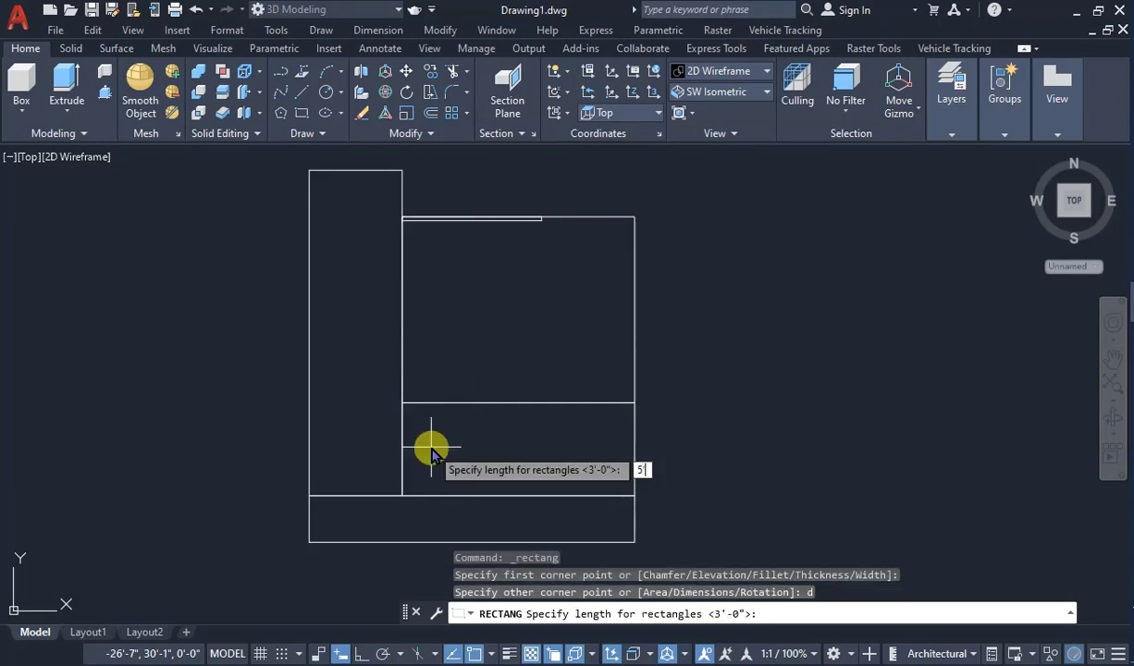
pyautogui.write("5'")
pyautogui.press('Return')
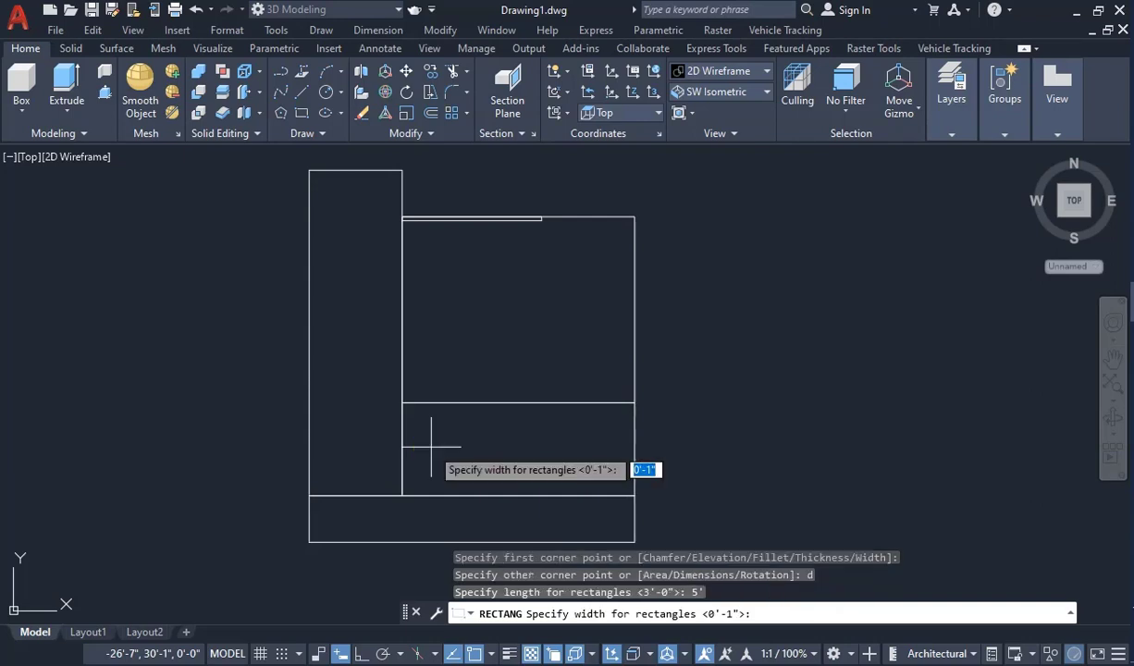
pyautogui.write('1')
pyautogui.press('Return')
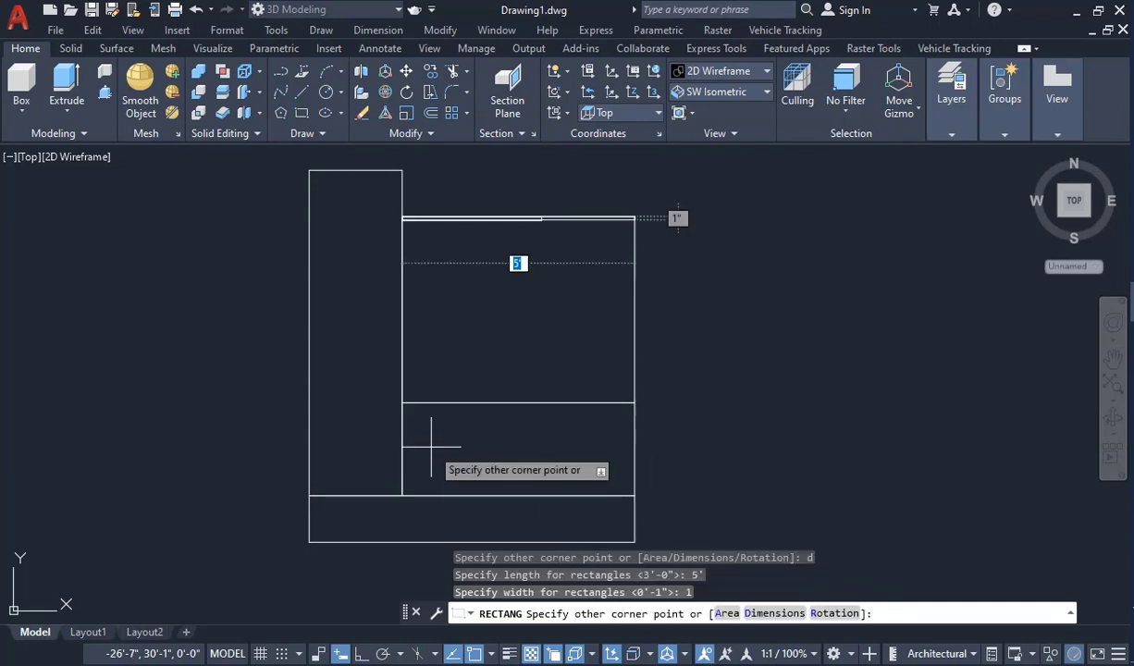
pyautogui.click(620, 170)
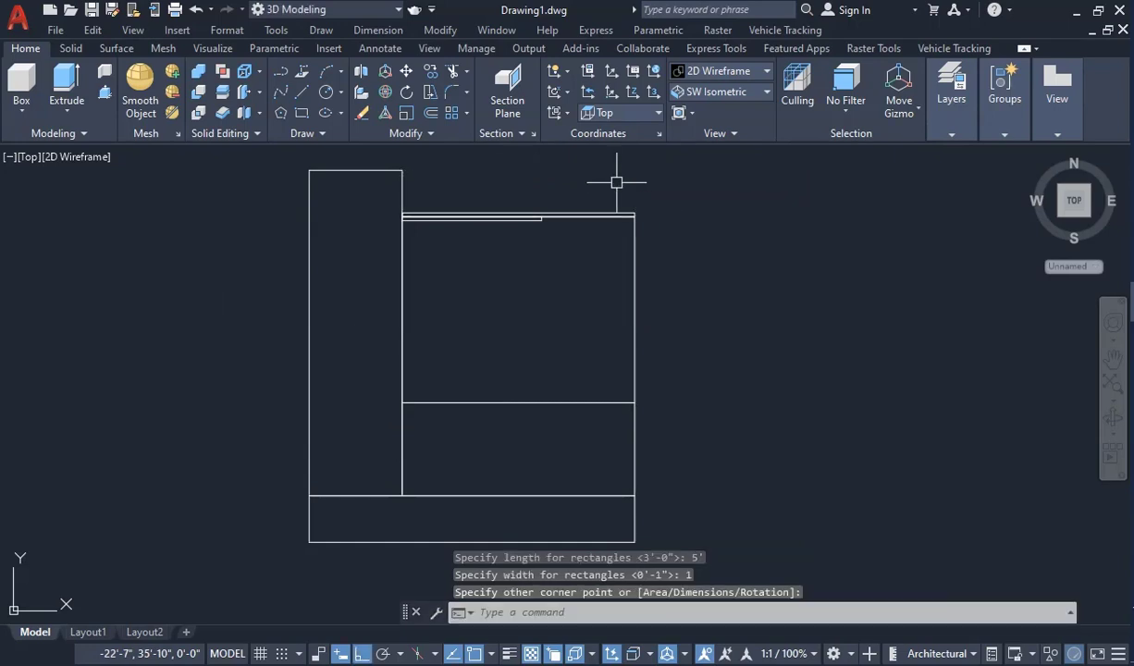
# Step: Move the 5' by 1" strip horizontally into the empty area left of the tall outline
pyautogui.click(588, 213)
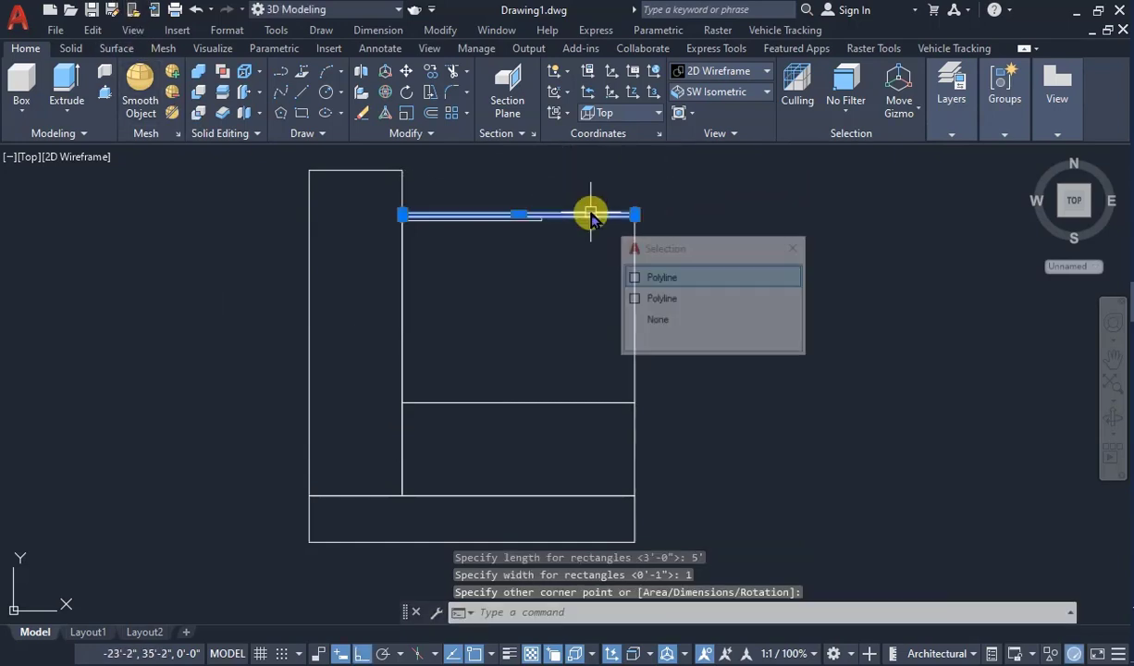
pyautogui.press('Escape')
pyautogui.write('m')
pyautogui.press('Return')
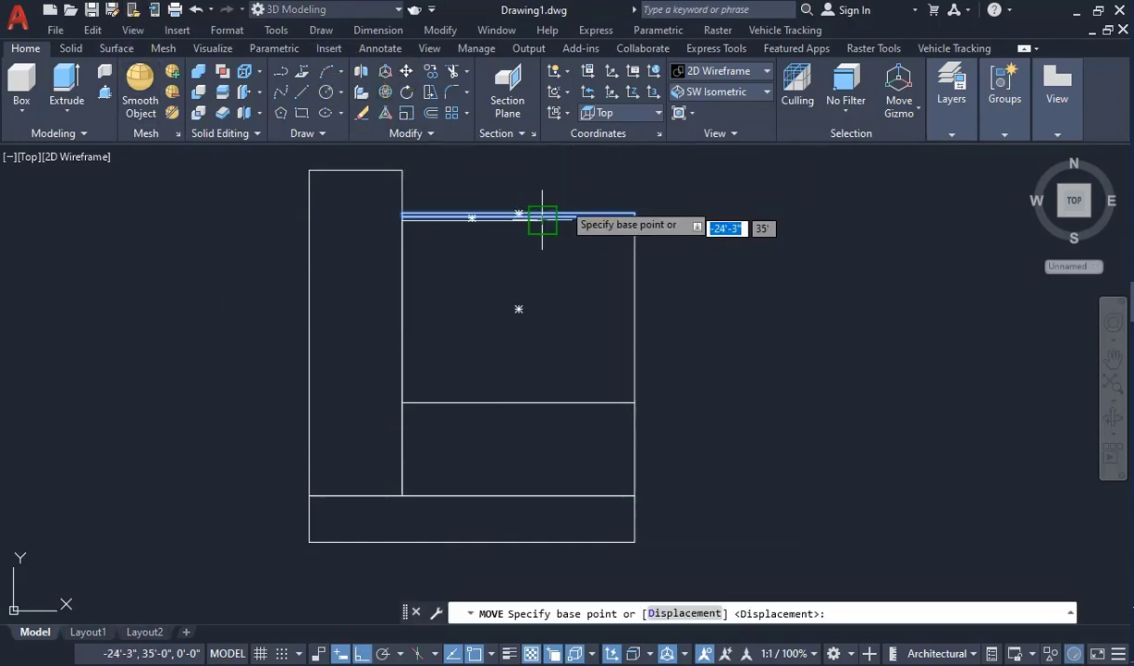
pyautogui.click(560, 213)
pyautogui.click(218, 299)
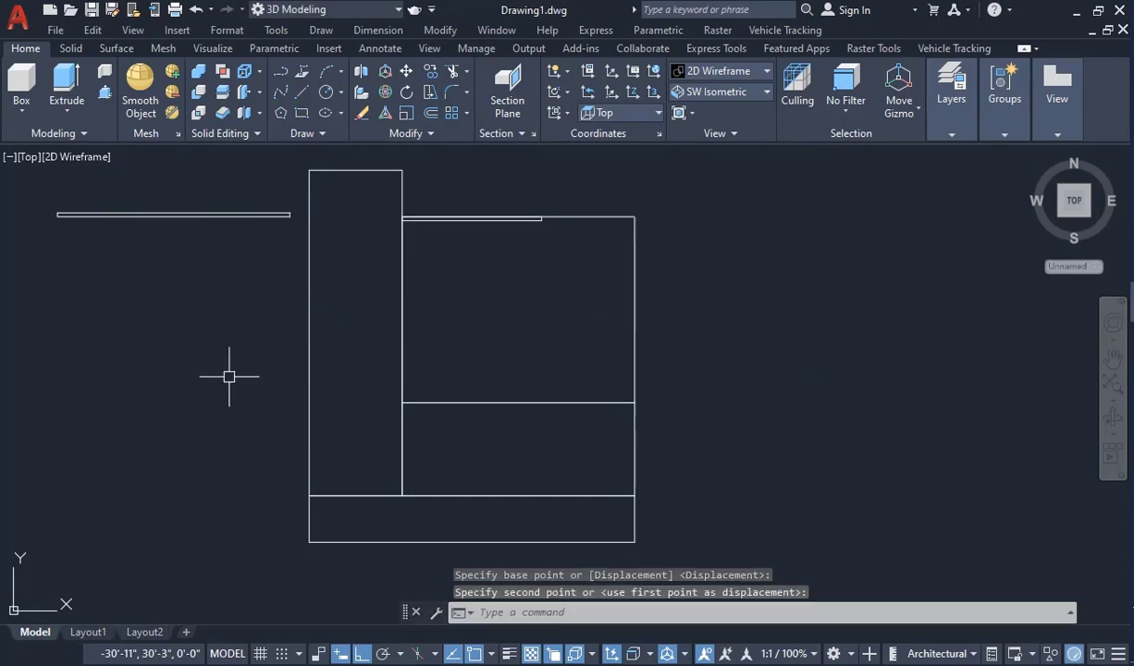
# Step: Rotate the 5' strip about its right end so it stands vertically, extending upward from that point
pyautogui.click(220, 214)
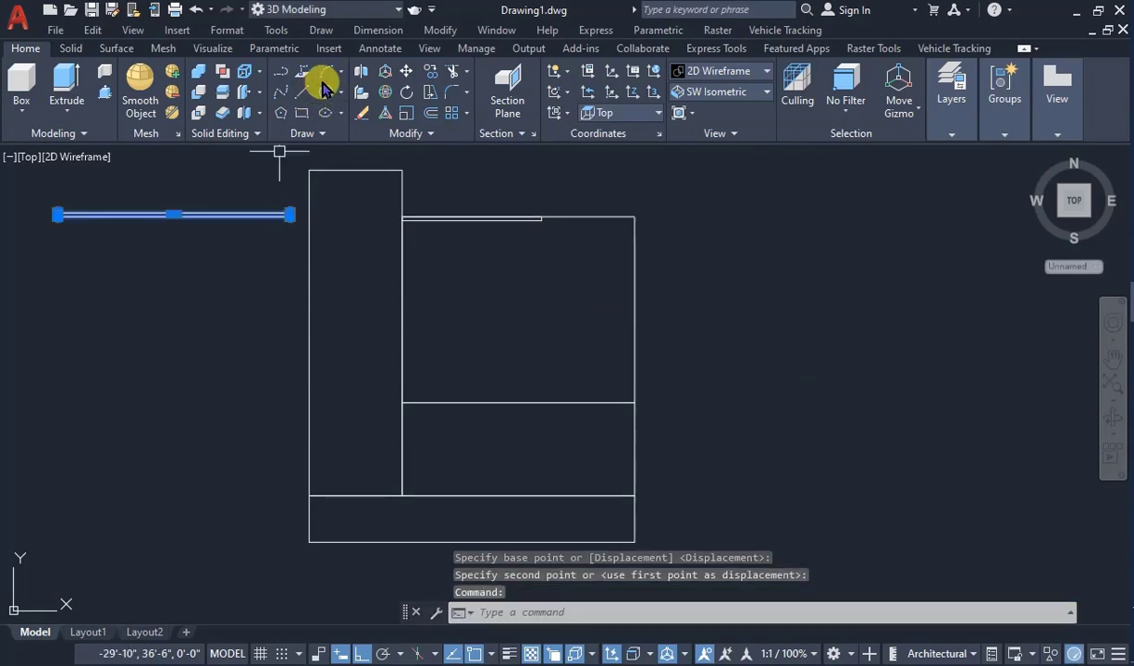
pyautogui.click(405, 93)
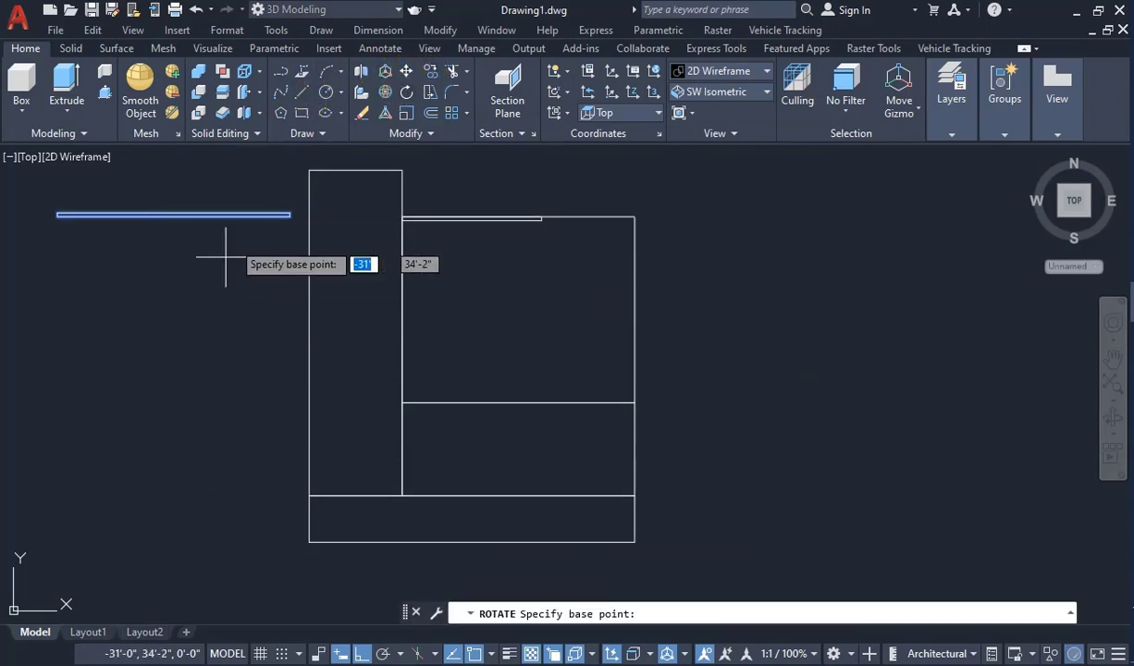
pyautogui.click(290, 214)
pyautogui.click(199, 311)
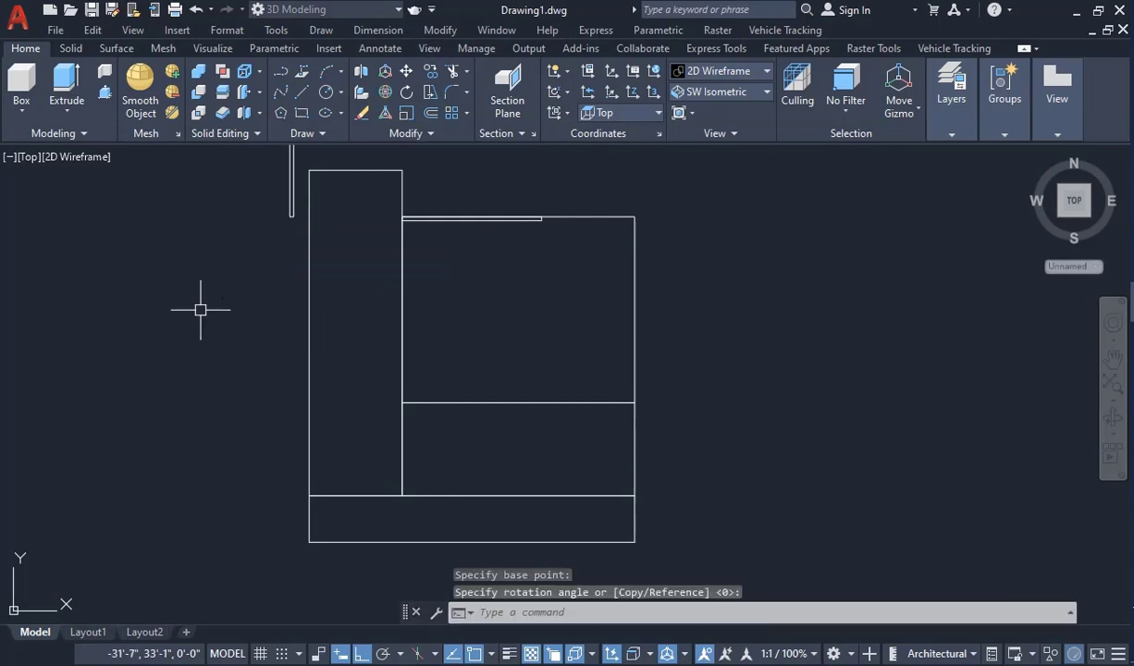
# Step: Move the vertical strip by its top-left corner onto the upper square's top-left corner, along the inside of the left edge
pyautogui.scroll(-4, 261, 322)
pyautogui.scroll(4, 274, 209)
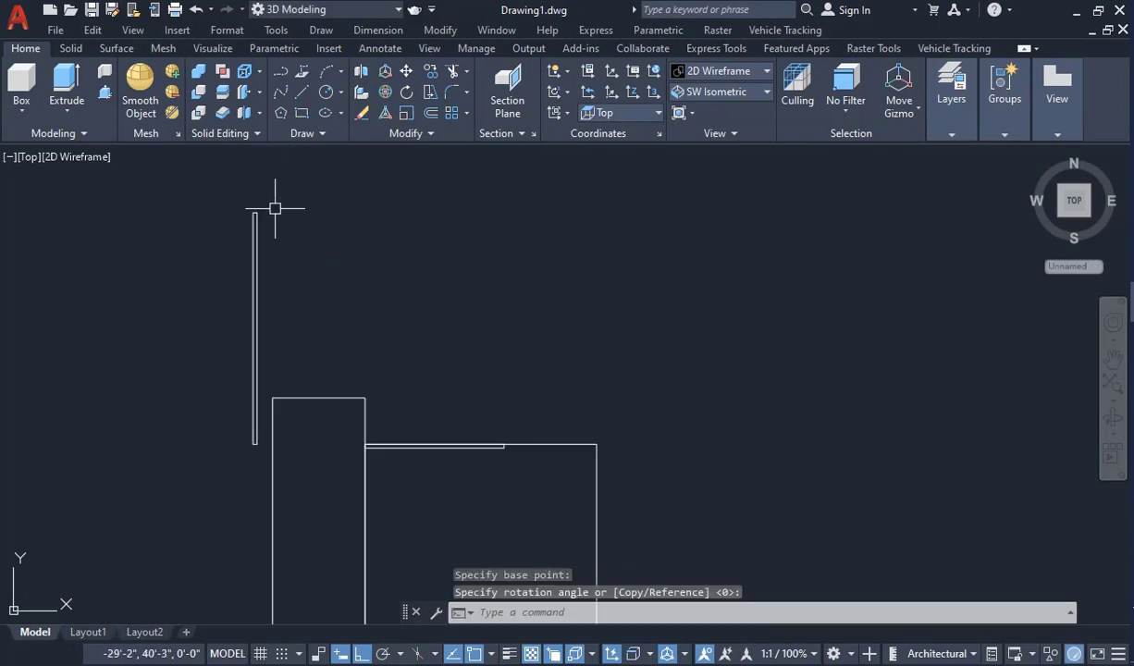
pyautogui.click(252, 259)
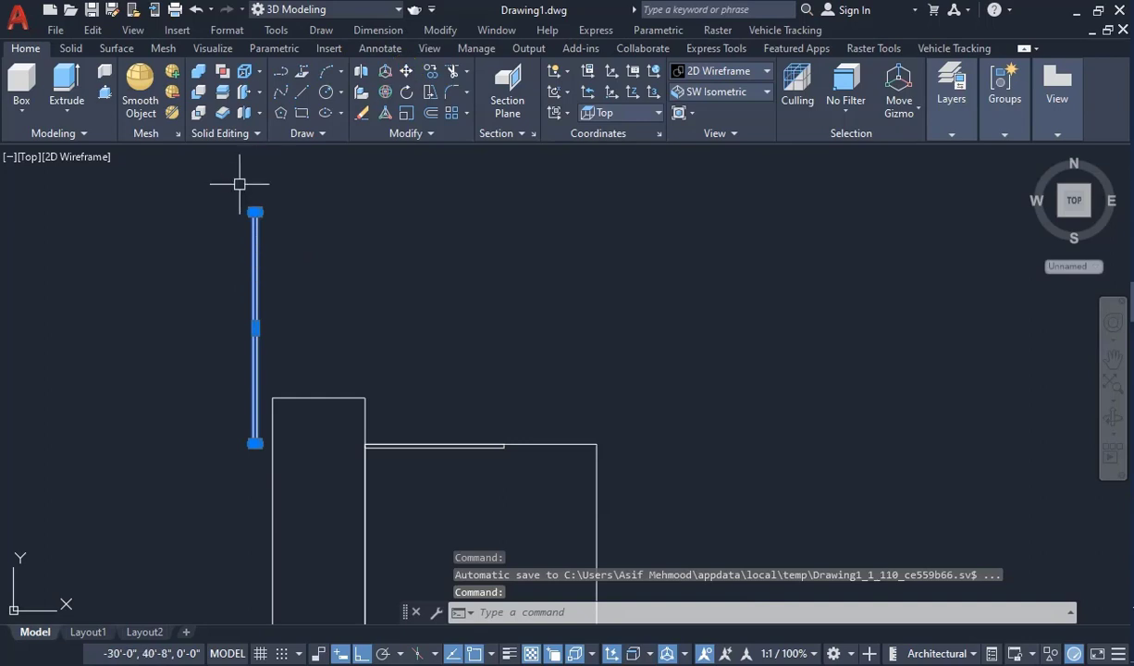
pyautogui.scroll(3, 243, 212)
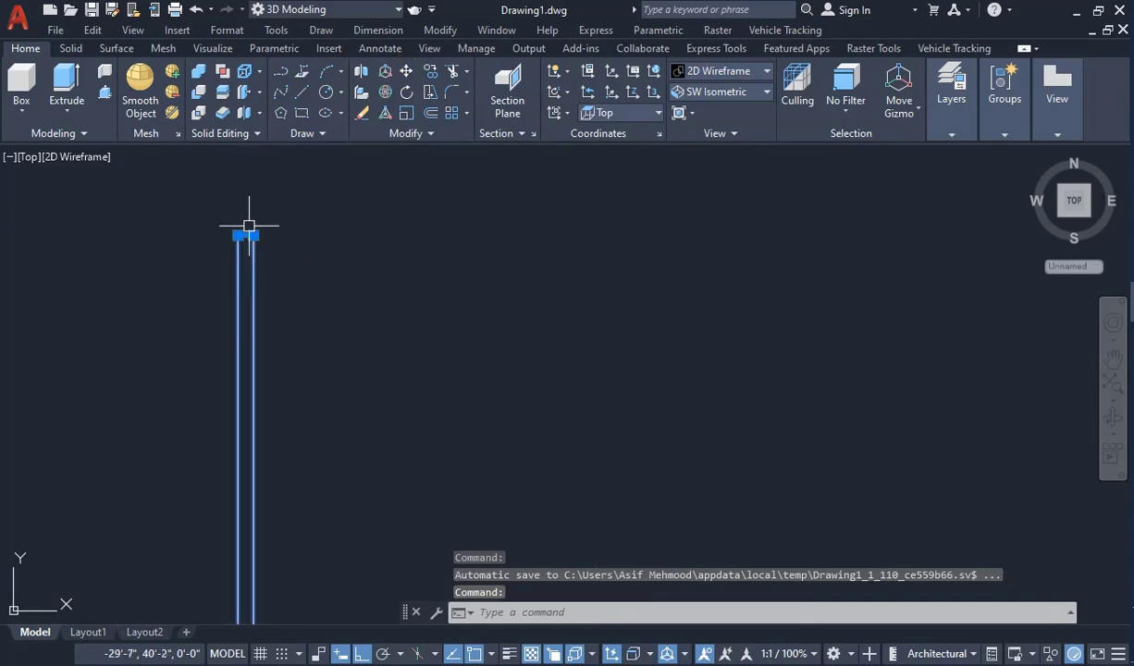
pyautogui.click(404, 79)
pyautogui.click(227, 241)
pyautogui.scroll(-3, 222, 156)
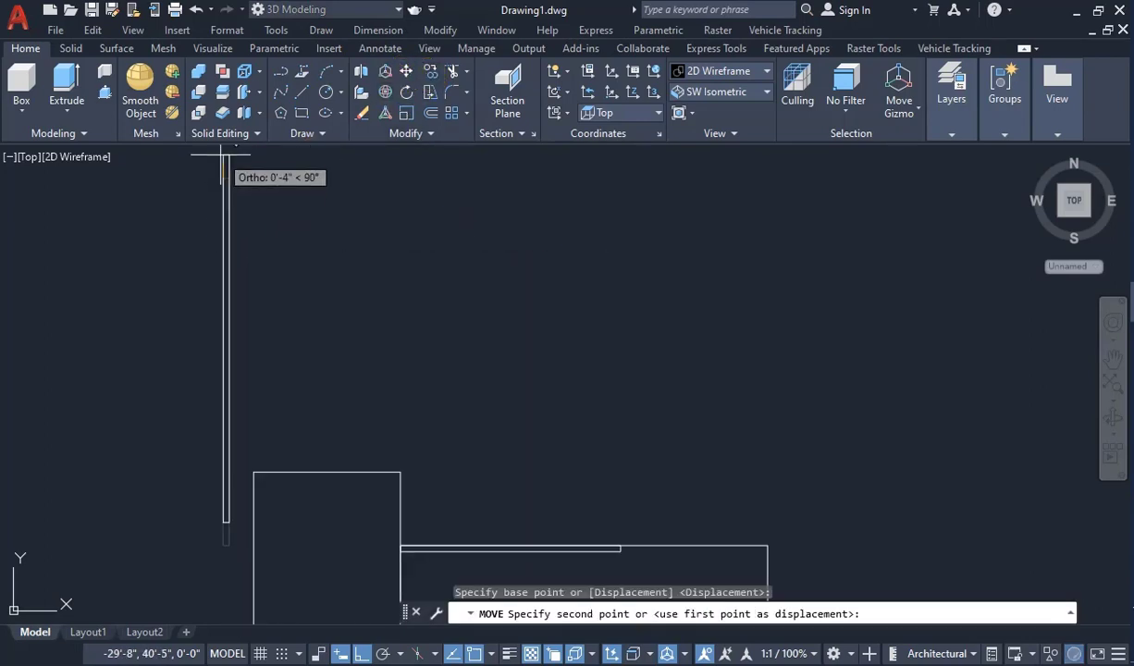
pyautogui.scroll(5, 354, 392)
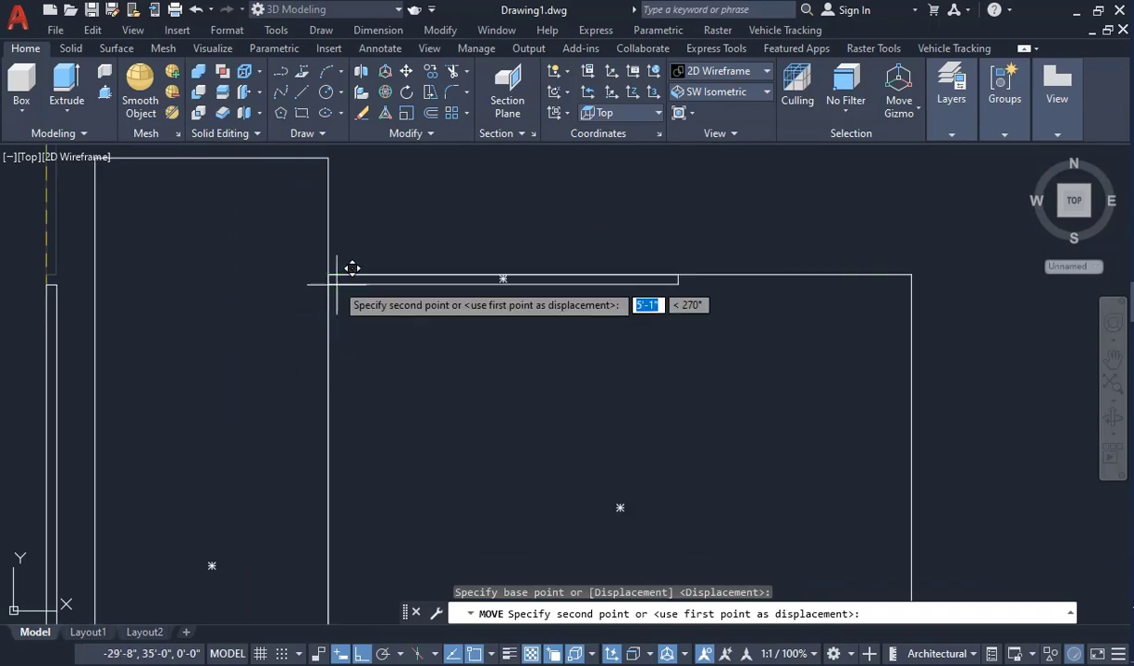
pyautogui.scroll(3, 339, 264)
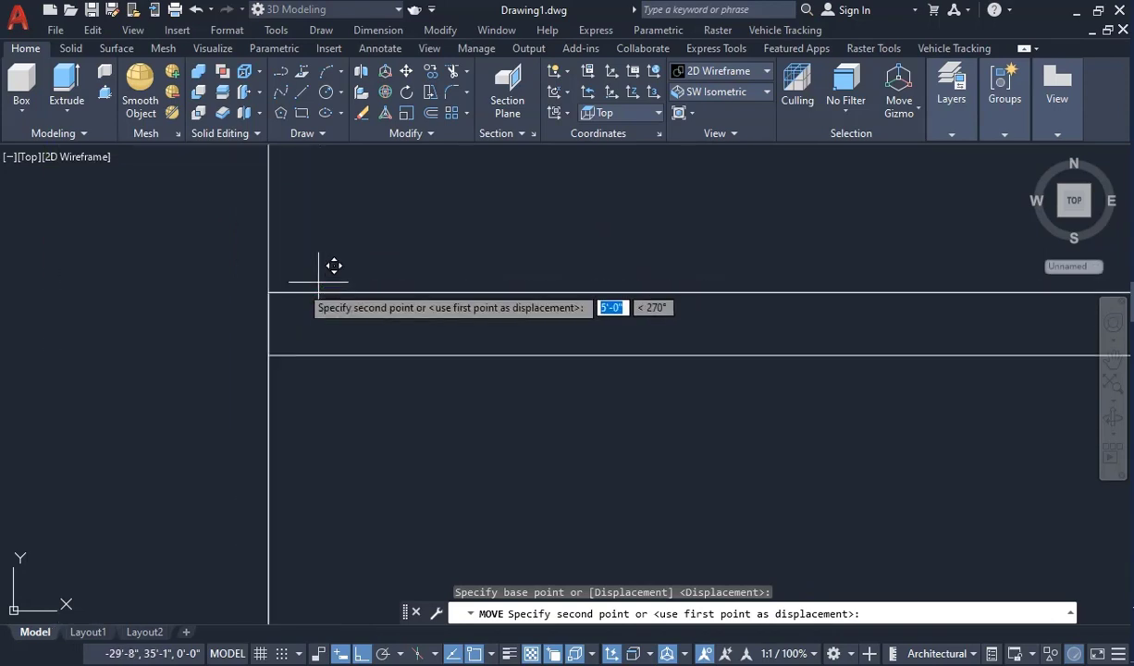
pyautogui.click(279, 291)
# Step: Stretch the vertical strip's bottom edge up to the upper square's bottom edge
pyautogui.scroll(-5, 332, 229)
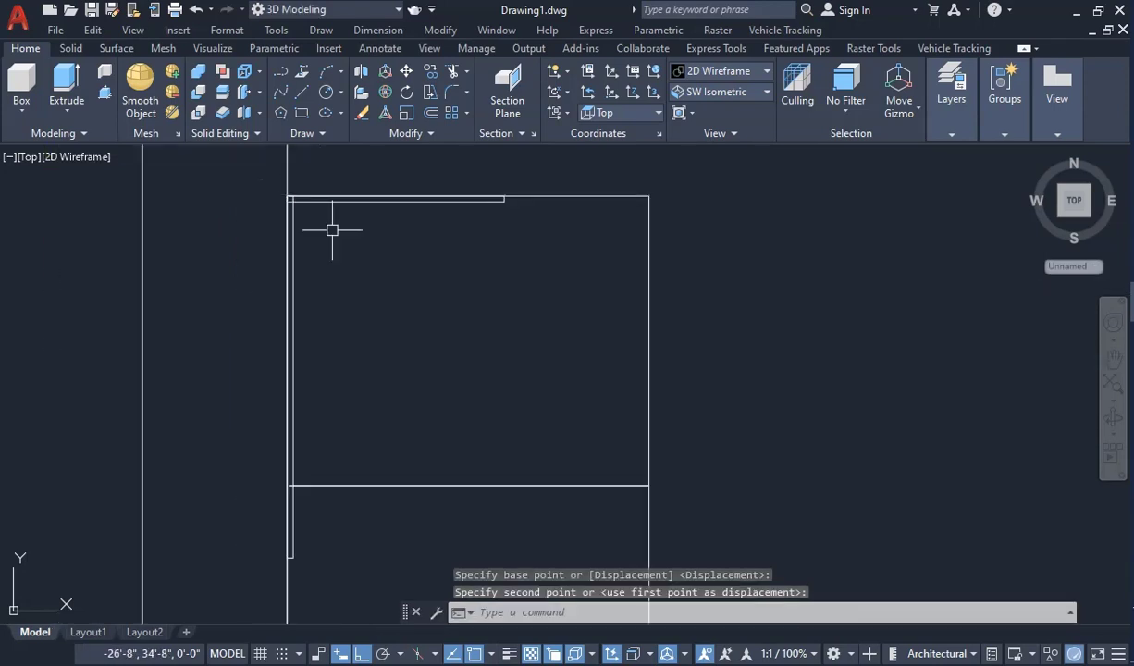
pyautogui.scroll(-2, 379, 296)
pyautogui.scroll(4, 347, 351)
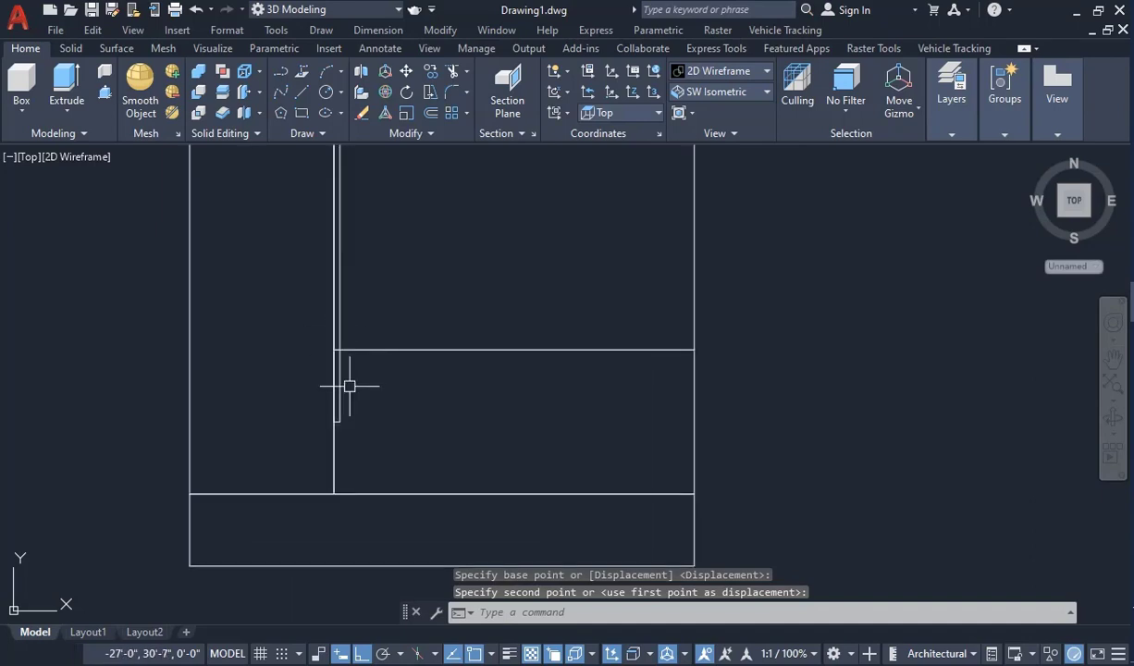
pyautogui.scroll(6, 350, 386)
pyautogui.click(295, 533)
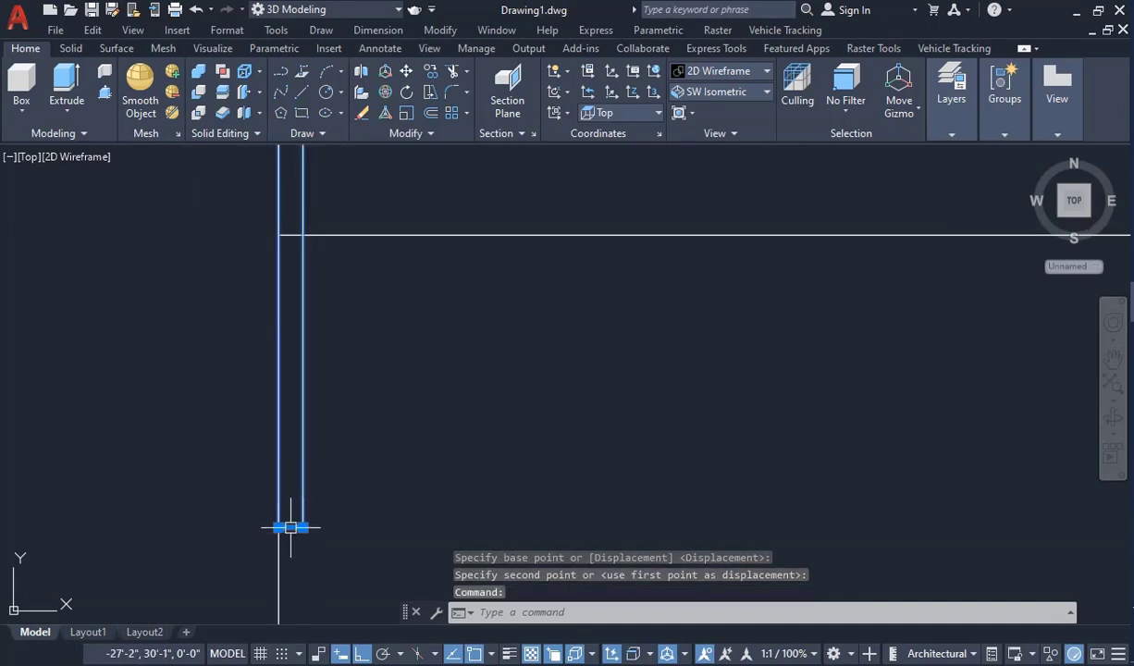
pyautogui.scroll(8, 290, 529)
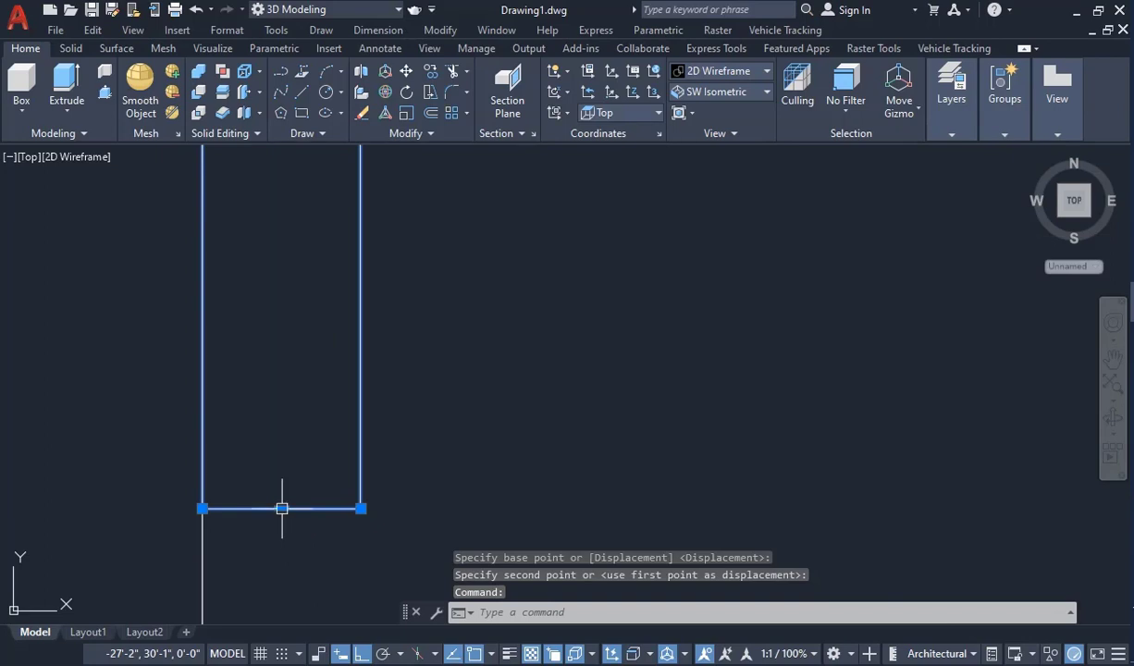
pyautogui.click(282, 508)
pyautogui.scroll(-5, 276, 379)
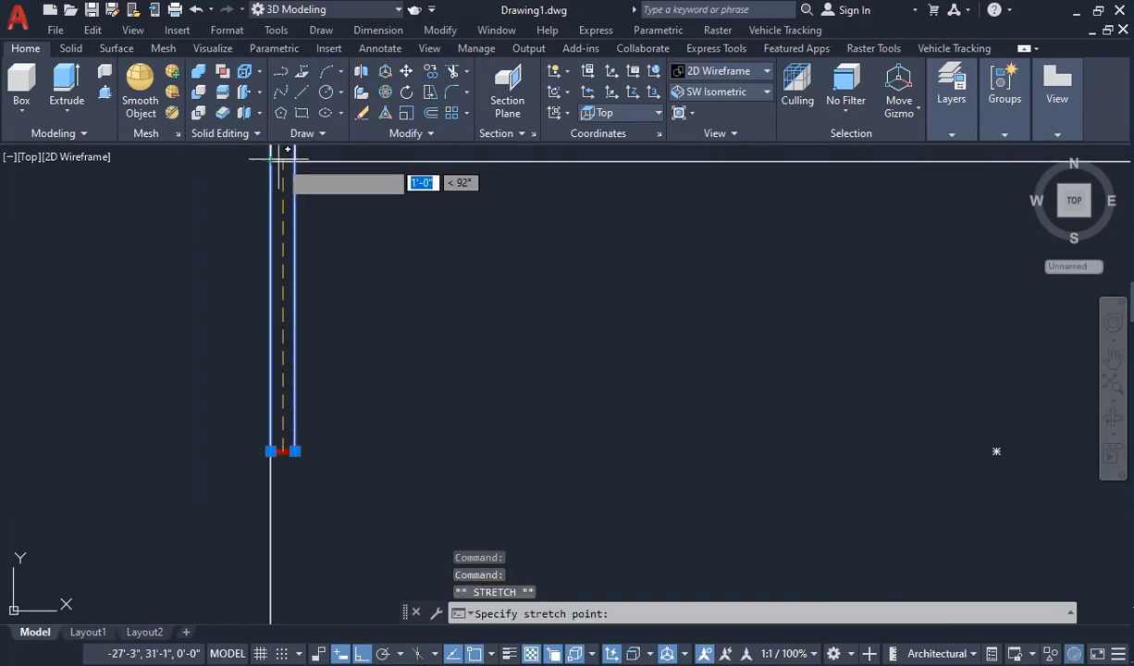
pyautogui.click(283, 153)
pyautogui.scroll(-8, 333, 423)
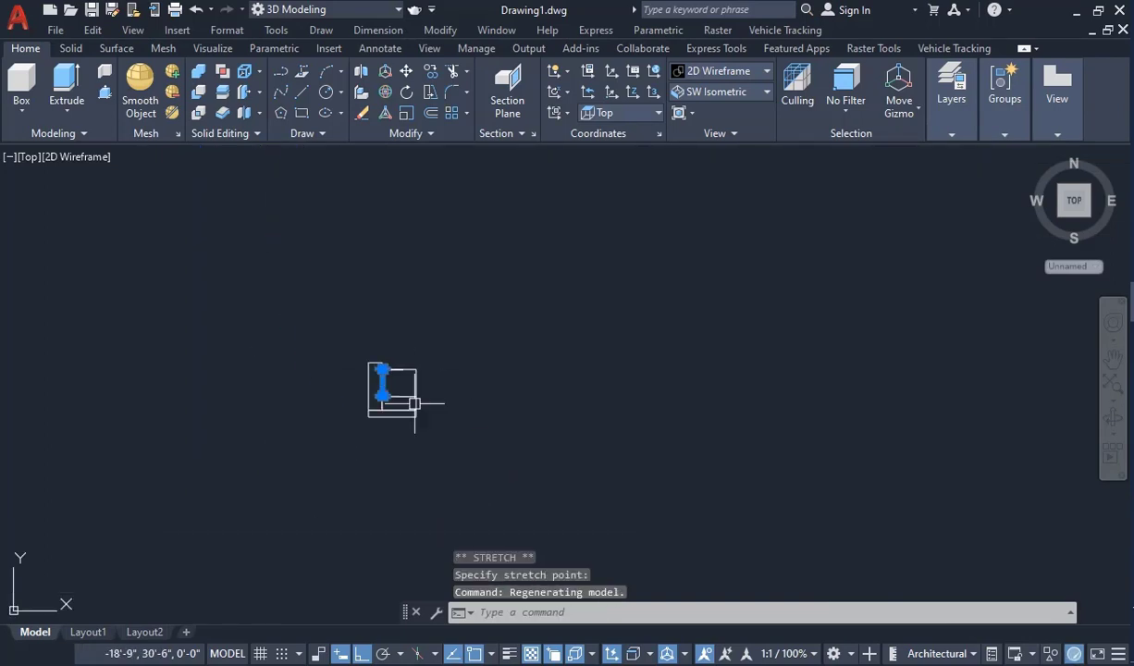
pyautogui.scroll(10, 375, 399)
pyautogui.scroll(-4, 447, 425)
pyautogui.press('Escape')
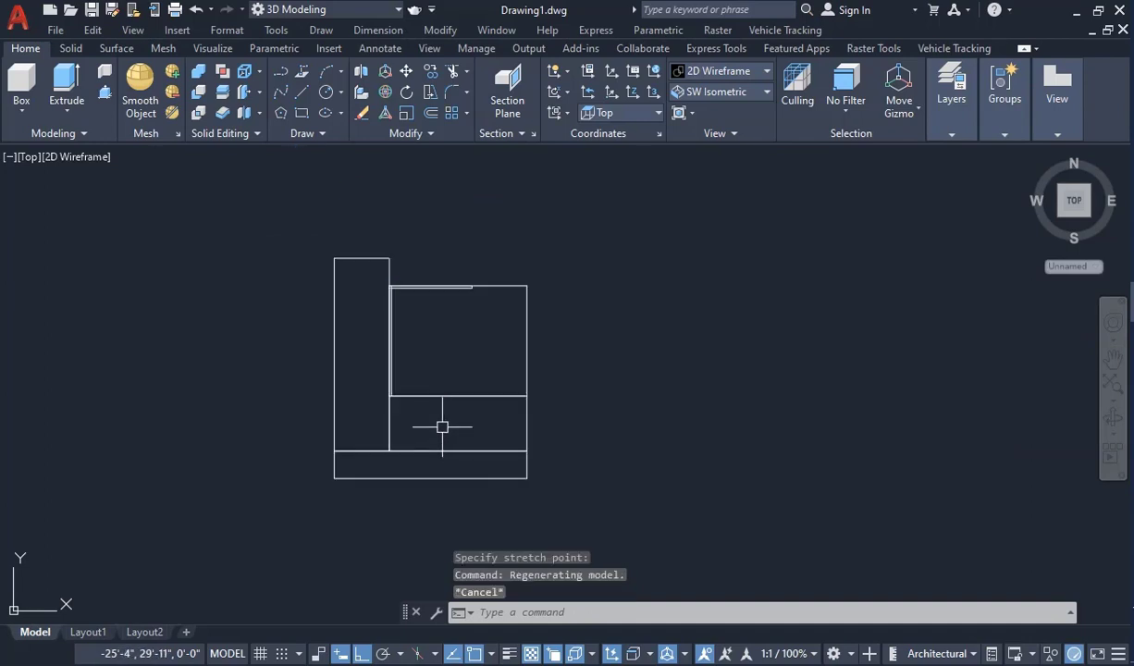
# Step: Draw a 1.8' by 1" rectangle extending left and upward from the vertical strip's bottom-right corner
pyautogui.scroll(2, 435, 367)
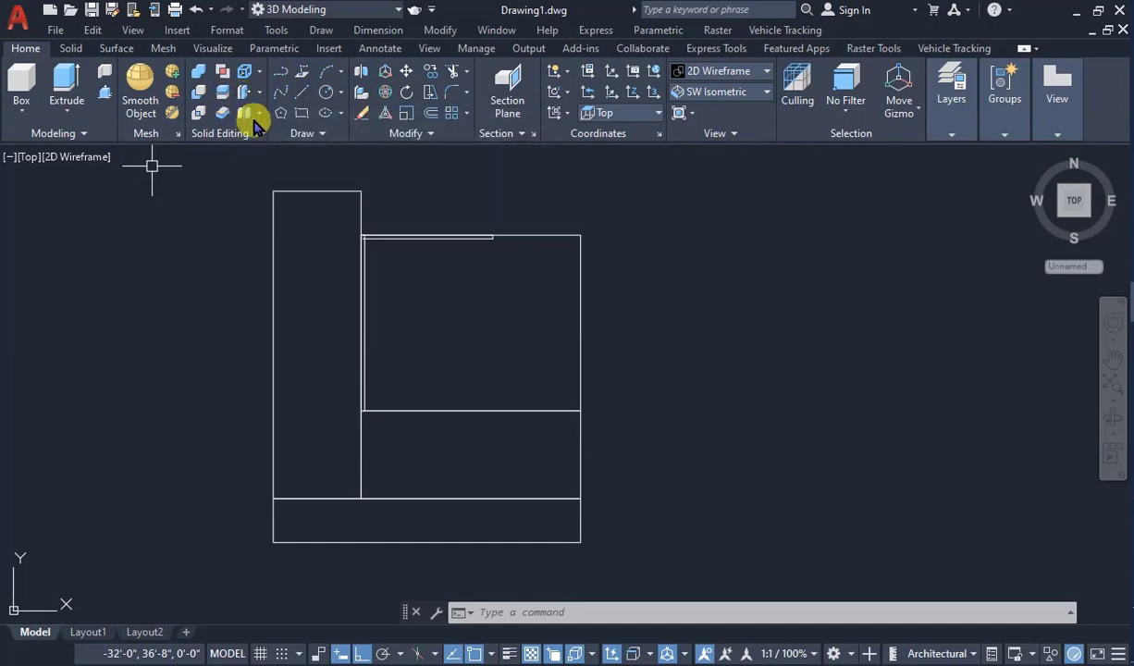
pyautogui.click(303, 93)
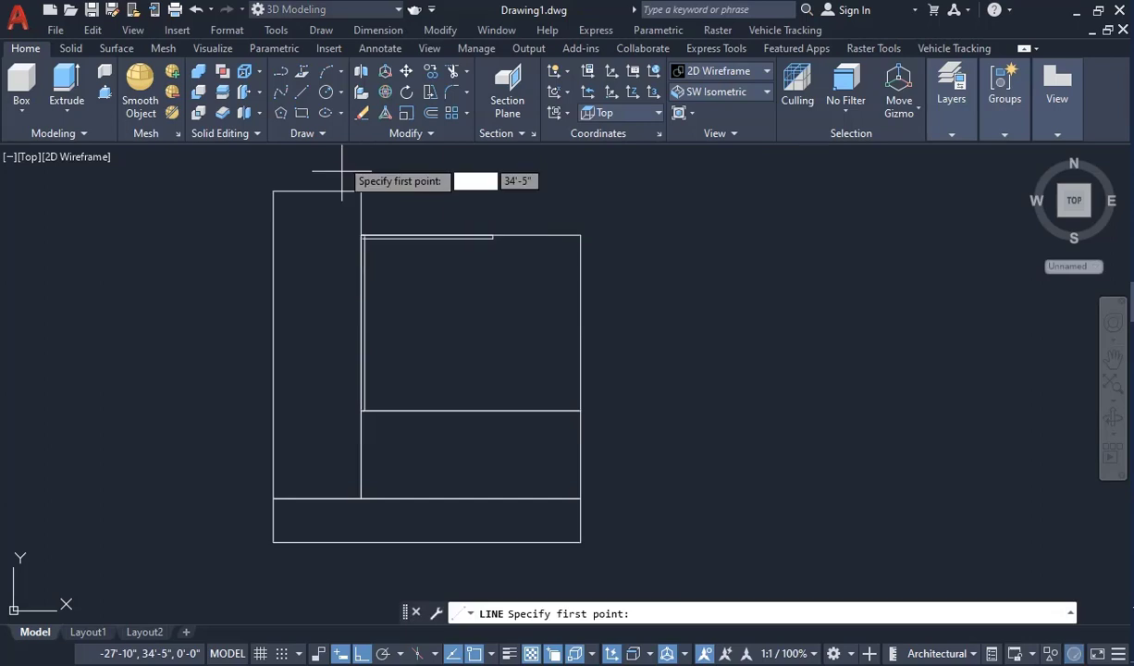
pyautogui.click(303, 112)
pyautogui.scroll(3, 361, 405)
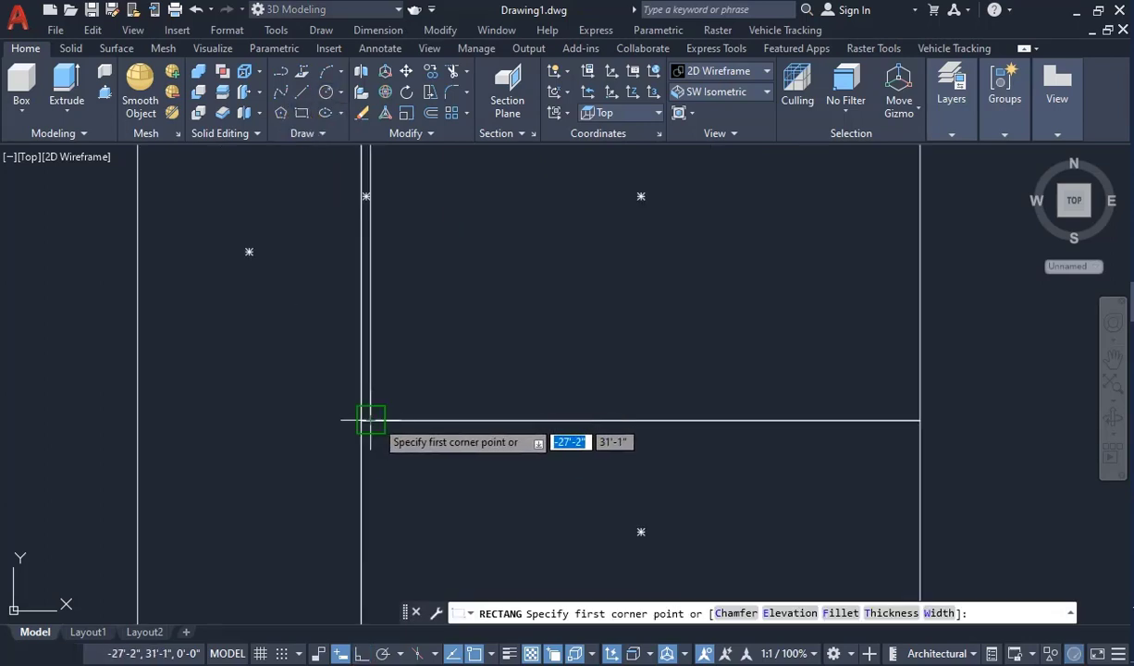
pyautogui.click(371, 419)
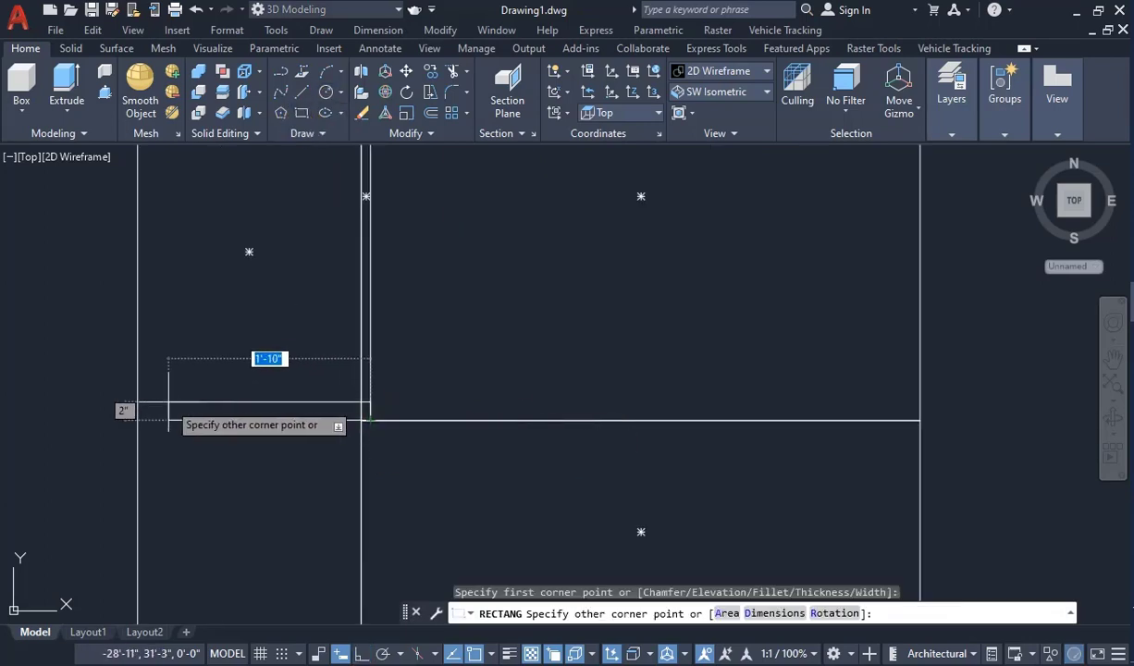
pyautogui.write('1')
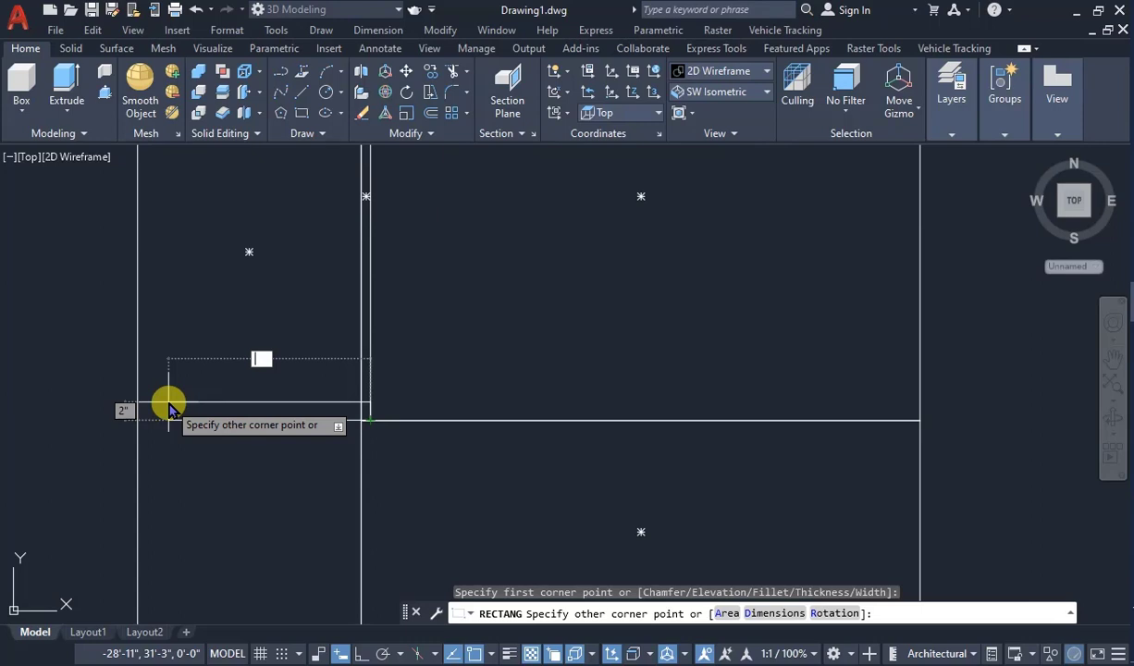
pyautogui.write('d')
pyautogui.press('Return')
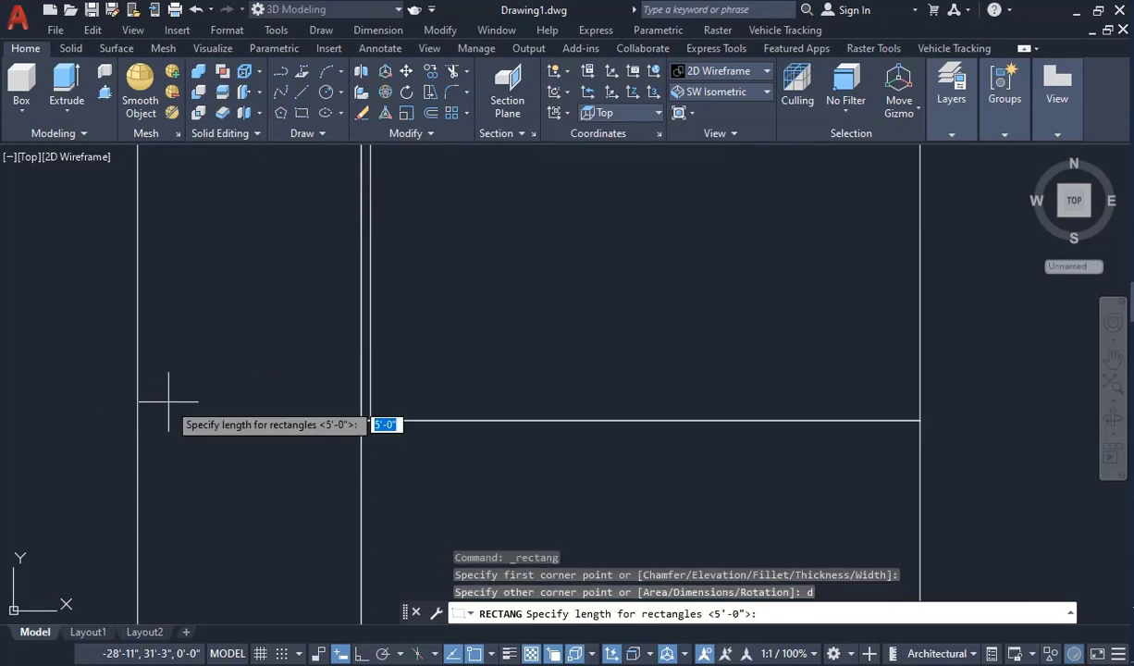
pyautogui.write('1.8')
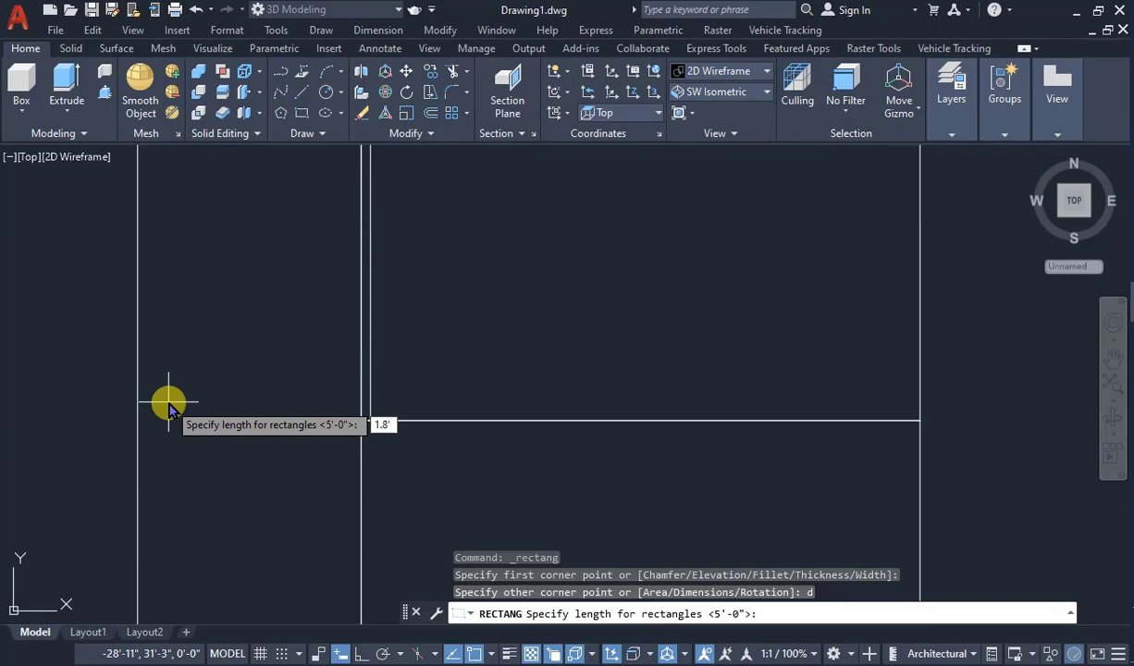
pyautogui.press('Return')
pyautogui.press('Return')
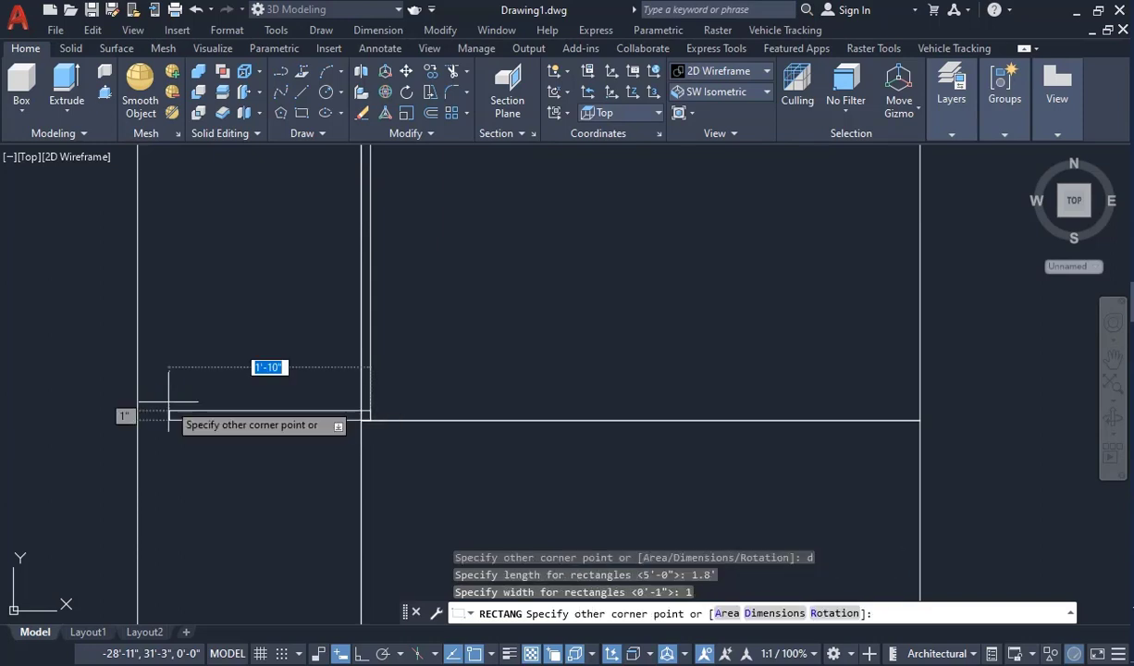
pyautogui.click(168, 406)
pyautogui.scroll(-2, 349, 482)
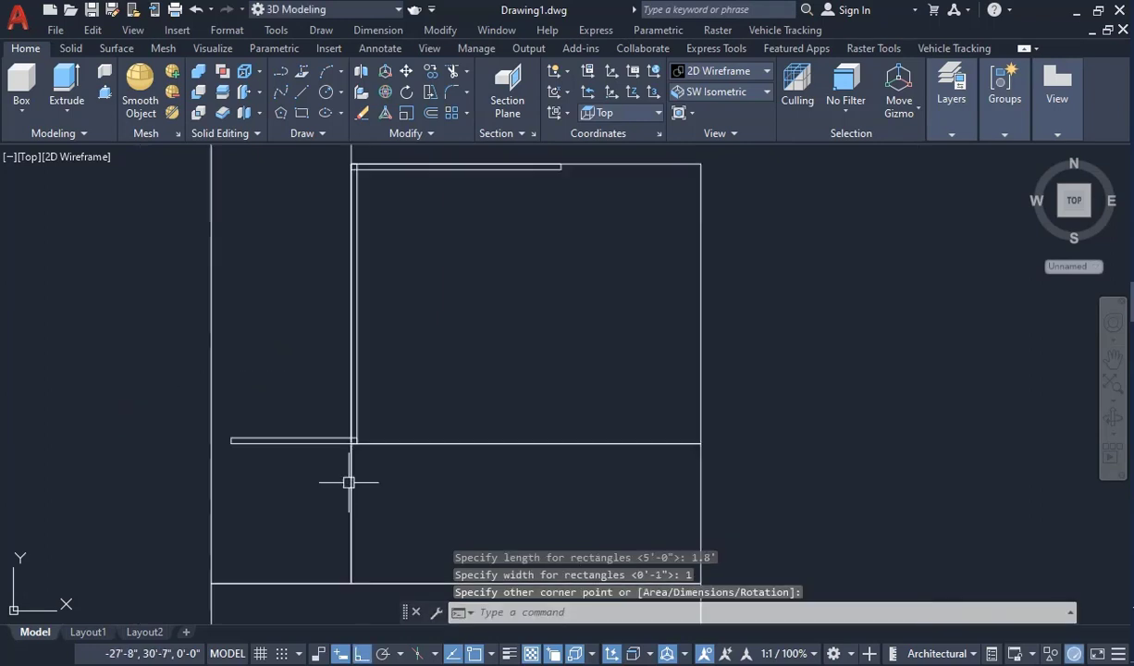
# Step: Copy the 1.8' strip by its lower-right corner straight up, level with the horizontal strip along the upper square's top edge
pyautogui.click(271, 445)
pyautogui.click(272, 444)
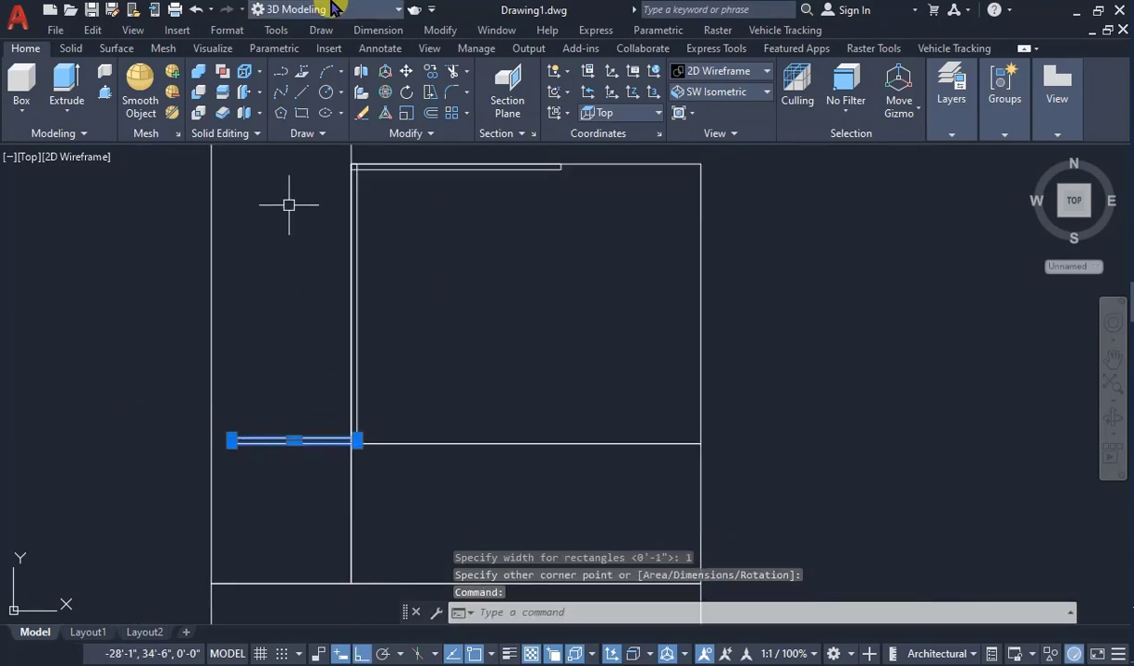
pyautogui.click(430, 72)
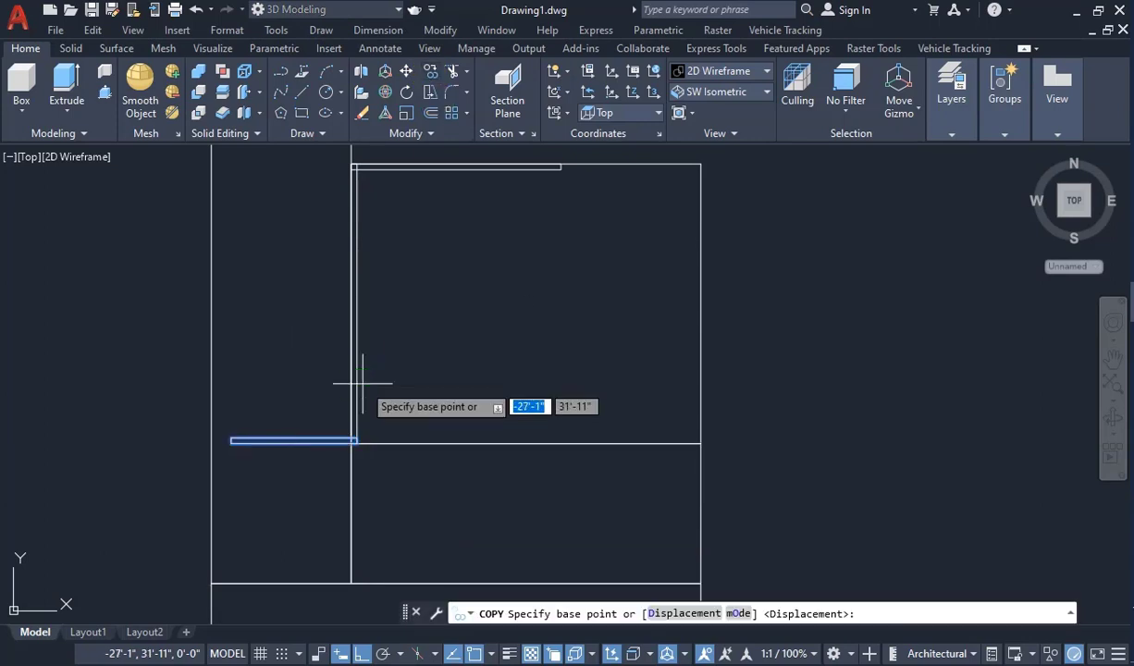
pyautogui.scroll(4, 364, 433)
pyautogui.click(341, 450)
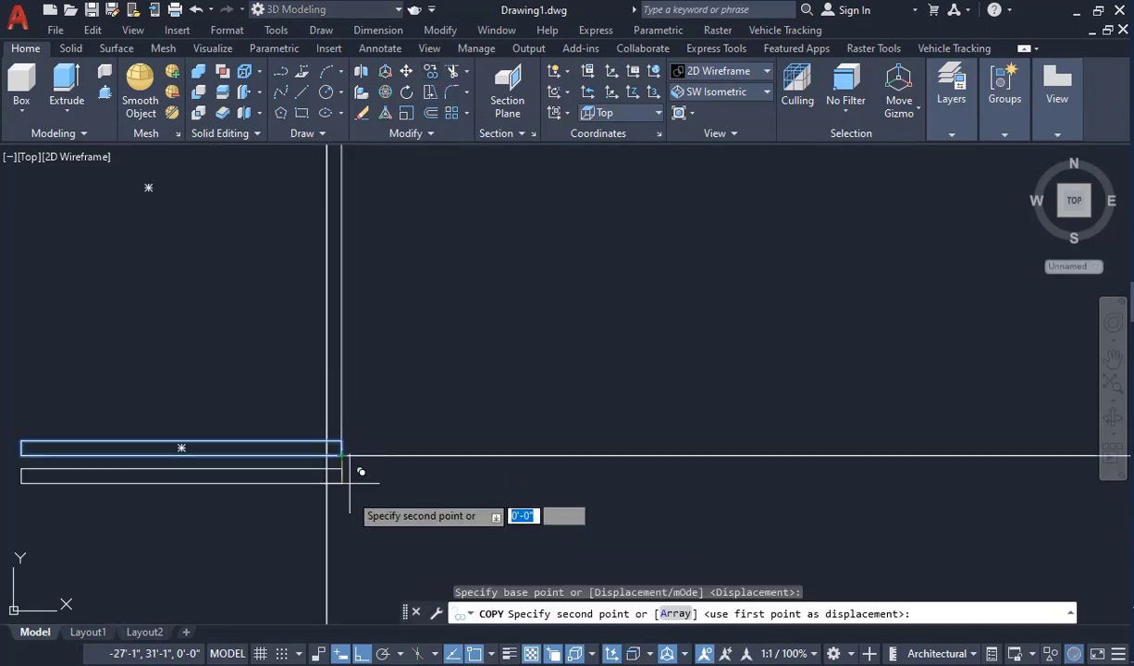
pyautogui.scroll(-2, 370, 388)
pyautogui.scroll(3, 347, 222)
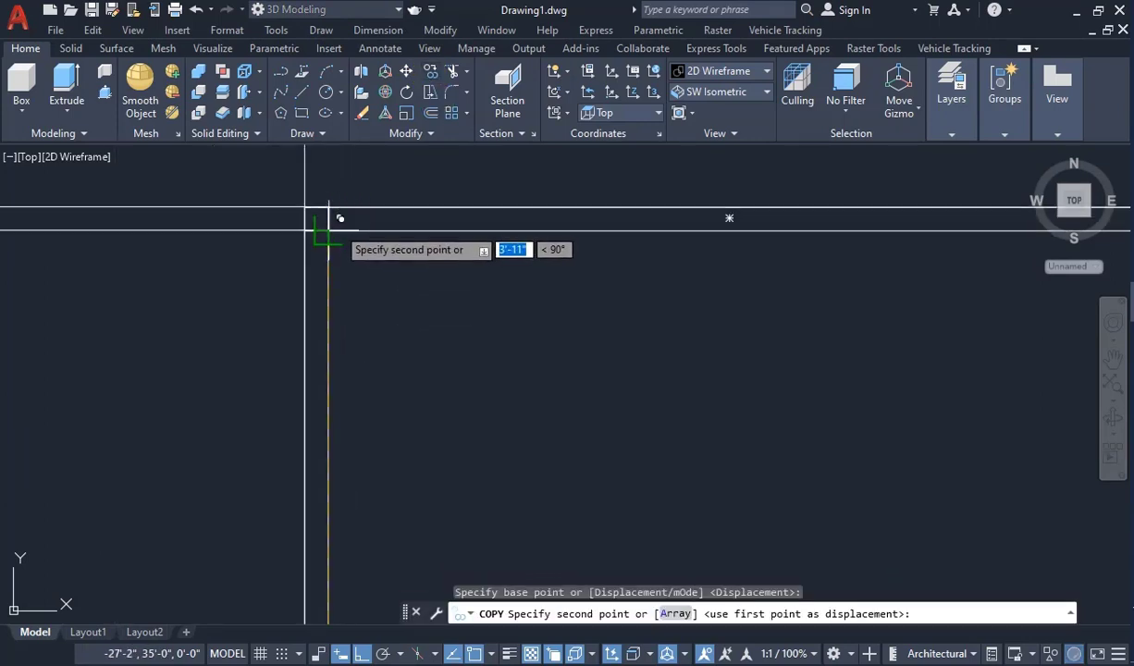
pyautogui.click(320, 222)
pyautogui.scroll(-2, 319, 222)
pyautogui.press('Escape')
pyautogui.scroll(-2, 490, 241)
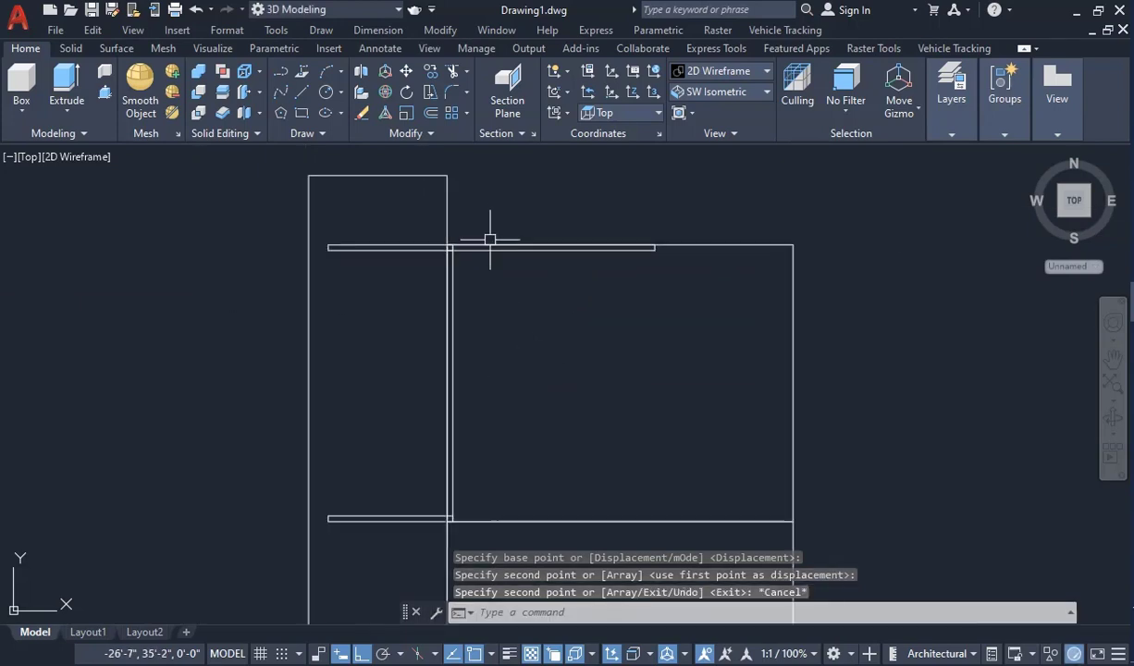
# Step: Copy the upper 1.8' strip straight down, from the midpoint of its right end to the midpoint of the vertical strip's right edge
pyautogui.click(420, 247)
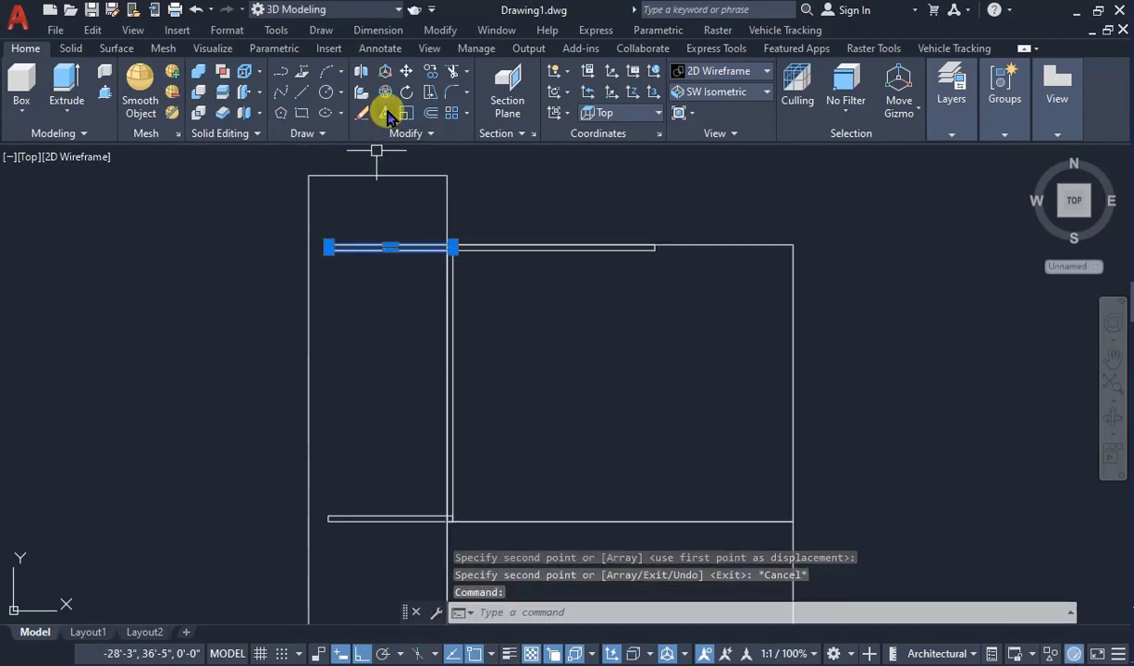
pyautogui.click(431, 91)
pyautogui.scroll(4, 451, 261)
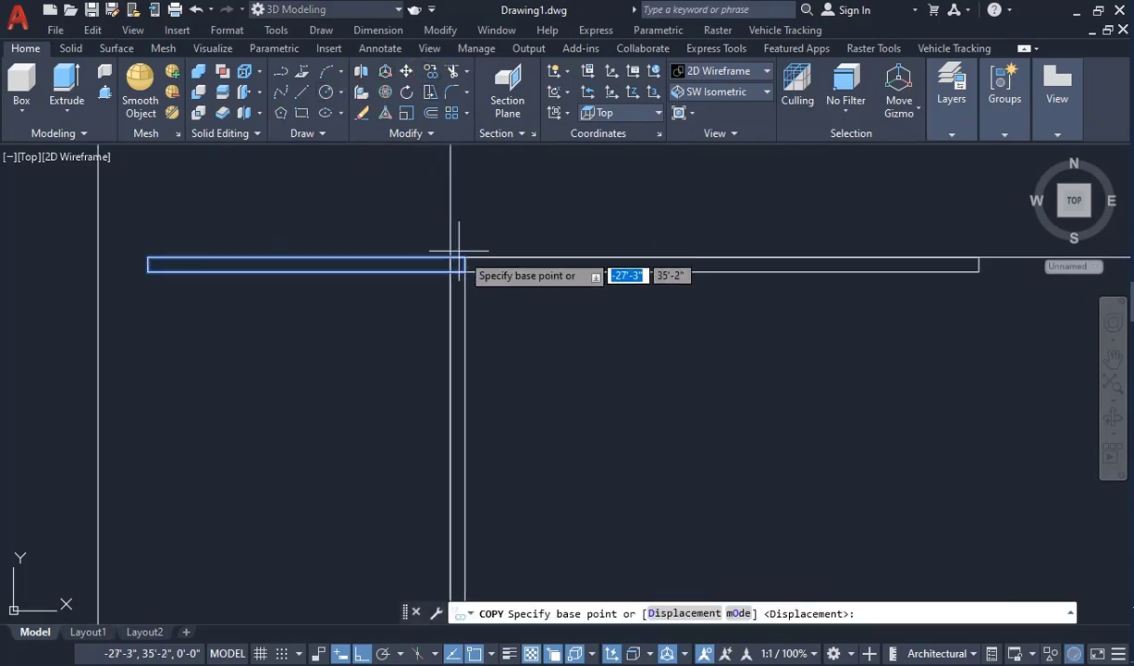
pyautogui.click(446, 276)
pyautogui.scroll(-4, 442, 278)
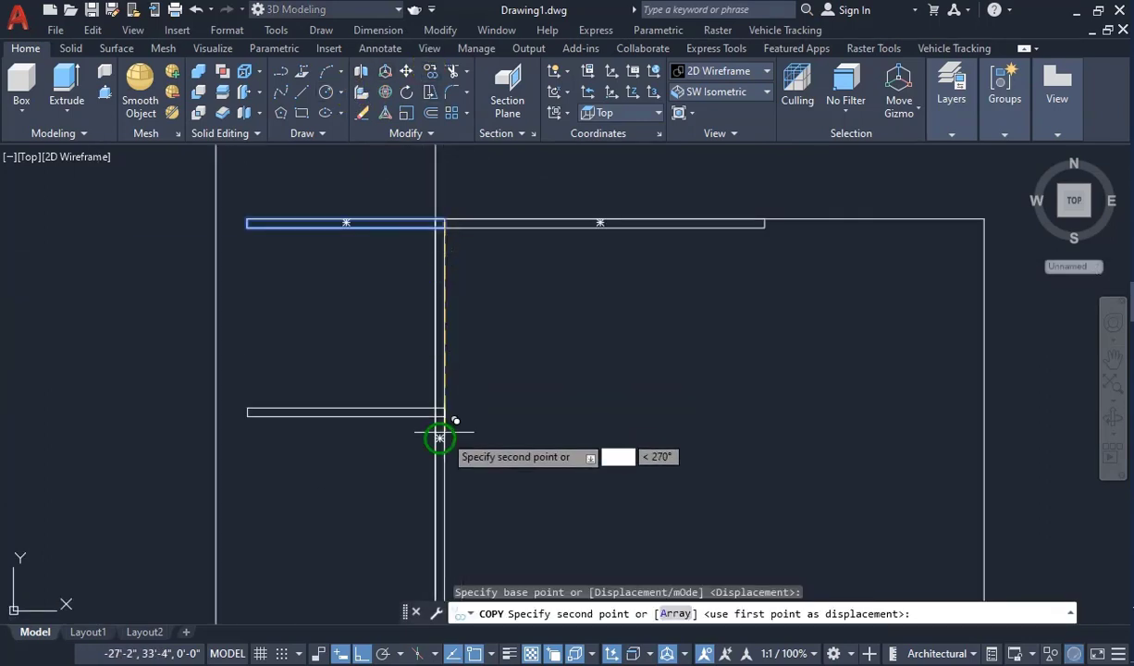
pyautogui.click(444, 437)
pyautogui.scroll(-4, 523, 321)
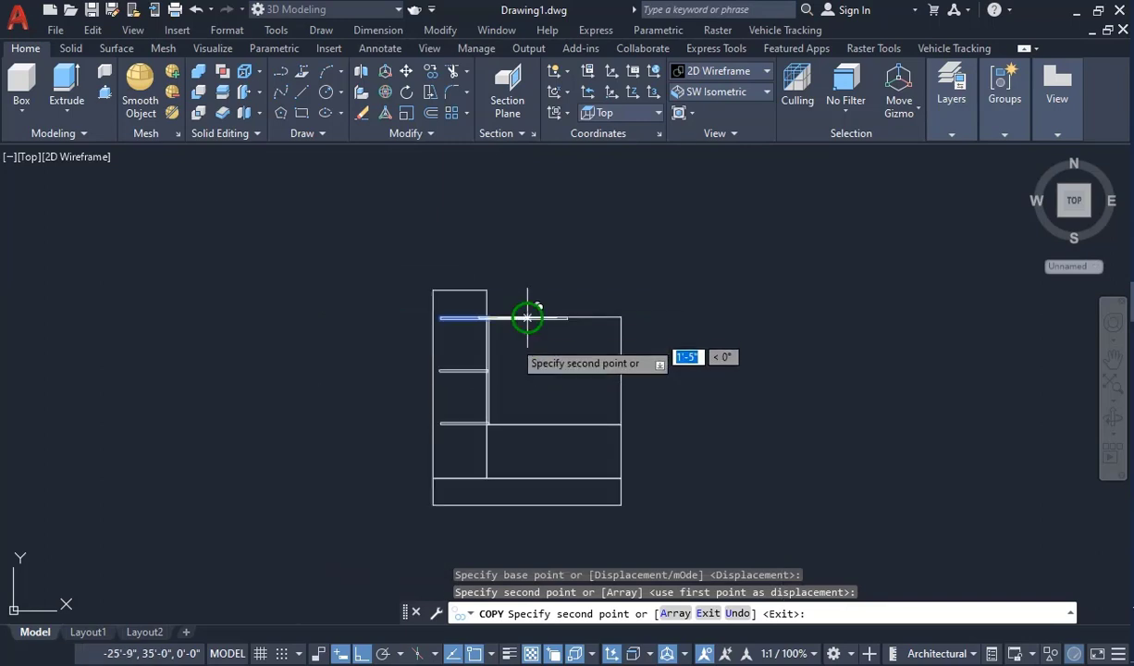
pyautogui.scroll(4, 493, 381)
pyautogui.hotkey('ctrl', 'z')
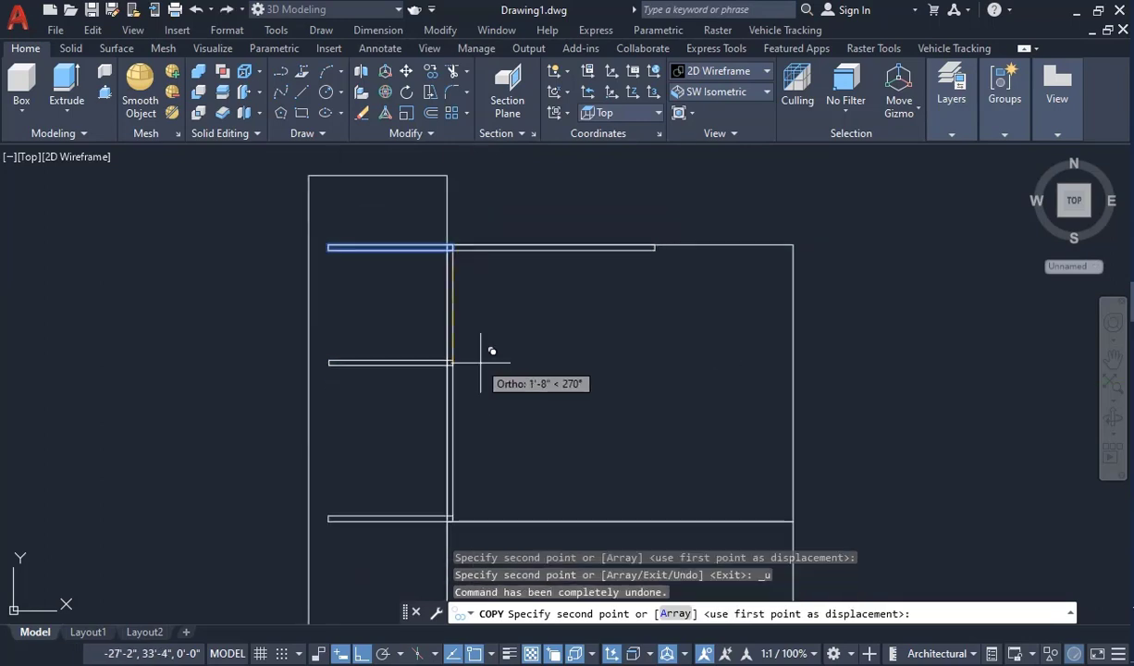
pyautogui.scroll(6, 451, 383)
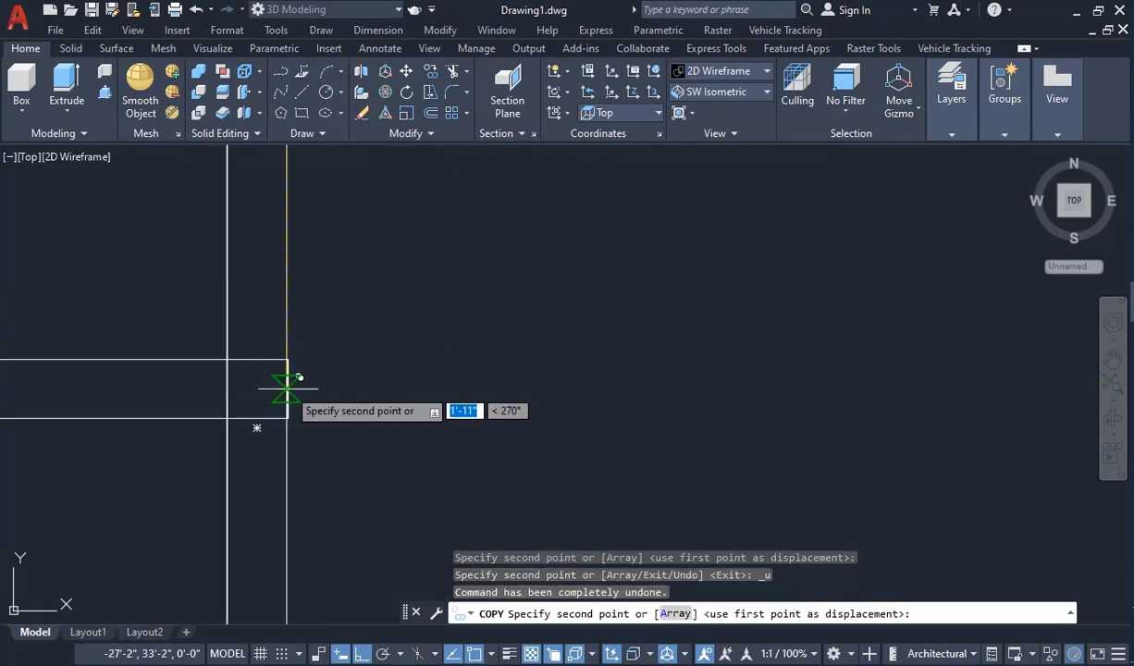
pyautogui.scroll(-6, 365, 350)
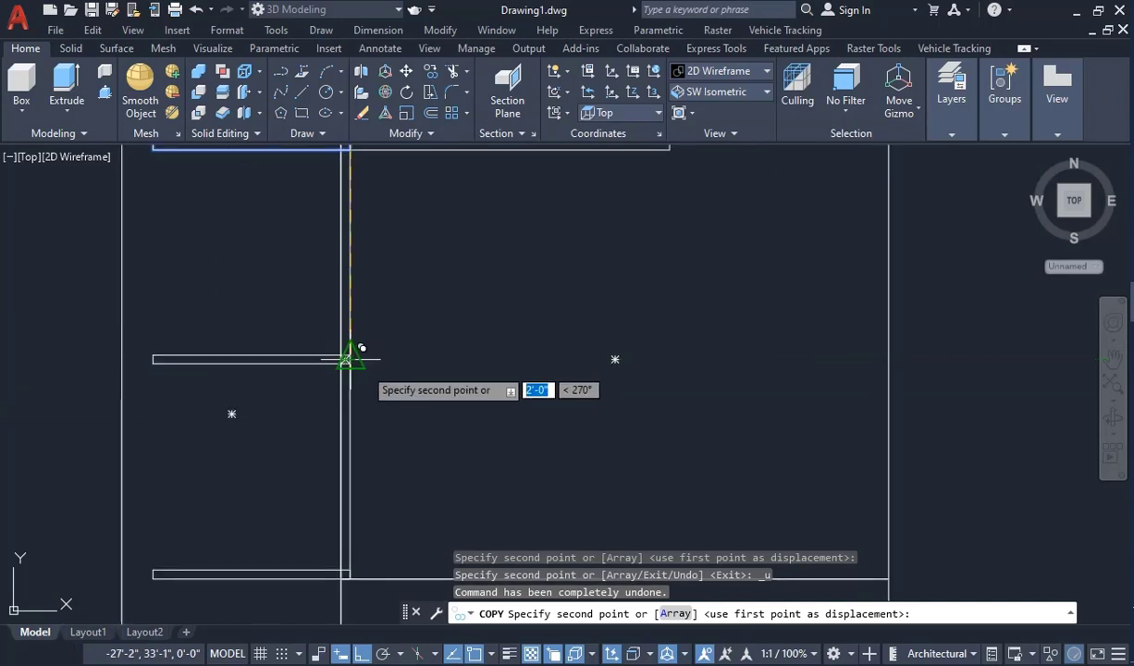
pyautogui.click(351, 359)
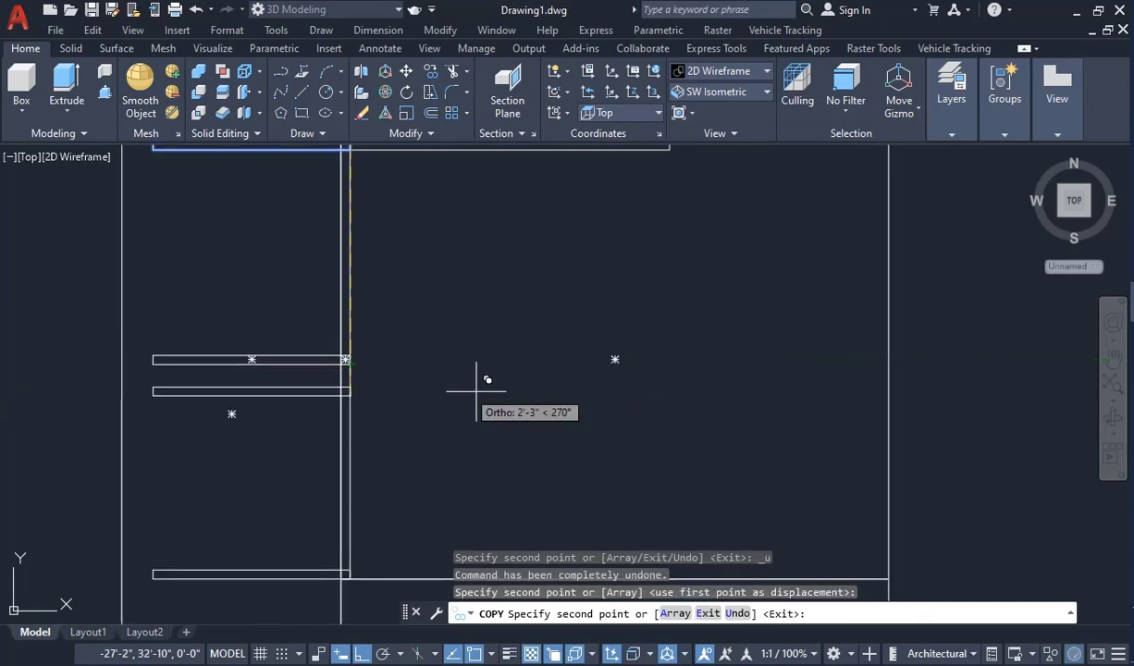
pyautogui.press('Escape')
pyautogui.scroll(-4, 569, 346)
pyautogui.scroll(2, 439, 263)
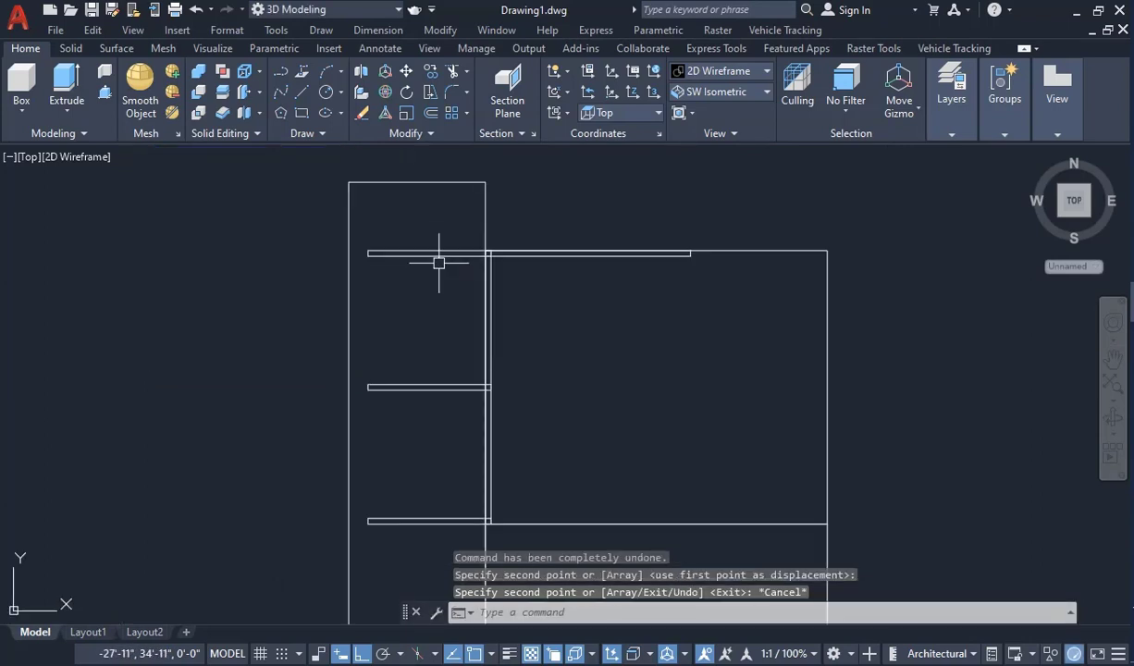
# Step: Move the uppermost 1.8' strip straight down by 6"
pyautogui.click(408, 224)
pyautogui.click(446, 277)
pyautogui.click(448, 294)
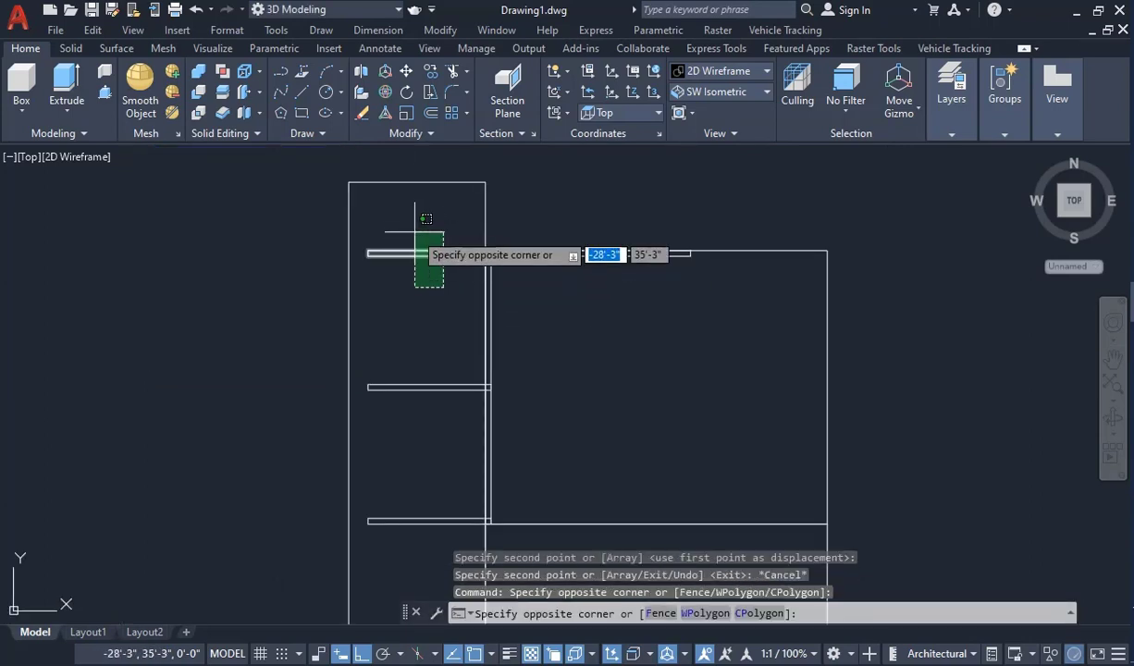
pyautogui.click(426, 237)
pyautogui.click(409, 74)
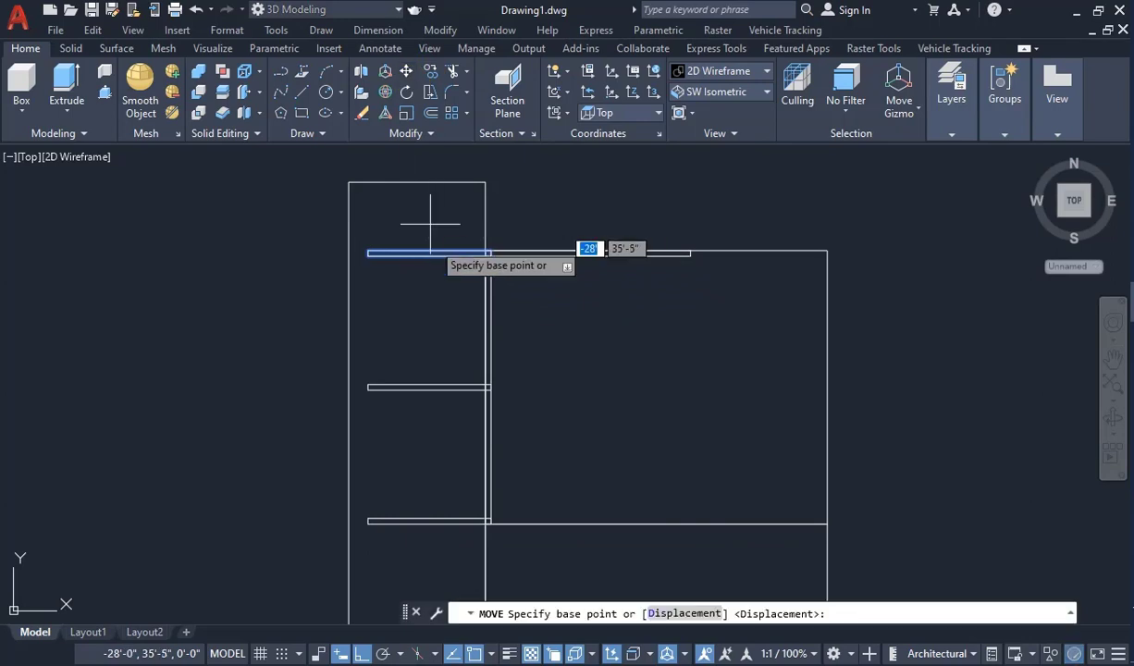
pyautogui.click(429, 253)
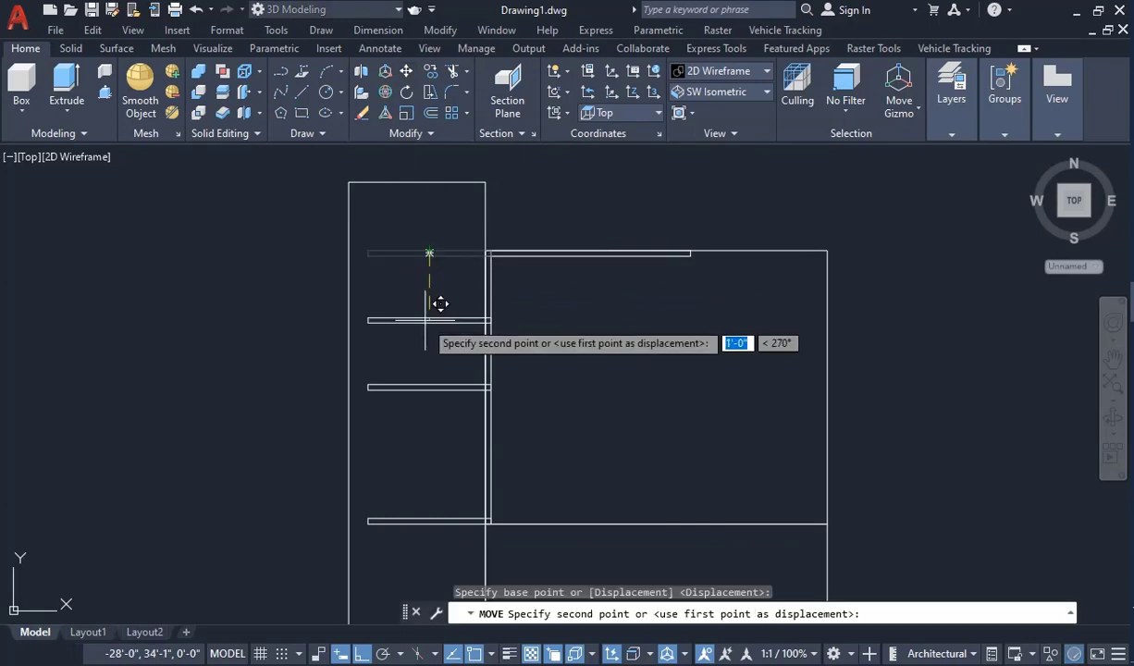
pyautogui.write('6')
pyautogui.press('Return')
pyautogui.scroll(-2, 421, 435)
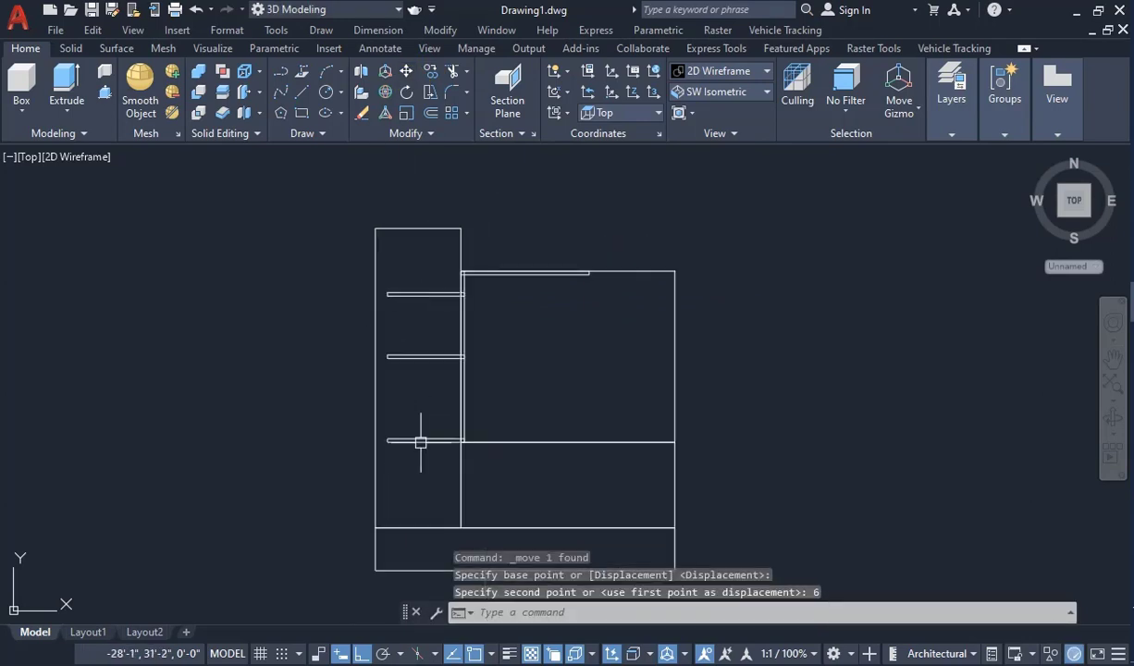
# Step: Move the lowest 1.8' strip straight up by 6"
pyautogui.scroll(4, 428, 458)
pyautogui.click(444, 444)
pyautogui.click(405, 352)
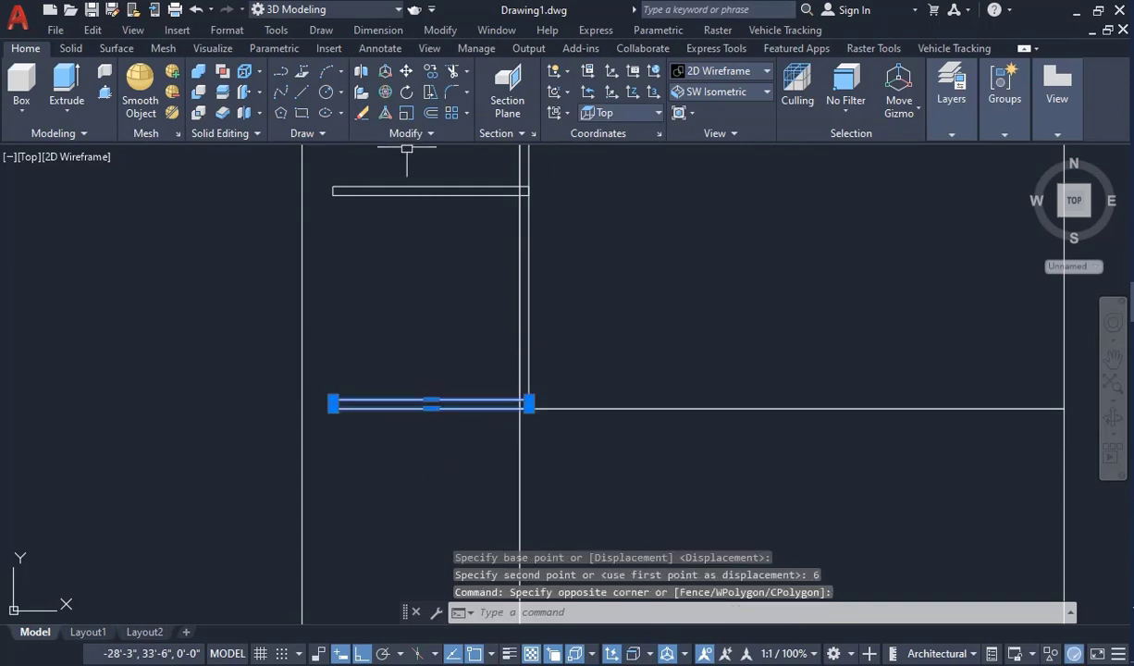
pyautogui.click(406, 70)
pyautogui.click(431, 403)
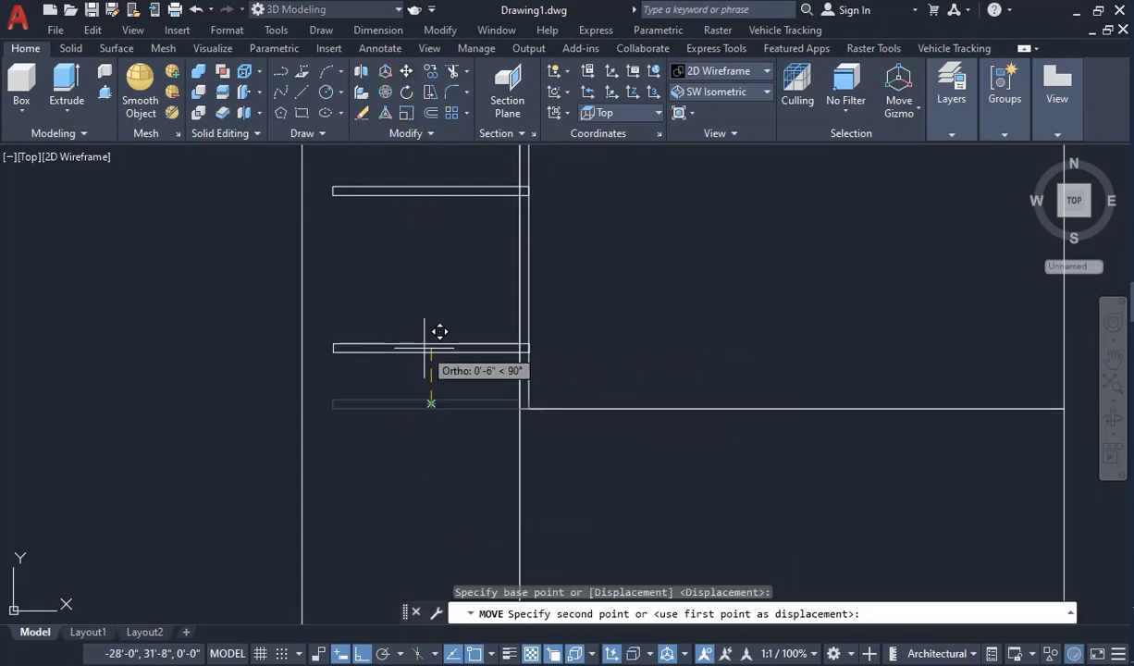
pyautogui.write('6')
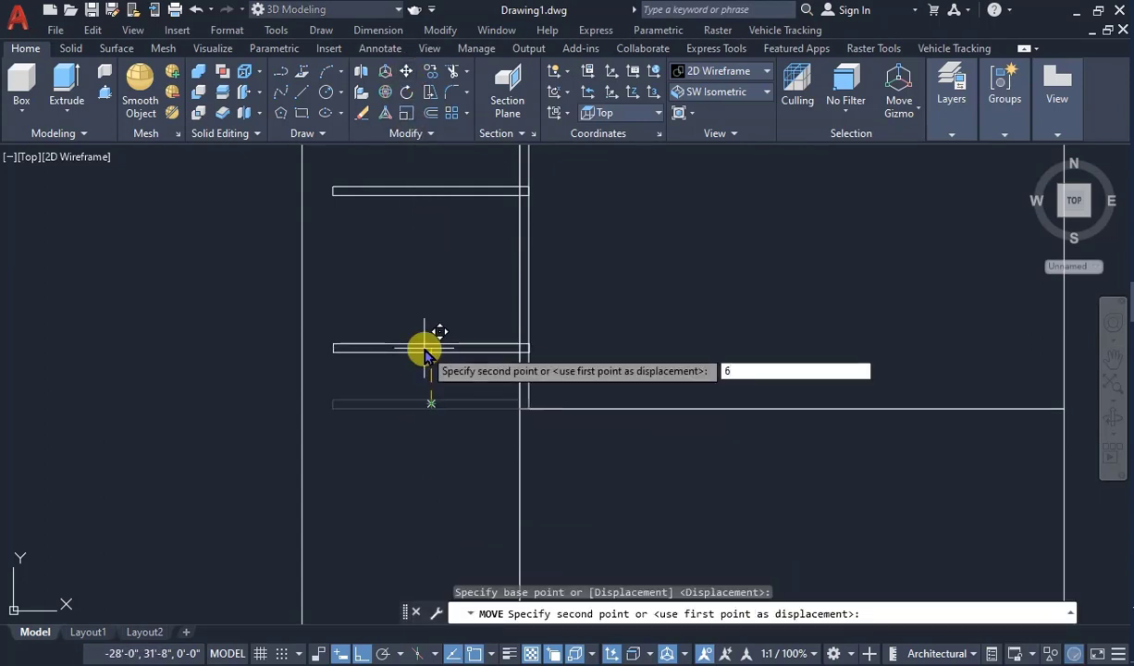
pyautogui.press('Return')
pyautogui.scroll(-3, 431, 344)
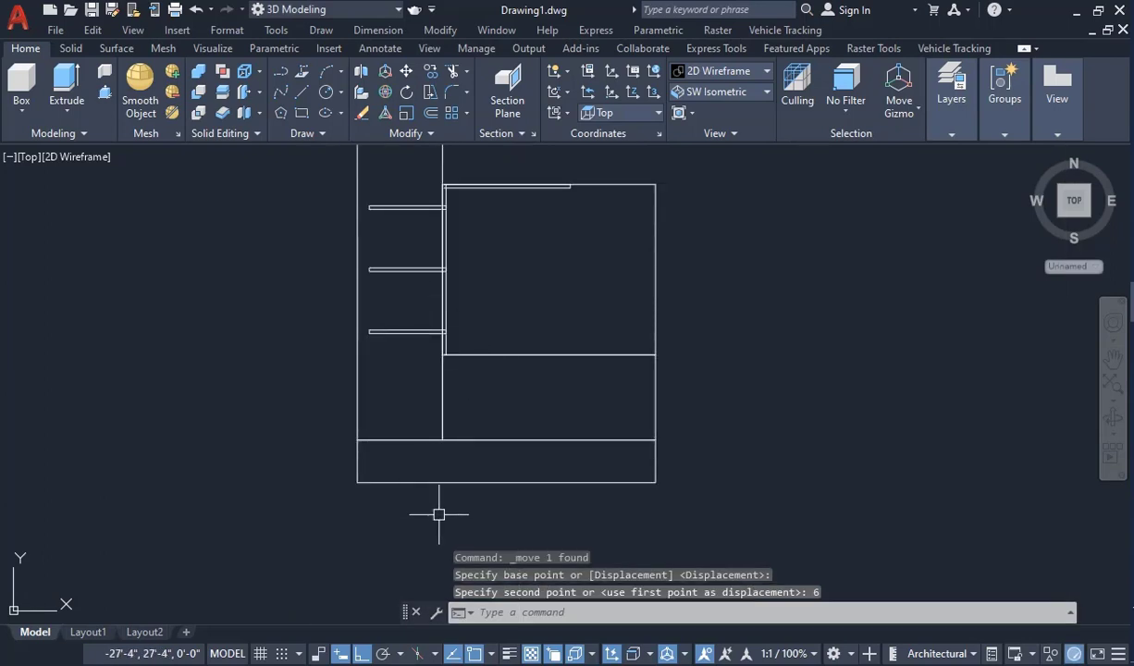
# Step: Offset the rectangle directly below the upper square inward by 1"
pyautogui.scroll(-2, 518, 436)
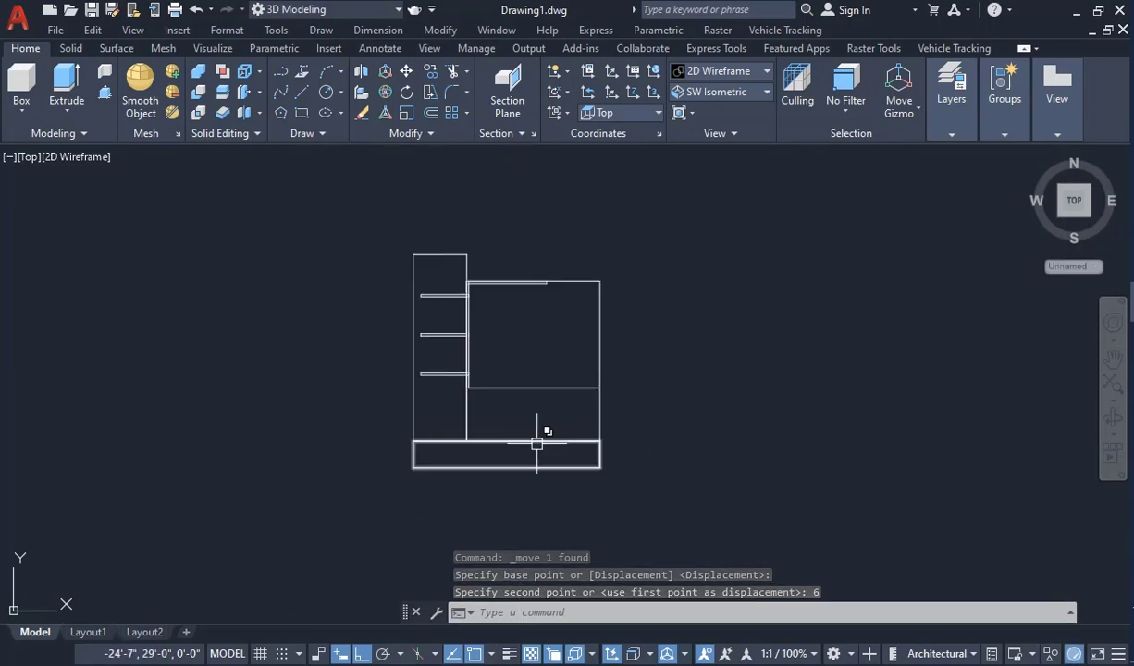
pyautogui.click(433, 112)
pyautogui.scroll(4, 528, 396)
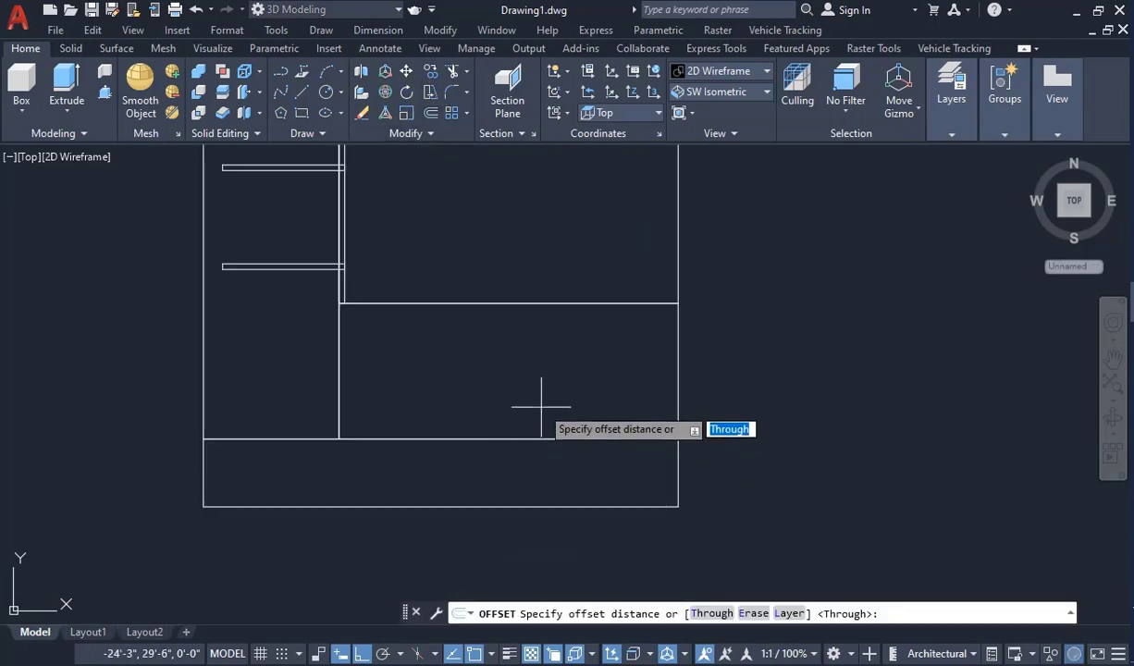
pyautogui.press('Return')
pyautogui.click(540, 305)
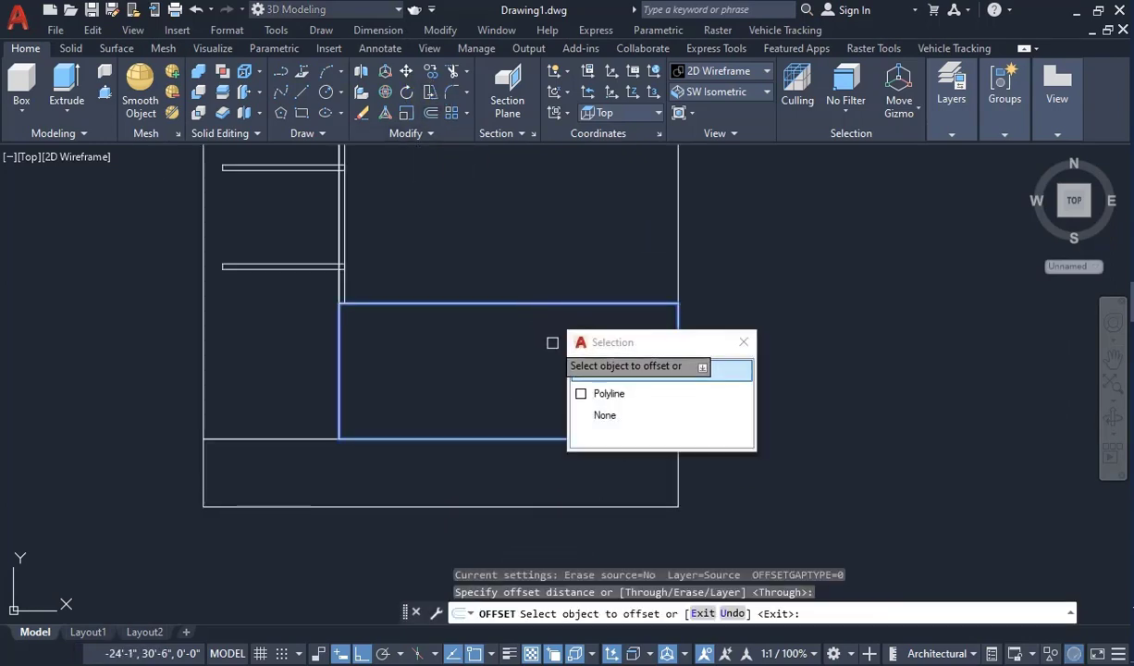
pyautogui.click(603, 374)
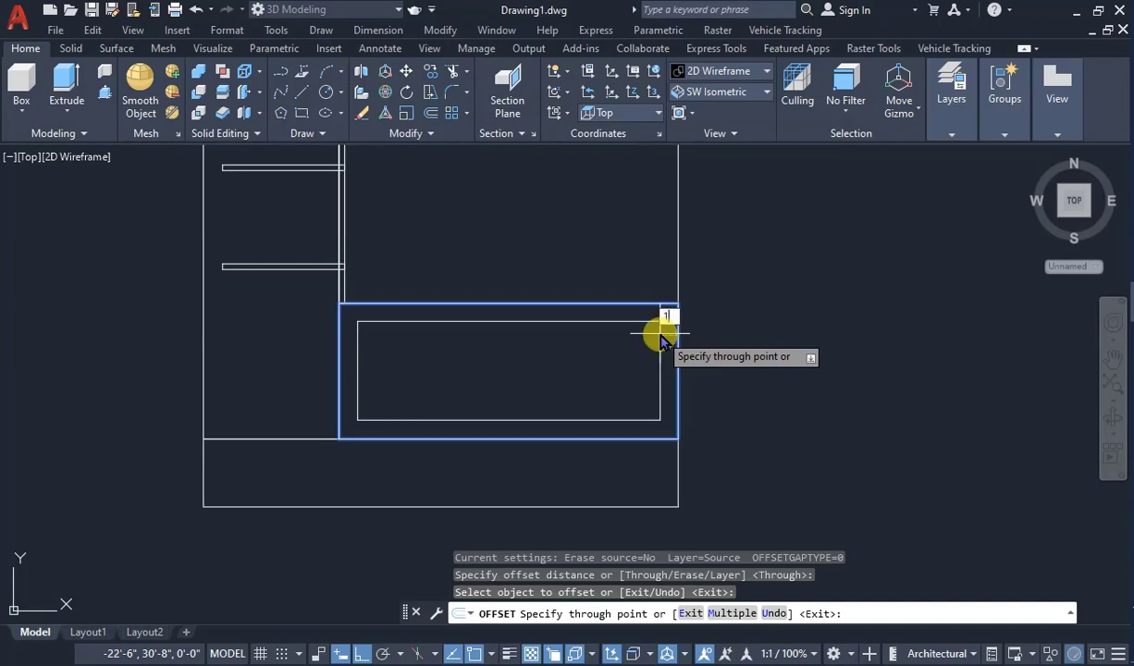
pyautogui.press('Return')
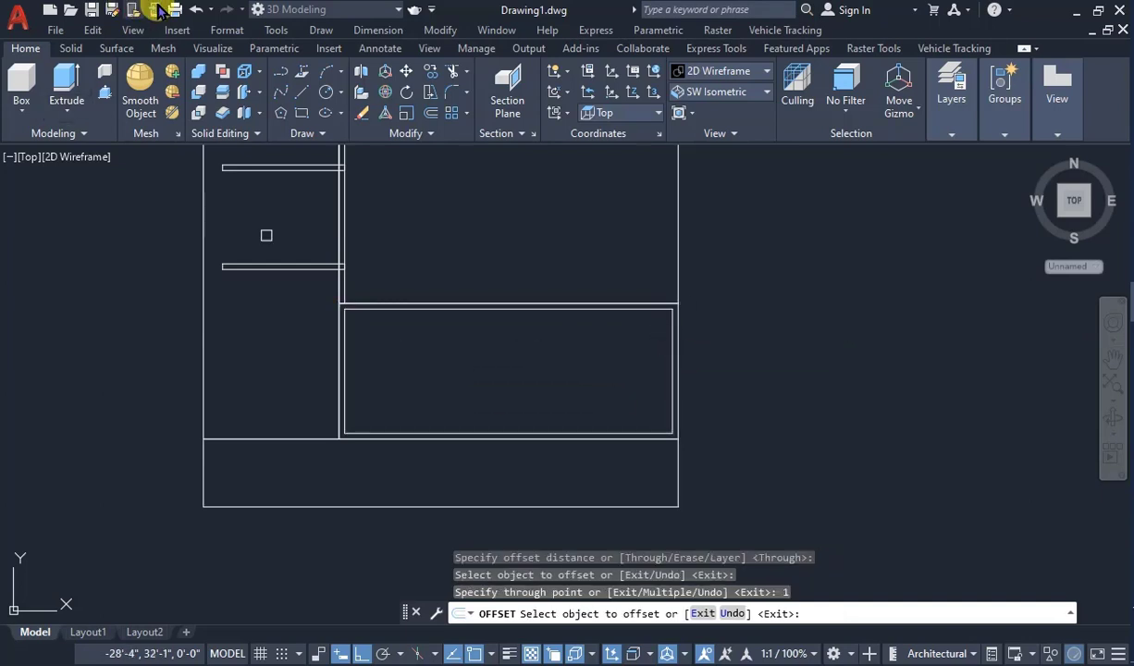
# Step: Draw a horizontal line across the inner offset rectangle, from the midpoint of its left side to the midpoint of its right side
pyautogui.click(298, 95)
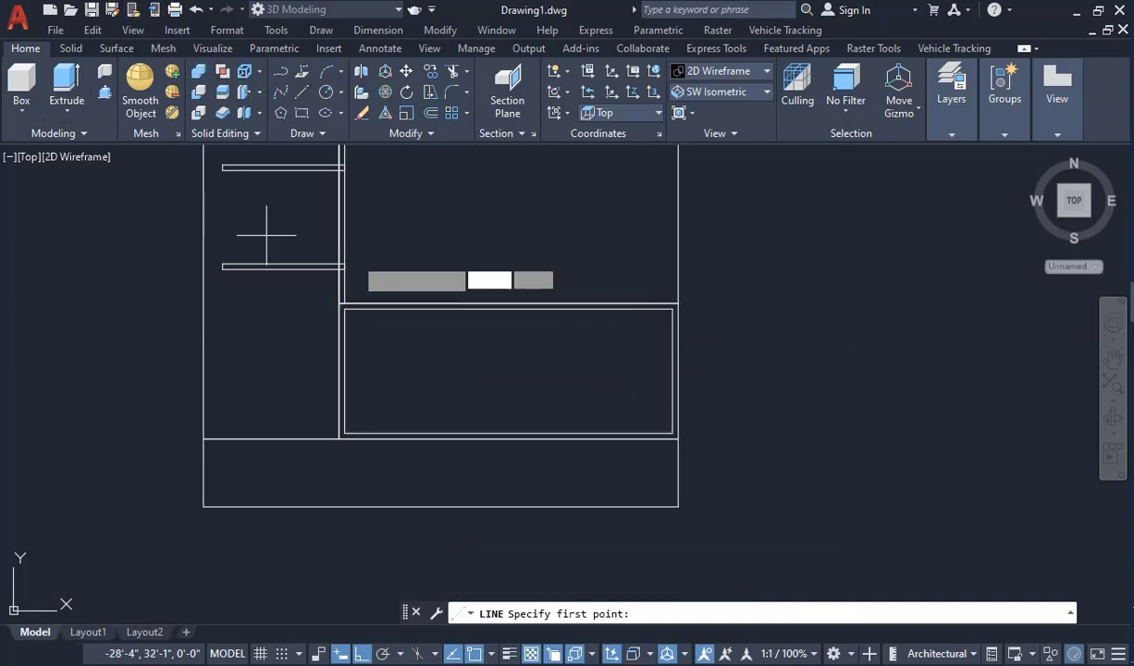
pyautogui.click(344, 371)
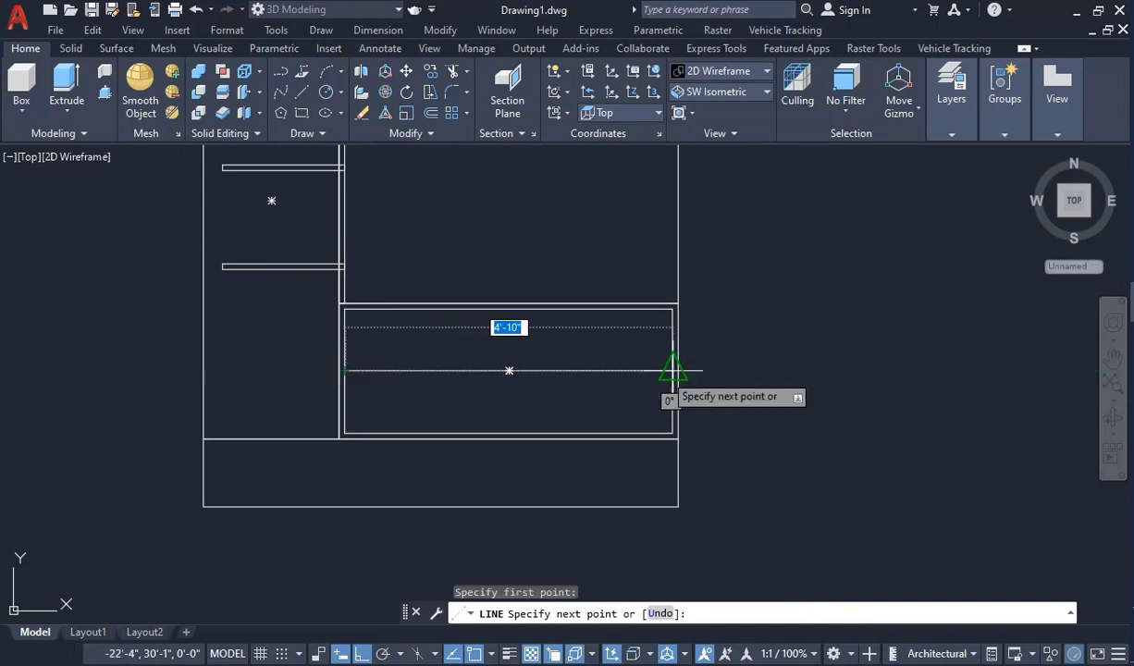
pyautogui.click(672, 371)
pyautogui.press('Escape')
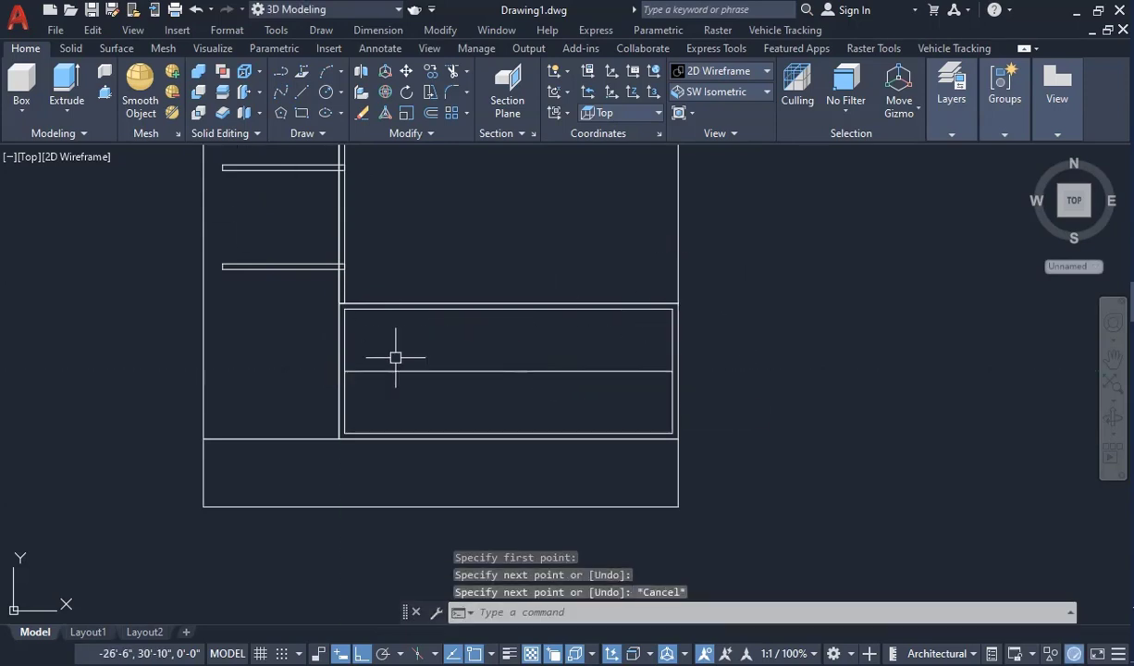
# Step: Divide the horizontal centre line into 3 segments and check the division points by selecting them
pyautogui.click(447, 371)
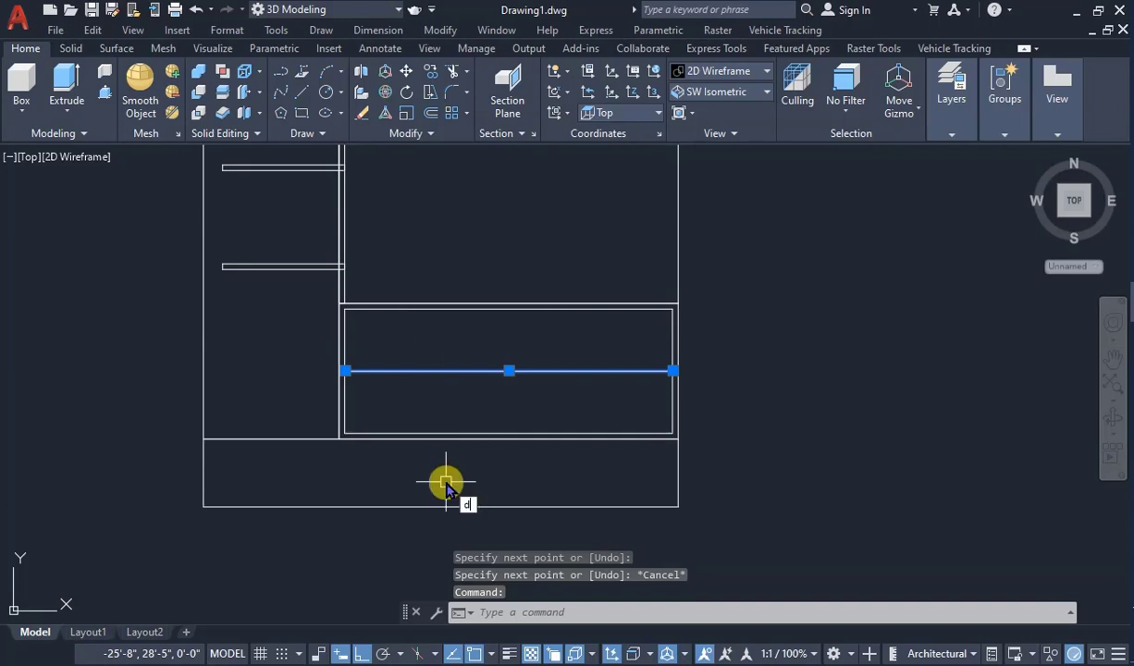
pyautogui.press('Return')
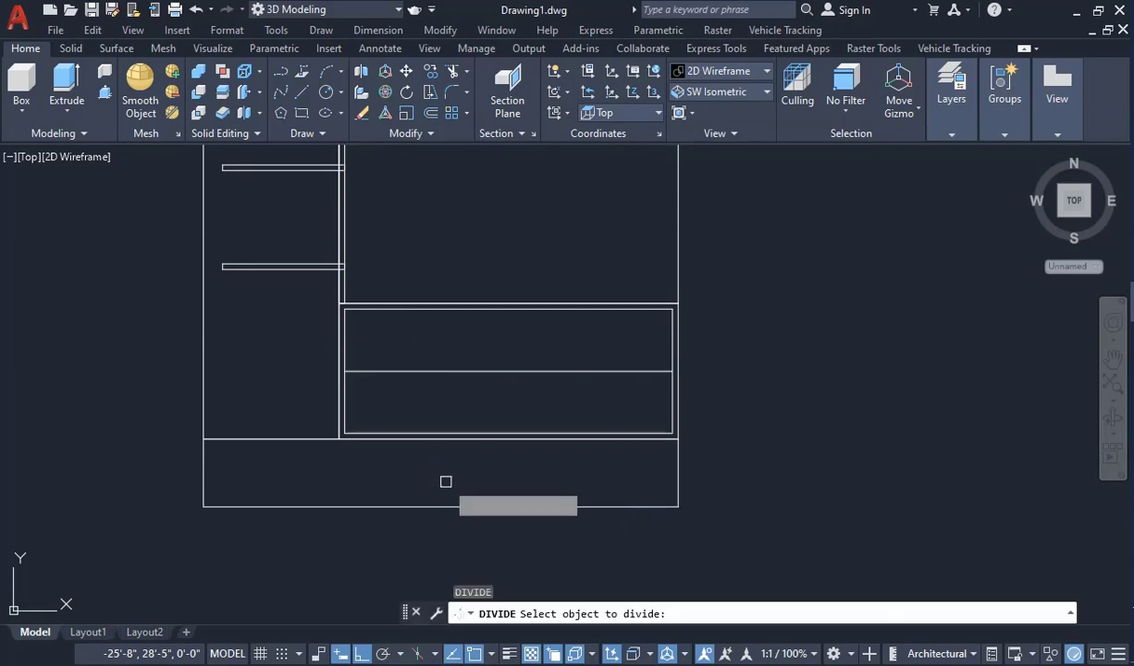
pyautogui.click(493, 371)
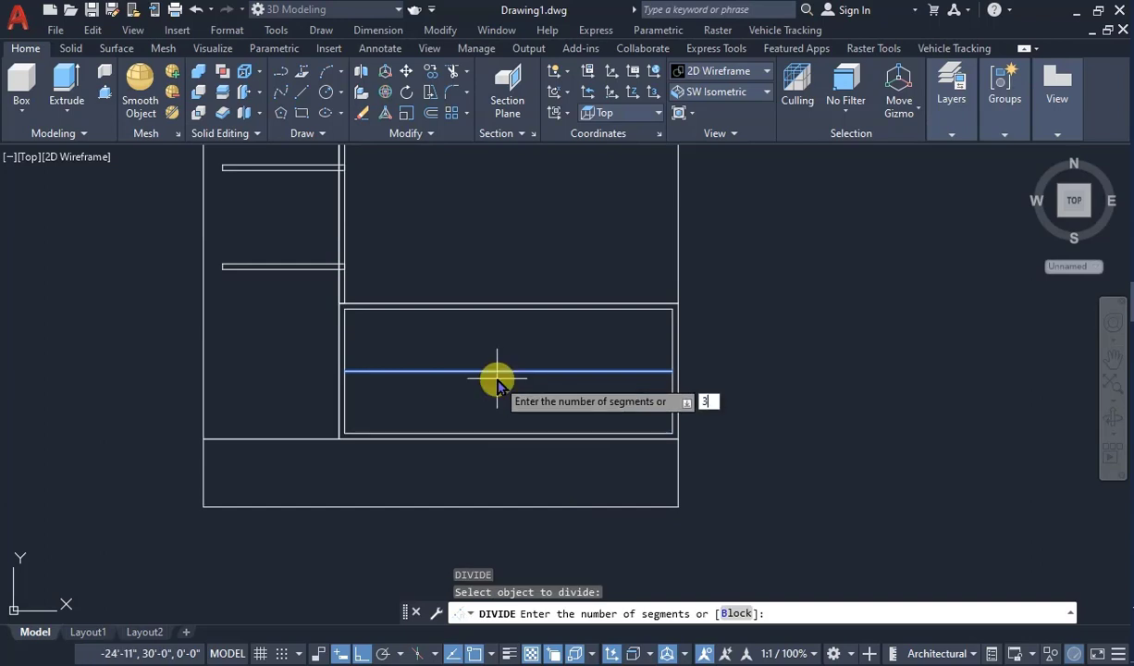
pyautogui.press('Return')
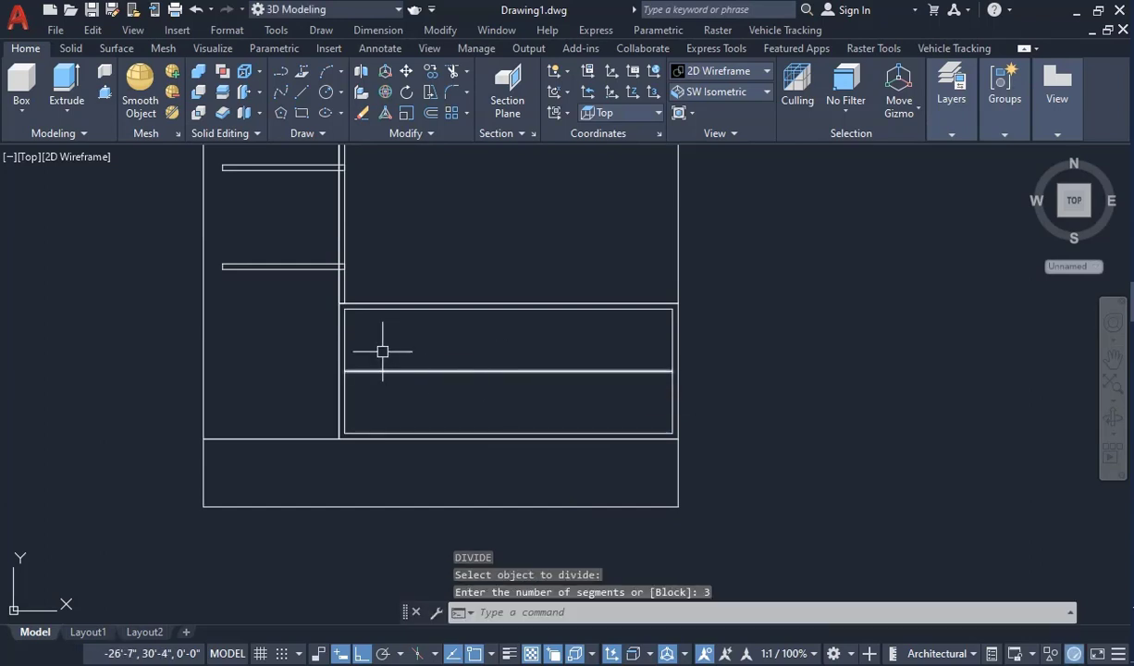
pyautogui.click(353, 339)
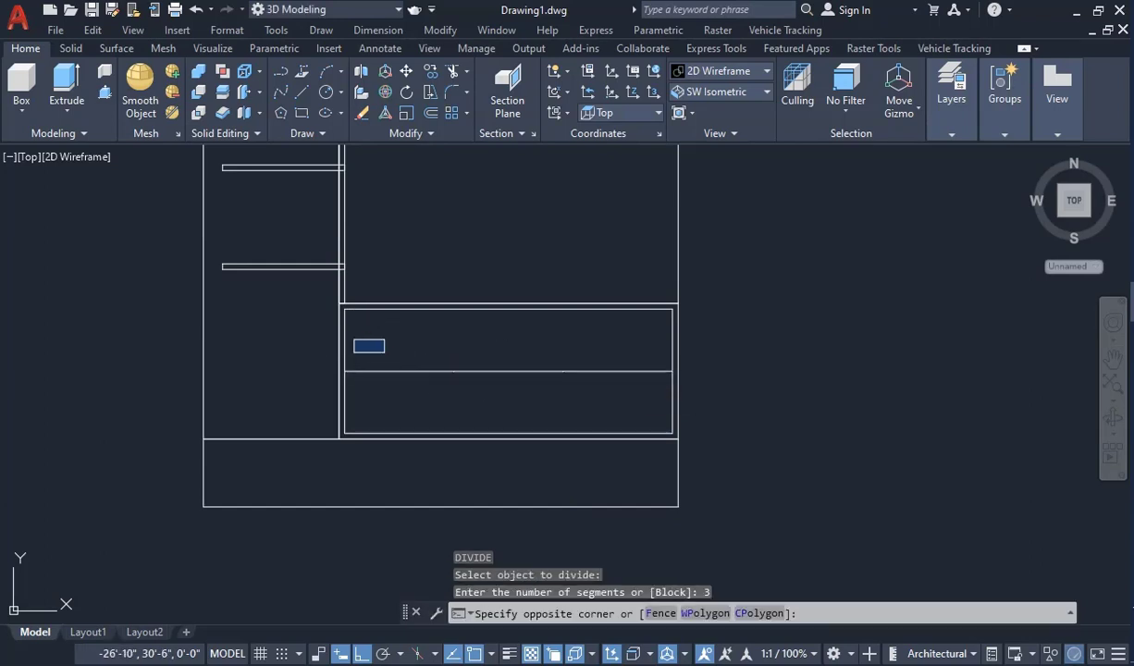
pyautogui.click(664, 399)
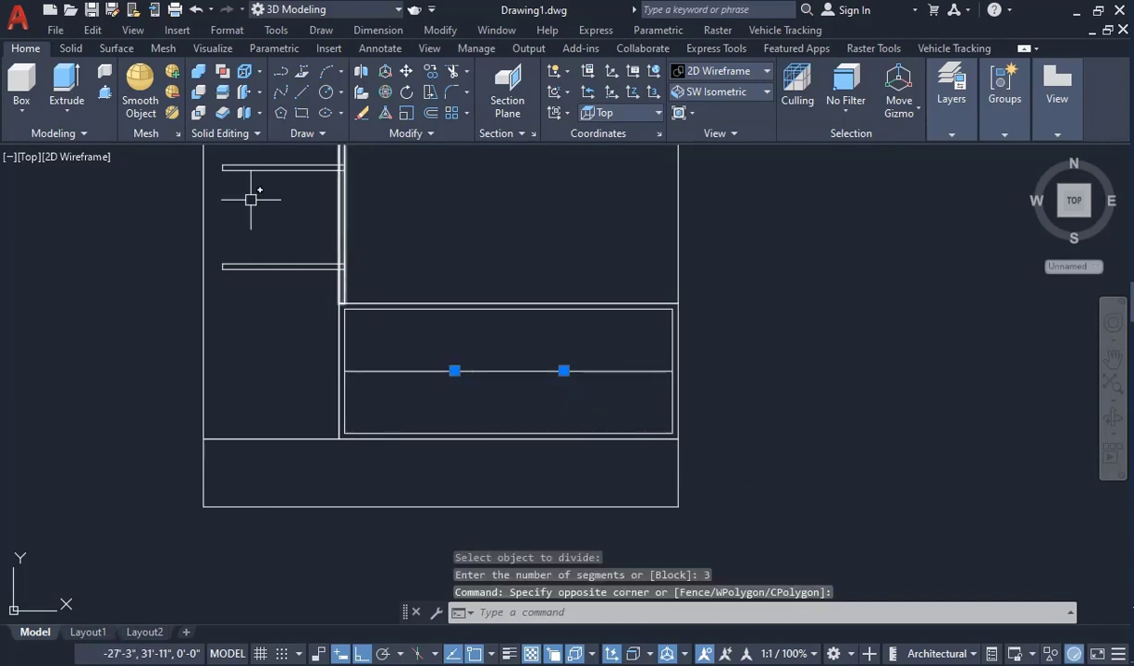
pyautogui.press('Escape')
# Step: Draw a vertical line from the right division point up to the inner rectangle's top edge and extend it down to the bottom edge
pyautogui.click(281, 71)
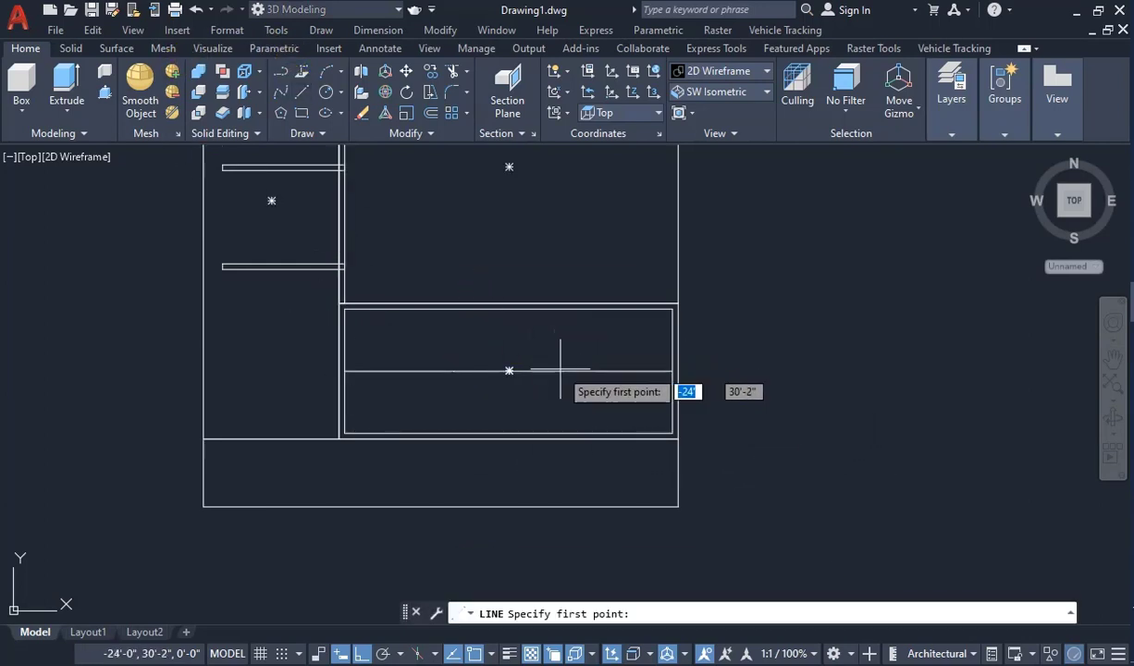
pyautogui.click(563, 371)
pyautogui.click(564, 309)
pyautogui.press('Escape')
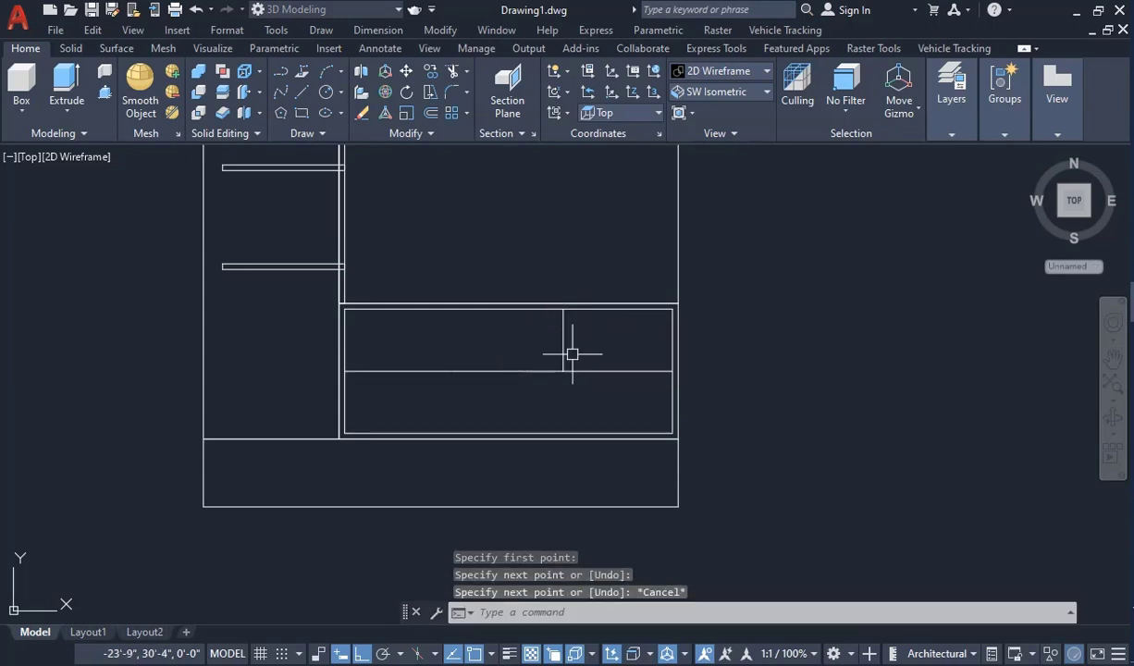
pyautogui.click(467, 74)
pyautogui.click(468, 127)
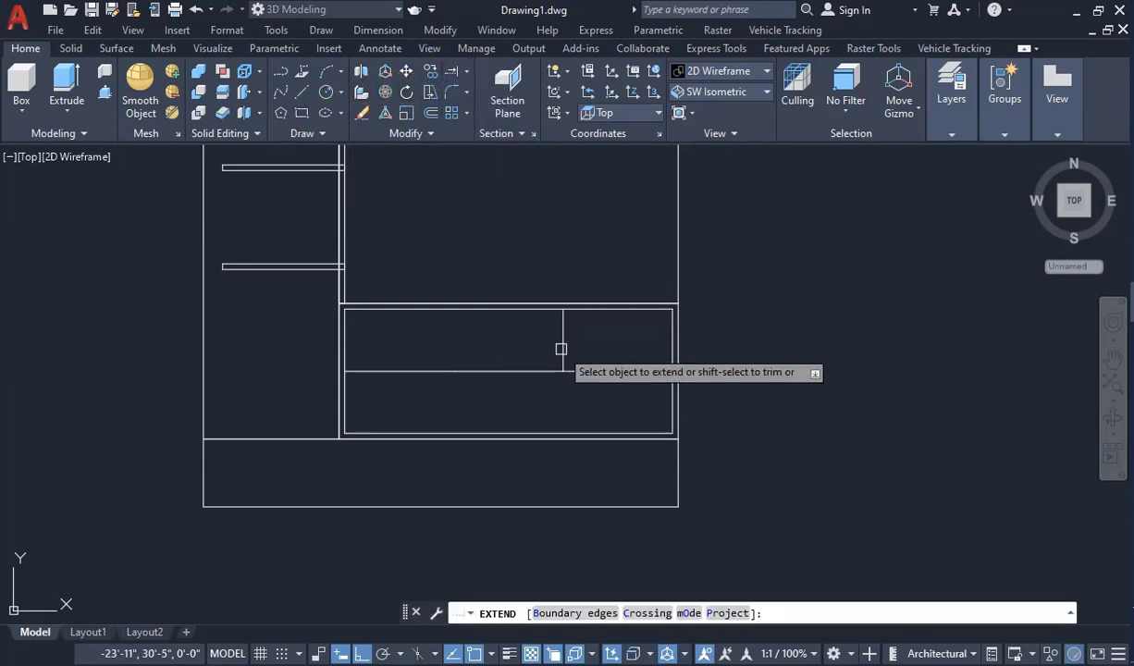
pyautogui.click(562, 350)
pyautogui.press('Escape')
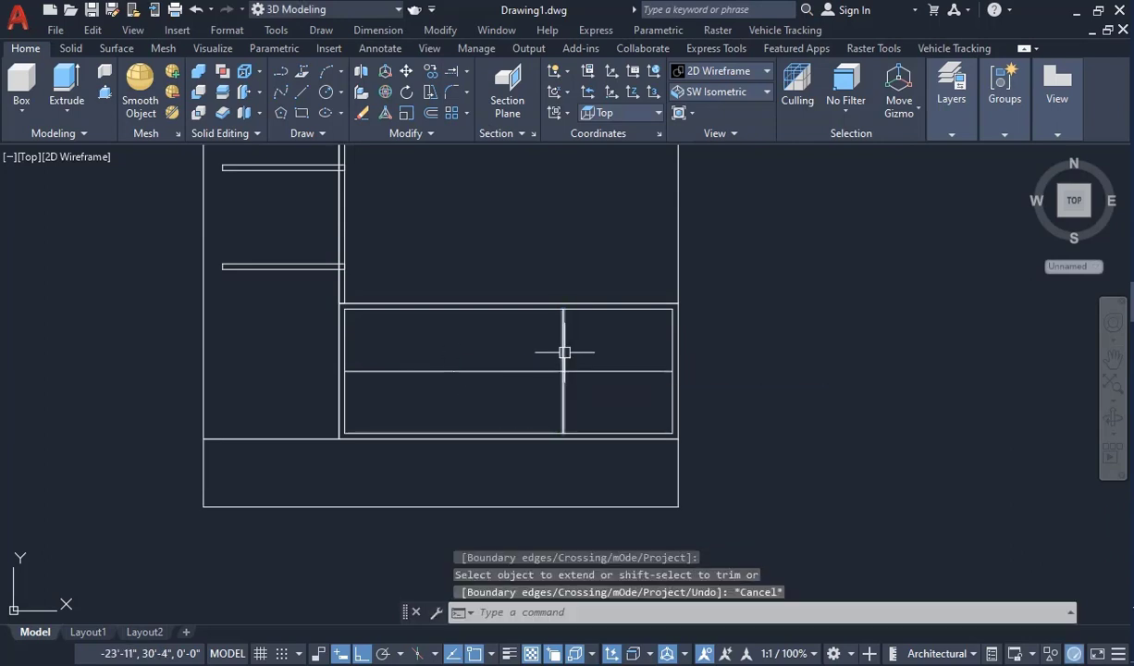
# Step: Copy the vertical line from the right division point to the left division point on the centre line
pyautogui.click(563, 350)
pyautogui.click(432, 72)
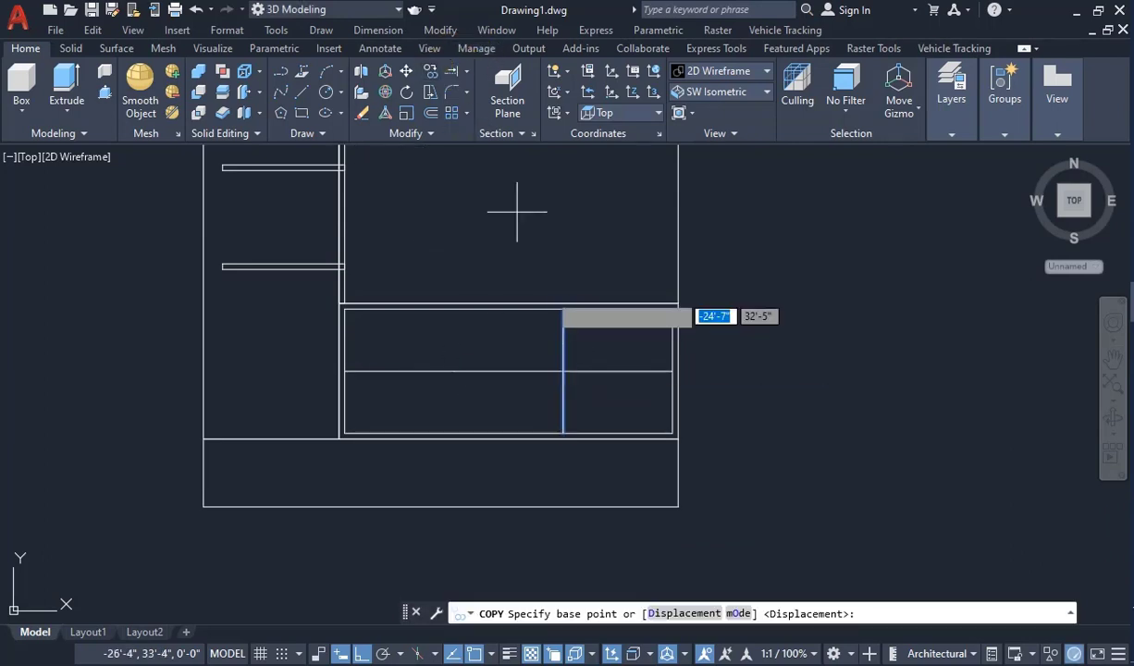
pyautogui.click(563, 370)
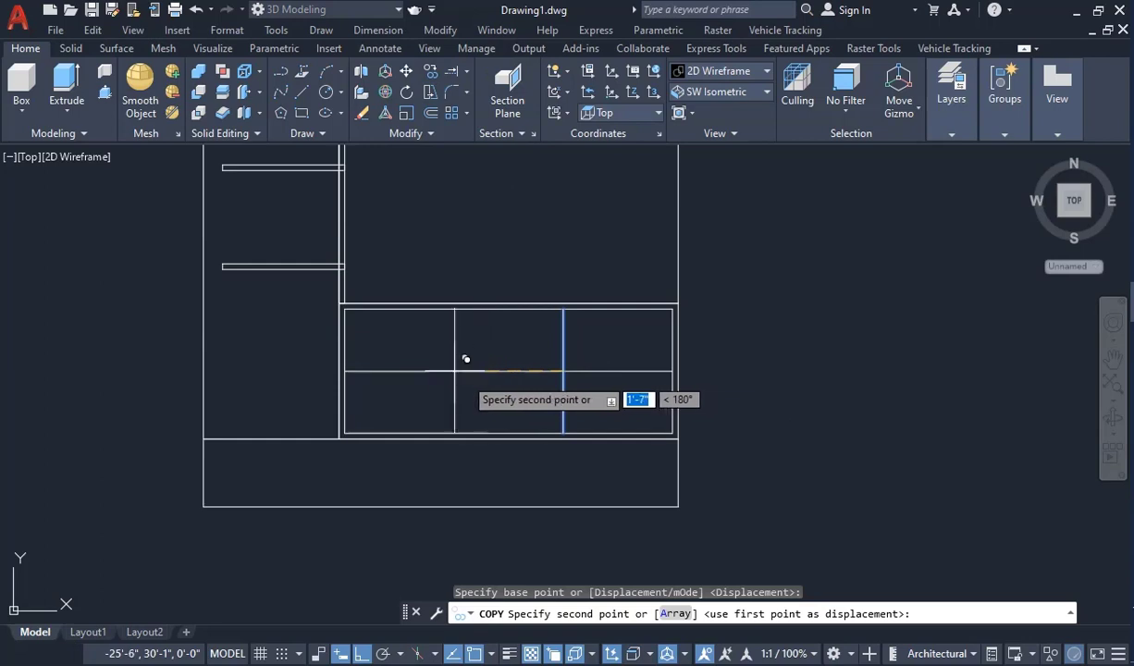
pyautogui.click(454, 370)
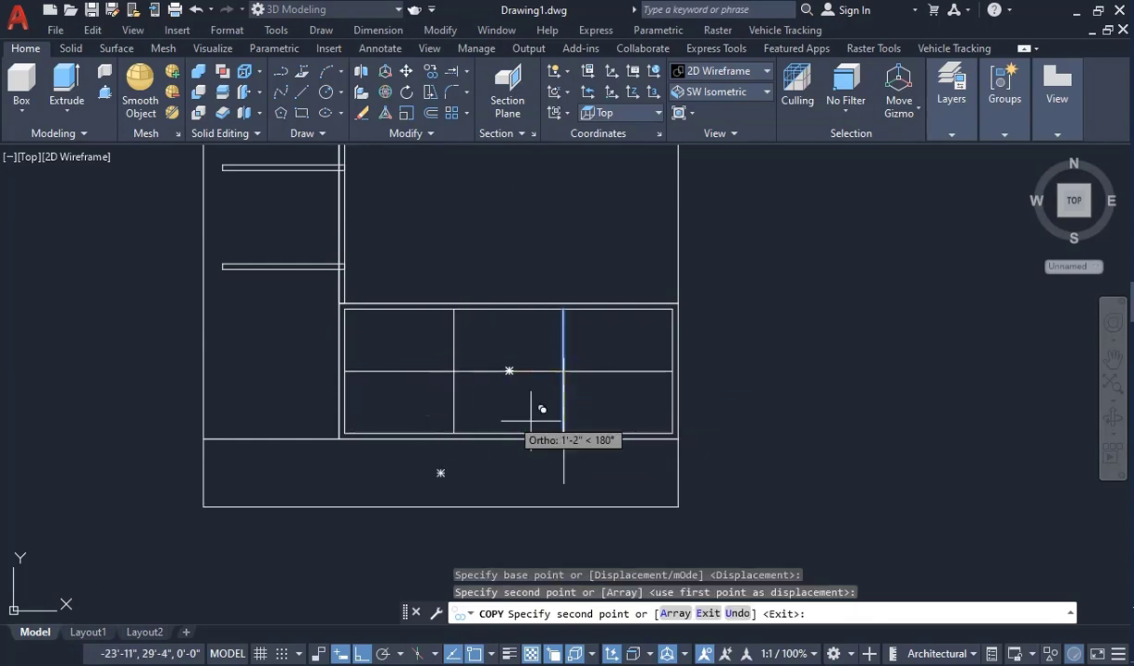
pyautogui.press('Escape')
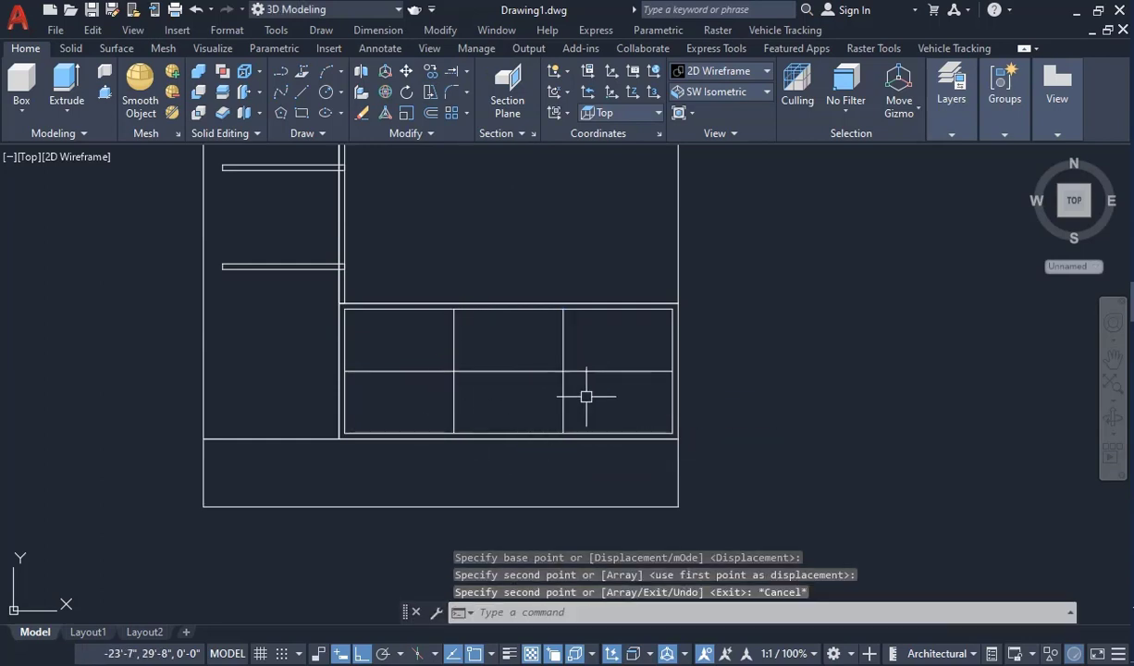
# Step: Offset the right vertical line by 0.5" to its right and by 0.5" to its left
pyautogui.click(431, 117)
pyautogui.press('Return')
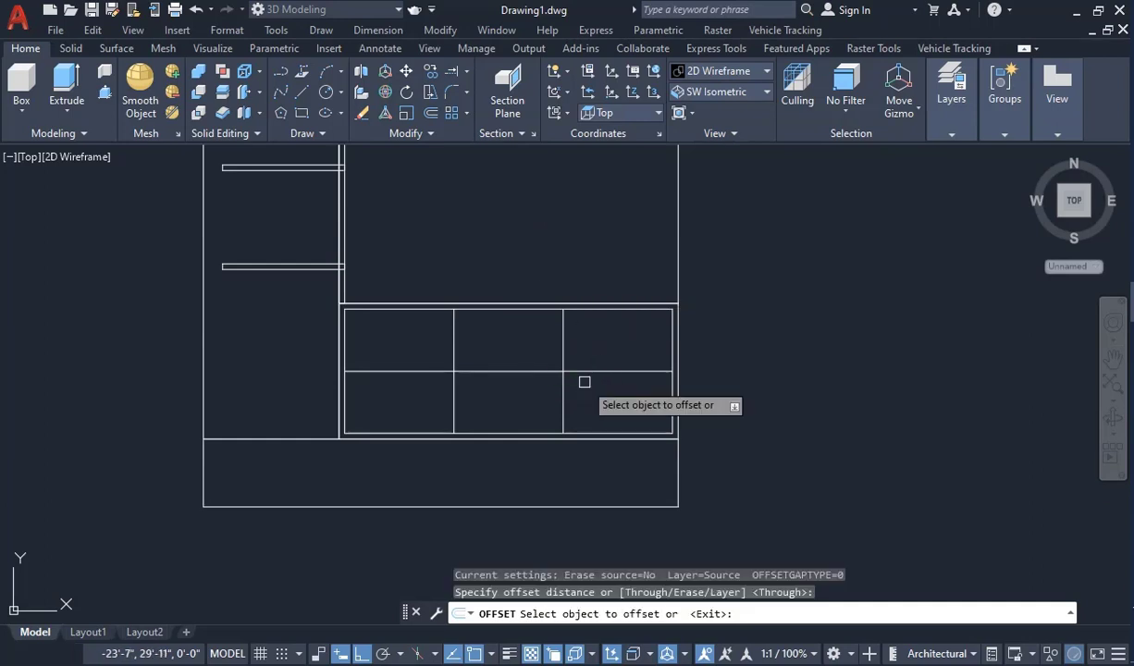
pyautogui.click(565, 378)
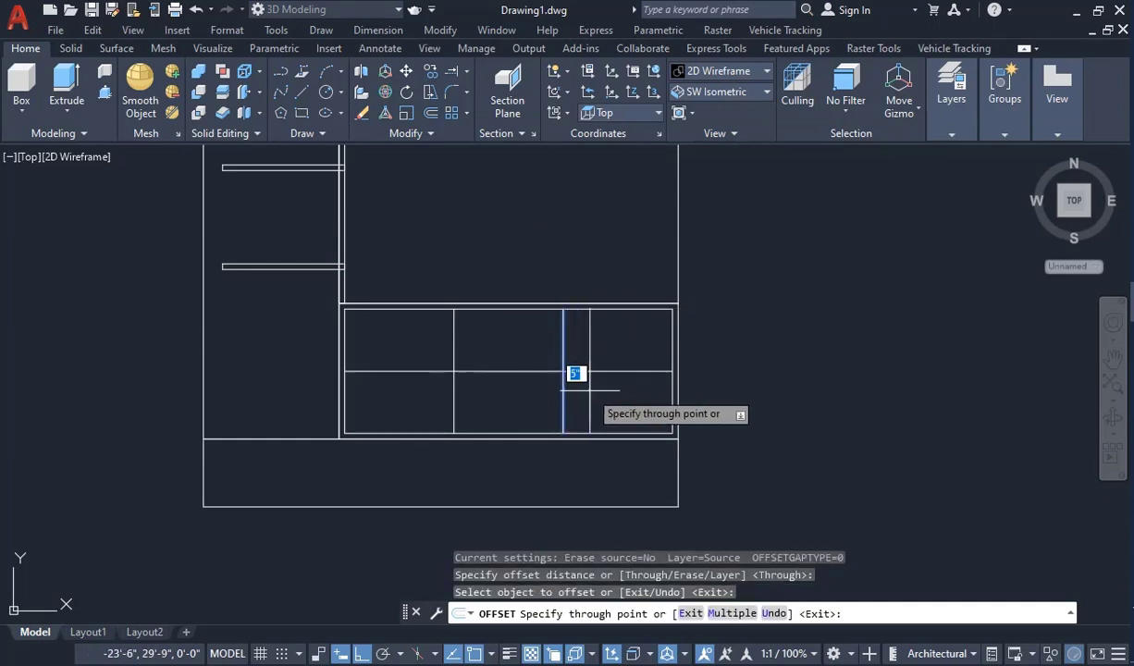
pyautogui.write('.5')
pyautogui.press('Return')
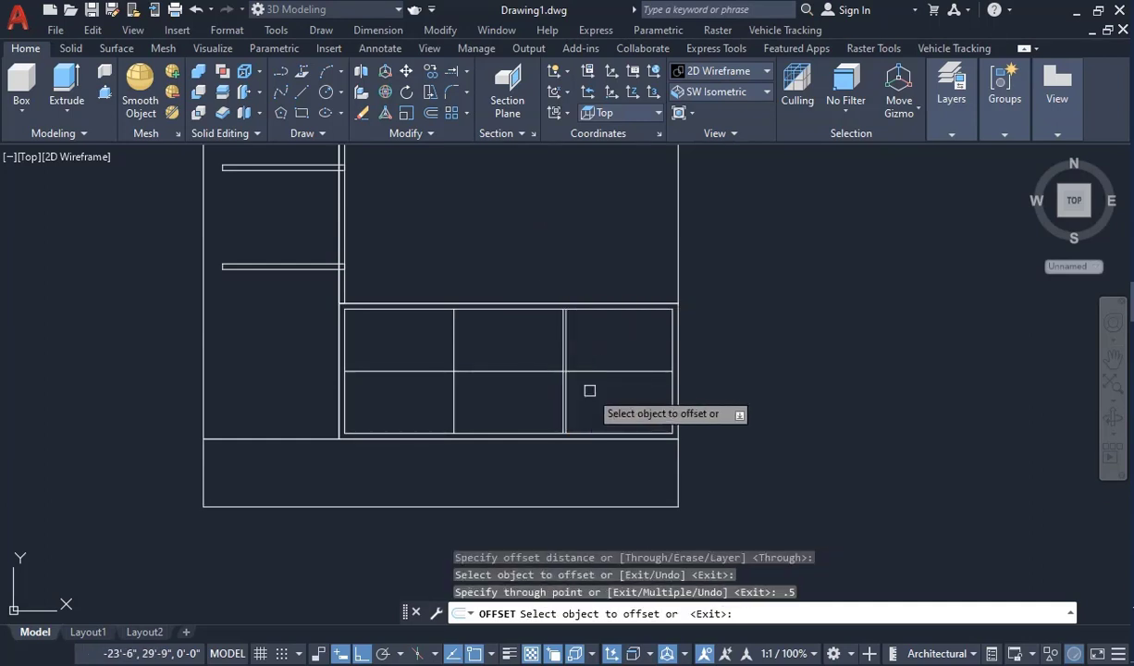
pyautogui.scroll(5, 566, 399)
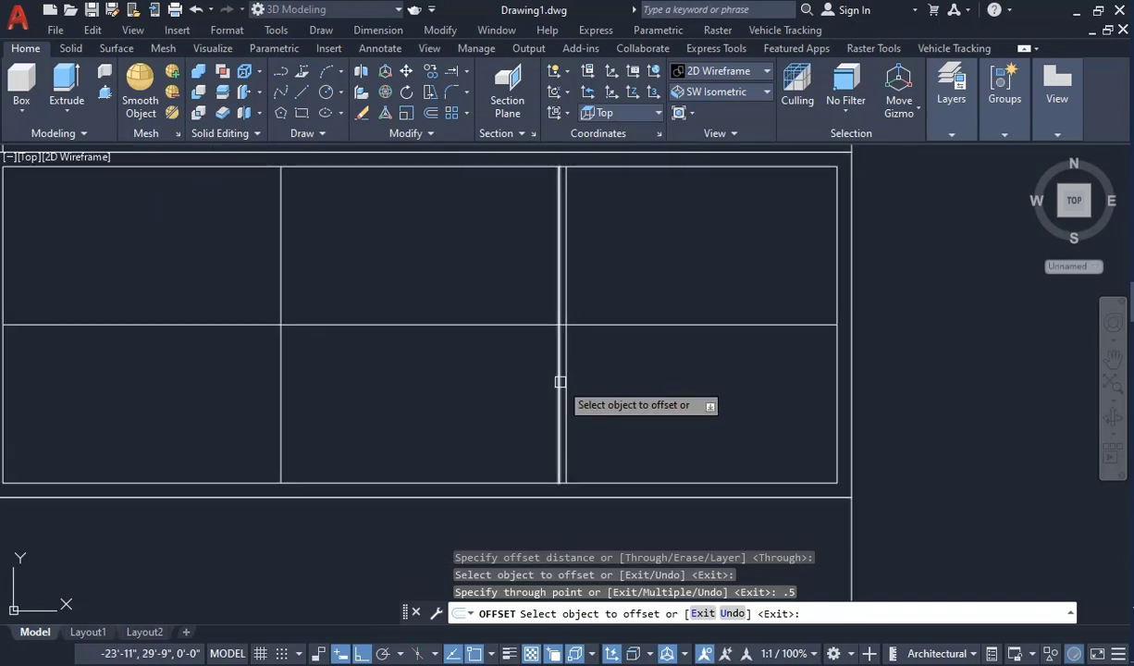
pyautogui.click(560, 383)
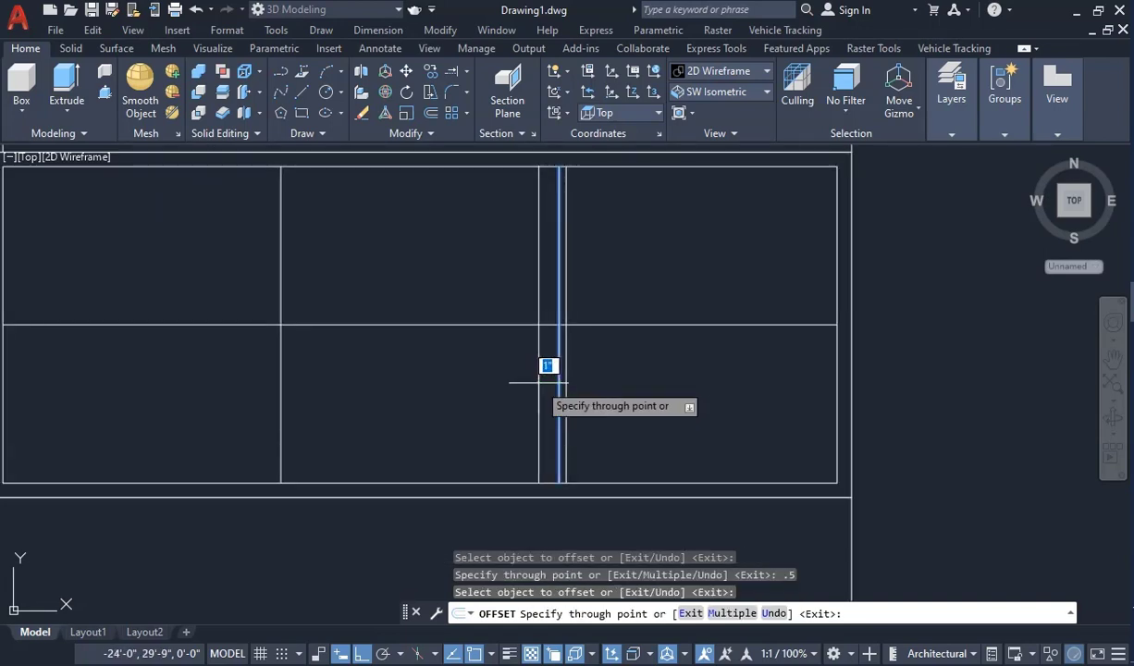
pyautogui.write('.5')
pyautogui.press('Return')
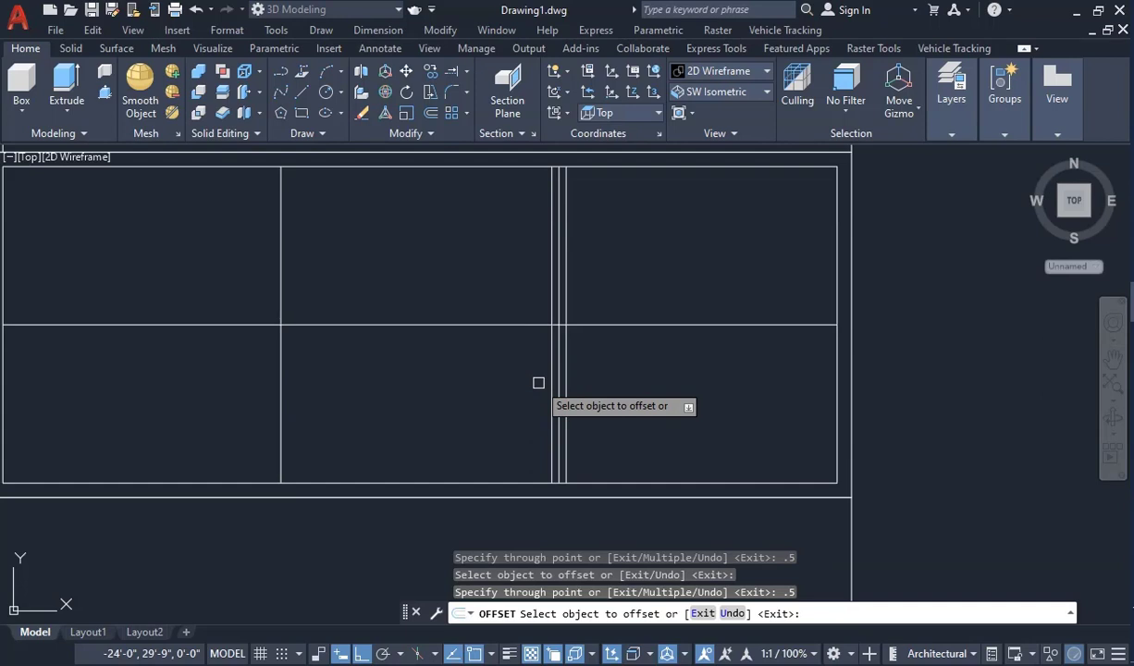
pyautogui.press('Escape')
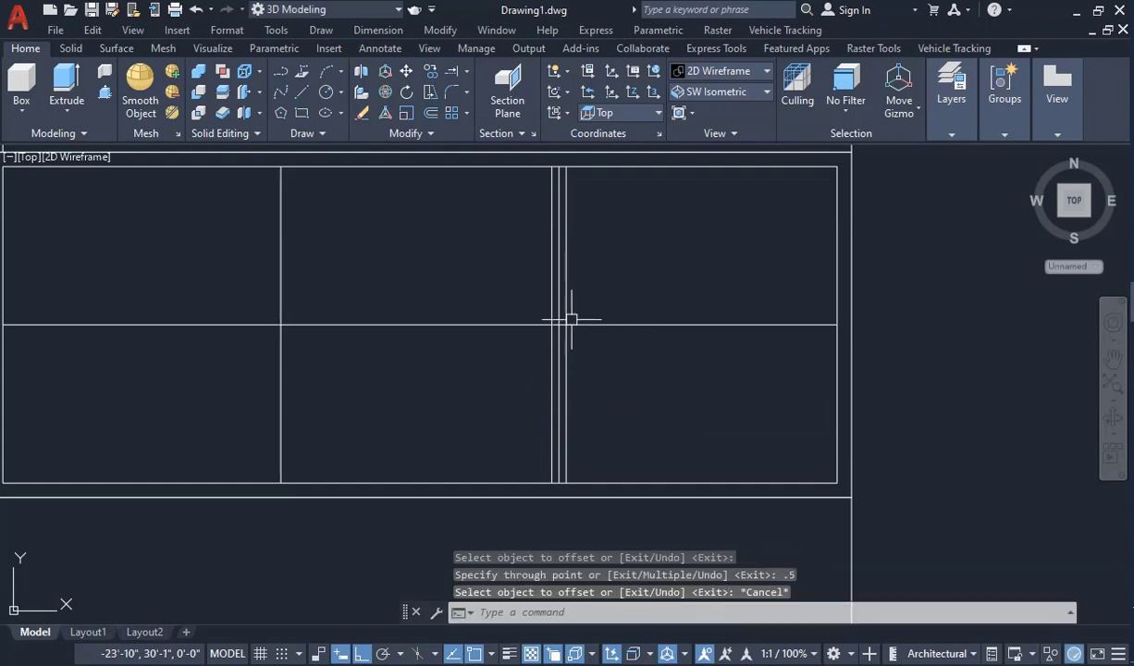
# Step: Delete the original middle line between the two 0.5" offsets of the right divider
pyautogui.scroll(2, 572, 319)
pyautogui.click(543, 312)
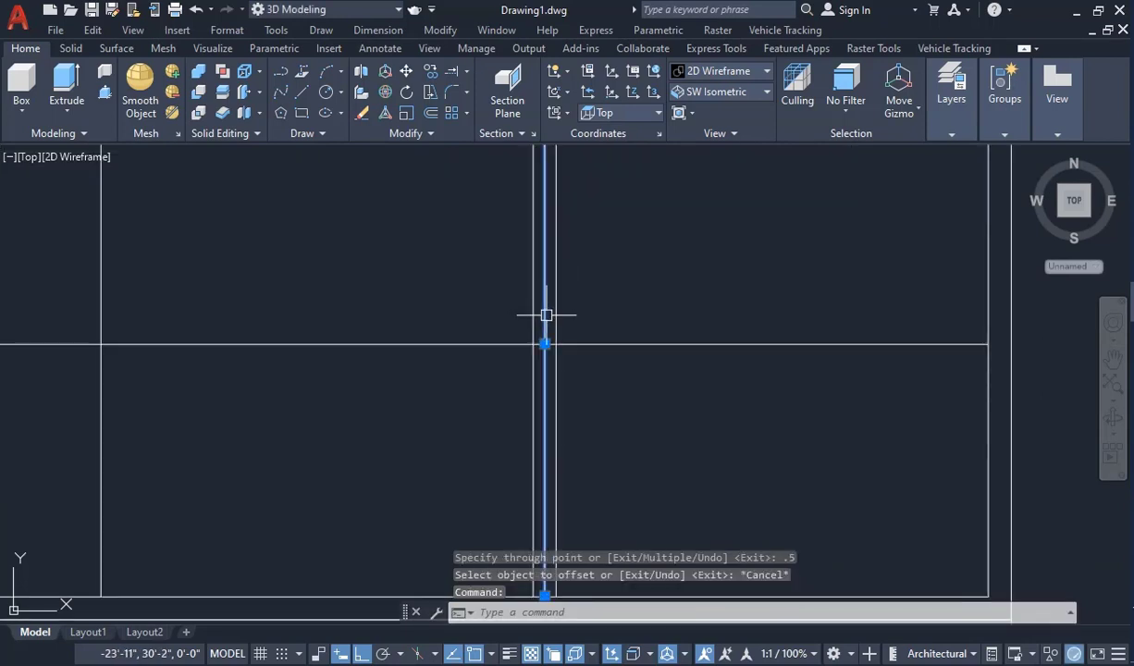
pyautogui.press('Delete')
# Step: Copy the right divider's pair of vertical lines from its midpoint on the centre line to the left division point
pyautogui.scroll(-3, 537, 374)
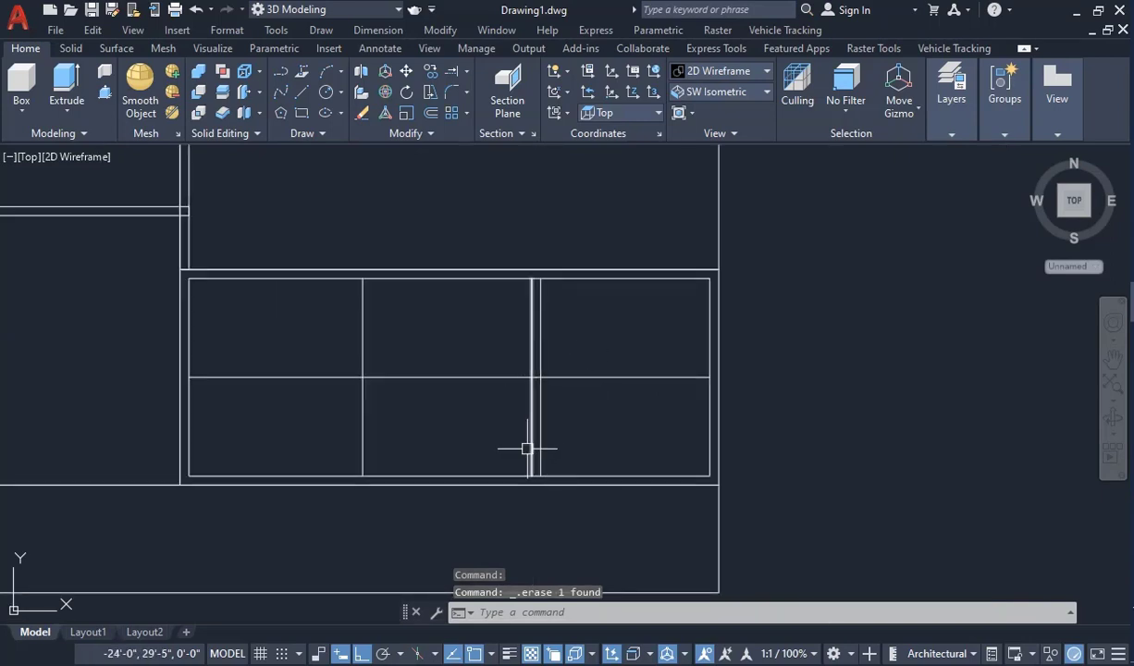
pyautogui.click(560, 320)
pyautogui.click(497, 310)
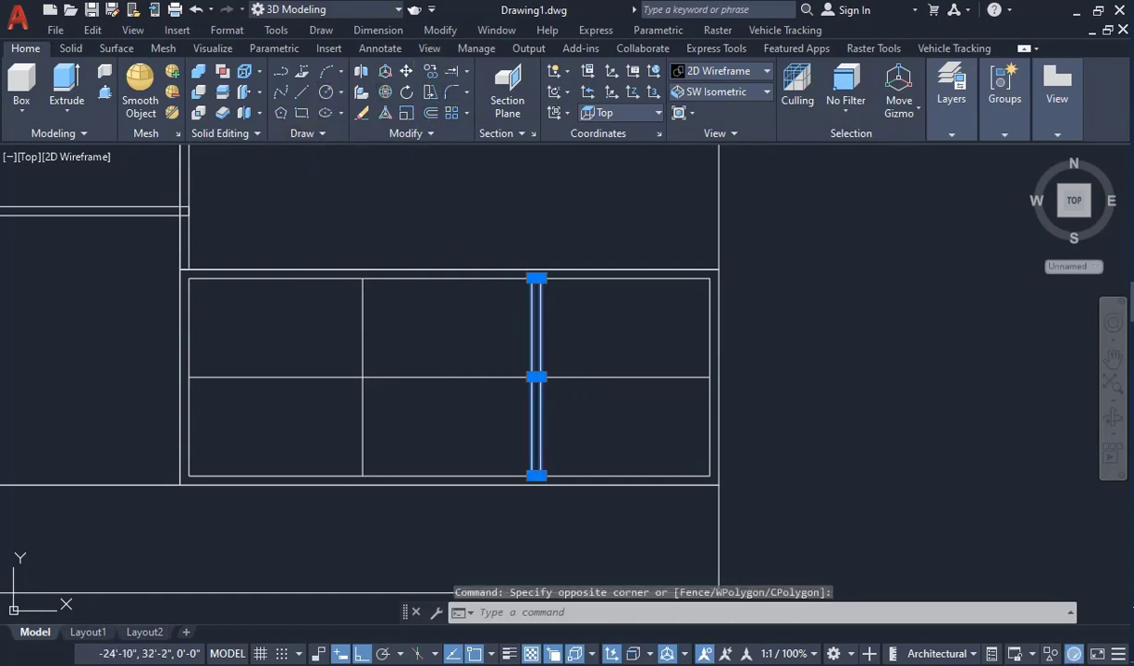
pyautogui.click(431, 91)
pyautogui.scroll(4, 542, 277)
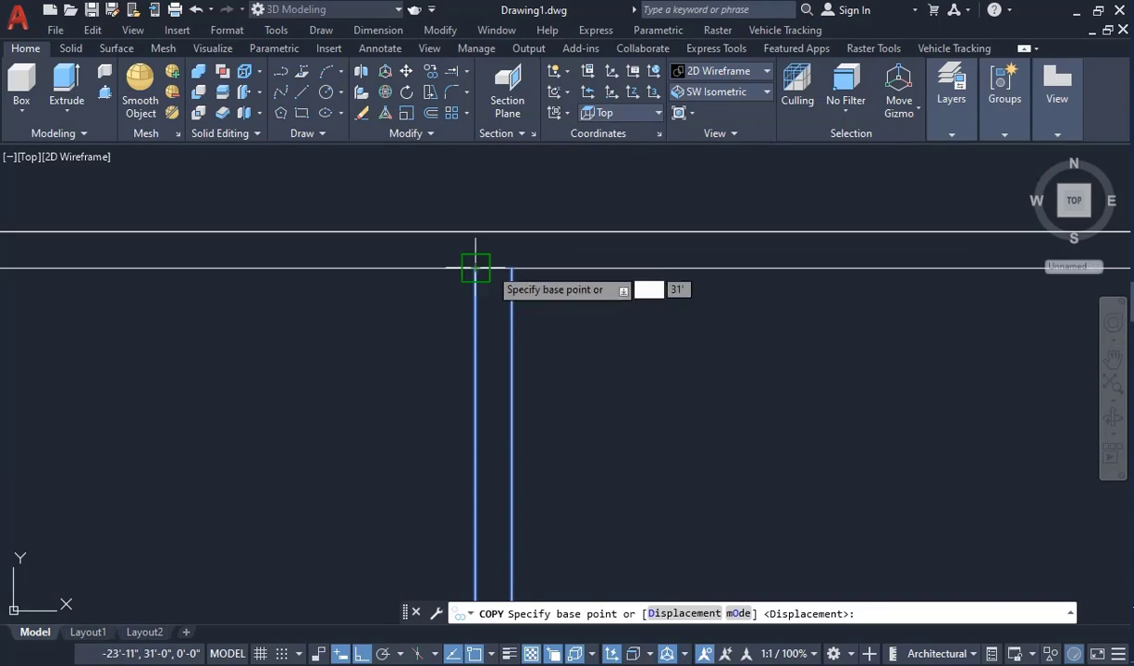
pyautogui.scroll(-5, 476, 268)
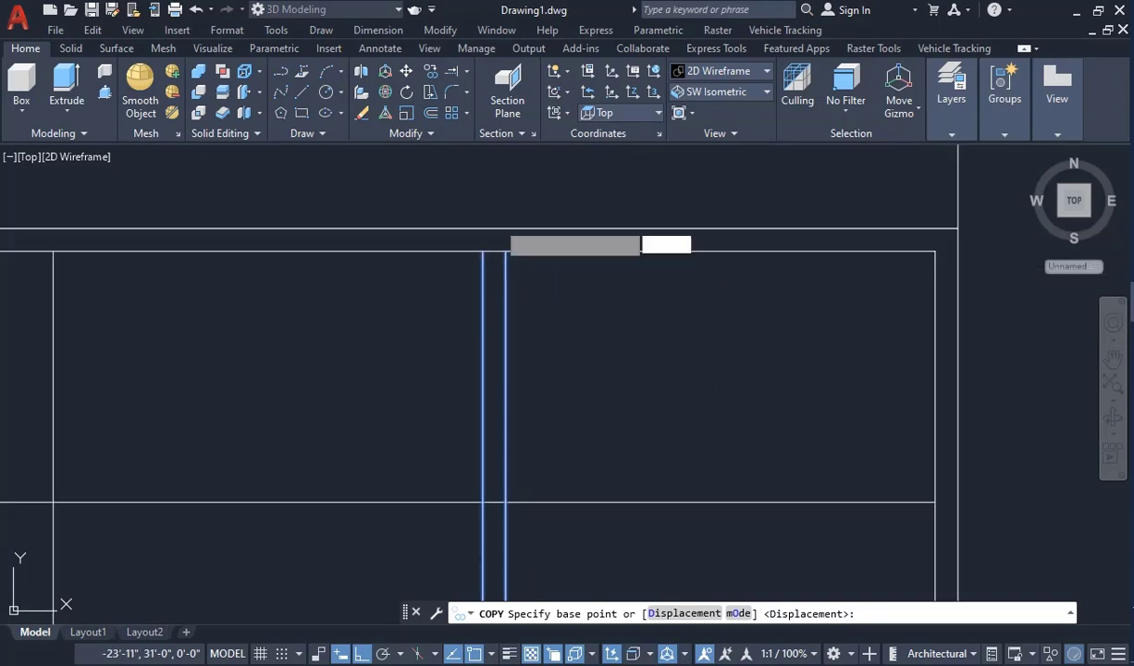
pyautogui.click(496, 398)
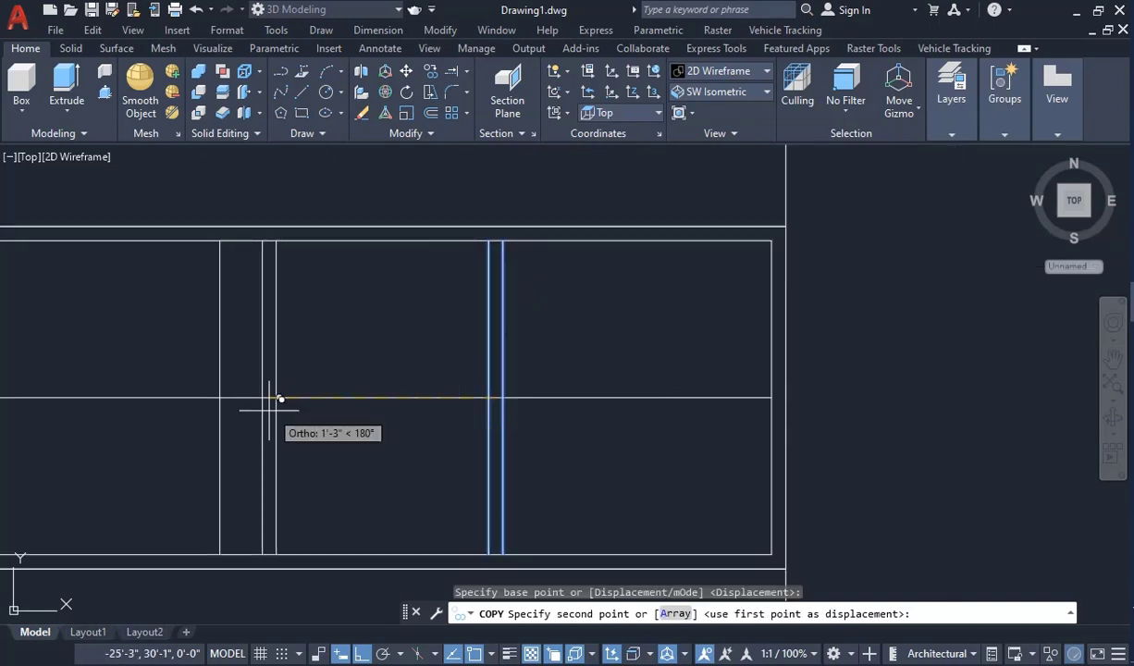
pyautogui.click(221, 396)
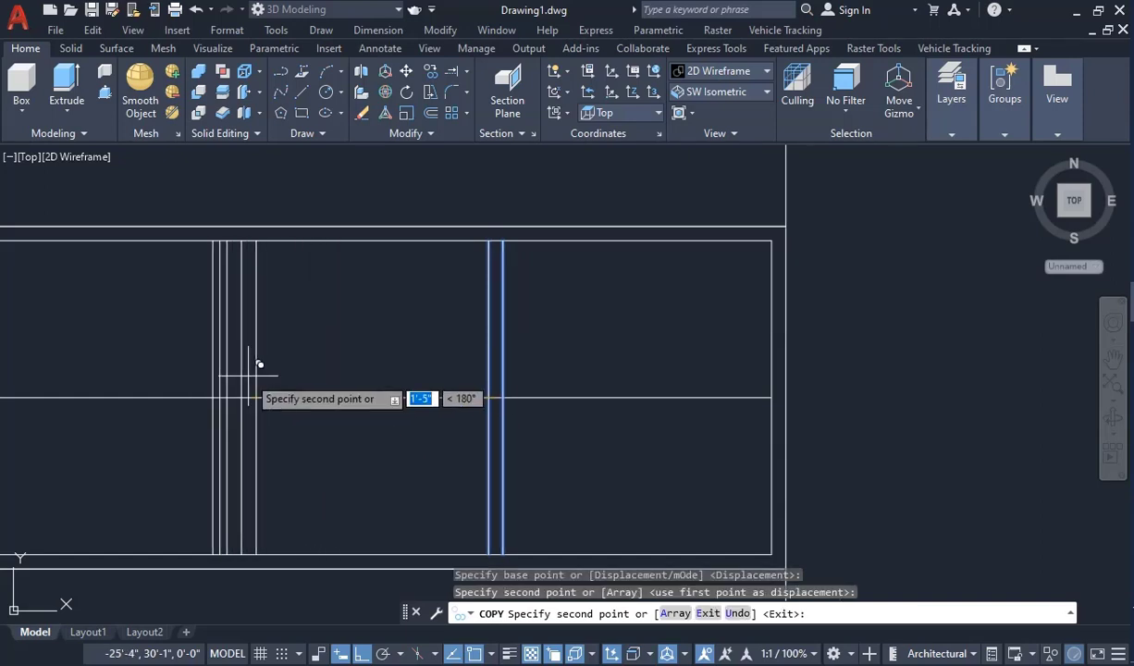
pyautogui.press('Escape')
# Step: Delete the original middle line between the two copied lines of the left divider
pyautogui.click(222, 360)
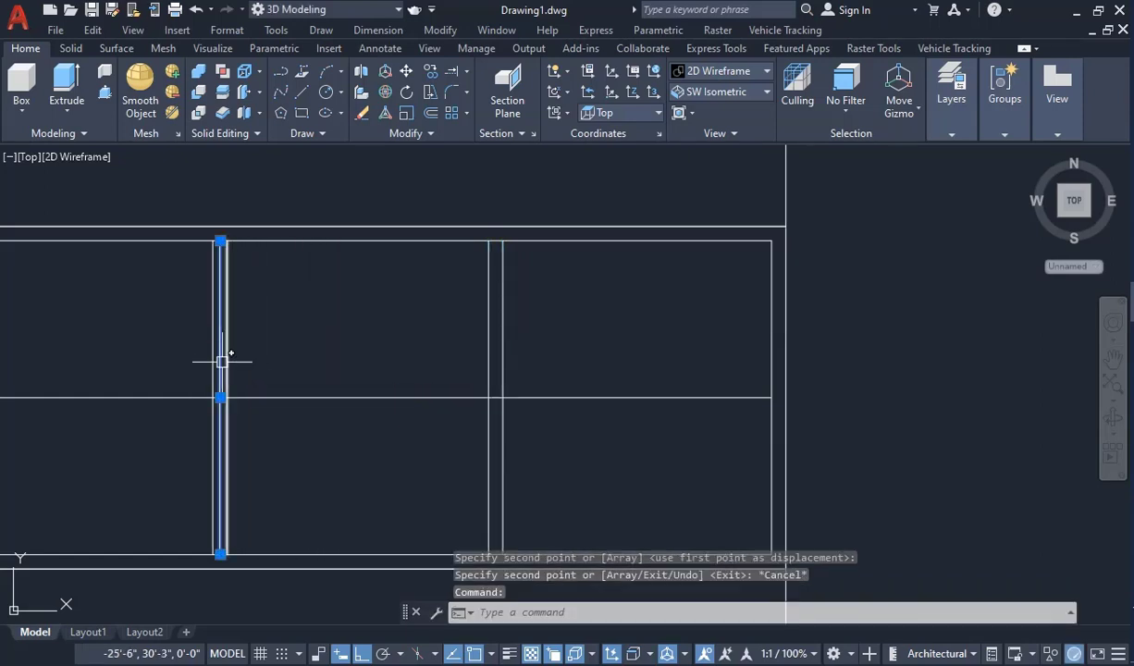
pyautogui.press('Delete')
pyautogui.scroll(-4, 348, 319)
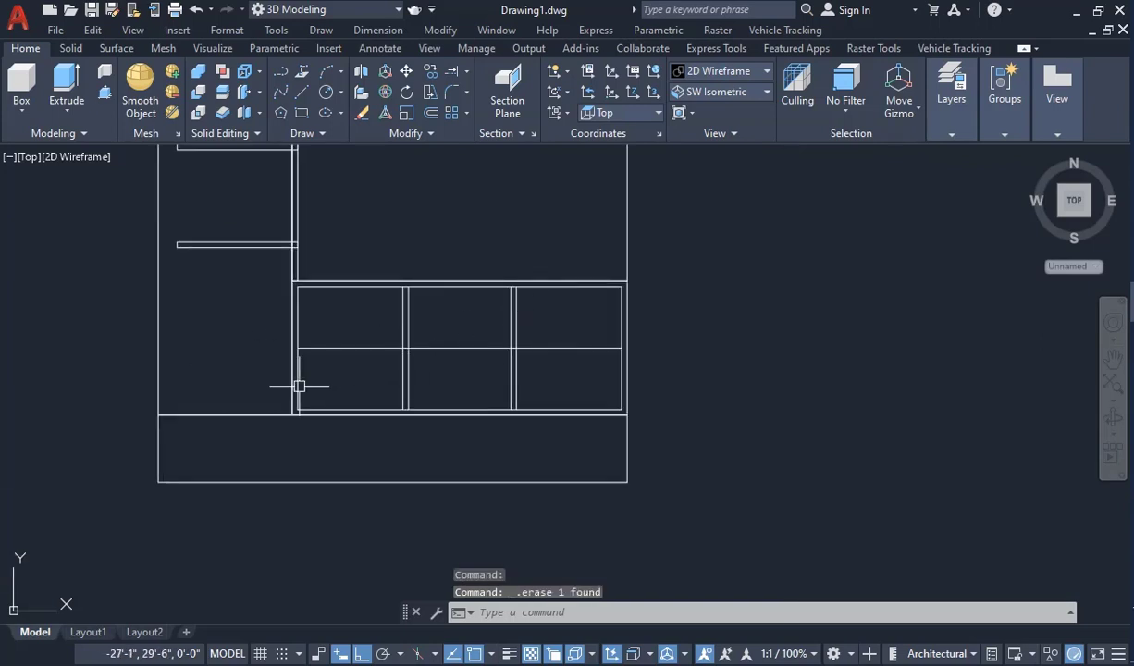
# Step: Trim the horizontal centre line where it crosses between the left divider's two vertical lines
pyautogui.scroll(2, 299, 386)
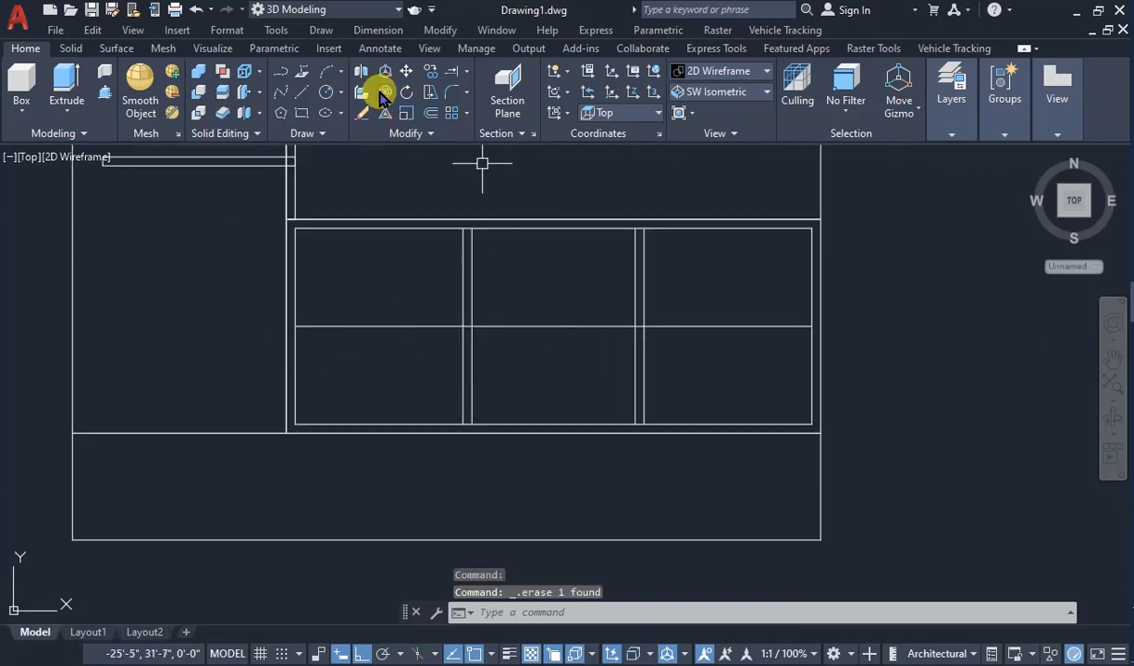
pyautogui.click(451, 76)
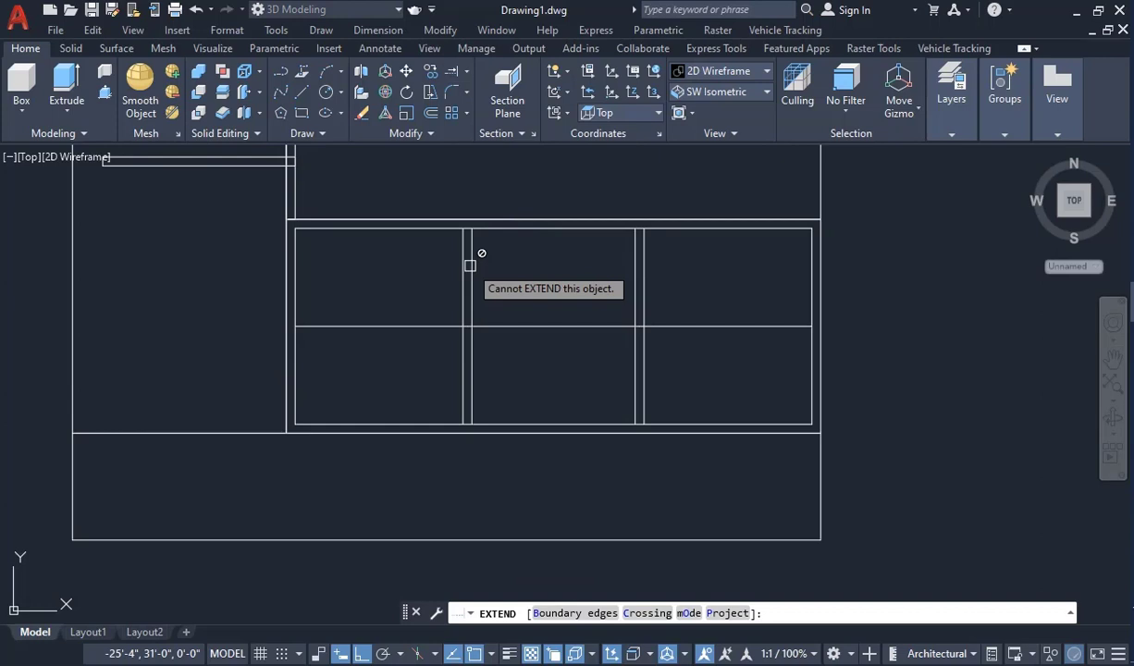
pyautogui.click(462, 97)
pyautogui.scroll(3, 448, 335)
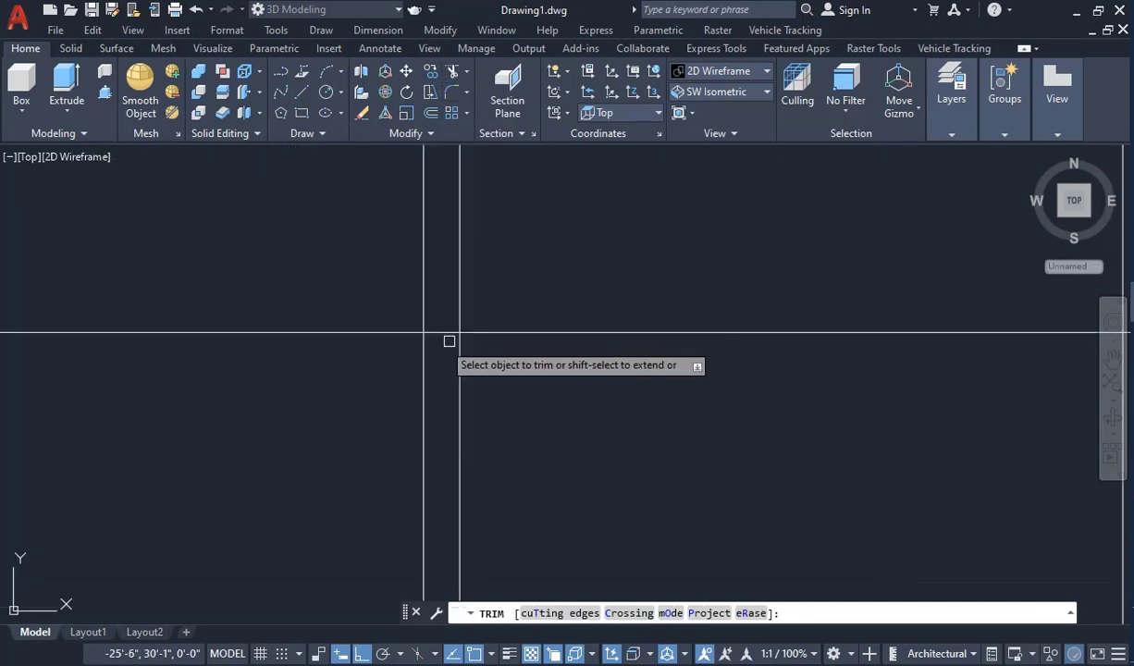
pyautogui.scroll(8, 440, 335)
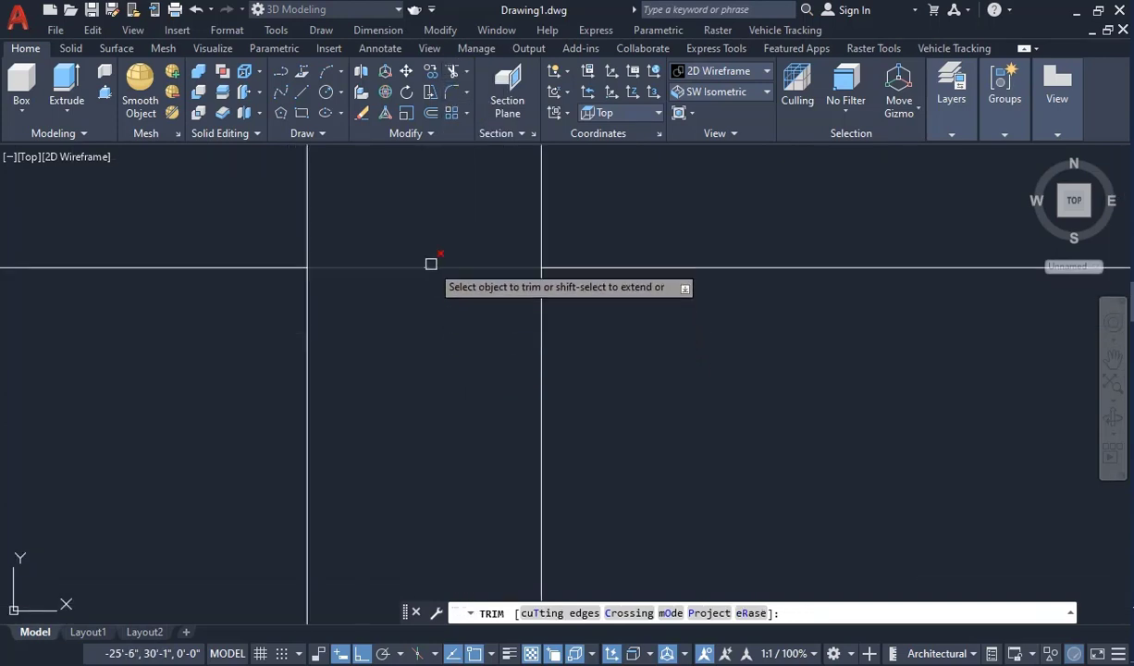
pyautogui.click(430, 265)
pyautogui.scroll(-7, 431, 266)
pyautogui.press('Escape')
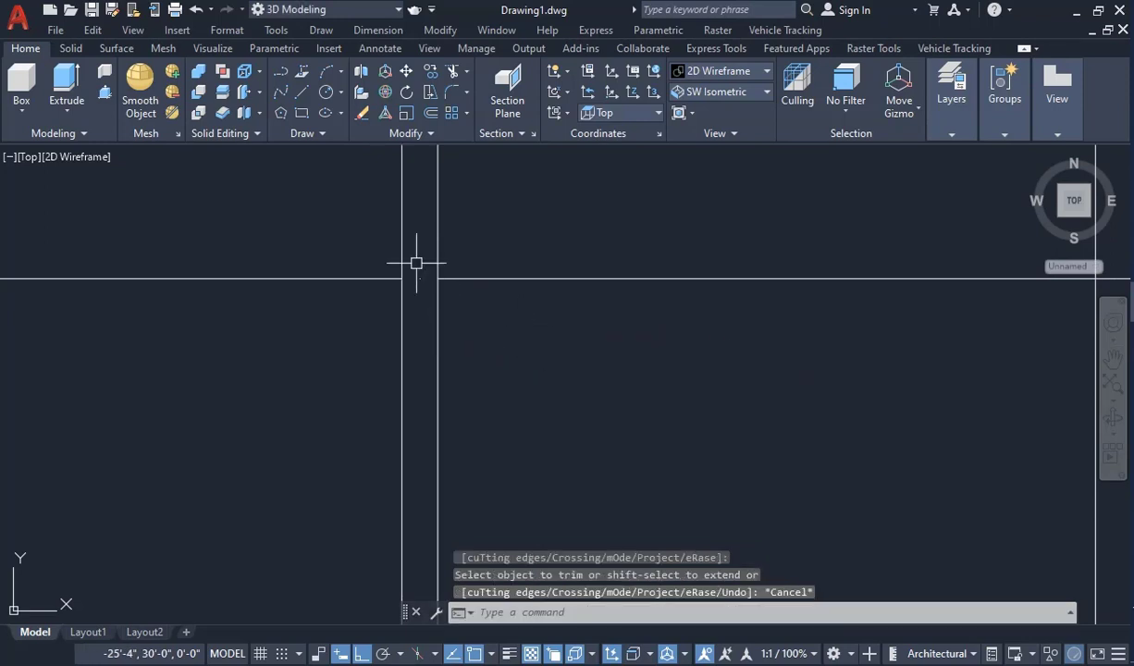
# Step: Delete the left division point and the centre line across the middle and right bays, keeping only the left bay's segment
pyautogui.click(351, 211)
pyautogui.click(573, 382)
pyautogui.press('Delete')
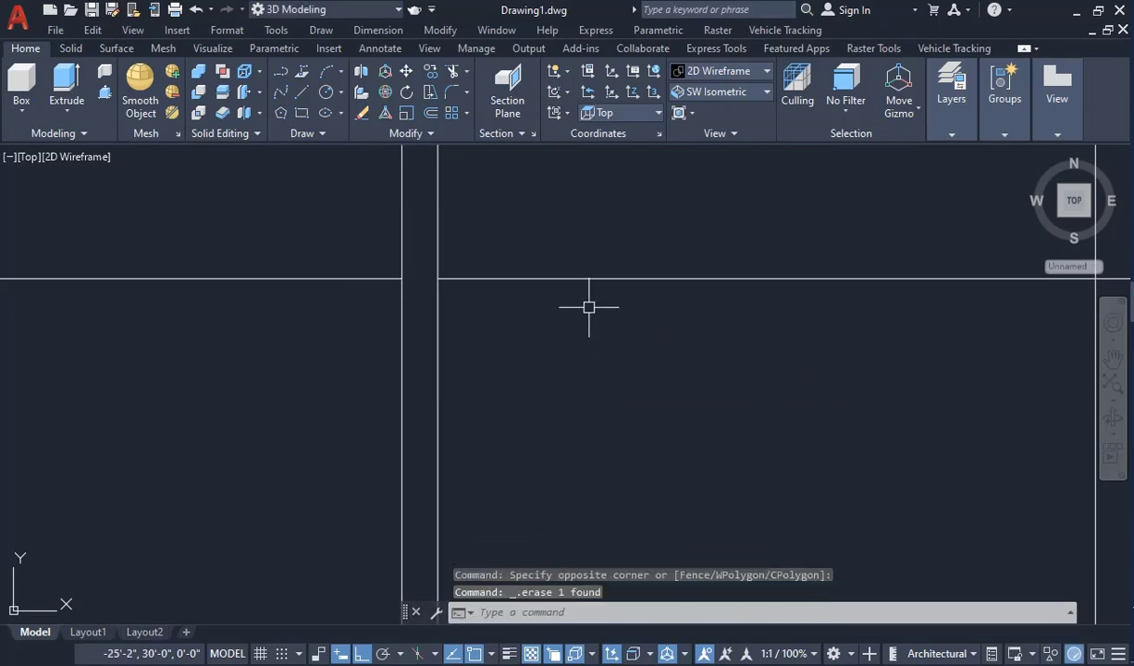
pyautogui.scroll(-5, 608, 312)
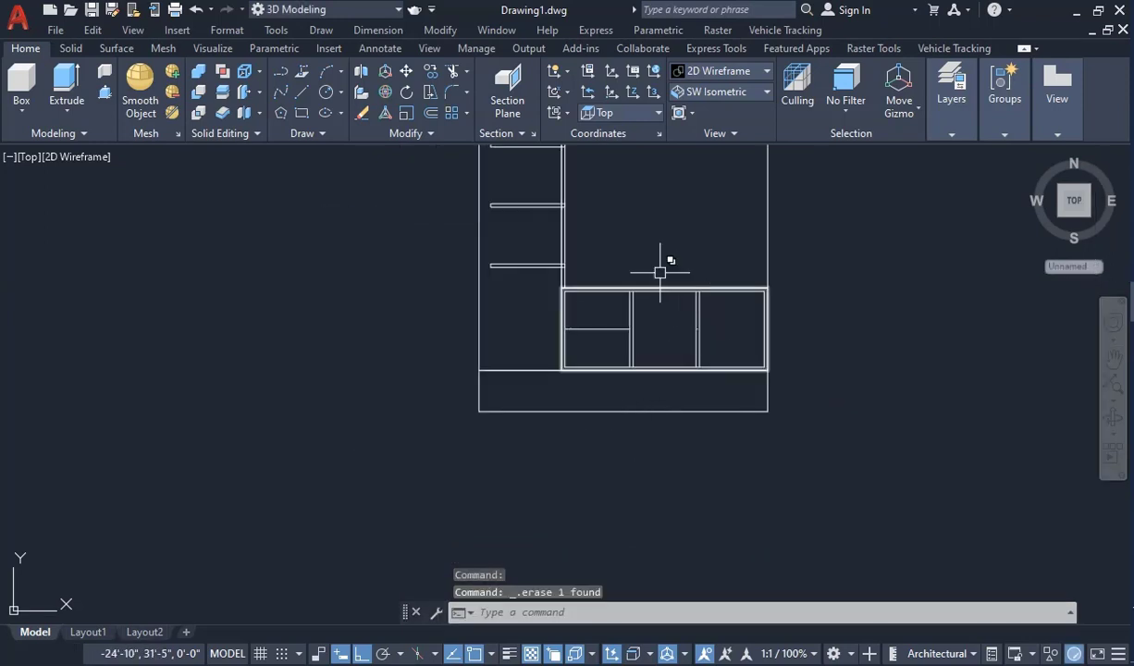
# Step: Offset the left bay's horizontal centre line by 0.5" upward and by 0.5" downward
pyautogui.click(431, 112)
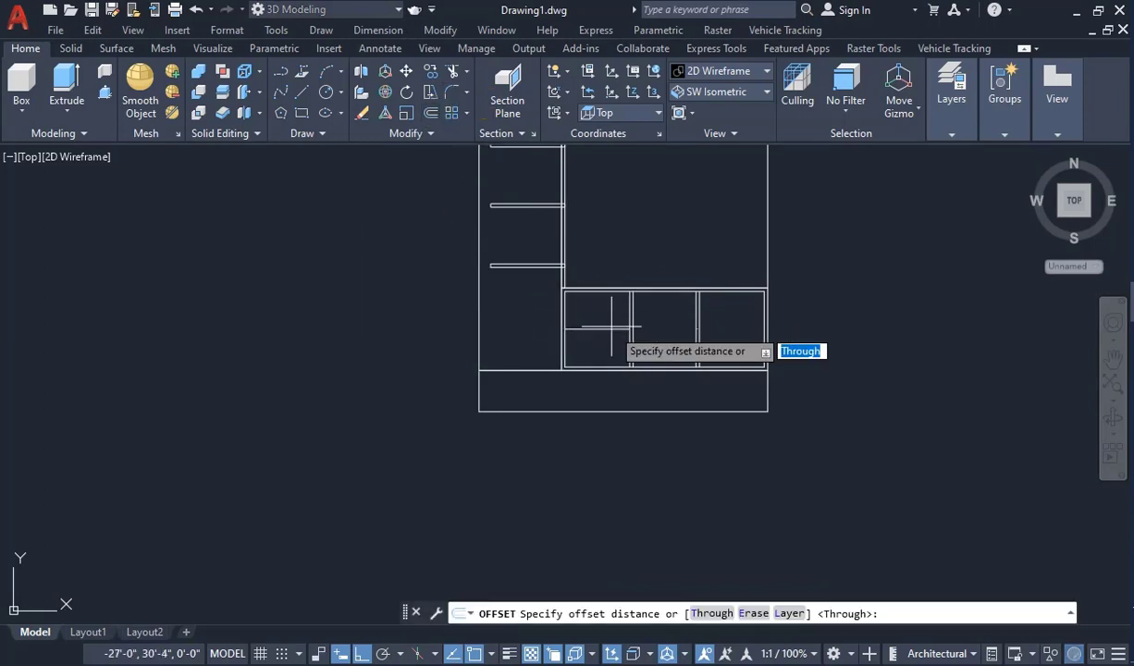
pyautogui.scroll(2, 608, 333)
pyautogui.press('Return')
pyautogui.click(590, 330)
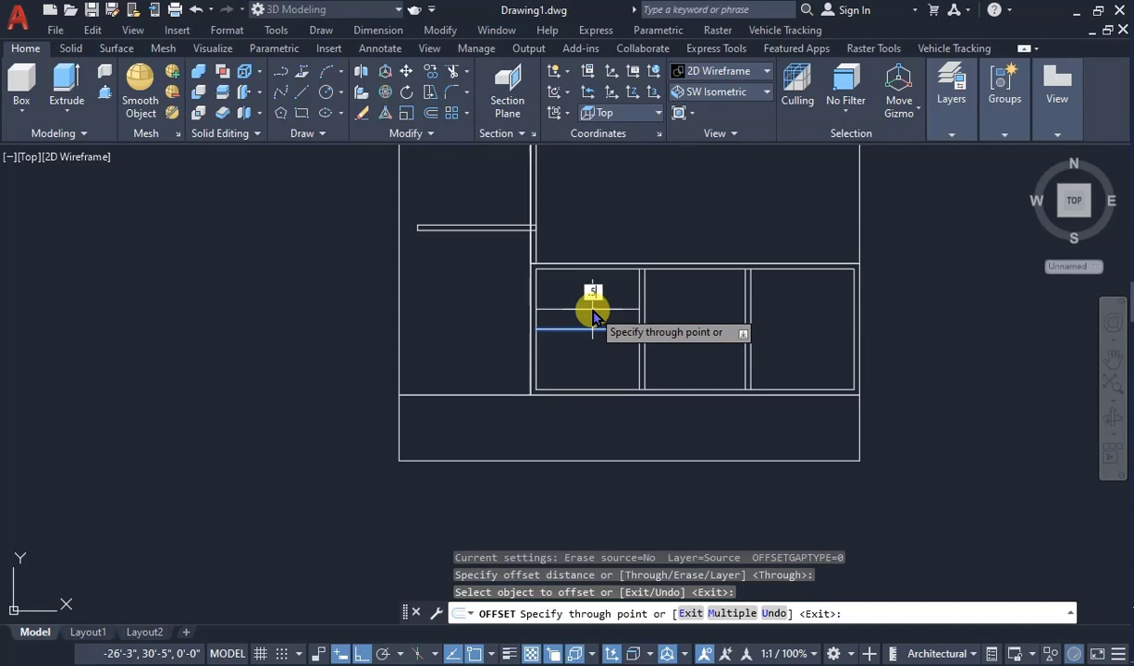
pyautogui.write('.5')
pyautogui.press('Return')
pyautogui.scroll(3, 592, 309)
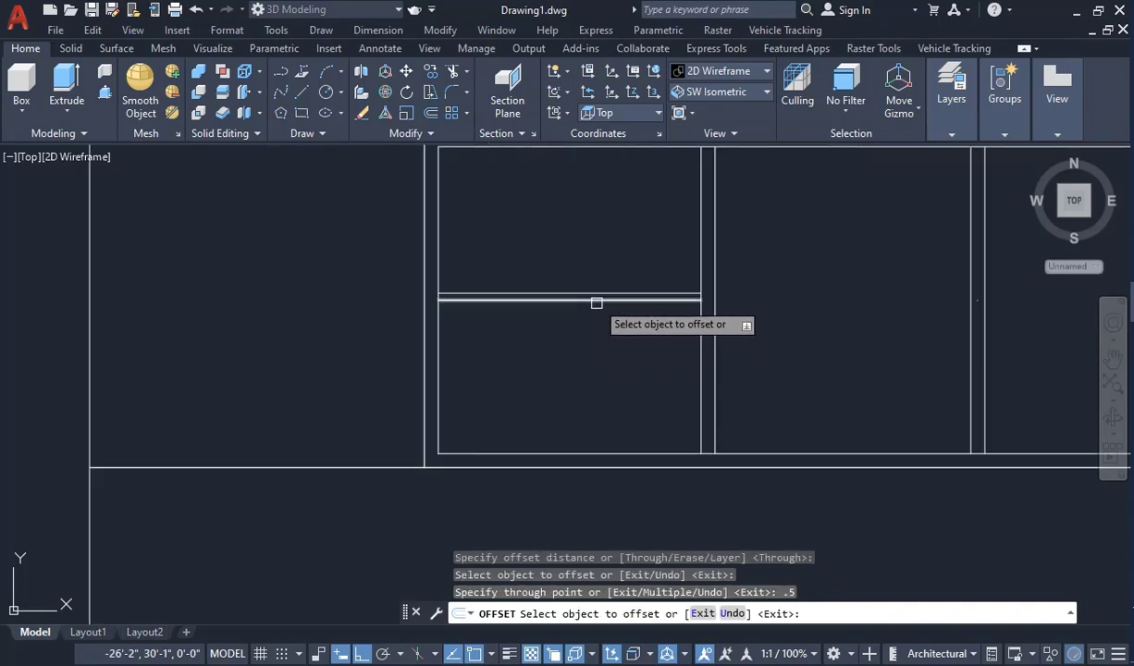
pyautogui.click(594, 299)
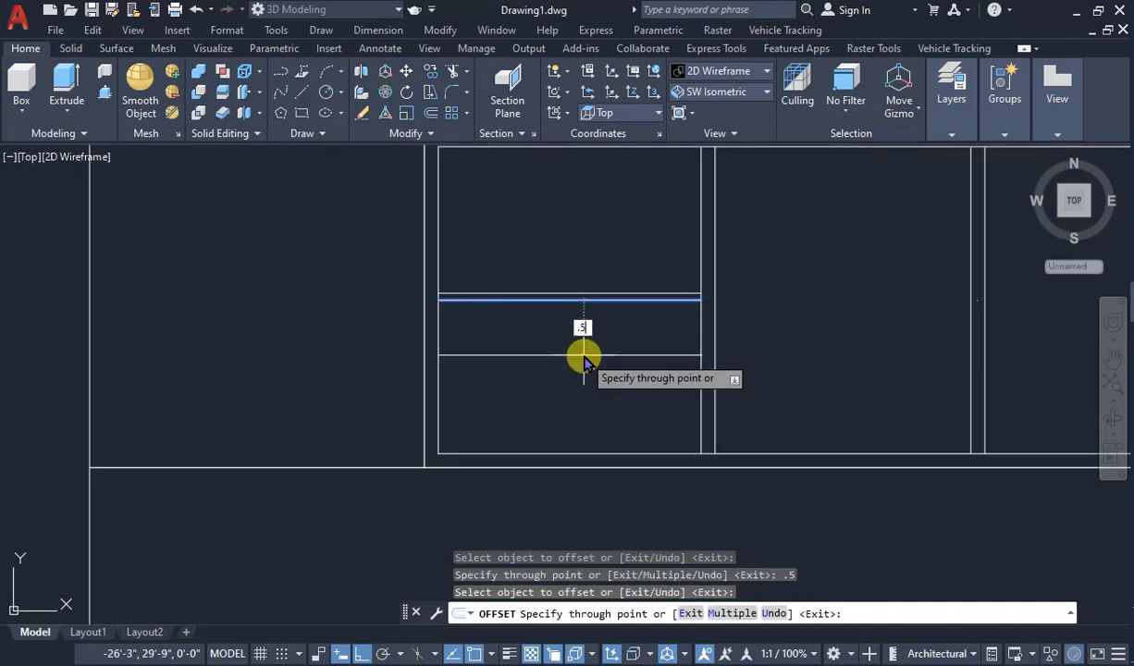
pyautogui.press('Return')
pyautogui.press('Escape')
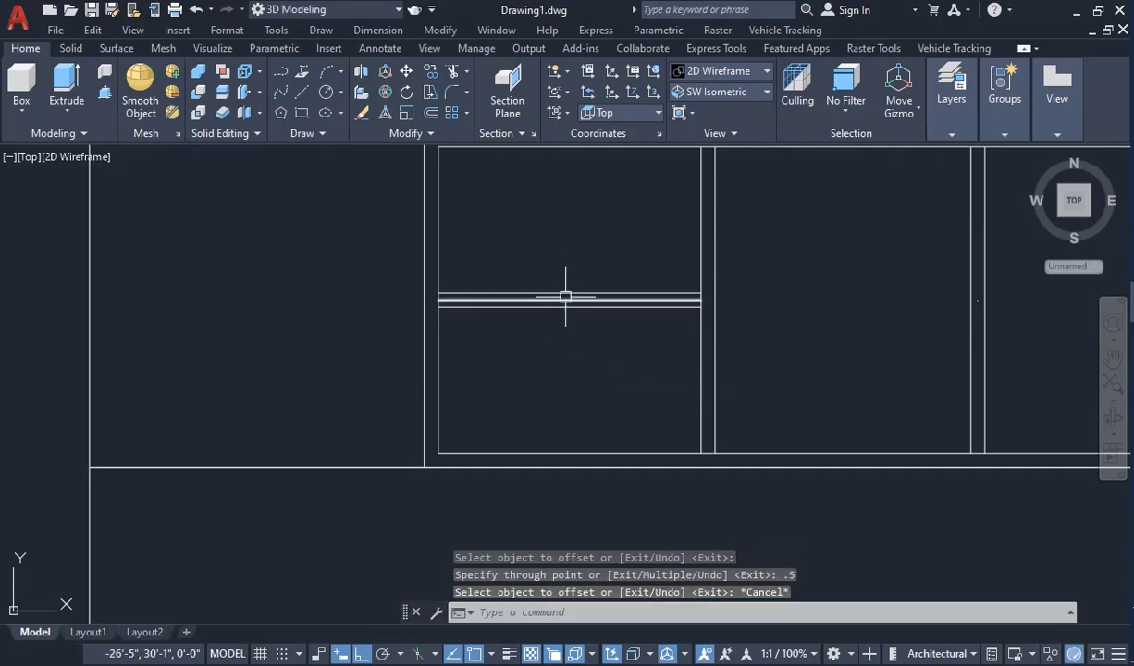
# Step: Delete the original centre line between the two 0.5" offsets in the left bay
pyautogui.click(569, 293)
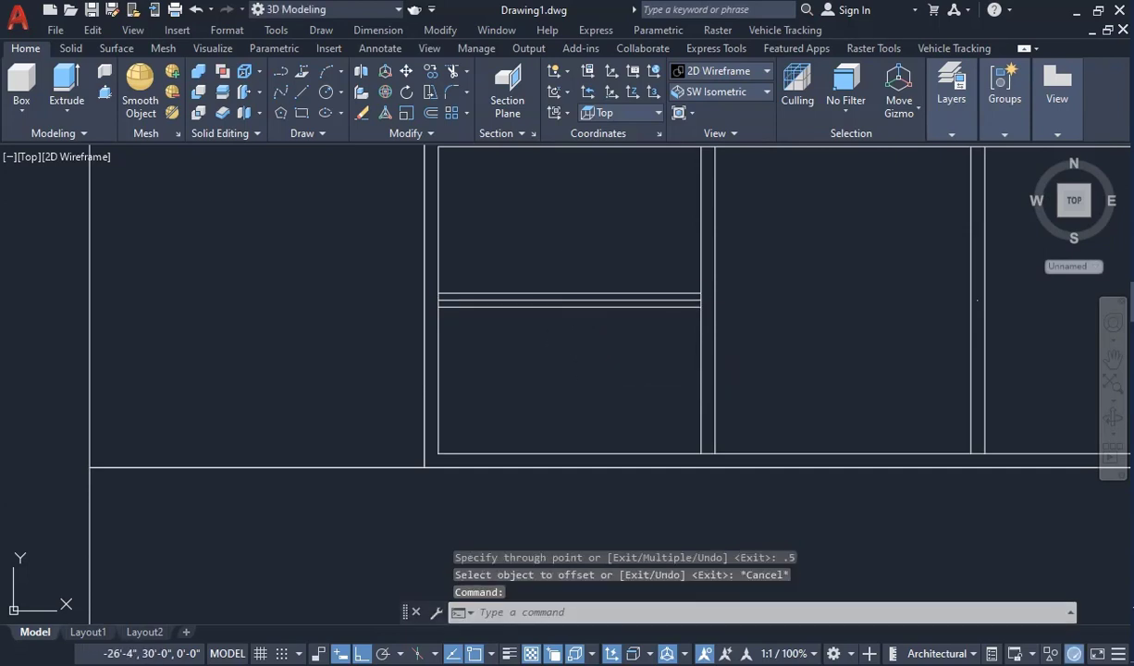
pyautogui.press('Escape')
pyautogui.click(585, 298)
pyautogui.press('Escape')
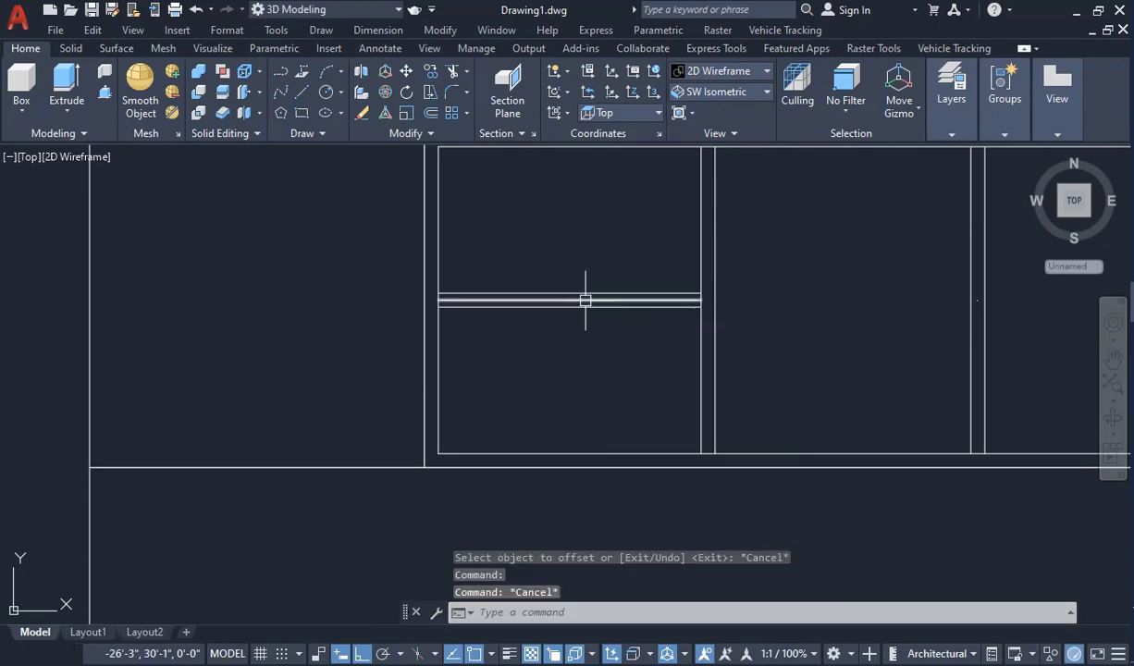
pyautogui.scroll(4, 586, 301)
pyautogui.click(583, 295)
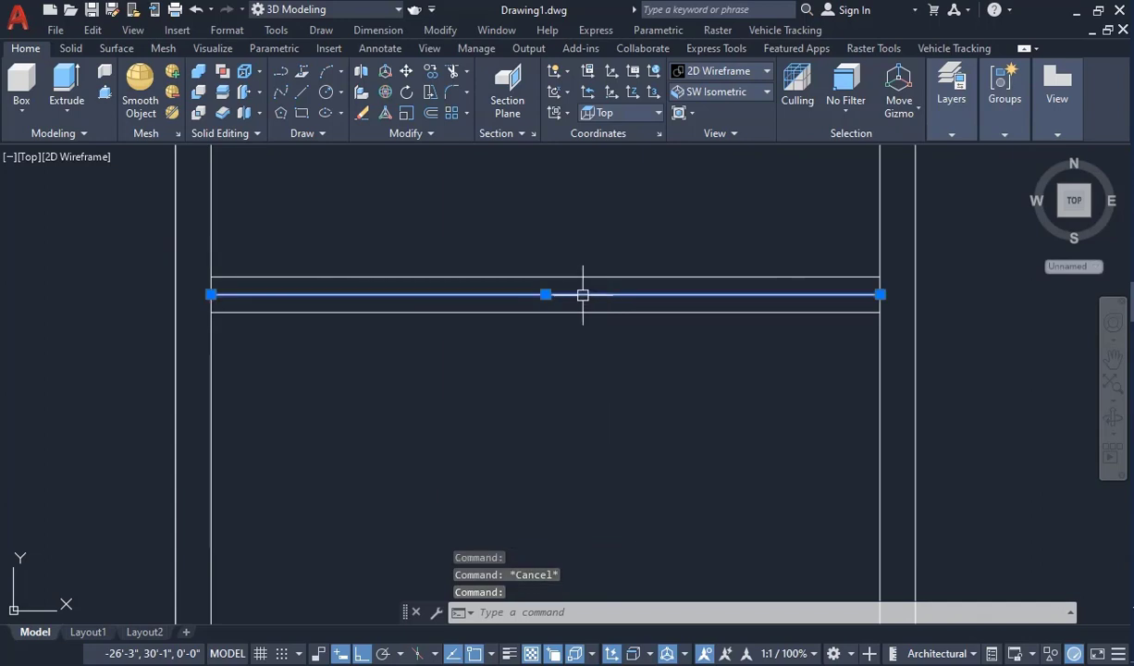
pyautogui.press('Delete')
pyautogui.scroll(-3, 466, 304)
pyautogui.scroll(-2, 476, 463)
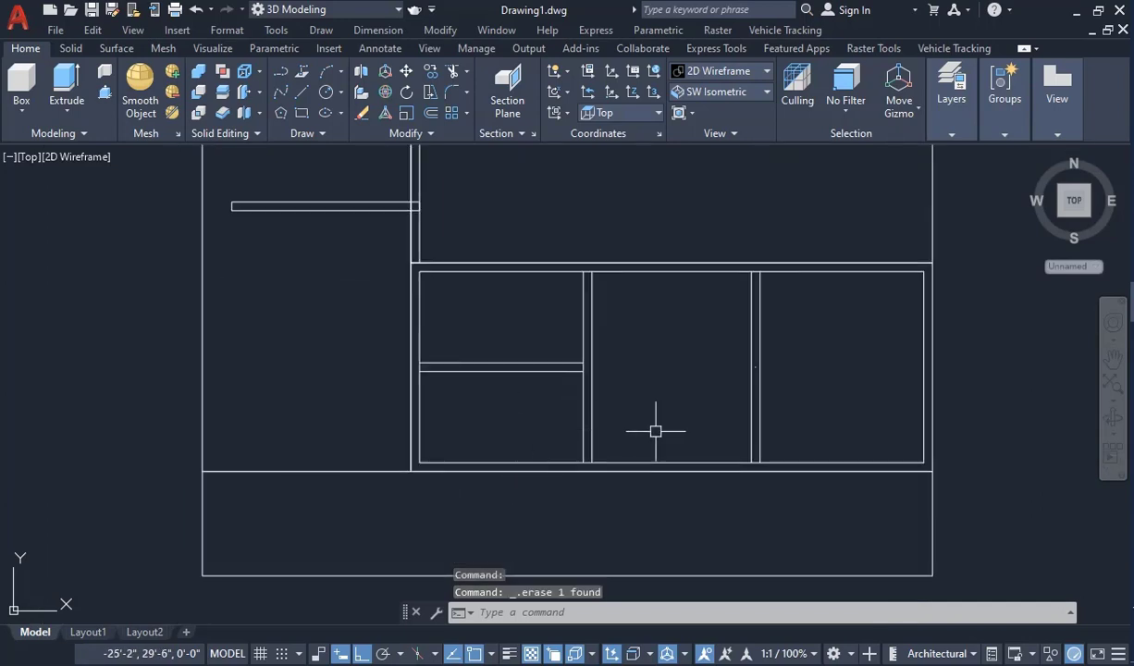
# Step: Delete the leftover division point between the right divider's two lines
pyautogui.click(717, 342)
pyautogui.click(814, 387)
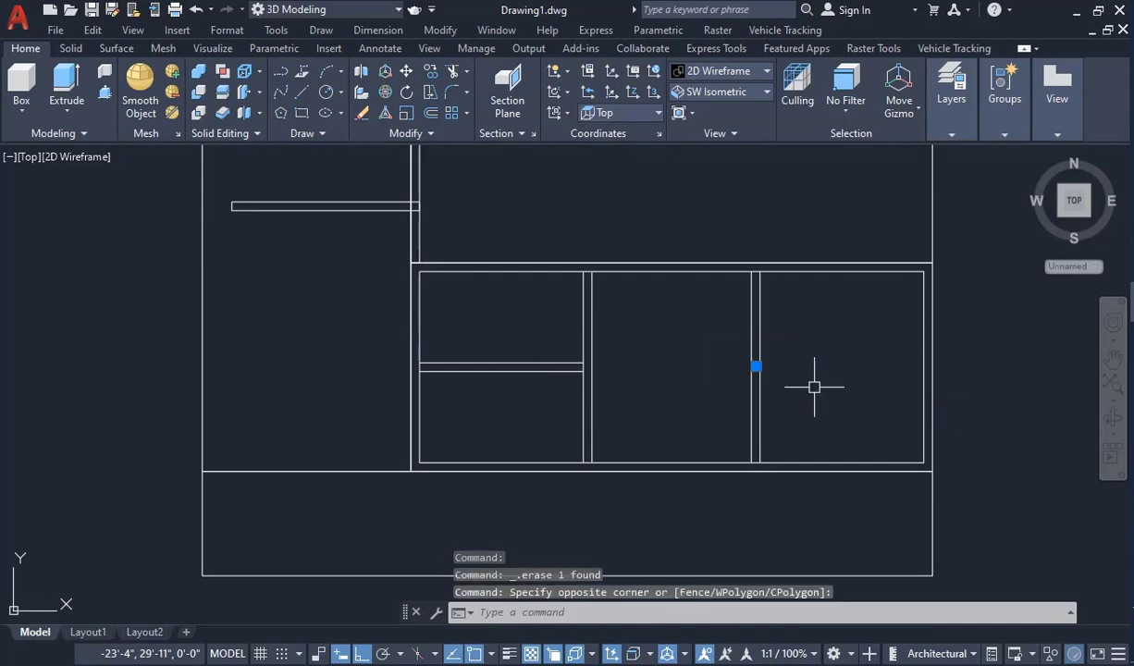
pyautogui.press('Delete')
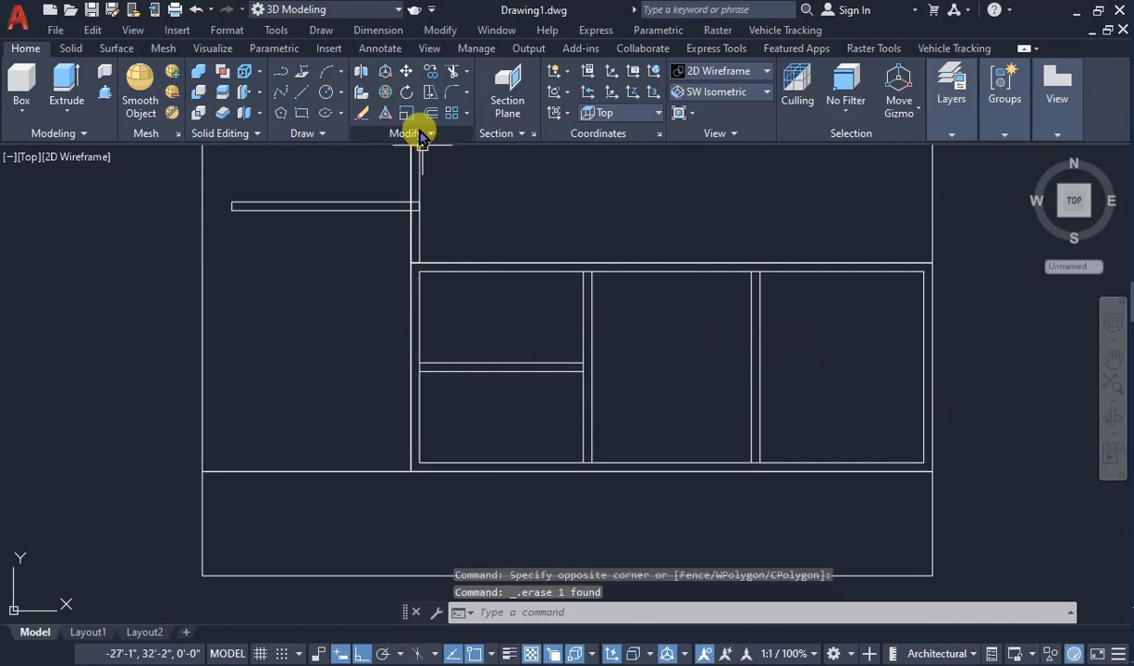
# Step: Trim the inner rectangle's top edge between the line pairs of the left and right dividers
pyautogui.click(446, 70)
pyautogui.scroll(5, 589, 292)
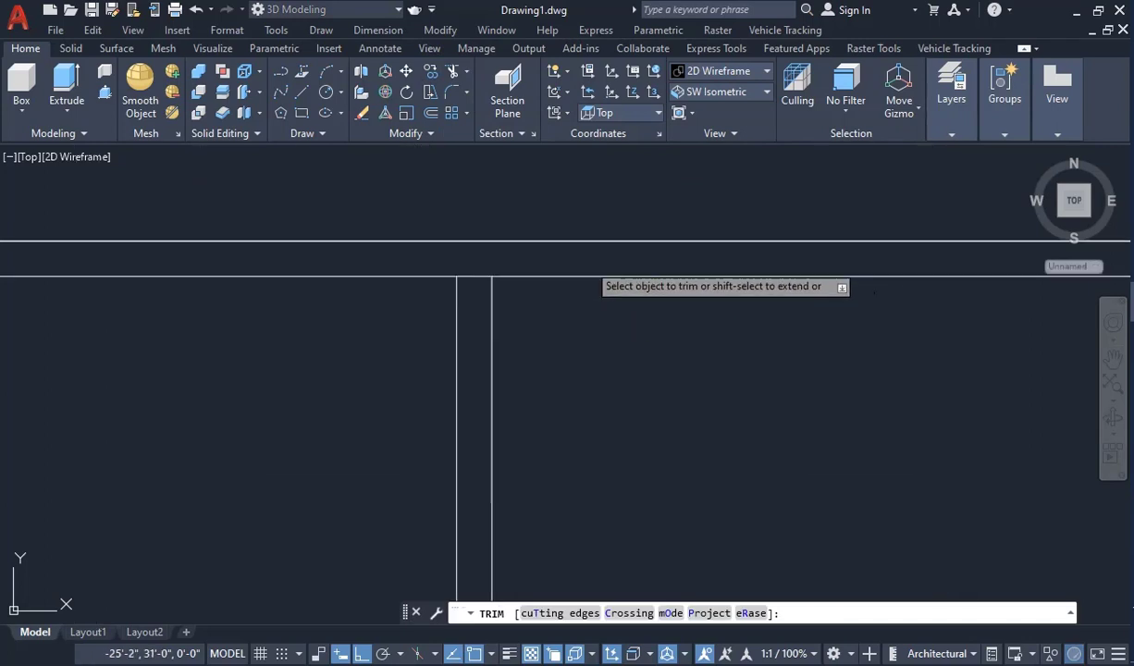
pyautogui.click(478, 277)
pyautogui.scroll(-5, 478, 278)
pyautogui.scroll(5, 539, 254)
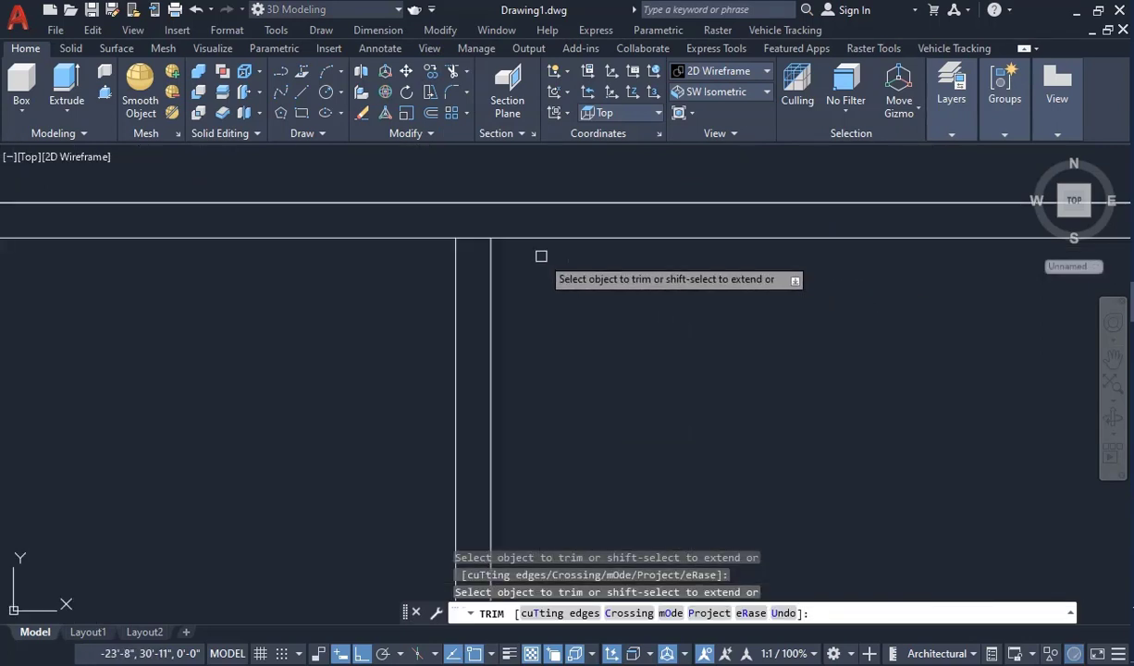
pyautogui.scroll(-5, 458, 242)
pyautogui.scroll(-1, 585, 248)
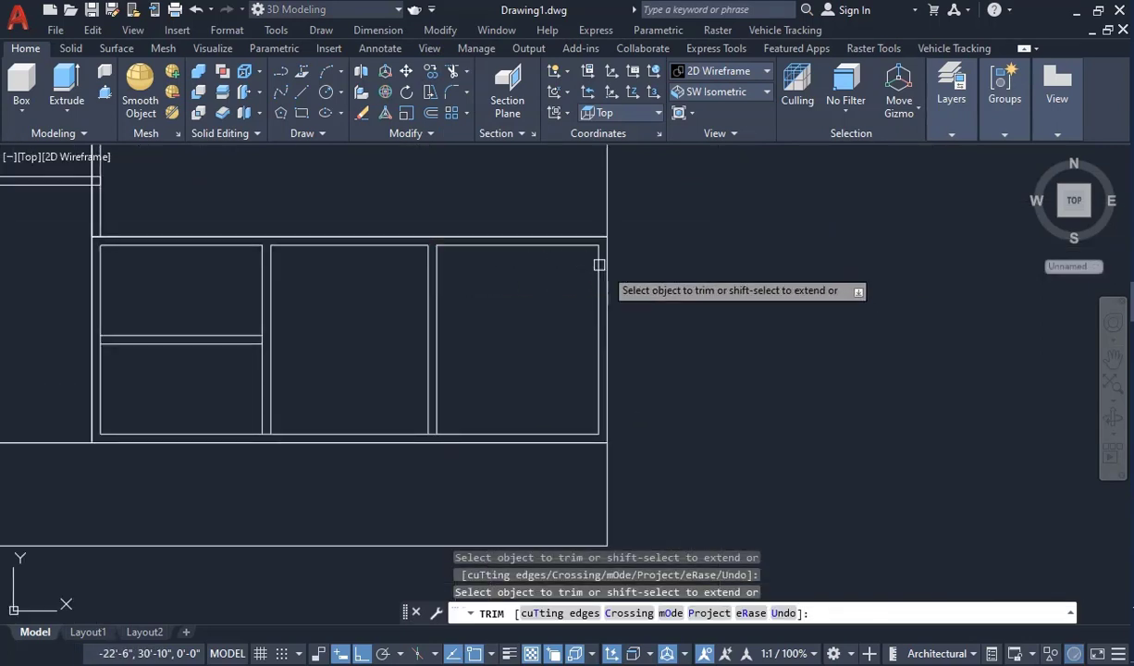
# Step: Trim the inner rectangle's bottom edge between the line pairs of the right and left dividers
pyautogui.scroll(5, 554, 447)
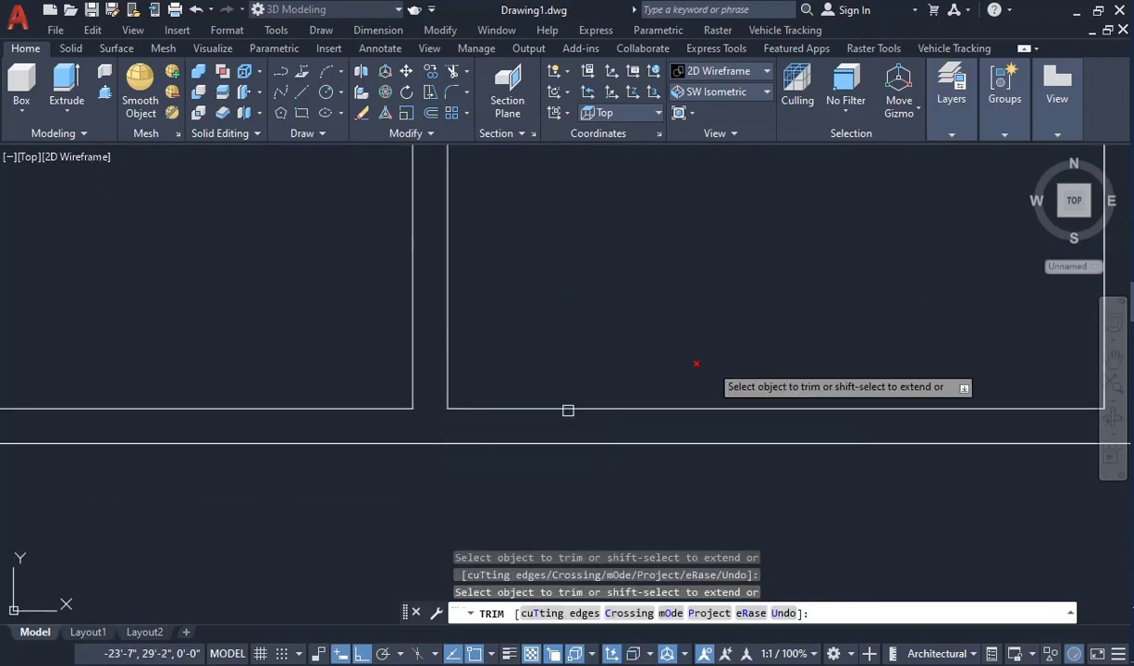
pyautogui.scroll(-3, 567, 408)
pyautogui.scroll(3, 375, 374)
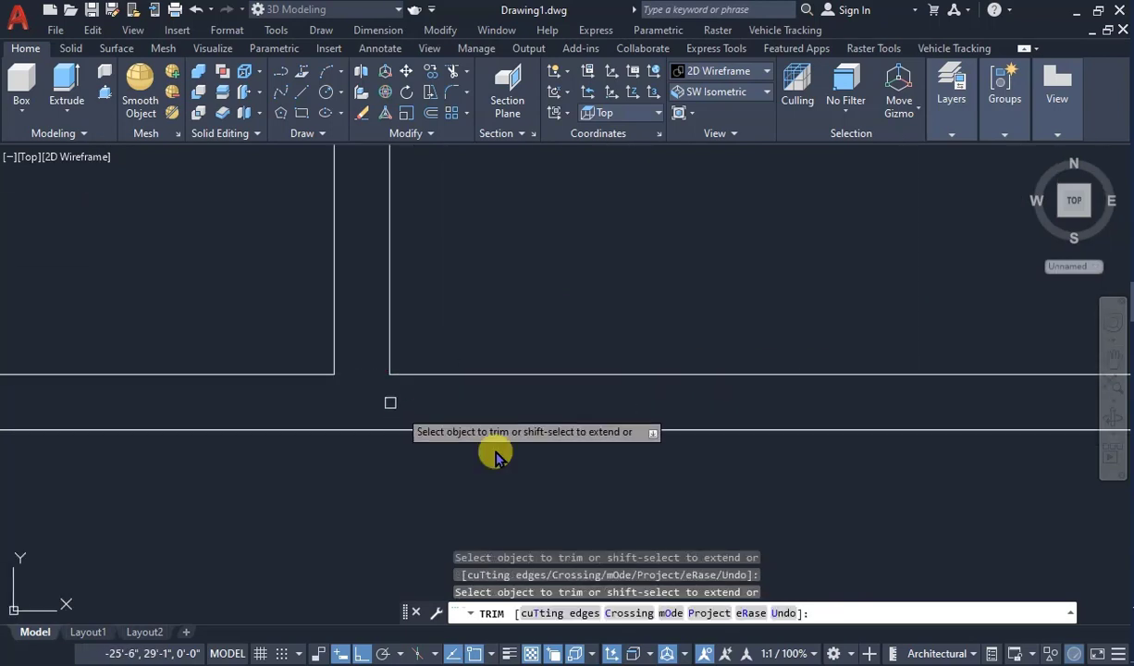
# Step: Trim the vertical edges at both ends of the left bay's horizontal strip, between its two lines
pyautogui.scroll(-5, 389, 400)
pyautogui.scroll(-1, 414, 370)
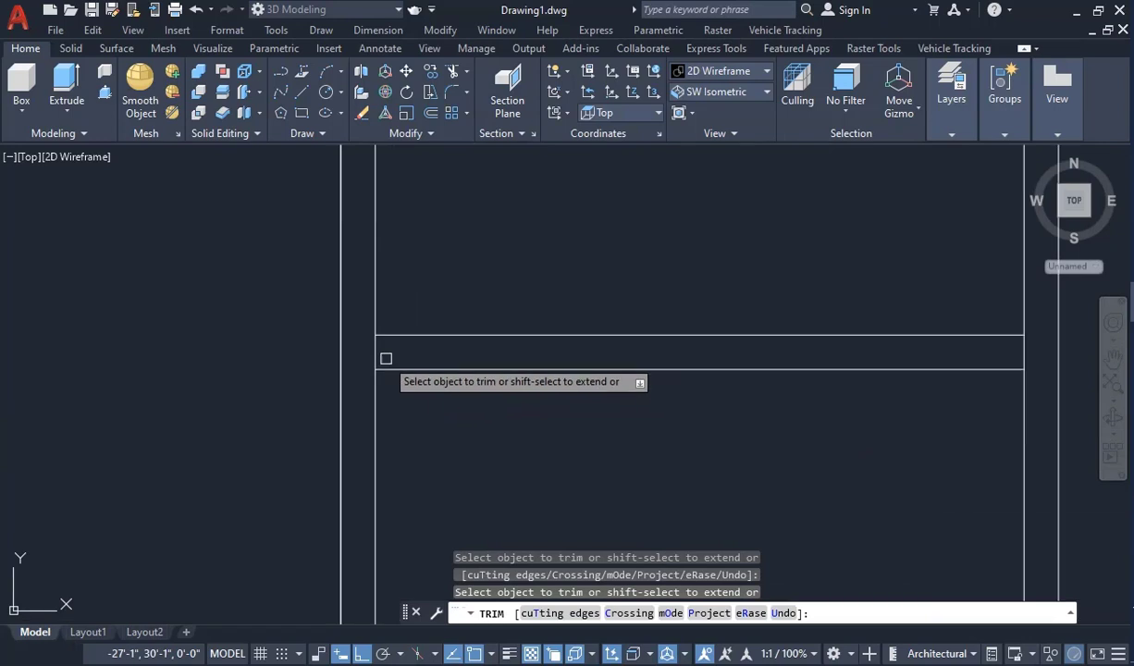
pyautogui.scroll(-2, 416, 360)
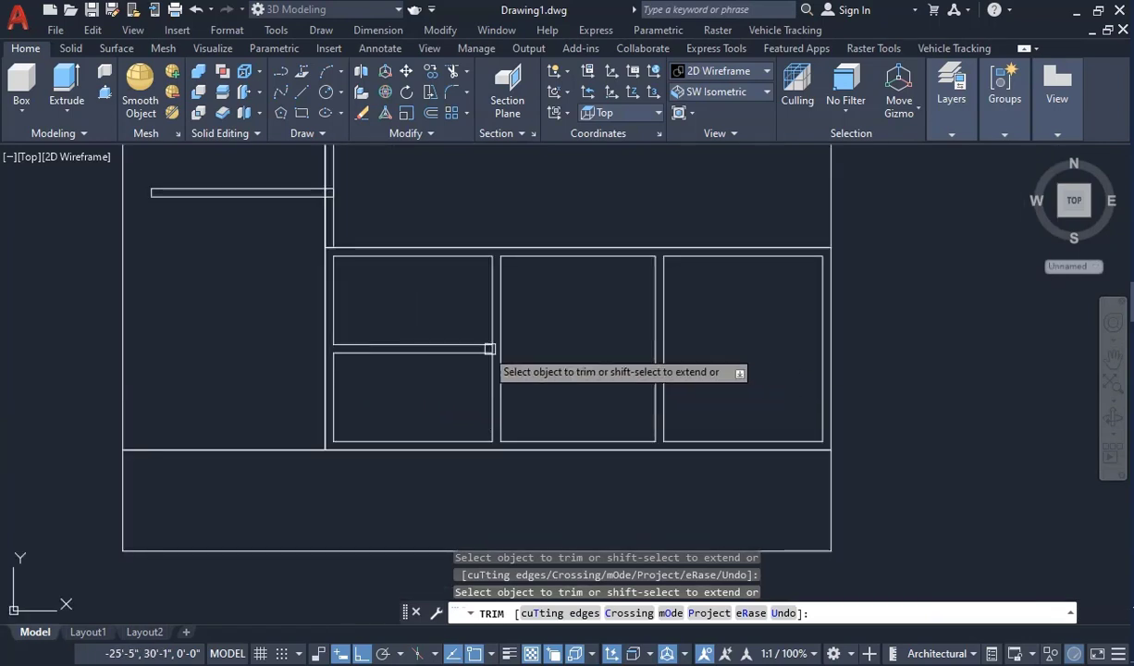
pyautogui.scroll(5, 496, 344)
pyautogui.scroll(-5, 619, 456)
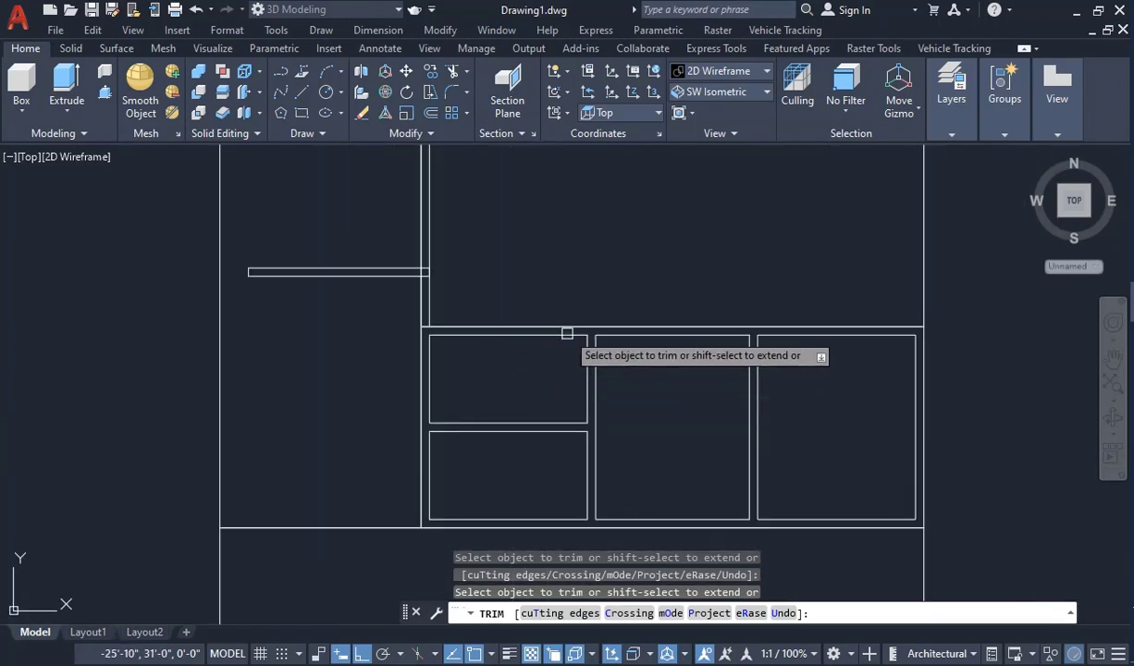
pyautogui.click(458, 279)
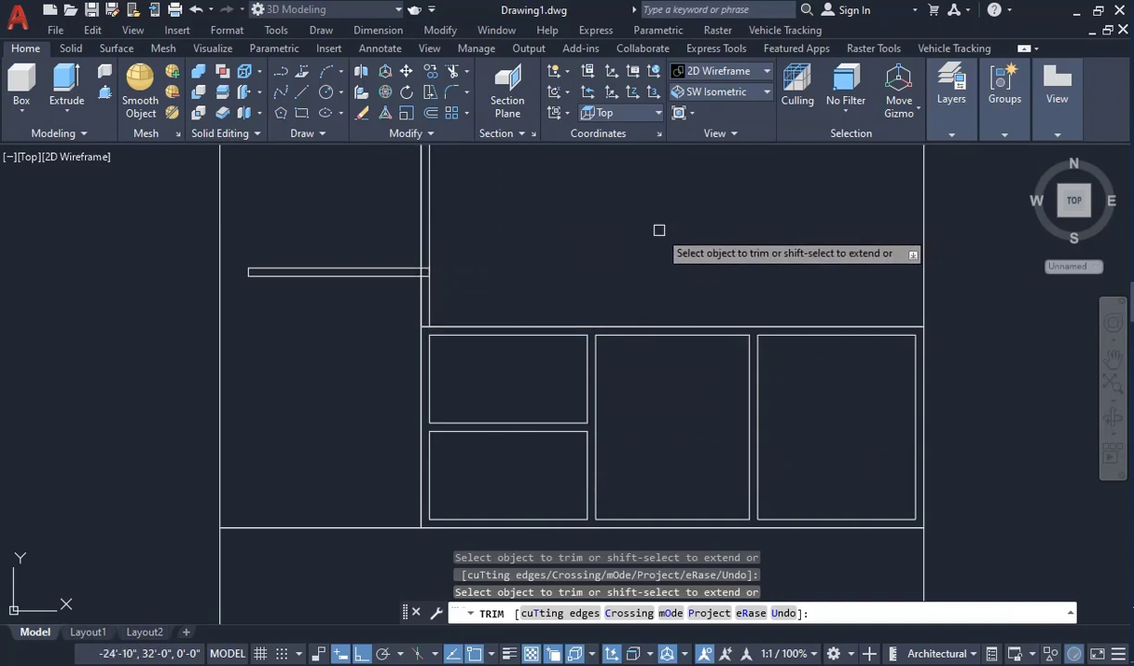
# Step: Join the edges of the right bay in the lower rectangle into one polyline
pyautogui.press('Escape')
pyautogui.scroll(-2, 635, 218)
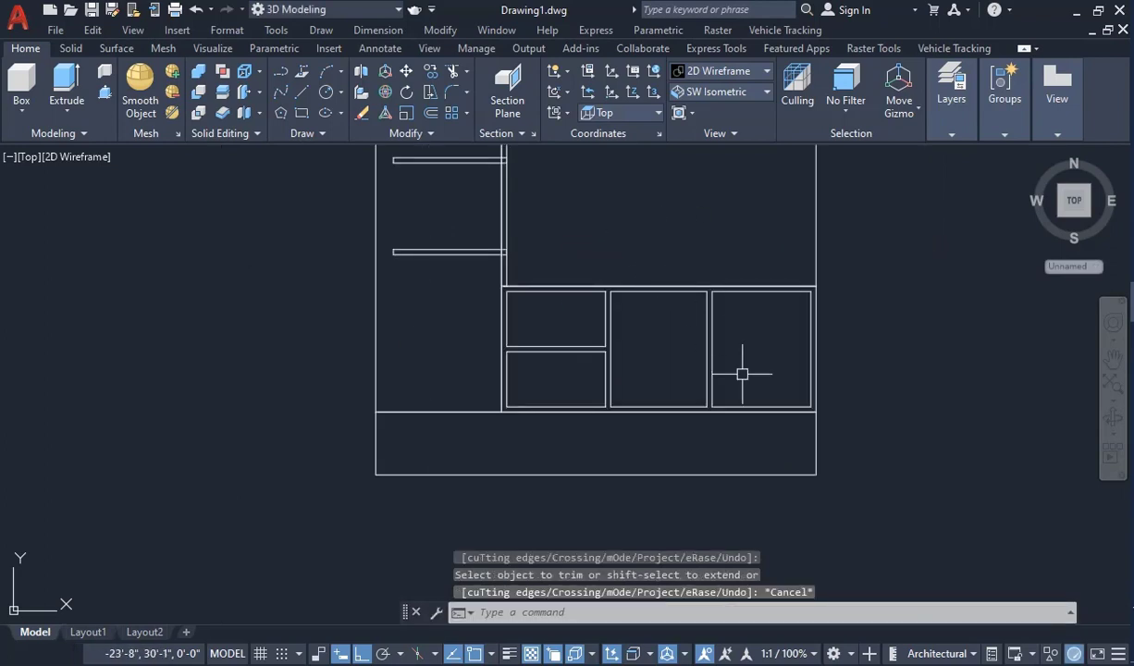
pyautogui.scroll(-2, 481, 289)
pyautogui.scroll(4, 660, 317)
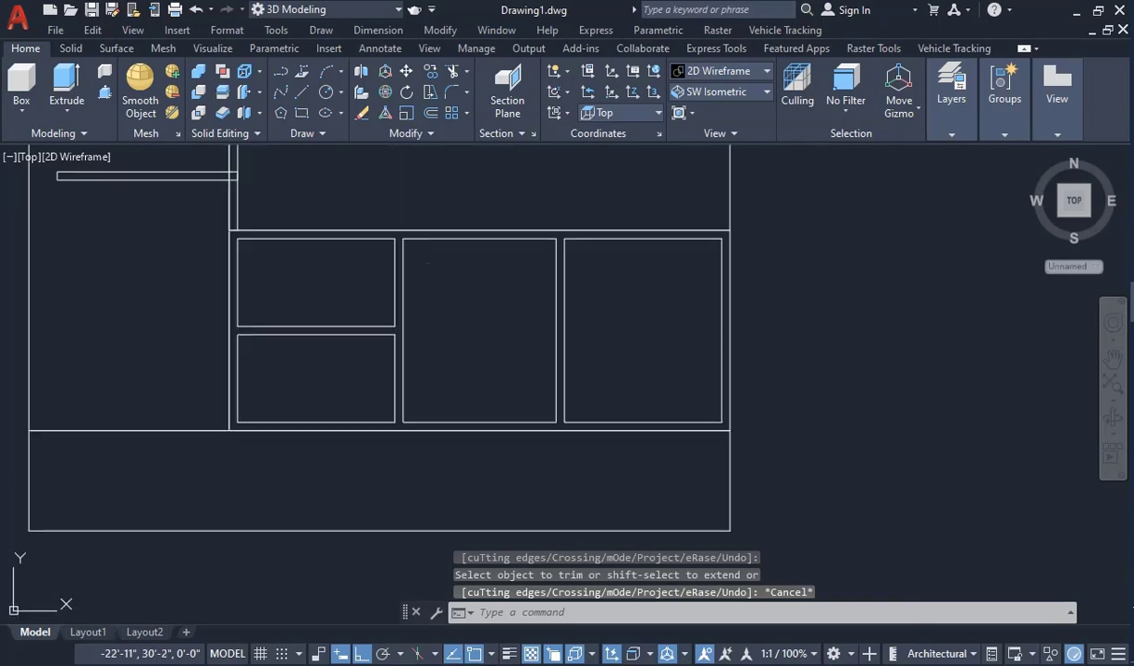
pyautogui.click(718, 339)
pyautogui.click(568, 342)
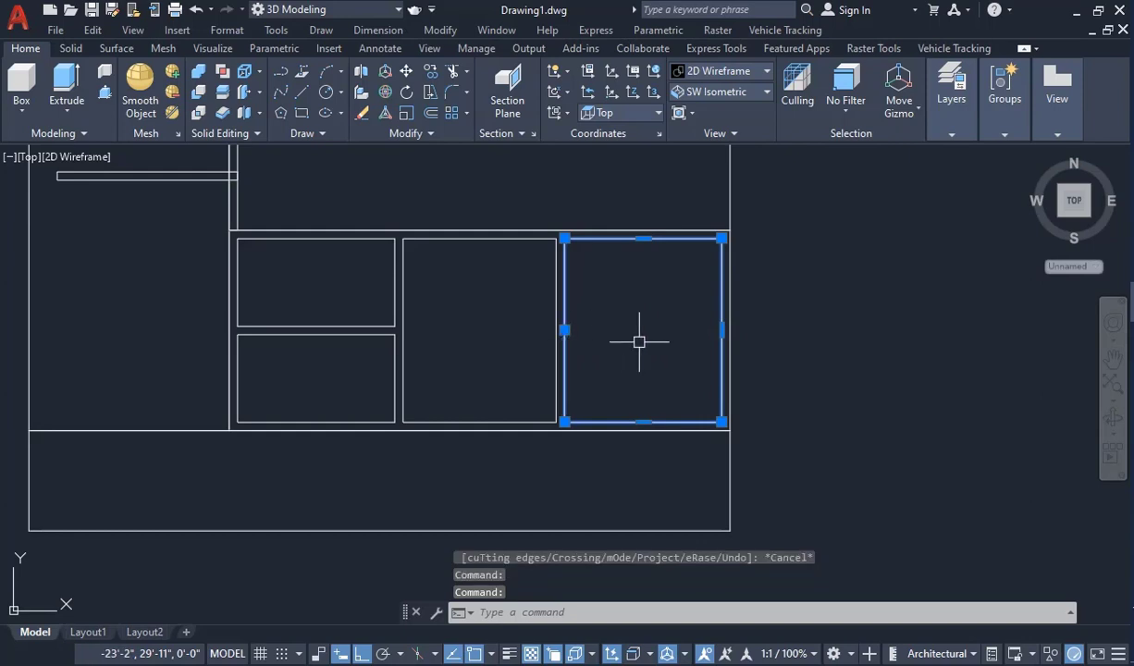
pyautogui.write('J')
pyautogui.press('Return')
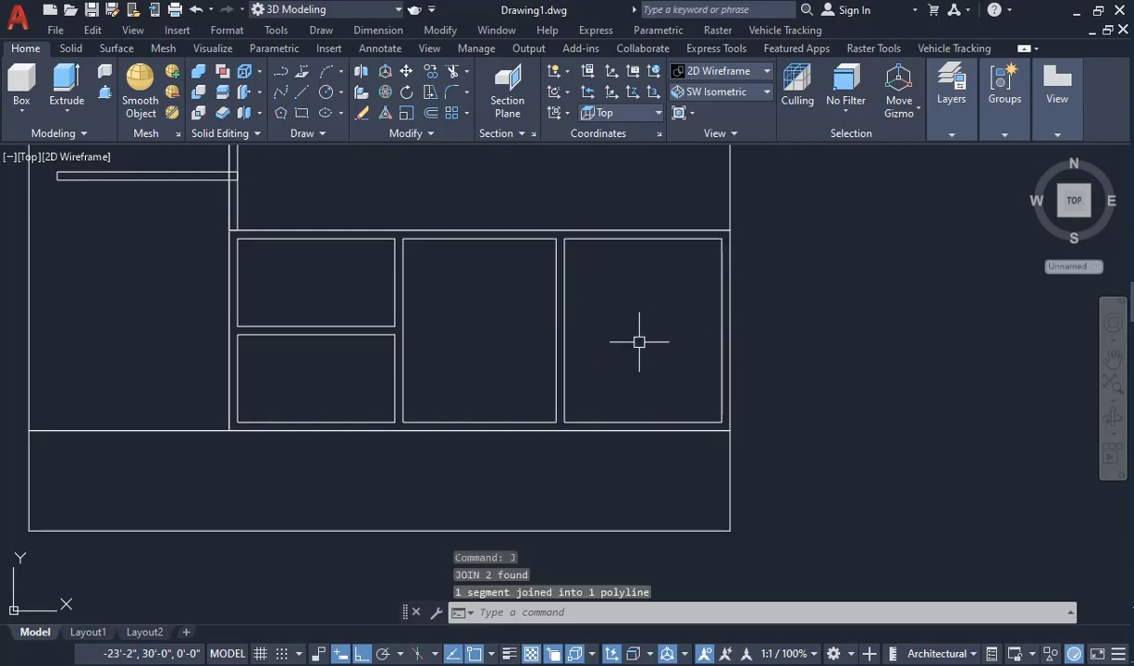
# Step: Join the four edges of the middle bay into one closed polyline
pyautogui.click(555, 355)
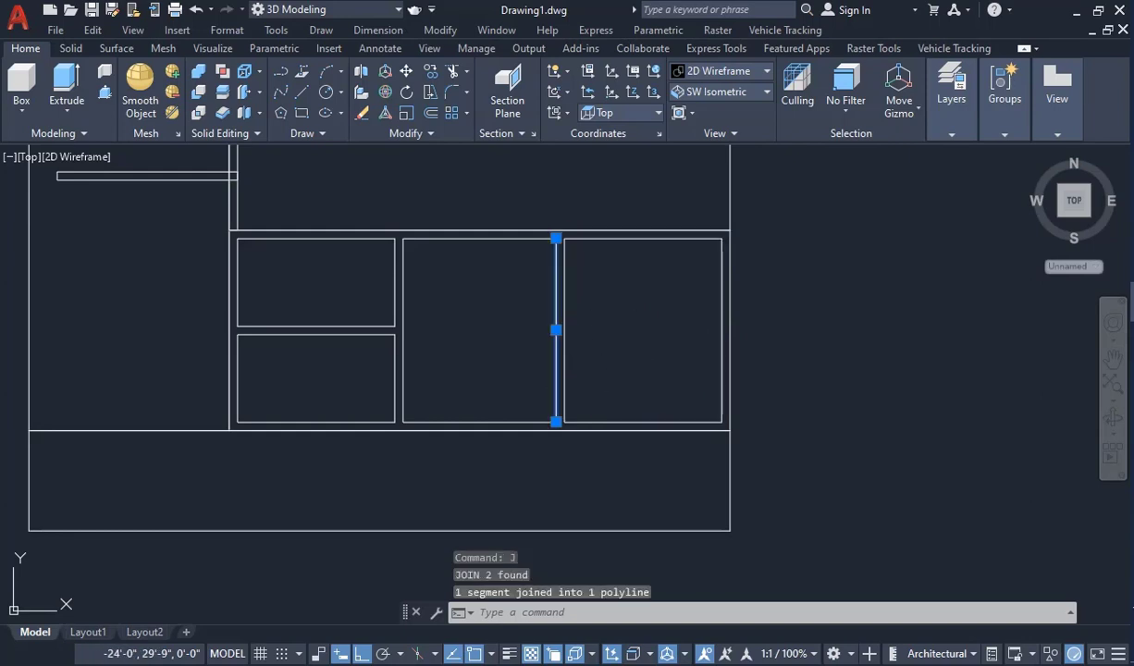
pyautogui.click(404, 331)
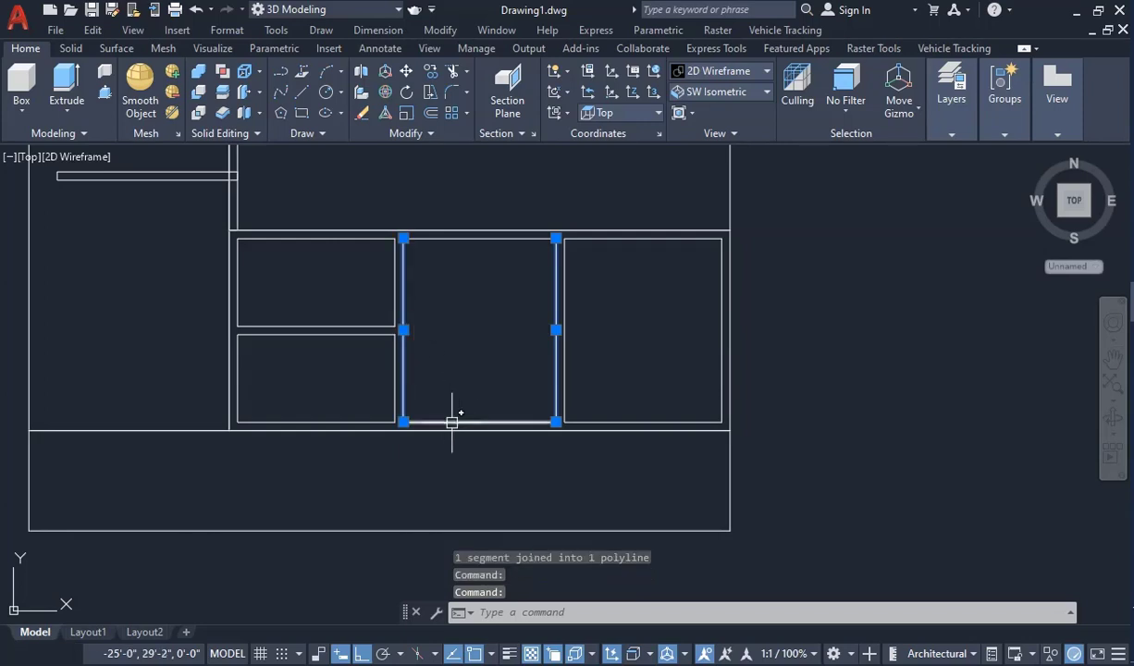
pyautogui.click(451, 422)
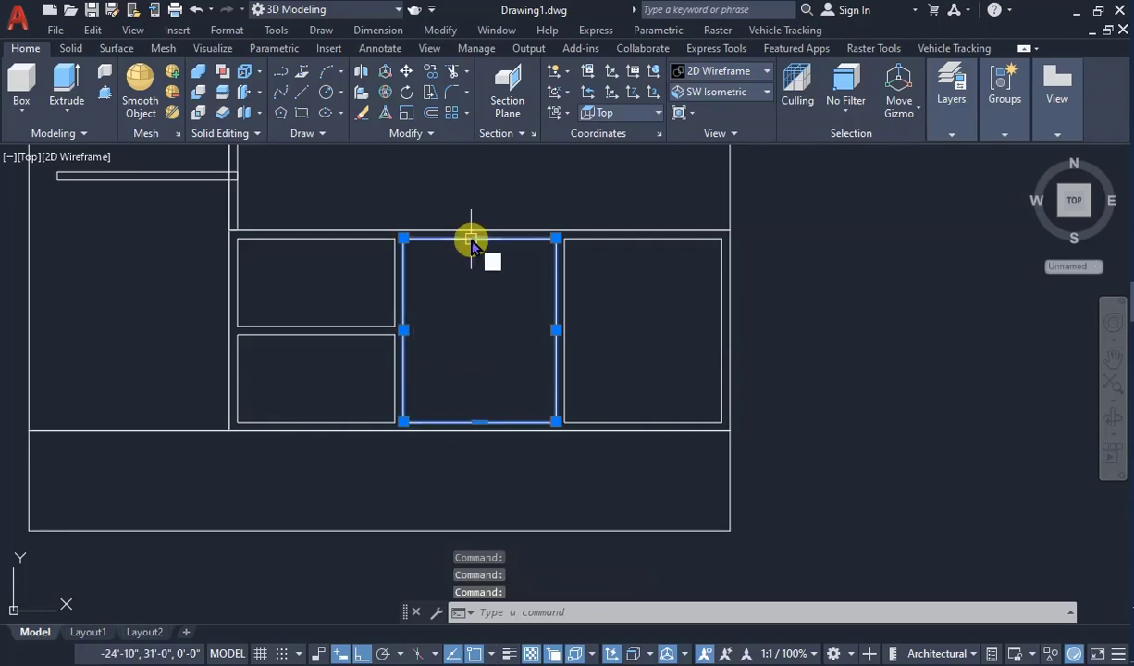
pyautogui.write('J')
pyautogui.press('Return')
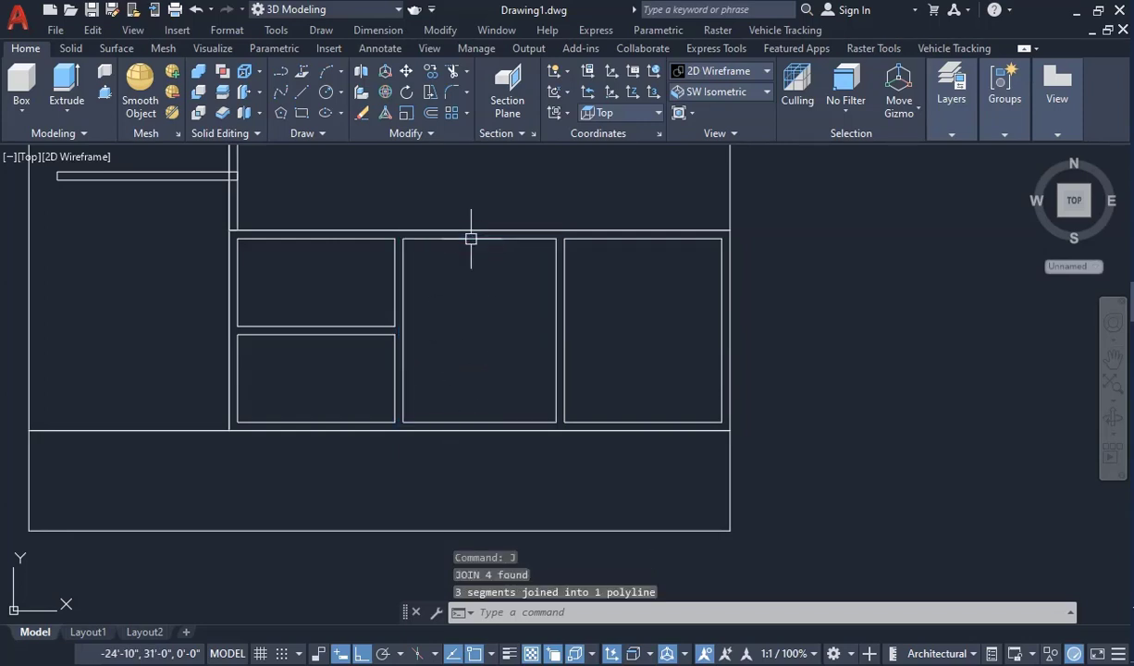
# Step: Join the edges of the left bay's upper compartment into one polyline
pyautogui.click(355, 239)
pyautogui.click(392, 283)
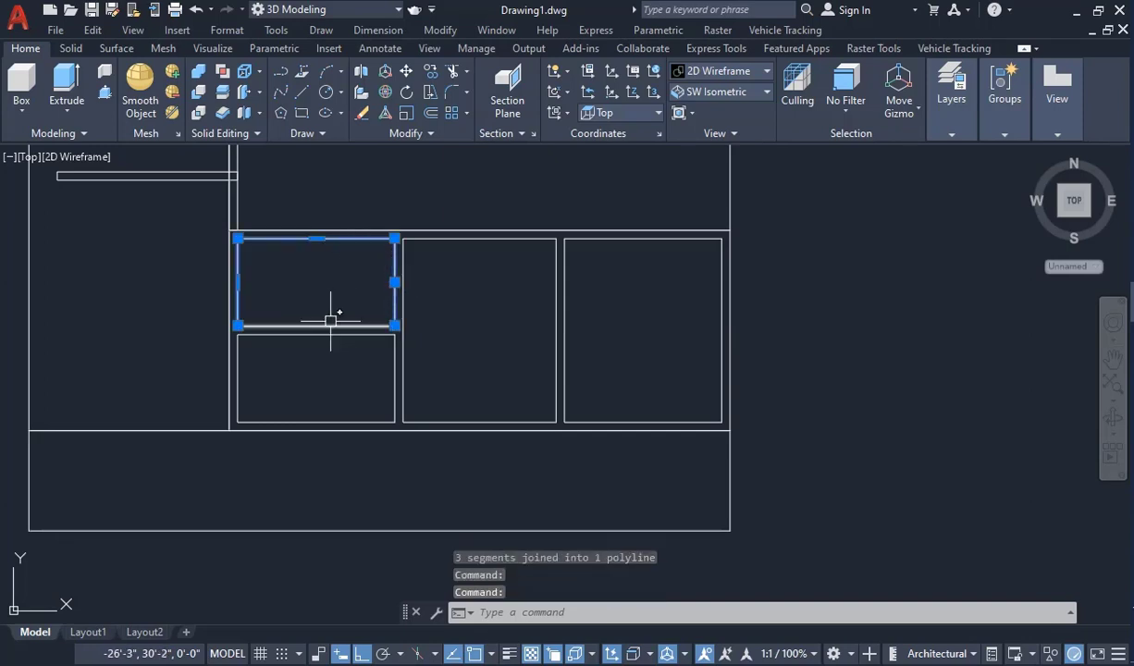
pyautogui.click(327, 325)
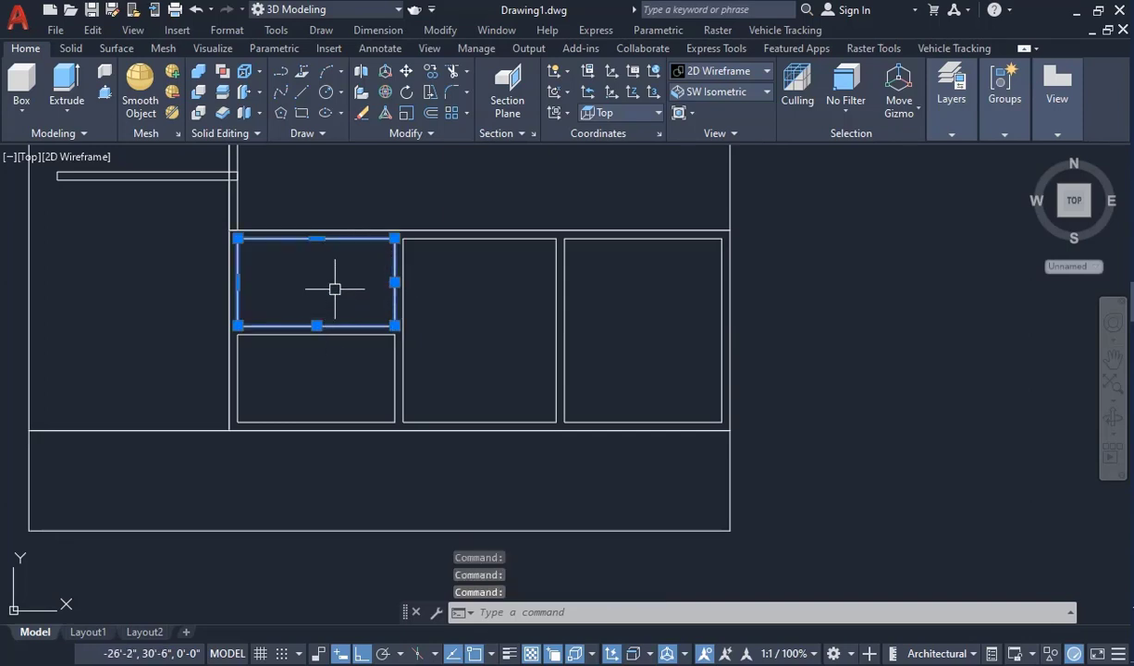
pyautogui.press('Return')
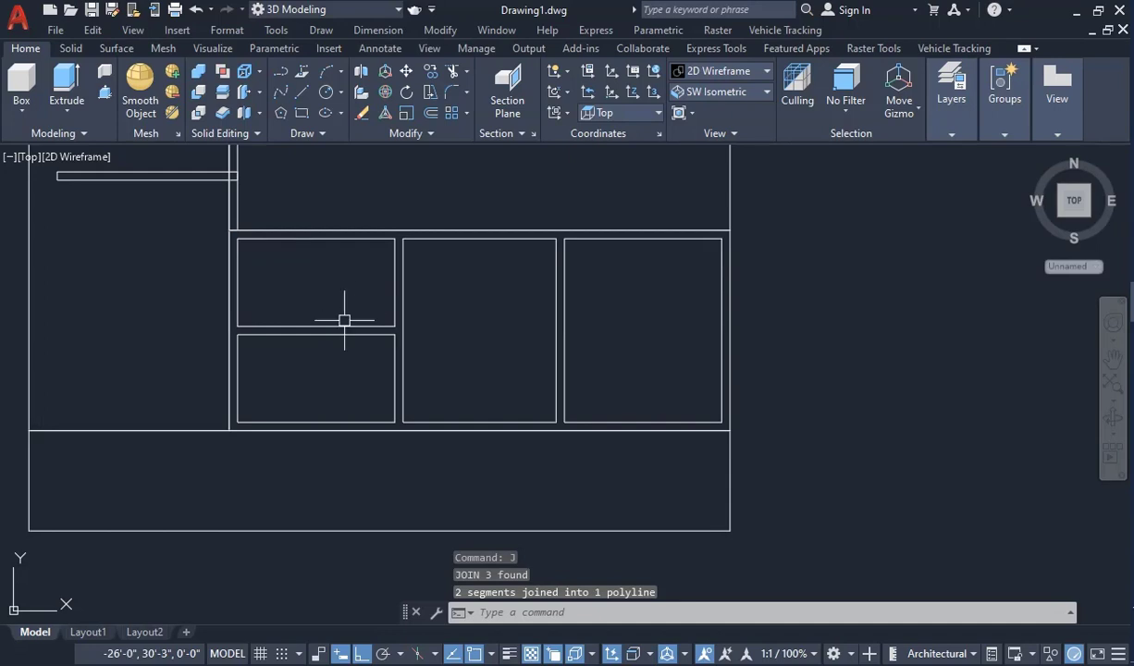
# Step: Join the edges of the left bay's lower compartment into one polyline
pyautogui.click(326, 334)
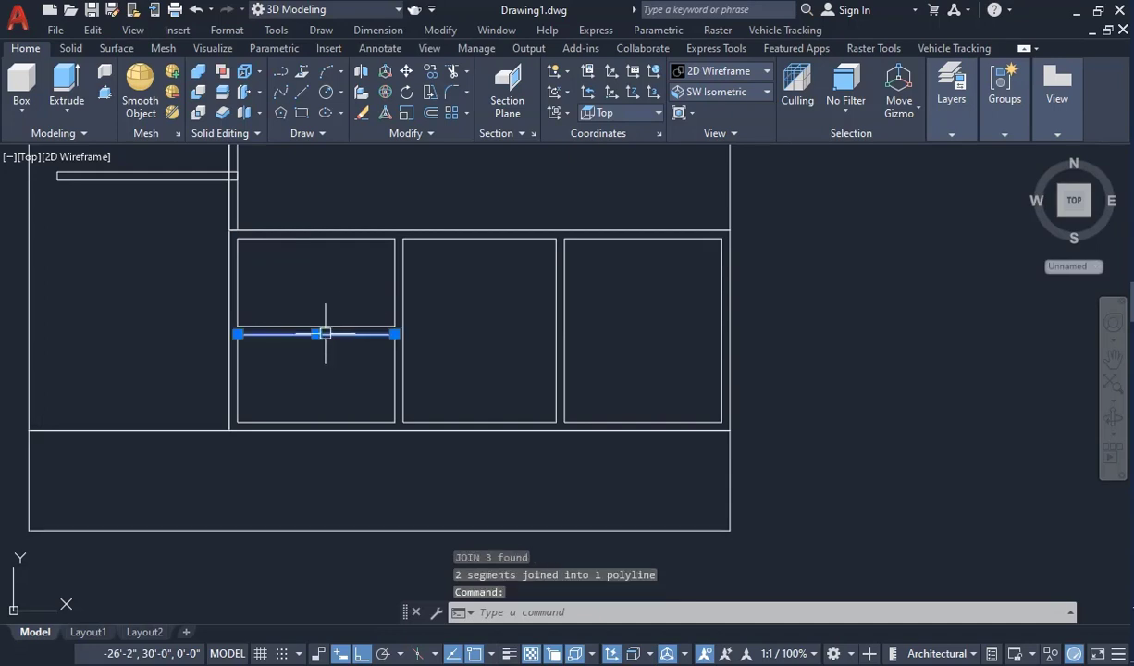
pyautogui.click(237, 372)
pyautogui.click(392, 389)
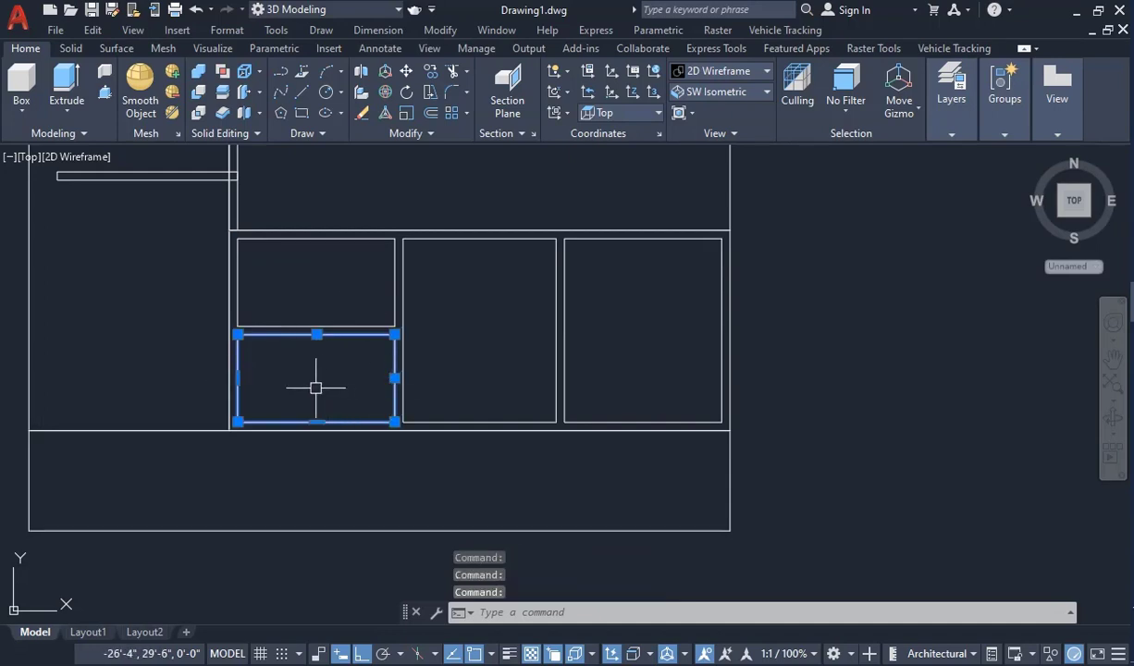
pyautogui.write('j')
pyautogui.press('Return')
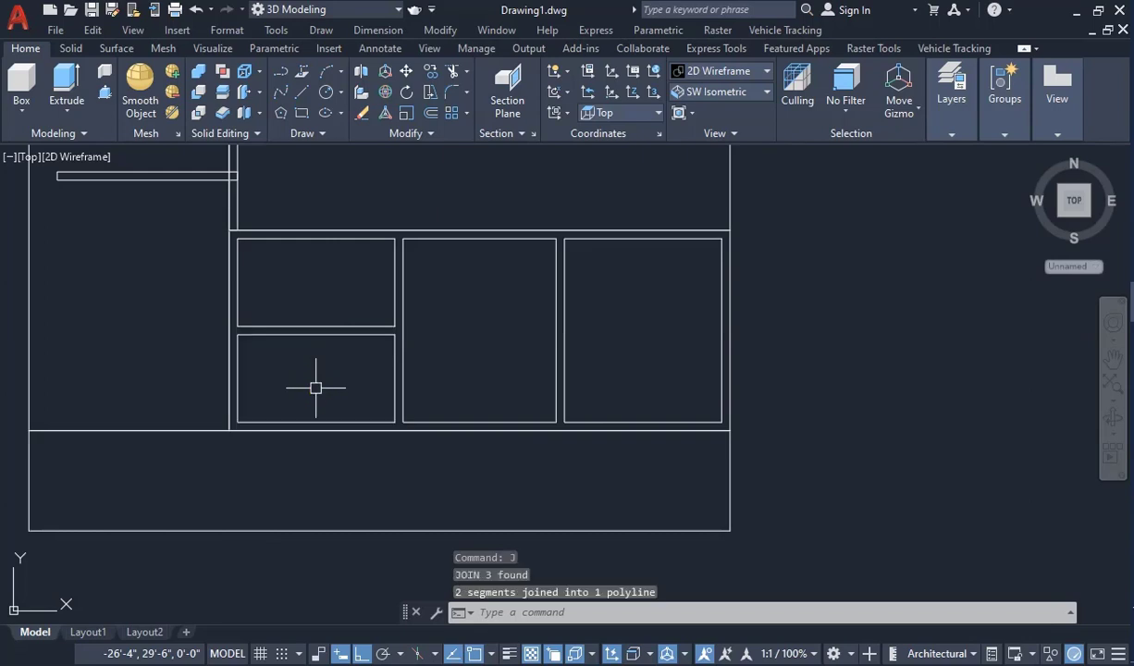
pyautogui.scroll(-4, 663, 279)
pyautogui.scroll(-2, 509, 371)
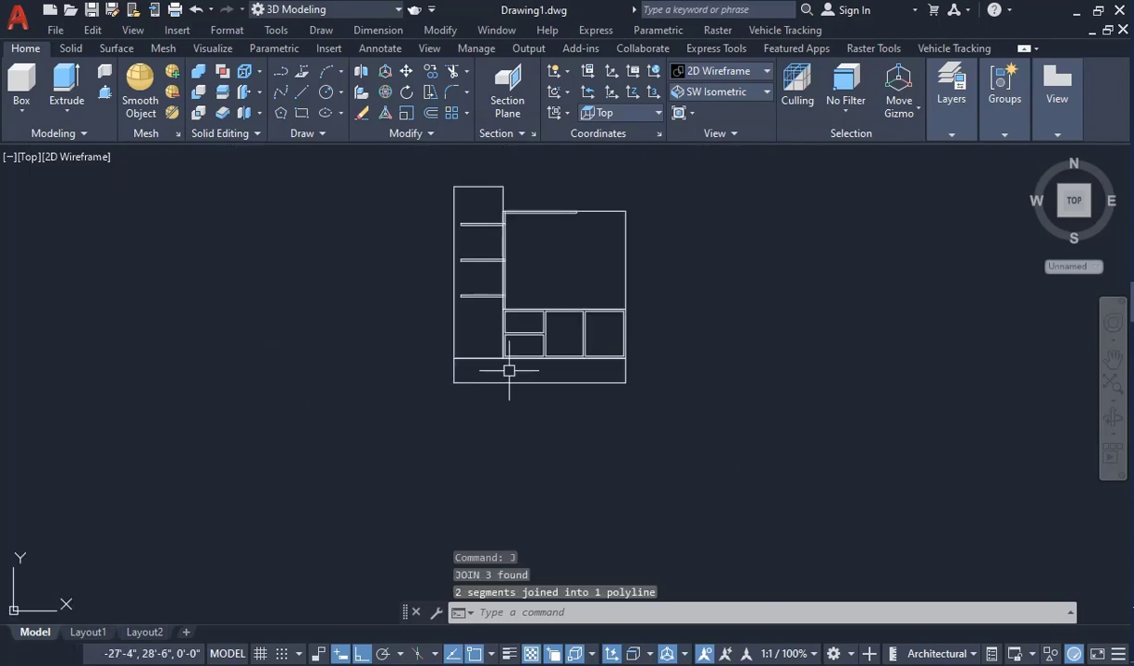
pyautogui.scroll(2, 585, 328)
pyautogui.click(609, 330)
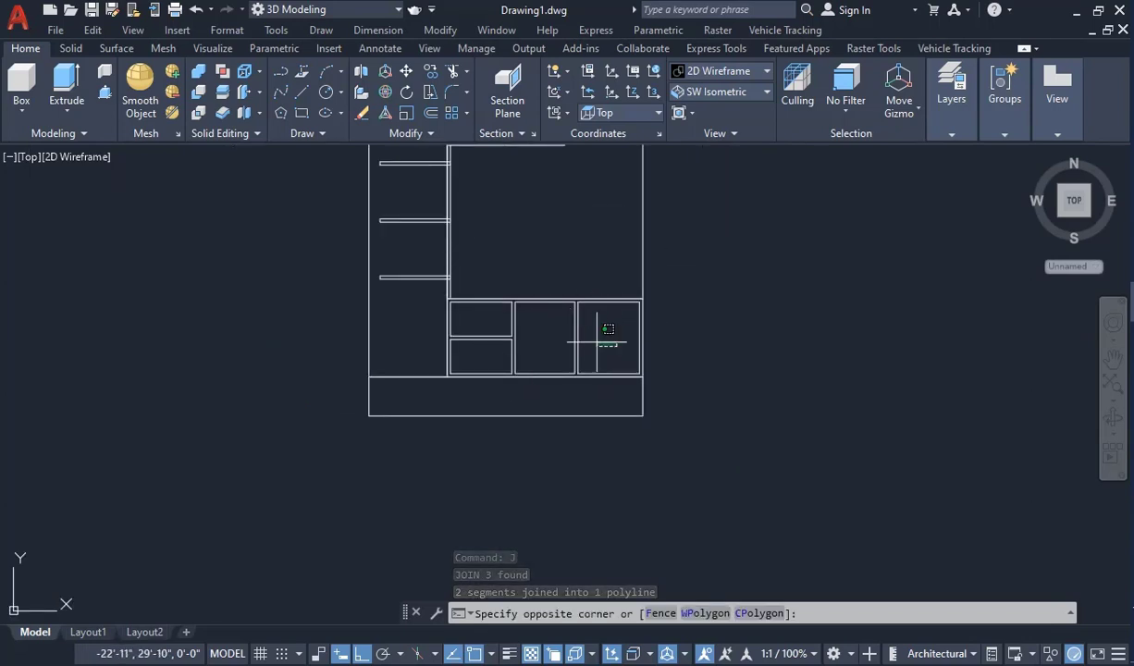
pyautogui.click(507, 324)
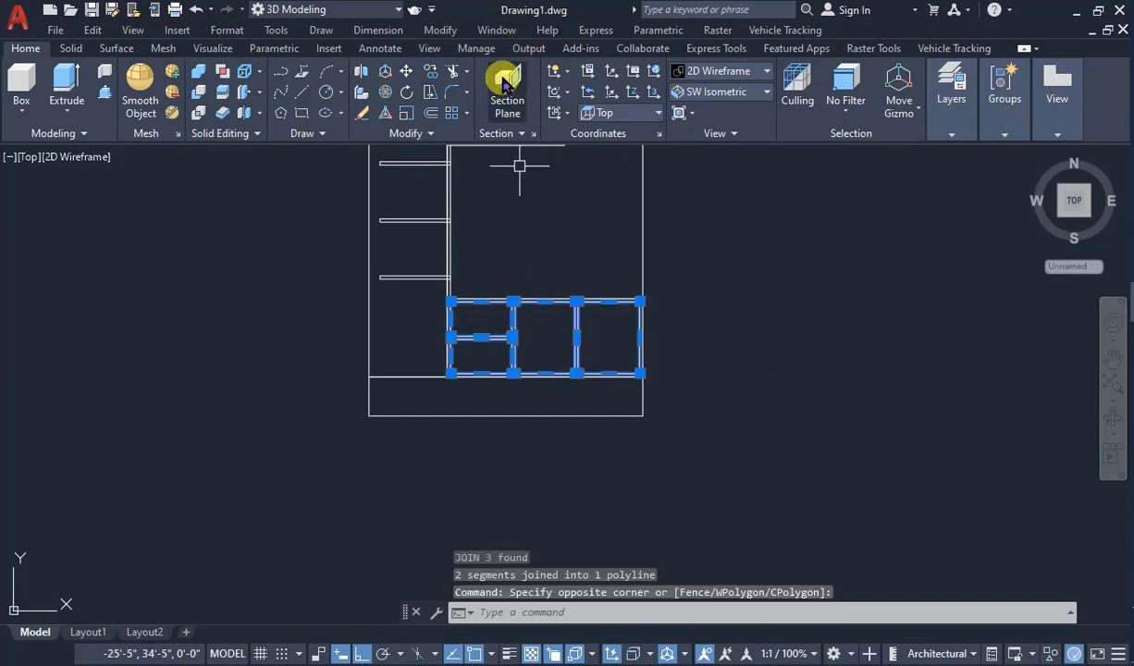
pyautogui.click(430, 72)
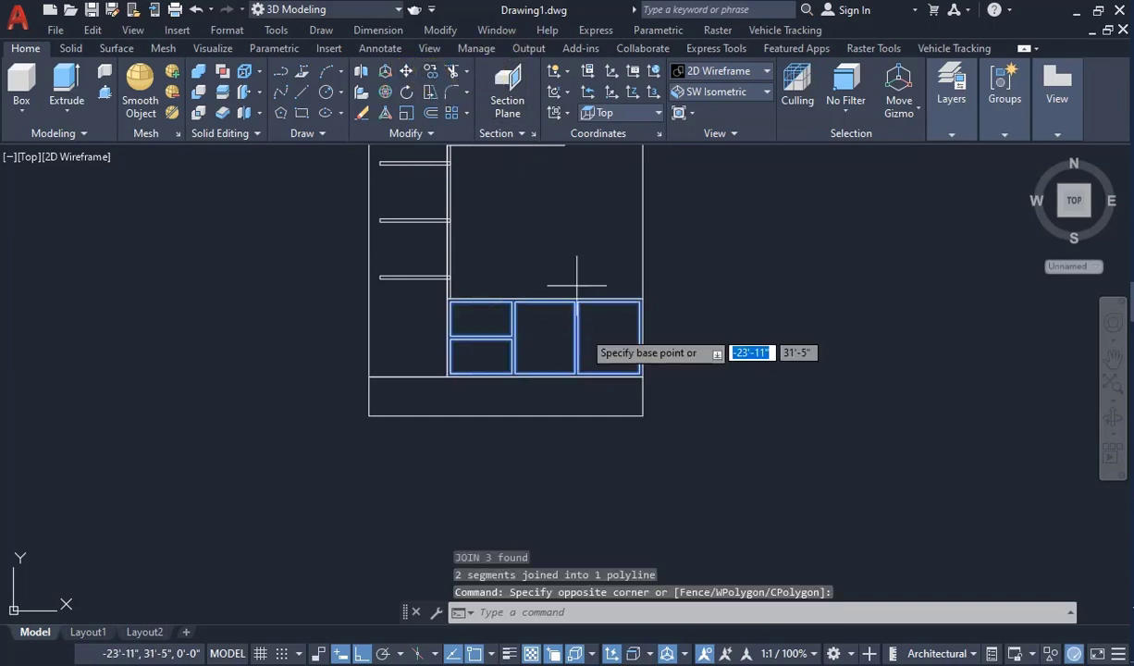
pyautogui.click(578, 346)
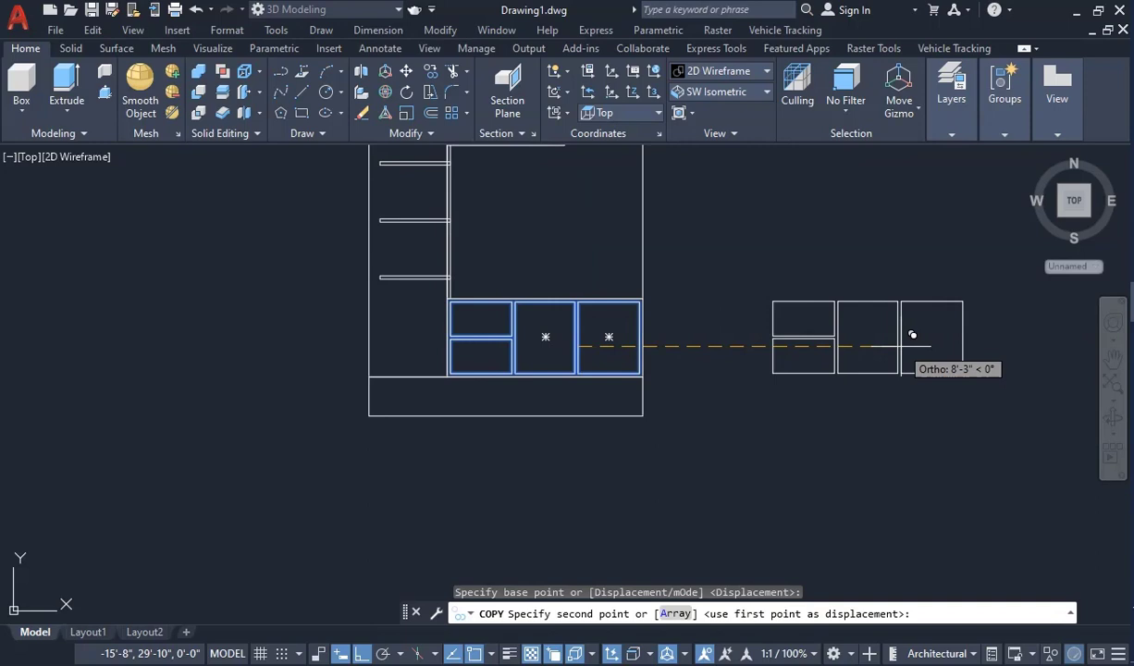
pyautogui.press('Escape')
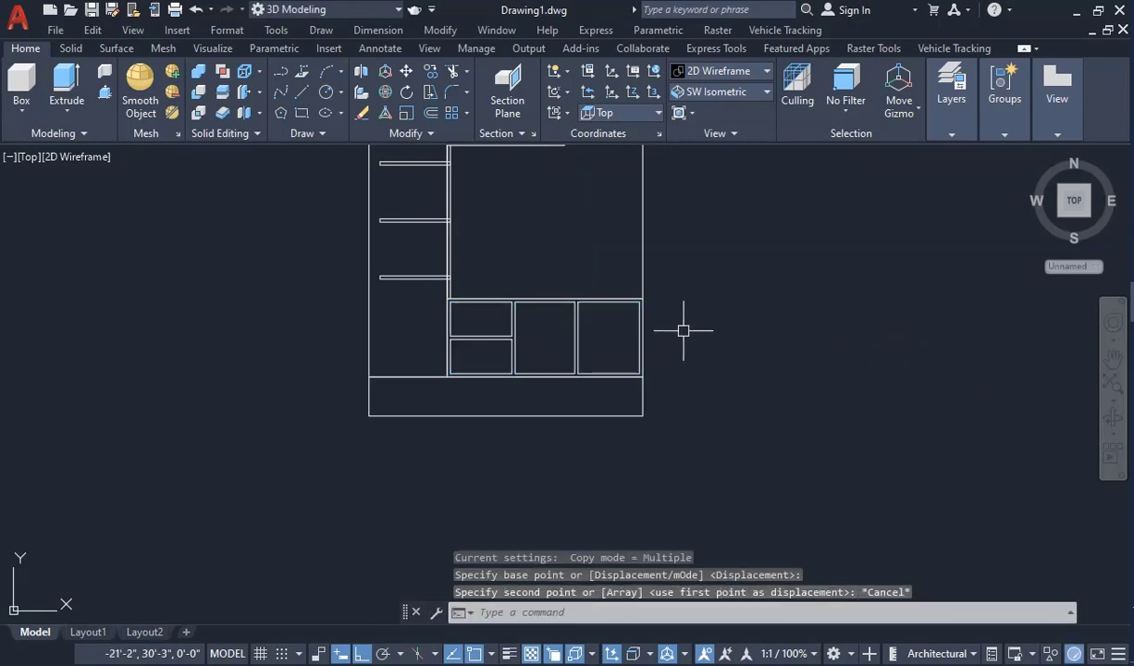
# Step: Copy the lower rectangle's outer outline and its bay outlines horizontally to the empty space right of the plan
pyautogui.scroll(3, 638, 328)
pyautogui.click(622, 333)
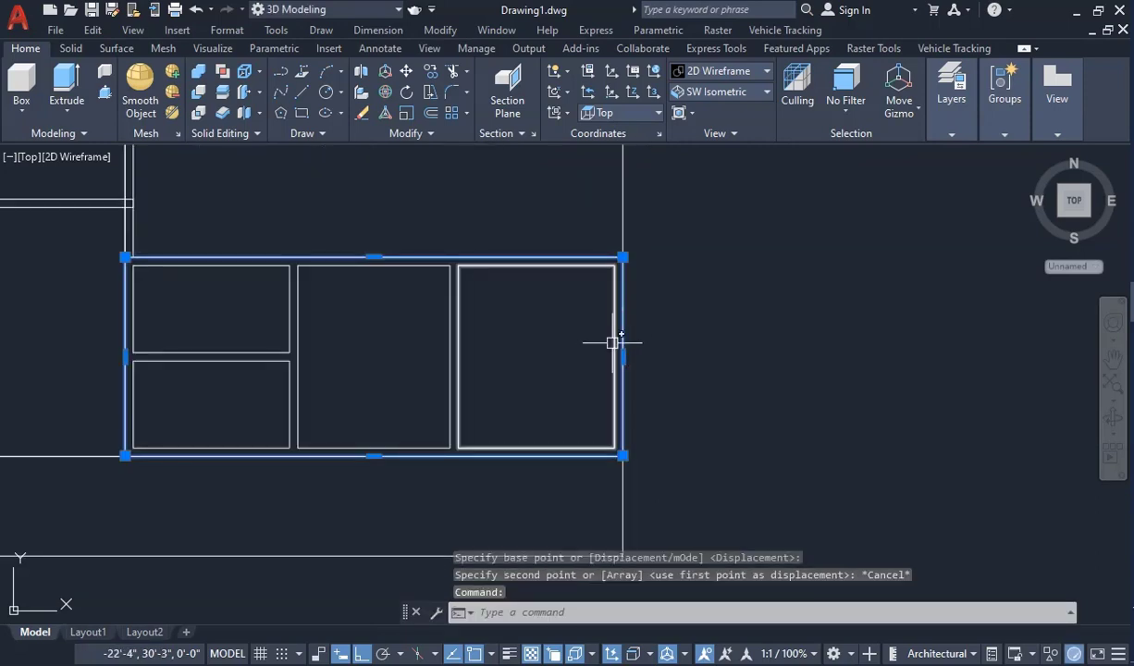
pyautogui.click(613, 341)
pyautogui.click(451, 334)
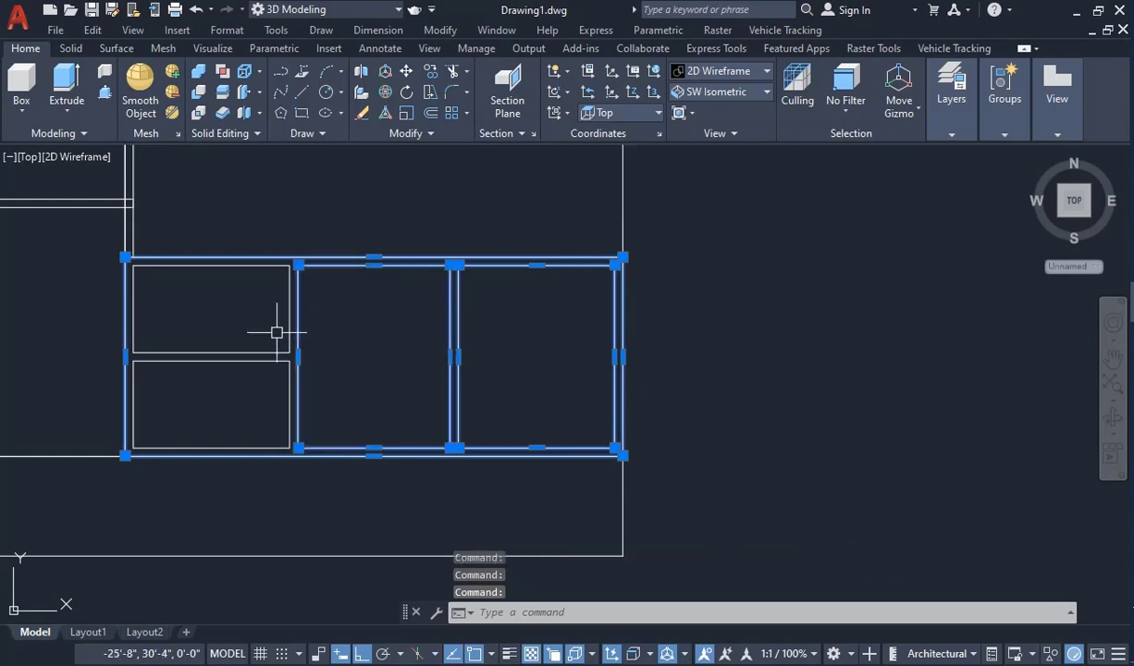
pyautogui.click(278, 353)
pyautogui.scroll(-4, 287, 355)
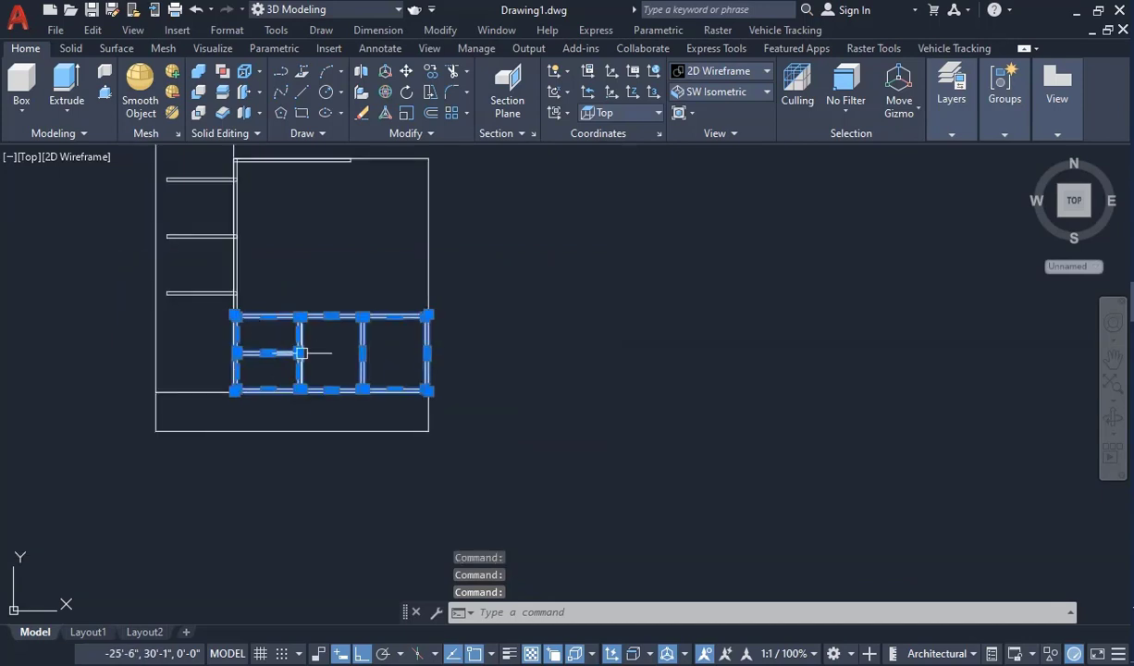
pyautogui.click(431, 73)
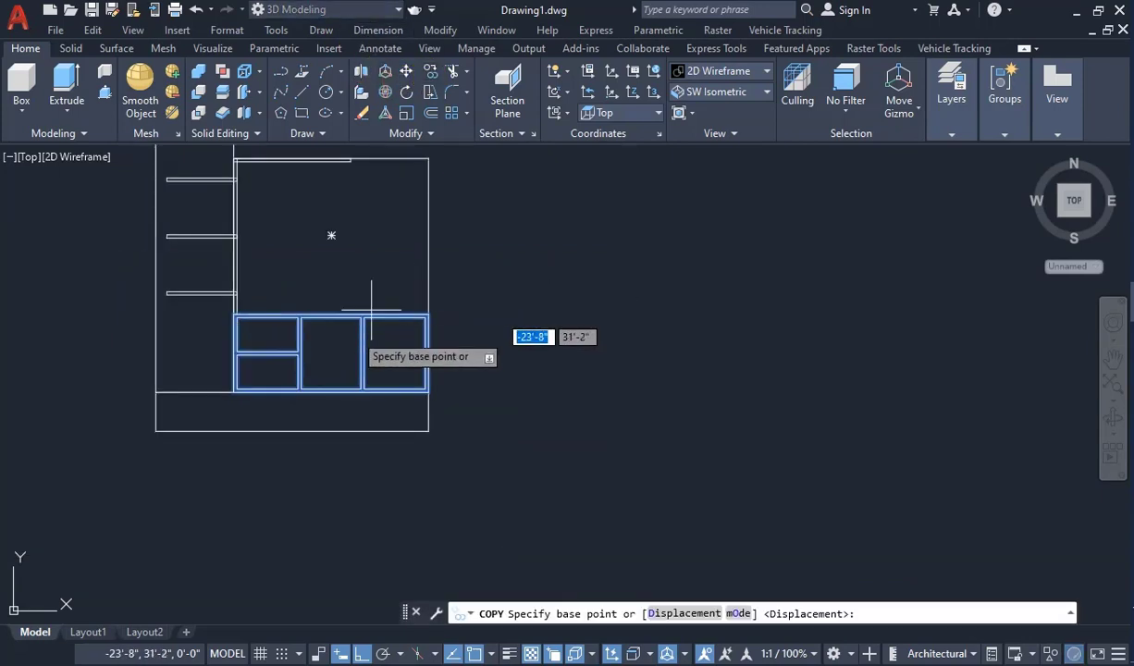
pyautogui.click(330, 351)
pyautogui.click(758, 353)
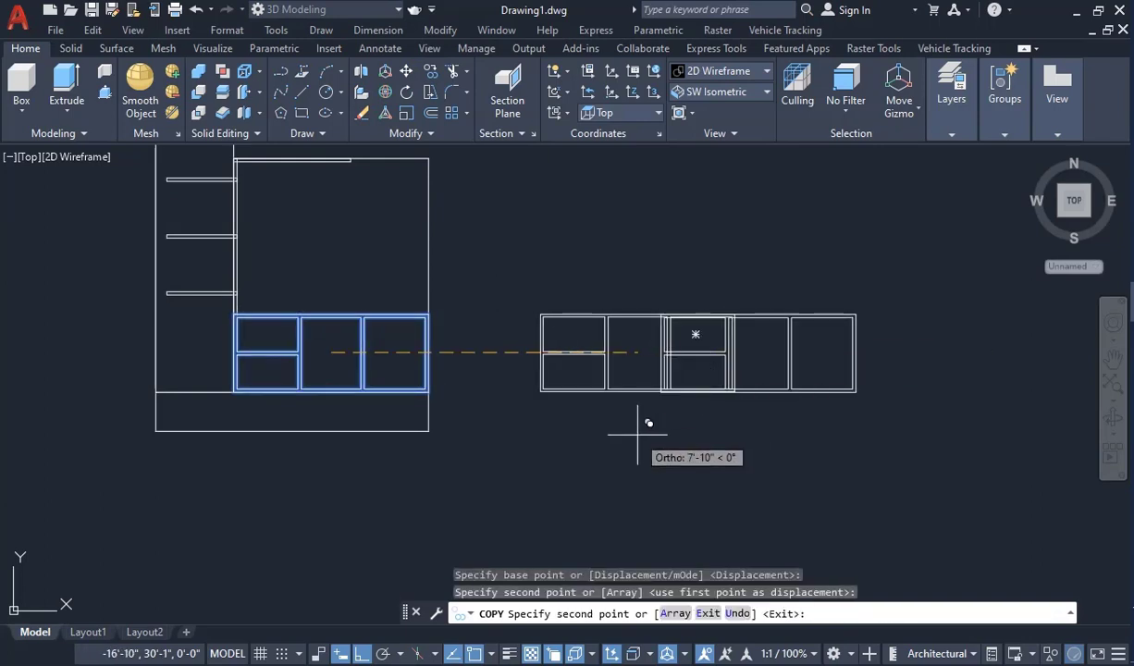
pyautogui.press('Escape')
pyautogui.scroll(-4, 512, 312)
pyautogui.scroll(2, 410, 320)
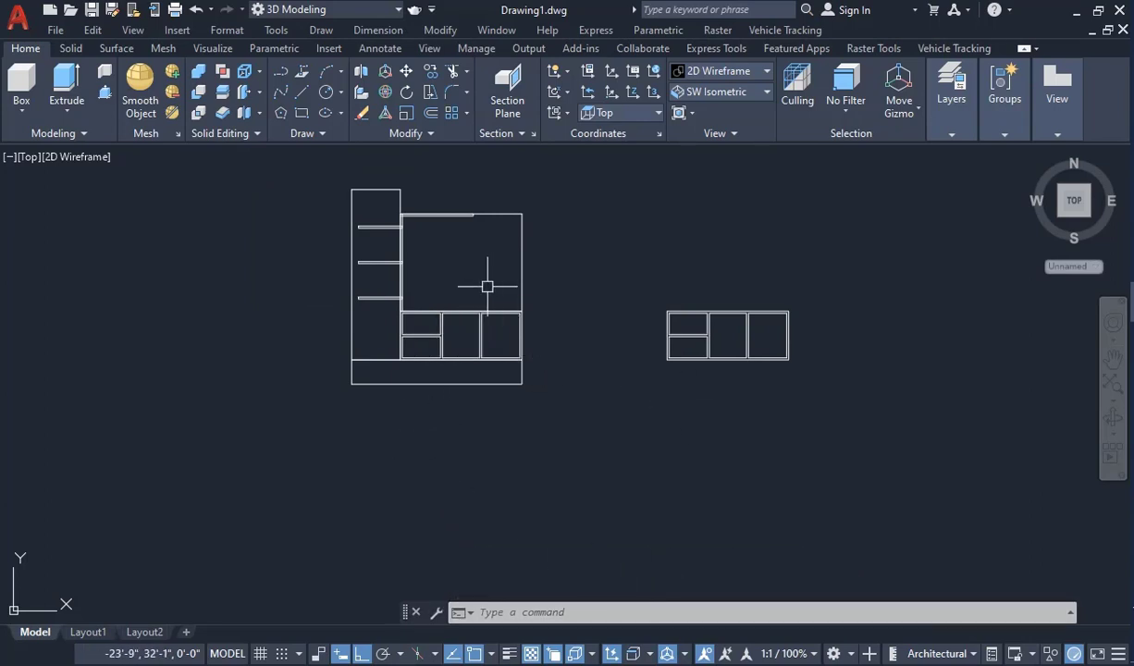
# Step: Offset the long rectangle at the plan's base inward by 1"
pyautogui.scroll(4, 383, 384)
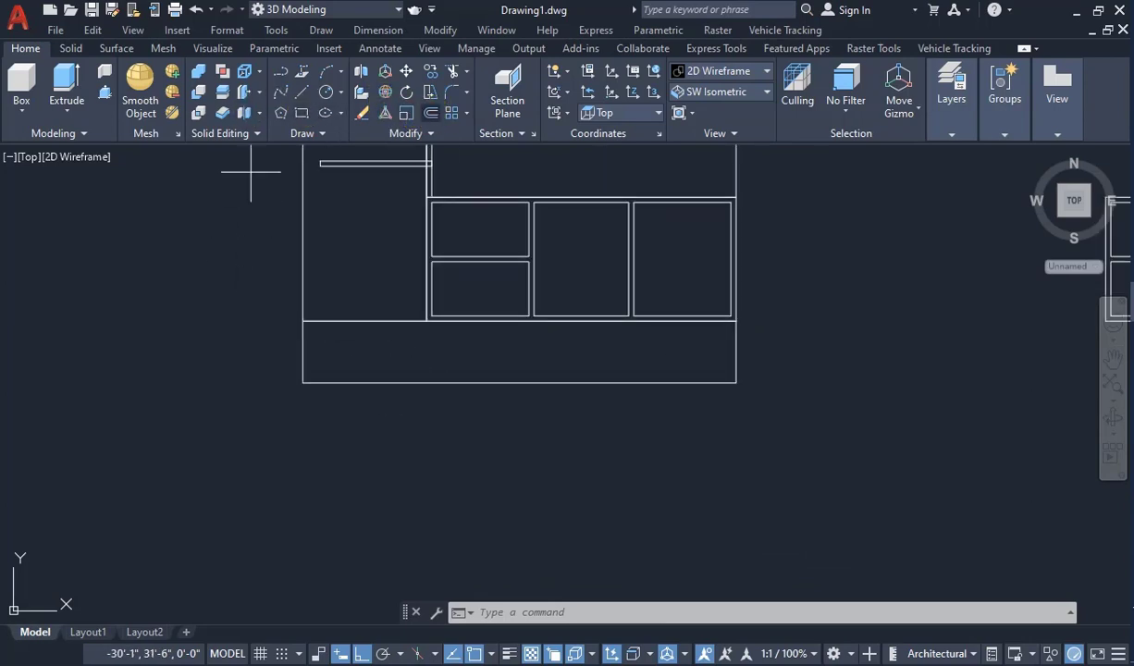
pyautogui.write('o')
pyautogui.press('Return')
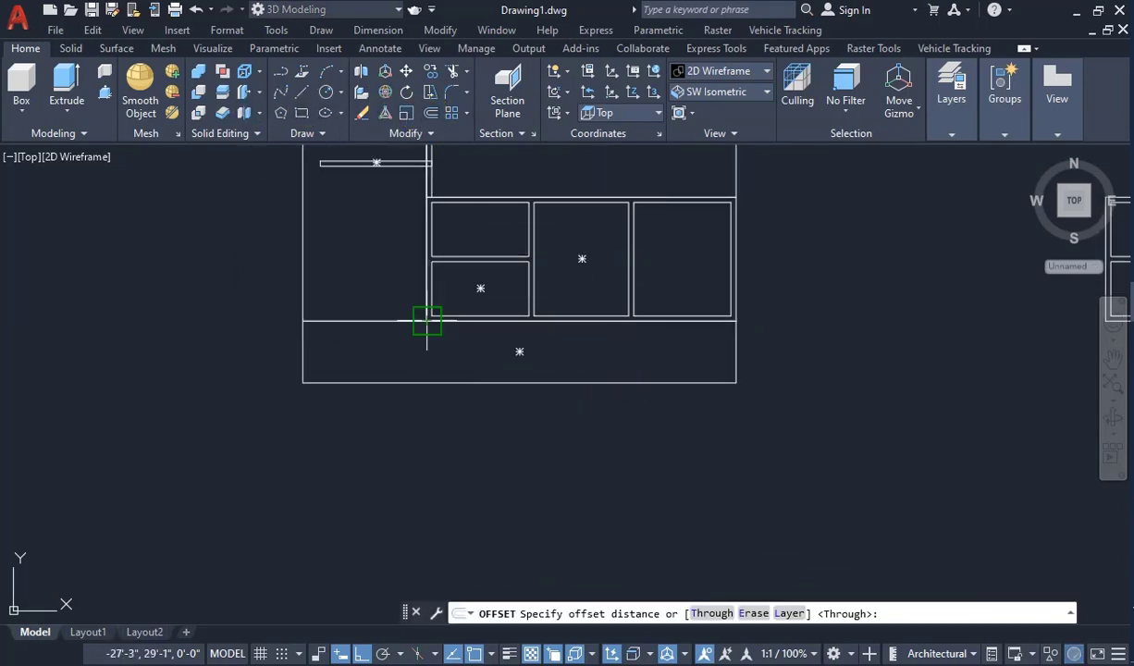
pyautogui.press('Return')
pyautogui.click(425, 381)
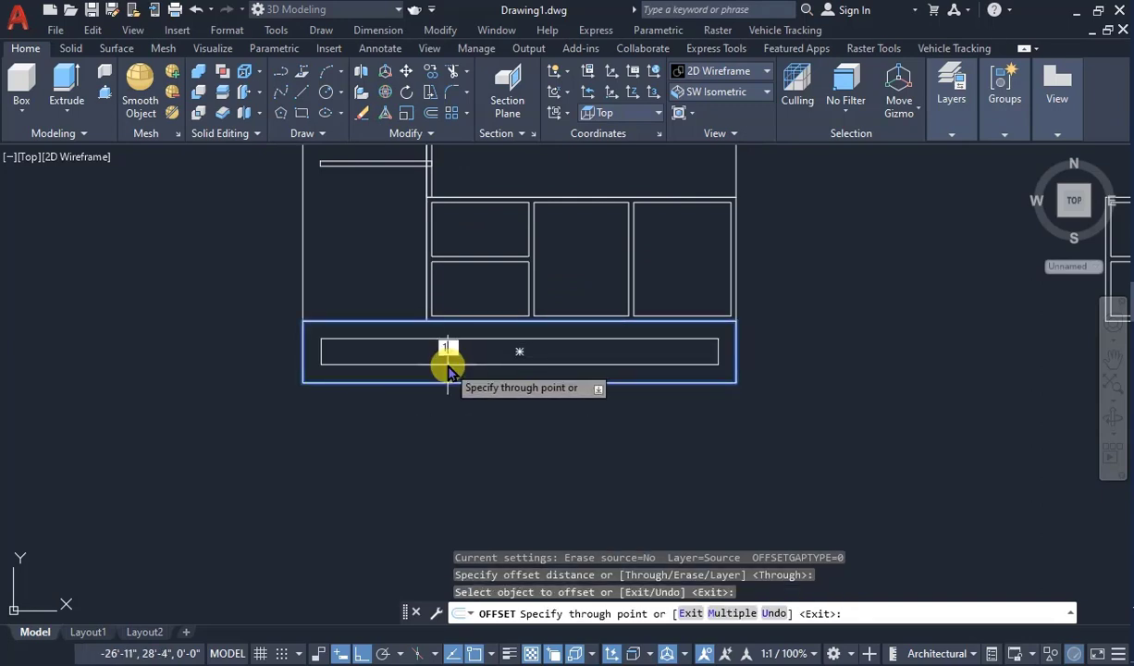
pyautogui.press('Return')
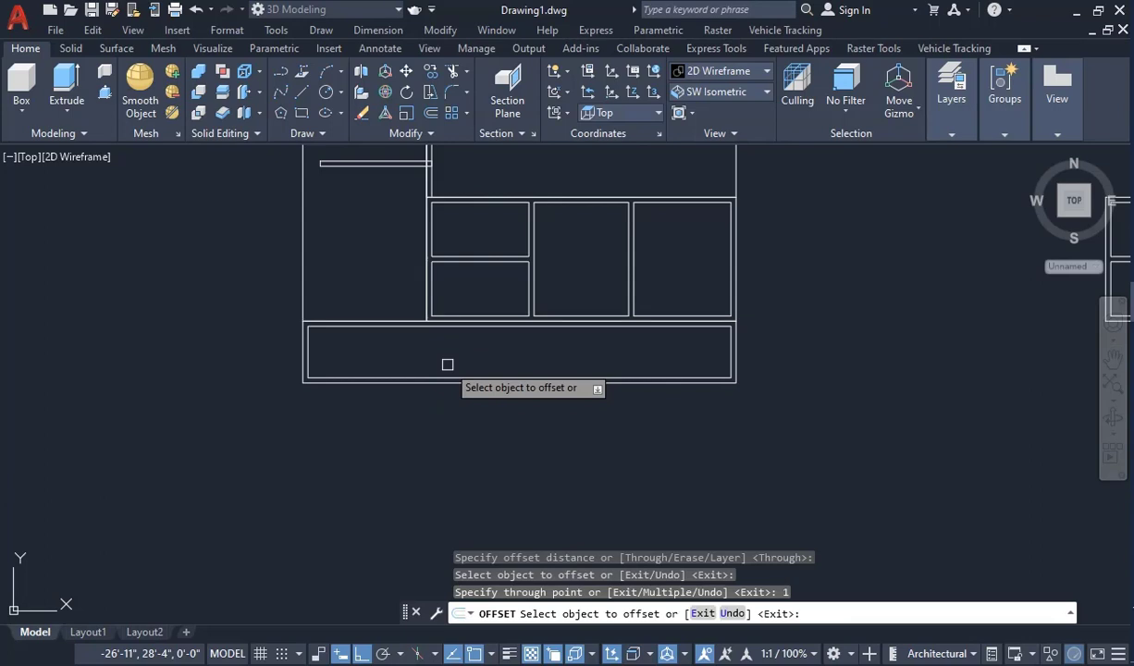
pyautogui.scroll(-1, 441, 379)
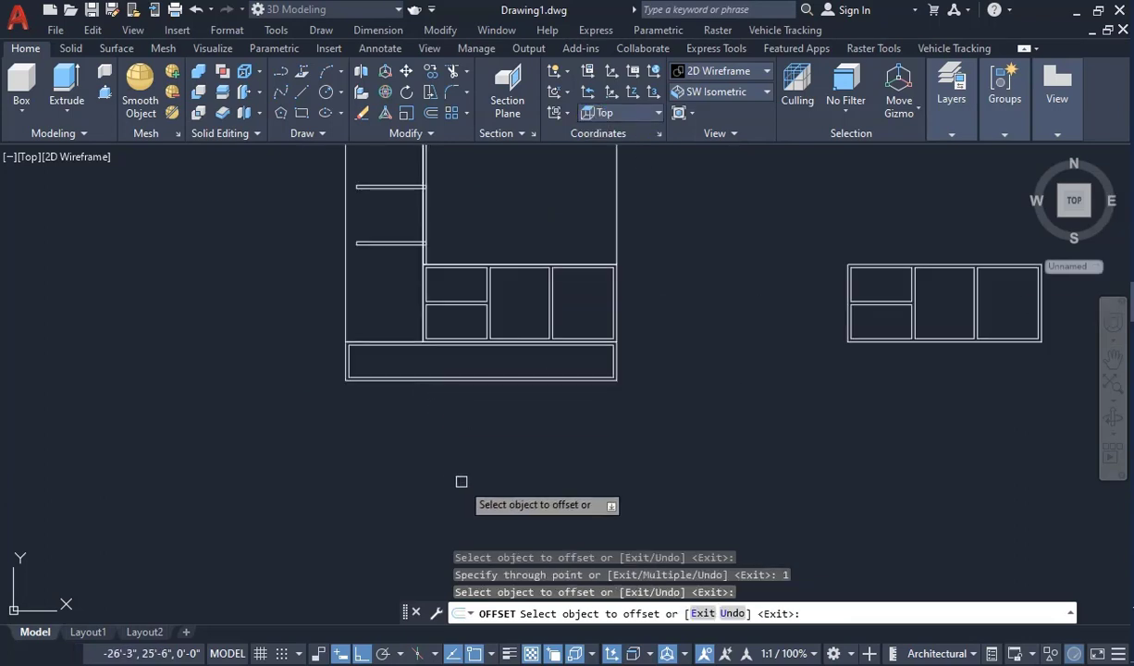
pyautogui.press('Escape')
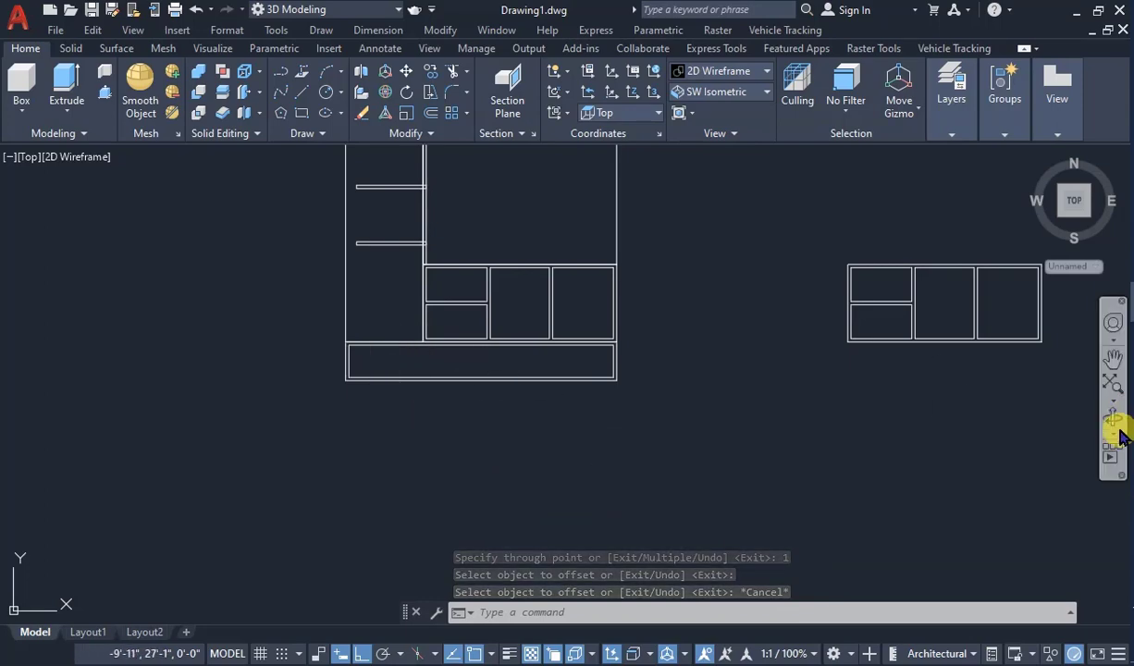
# Step: Orbit from the top view to an angled 3D view of the shelving plan and its copied bay section
pyautogui.moveTo(1046, 181)
pyautogui.moveTo(1031, 157); pyautogui.dragTo(679, 446)
pyautogui.scroll(-3, 532, 430)
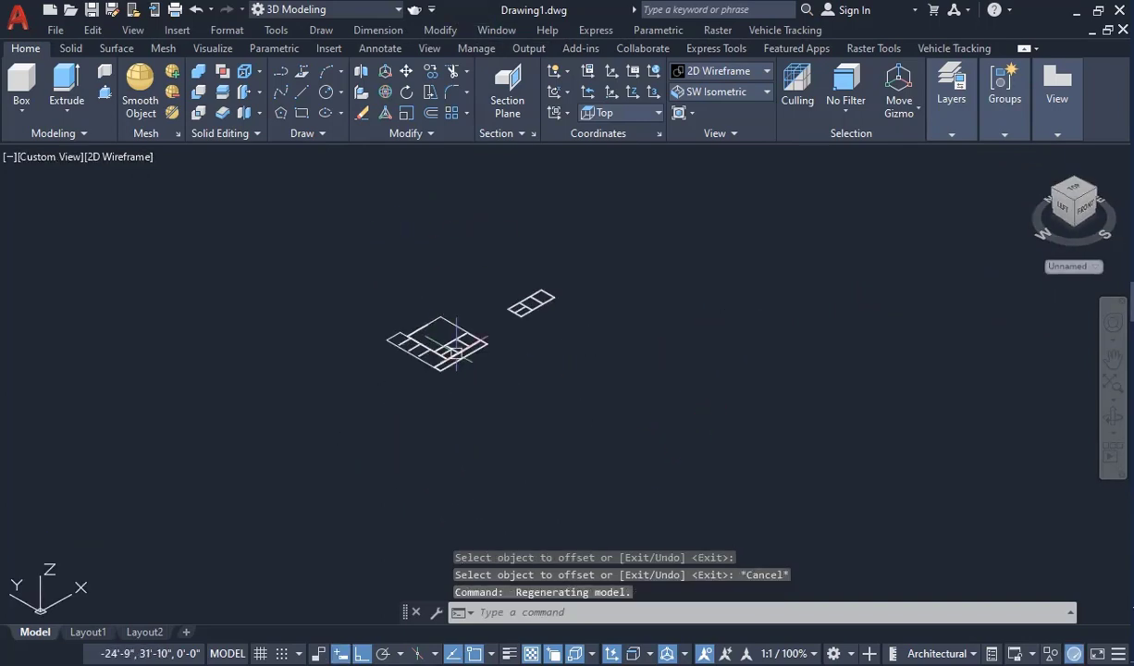
pyautogui.scroll(5, 523, 412)
pyautogui.click(576, 460)
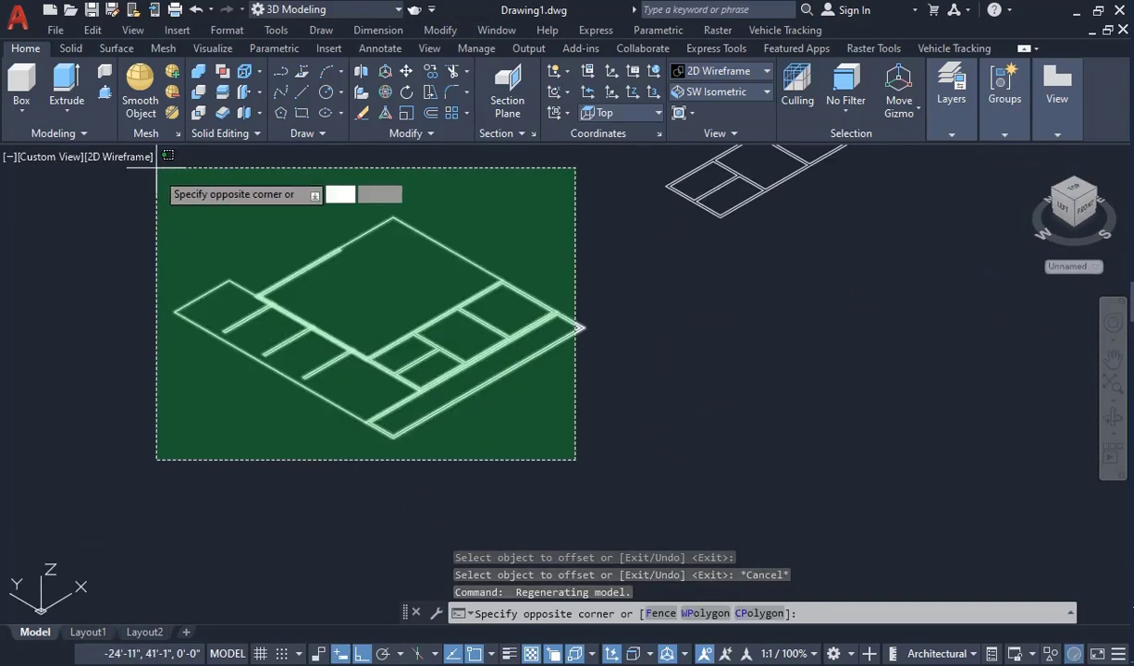
pyautogui.click(172, 192)
pyautogui.click(387, 93)
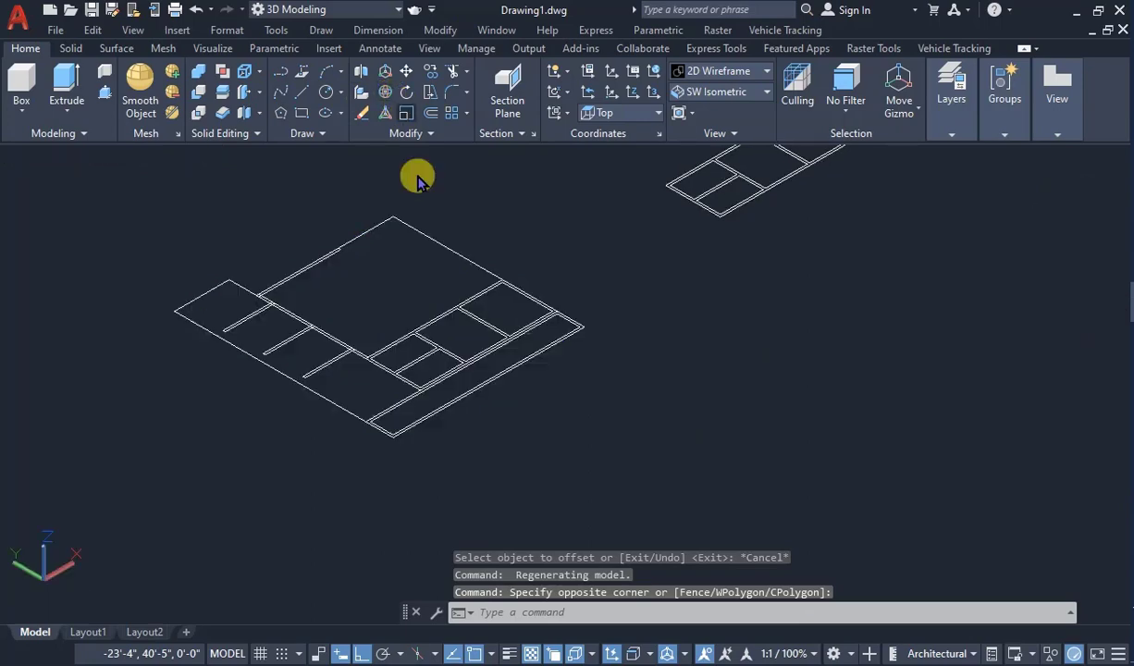
pyautogui.click(355, 293)
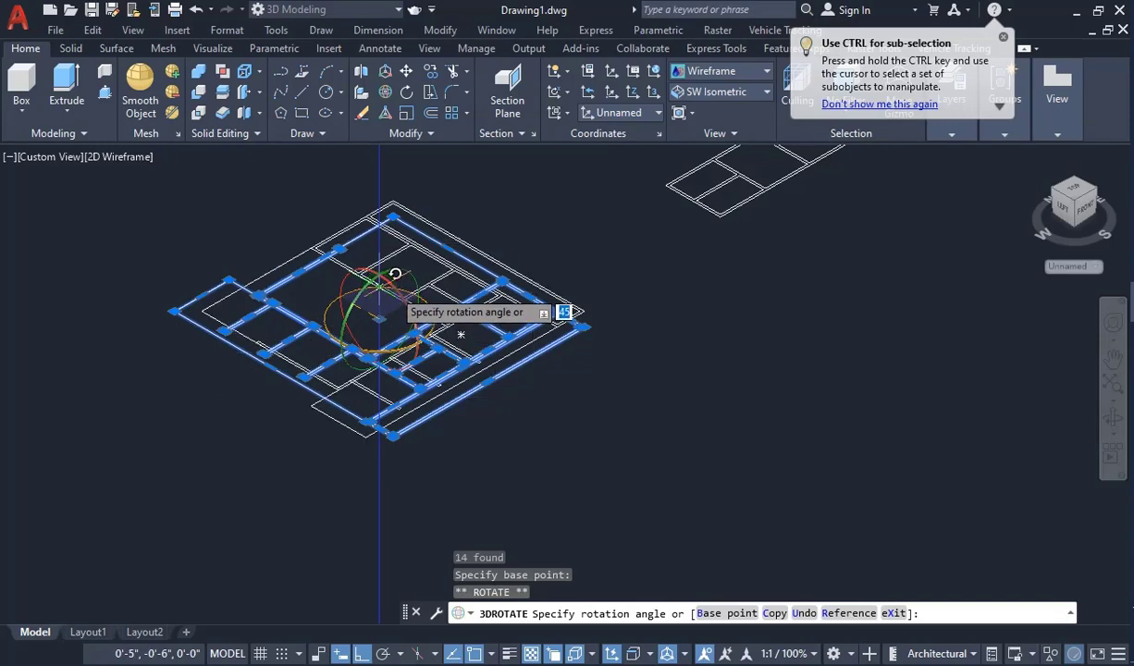
pyautogui.press('Escape')
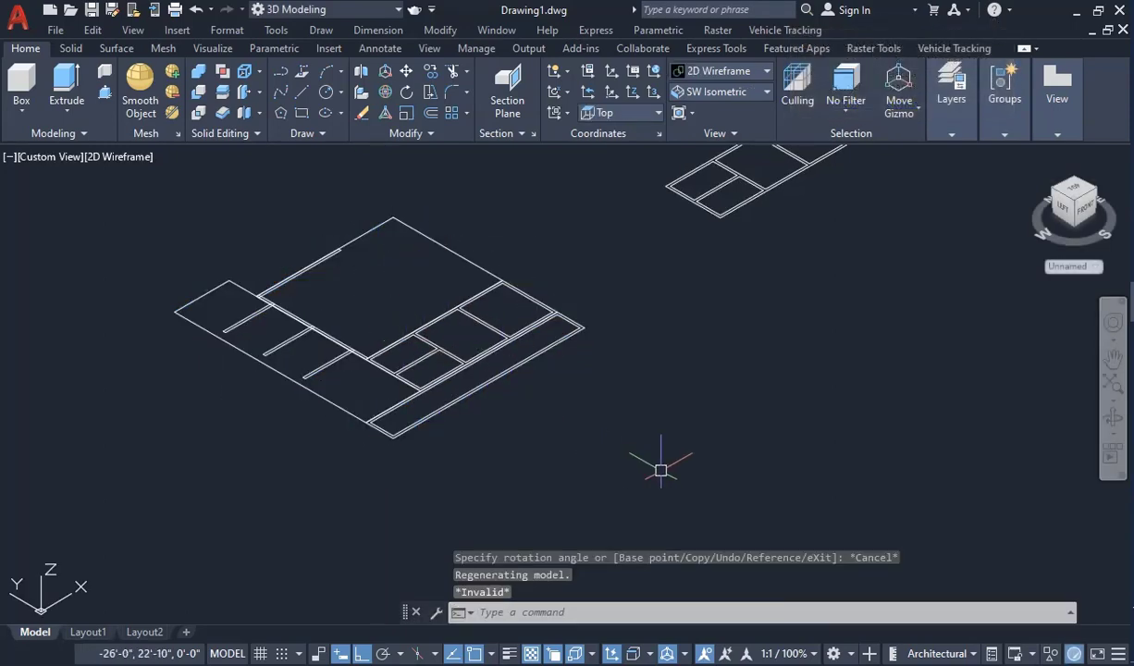
# Step: Rotate the whole shelving plan about the X axis with 3D Rotate so that it stands upright
pyautogui.click(567, 450)
pyautogui.click(155, 205)
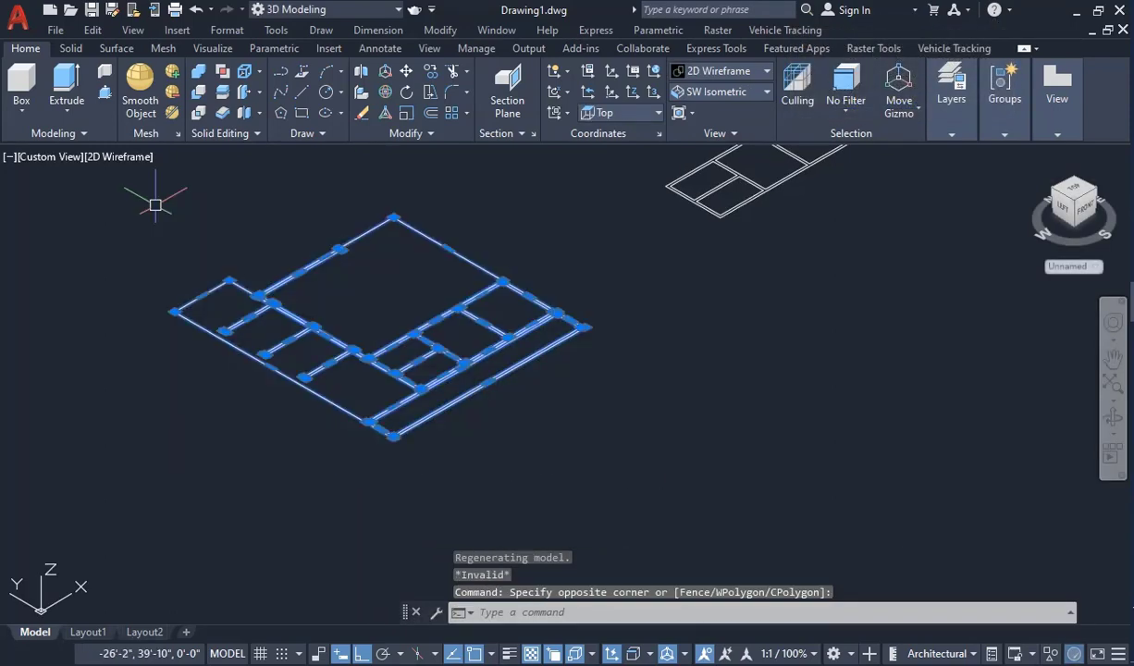
pyautogui.click(385, 91)
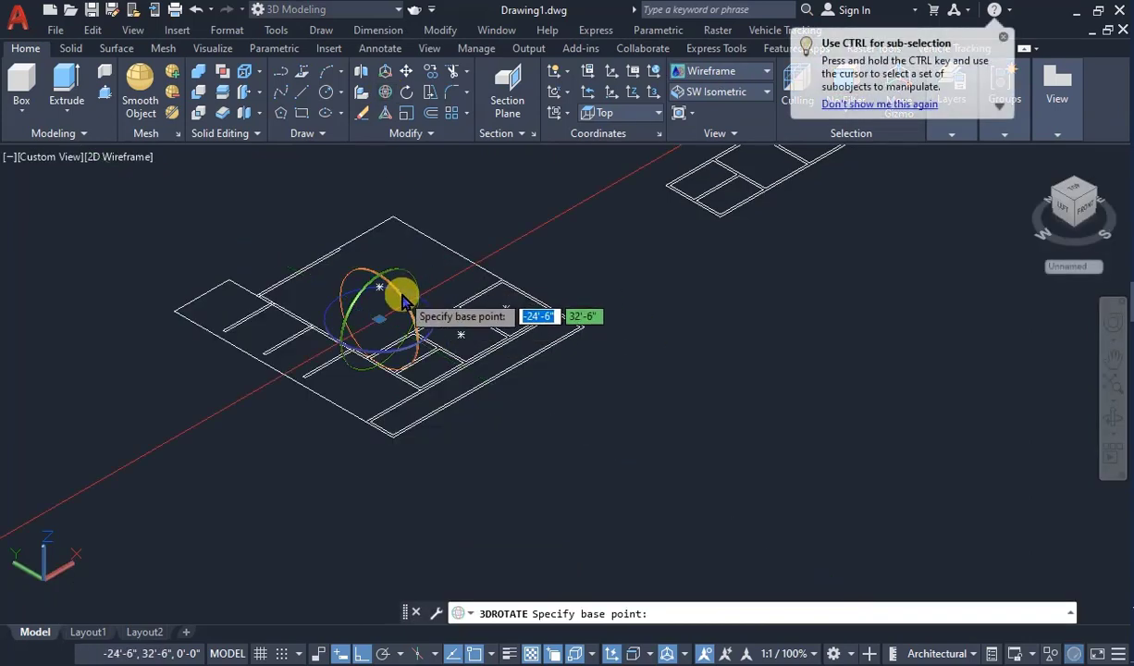
pyautogui.click(380, 321)
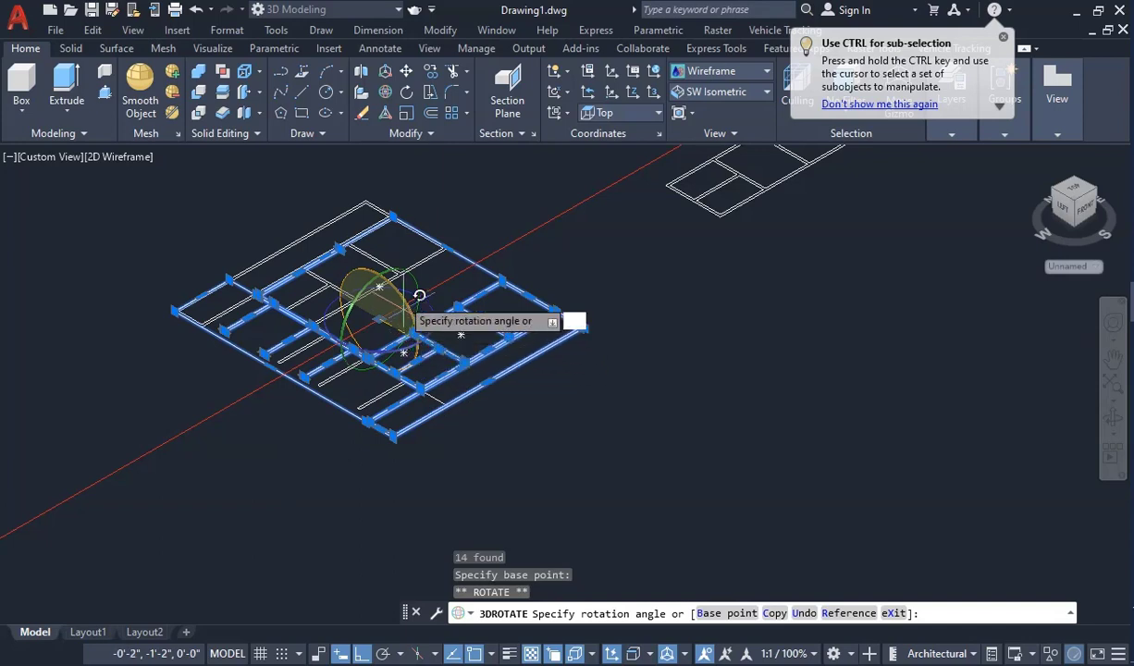
pyautogui.click(385, 185)
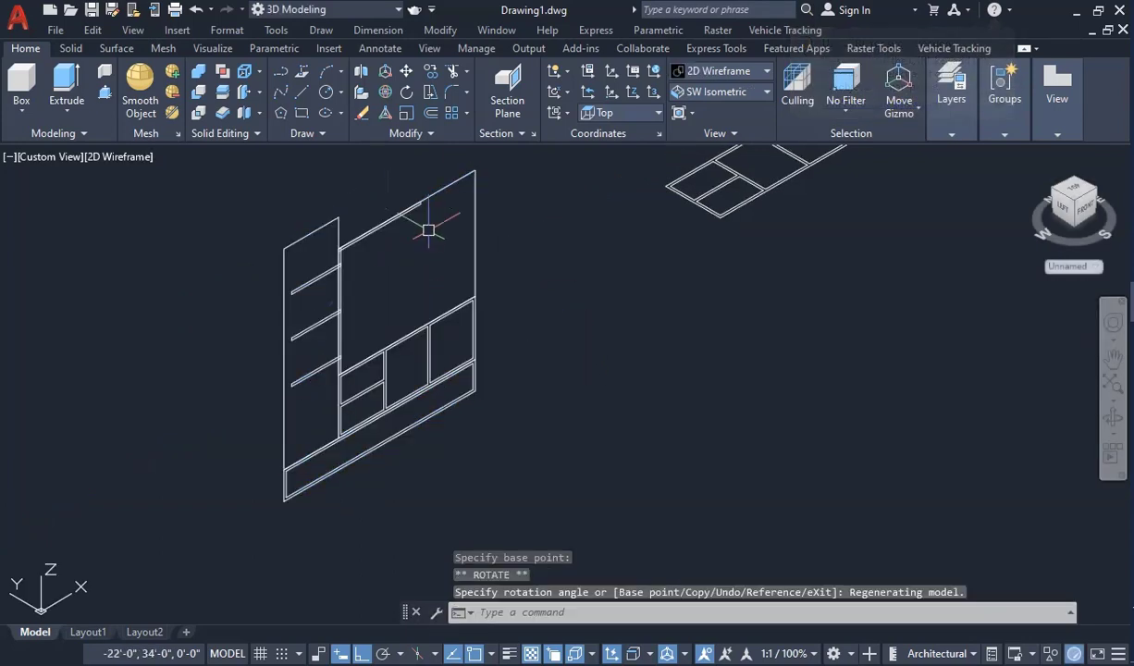
# Step: Rotate the copied bay section 90° about the X axis with 3D Rotate so that it stands upright
pyautogui.click(694, 293)
pyautogui.click(488, 141)
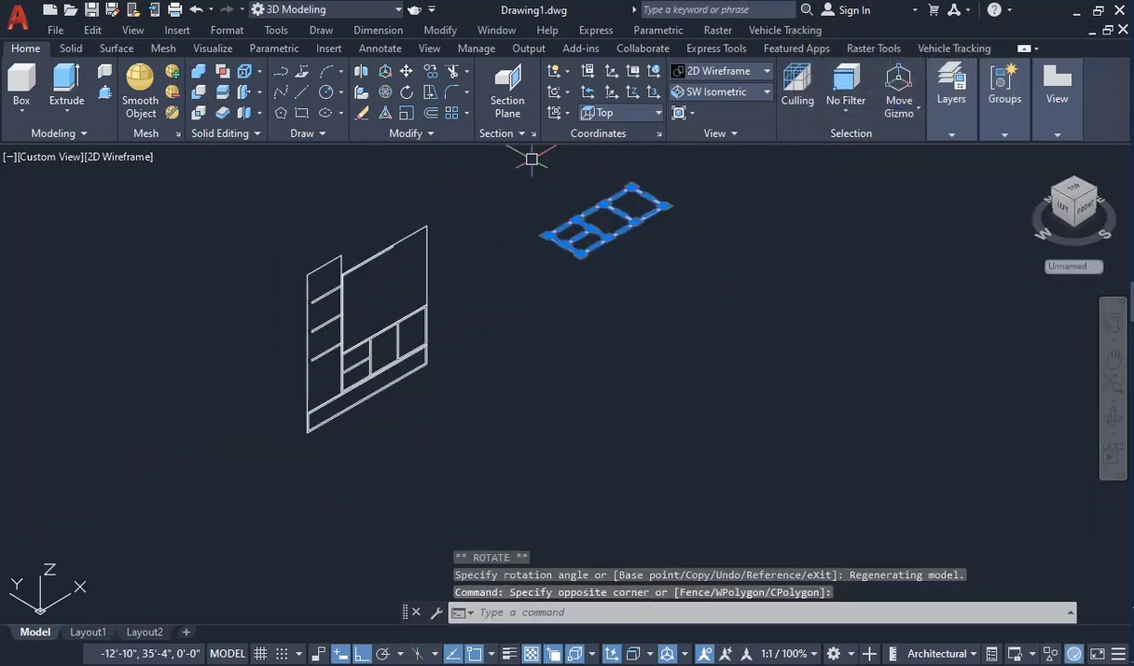
pyautogui.click(385, 93)
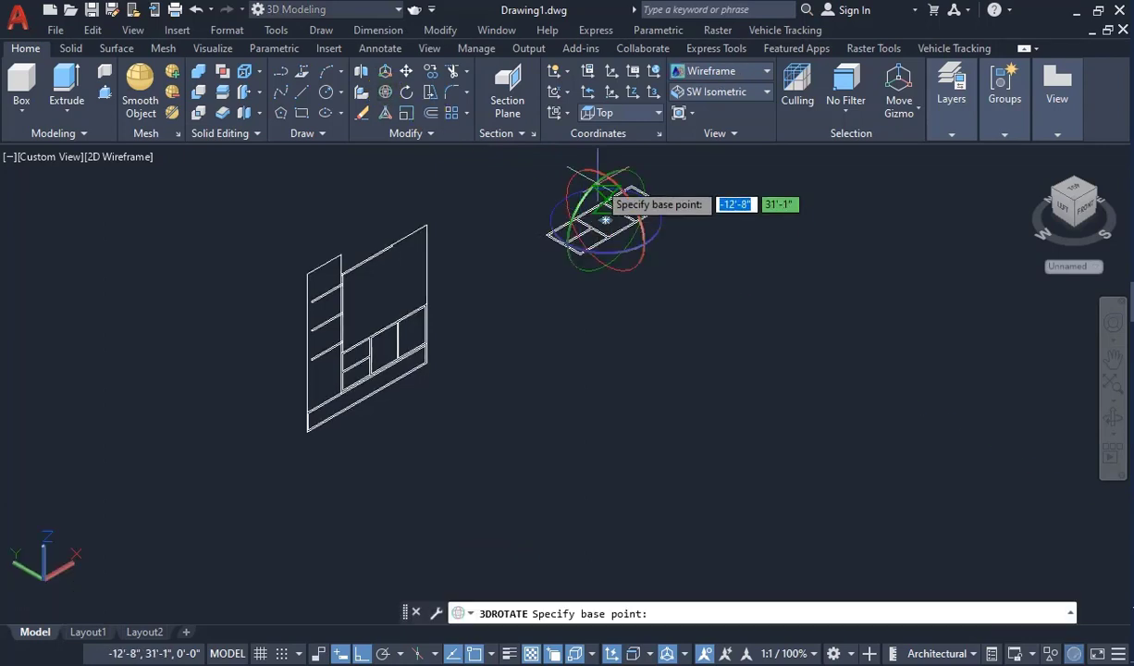
pyautogui.click(553, 205)
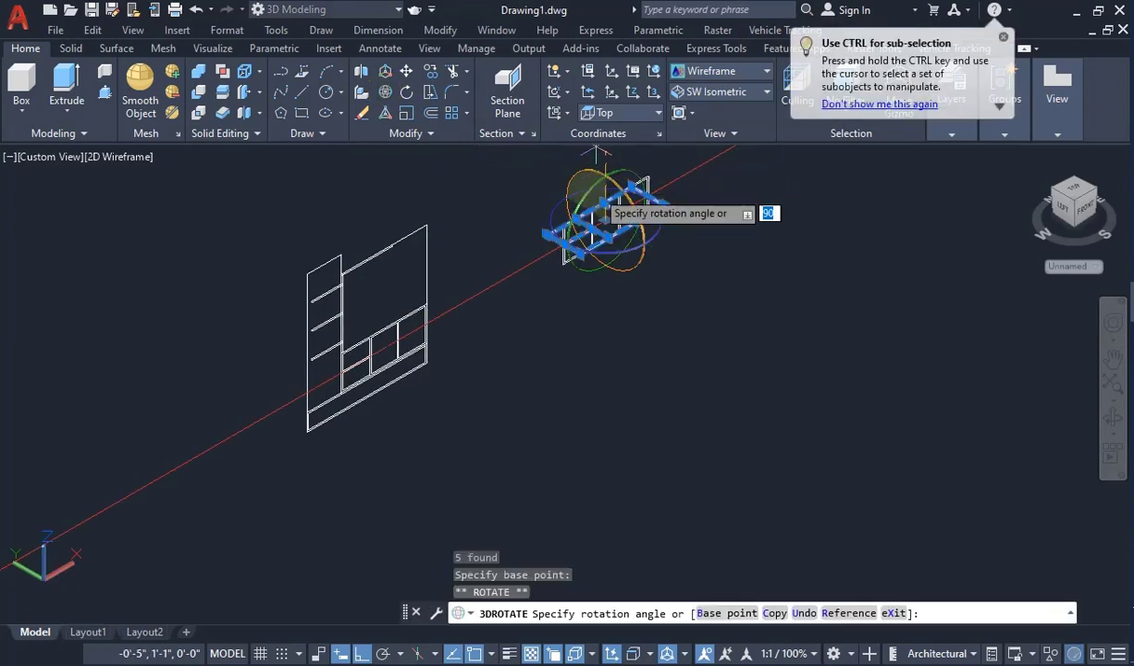
pyautogui.click(625, 319)
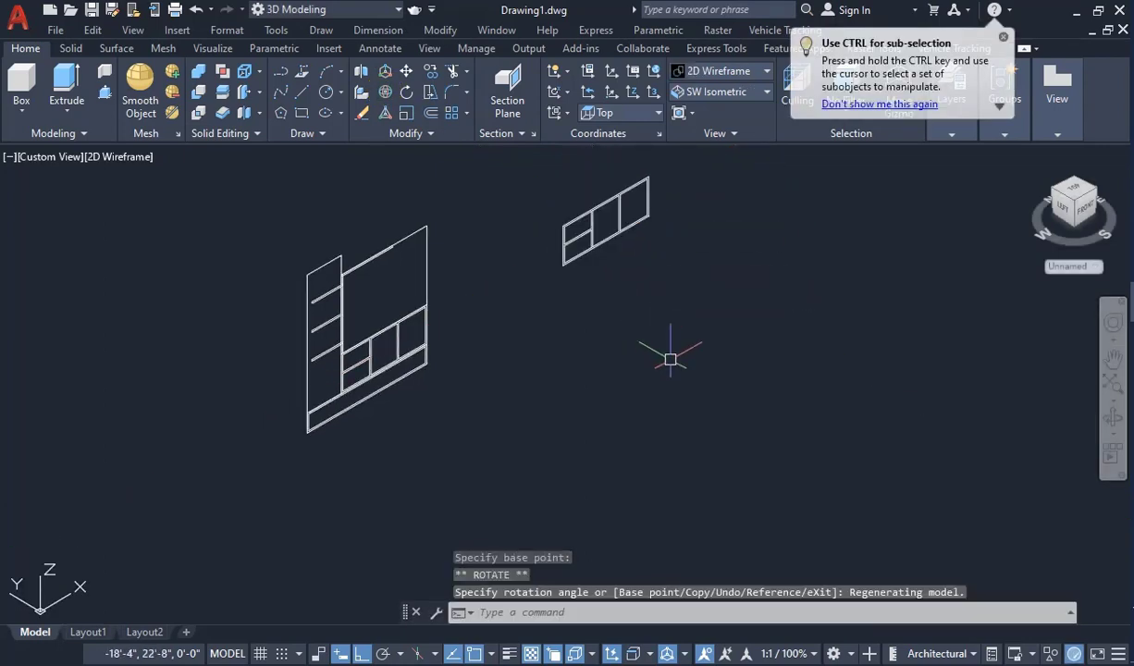
pyautogui.press('Escape')
pyautogui.scroll(-2, 511, 370)
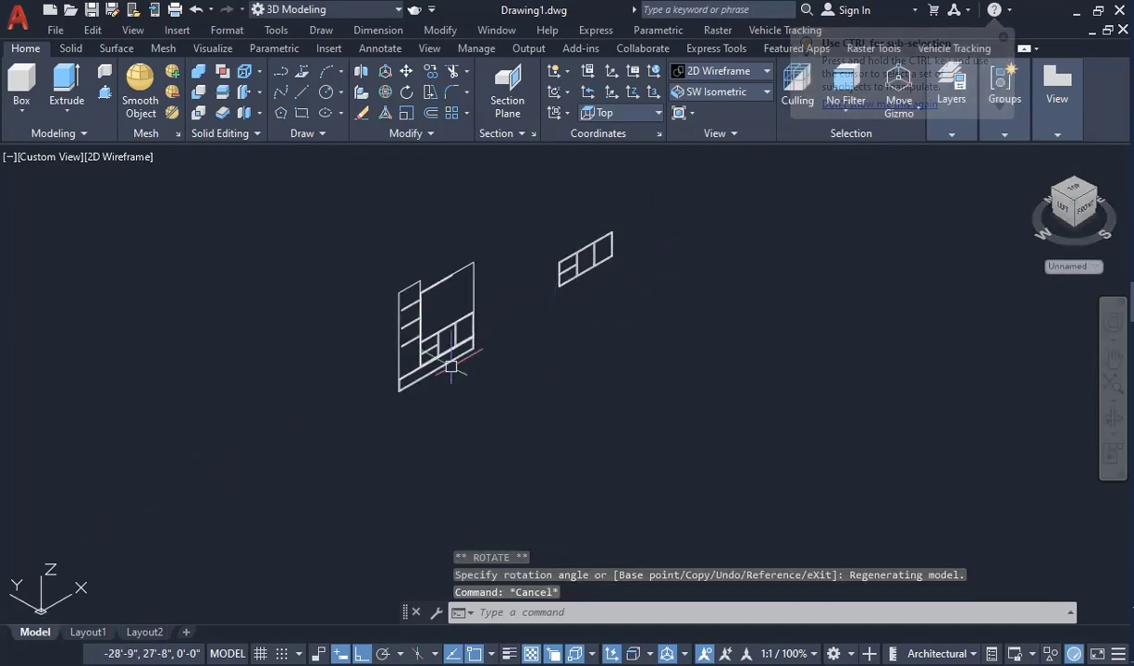
pyautogui.scroll(5, 511, 377)
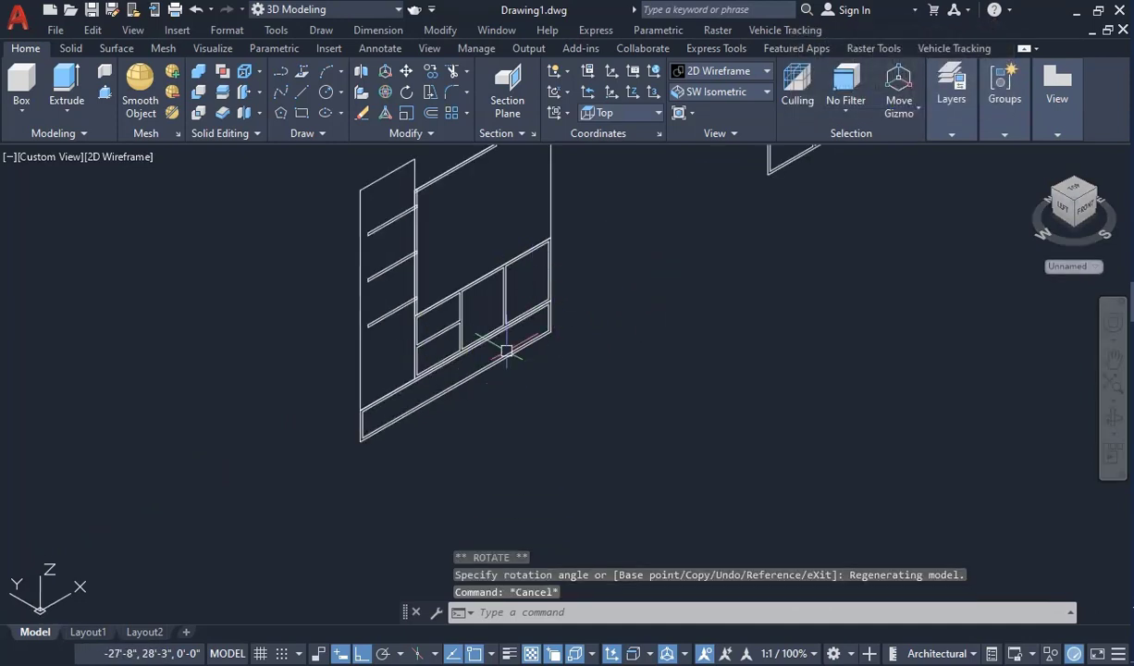
pyautogui.scroll(-2, 312, 324)
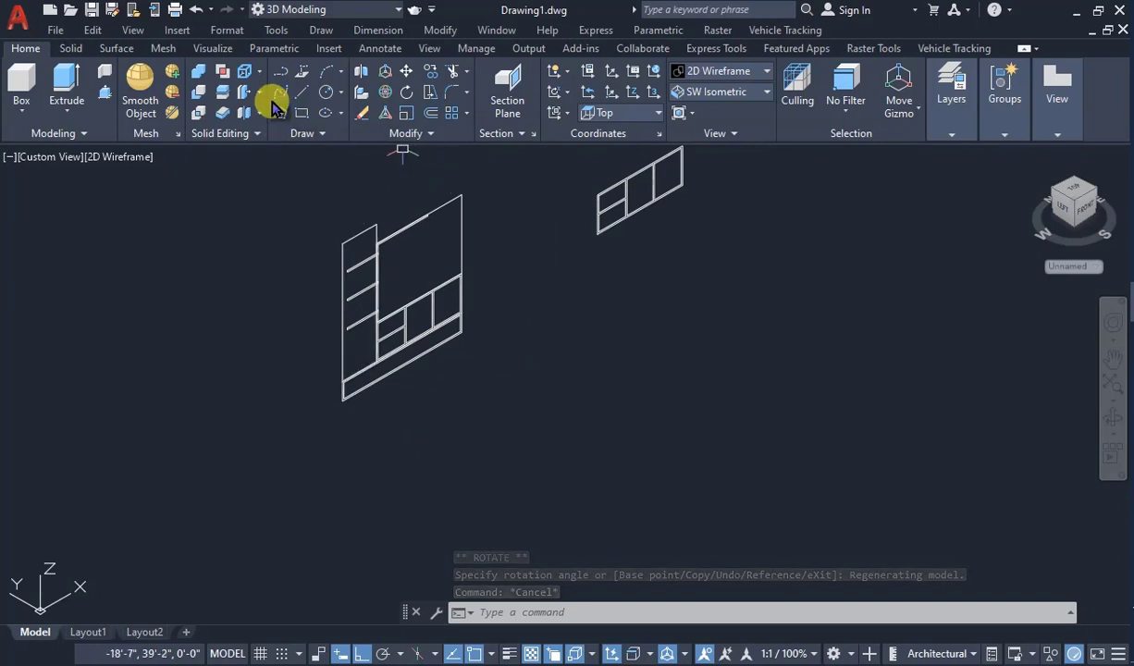
pyautogui.click(106, 93)
pyautogui.scroll(3, 380, 324)
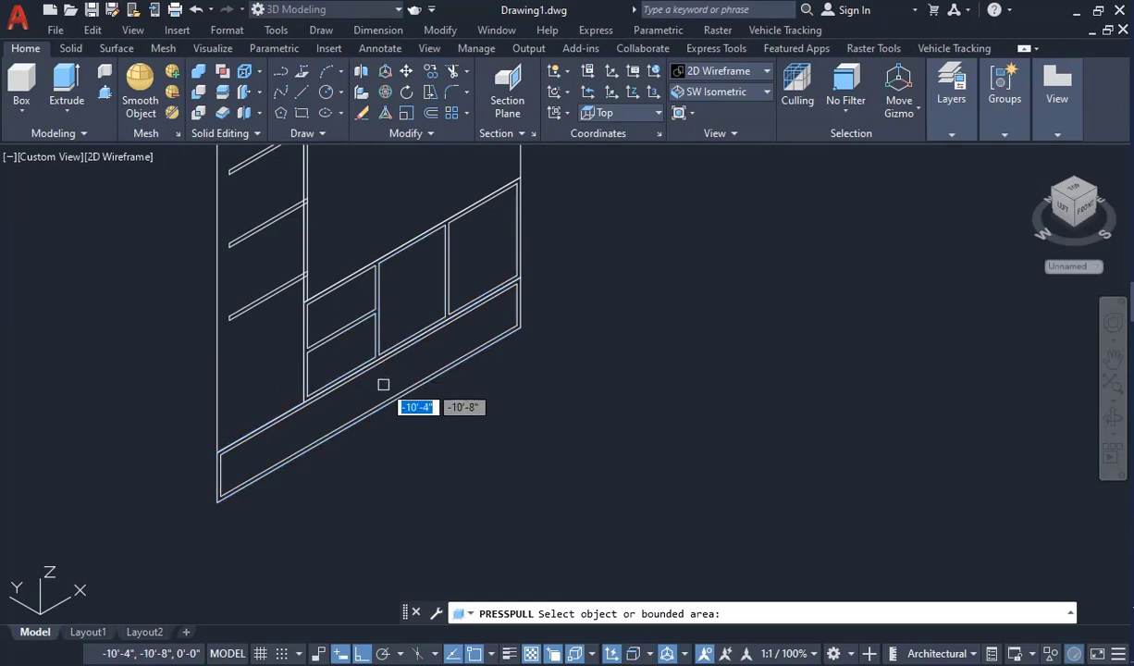
pyautogui.click(378, 359)
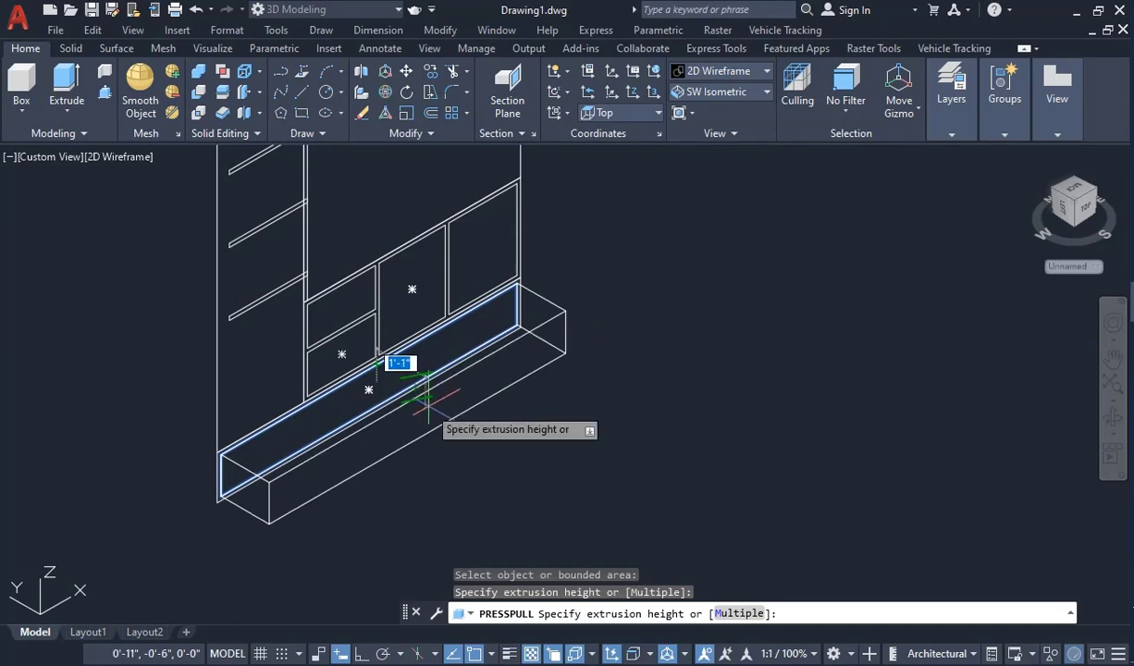
pyautogui.press('Escape')
# Step: Copy the base's outer and inner rectangles straight out to the empty space in front of the unit
pyautogui.scroll(3, 223, 387)
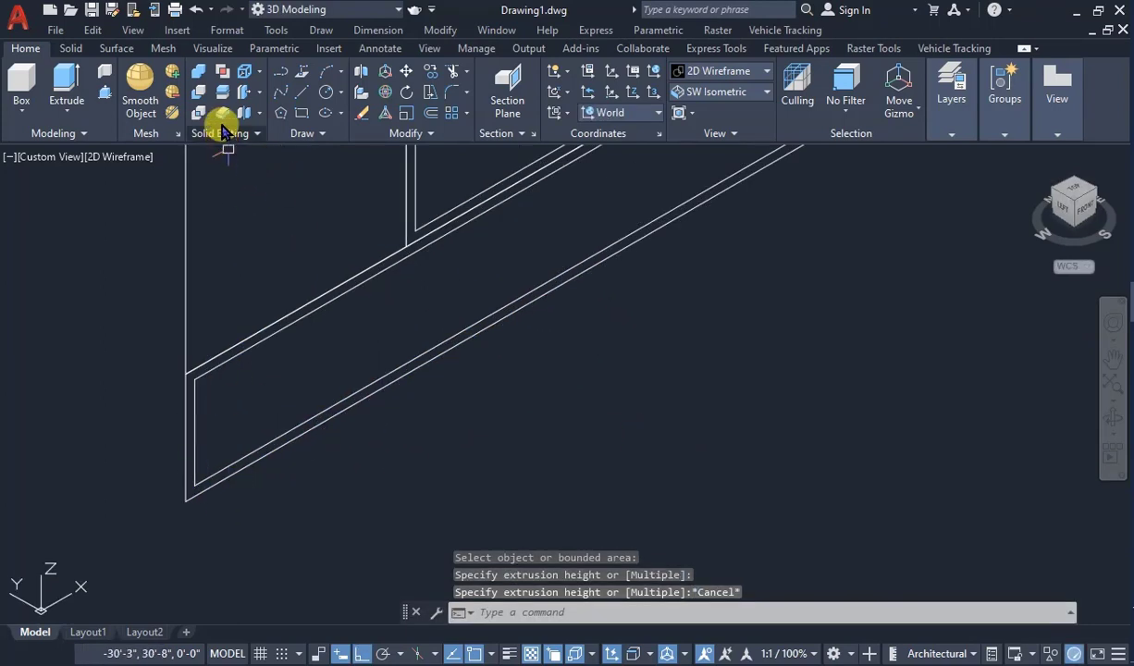
pyautogui.scroll(-2, 299, 286)
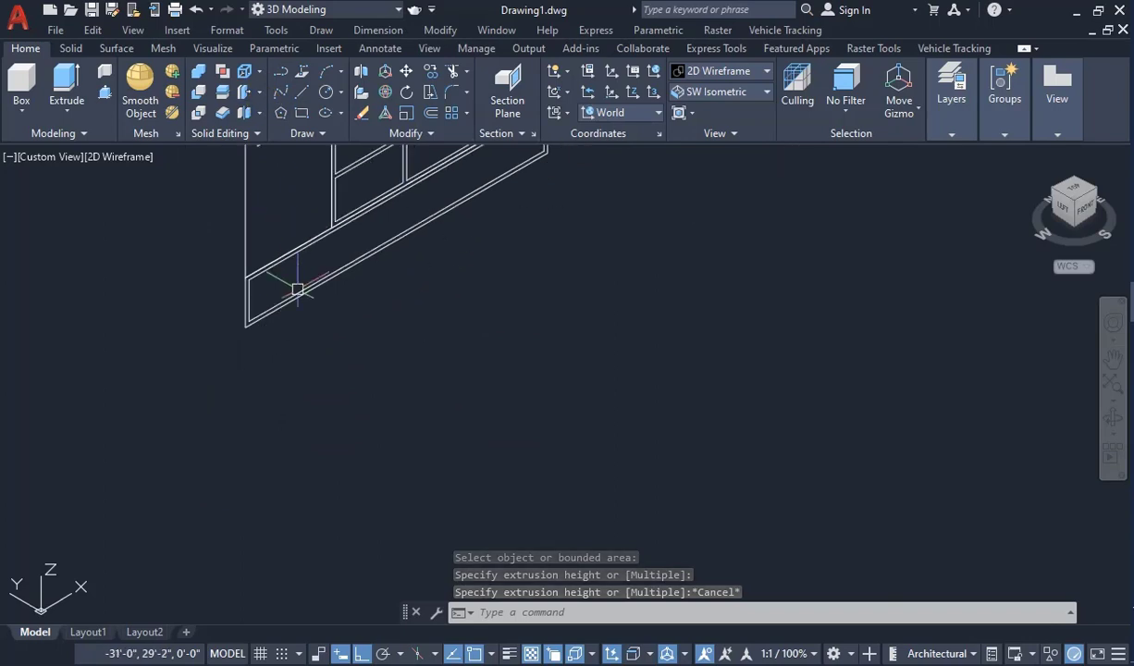
pyautogui.scroll(2, 250, 313)
pyautogui.click(226, 328)
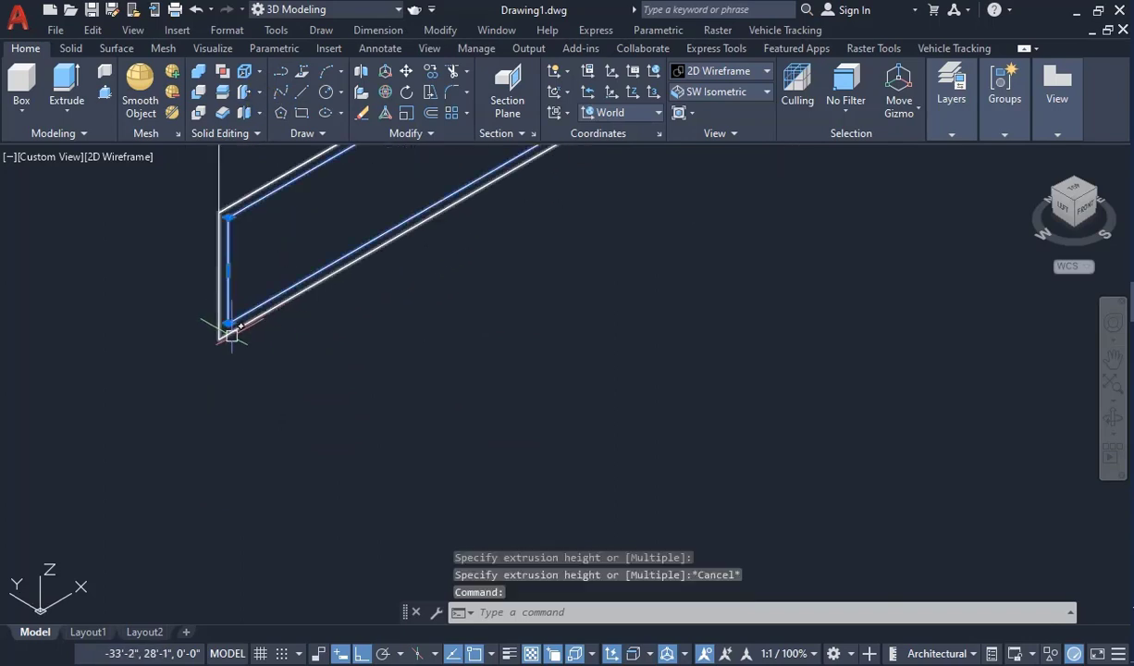
pyautogui.click(226, 339)
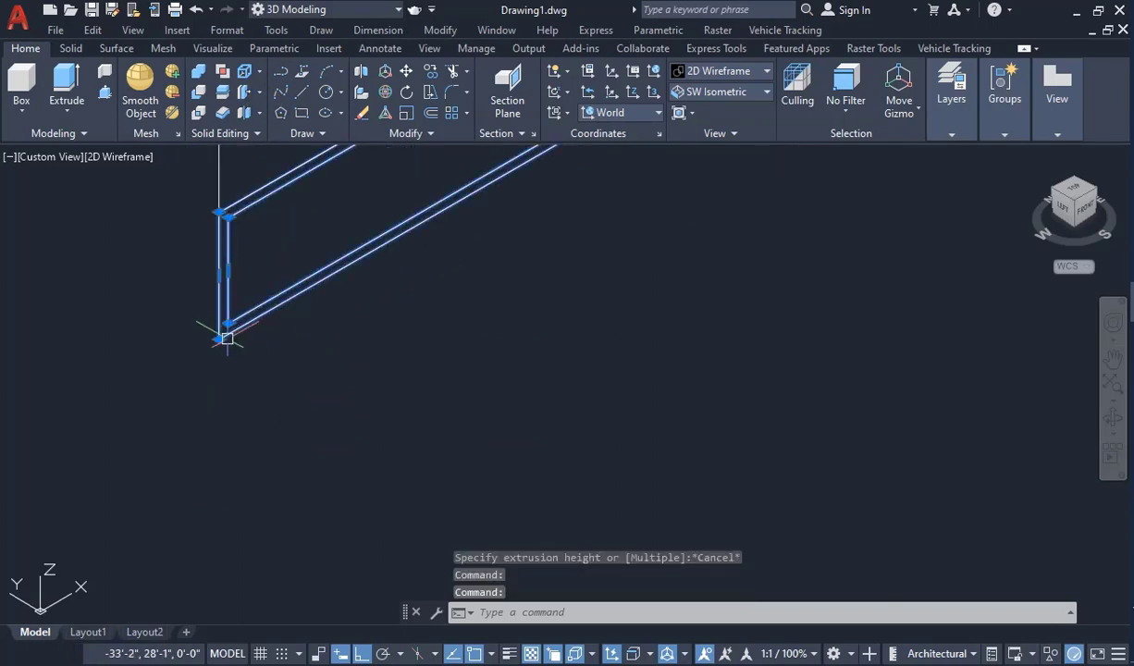
pyautogui.click(432, 74)
pyautogui.click(219, 336)
pyautogui.scroll(-3, 219, 337)
pyautogui.moveTo(375, 361); pyautogui.dragTo(556, 370, button='middle')
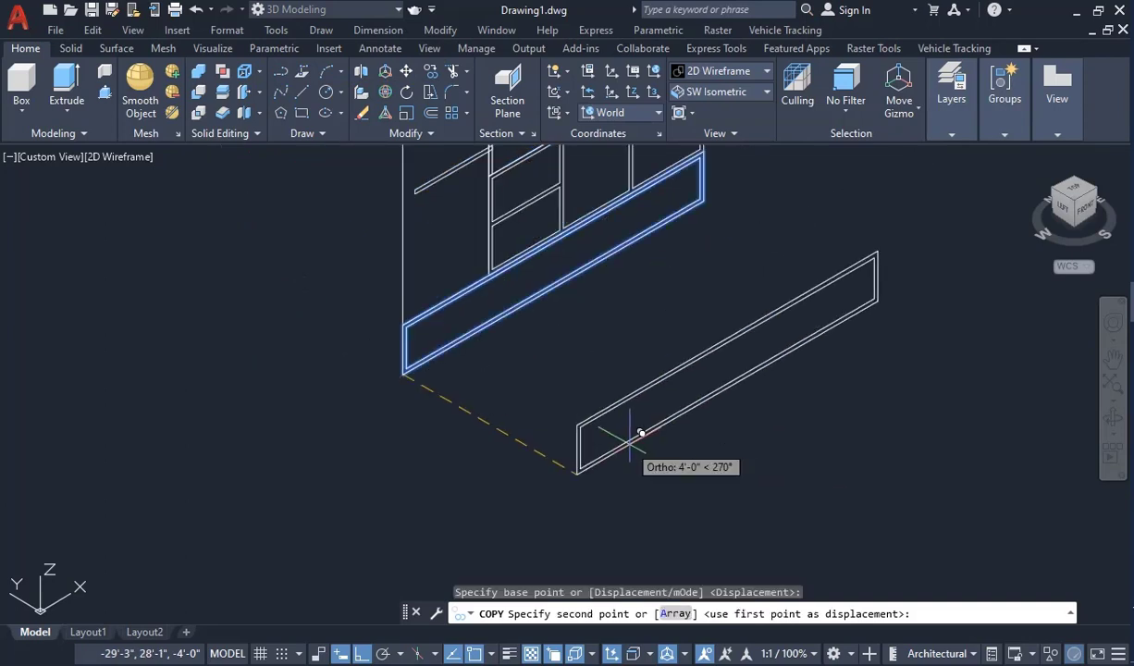
pyautogui.click(684, 450)
pyautogui.press('Escape')
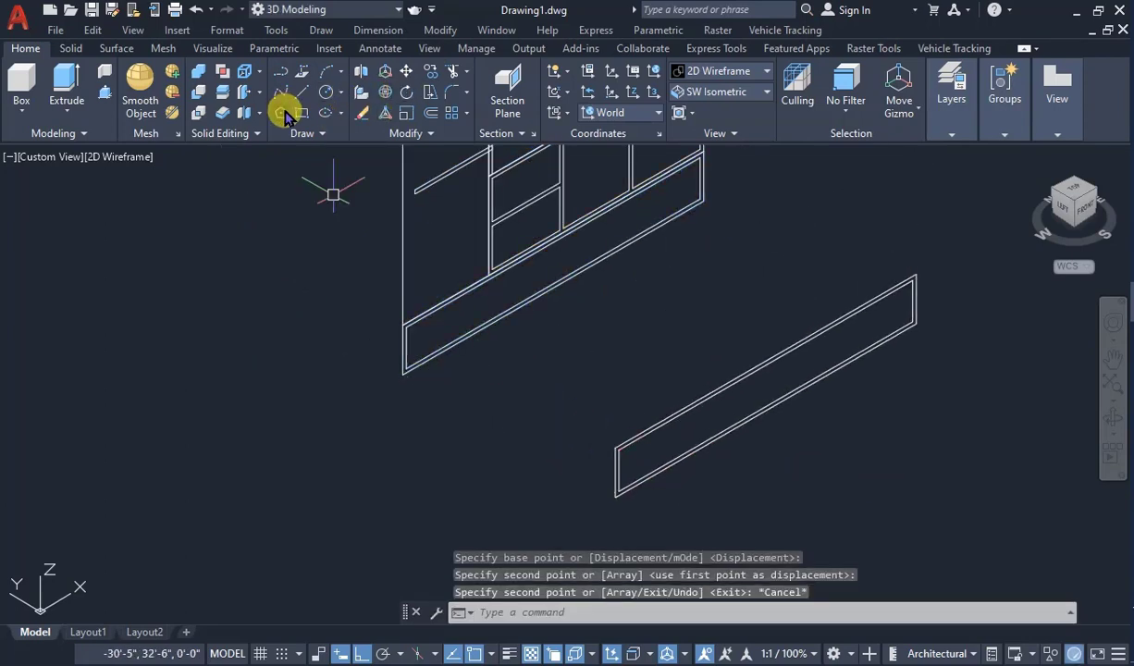
# Step: Try press-pulling the base's outer rectangle forward by 1.8", and undo the extrusion
pyautogui.click(104, 91)
pyautogui.scroll(3, 416, 351)
pyautogui.click(378, 316)
pyautogui.scroll(-2, 446, 380)
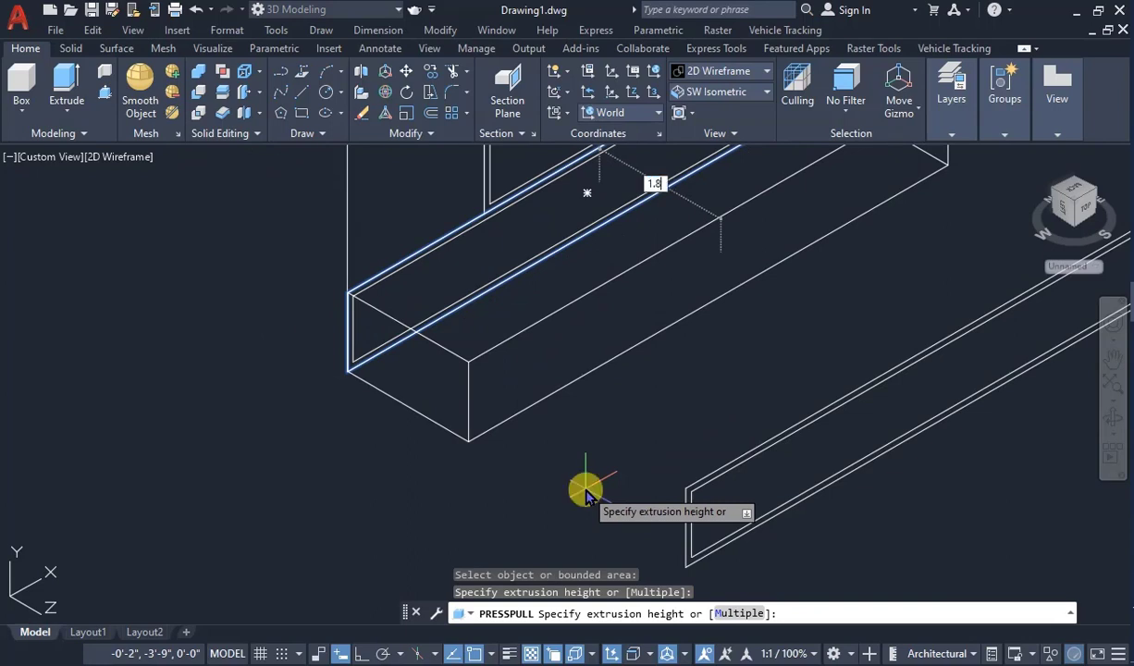
pyautogui.press('Return')
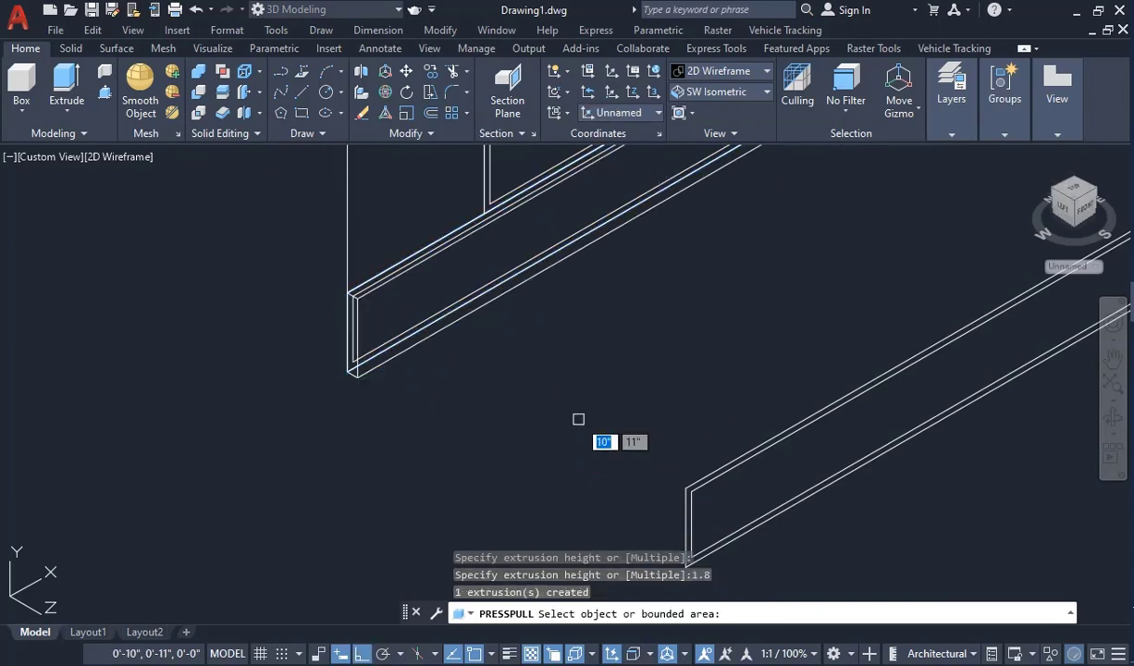
pyautogui.hotkey('ctrl', 'z')
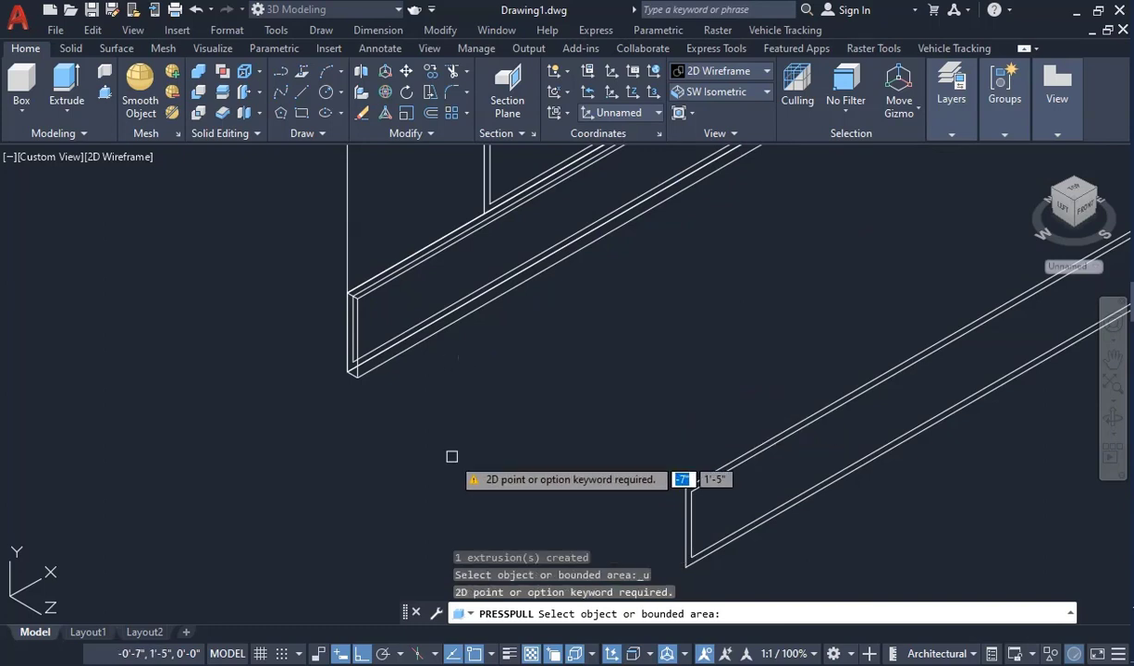
pyautogui.press('Escape')
pyautogui.hotkey('ctrl', 'z')
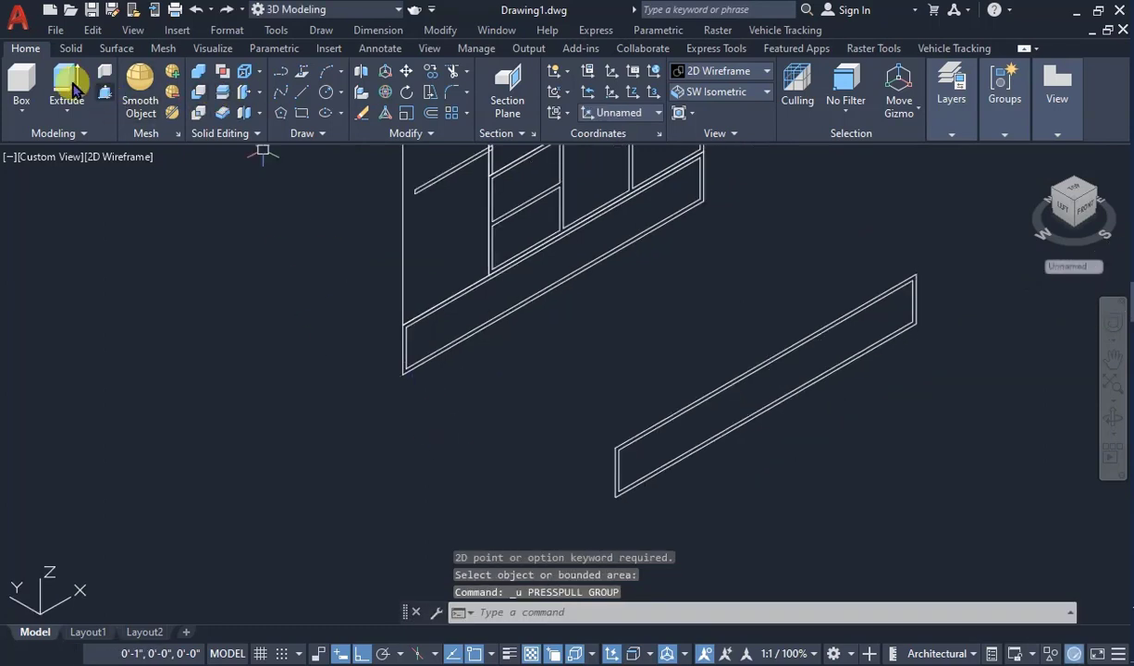
# Step: Press-pull the base's outer rectangle forward by 1.8'
pyautogui.click(100, 93)
pyautogui.scroll(5, 435, 356)
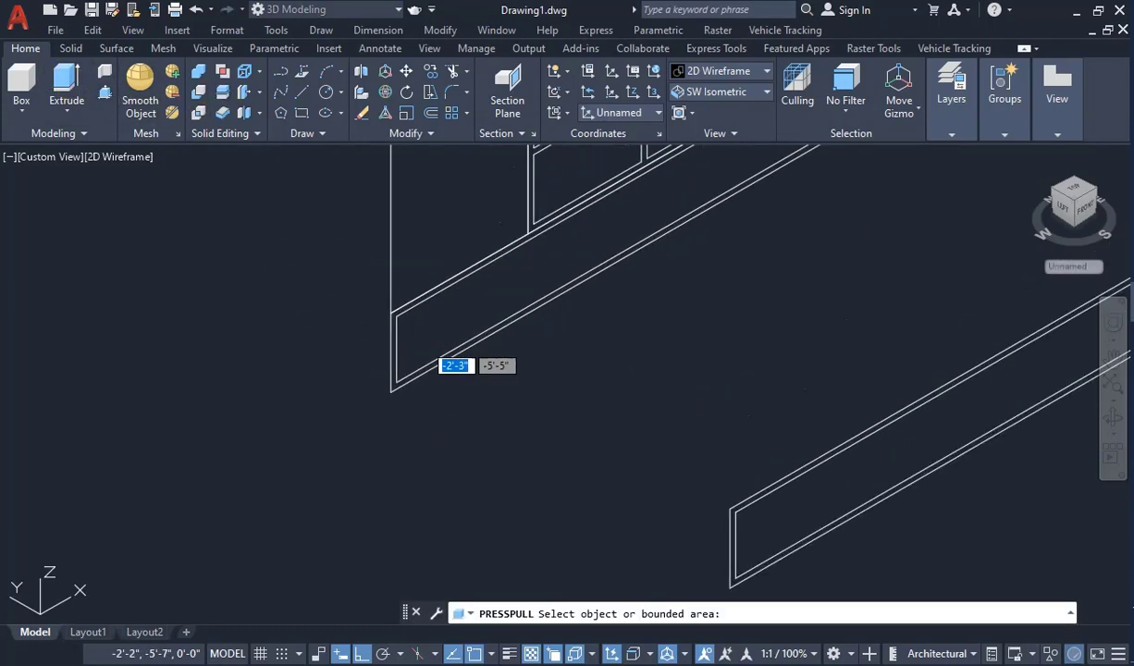
pyautogui.click(366, 341)
pyautogui.scroll(-5, 367, 354)
pyautogui.scroll(2, 398, 370)
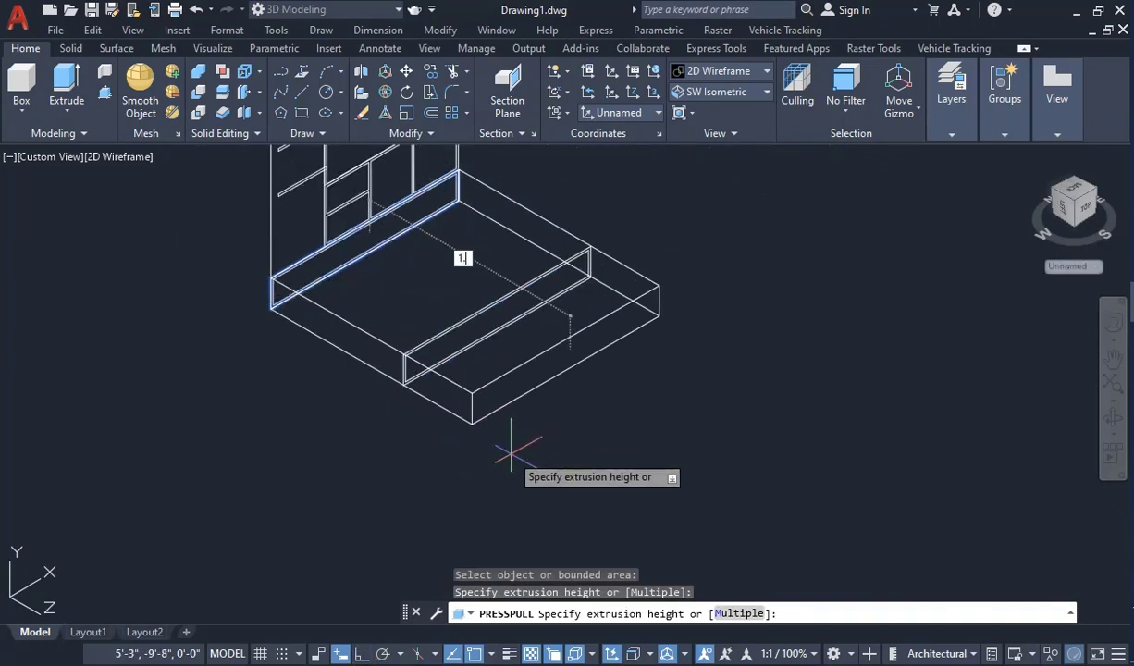
pyautogui.write("1.8'")
pyautogui.press('Return')
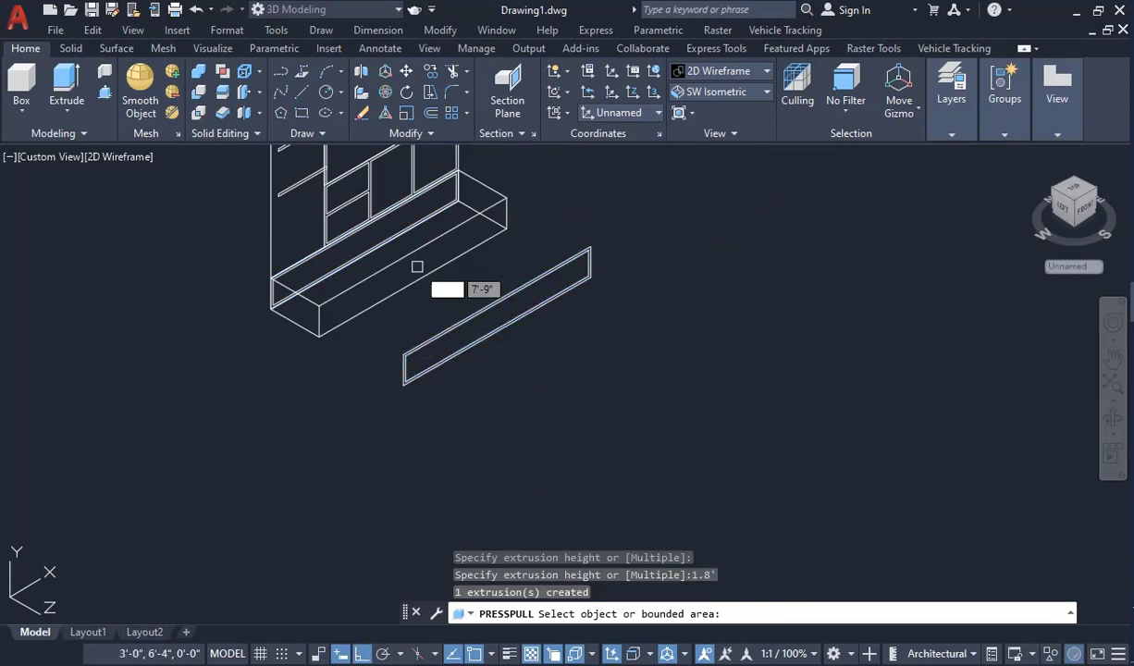
# Step: Press-pull the outer outline of the bay section above the base forward by 1.8'
pyautogui.scroll(2, 402, 239)
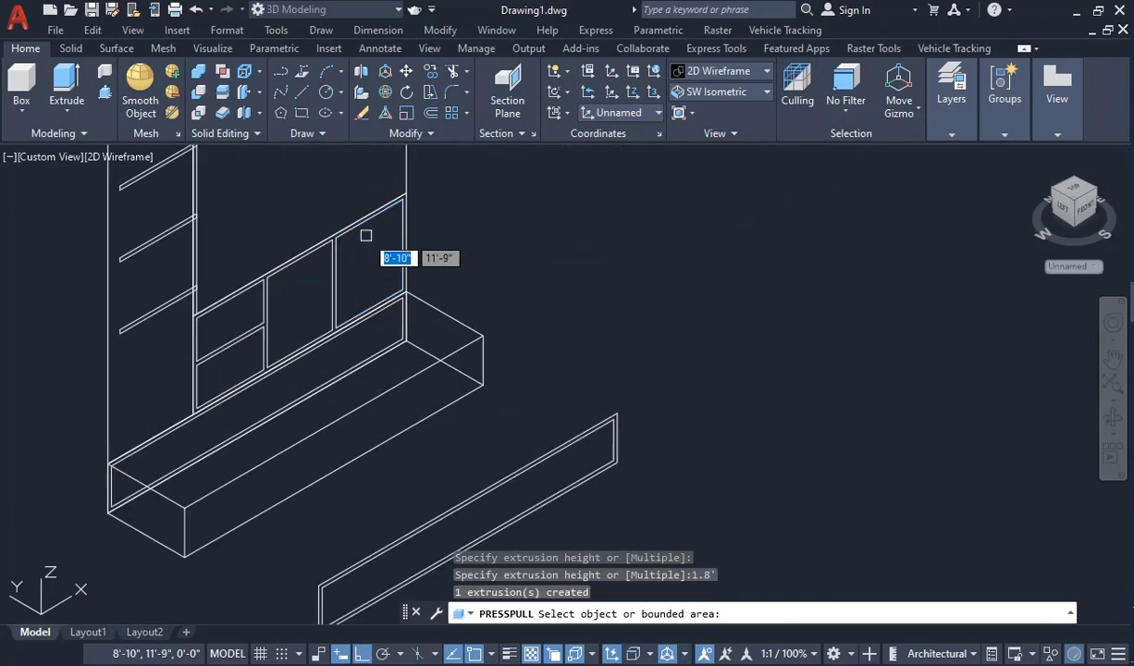
pyautogui.click(294, 269)
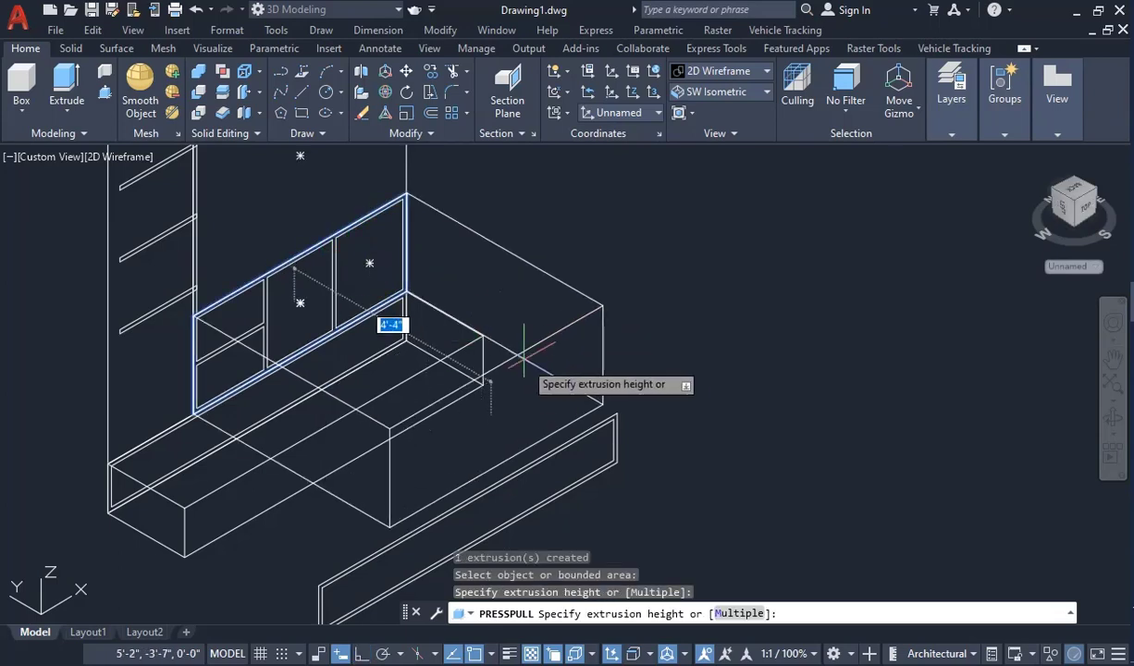
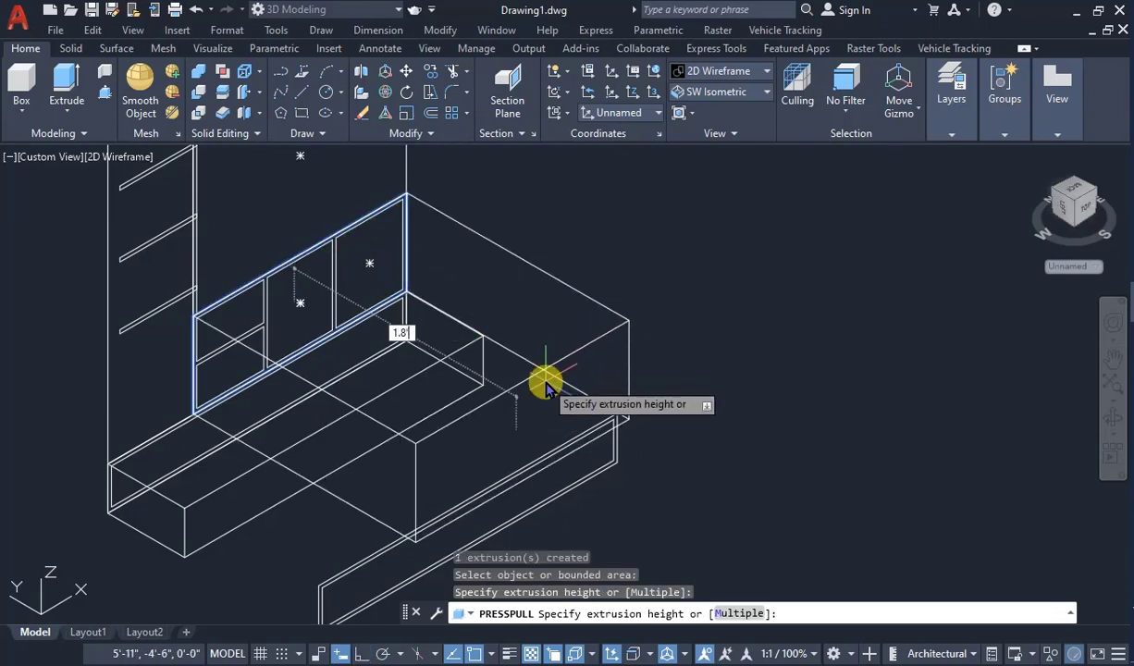
pyautogui.write("'")
pyautogui.press('Return')
pyautogui.scroll(-3, 264, 246)
pyautogui.write('1.8')
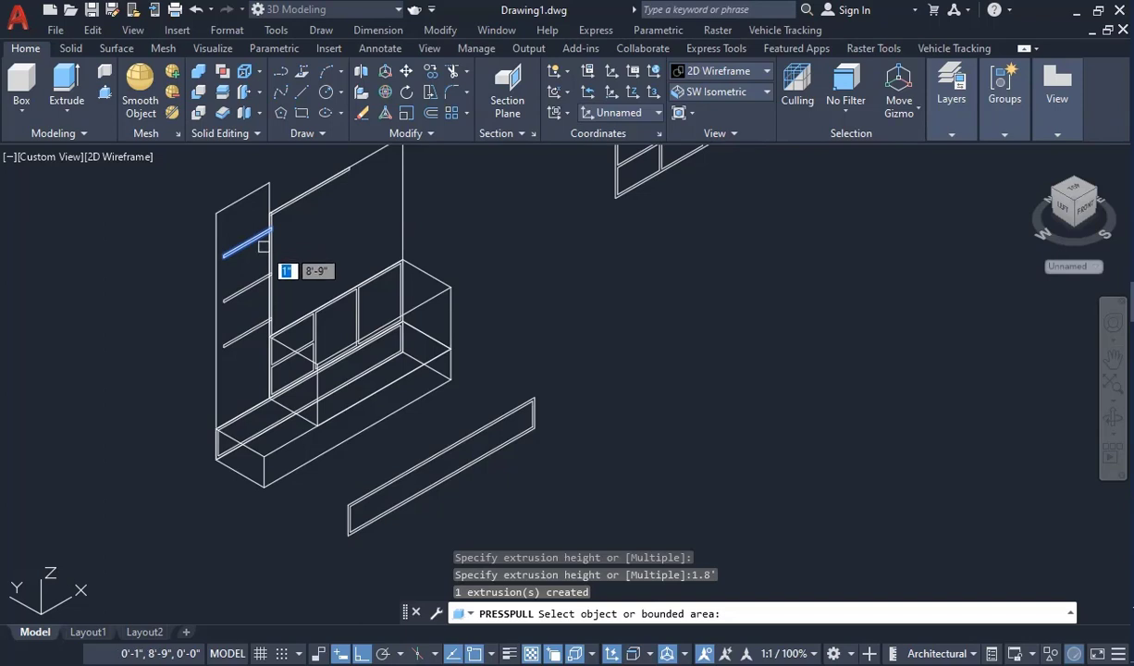
# Step: Press-pull the uppermost narrow shelf of the side column forward by 1.8'
pyautogui.click(248, 241)
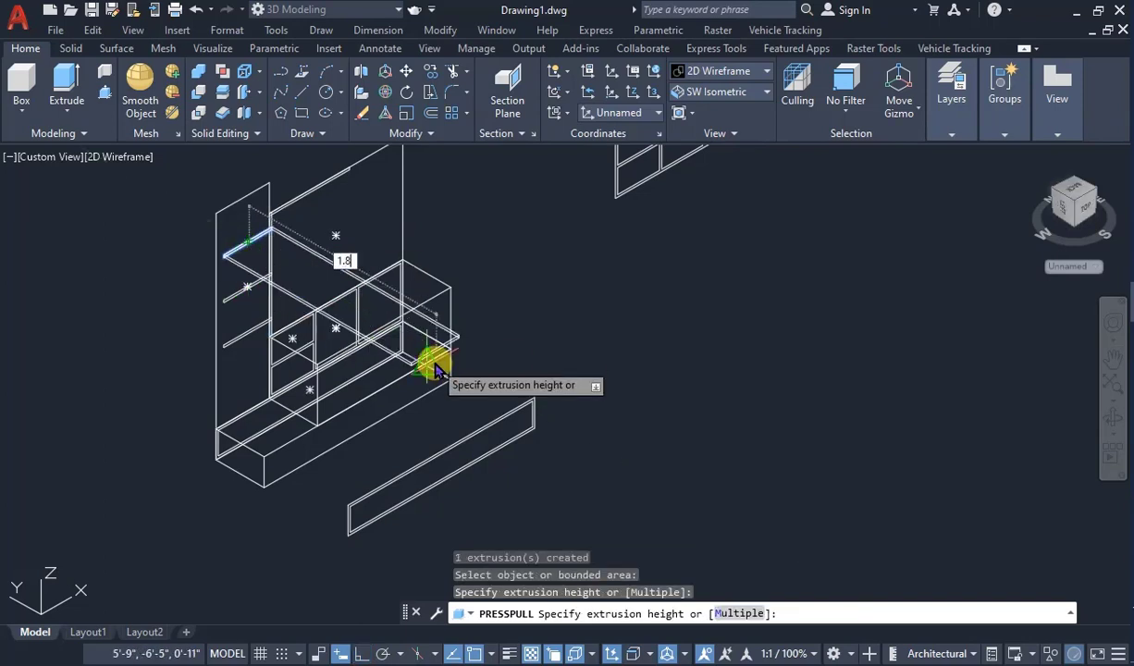
pyautogui.write("1.8'")
pyautogui.press('Return')
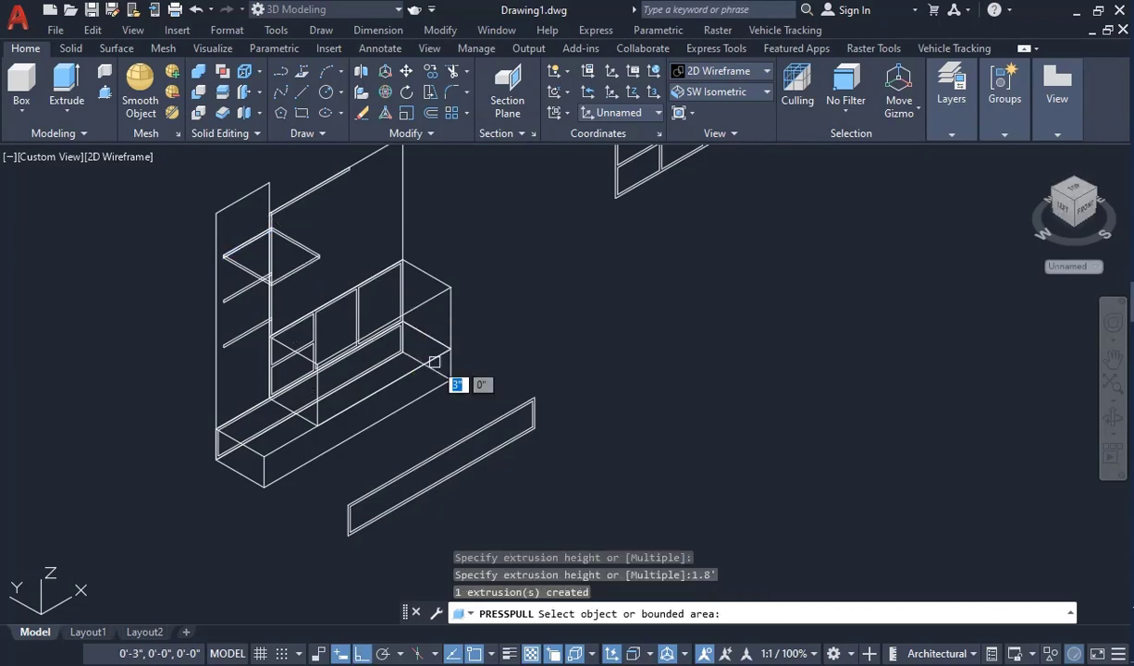
# Step: Press-pull the upper horizontal board above the bay section forward by 1.8'
pyautogui.press('Return')
pyautogui.click(107, 83)
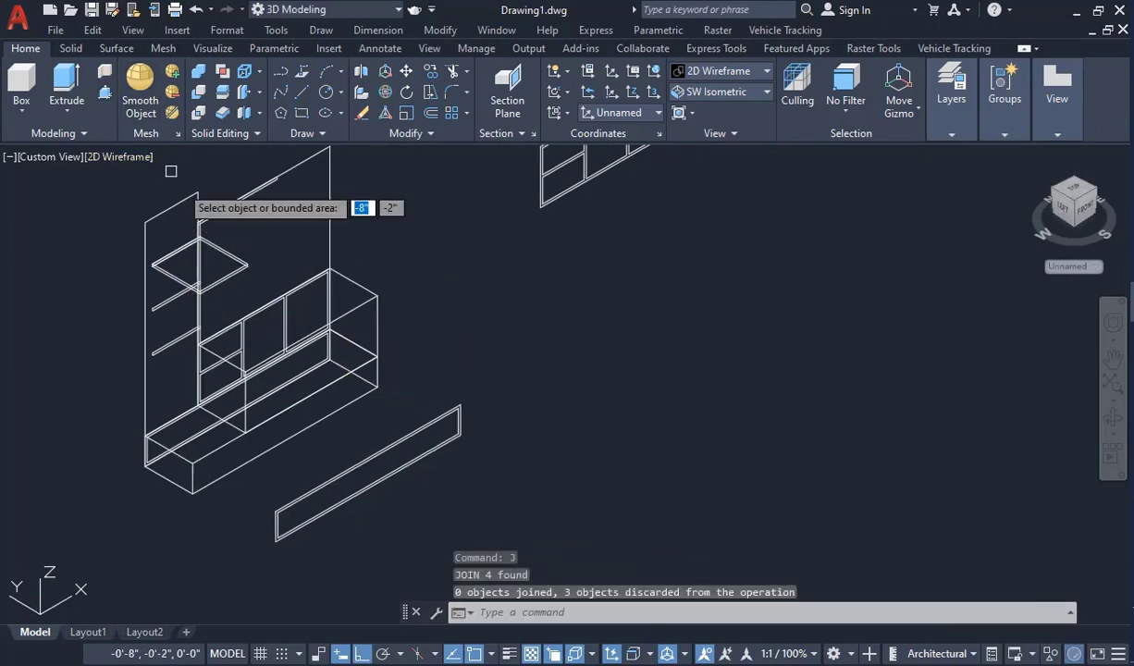
pyautogui.scroll(4, 217, 218)
pyautogui.click(203, 217)
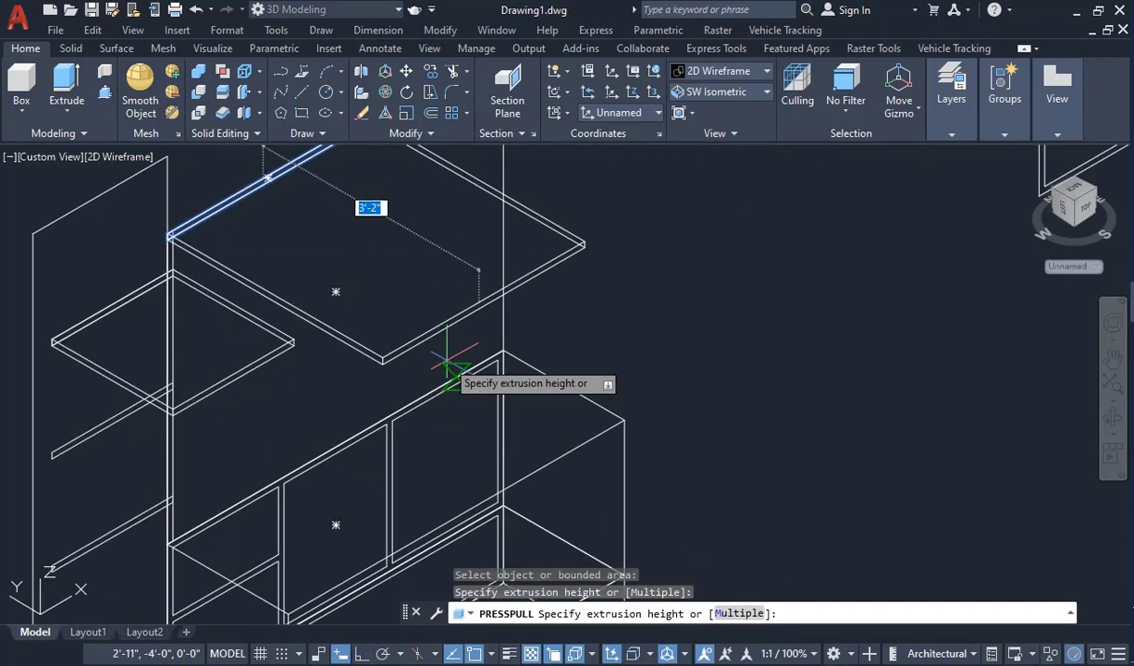
pyautogui.write("1'8")
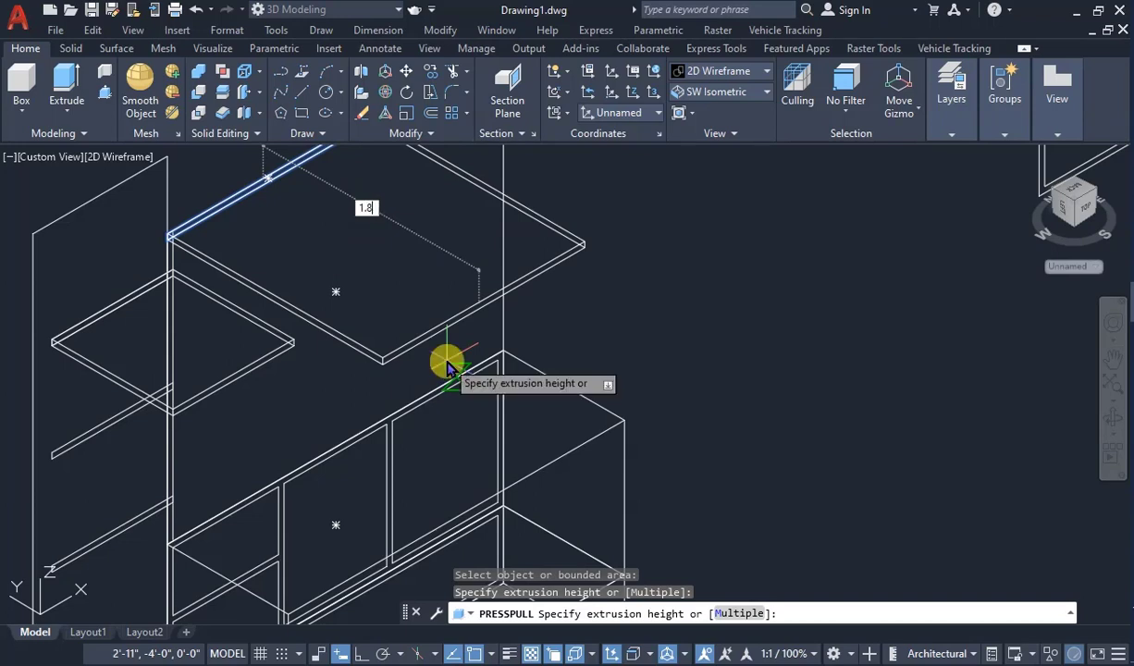
pyautogui.press('Return')
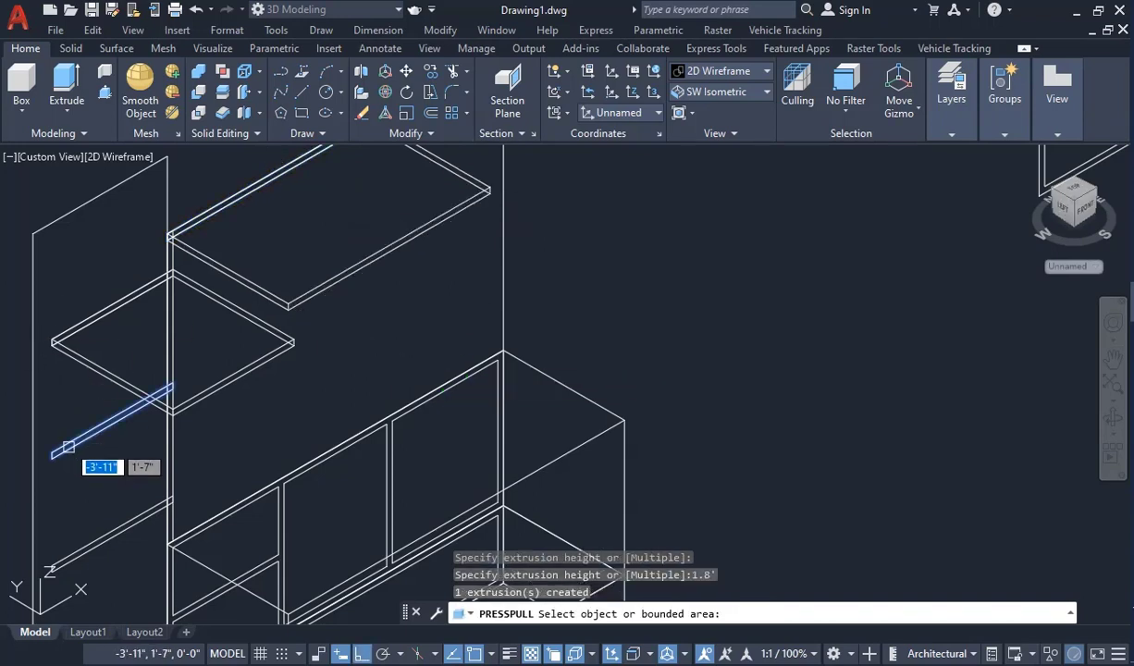
# Step: Press-pull the side column's middle and lowest shelves and the tall vertical divider beside them forward by 1.8'
pyautogui.click(67, 444)
pyautogui.write('1')
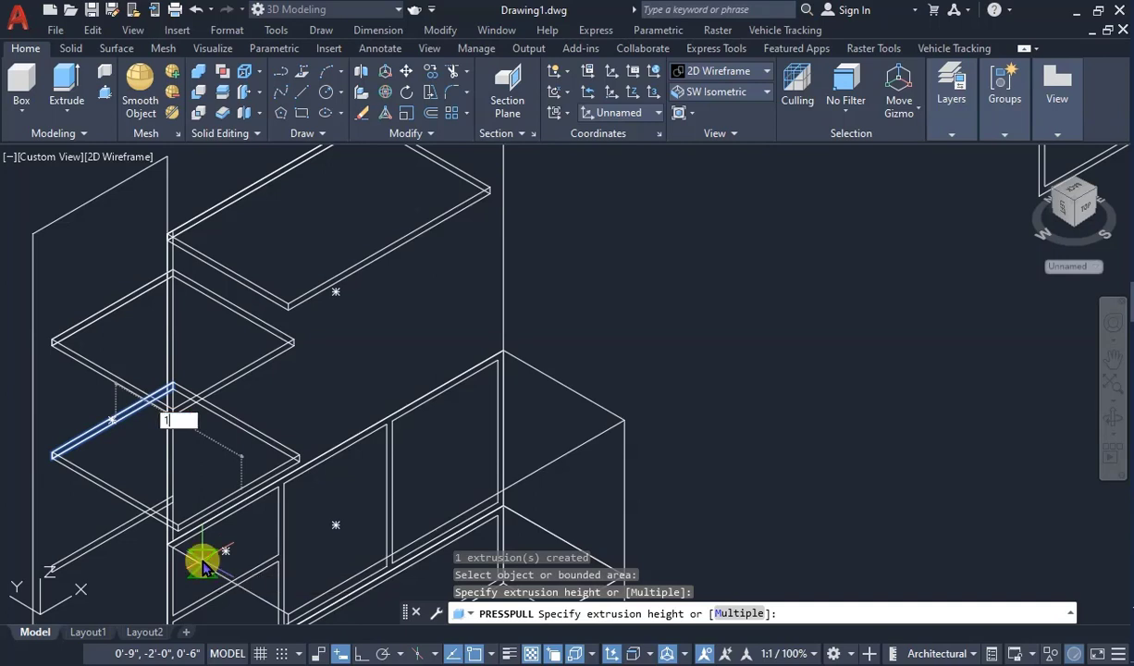
pyautogui.write(".8'")
pyautogui.press('Return')
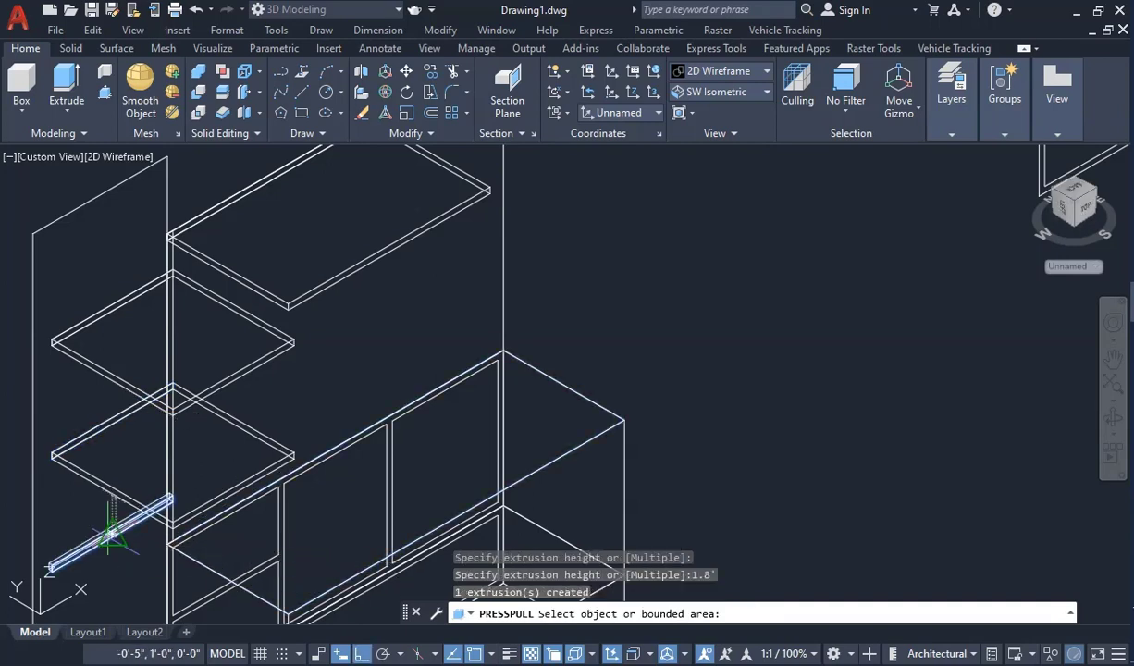
pyautogui.click(112, 534)
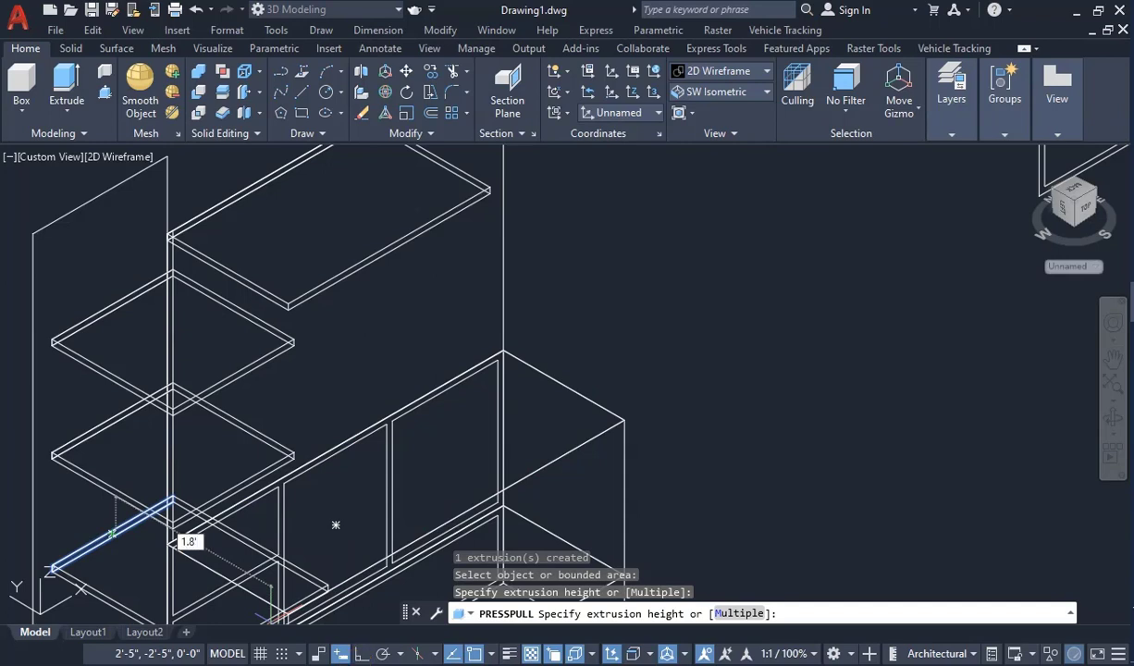
pyautogui.press('Return')
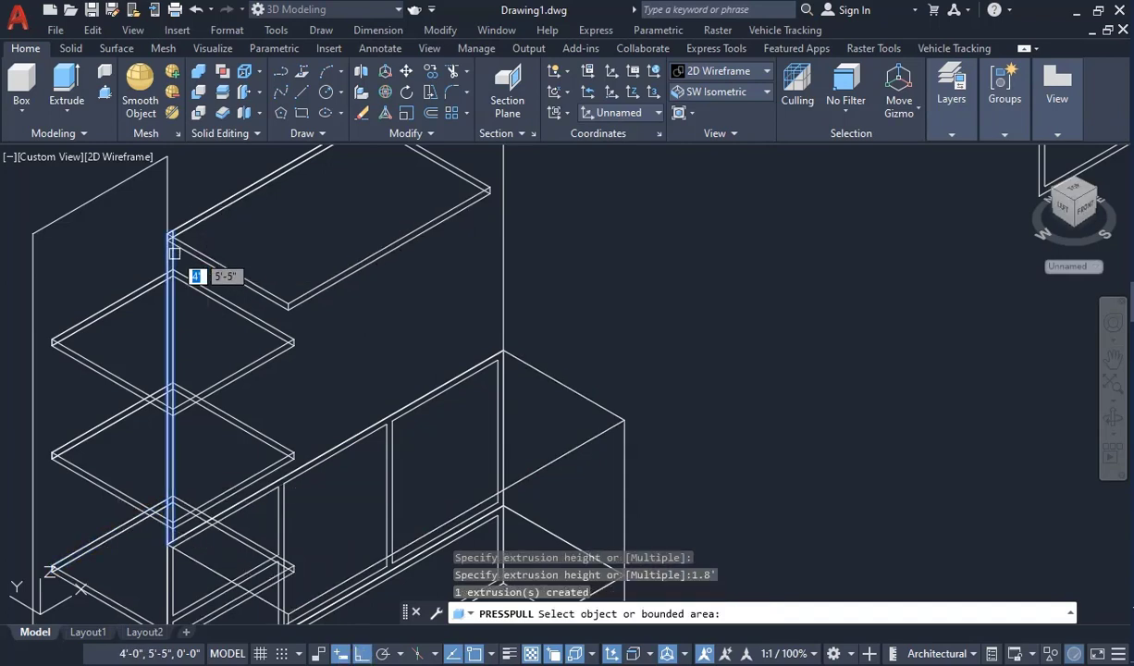
pyautogui.click(174, 253)
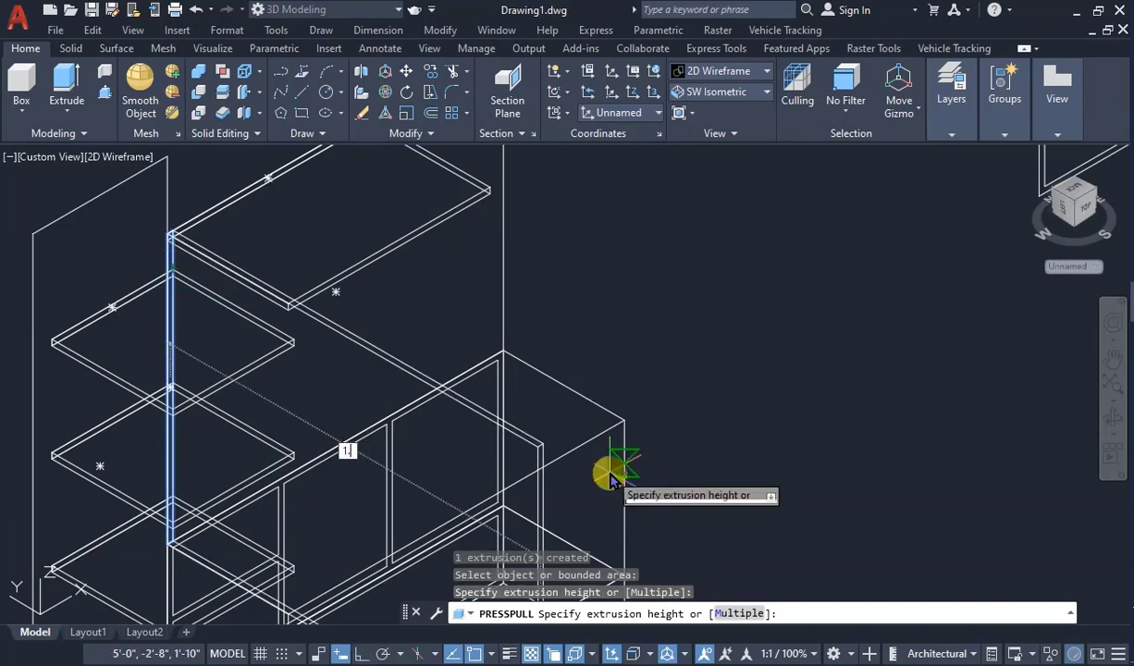
pyautogui.press('Return')
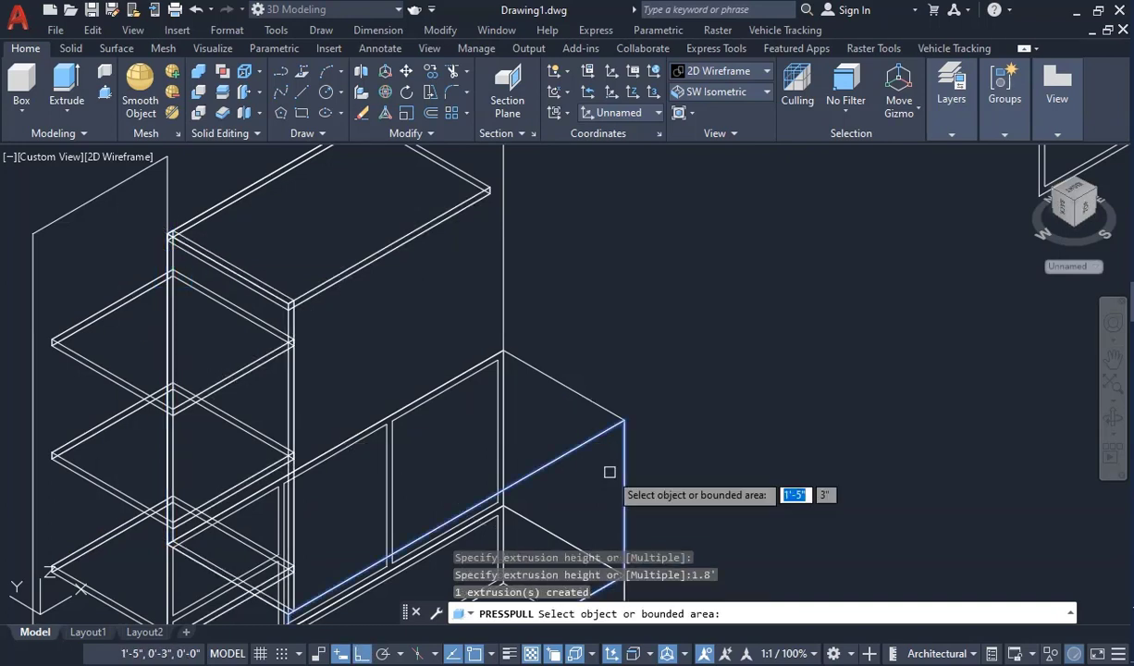
# Step: Press-pull the back panel behind the side shelves and the one above the bay section backward by 1"
pyautogui.scroll(-2, 530, 338)
pyautogui.scroll(-4, 507, 411)
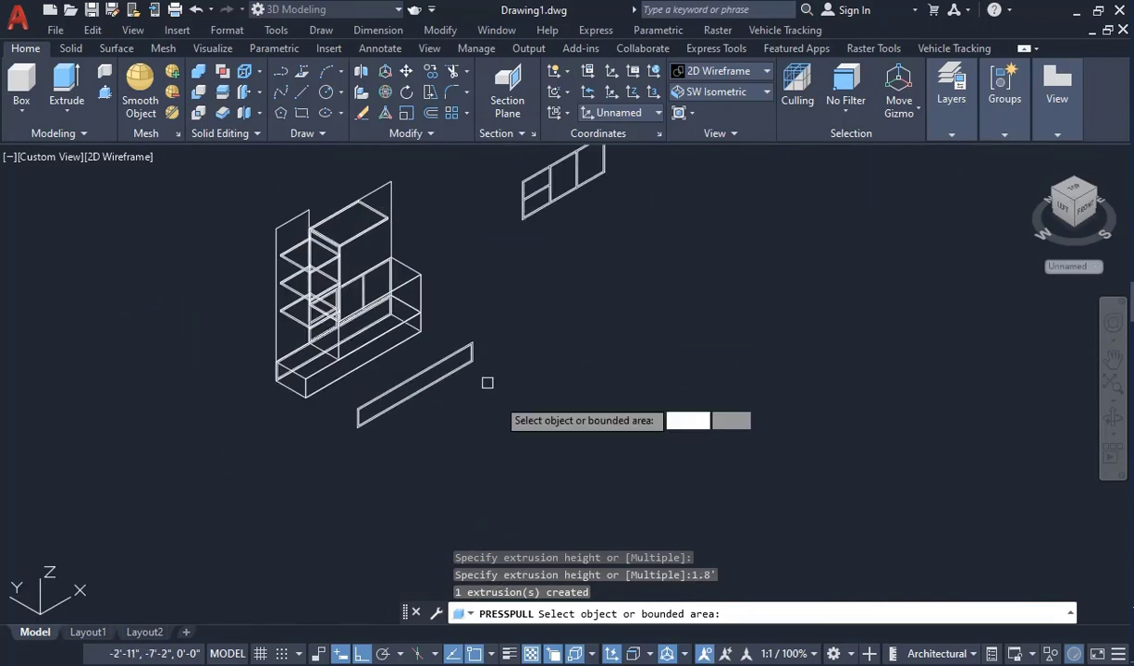
pyautogui.scroll(5, 350, 356)
pyautogui.scroll(-3, 435, 428)
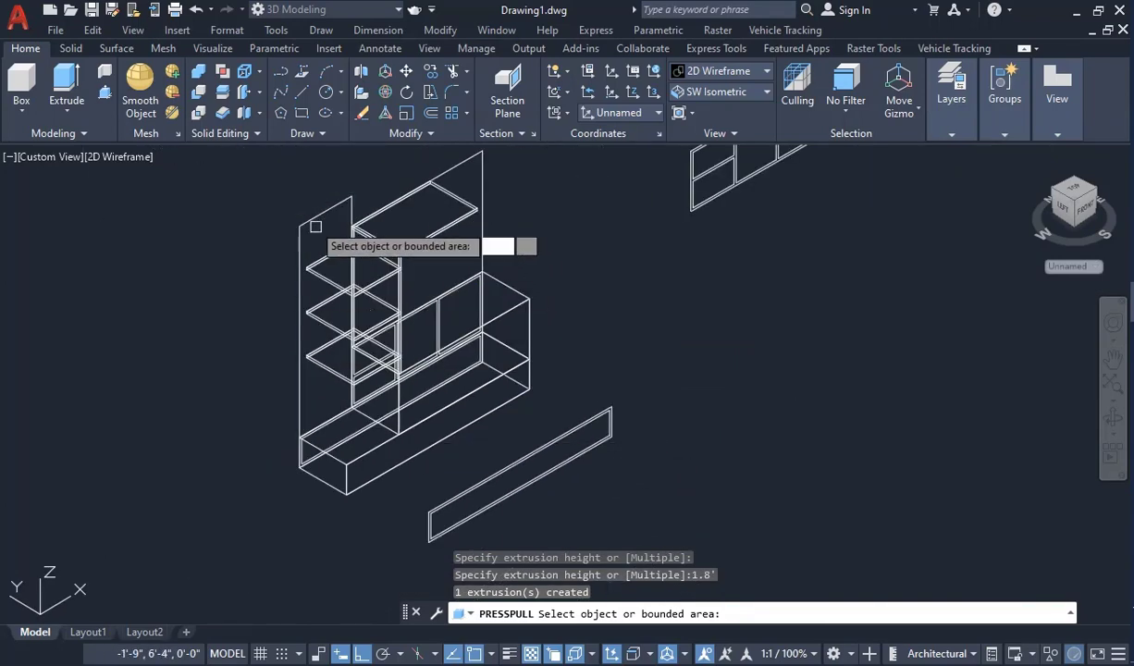
pyautogui.click(299, 232)
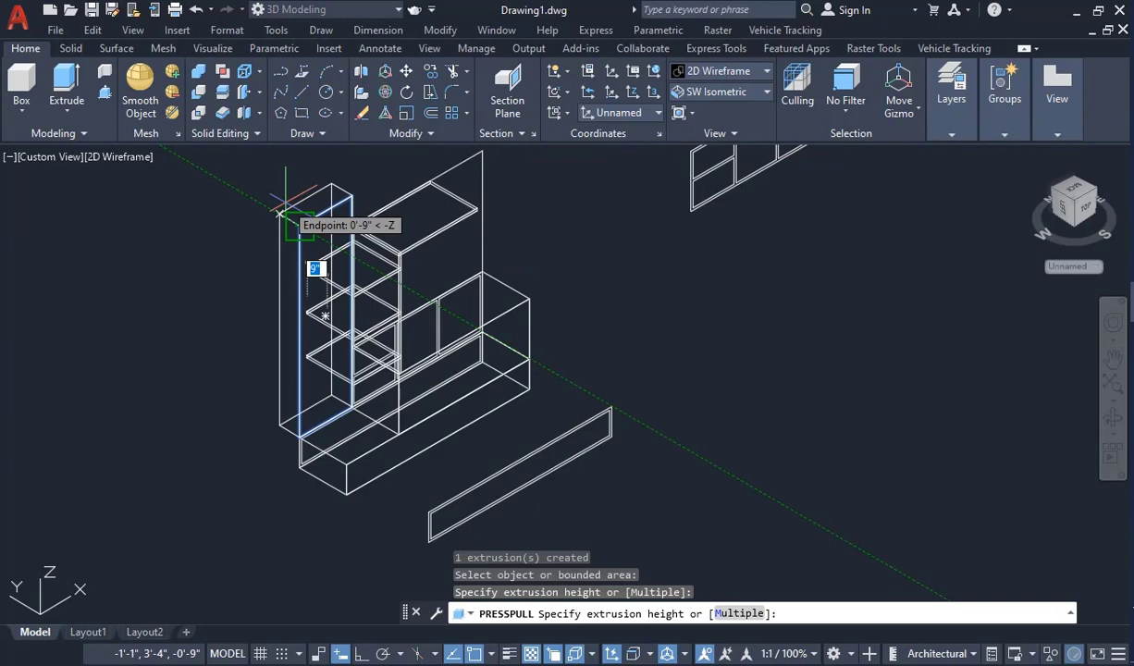
pyautogui.press('Return')
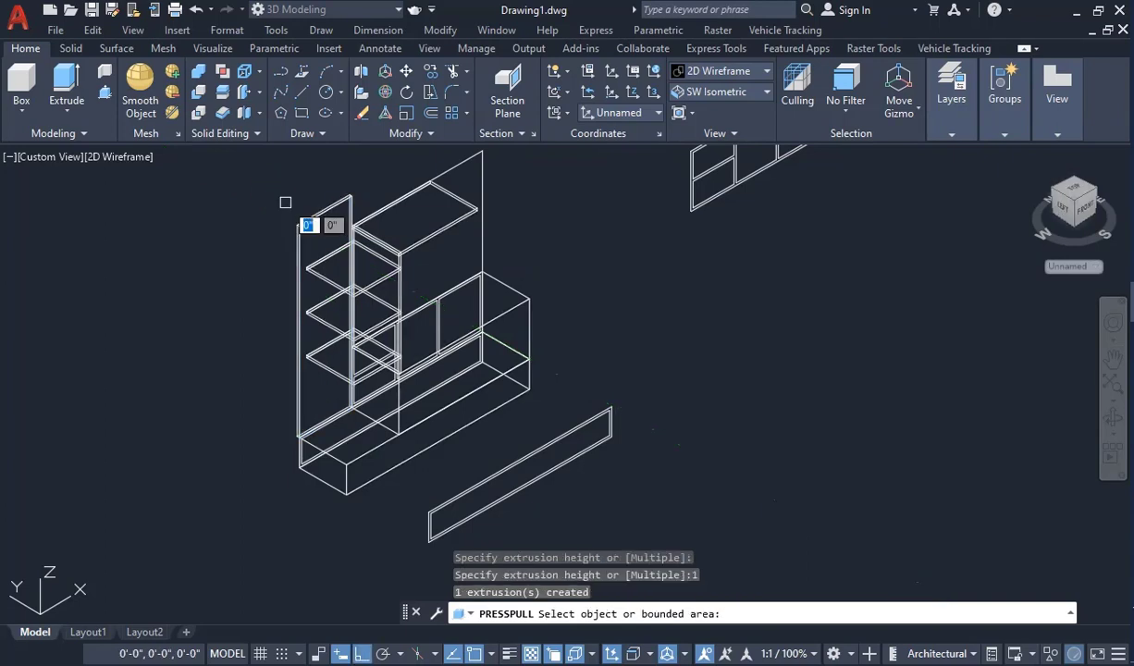
pyautogui.click(448, 168)
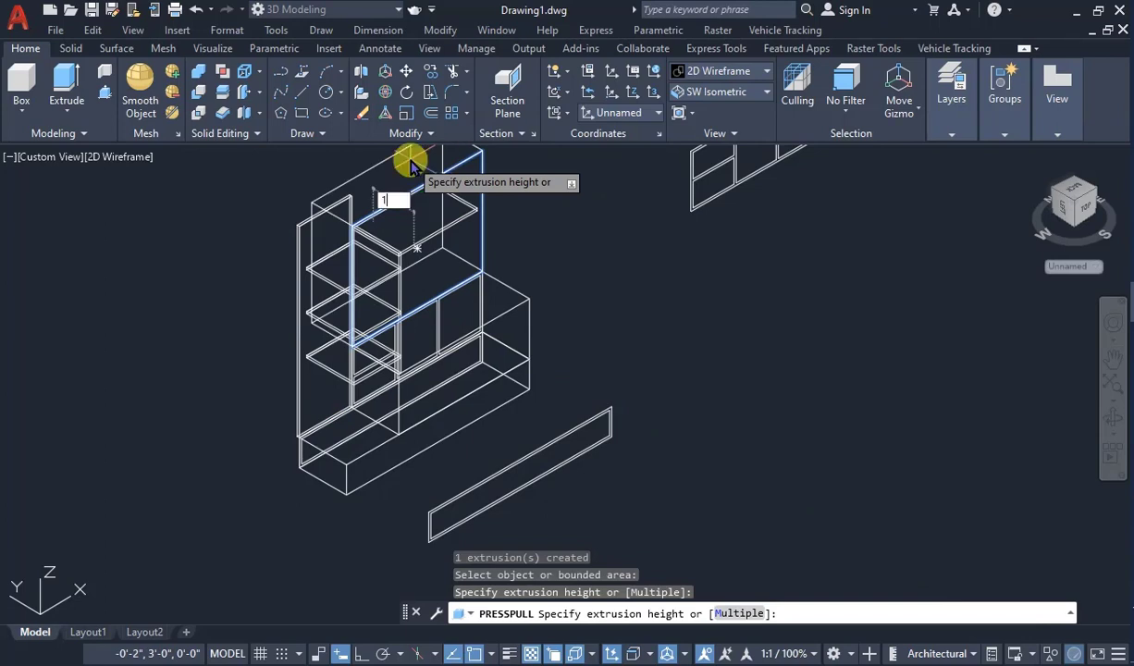
pyautogui.press('Return')
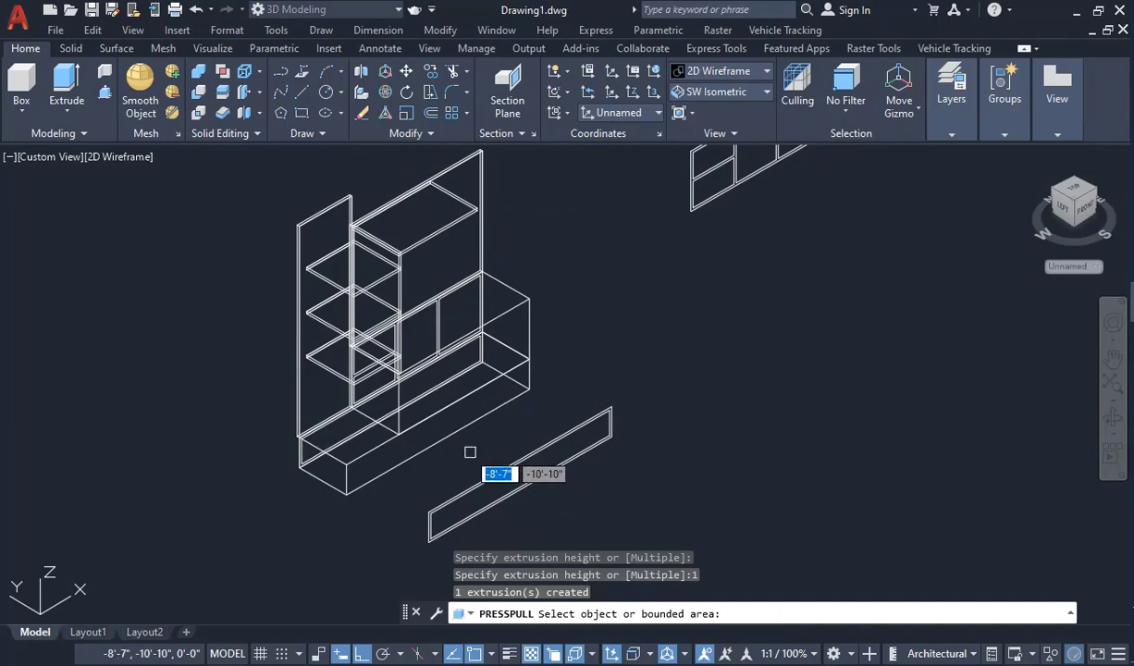
pyautogui.scroll(-2, 458, 453)
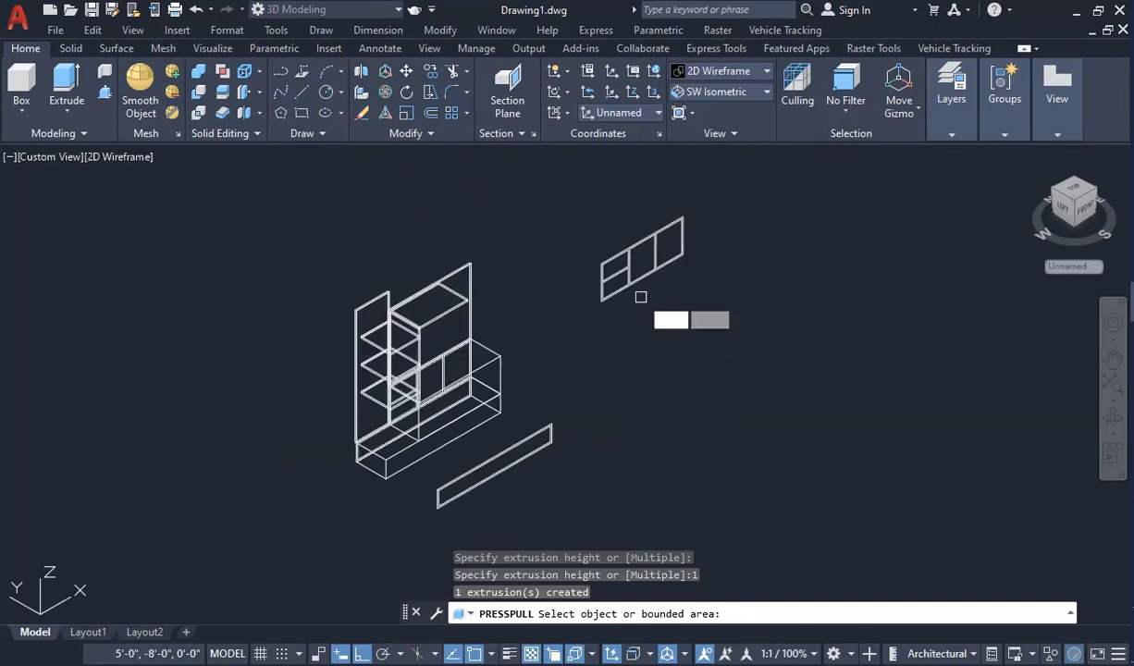
pyautogui.press('Return')
# Step: Copy the inner rectangles of the spare bay section onto the extruded bay section's front face, from lower outer corner to matching front corner
pyautogui.scroll(4, 711, 245)
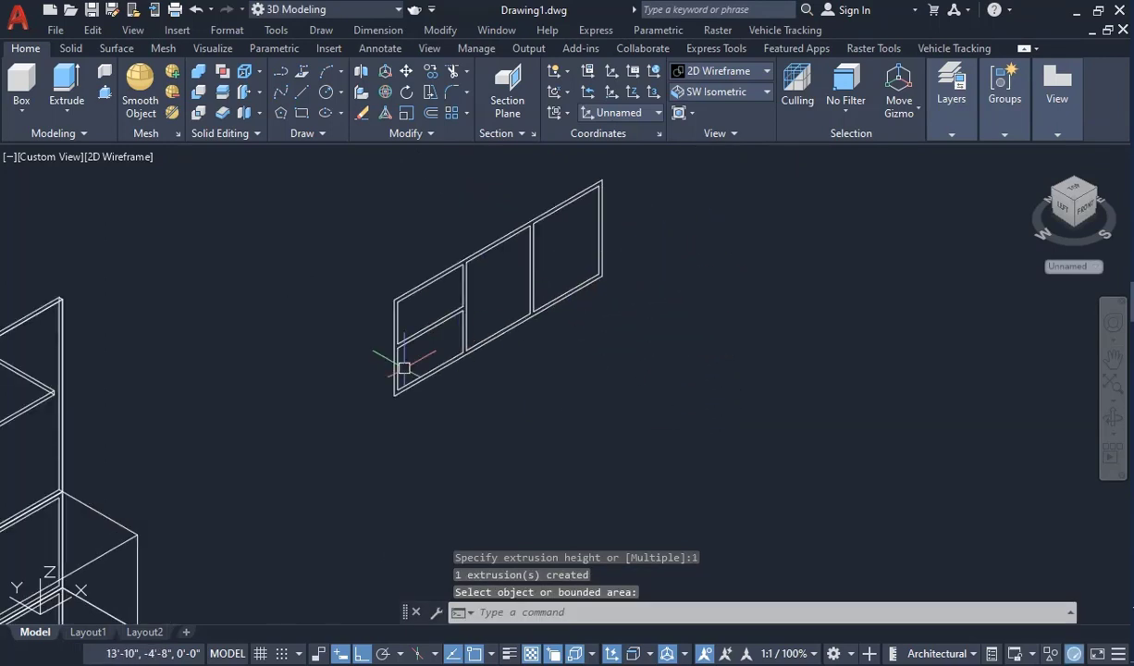
pyautogui.scroll(2, 490, 335)
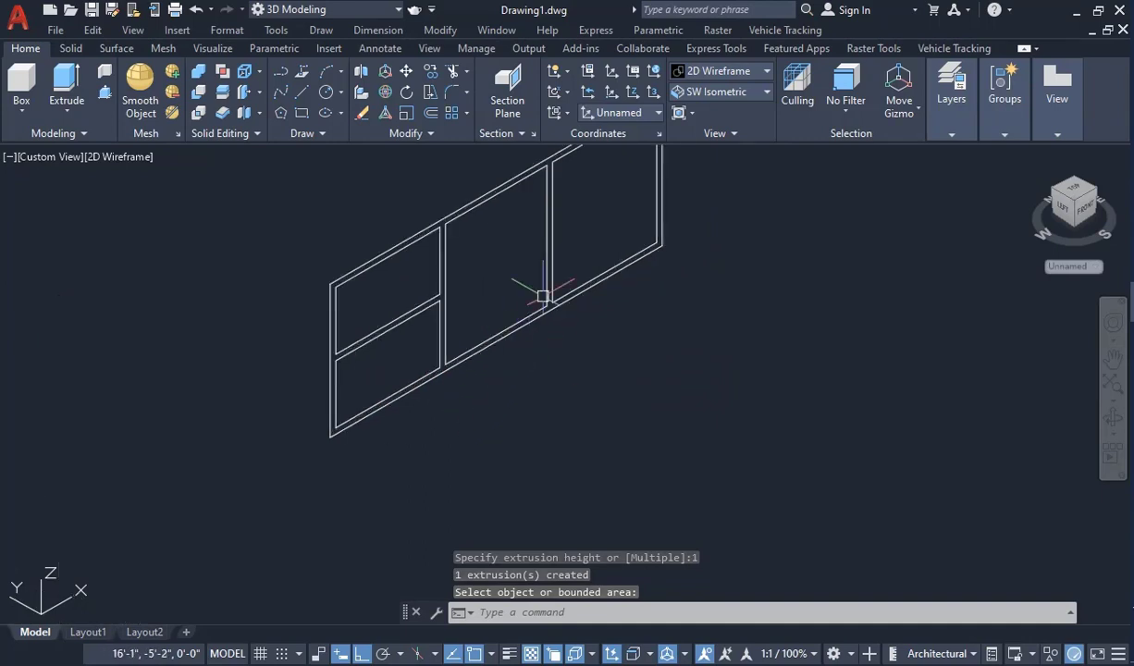
pyautogui.click(590, 267)
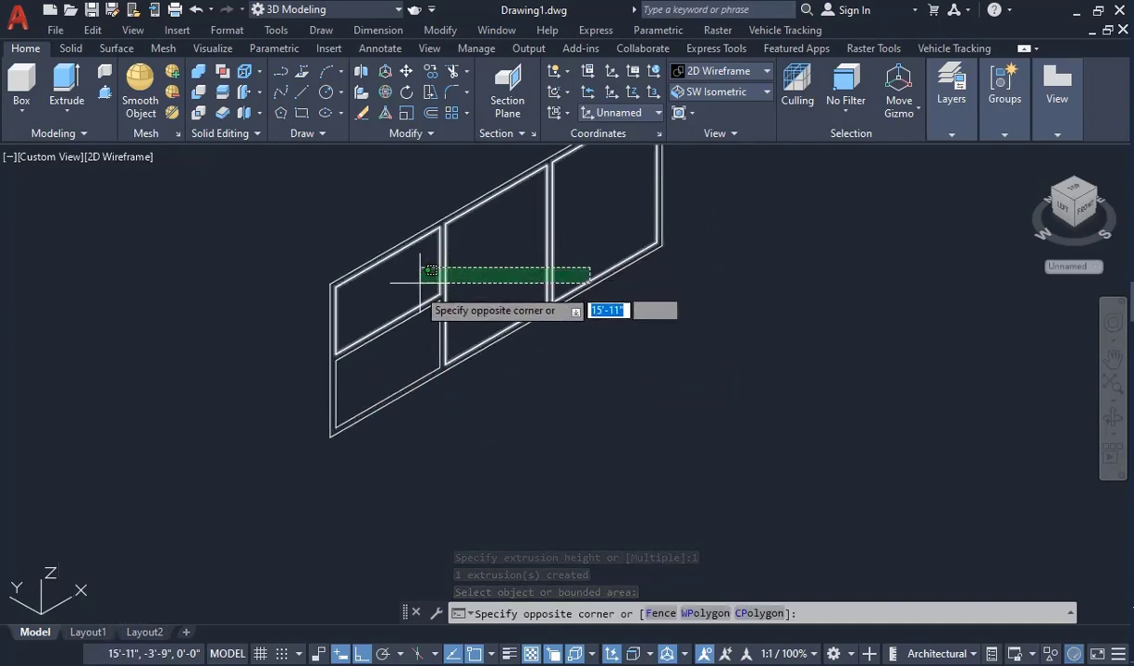
pyautogui.click(425, 266)
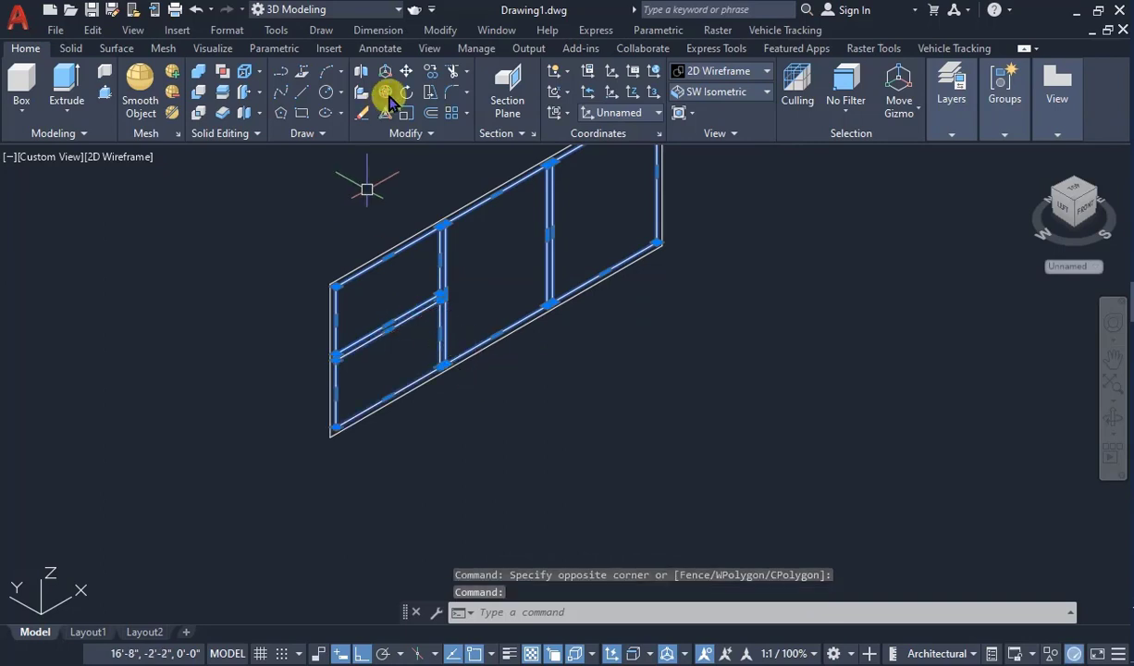
pyautogui.click(428, 74)
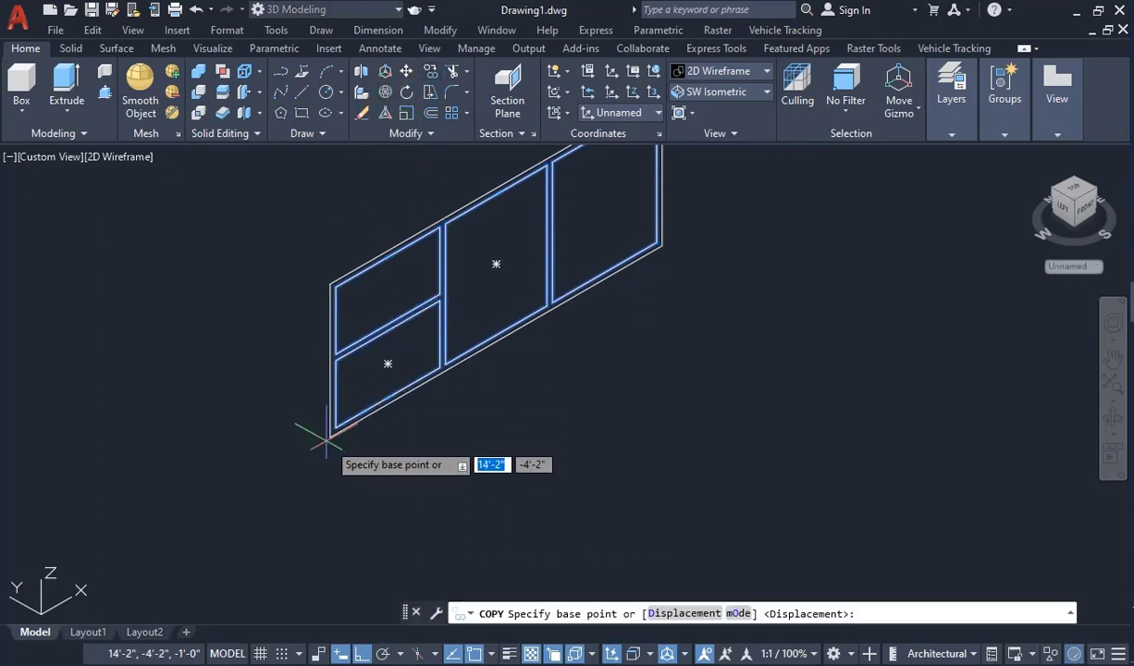
pyautogui.click(330, 437)
pyautogui.scroll(-6, 492, 248)
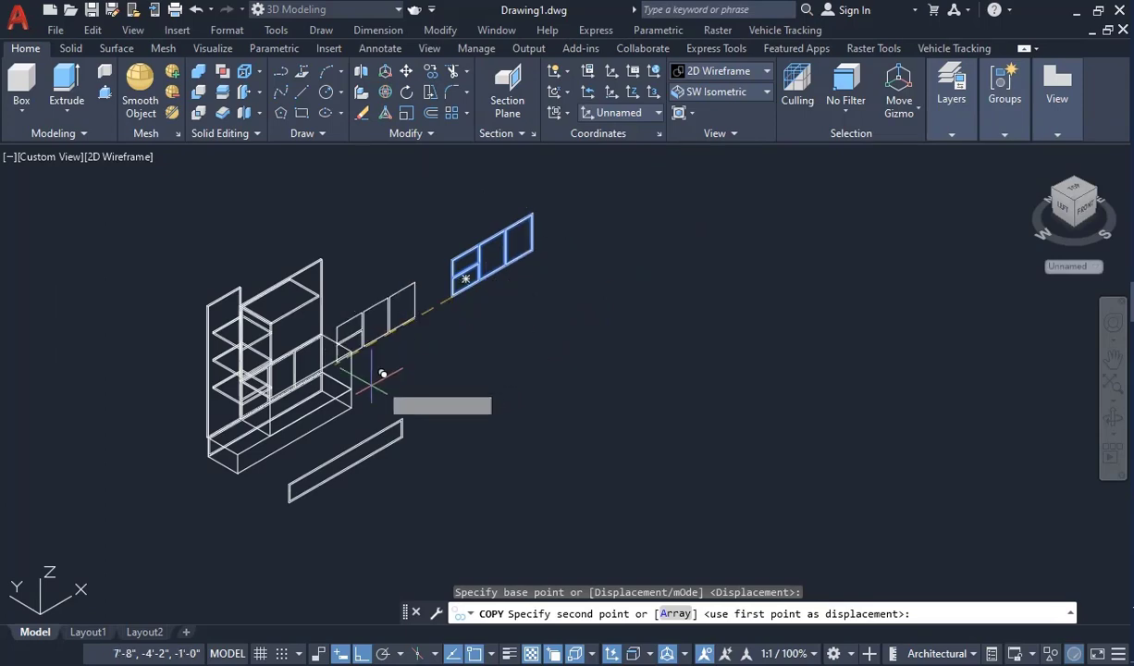
pyautogui.scroll(5, 302, 424)
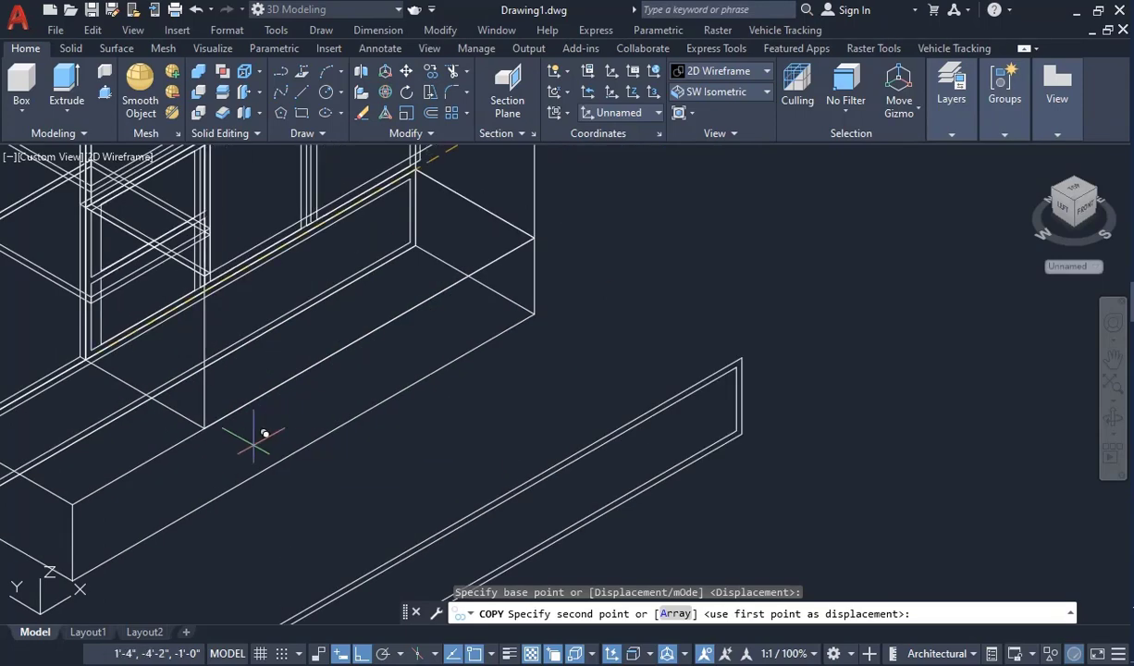
pyautogui.click(215, 418)
pyautogui.scroll(-6, 216, 418)
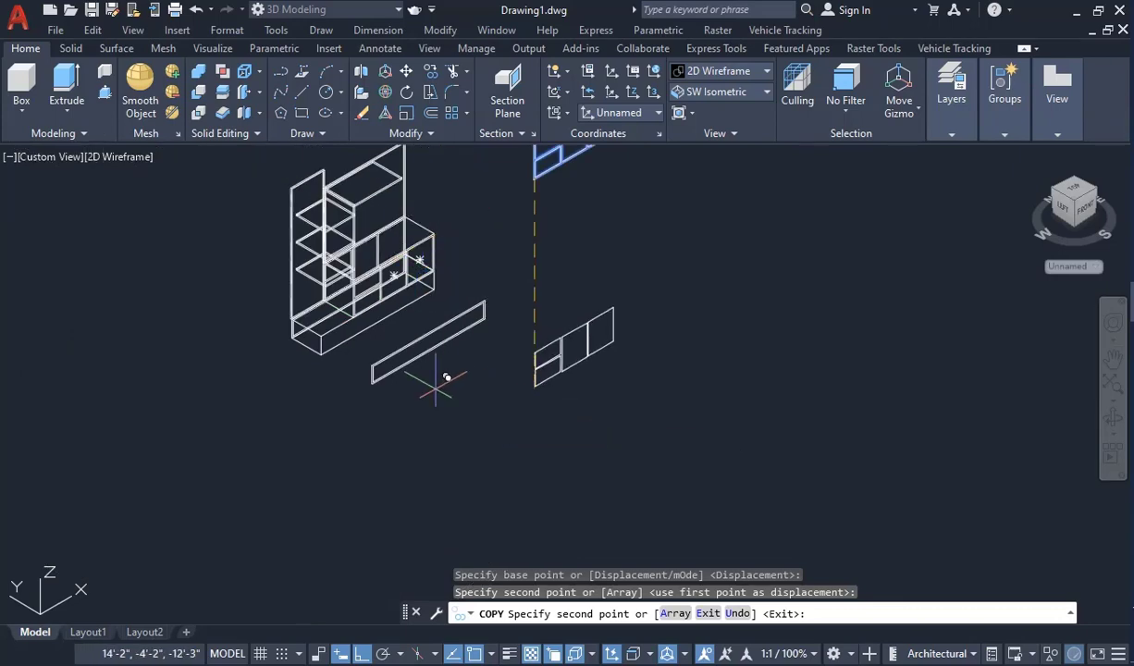
pyautogui.press('Escape')
# Step: Copy the inner rectangle of the spare base outline onto the extruded base's front face, aligned by the lower outer corner
pyautogui.scroll(6, 393, 380)
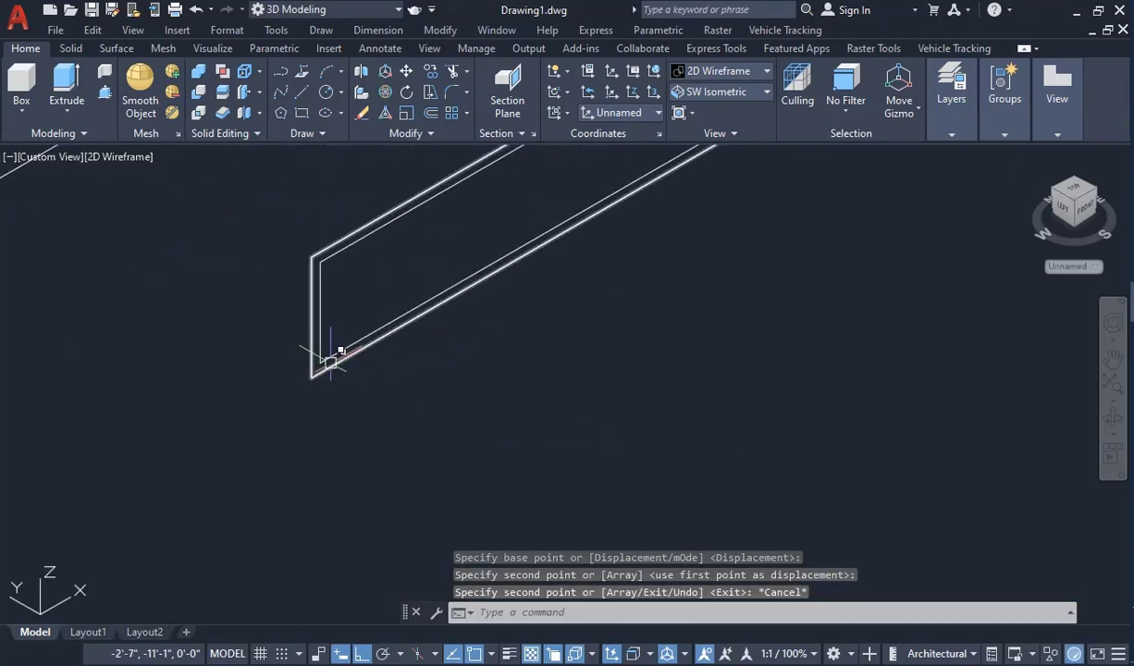
pyautogui.click(330, 361)
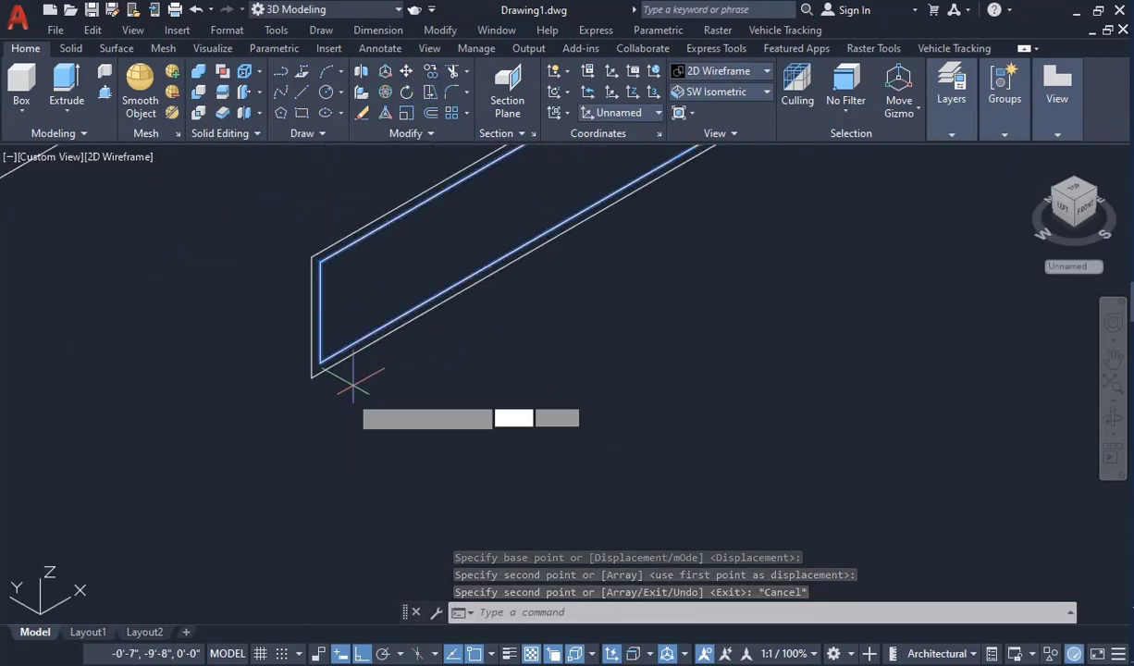
pyautogui.press('Return')
pyautogui.click(313, 371)
pyautogui.scroll(-3, 315, 365)
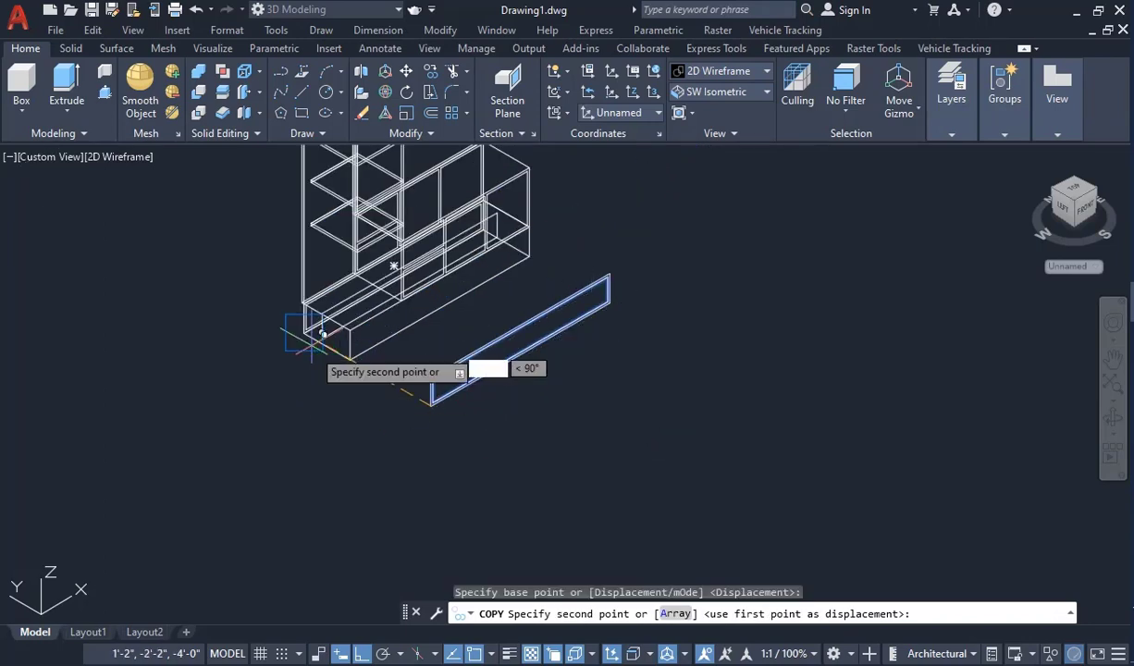
pyautogui.scroll(4, 321, 335)
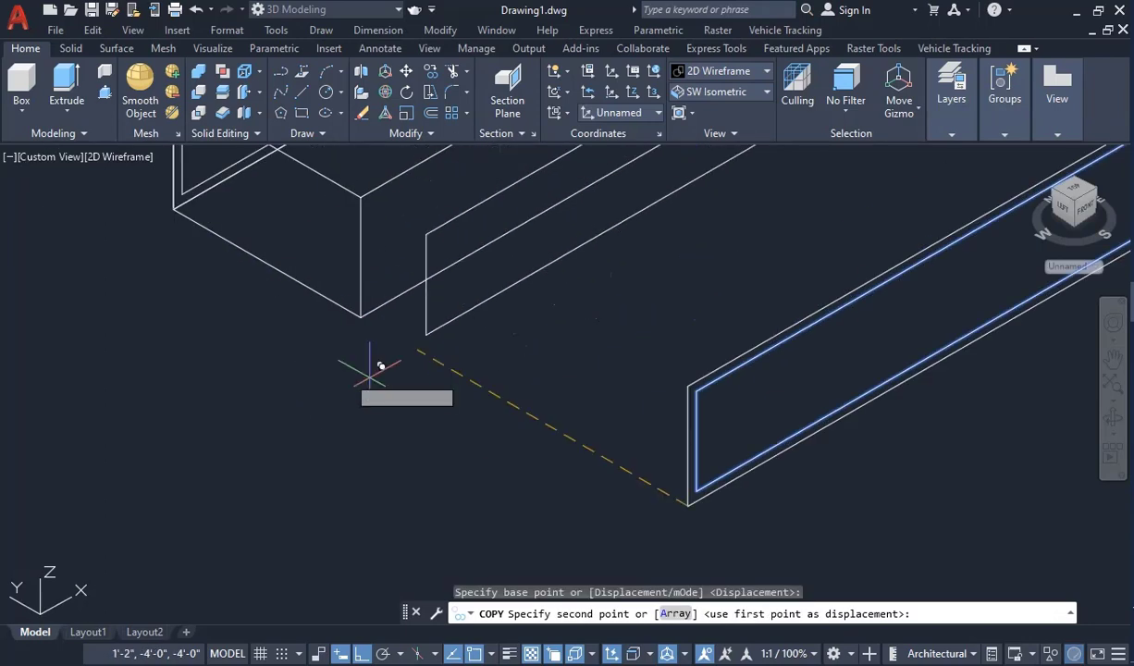
pyautogui.click(358, 315)
pyautogui.scroll(-2, 375, 405)
pyautogui.press('Escape')
pyautogui.scroll(-3, 413, 395)
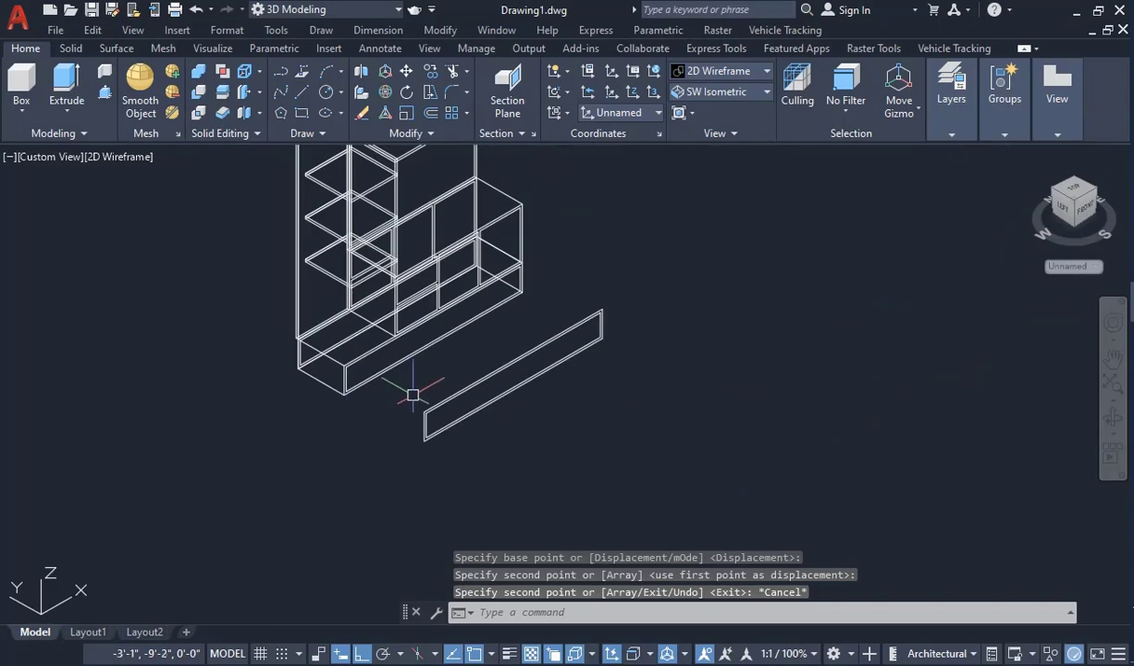
# Step: Press-pull the front rectangle of the bay section's open outer end bay 1.6' inward to hollow it
pyautogui.scroll(-2, 343, 446)
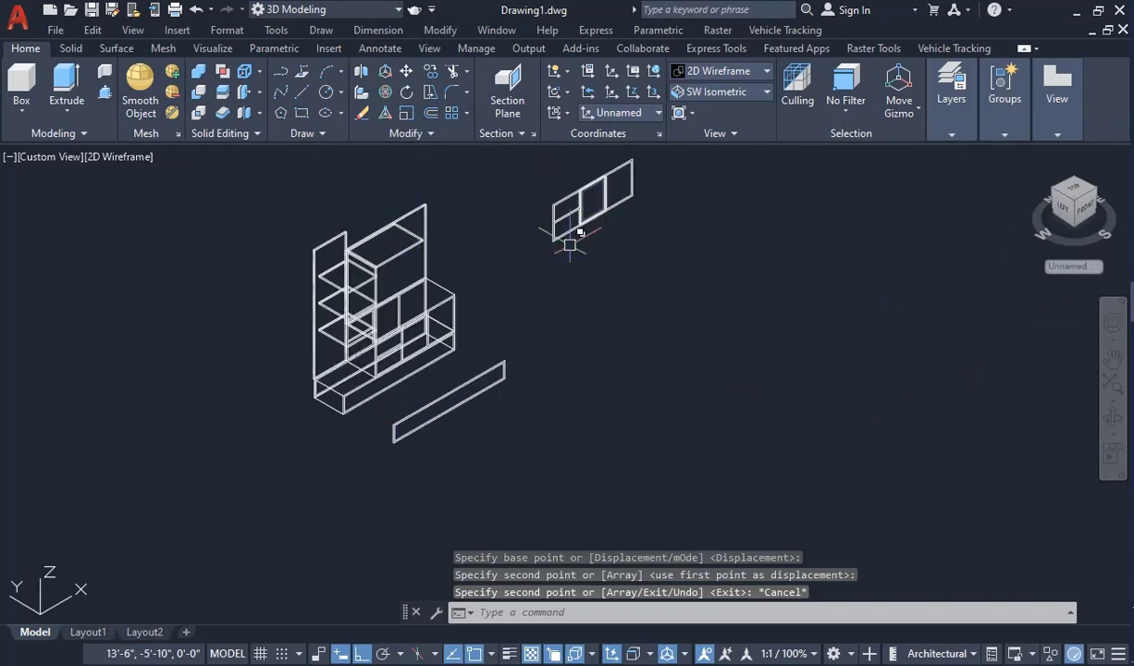
pyautogui.scroll(2, 445, 328)
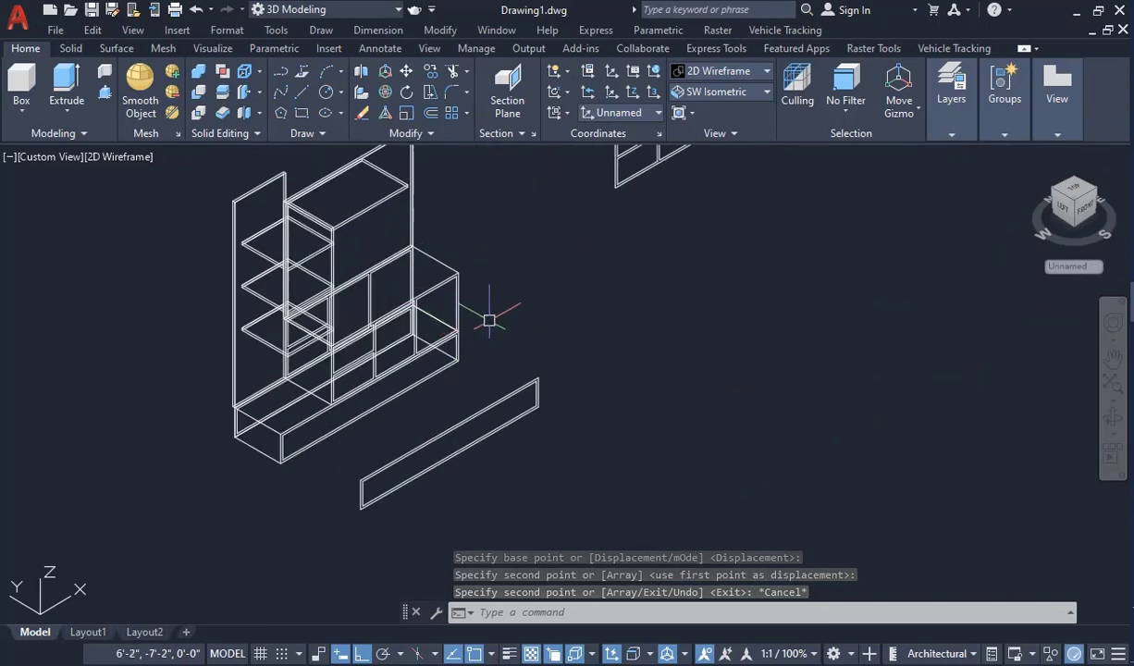
pyautogui.click(104, 90)
pyautogui.scroll(5, 460, 324)
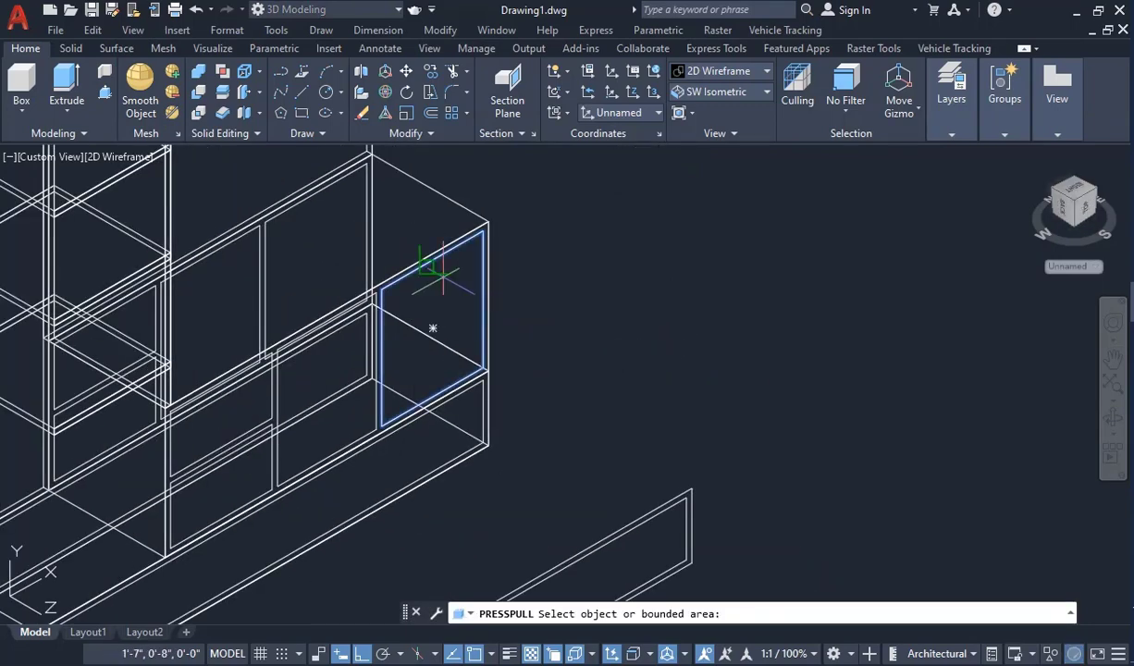
pyautogui.click(432, 326)
pyautogui.write('1')
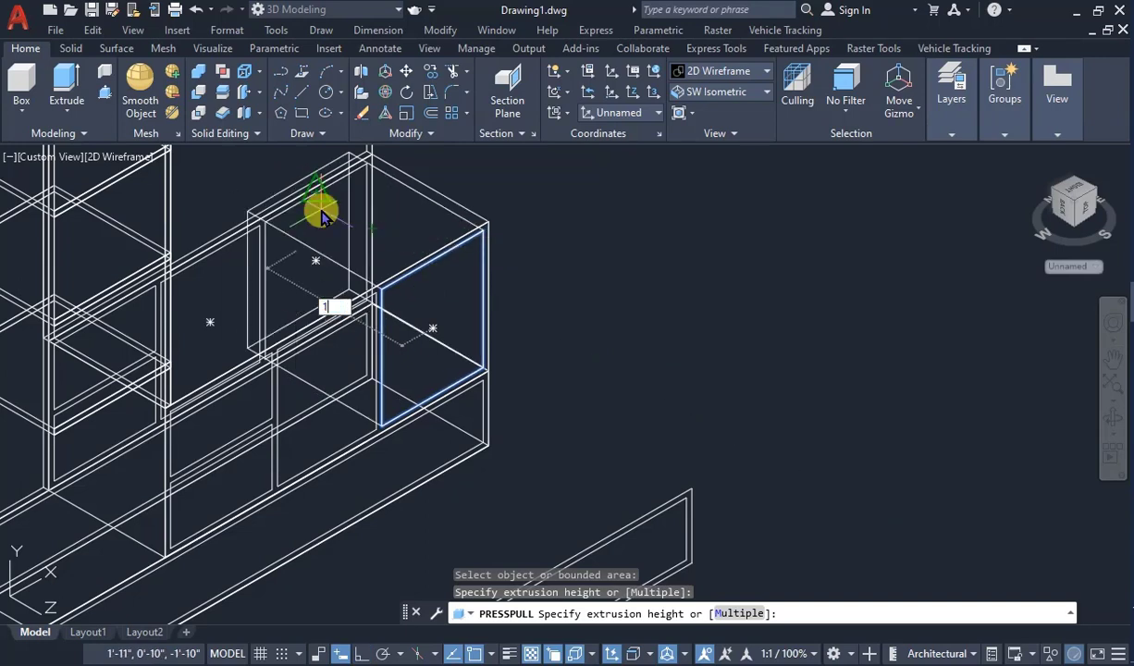
pyautogui.write(".6'")
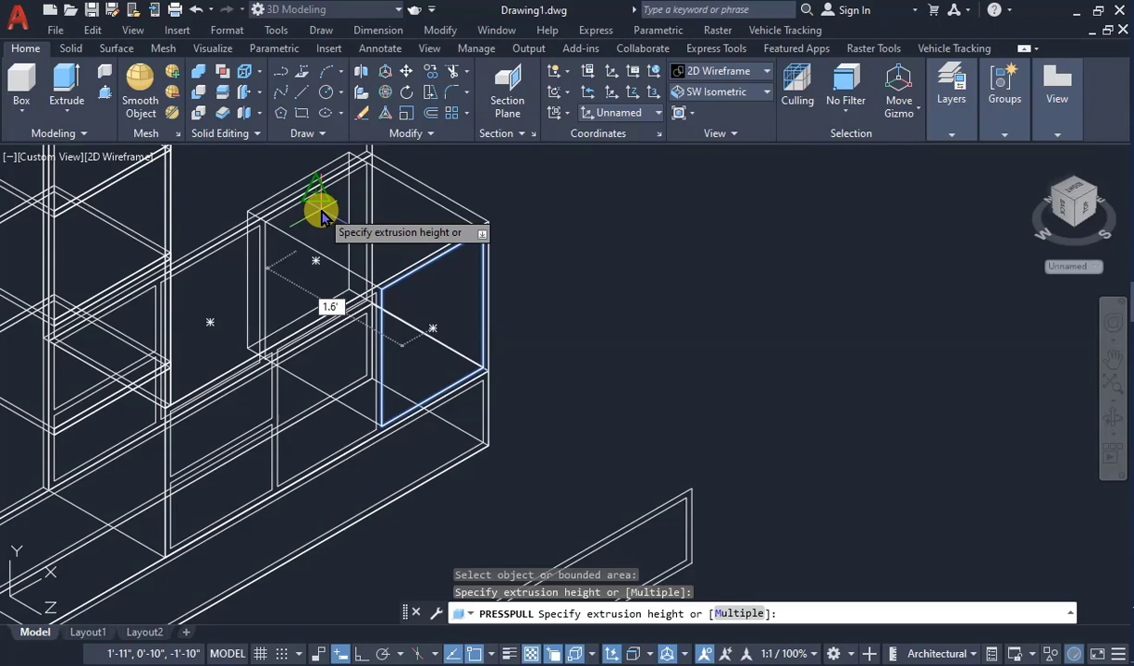
pyautogui.press('Return')
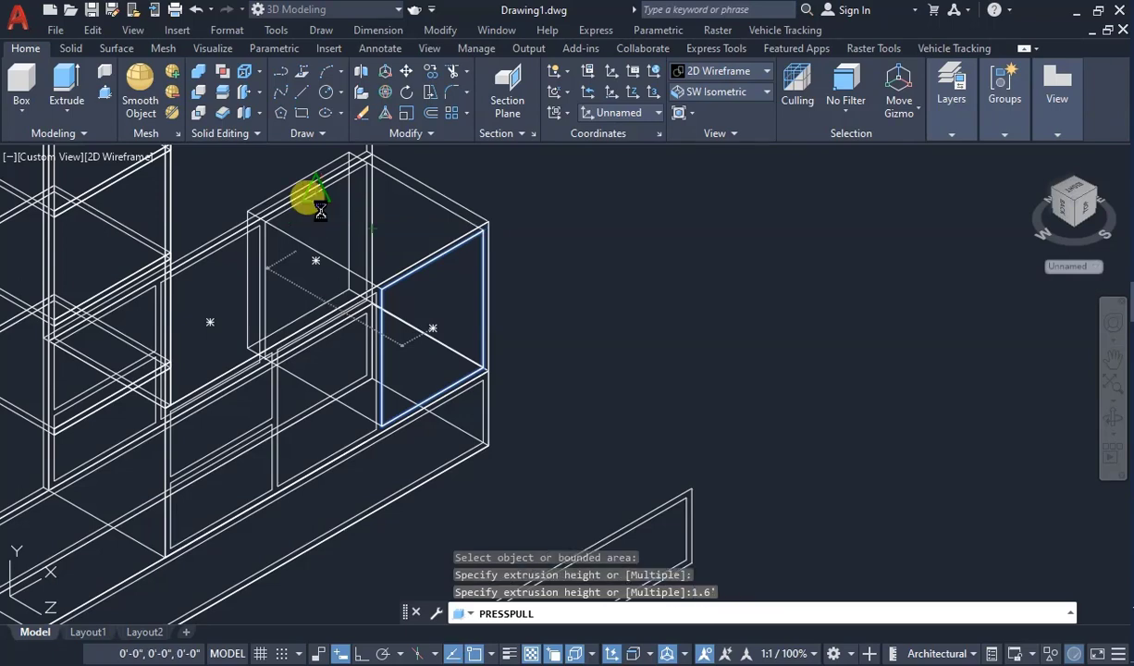
pyautogui.press('Return')
# Step: Change the viewport's visual style from 2D Wireframe to Shaded
pyautogui.click(120, 157)
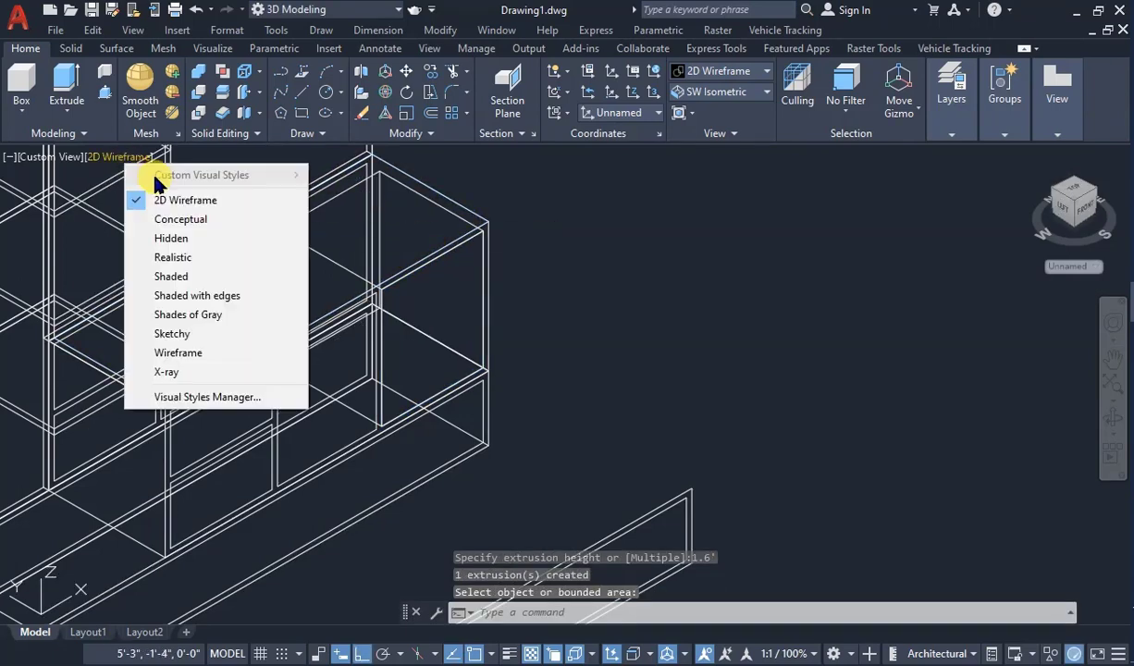
pyautogui.click(177, 277)
pyautogui.scroll(-2, 568, 301)
pyautogui.scroll(-2, 568, 300)
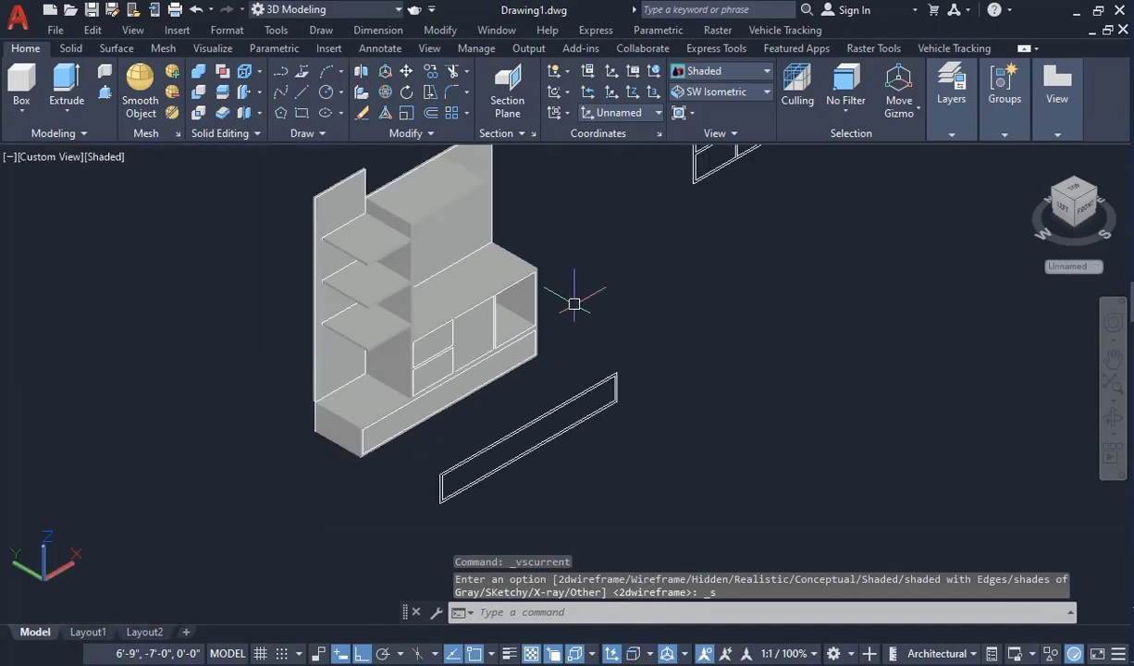
# Step: Press-pull the middle bay's front rectangle 1.6' inward to hollow it
pyautogui.scroll(1, 555, 315)
pyautogui.click(386, 151)
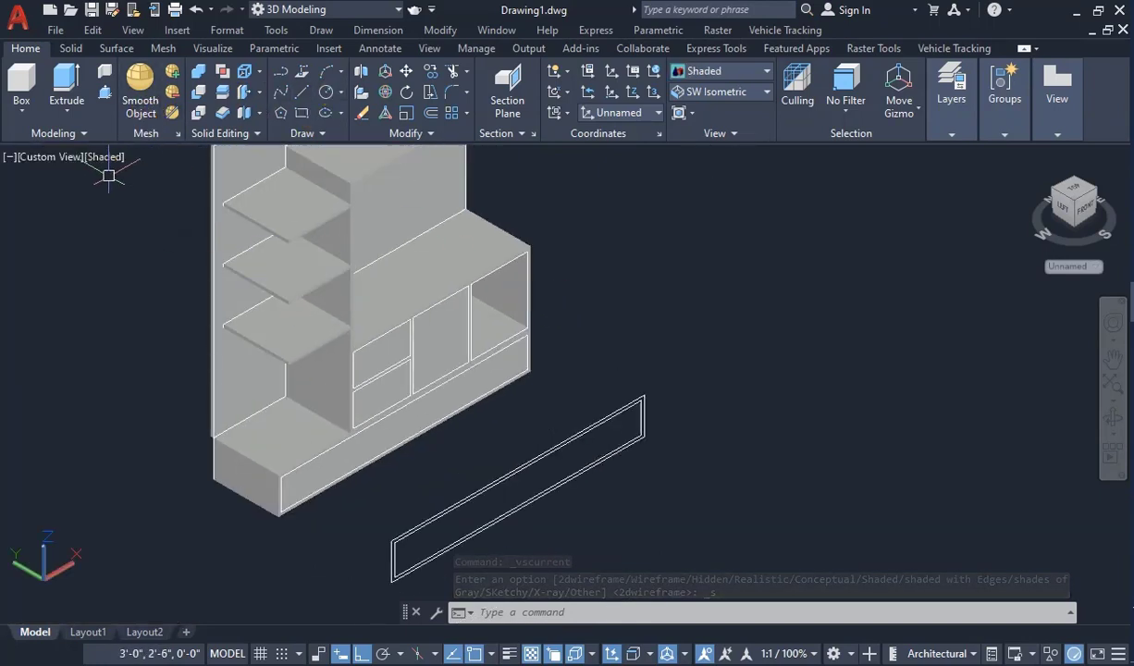
pyautogui.hotkey('ctrl', 'shift', 'e')
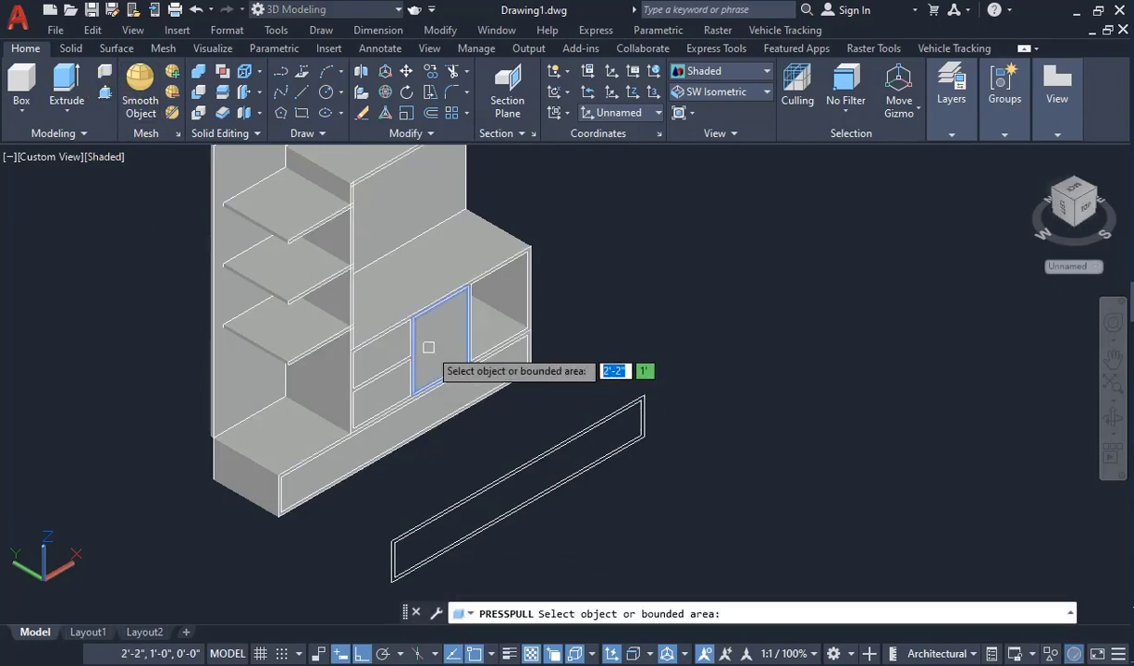
pyautogui.click(452, 348)
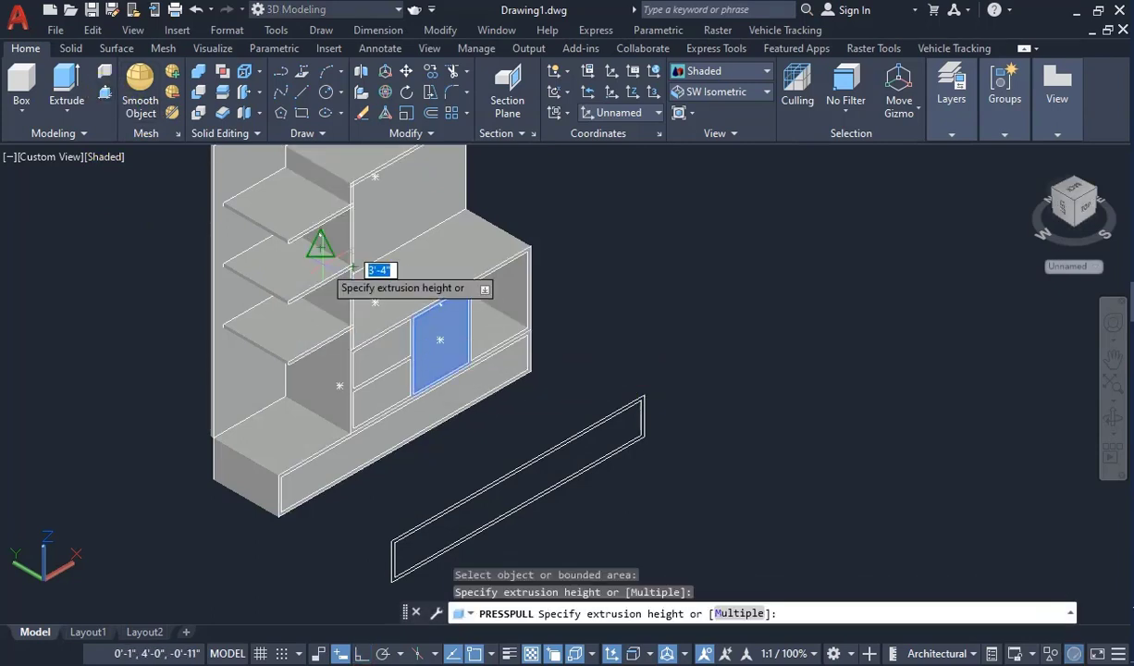
pyautogui.write('1.6')
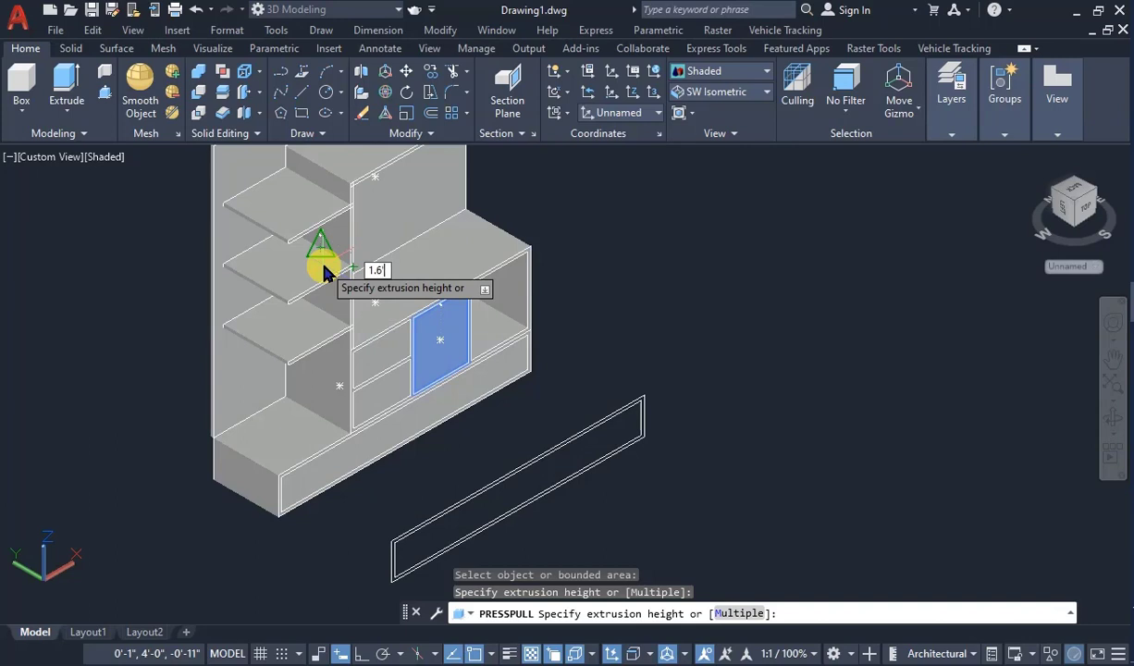
pyautogui.press('Return')
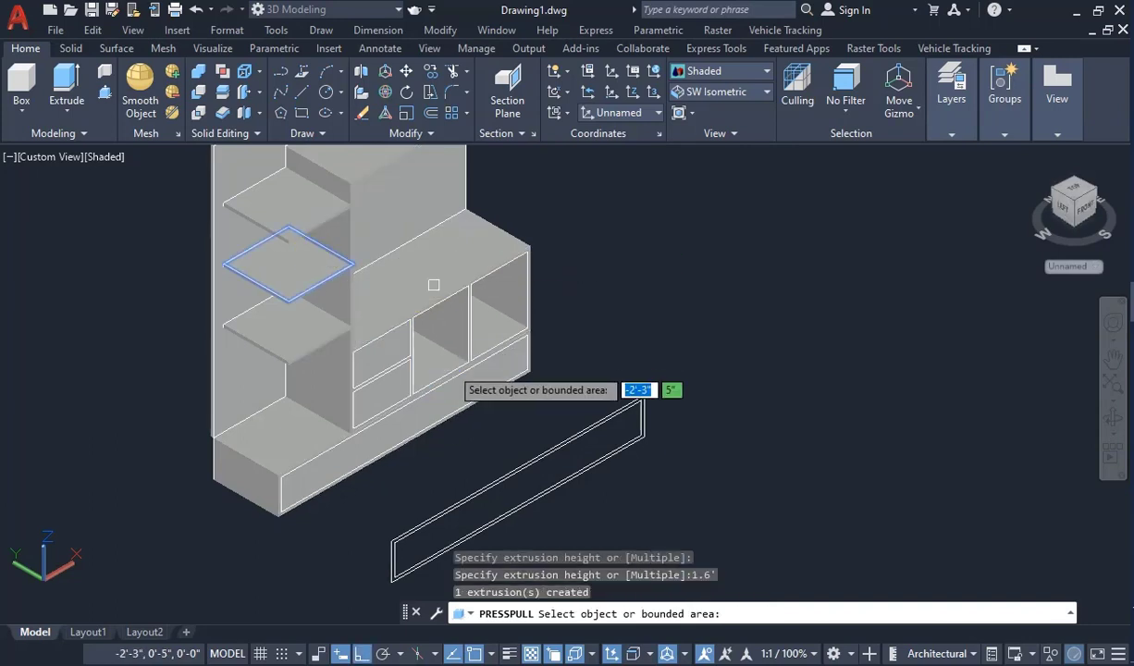
# Step: Press-pull the front rectangles of the two stacked small bays, upper and lower, 1.6' inward
pyautogui.click(377, 354)
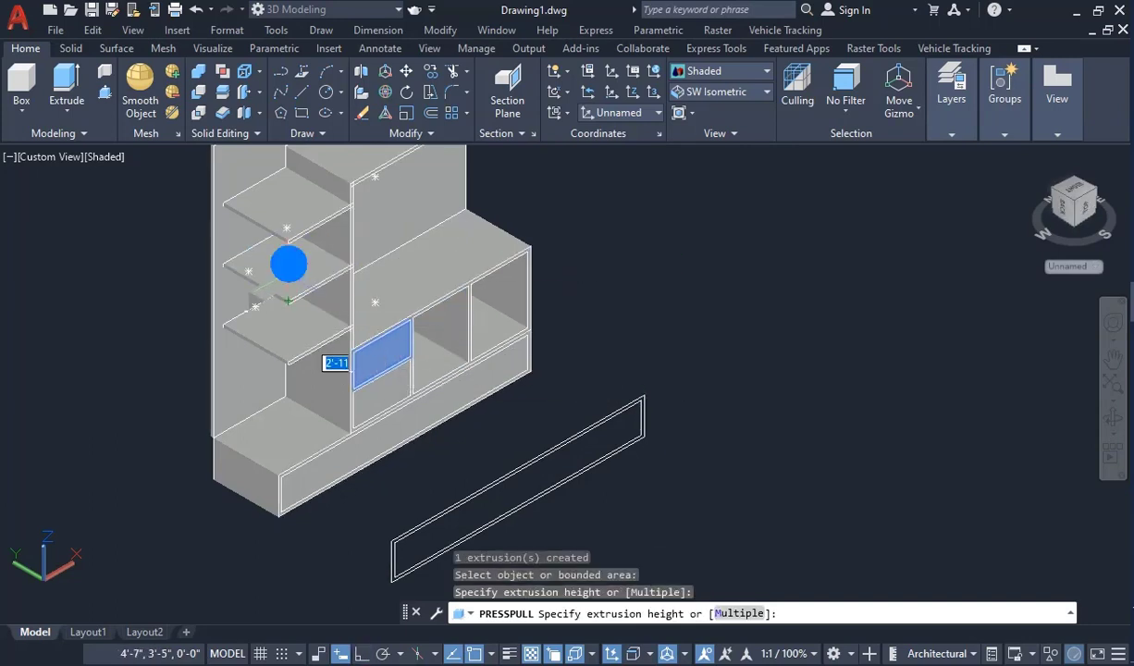
pyautogui.click(287, 273)
pyautogui.write('1.')
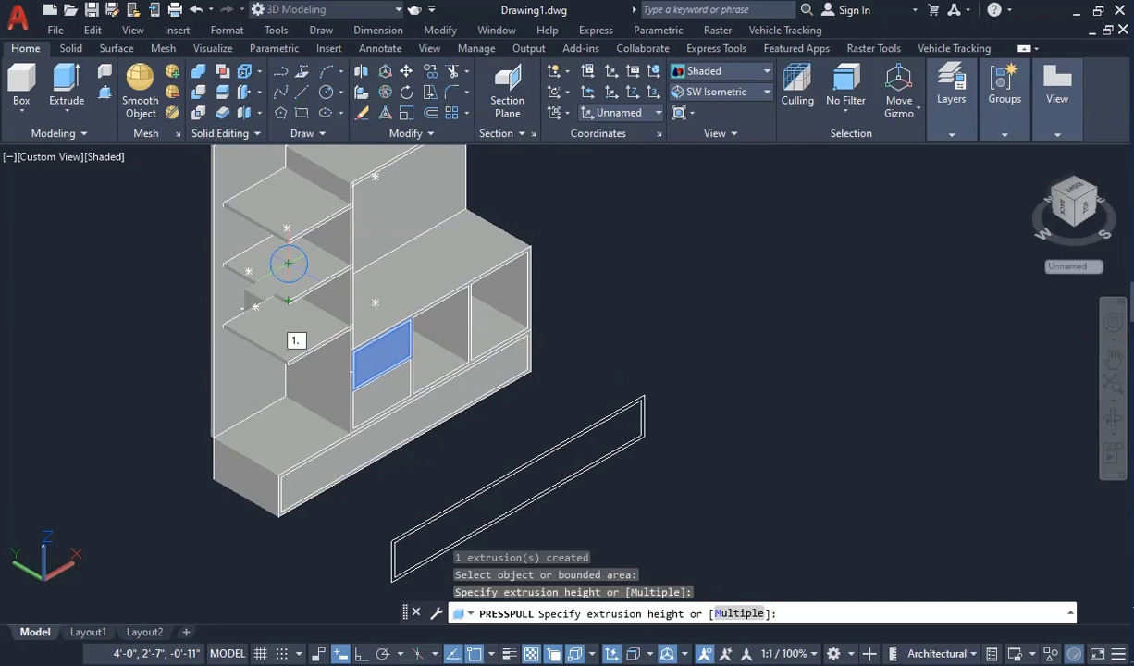
pyautogui.write("6'")
pyautogui.press('Return')
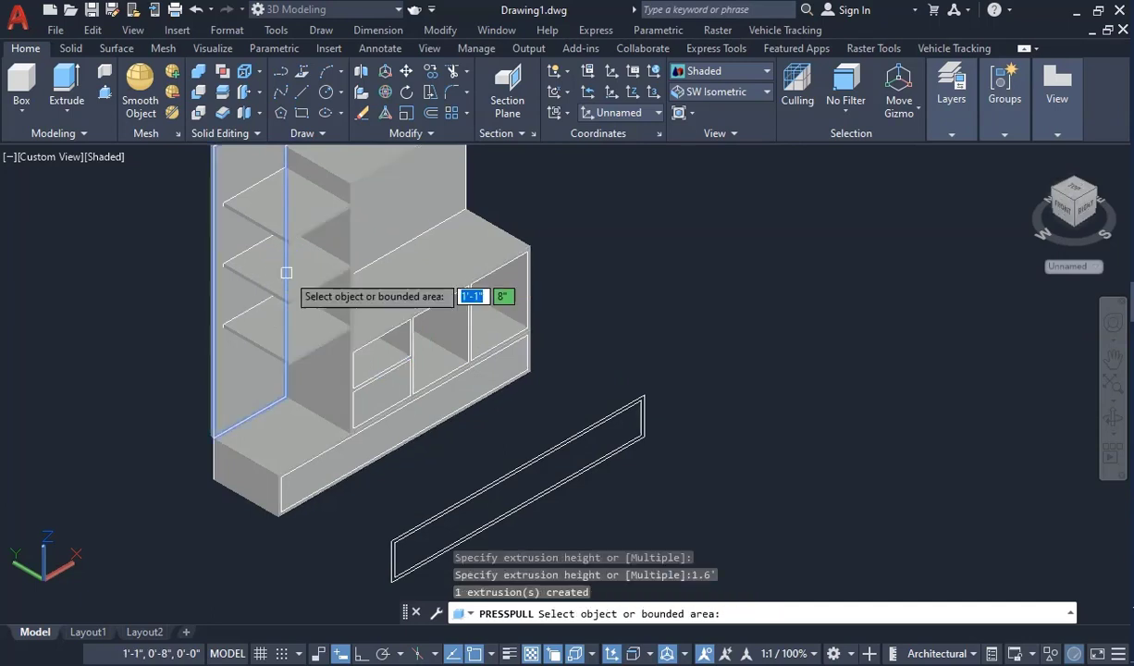
pyautogui.click(365, 398)
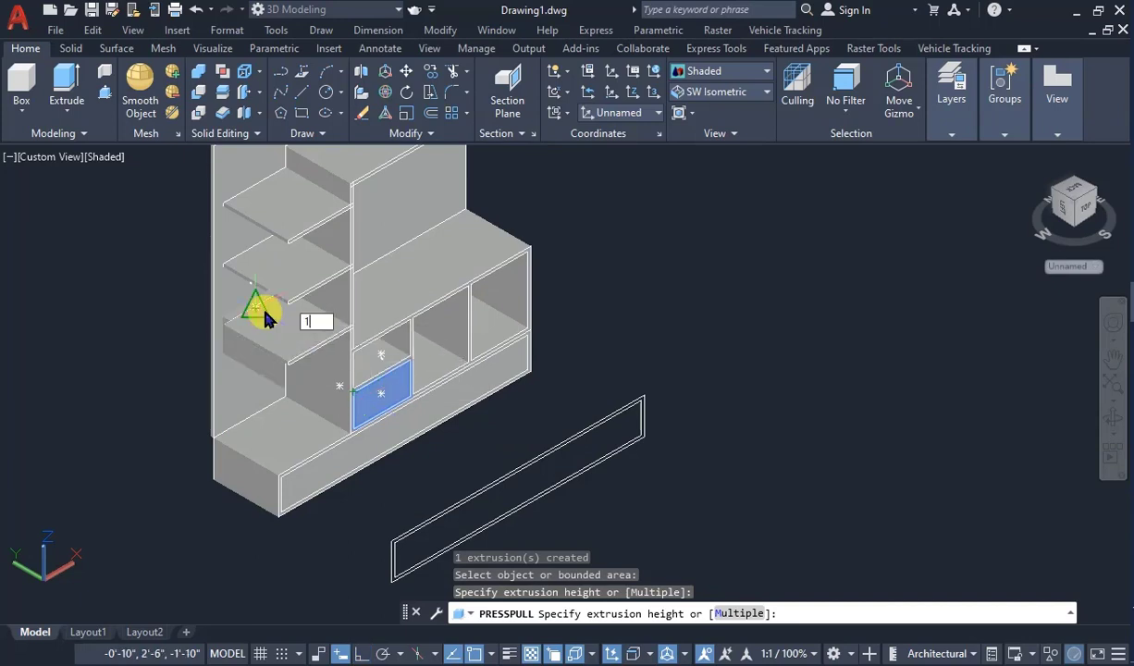
pyautogui.write('1')
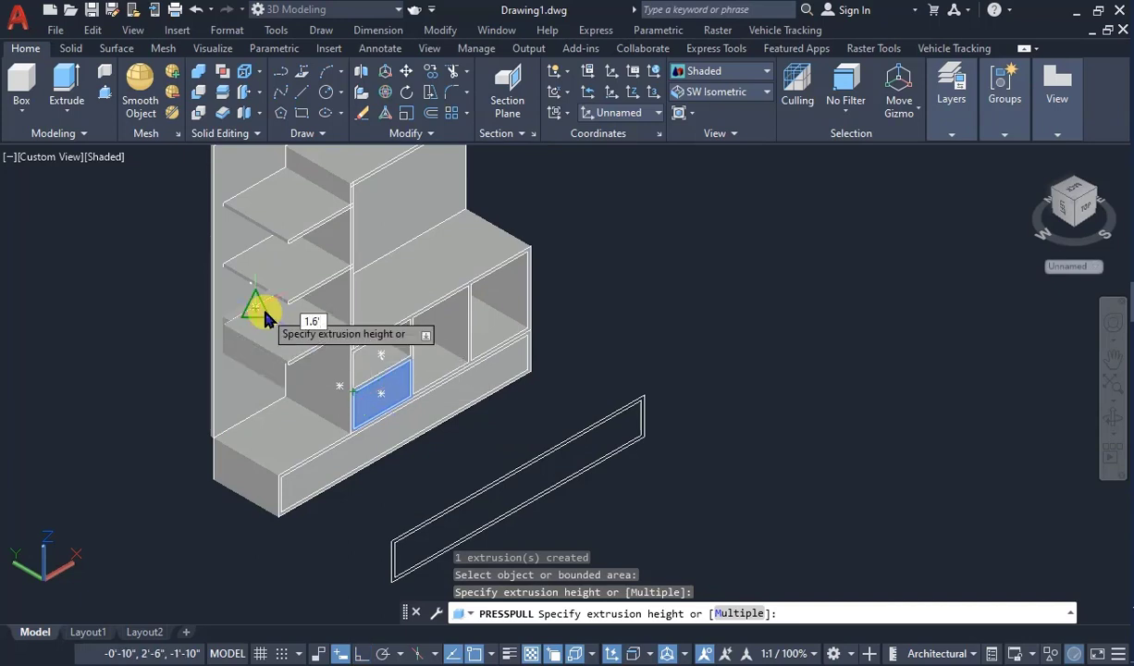
pyautogui.press('Return')
# Step: Press-pull the long inner rectangle on the base's front face 1.6' inward to hollow the base
pyautogui.scroll(3, 298, 509)
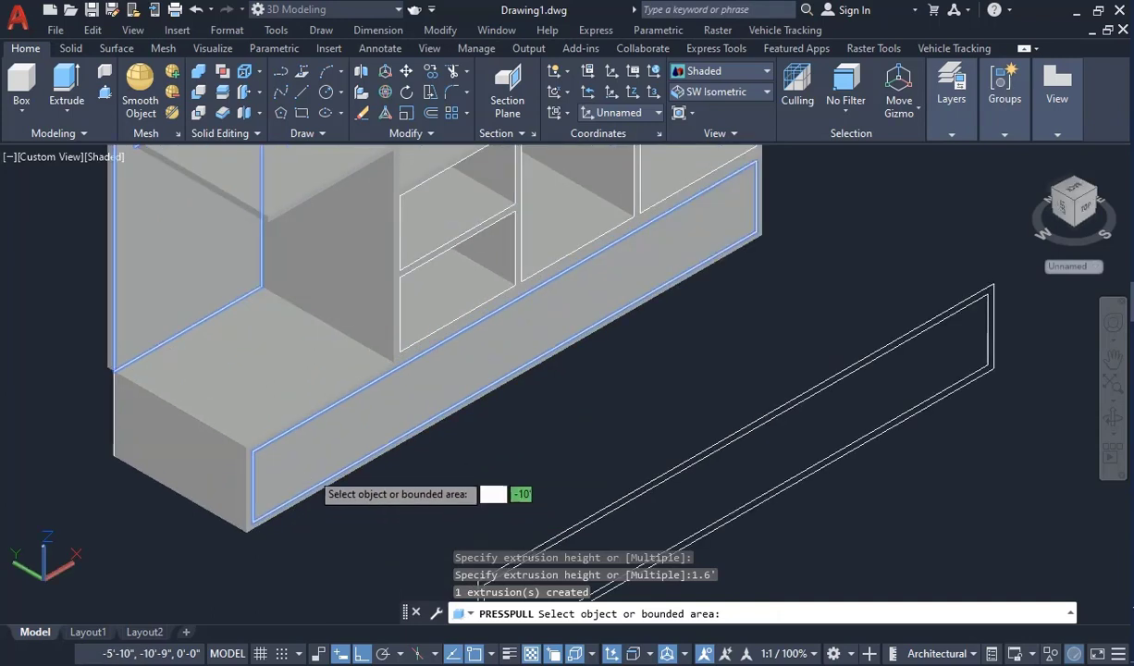
pyautogui.click(296, 460)
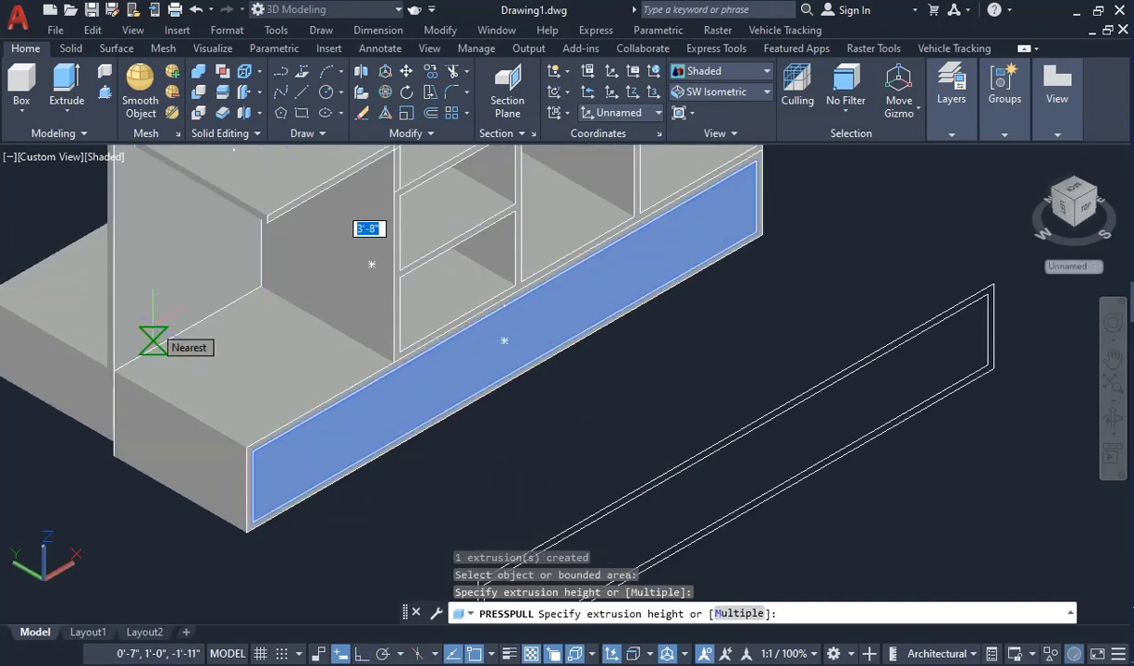
pyautogui.write('1.')
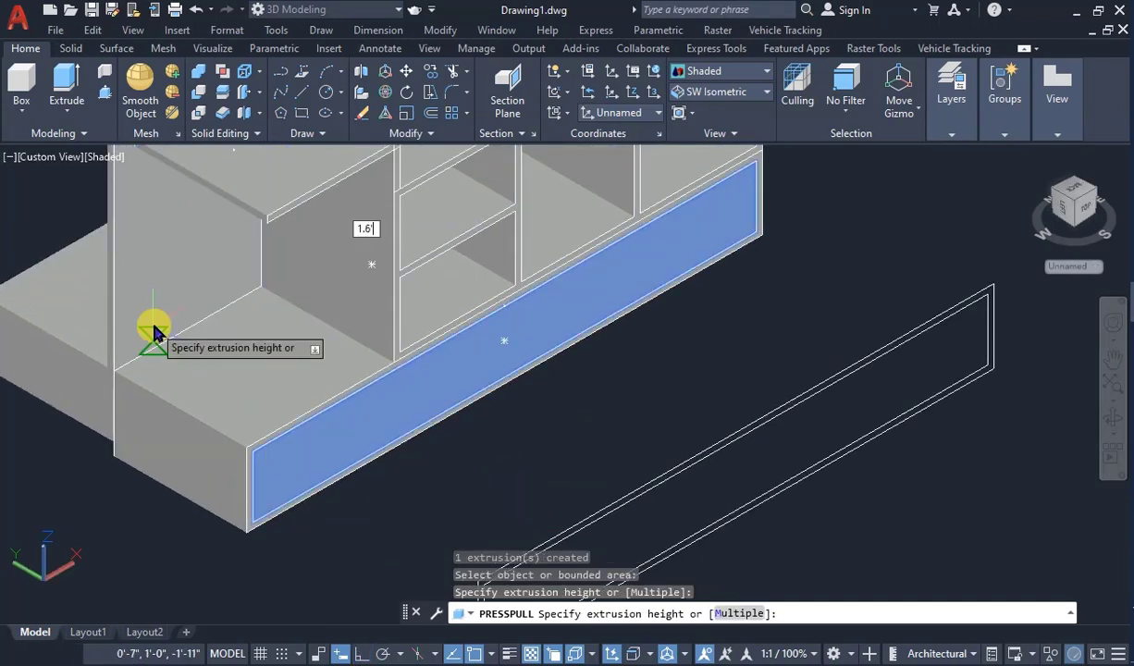
pyautogui.write("6'")
pyautogui.press('Return')
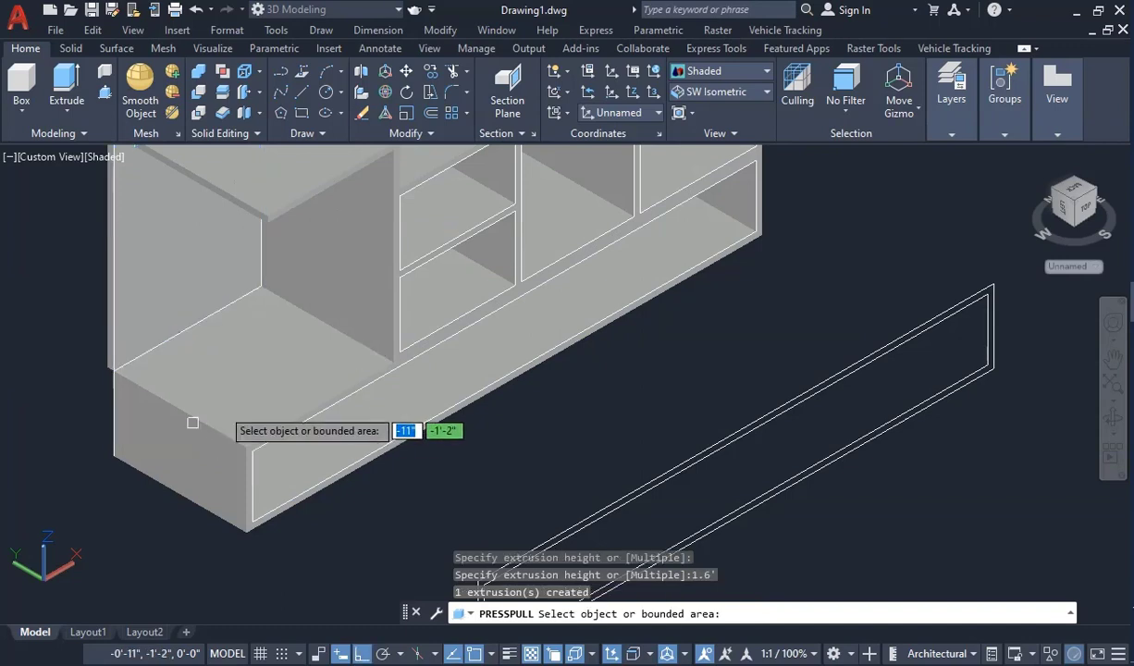
# Step: Press-pull the large end rectangle of the spare bay section 1" forward to form a door panel
pyautogui.scroll(-2, 157, 444)
pyautogui.scroll(-2, 155, 452)
pyautogui.scroll(-2, 361, 442)
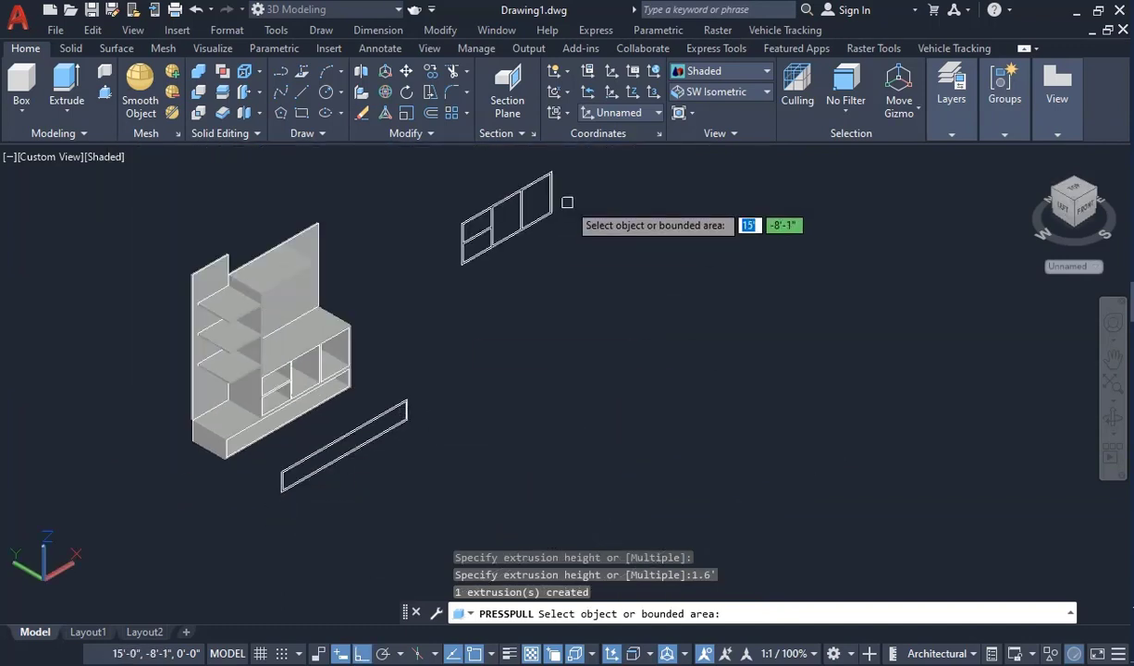
pyautogui.scroll(2, 570, 160)
pyautogui.scroll(3, 570, 160)
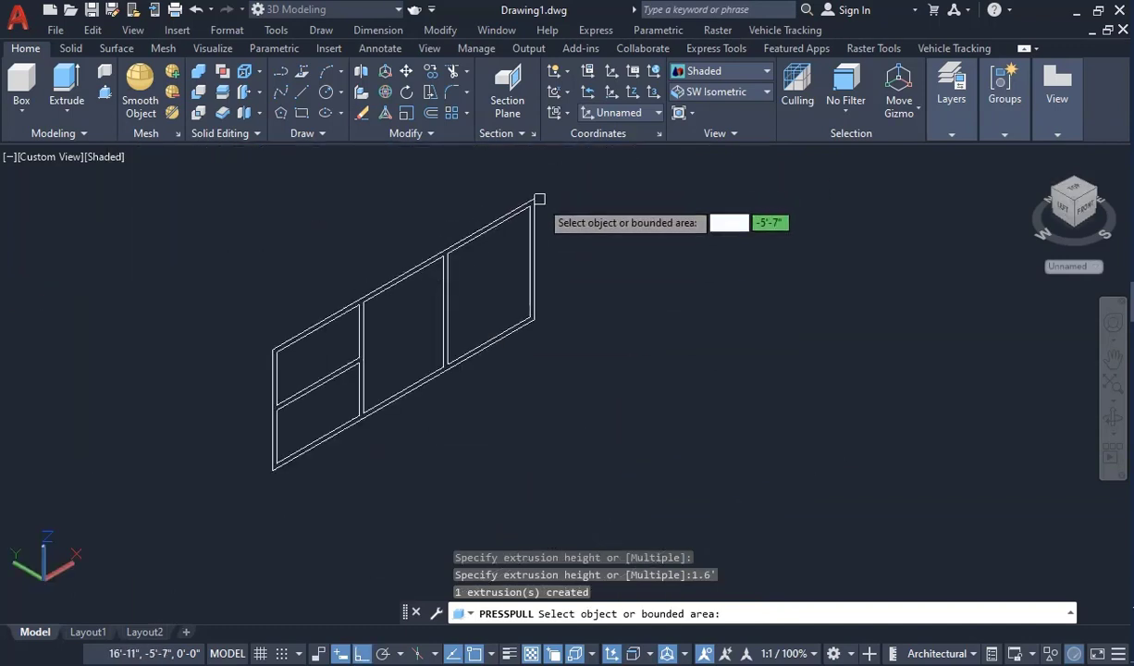
pyautogui.click(524, 242)
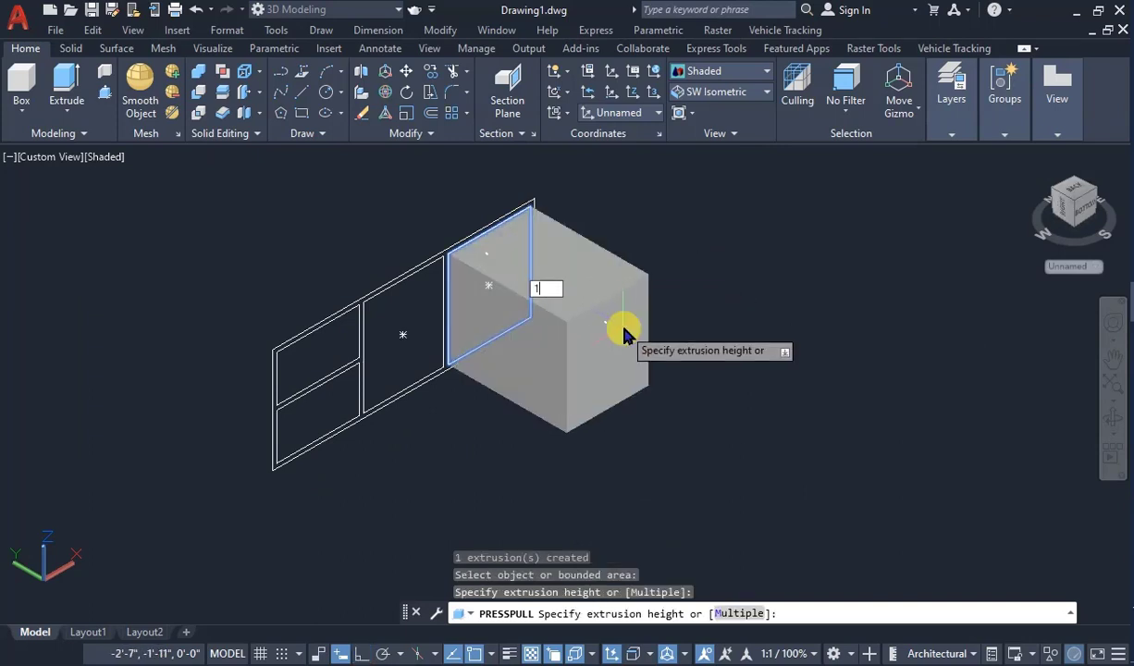
pyautogui.press('Return')
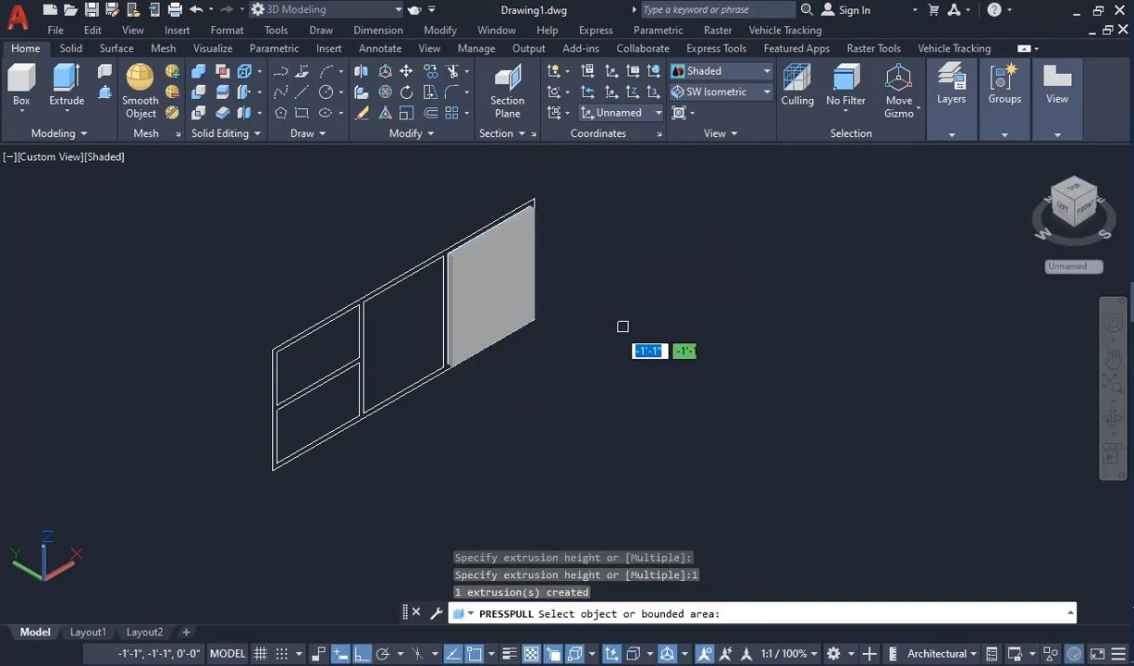
# Step: Press-pull the upper small rectangle of the spare bay section 1" forward to form a drawer front
pyautogui.click(367, 329)
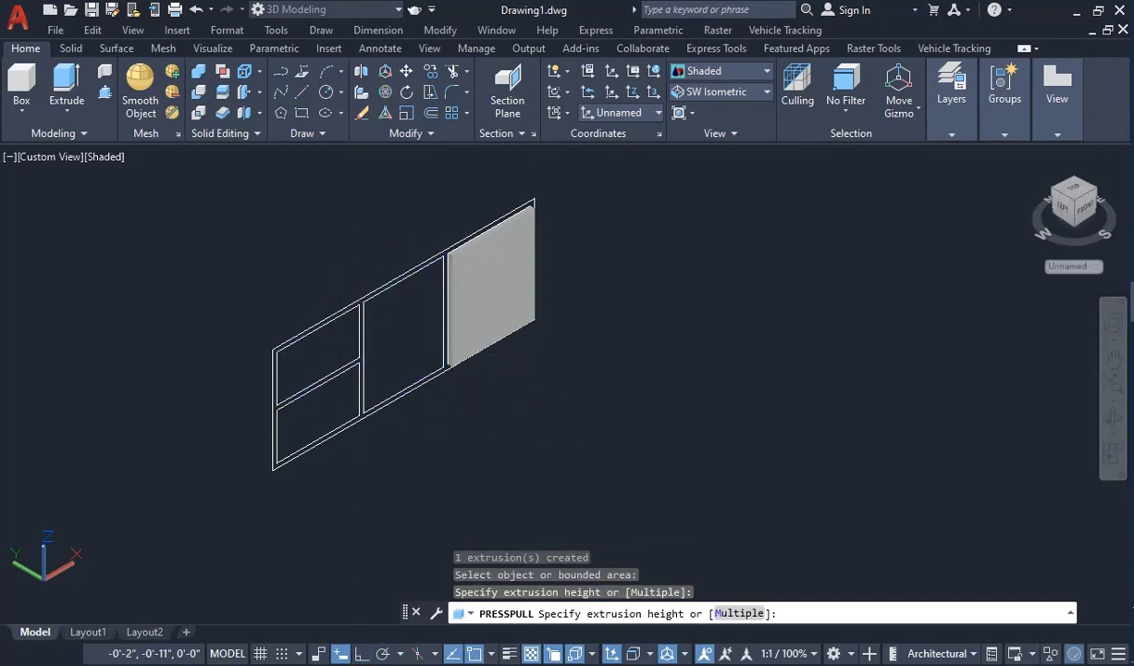
pyautogui.press('Escape')
pyautogui.press('Return')
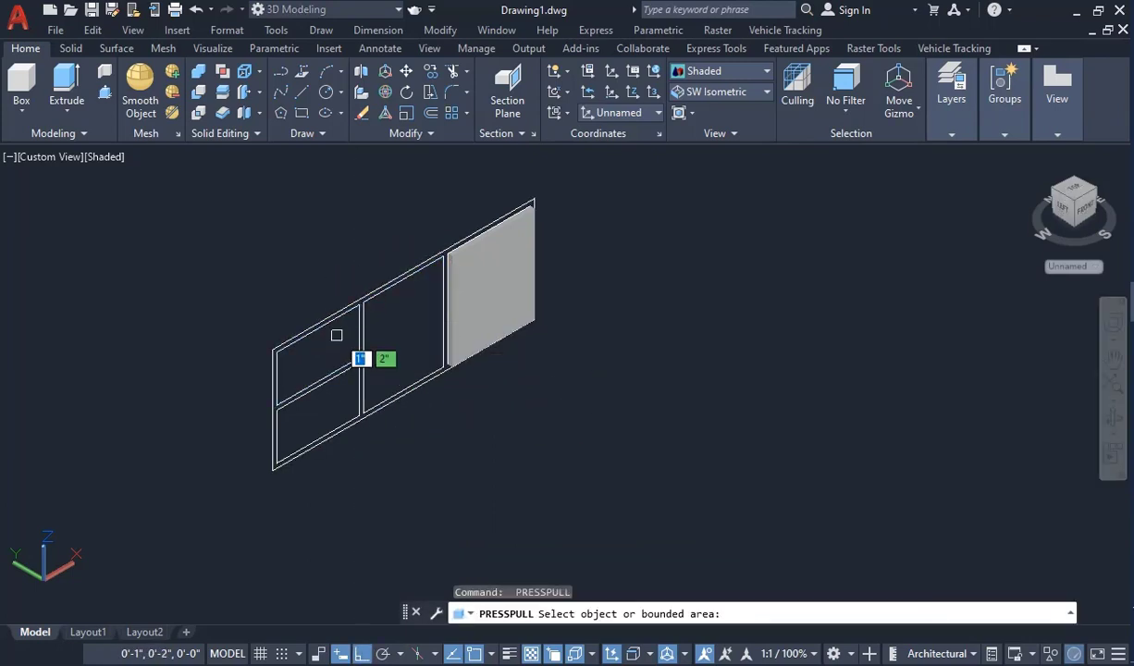
pyautogui.click(356, 337)
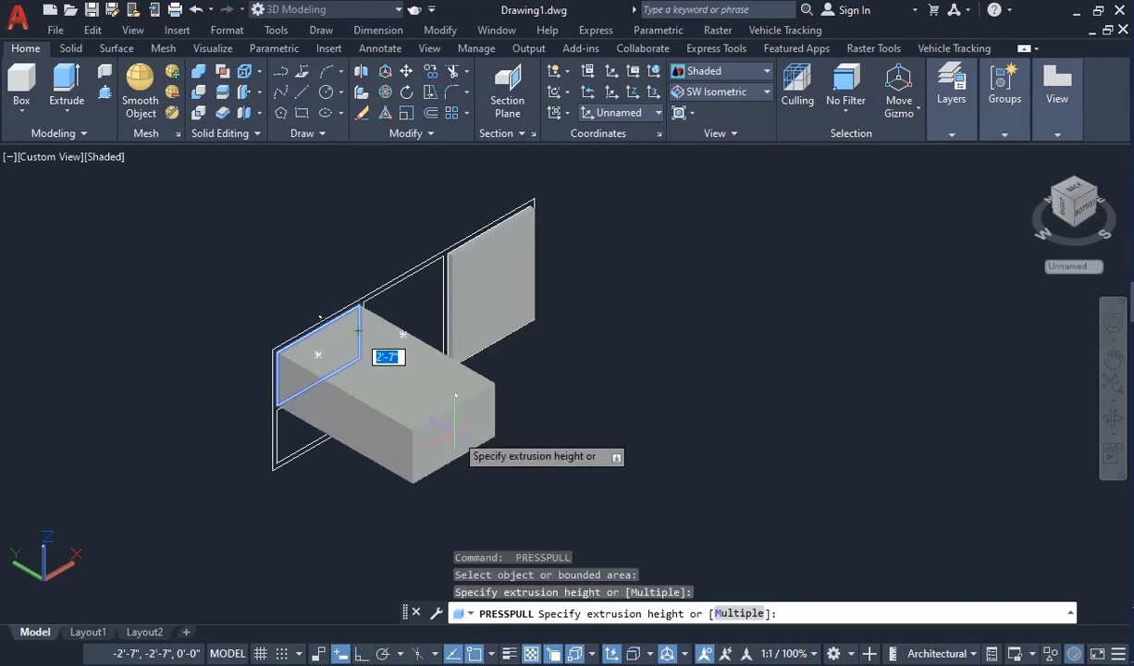
pyautogui.press('Return')
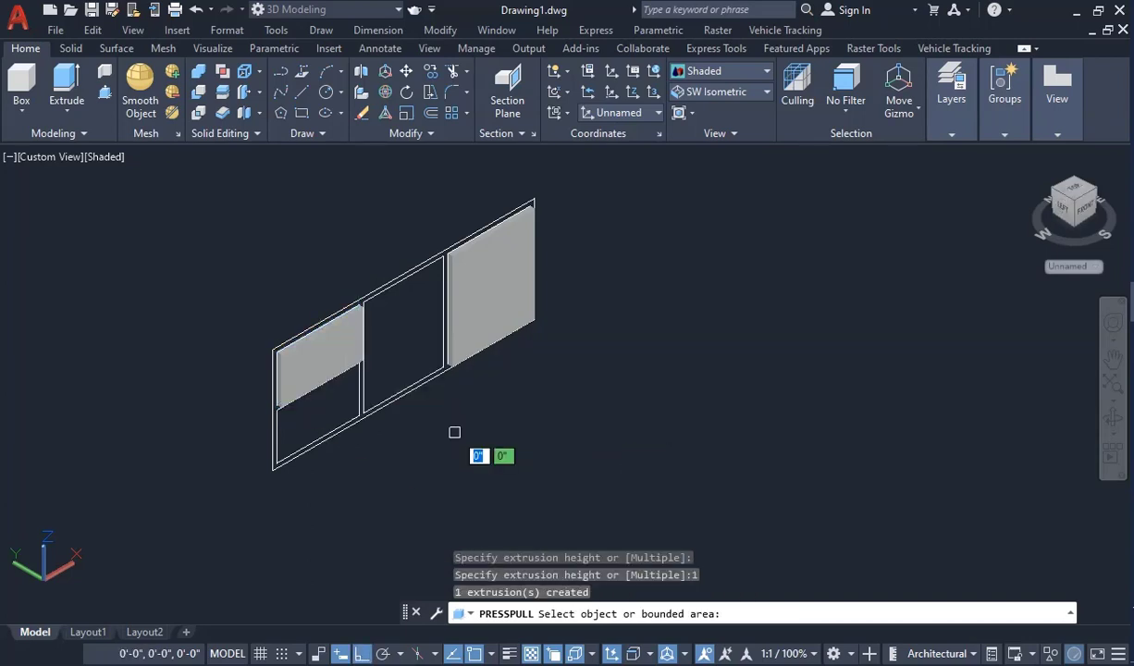
pyautogui.press('Return')
pyautogui.scroll(-5, 379, 362)
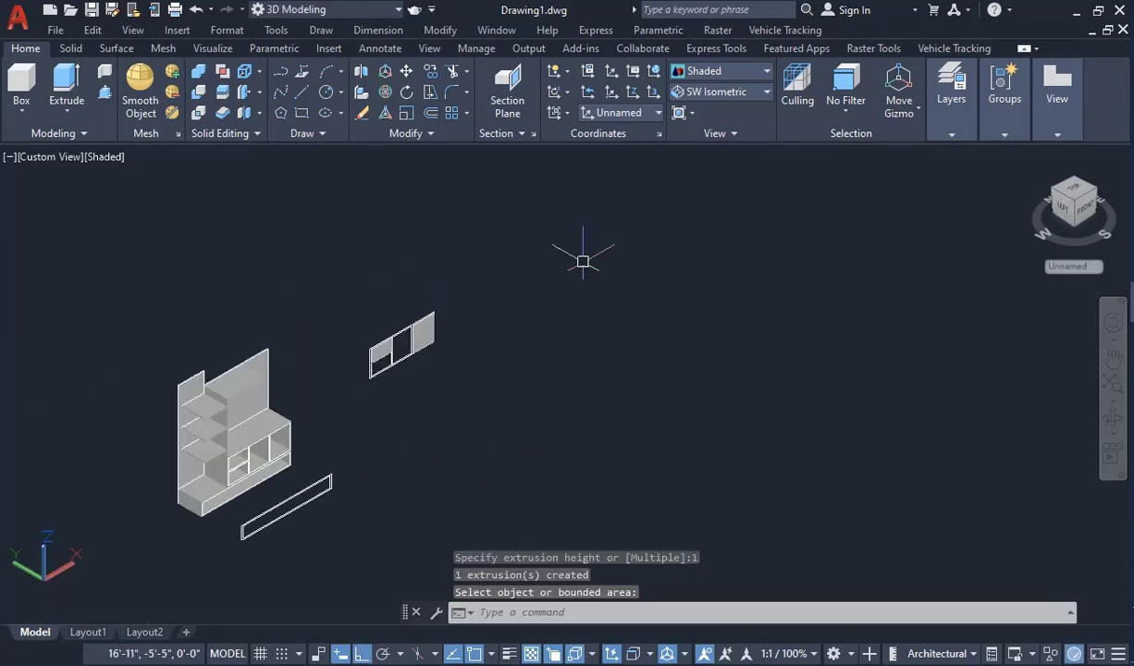
pyautogui.scroll(2, 330, 520)
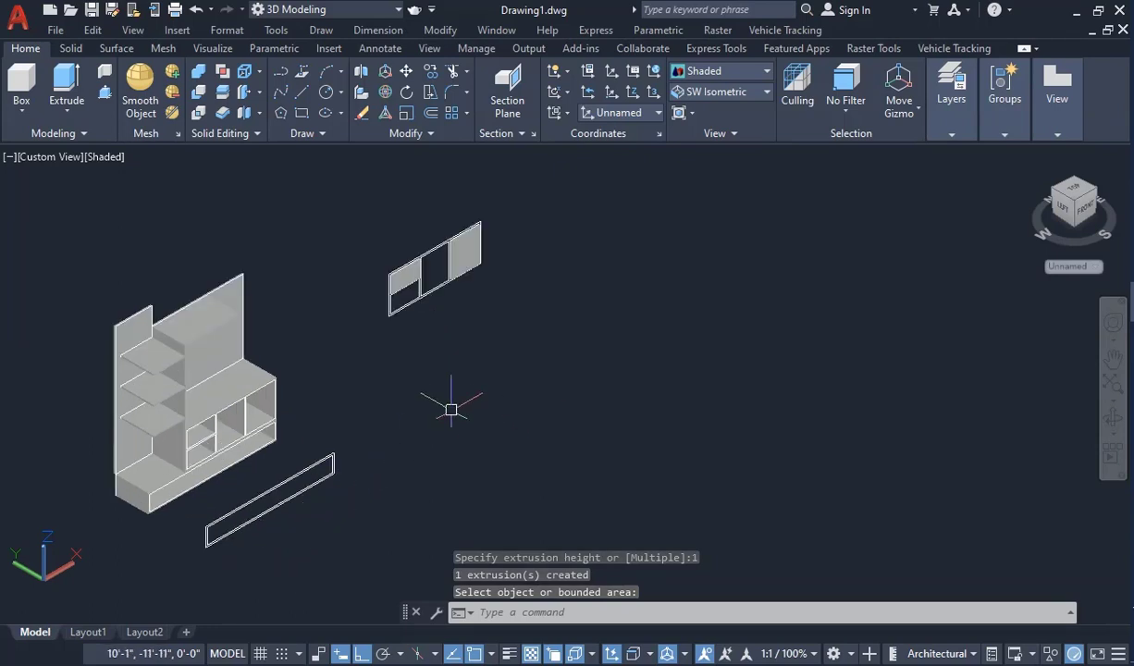
# Step: Draw a rectangle 5 long and 3 wide in the empty area beside the cabinet model
pyautogui.scroll(2, 450, 409)
pyautogui.click(300, 116)
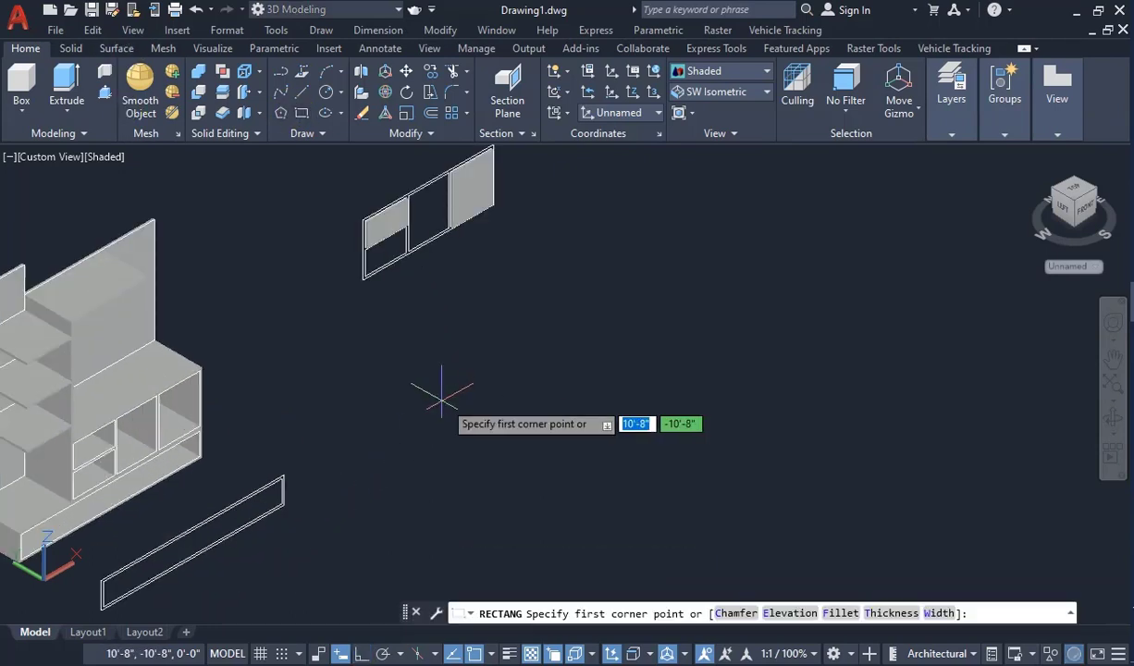
pyautogui.click(469, 407)
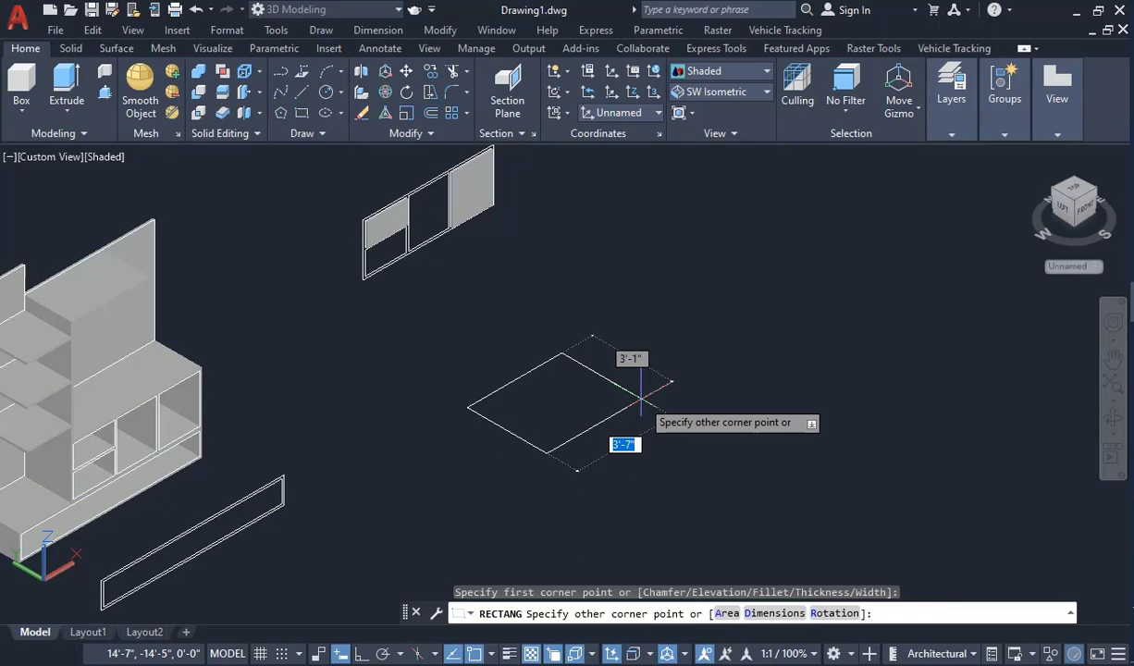
pyautogui.write('d')
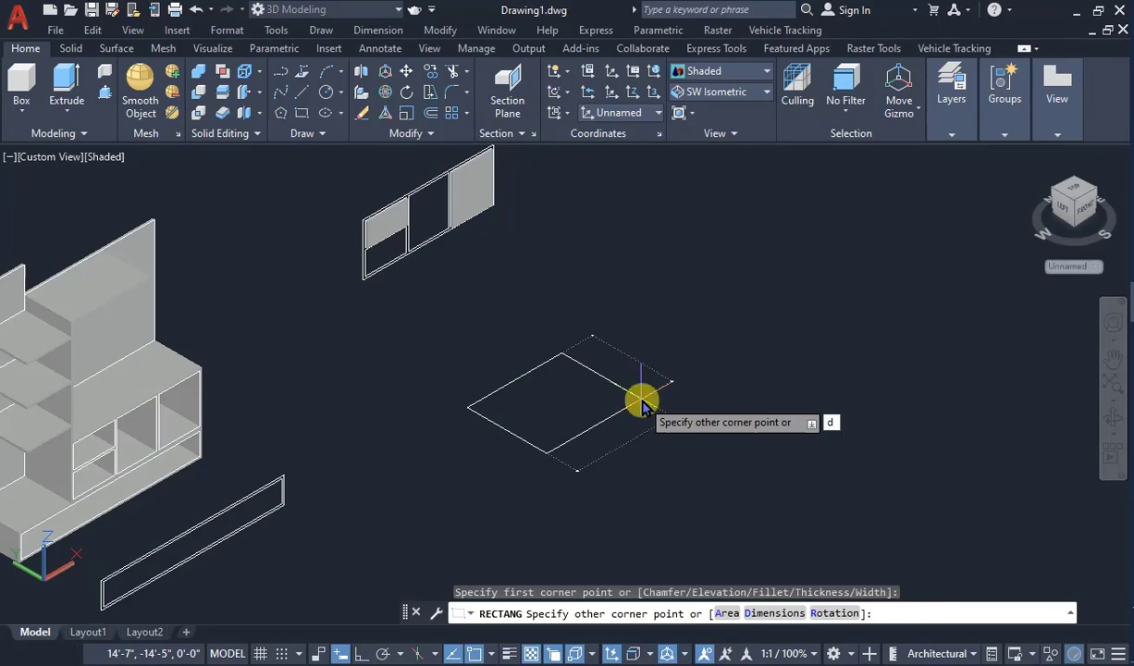
pyautogui.press('Return')
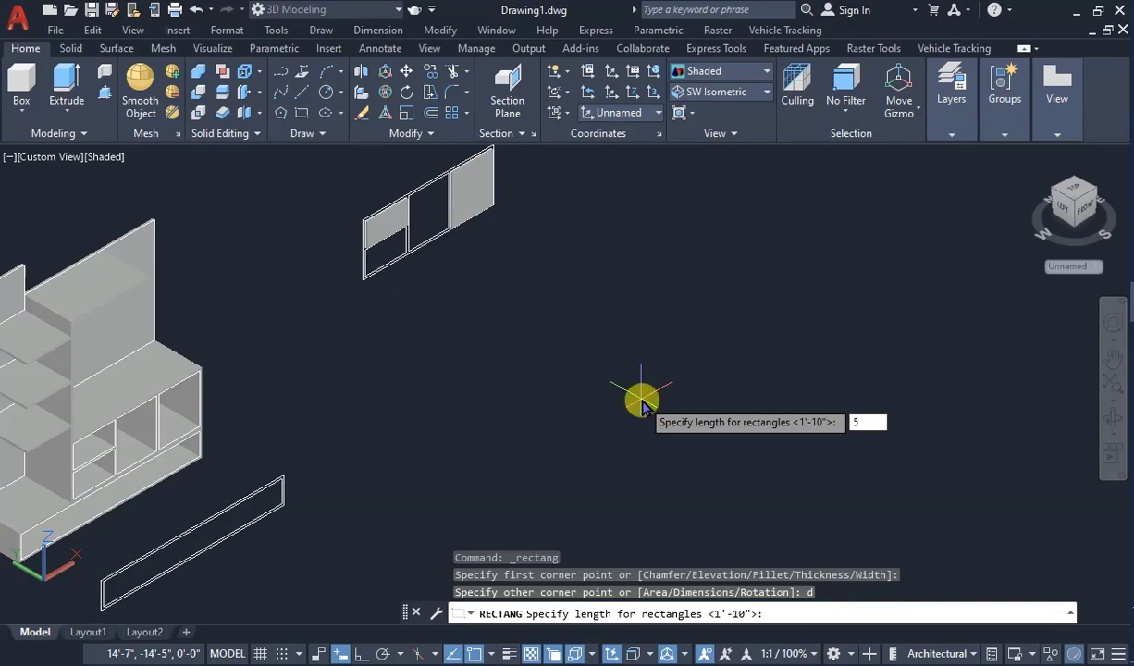
pyautogui.press('Return')
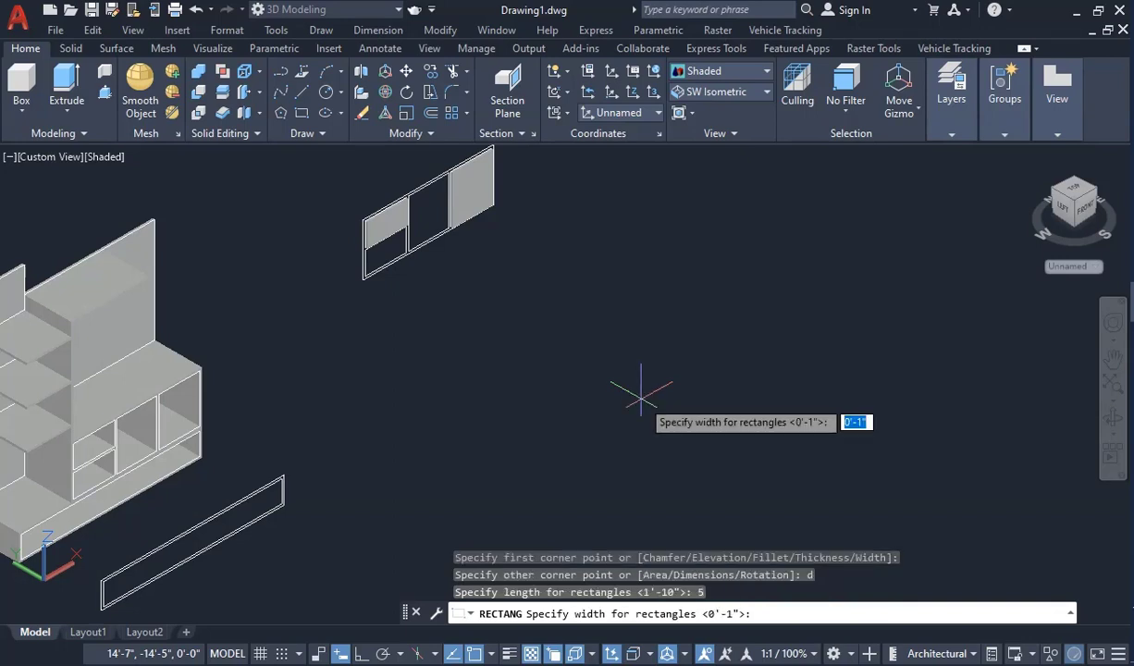
pyautogui.press('Return')
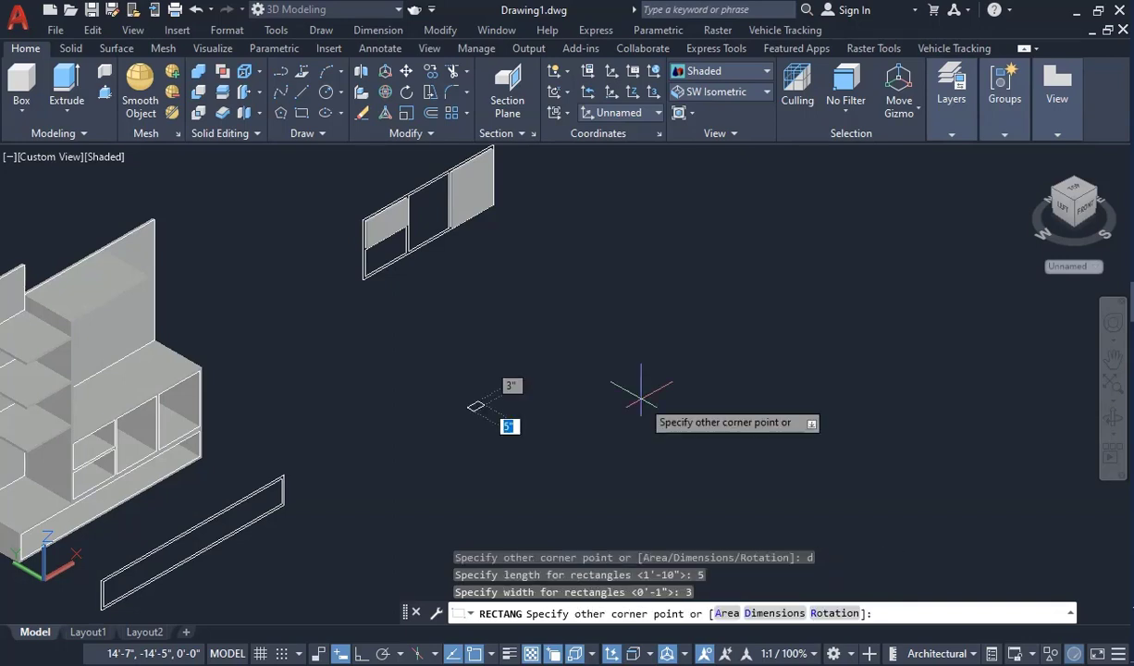
pyautogui.click(641, 394)
# Step: Offset the new rectangle inward by .3
pyautogui.scroll(5, 476, 400)
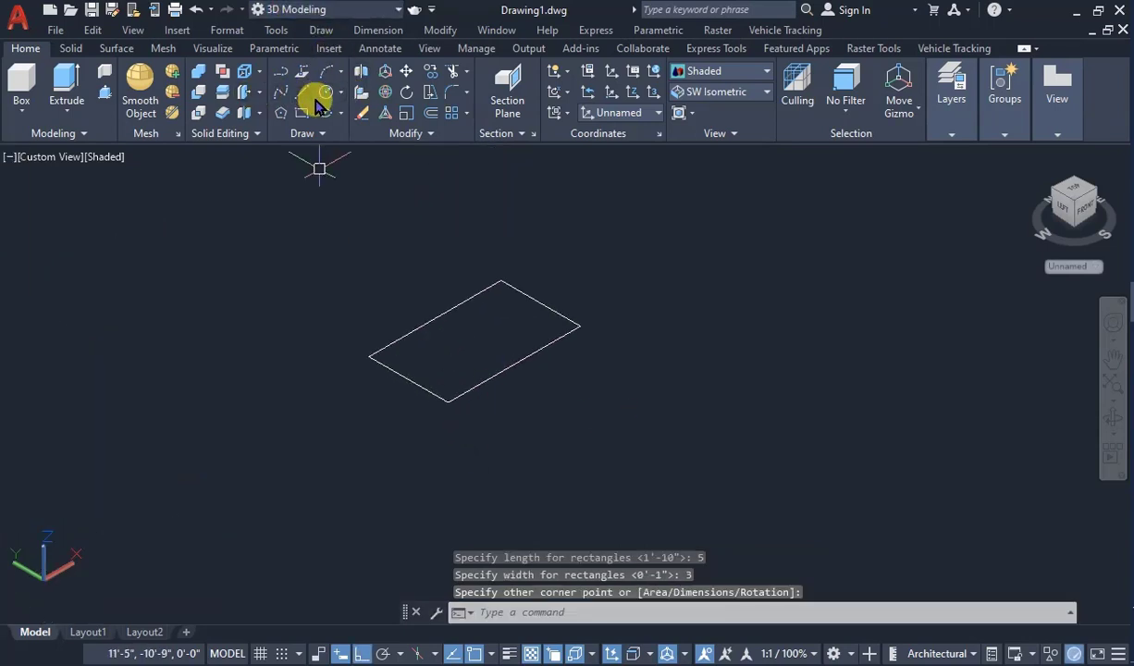
pyautogui.click(418, 113)
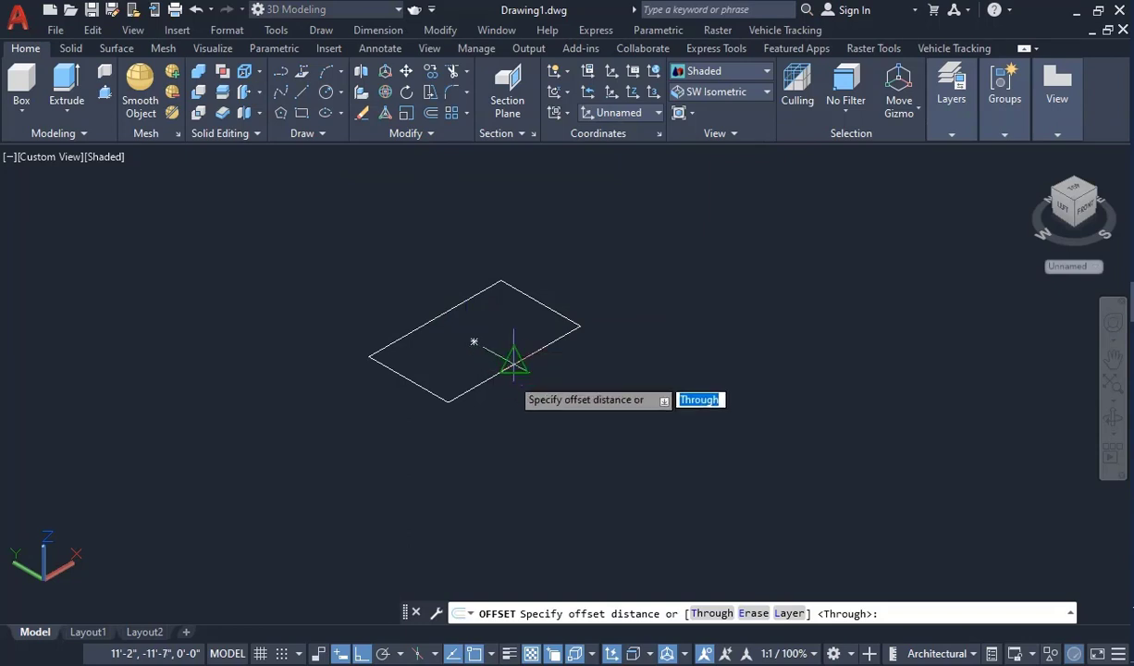
pyautogui.press('Return')
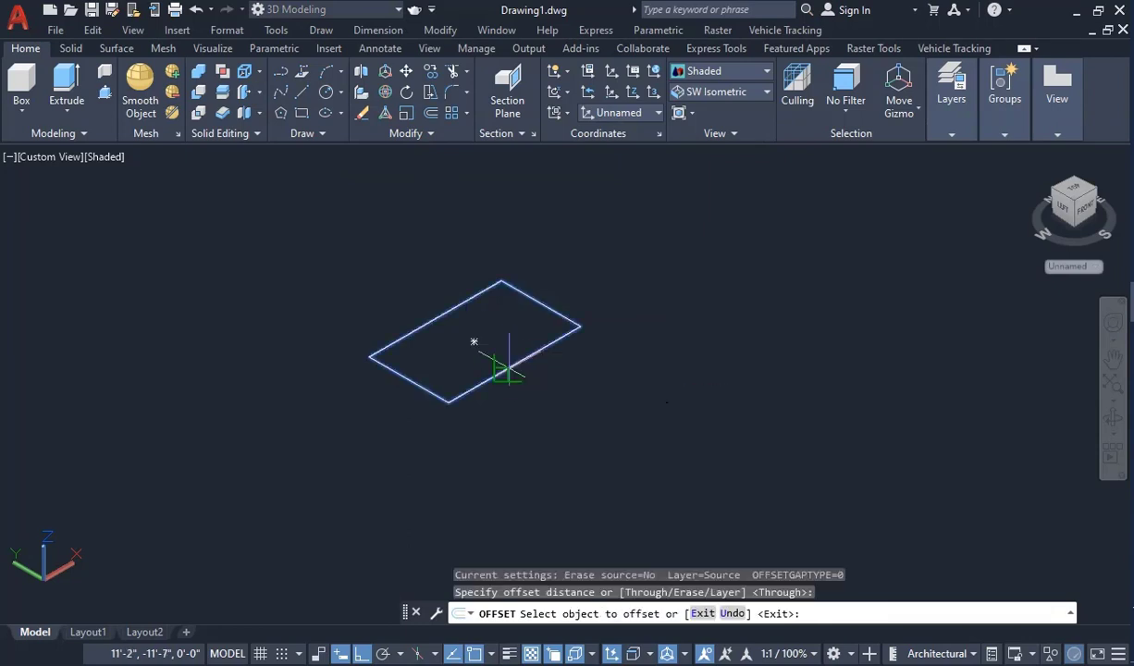
pyautogui.click(509, 368)
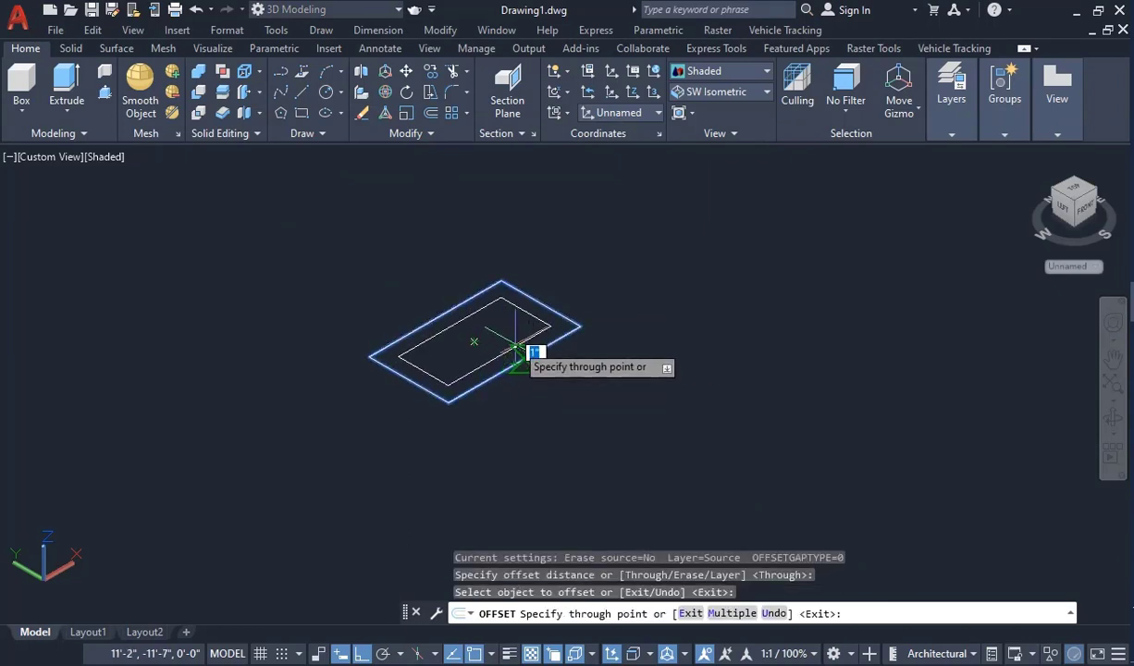
pyautogui.click(516, 344)
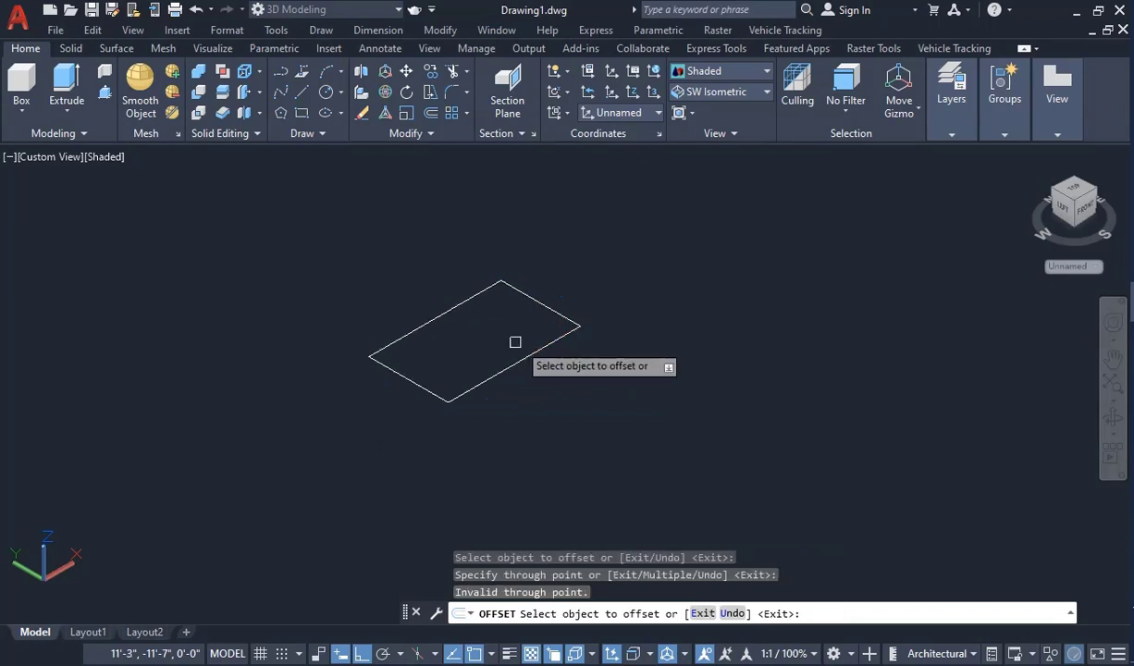
pyautogui.scroll(-5, 515, 342)
pyautogui.click(520, 356)
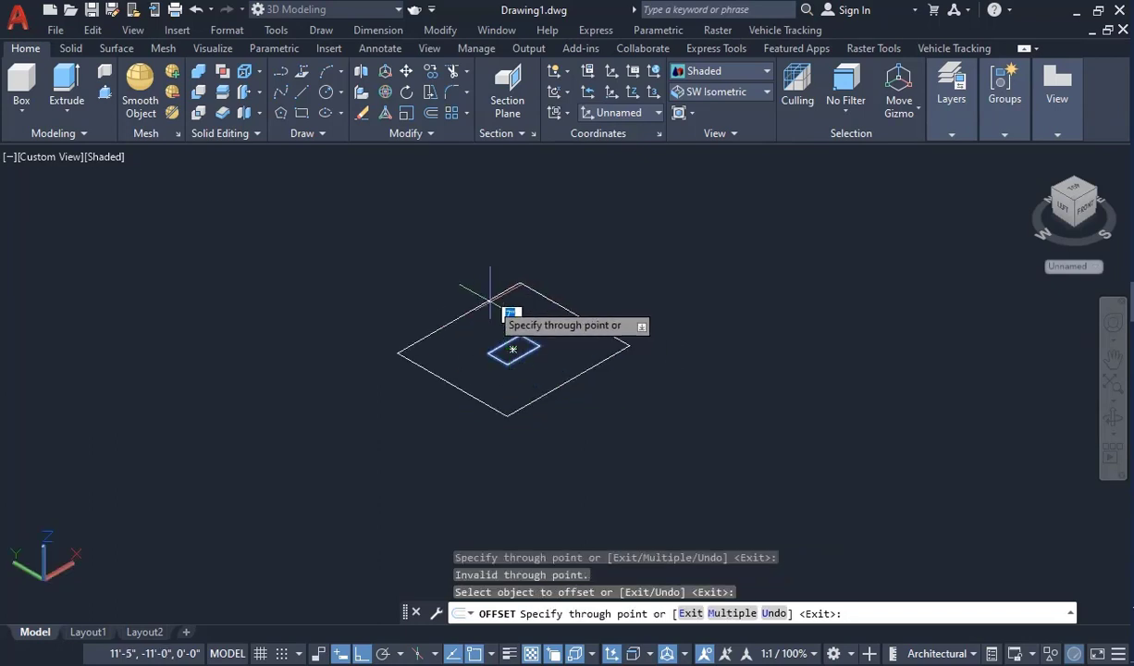
pyautogui.scroll(5, 546, 347)
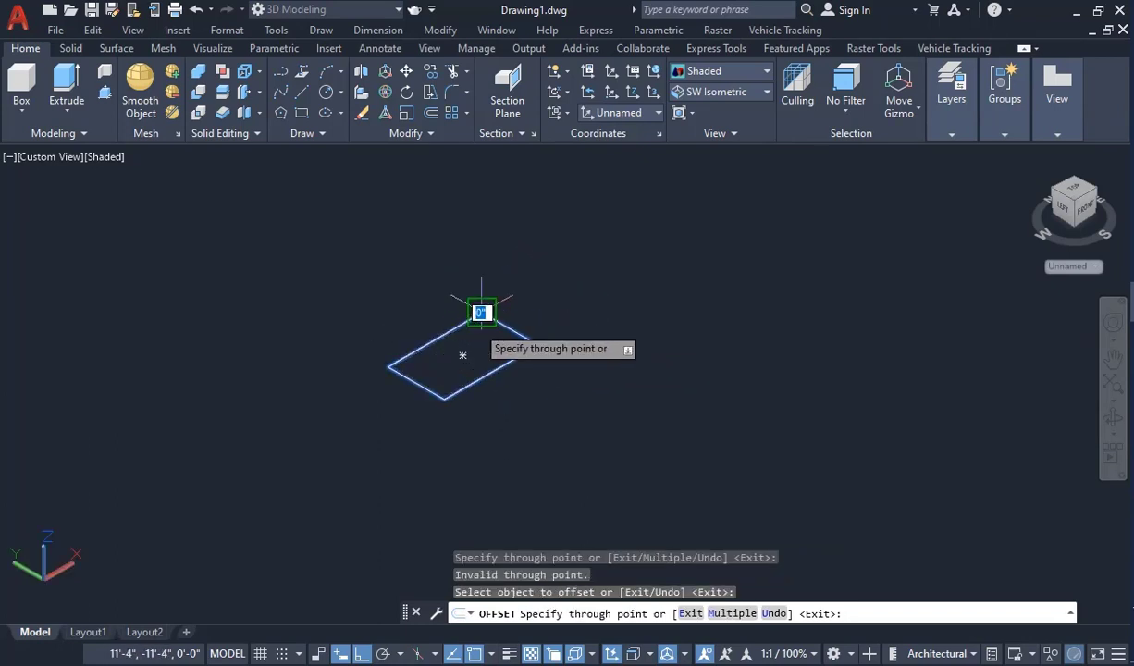
pyautogui.scroll(4, 481, 315)
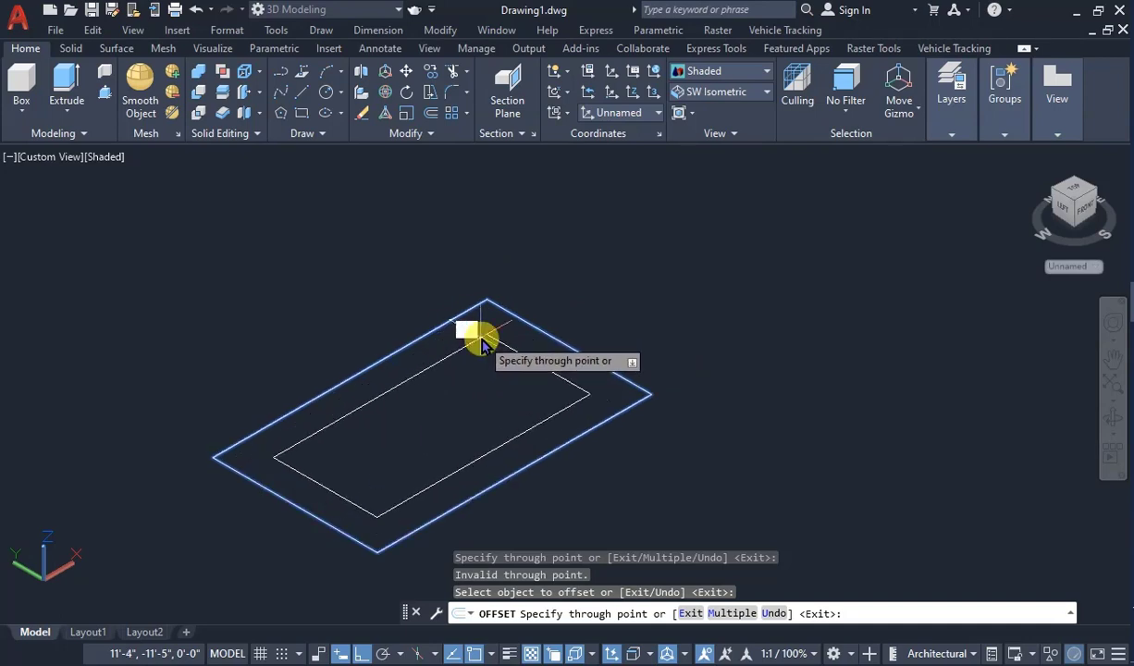
pyautogui.press('Return')
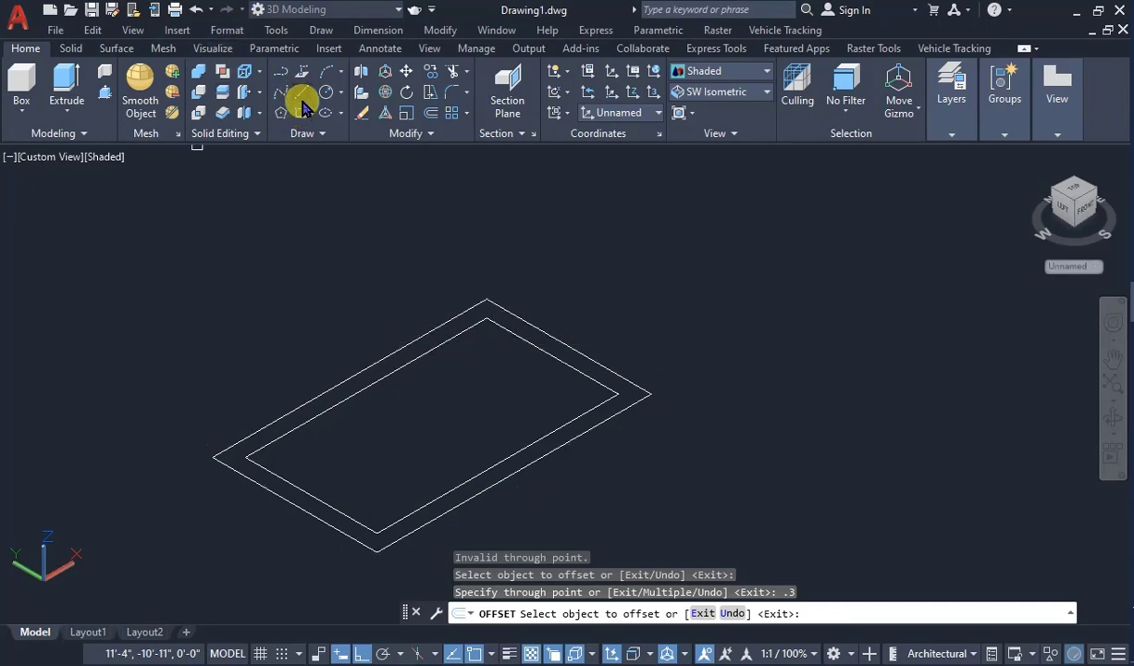
# Step: Offset the outer rectangle inward by .5 and delete the .3 offset rectangle
pyautogui.click(501, 477)
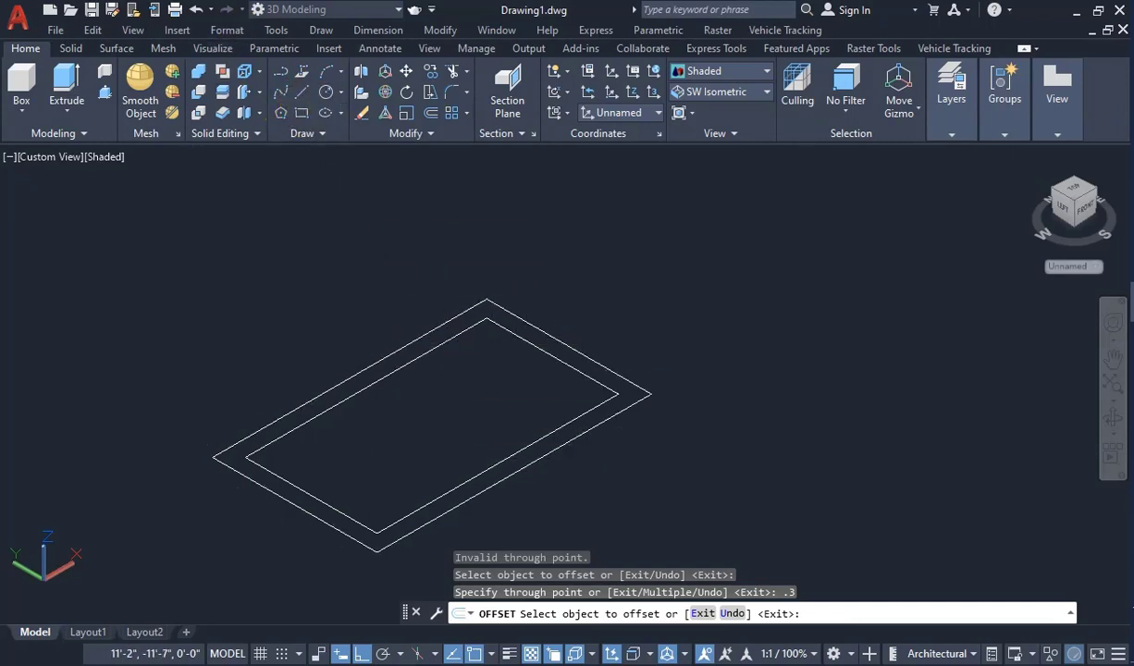
pyautogui.click(488, 449)
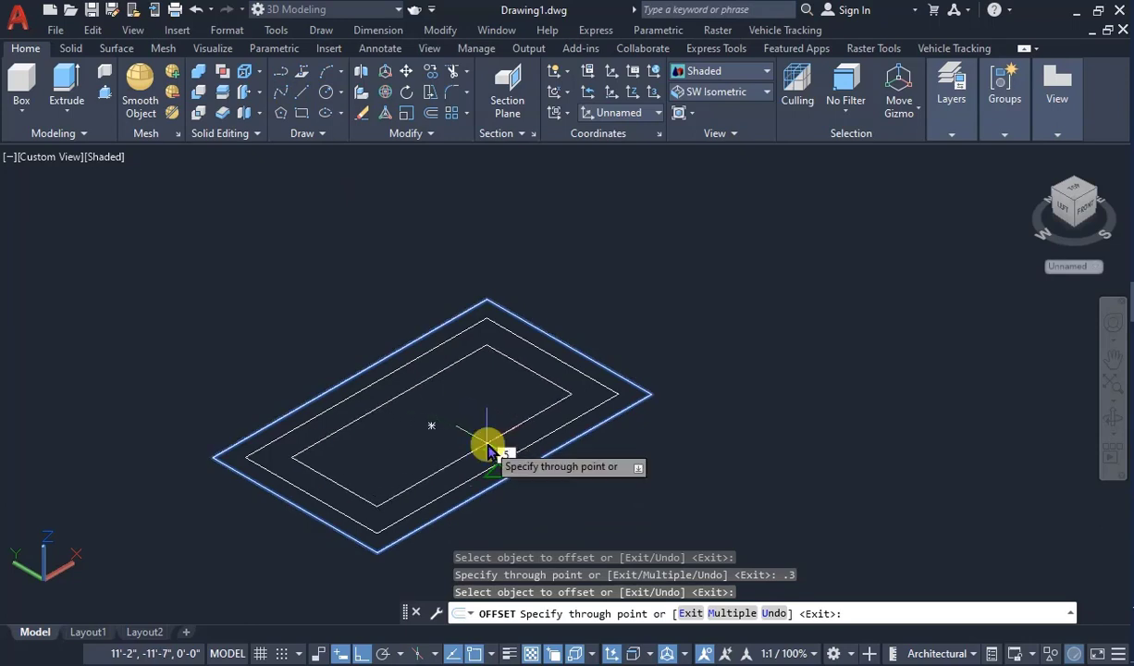
pyautogui.press('Return')
pyautogui.press('Escape')
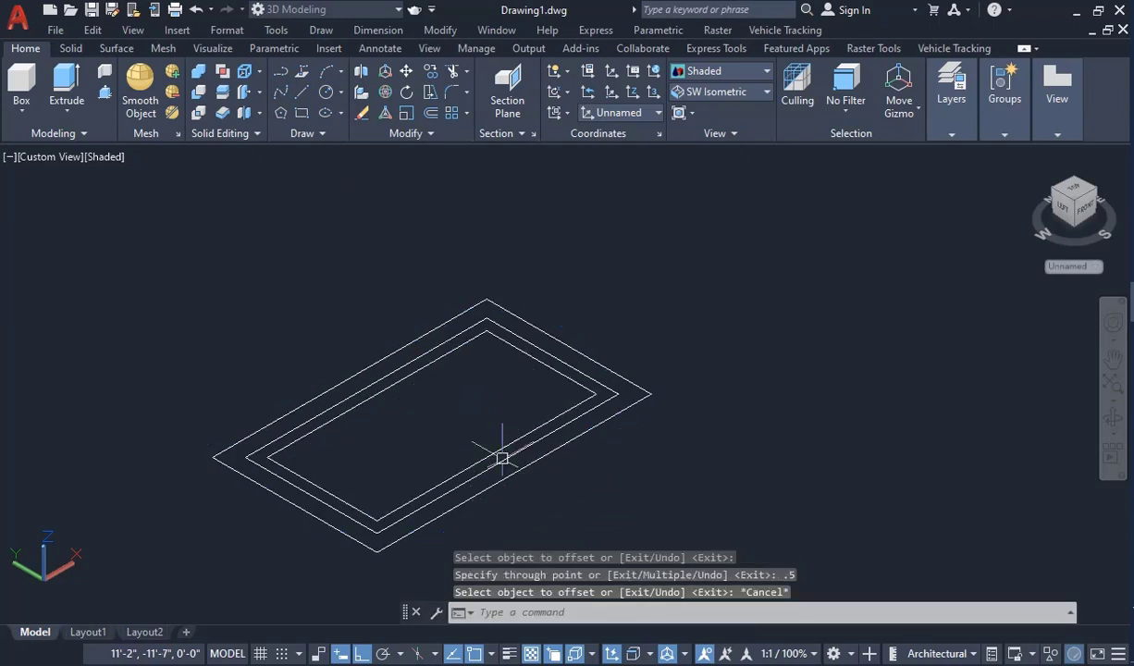
pyautogui.click(508, 460)
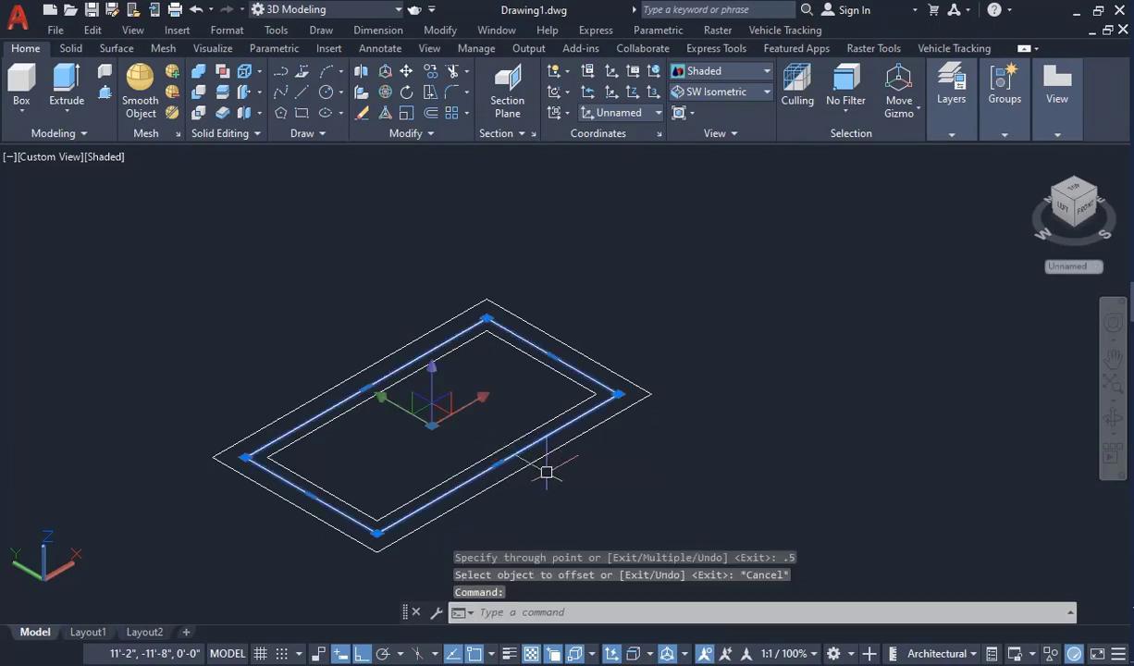
pyautogui.press('Delete')
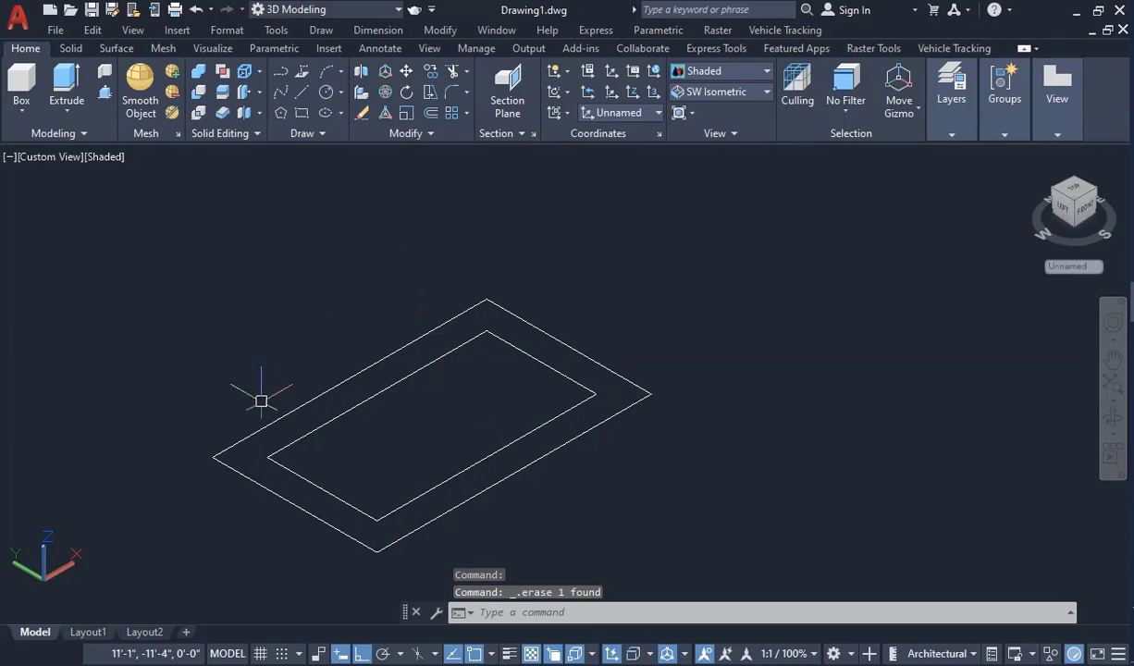
# Step: Draw two lines from the ends of the inner rectangle's back long side, continuing its direction outward past the outer rectangle
pyautogui.click(301, 92)
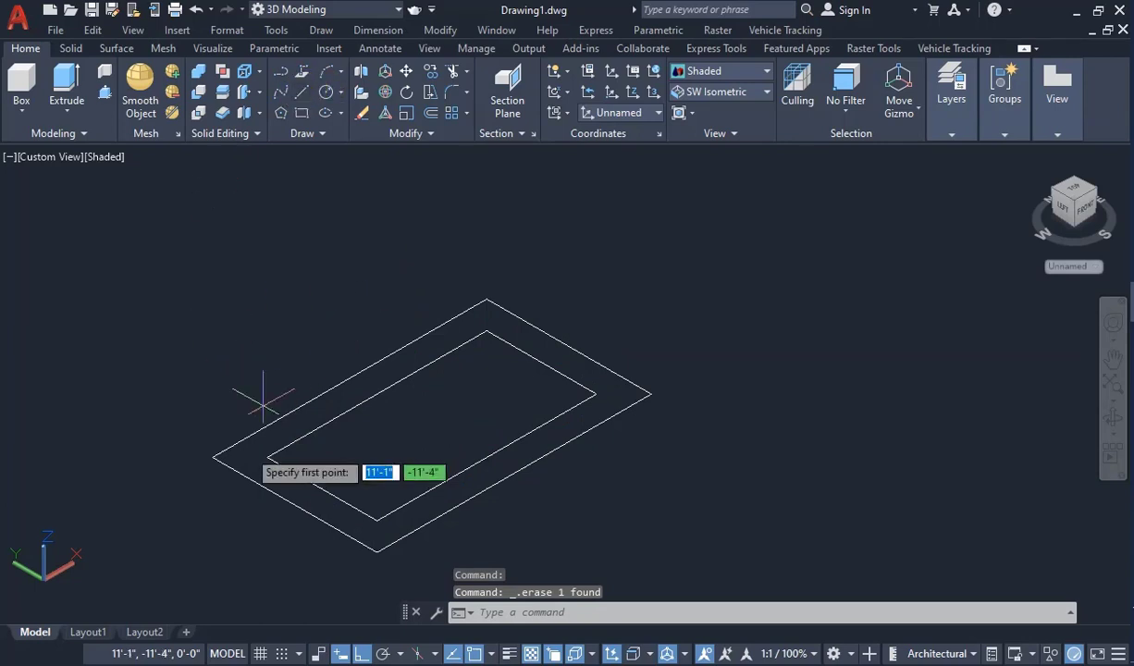
pyautogui.click(266, 456)
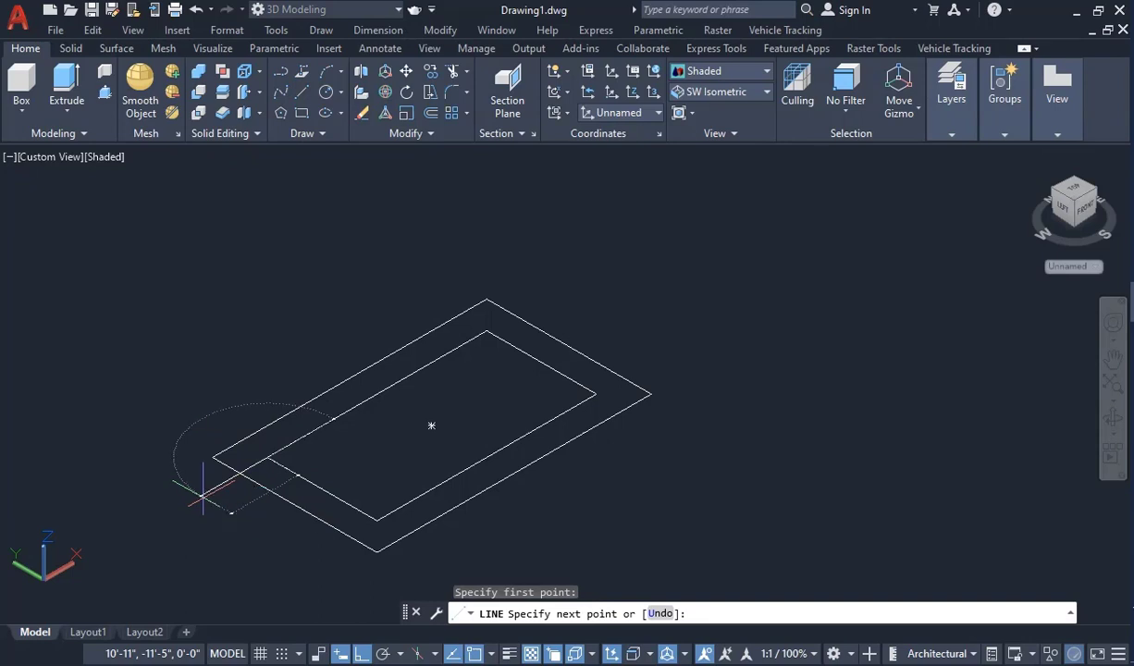
pyautogui.click(203, 496)
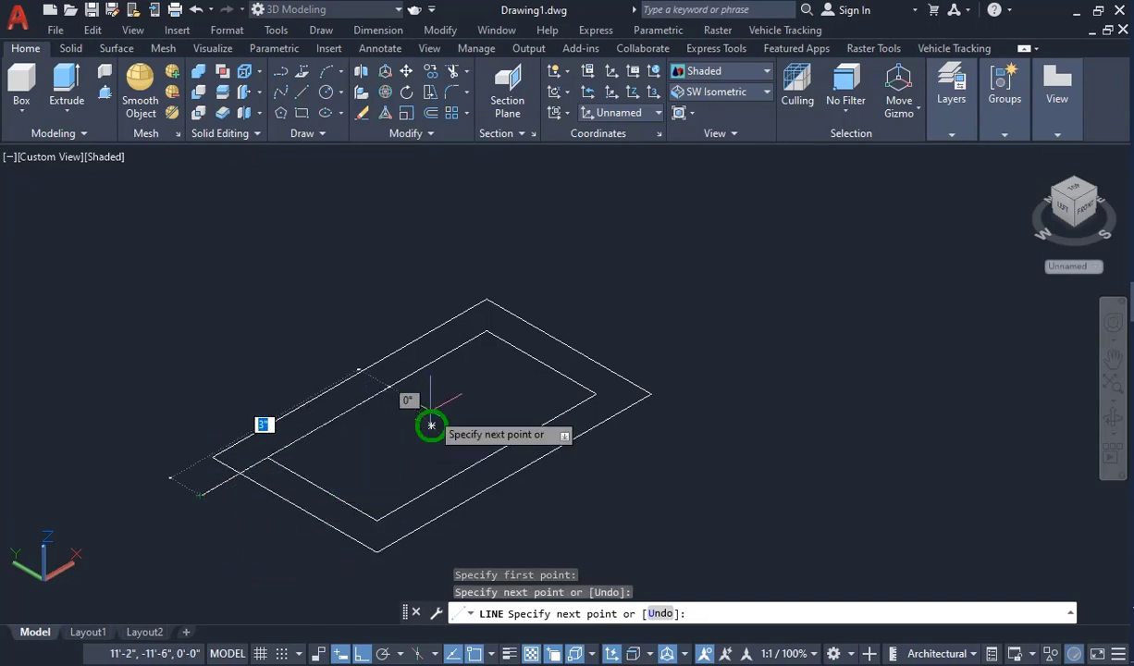
pyautogui.rightClick(431, 423)
pyautogui.press('Return')
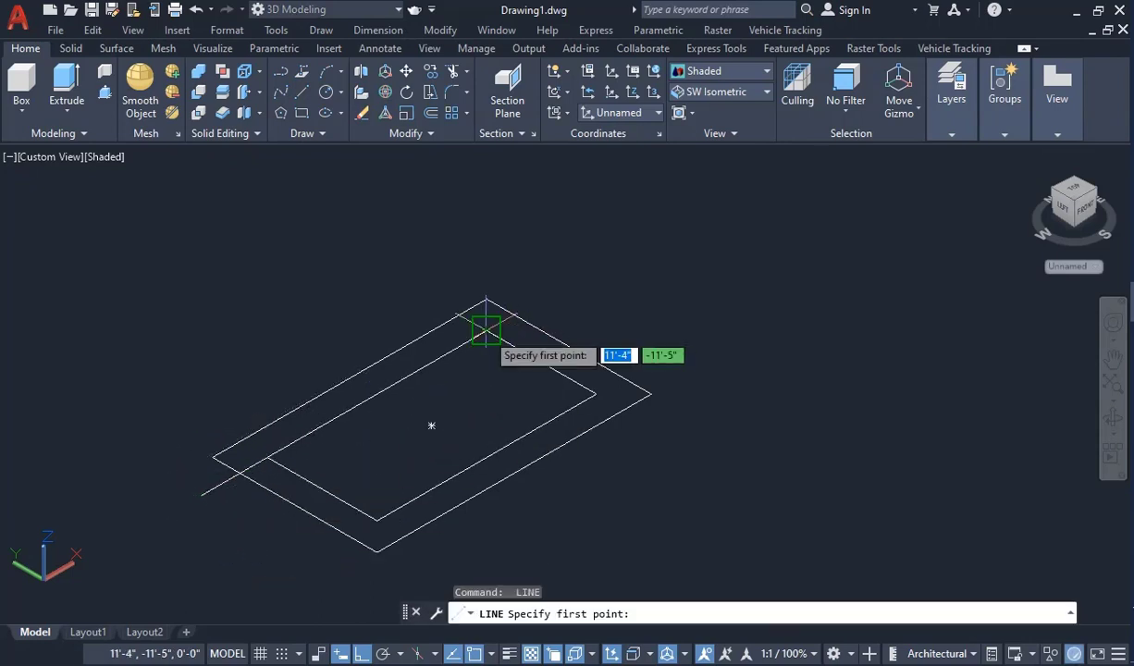
pyautogui.click(487, 330)
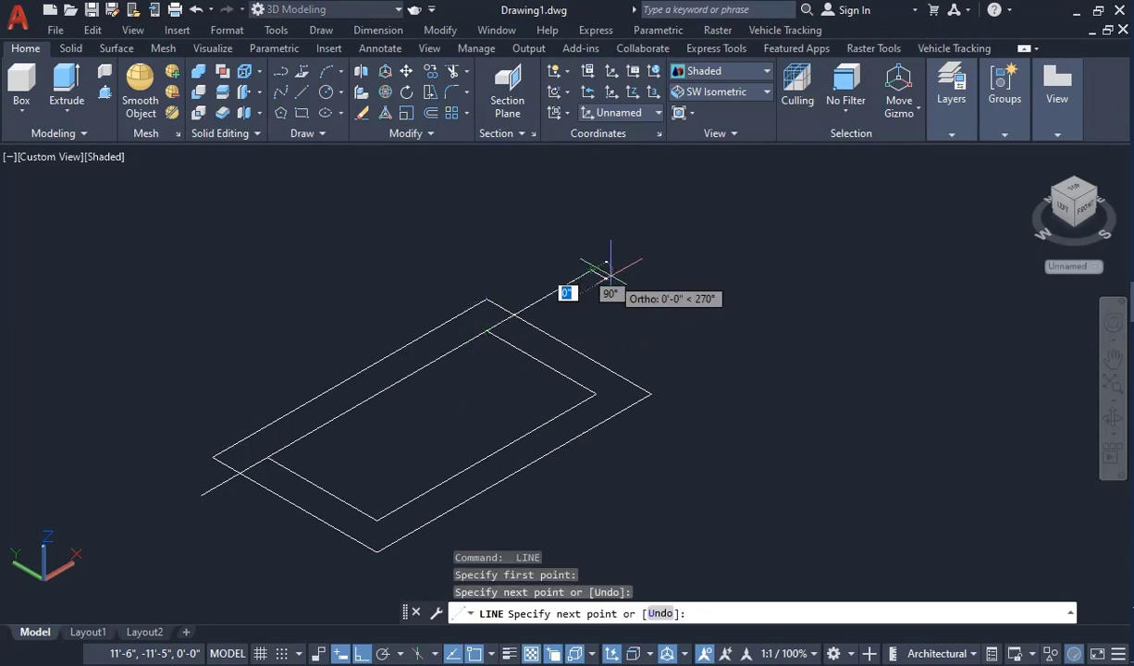
pyautogui.press('Escape')
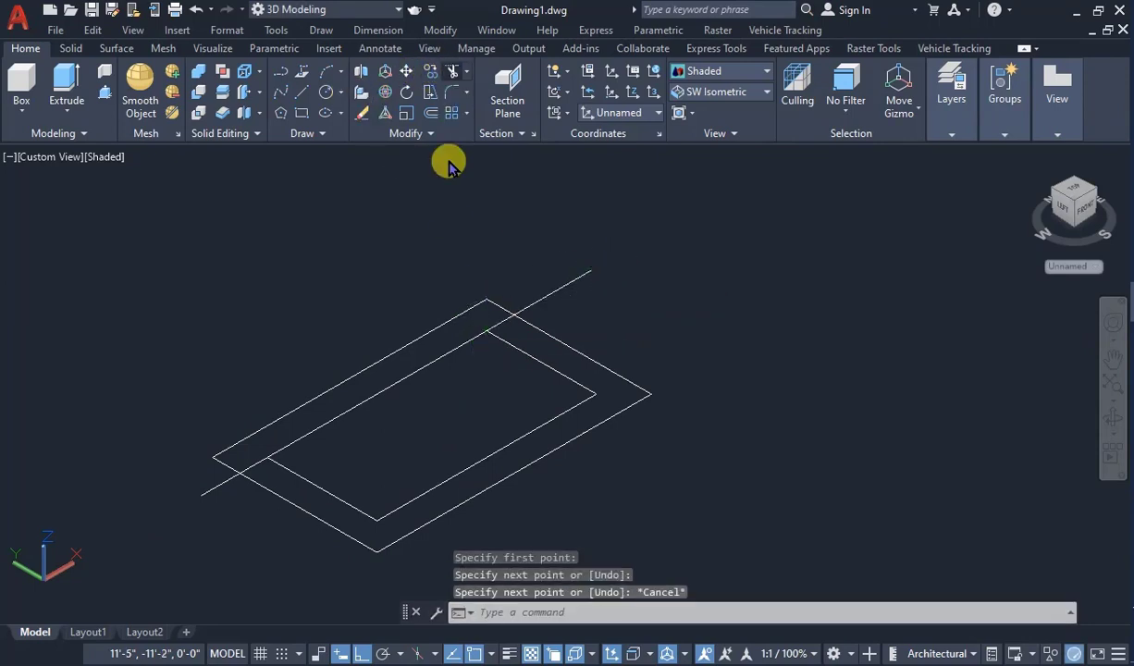
# Step: Trim both back long sides, the overhanging line ends and the leftover stubs to leave a closed U-shaped outline
pyautogui.click(368, 364)
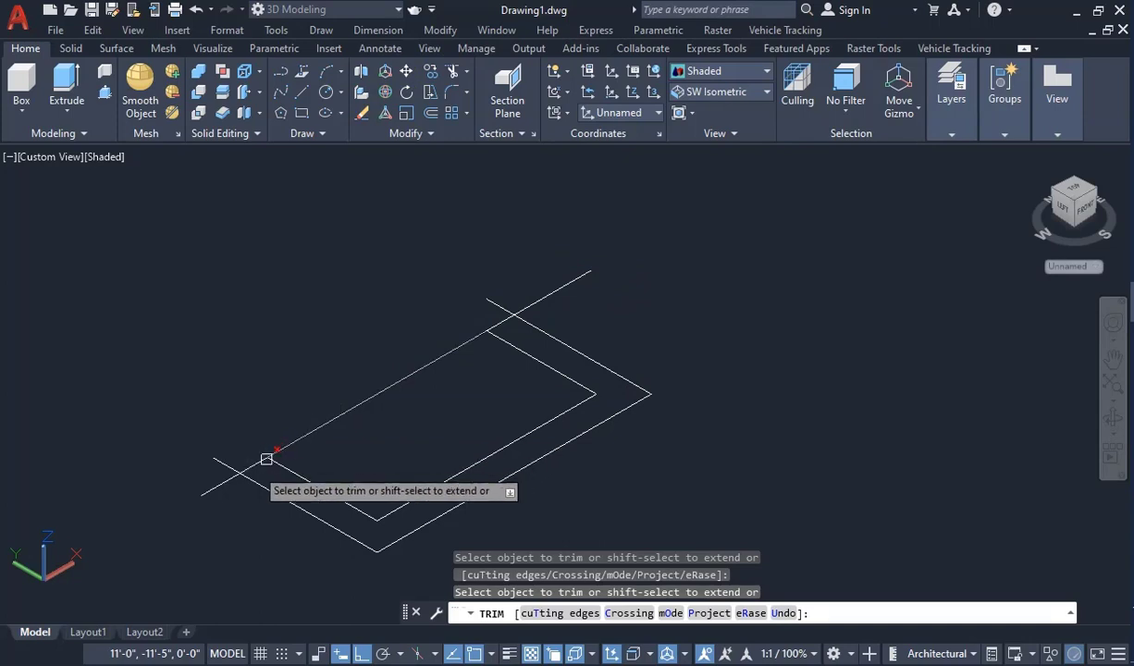
pyautogui.click(220, 483)
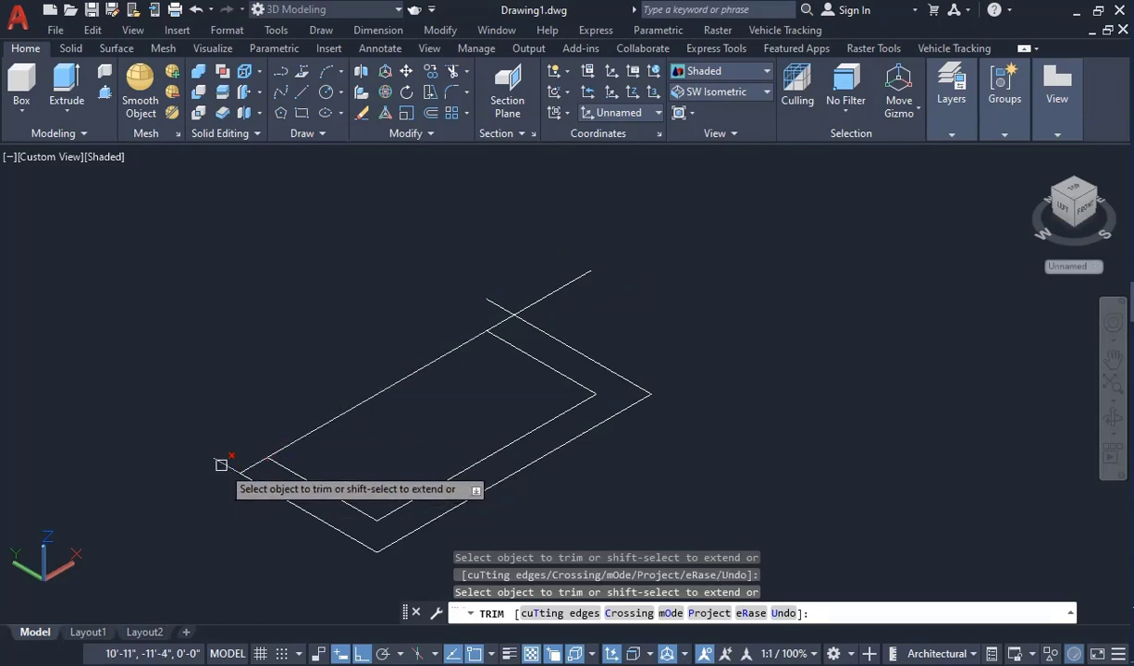
pyautogui.click(221, 460)
pyautogui.click(291, 445)
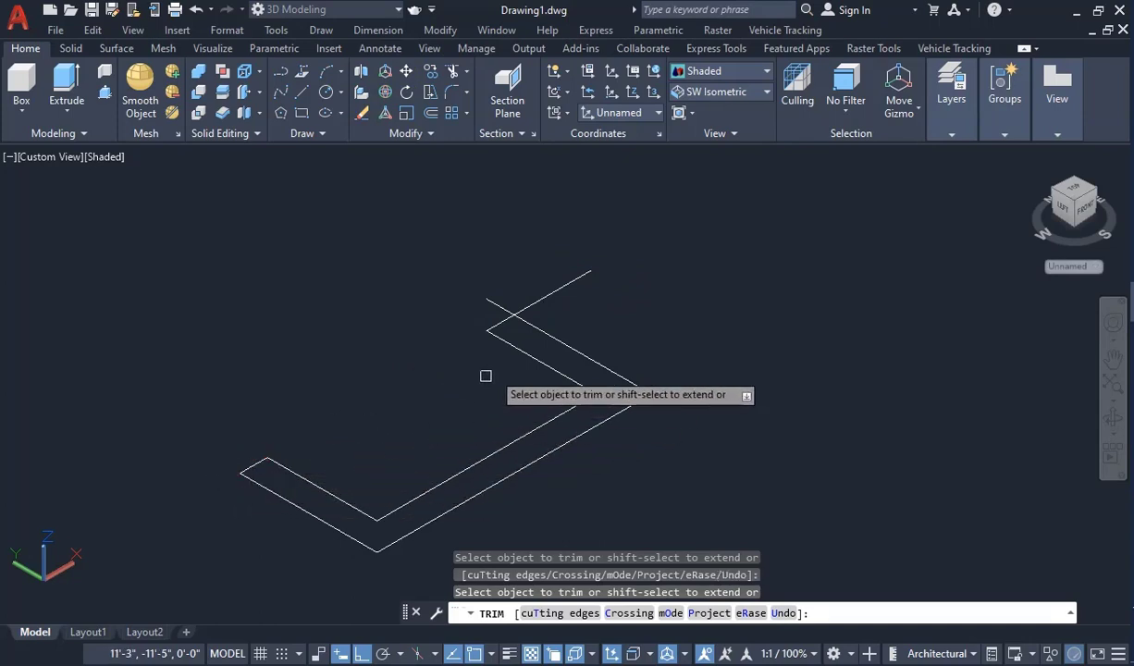
pyautogui.click(500, 305)
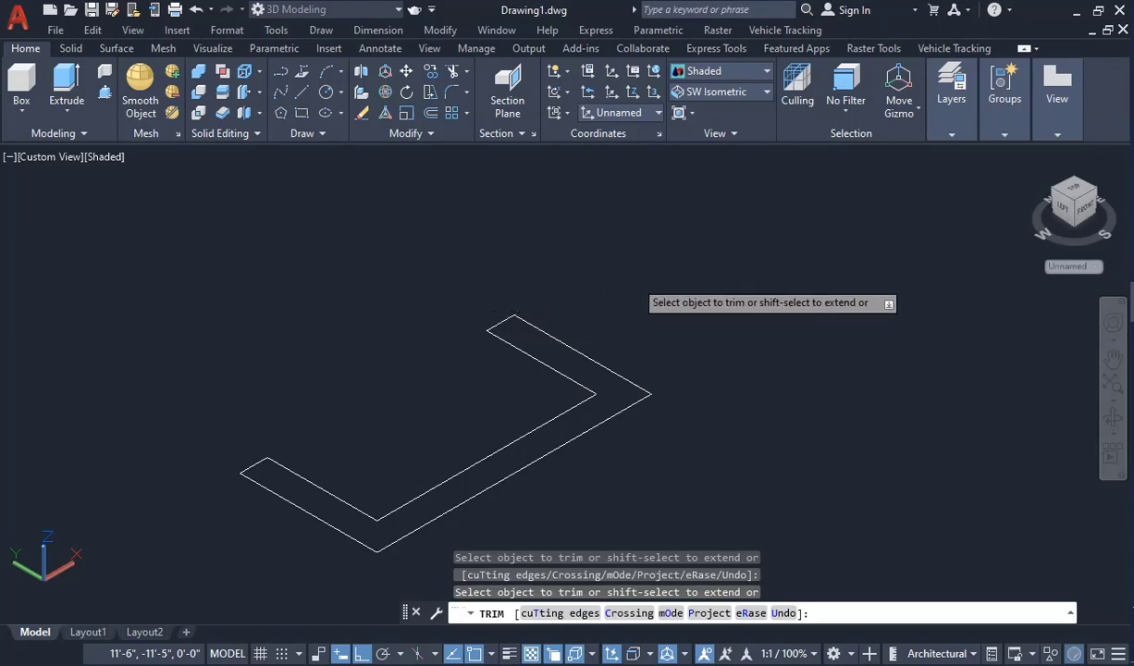
pyautogui.scroll(-4, 636, 287)
pyautogui.press('Escape')
# Step: Join all segments of the U-shaped outline into one polyline
pyautogui.click(546, 296)
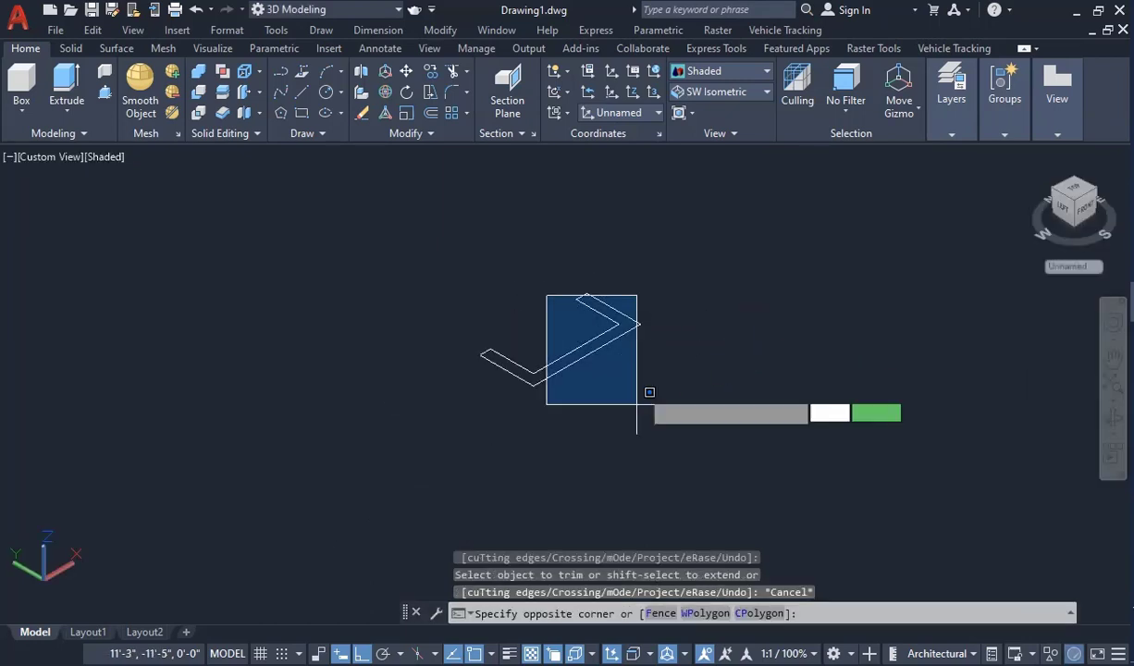
pyautogui.click(740, 467)
pyautogui.click(794, 493)
pyautogui.click(454, 259)
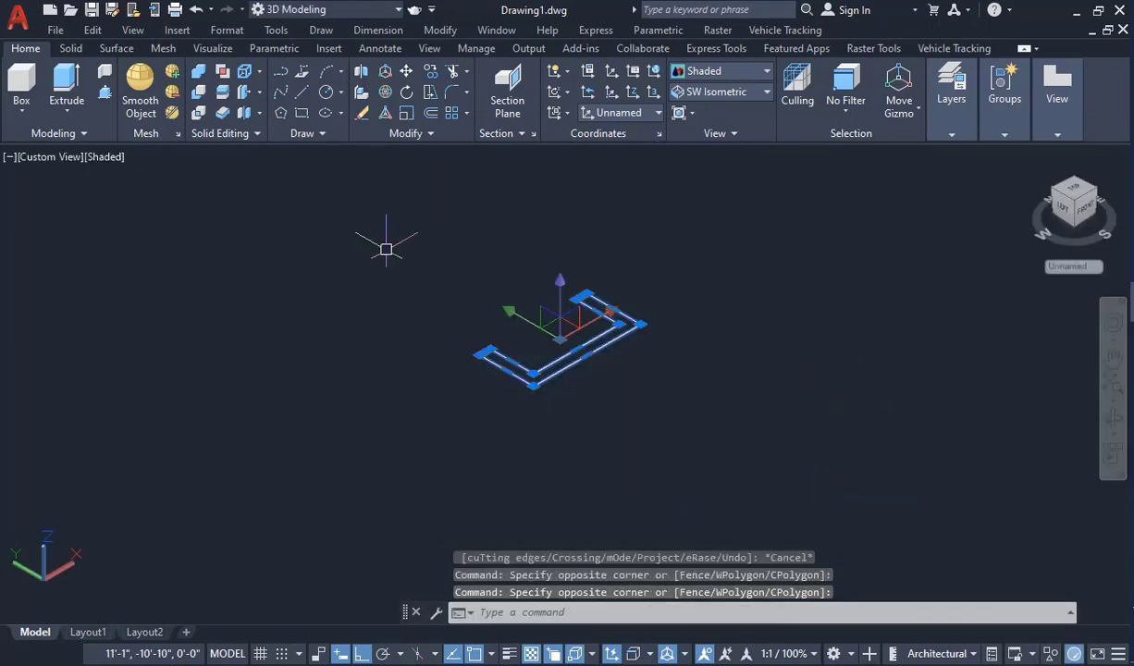
pyautogui.write('j')
pyautogui.press('Return')
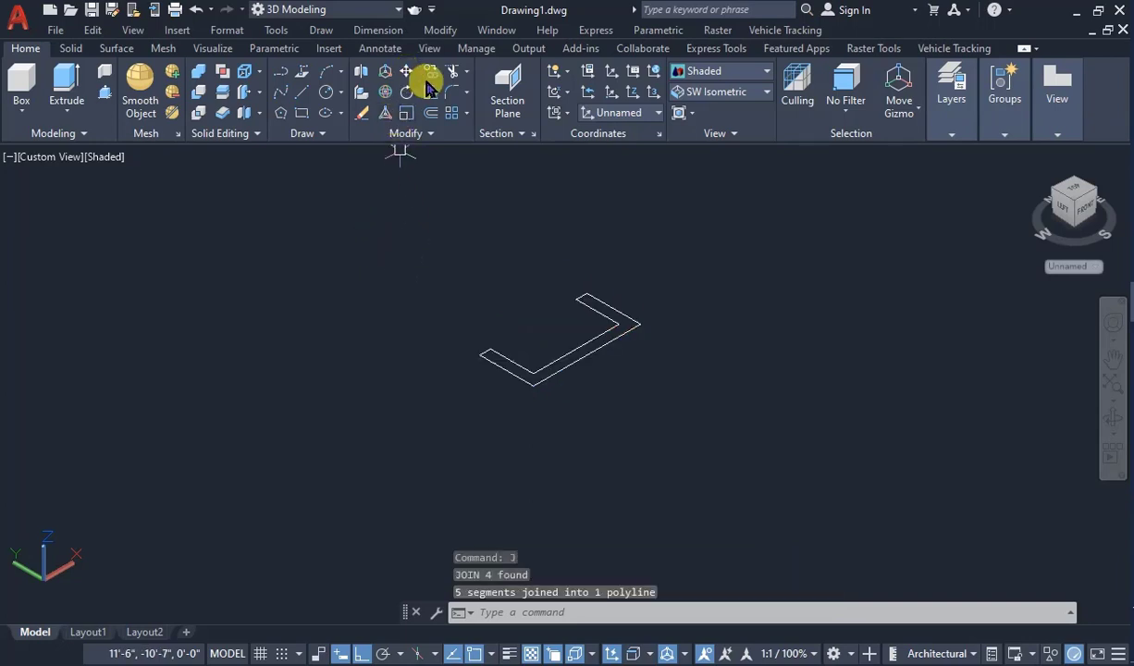
# Step: Presspull the U-shaped profile upward to a height of 1
pyautogui.click(105, 92)
pyautogui.click(507, 369)
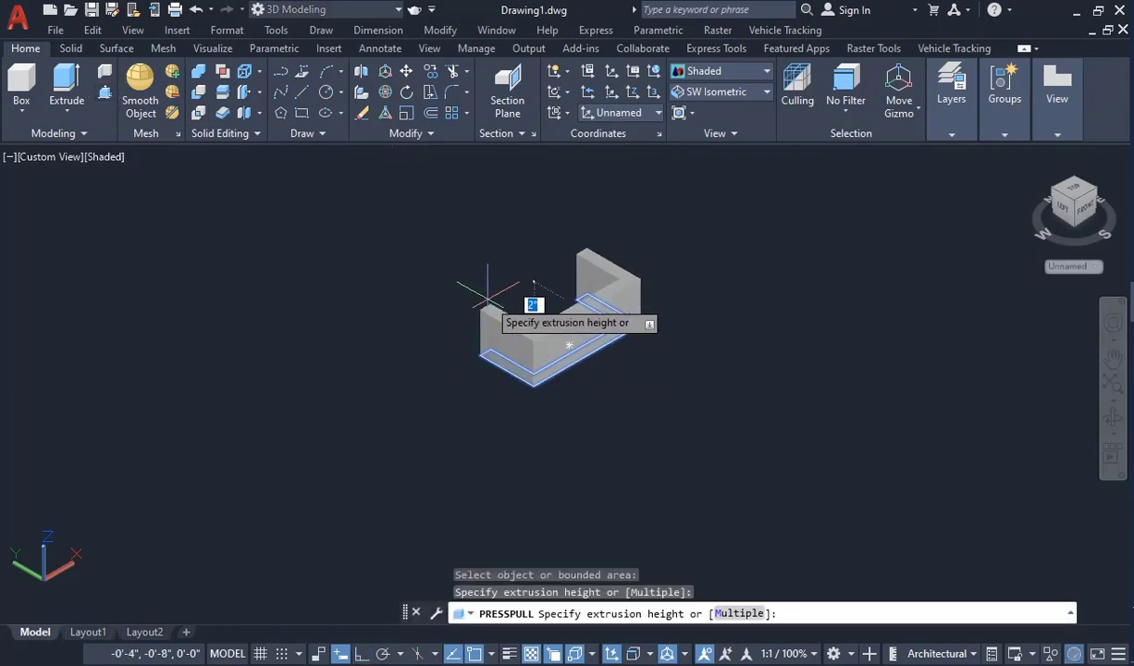
pyautogui.press('Return')
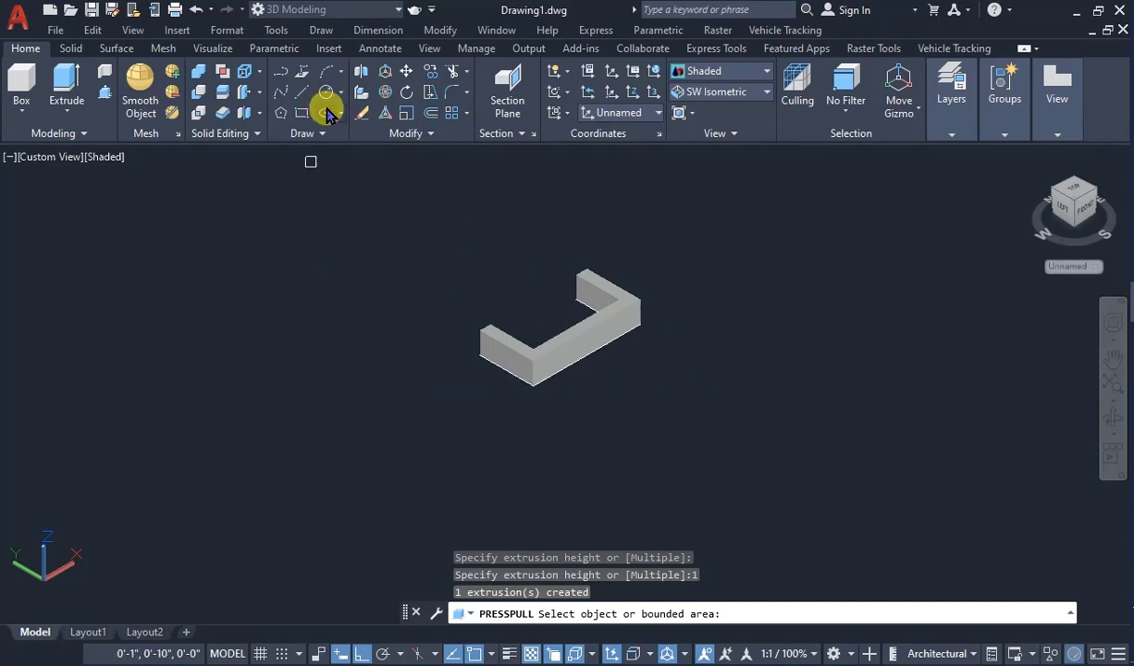
# Step: Fillet the three outer top edges of the U-shaped handle, the long front one and both sides, with radius .5
pyautogui.press('Return')
pyautogui.click(69, 48)
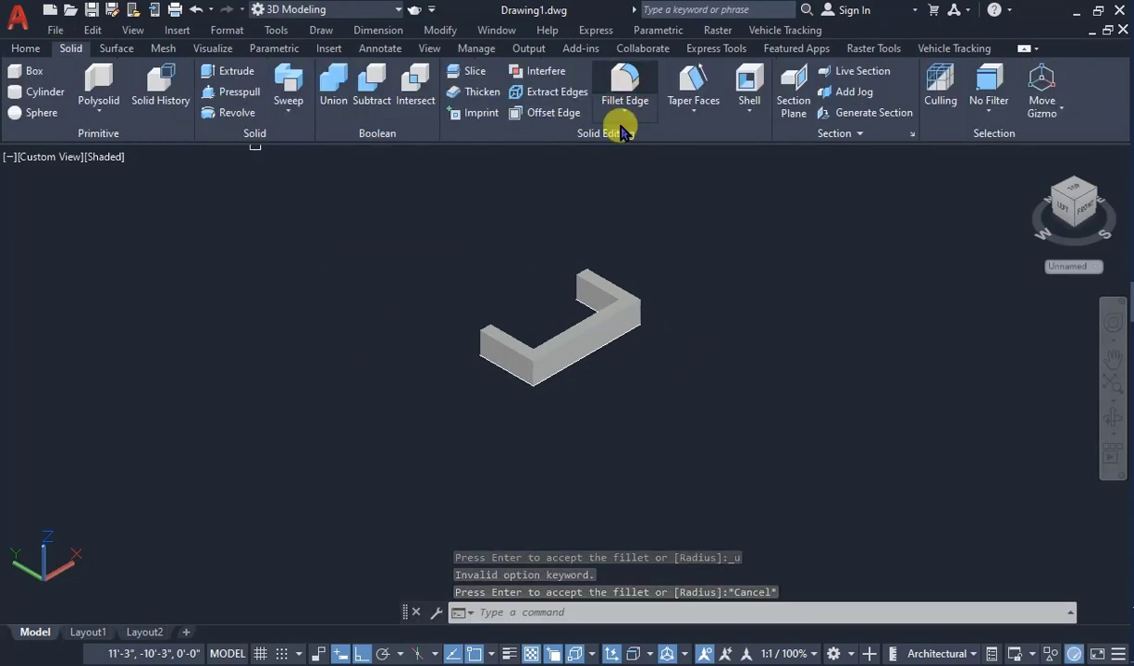
pyautogui.click(622, 100)
pyautogui.scroll(3, 577, 318)
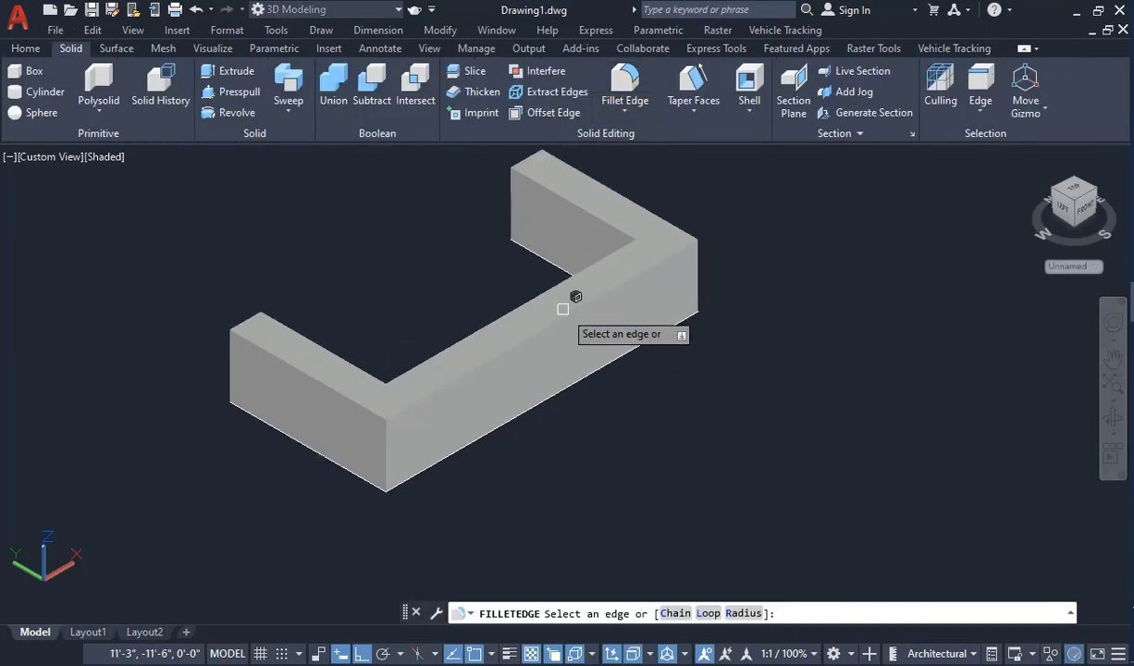
pyautogui.click(567, 315)
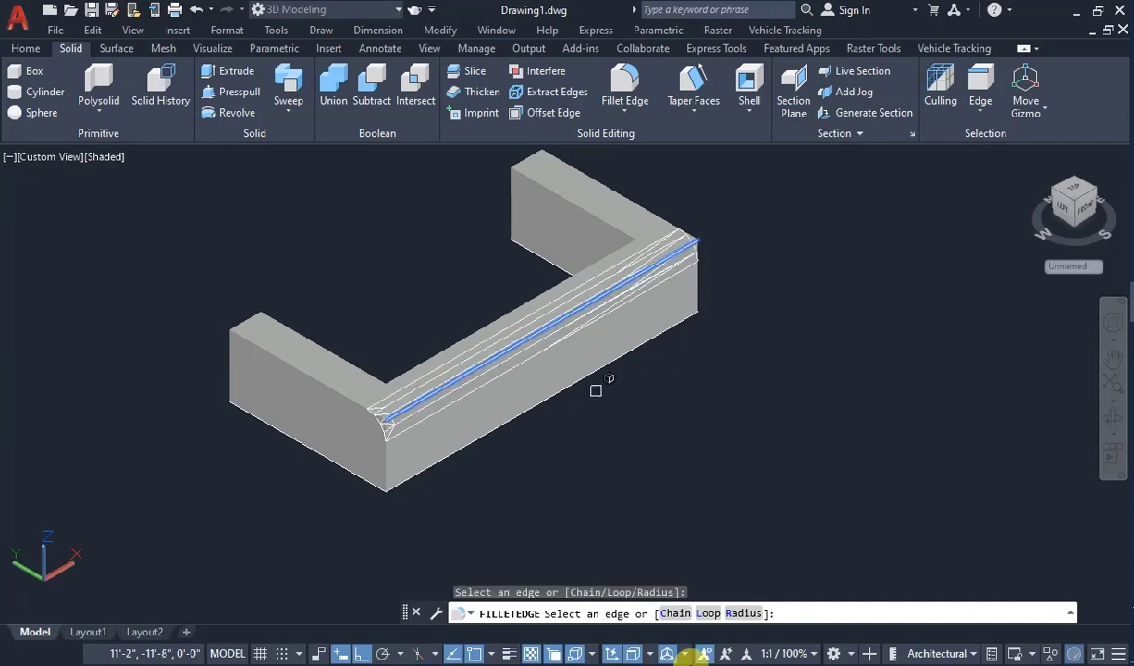
pyautogui.click(764, 600)
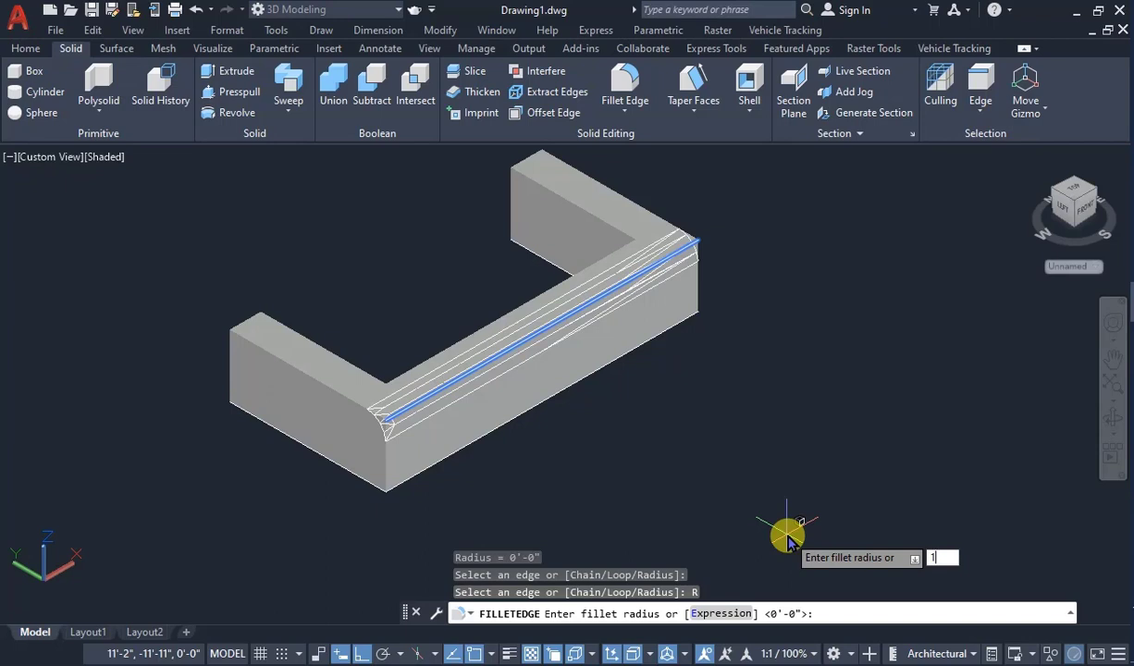
pyautogui.press('Return')
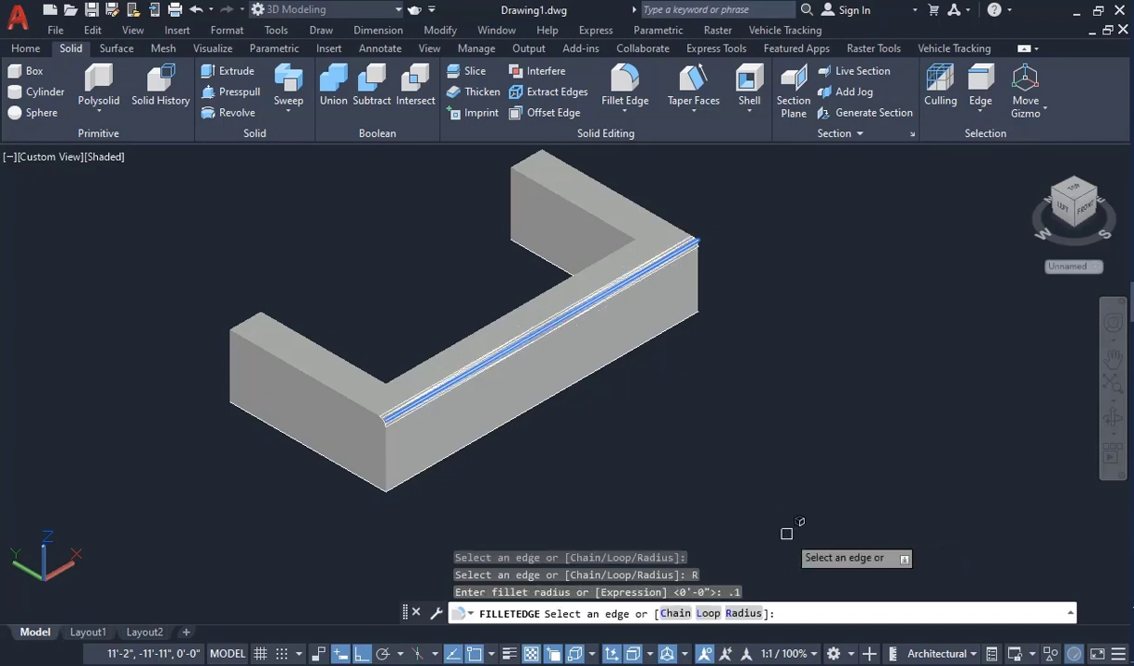
pyautogui.click(746, 615)
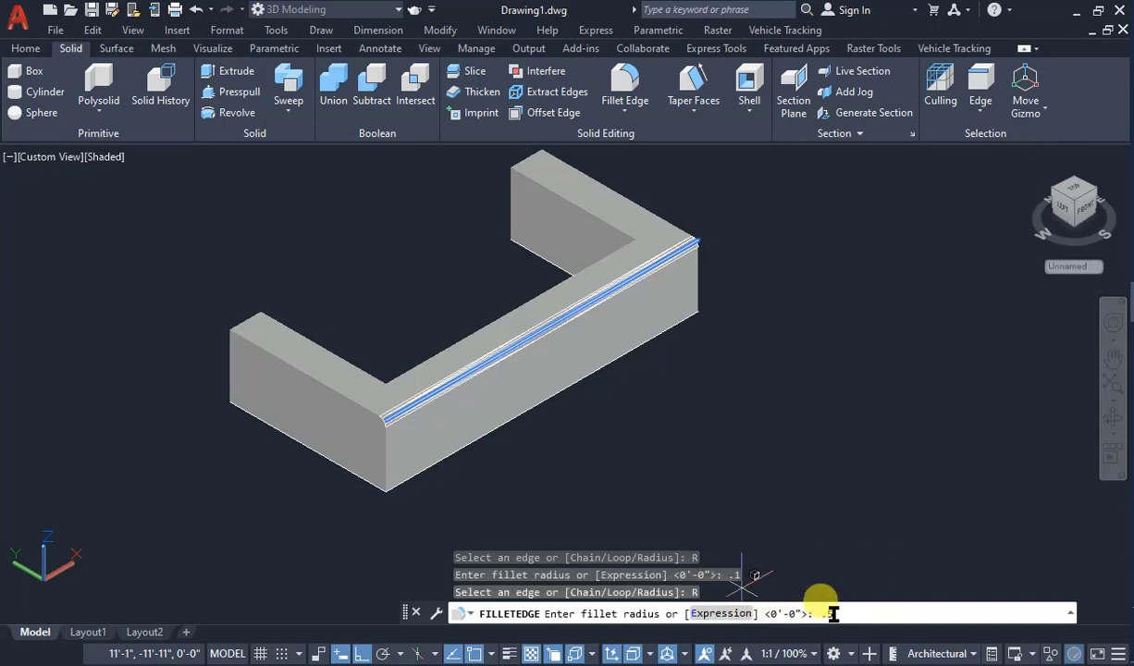
pyautogui.press('Return')
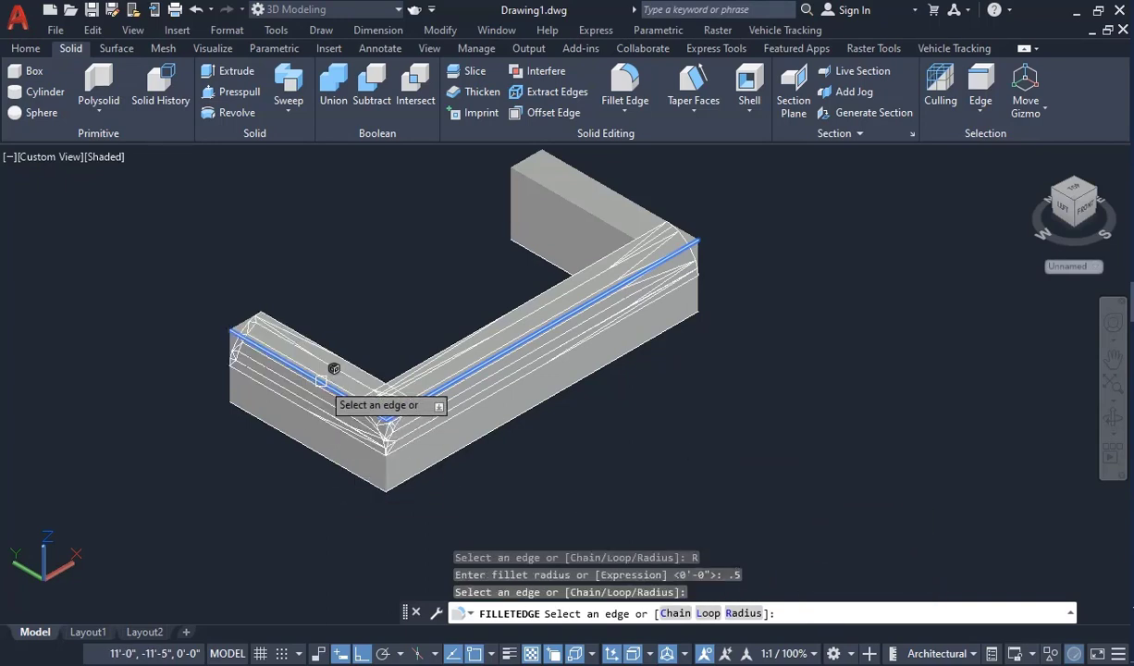
pyautogui.click(331, 370)
pyautogui.click(636, 200)
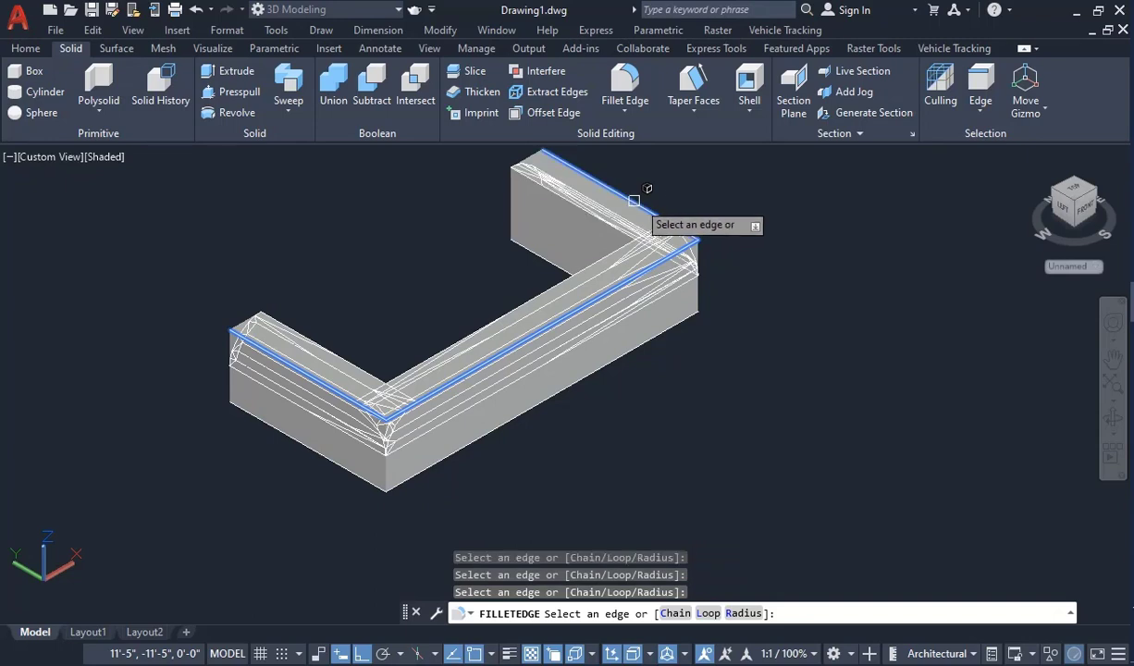
pyautogui.rightClick(646, 209)
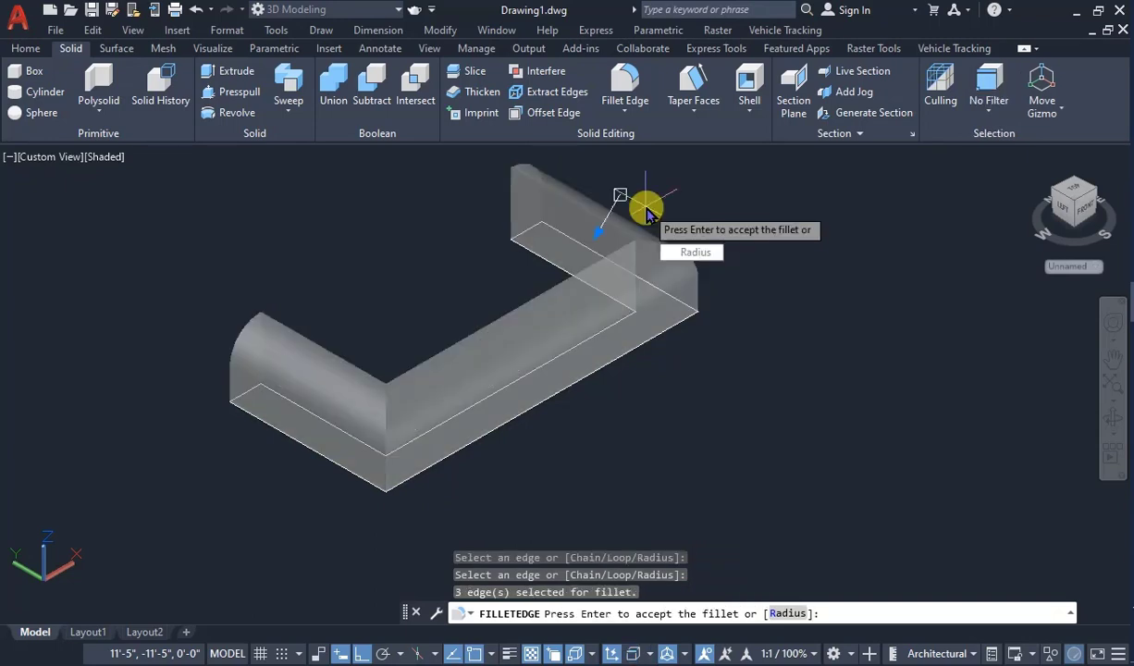
pyautogui.press('Return')
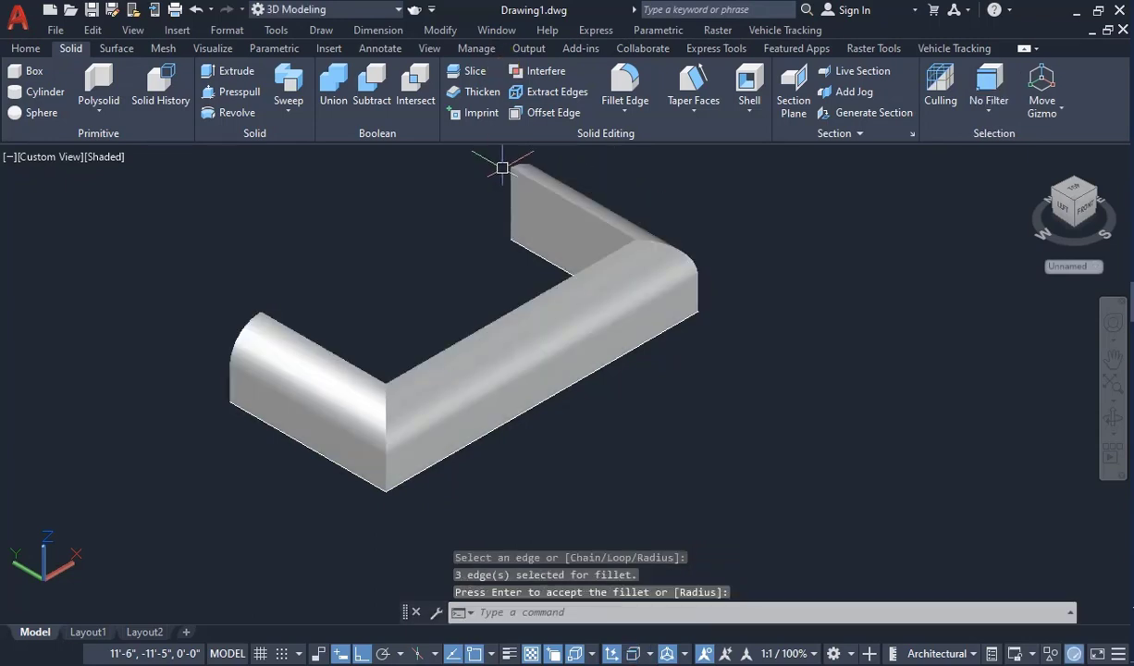
# Step: Copy the filleted handle together with its base outline to a free spot beside the original
pyautogui.scroll(-4, 539, 265)
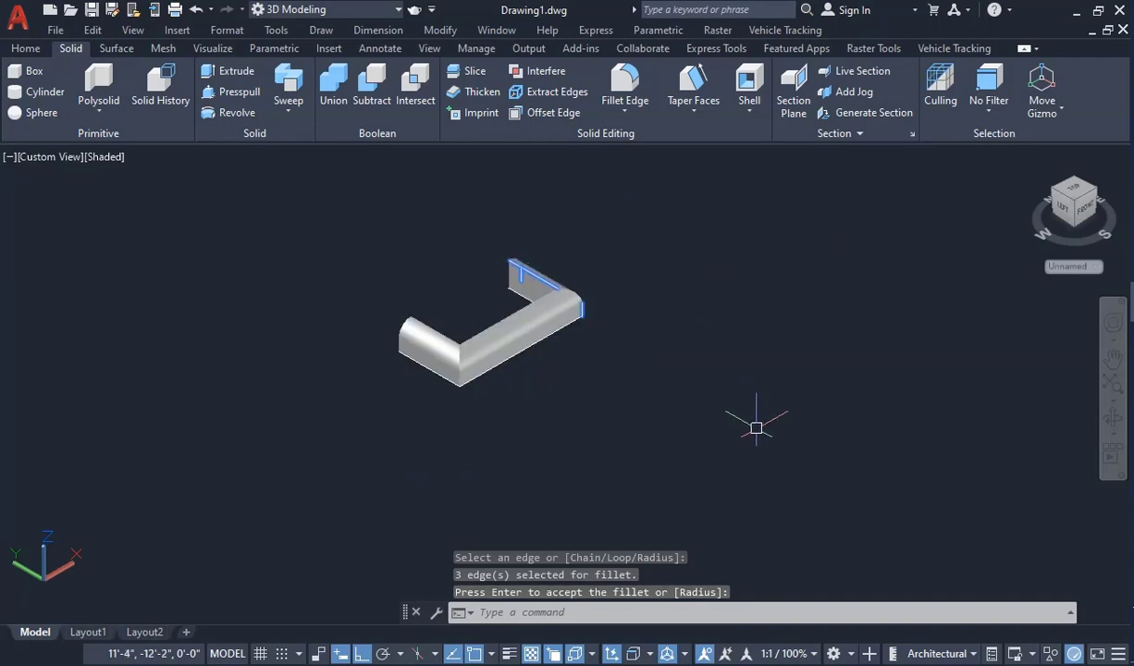
pyautogui.click(371, 238)
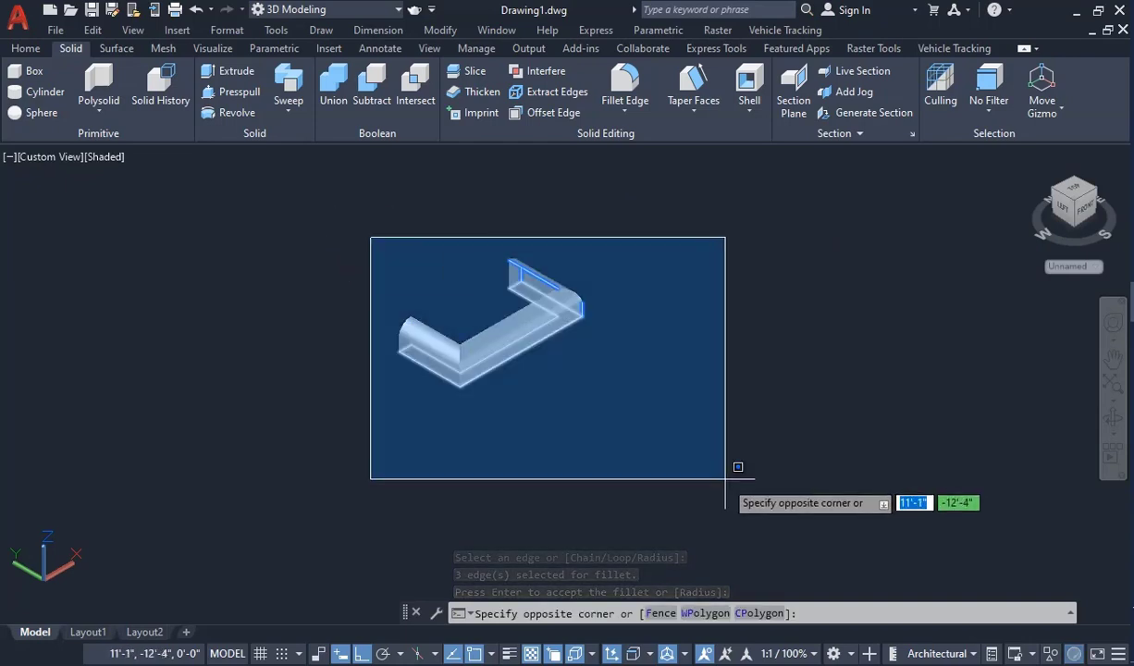
pyautogui.click(737, 468)
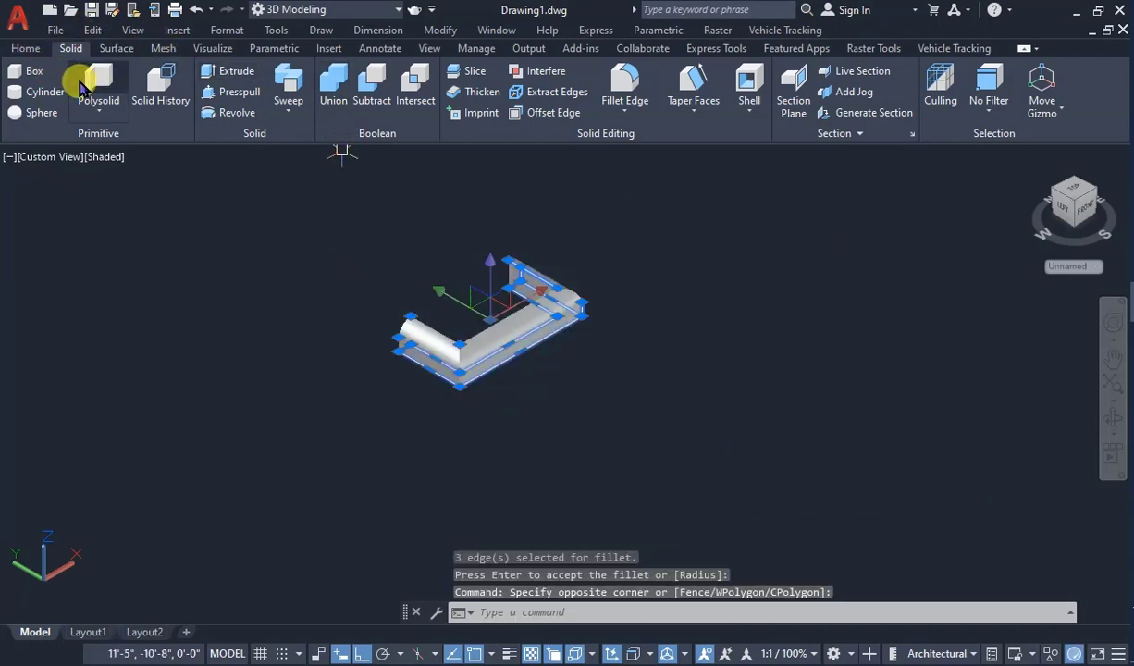
pyautogui.click(26, 48)
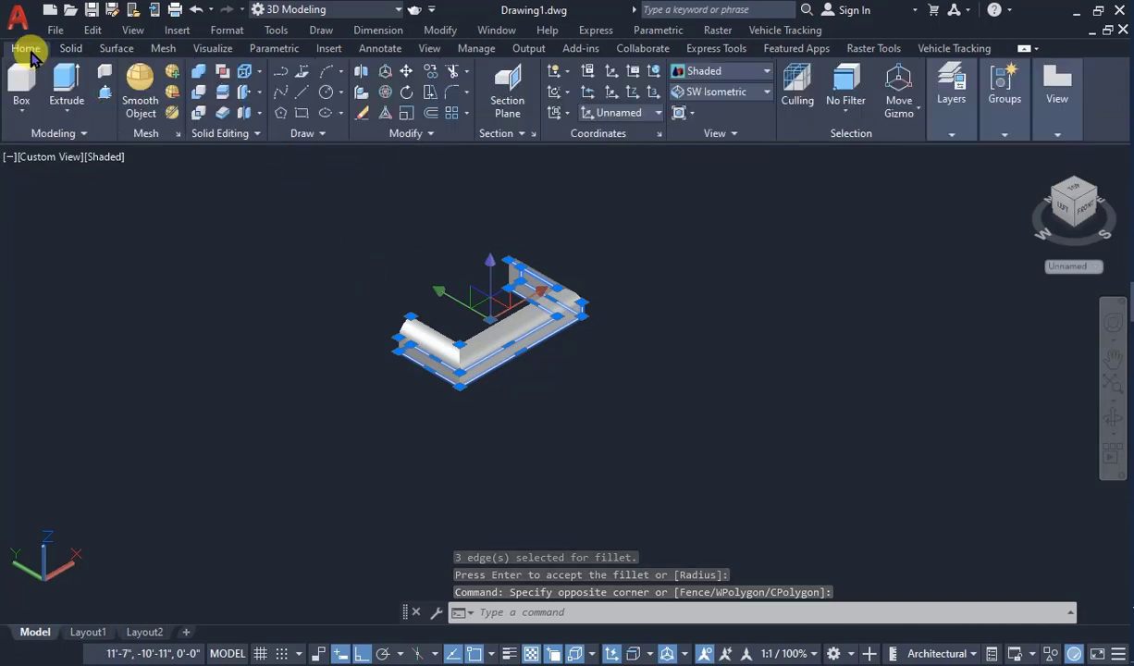
pyautogui.click(430, 72)
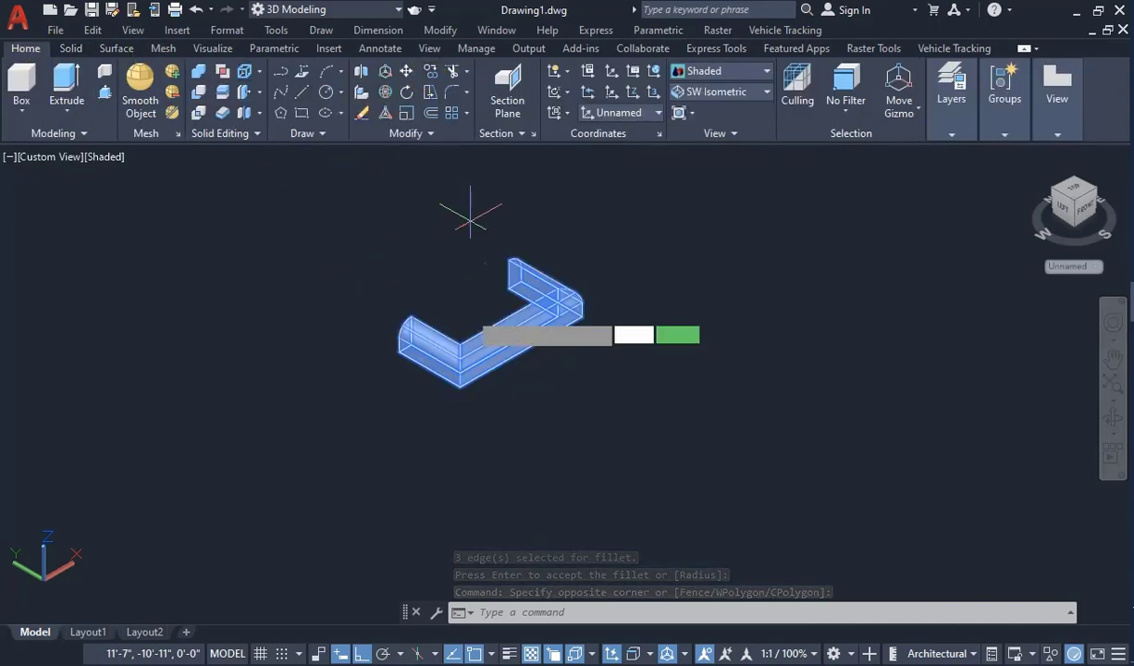
pyautogui.click(464, 314)
pyautogui.click(251, 435)
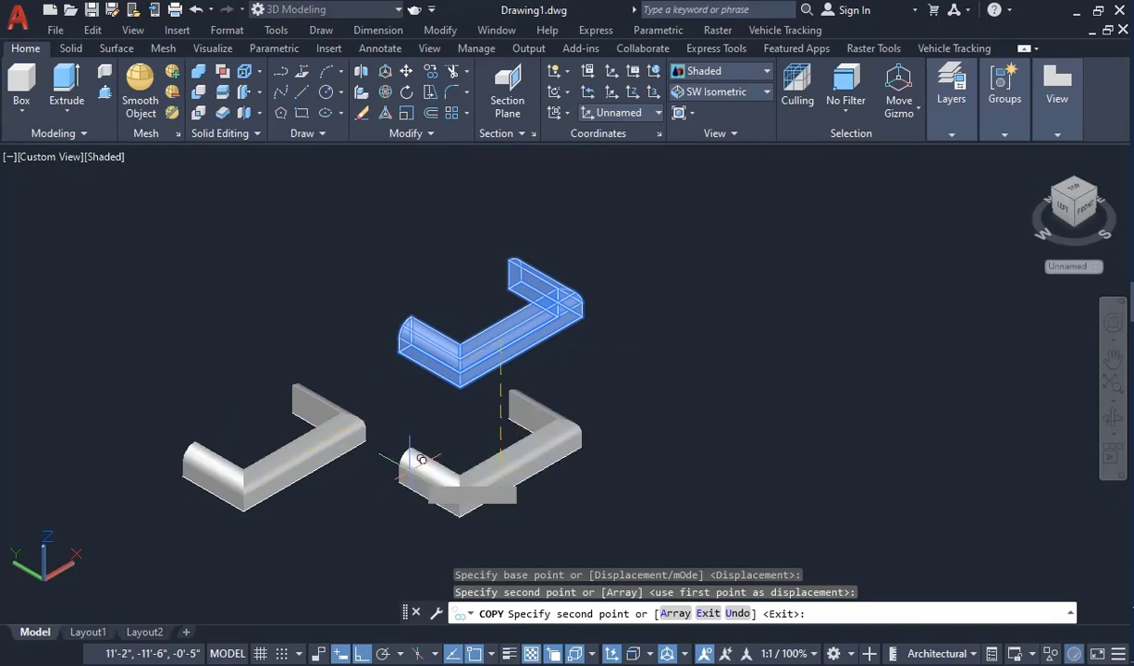
pyautogui.press('Escape')
# Step: Rotate the original handle and its outline with 3D Rotate about the green Y axis so the handle stands upright
pyautogui.click(368, 243)
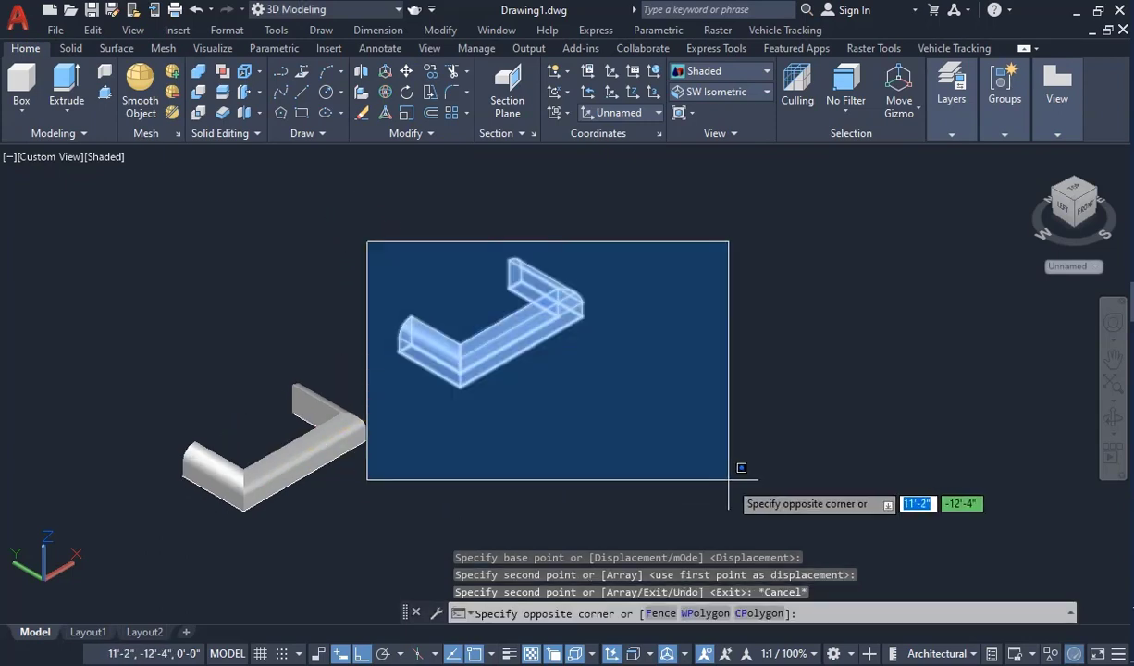
pyautogui.click(728, 479)
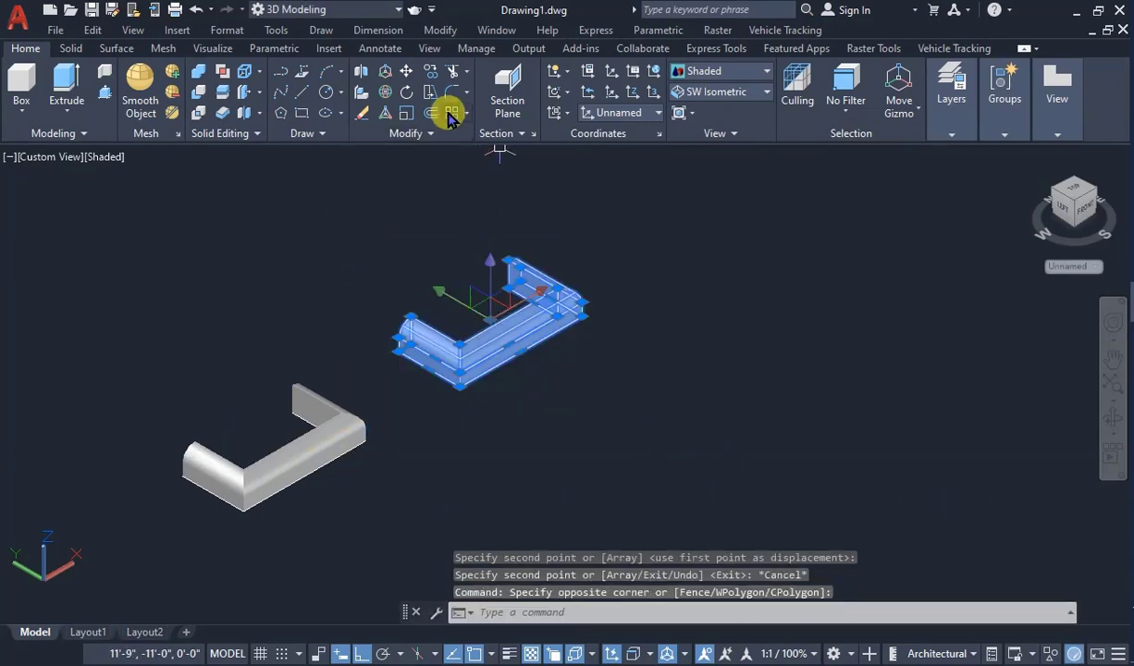
pyautogui.click(393, 88)
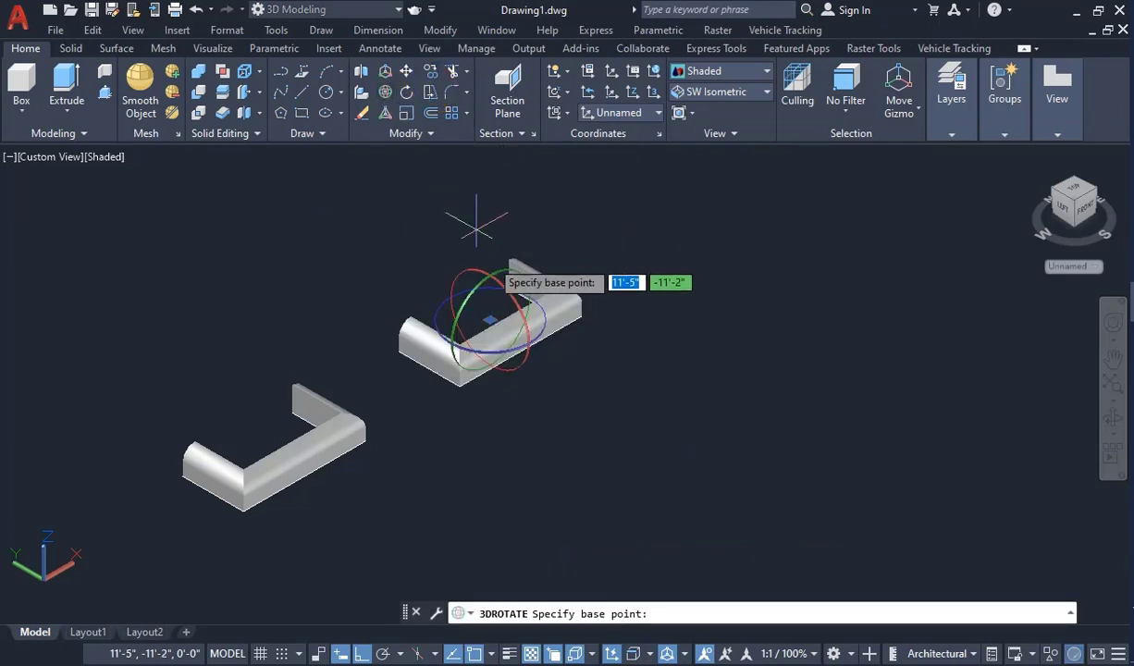
pyautogui.click(523, 320)
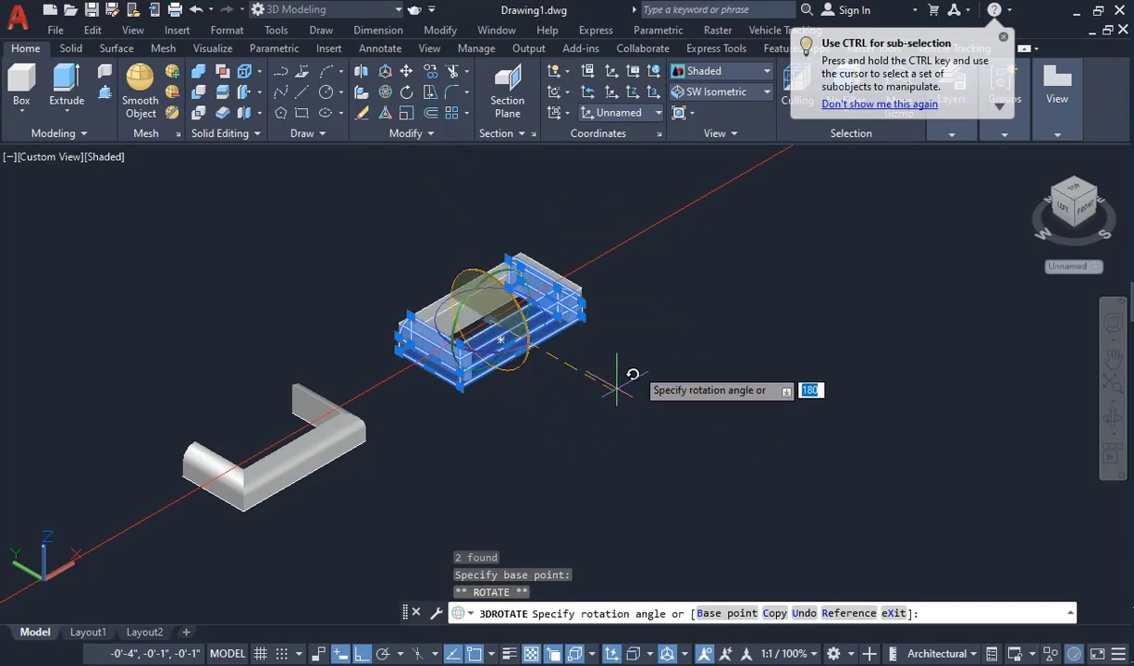
pyautogui.press('Escape')
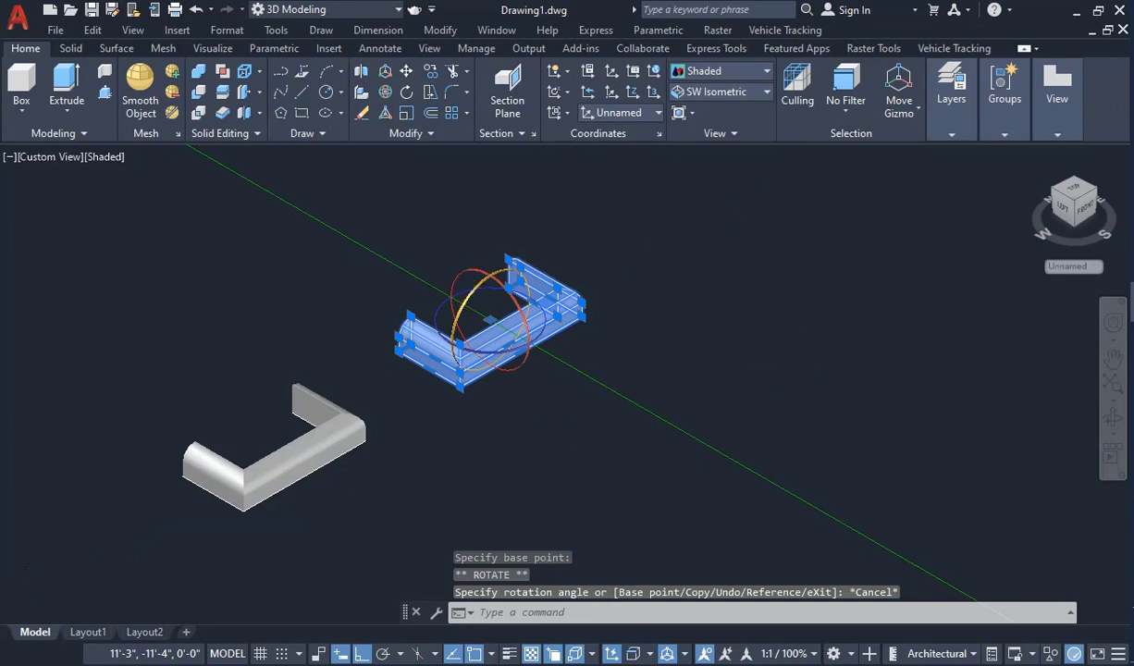
pyautogui.click(523, 319)
pyautogui.click(594, 398)
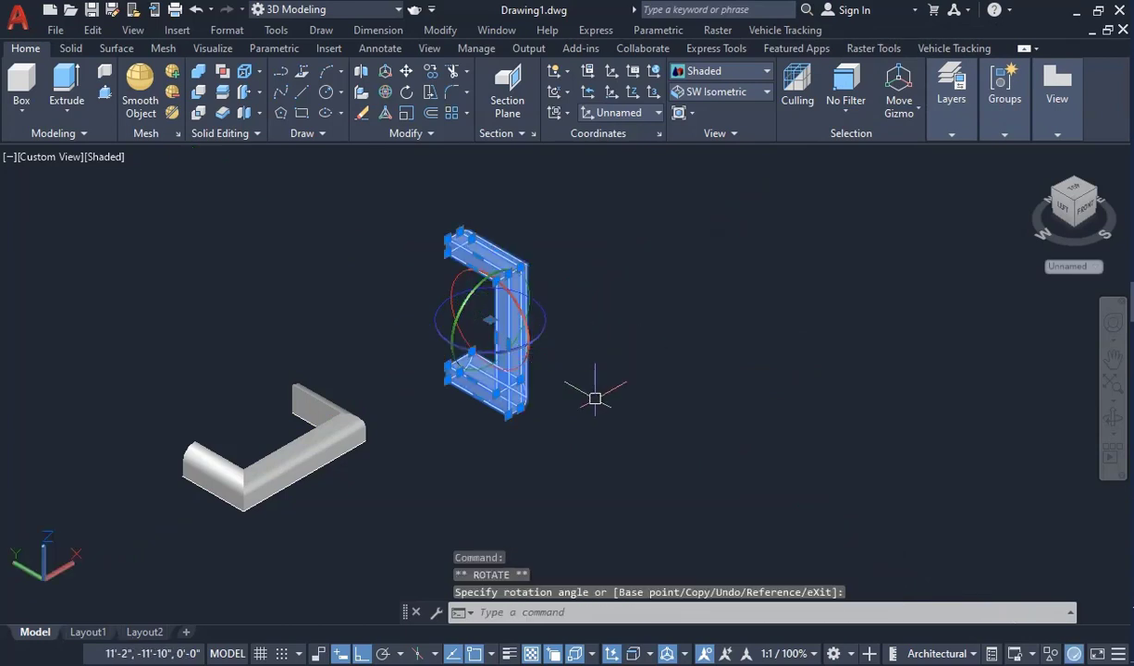
pyautogui.press('Escape')
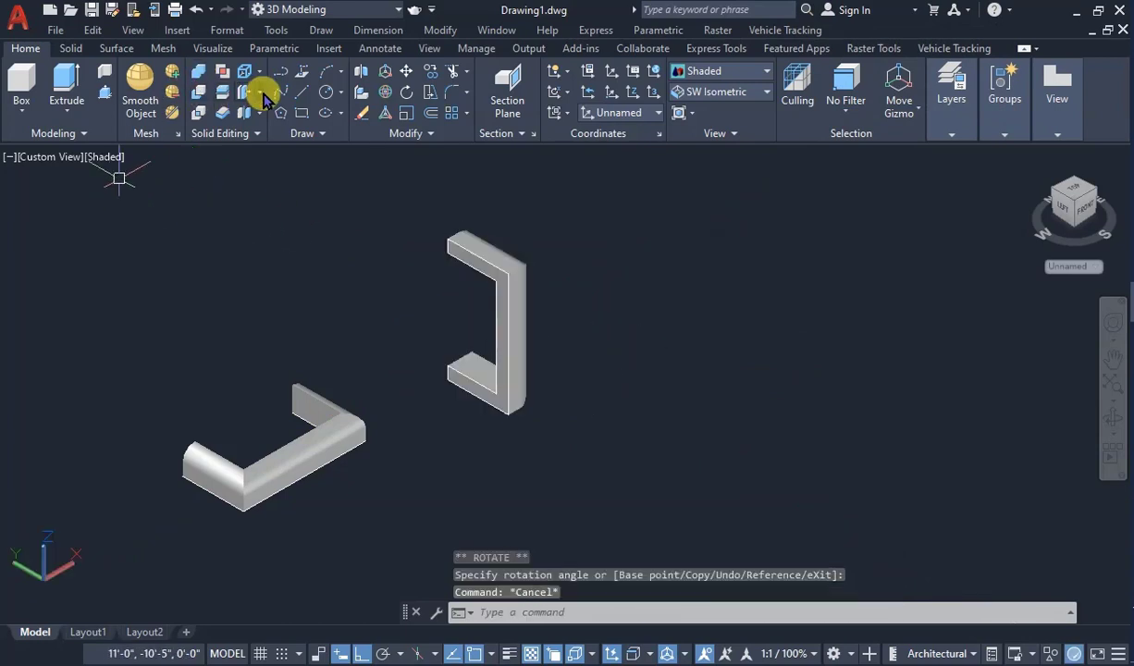
# Step: Draw a line across the open side of the flat handle, connecting the ends of its two arms
pyautogui.click(301, 93)
pyautogui.scroll(3, 277, 417)
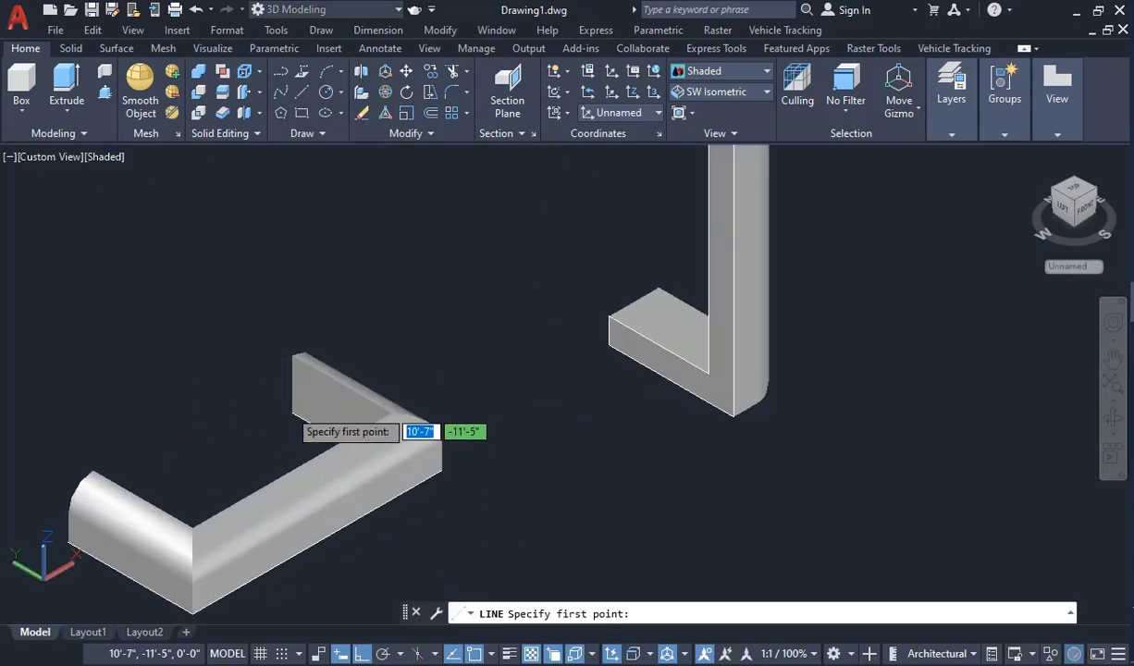
pyautogui.click(292, 389)
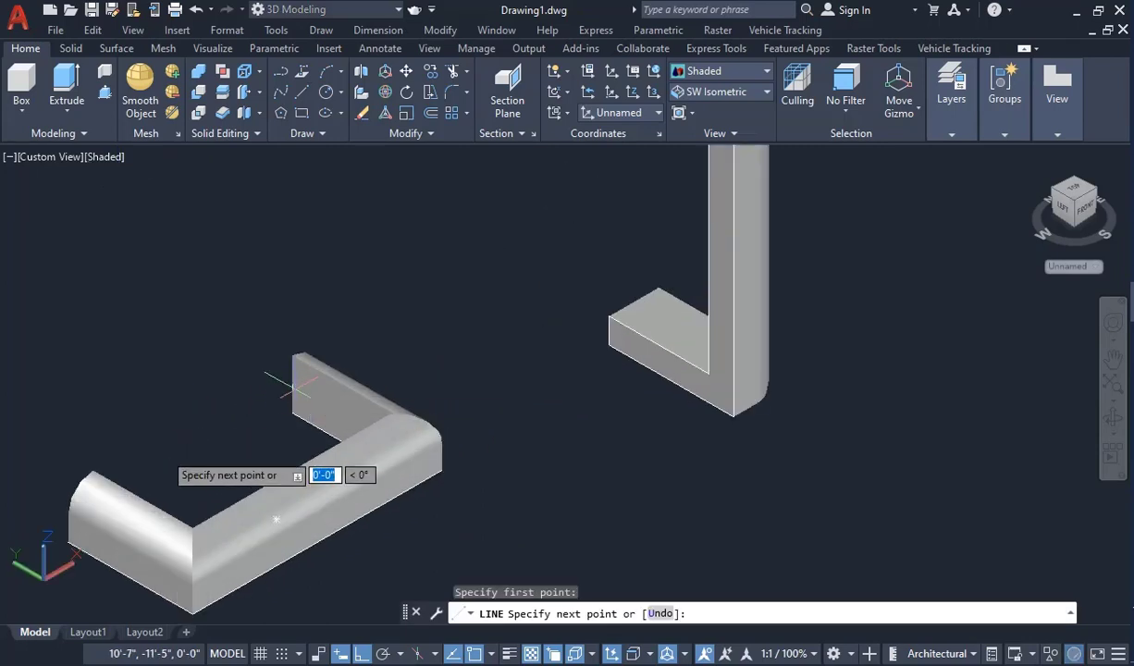
pyautogui.click(93, 497)
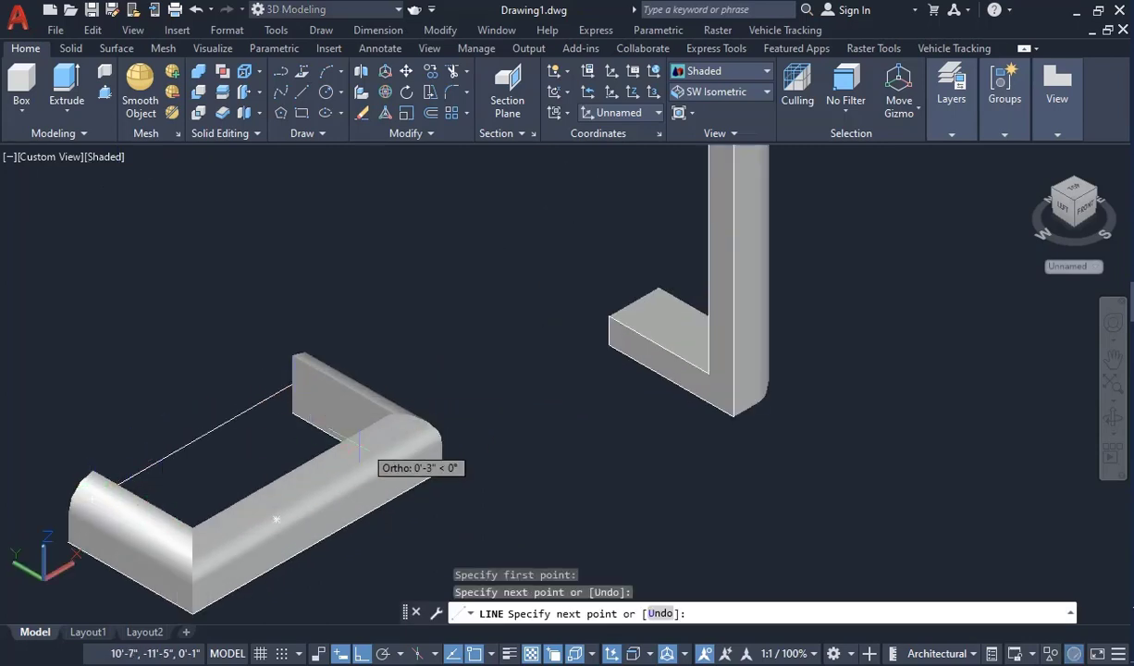
pyautogui.press('Escape')
# Step: Draw a vertical line across the open side of the upright handle, connecting the ends of its two arms
pyautogui.scroll(-4, 388, 436)
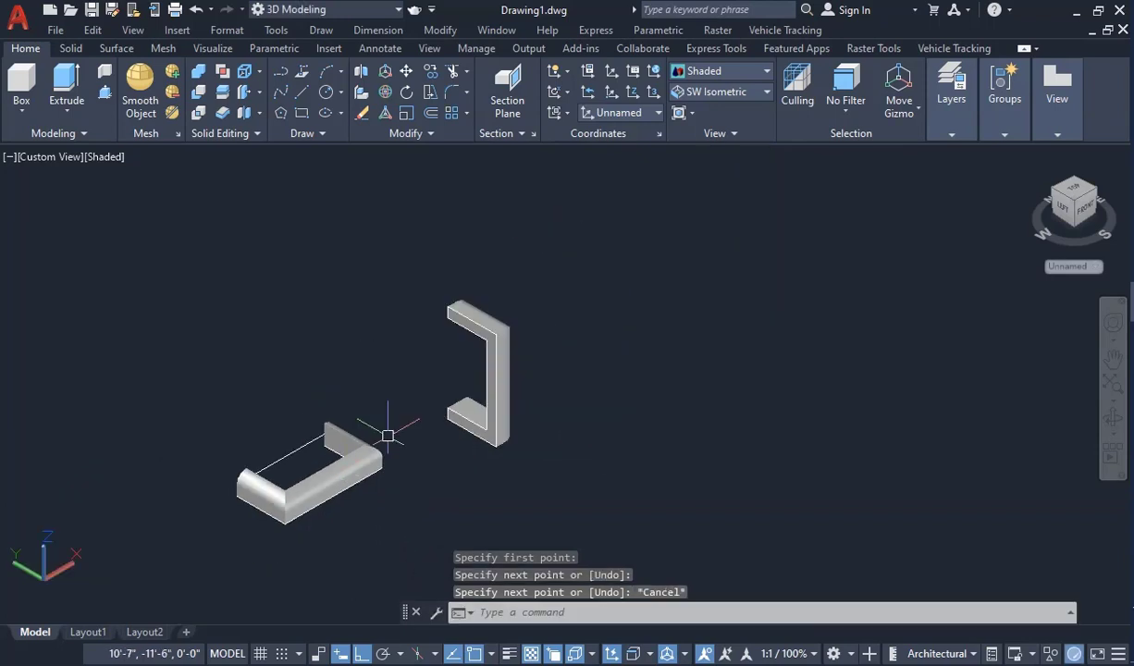
pyautogui.click(302, 91)
pyautogui.scroll(4, 405, 329)
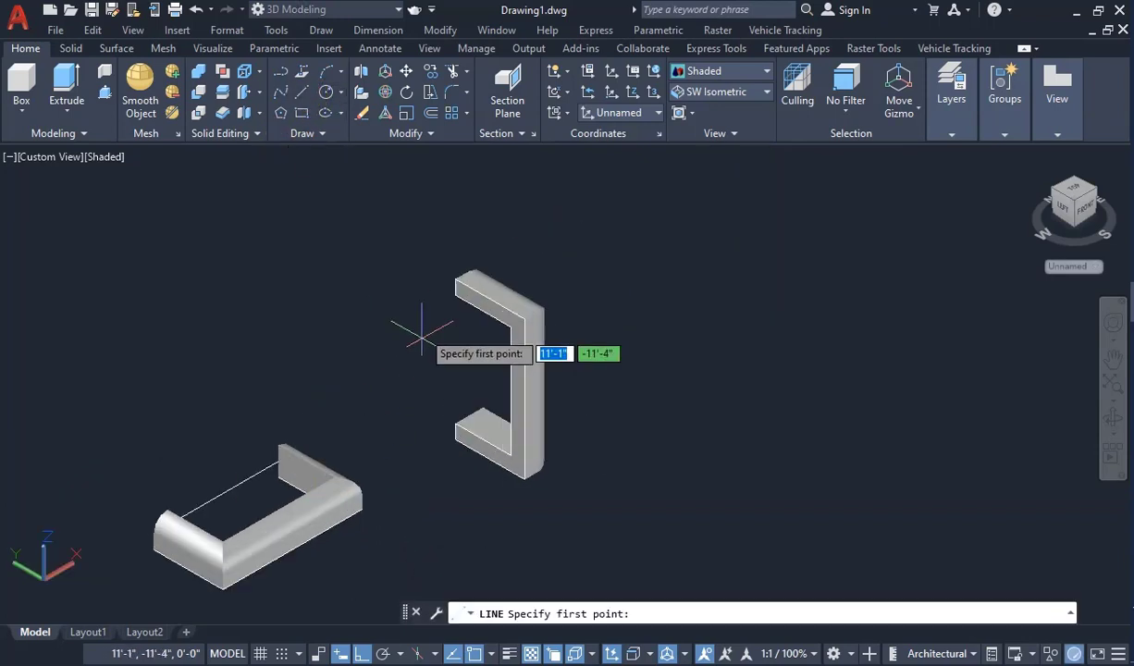
pyautogui.click(489, 262)
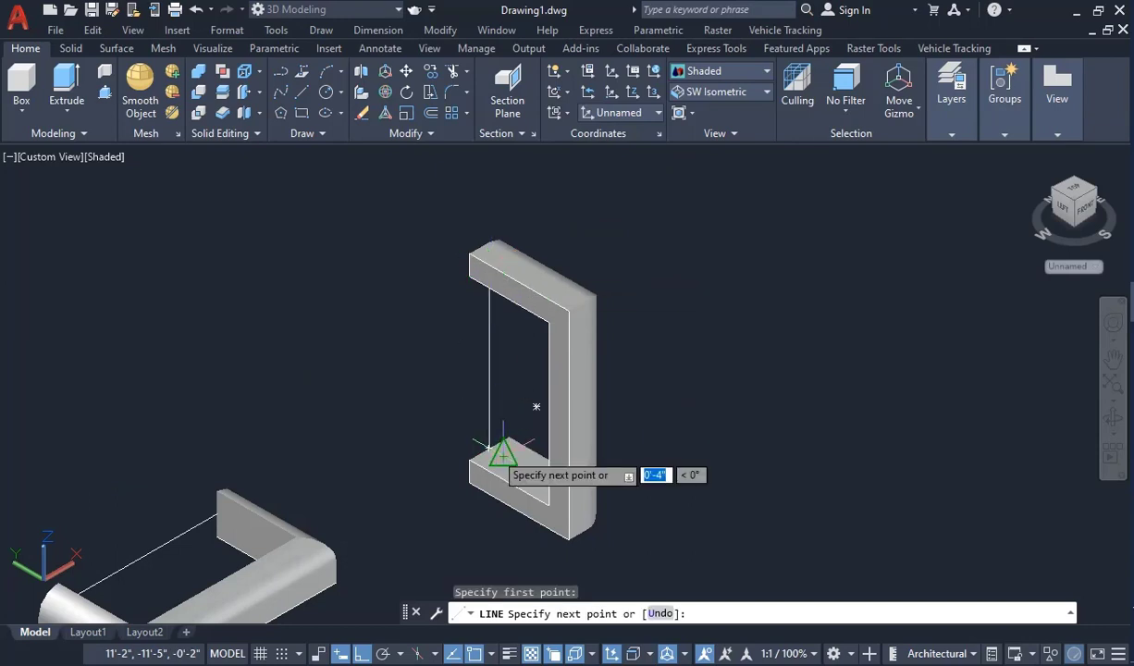
pyautogui.click(503, 451)
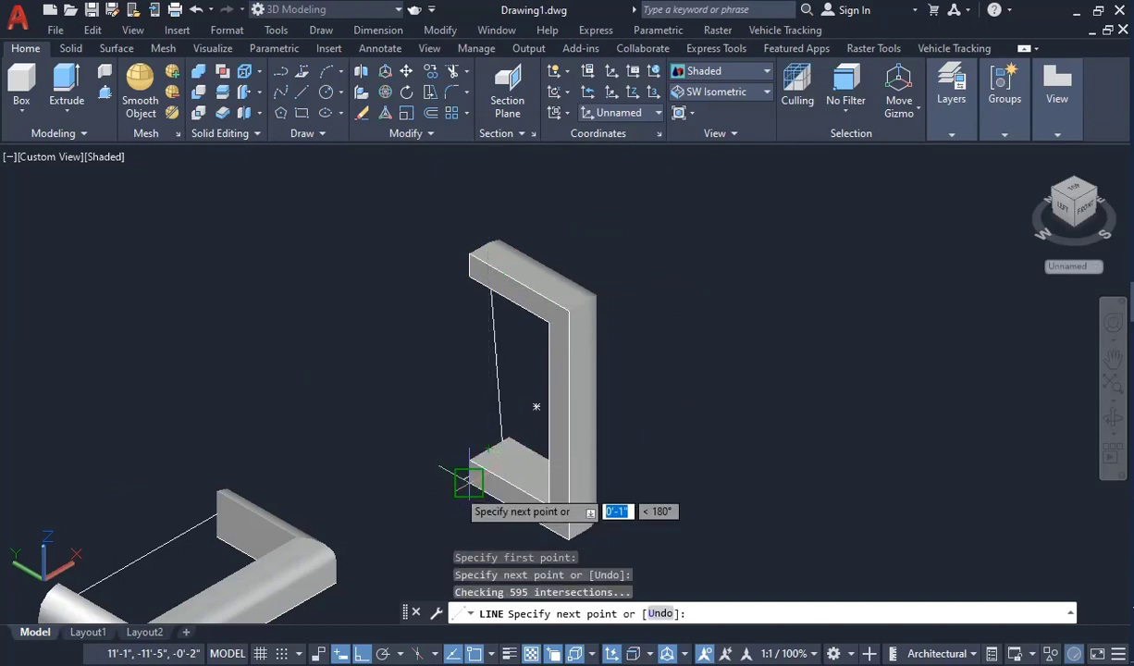
pyautogui.hotkey('ctrl', 'z')
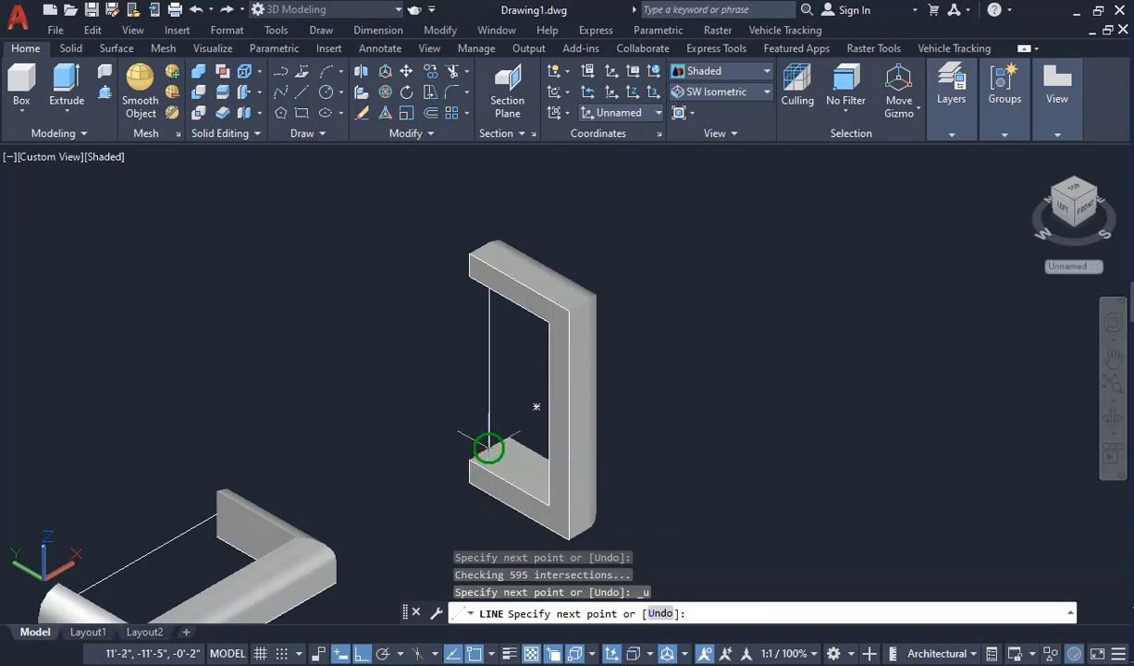
pyautogui.press('Escape')
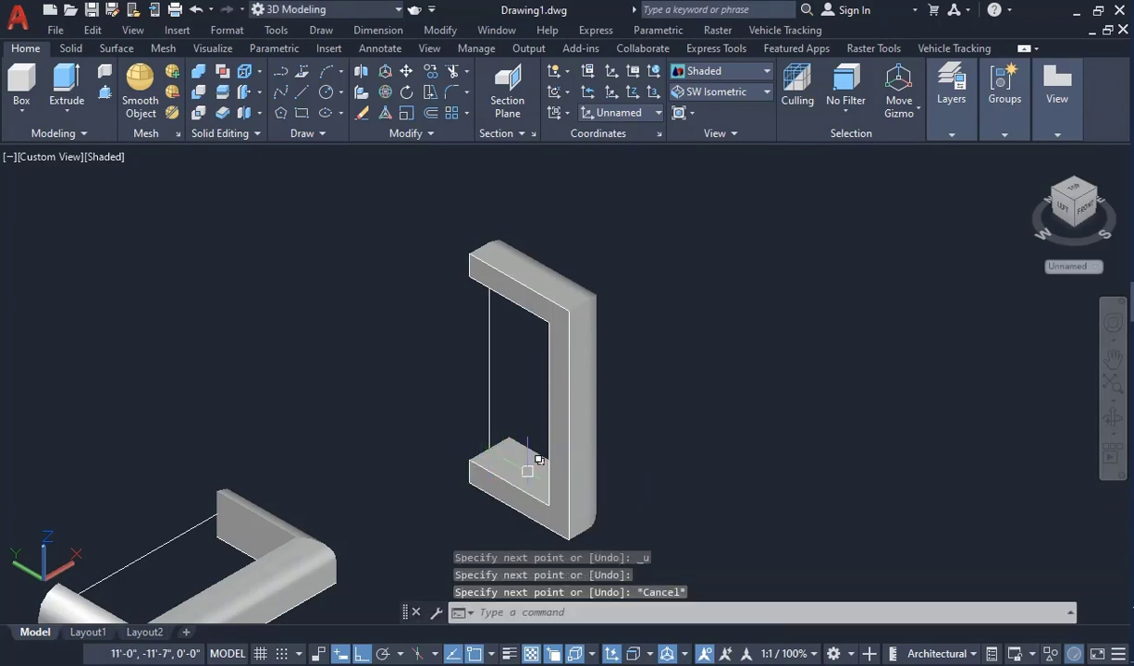
pyautogui.click(1107, 427)
pyautogui.moveTo(489, 519); pyautogui.dragTo(445, 441)
pyautogui.scroll(-10, 519, 435)
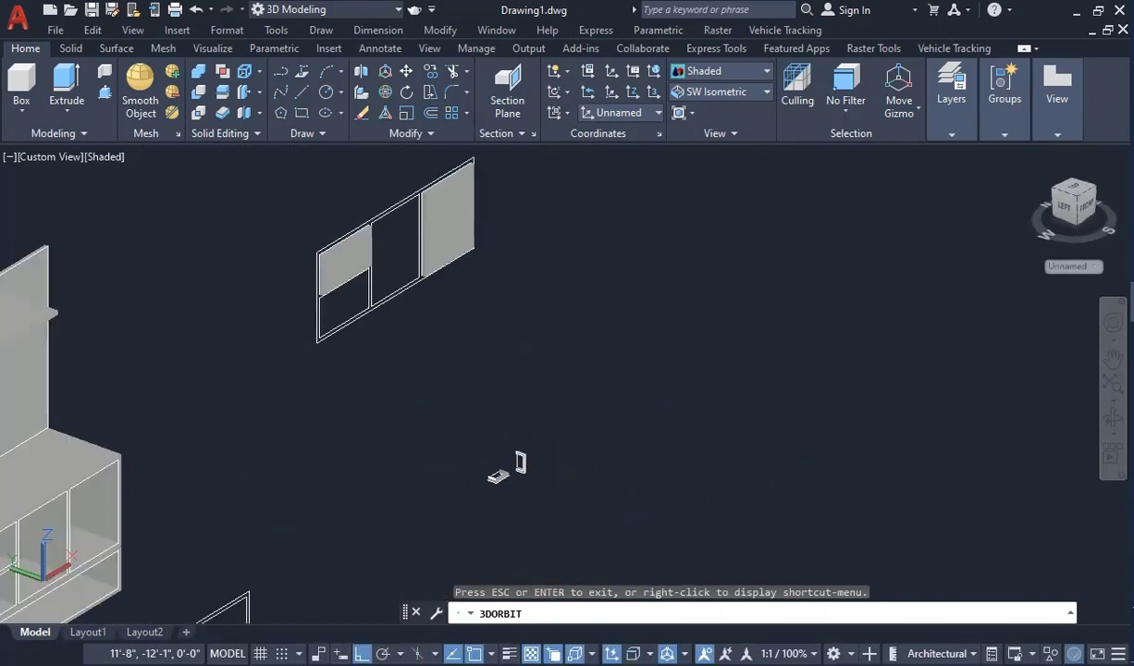
pyautogui.press('Escape')
pyautogui.scroll(10, 539, 463)
pyautogui.scroll(-9, 421, 527)
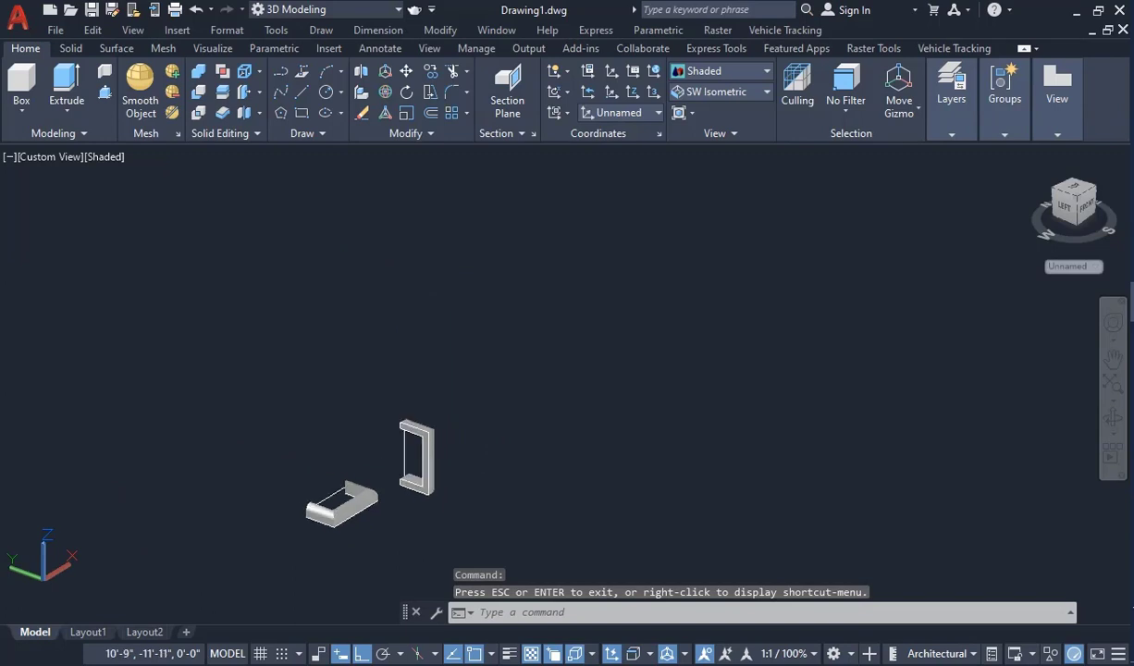
pyautogui.scroll(3, 393, 297)
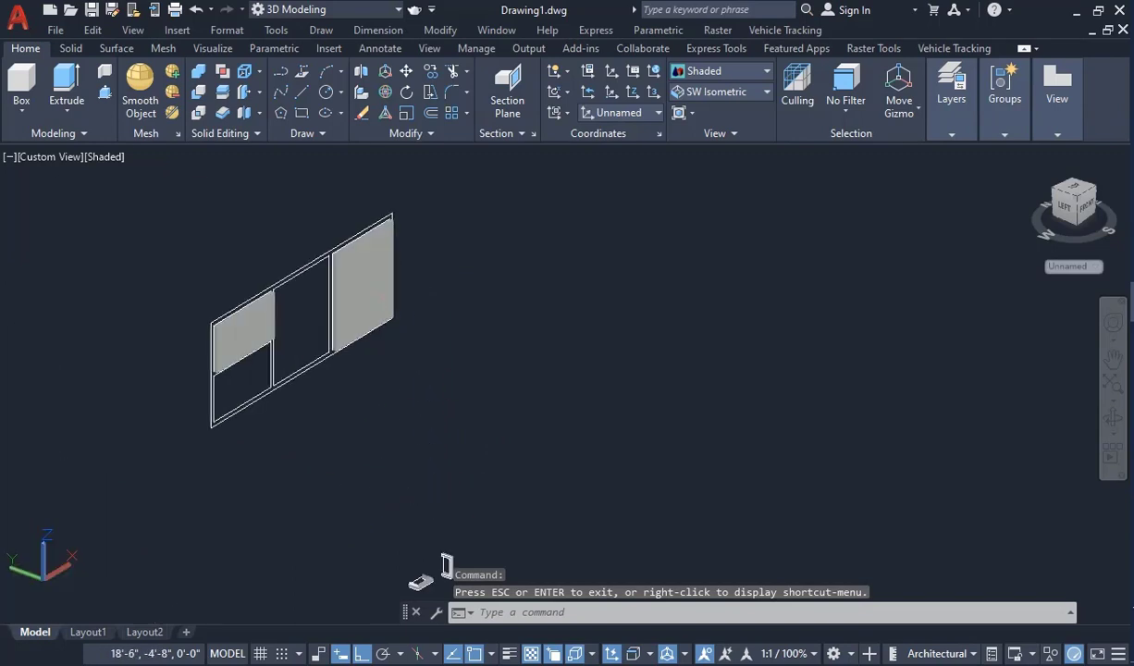
# Step: Draw a 4-inch horizontal guide line across the tall door's front face, starting from the midpoint of its vertical edge nearest the cabinet's middle
pyautogui.click(301, 90)
pyautogui.scroll(5, 310, 273)
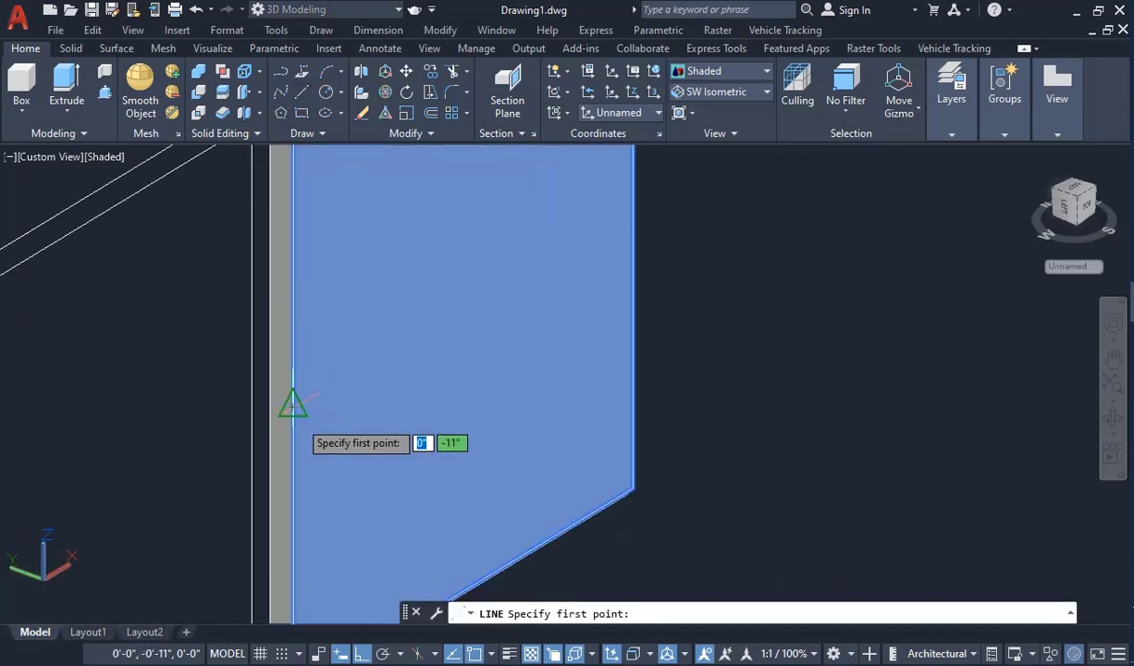
pyautogui.click(293, 404)
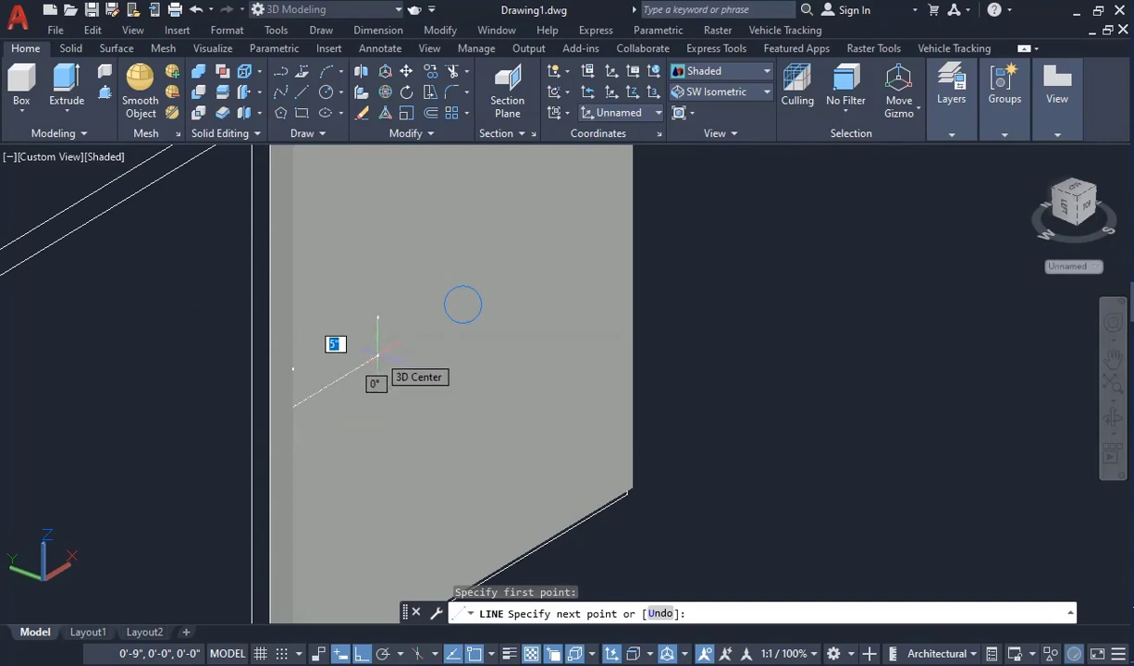
pyautogui.press('Return')
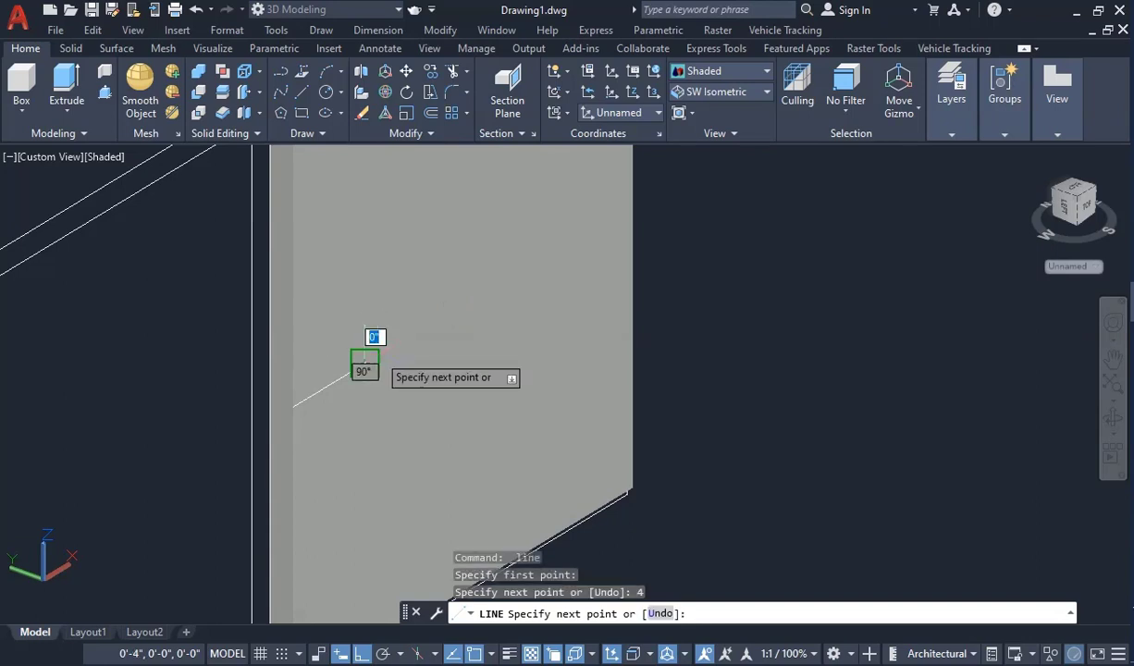
pyautogui.press('Escape')
pyautogui.scroll(-5, 336, 405)
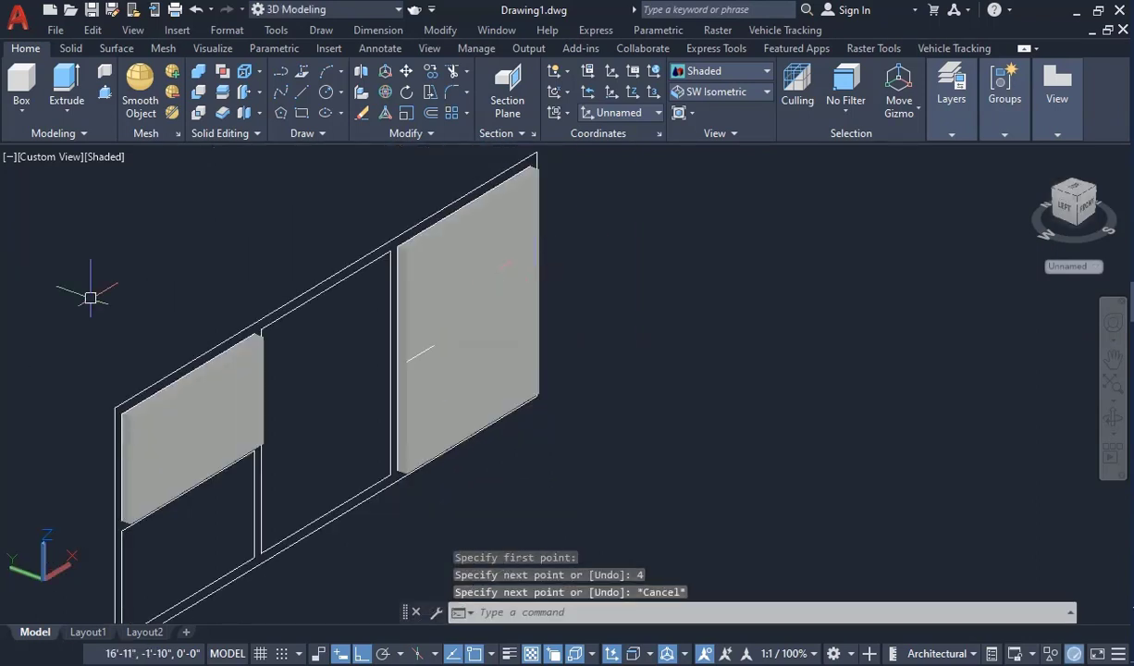
# Step: Draw a 4-inch vertical guide line down the small door's front face from the midpoint of its upper edge
pyautogui.click(306, 94)
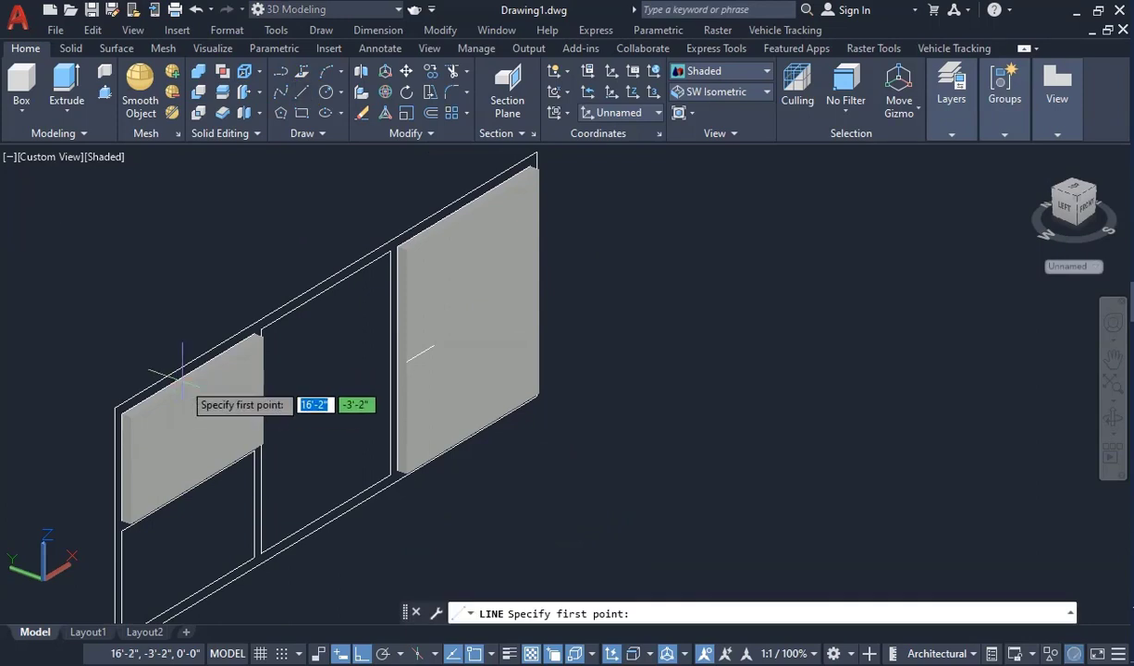
pyautogui.scroll(4, 180, 379)
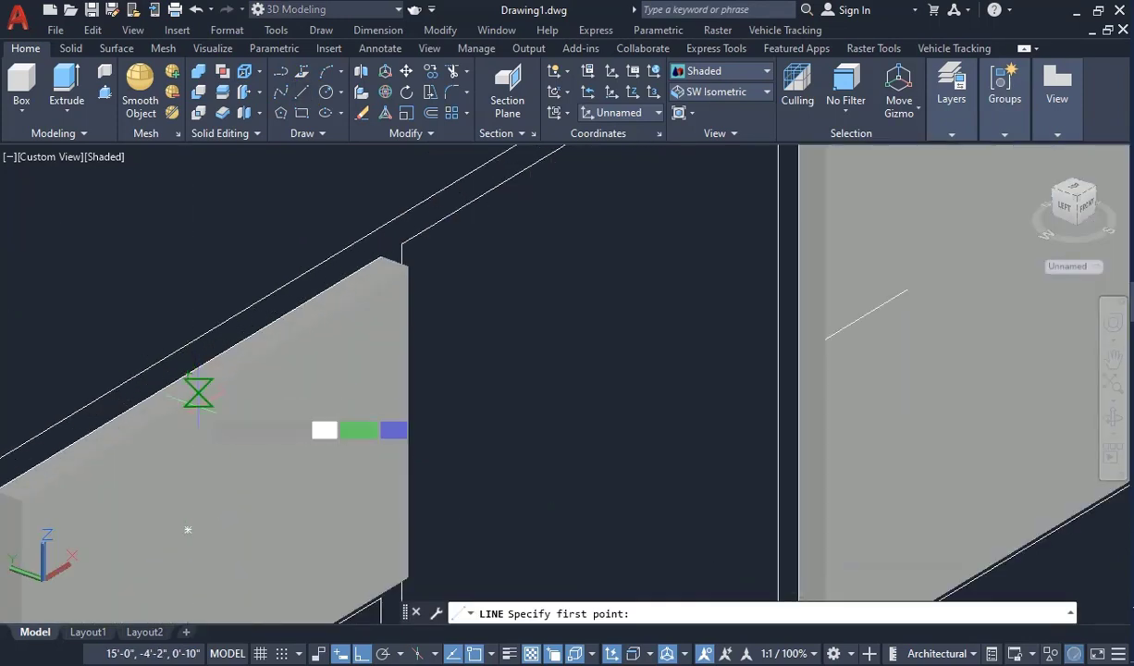
pyautogui.scroll(3, 213, 383)
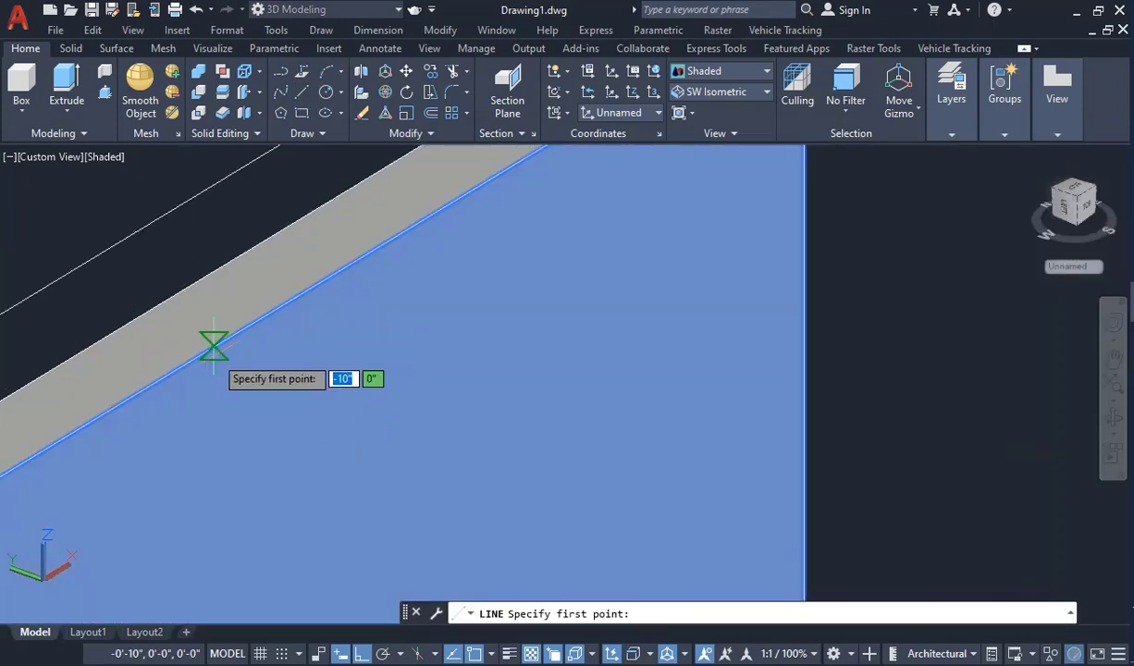
pyautogui.click(240, 329)
pyautogui.scroll(-4, 236, 342)
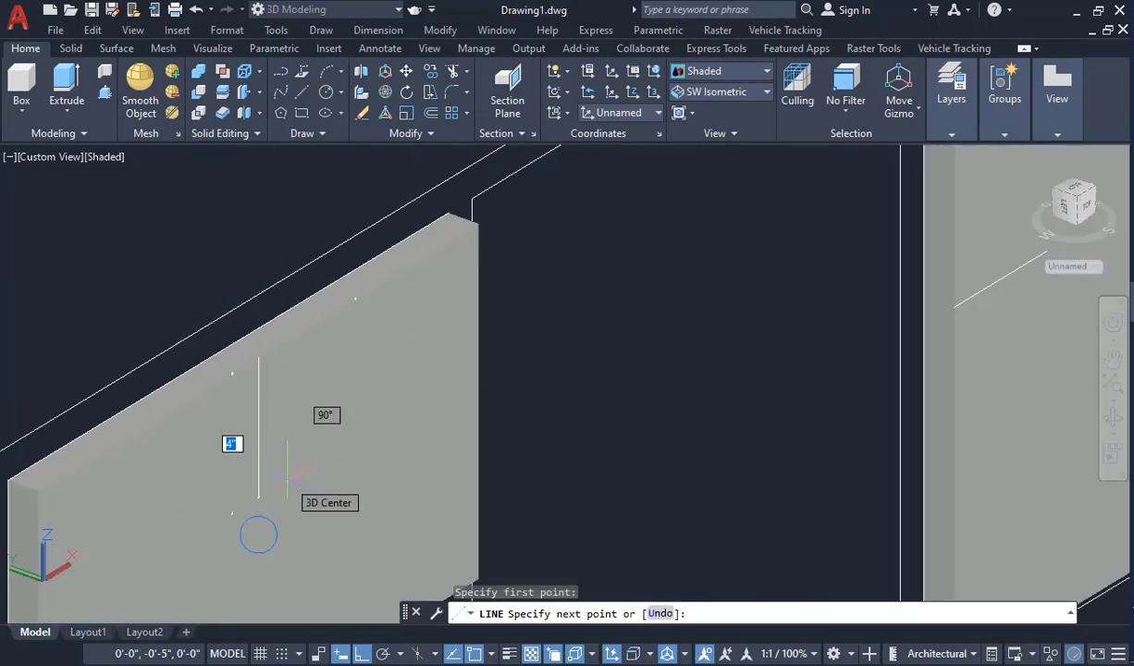
pyautogui.press('Return')
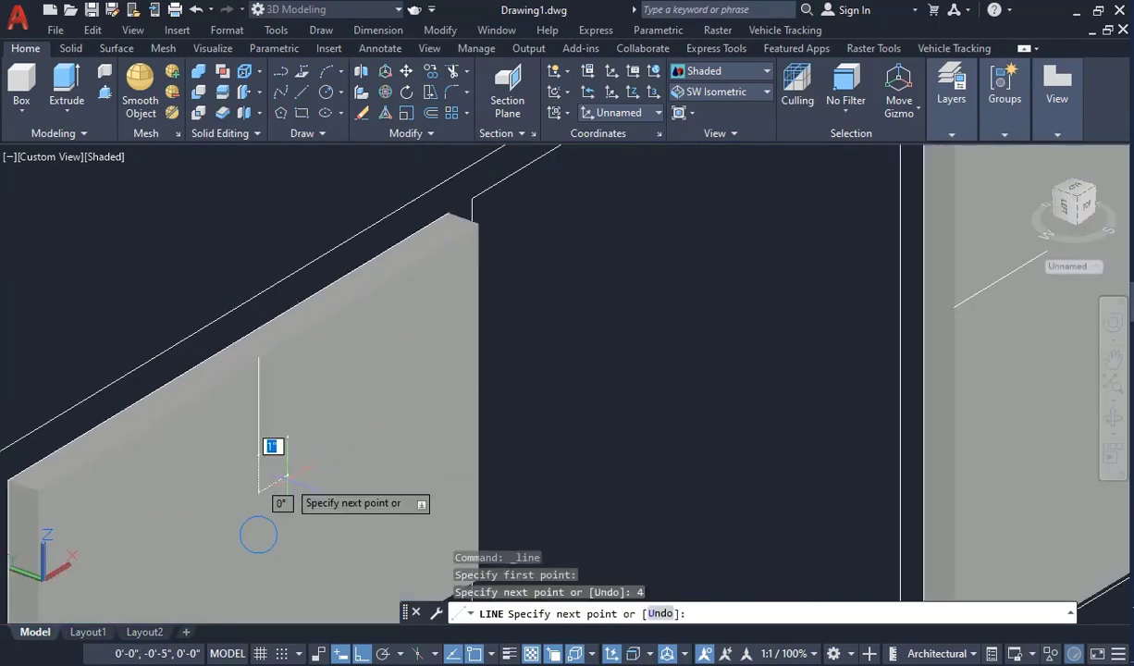
pyautogui.press('Escape')
pyautogui.scroll(-4, 287, 474)
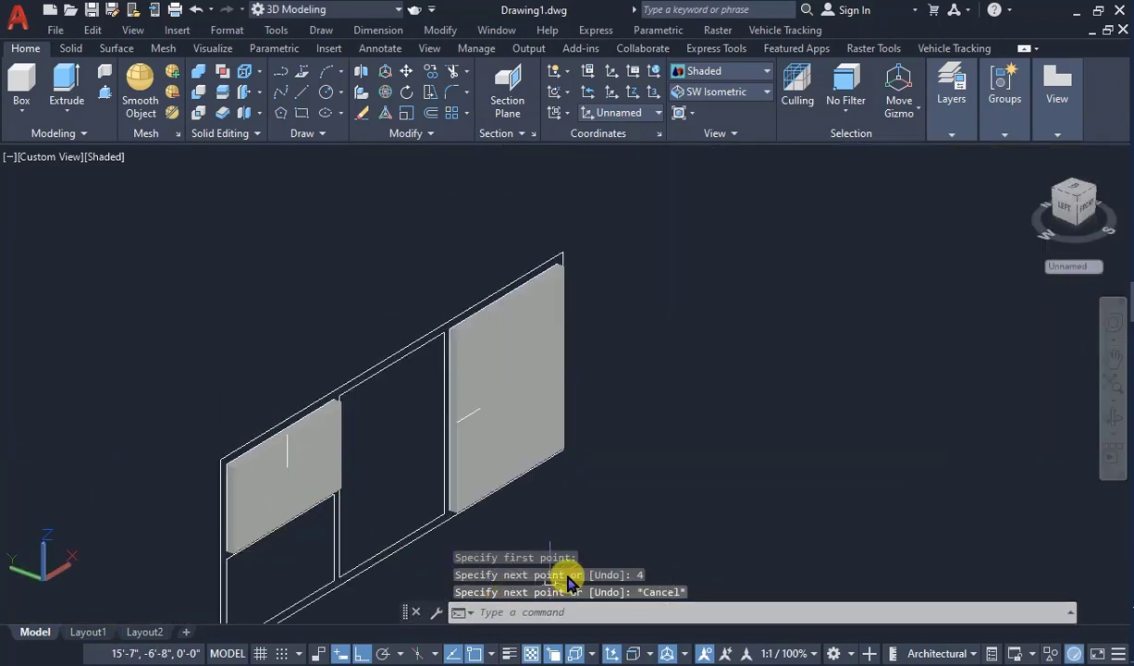
# Step: Copy the upright handle onto the tall door, with Ortho off, from its open-side line to the free end of the guide line
pyautogui.scroll(-2, 248, 256)
pyautogui.scroll(-2, 324, 245)
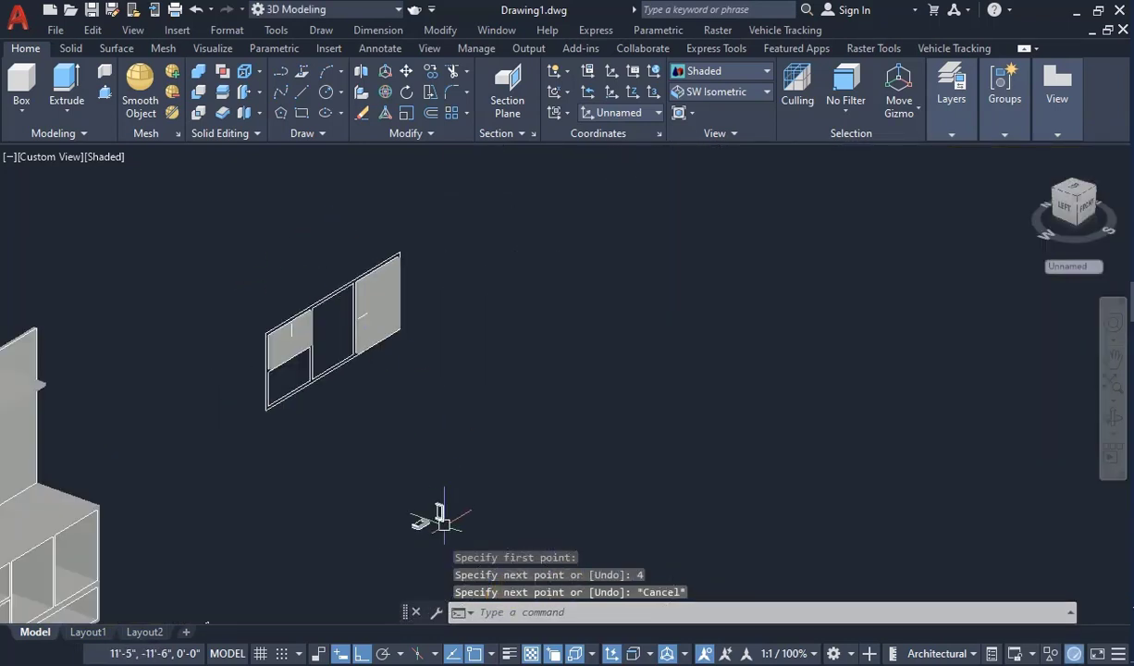
pyautogui.scroll(4, 443, 520)
pyautogui.click(405, 407)
pyautogui.write('co')
pyautogui.press('Return')
pyautogui.click(403, 359)
pyautogui.scroll(-6, 400, 379)
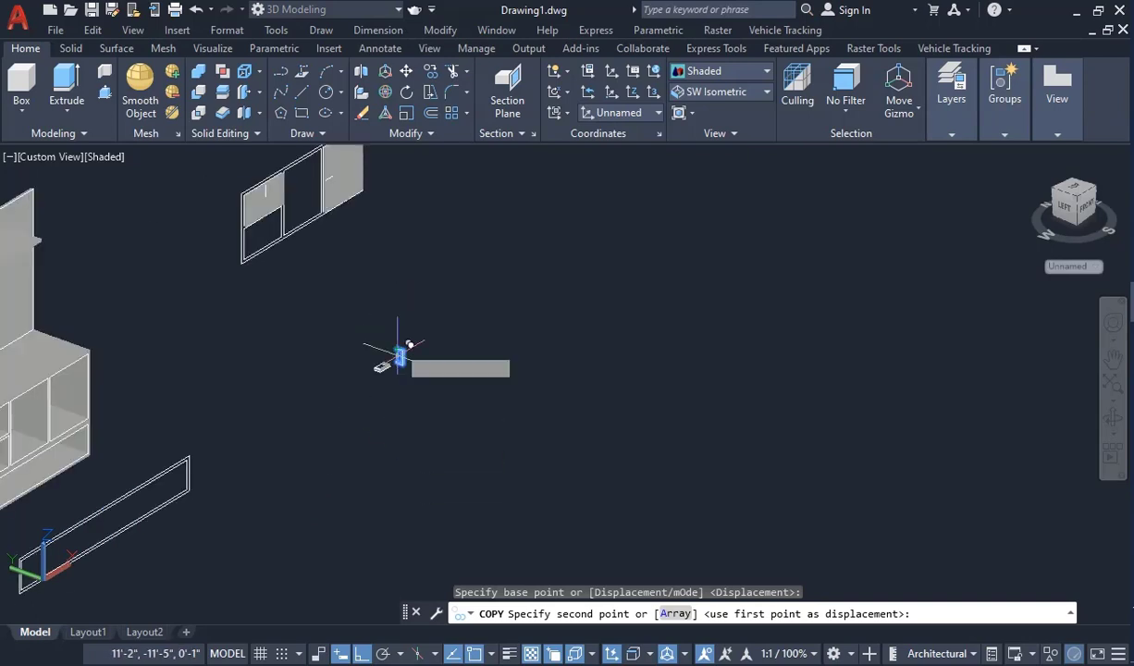
pyautogui.scroll(2, 342, 169)
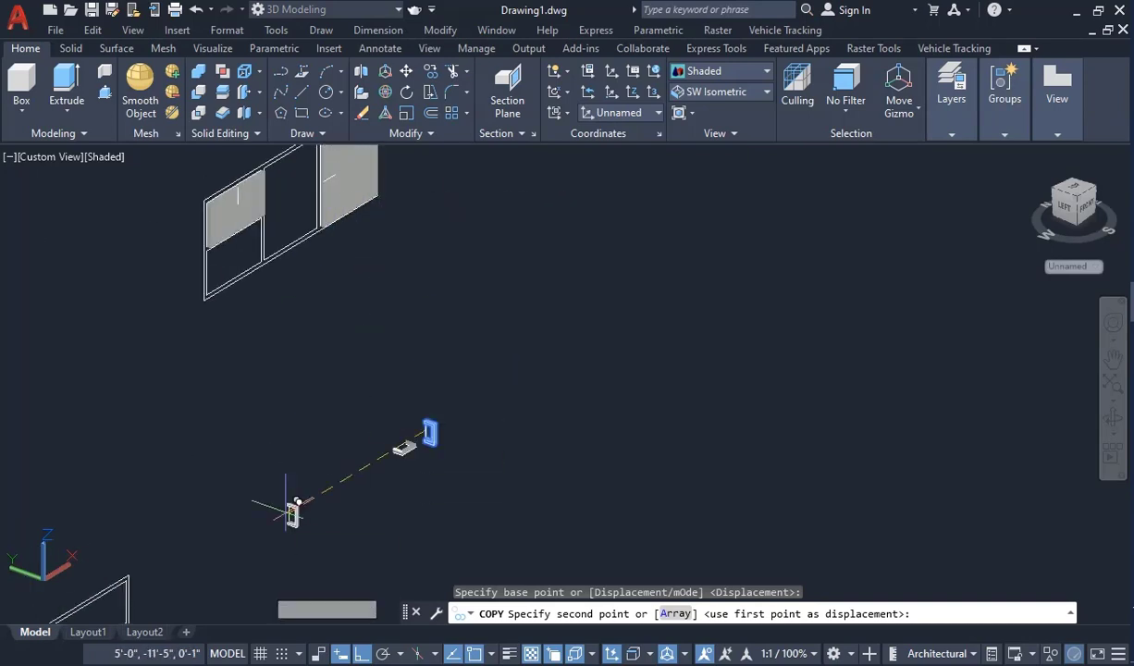
pyautogui.click(362, 653)
pyautogui.scroll(3, 324, 159)
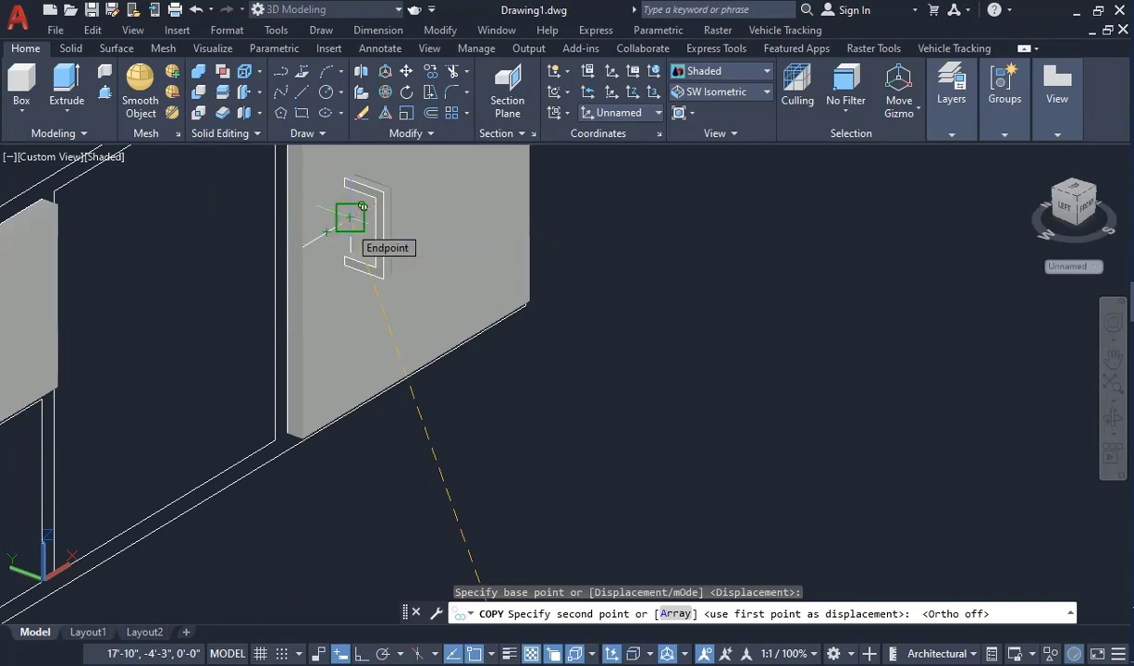
pyautogui.click(350, 215)
pyautogui.press('Escape')
pyautogui.scroll(-3, 519, 295)
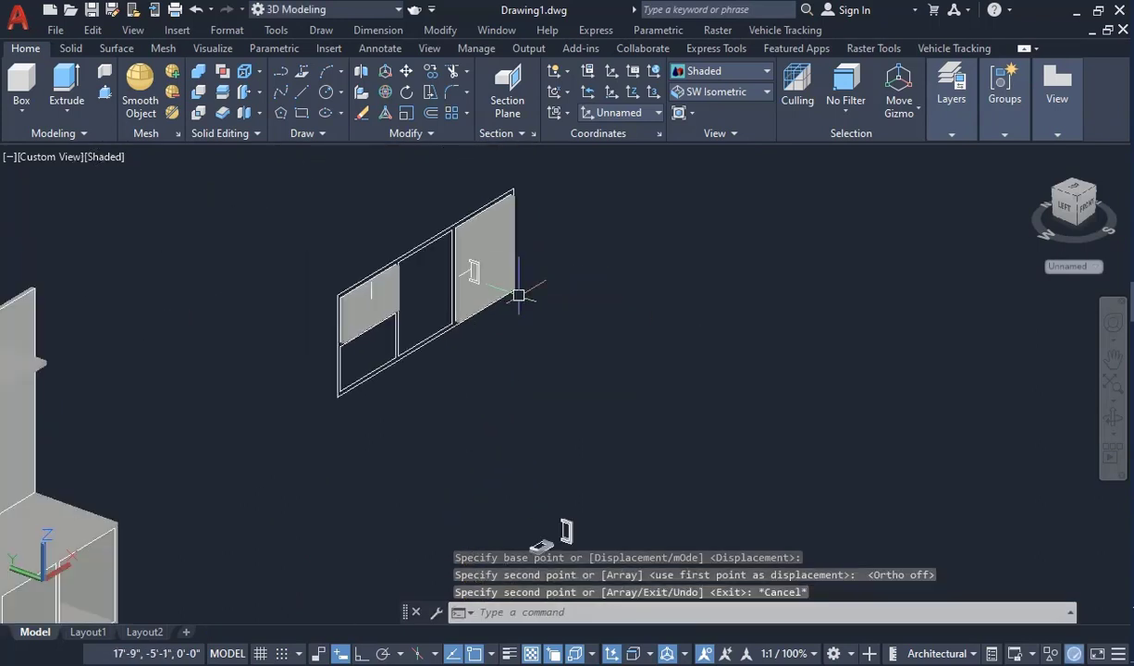
# Step: Copy the flat handle onto the small door, from the midpoint of its open-side line to the lower end of the vertical guide line
pyautogui.scroll(-2, 532, 495)
pyautogui.scroll(5, 519, 473)
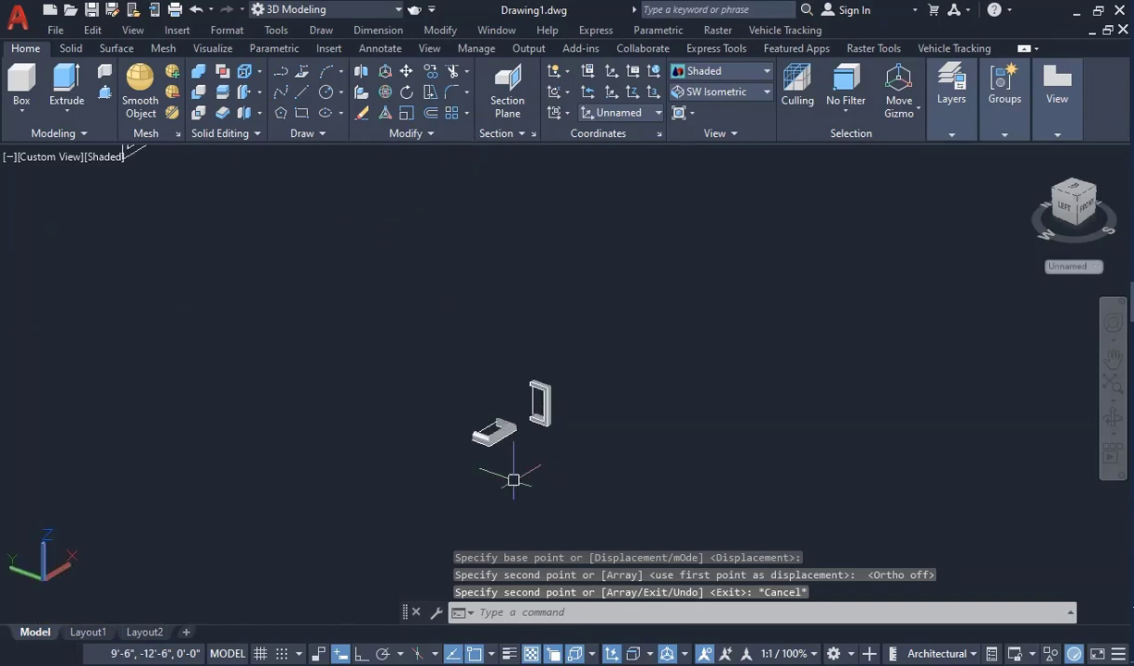
pyautogui.click(379, 255)
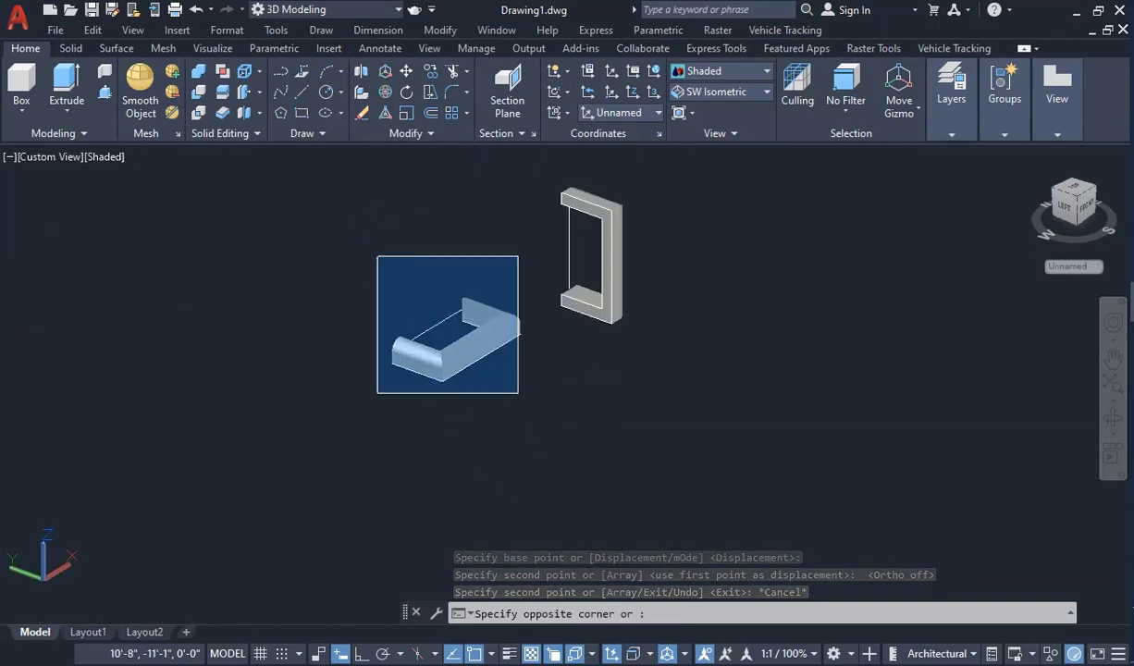
pyautogui.click(519, 398)
pyautogui.click(431, 74)
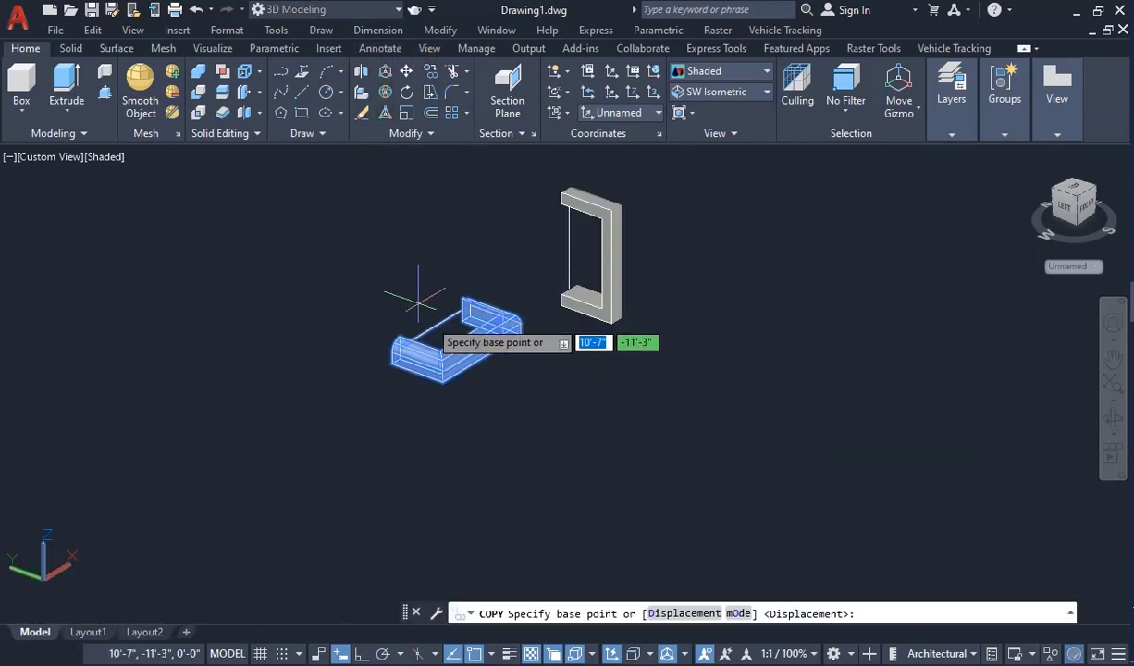
pyautogui.scroll(2, 448, 320)
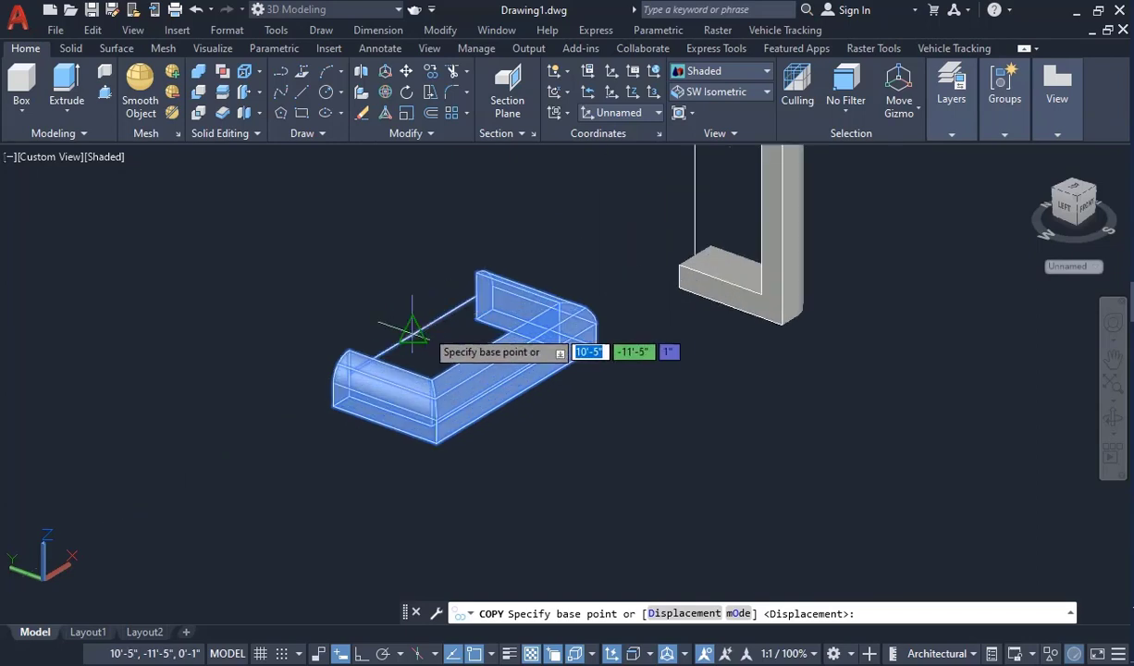
pyautogui.click(413, 329)
pyautogui.scroll(-3, 374, 274)
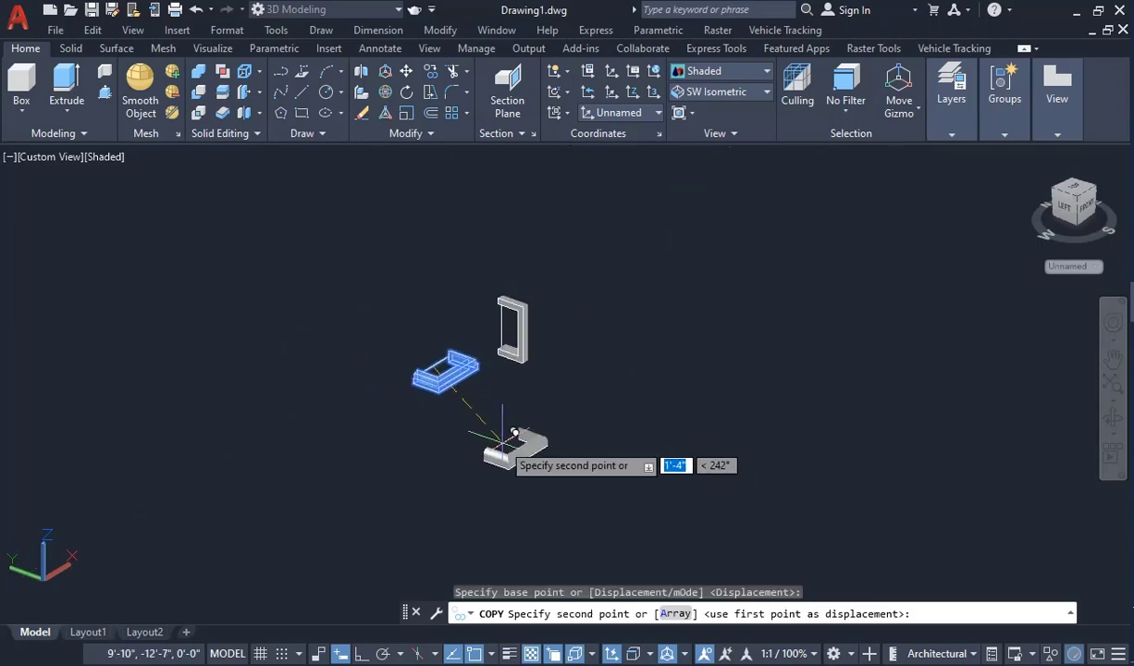
pyautogui.scroll(5, 360, 444)
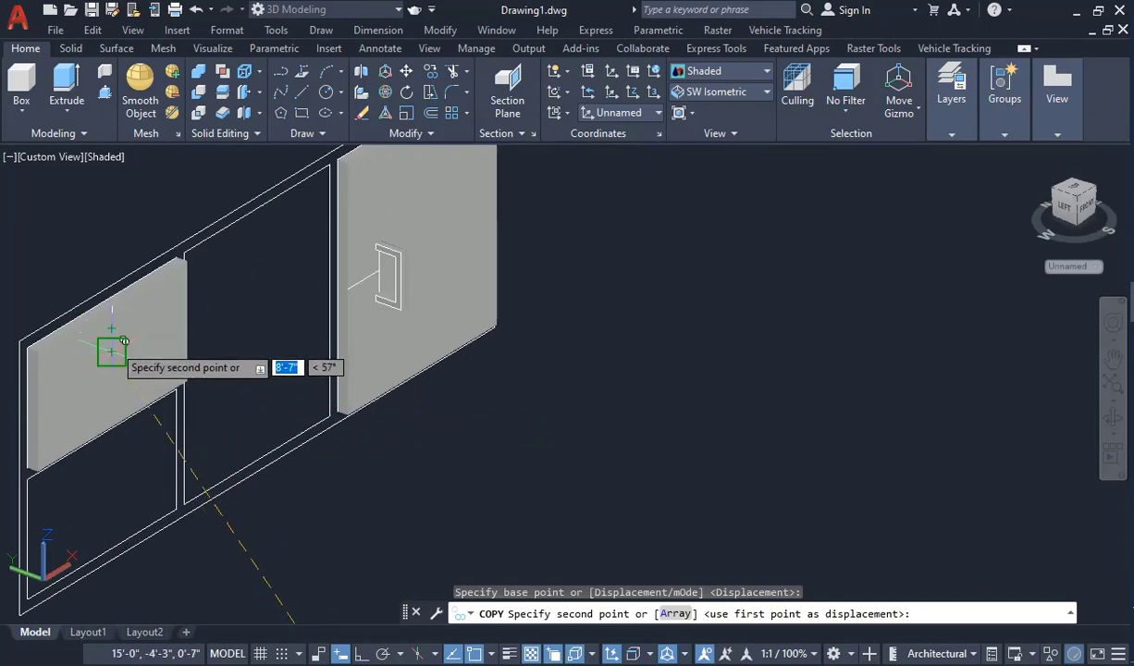
pyautogui.scroll(5, 120, 317)
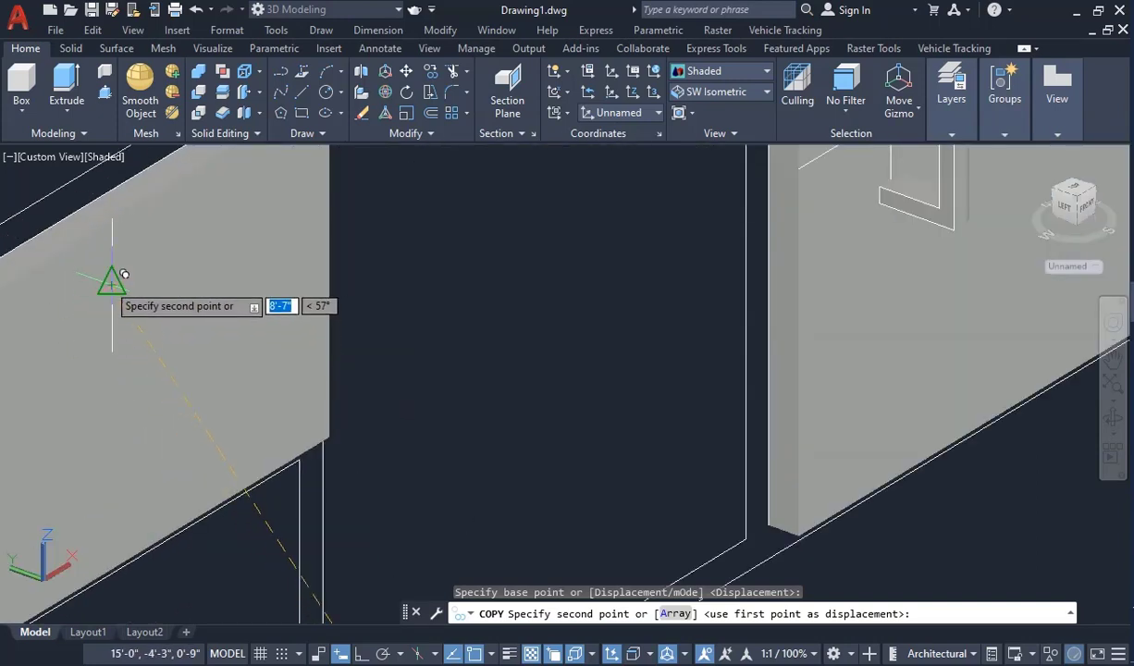
pyautogui.click(112, 351)
pyautogui.press('Escape')
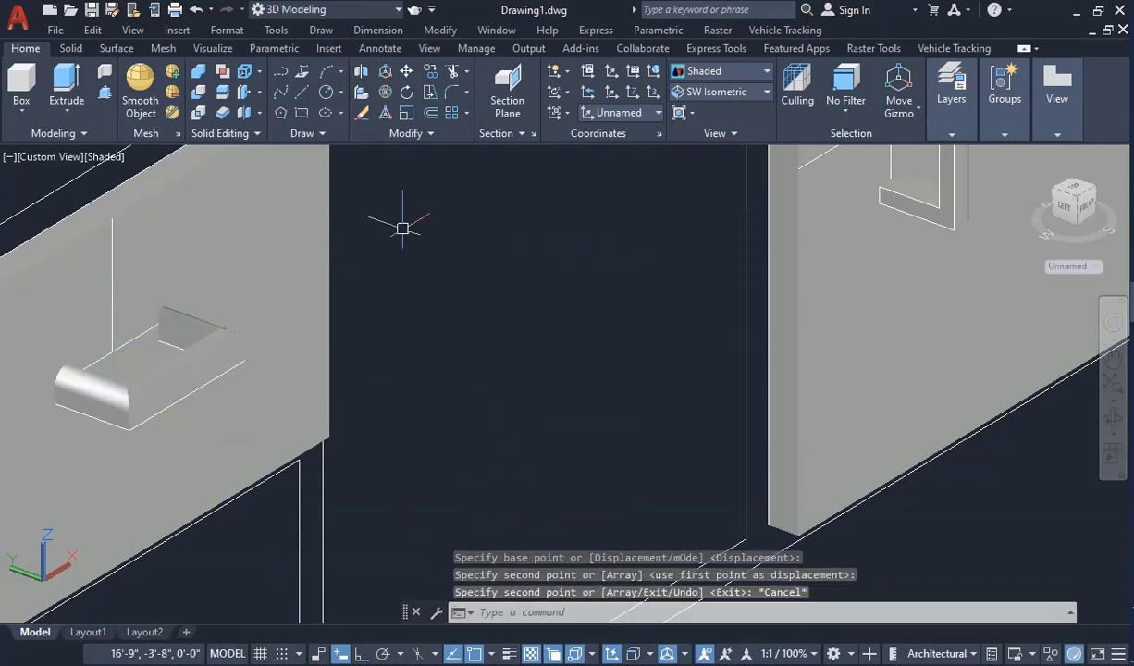
pyautogui.scroll(-5, 459, 269)
pyautogui.scroll(-2, 340, 381)
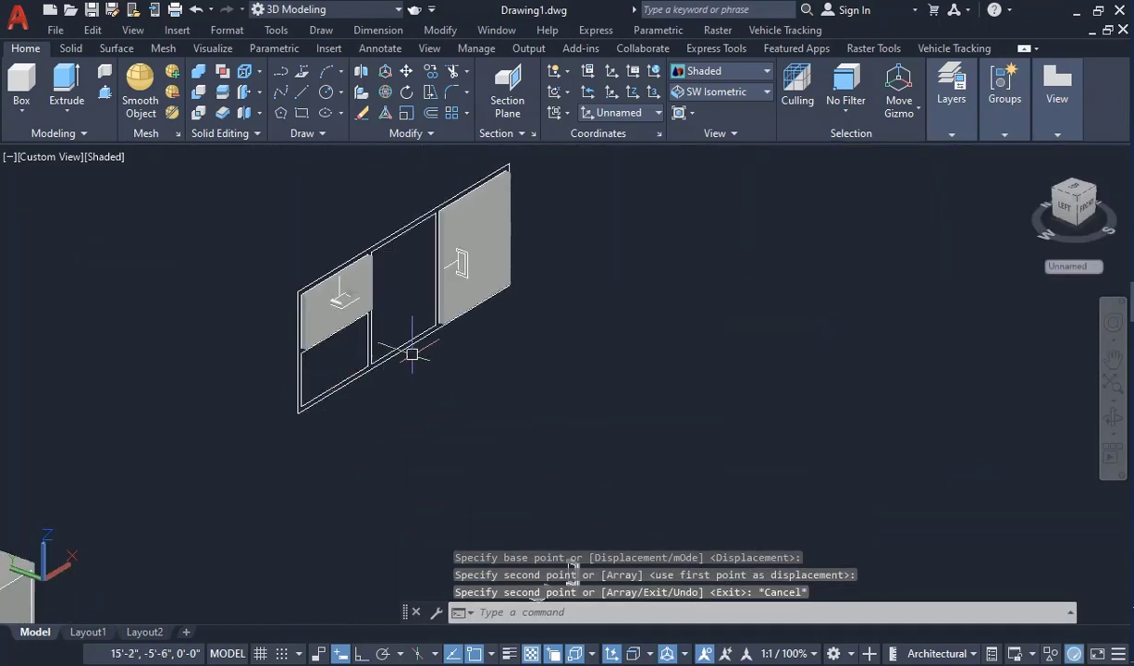
# Step: Erase the vertical guide line and the handle's open-side line on the small door
pyautogui.press('Escape')
pyautogui.scroll(5, 345, 284)
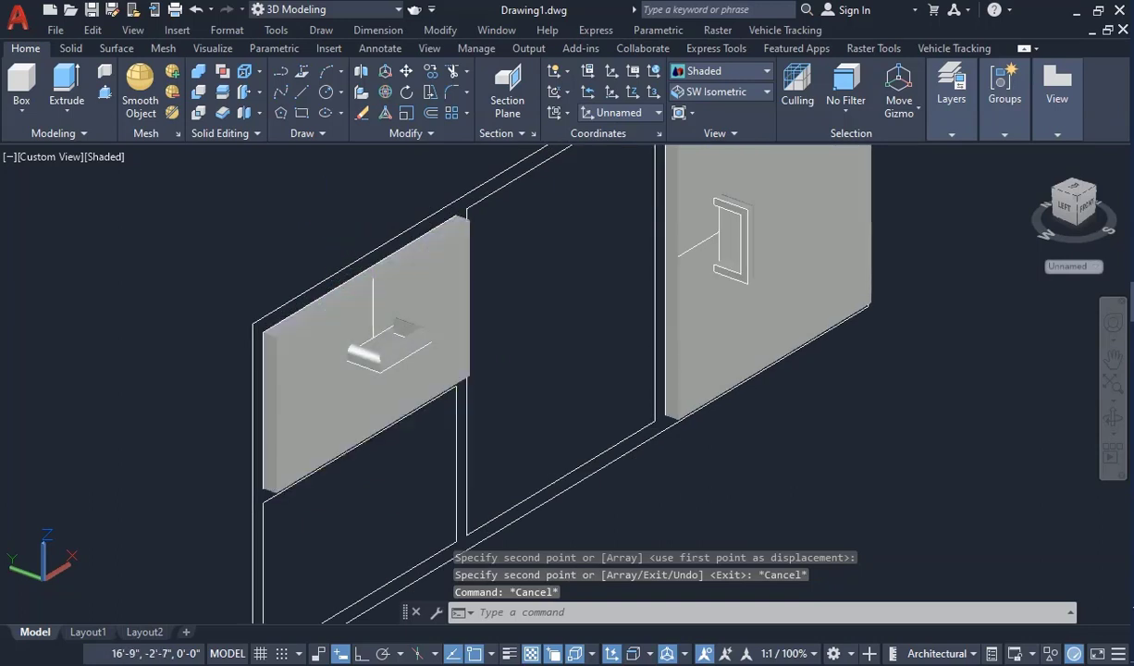
pyautogui.click(324, 218)
pyautogui.click(404, 358)
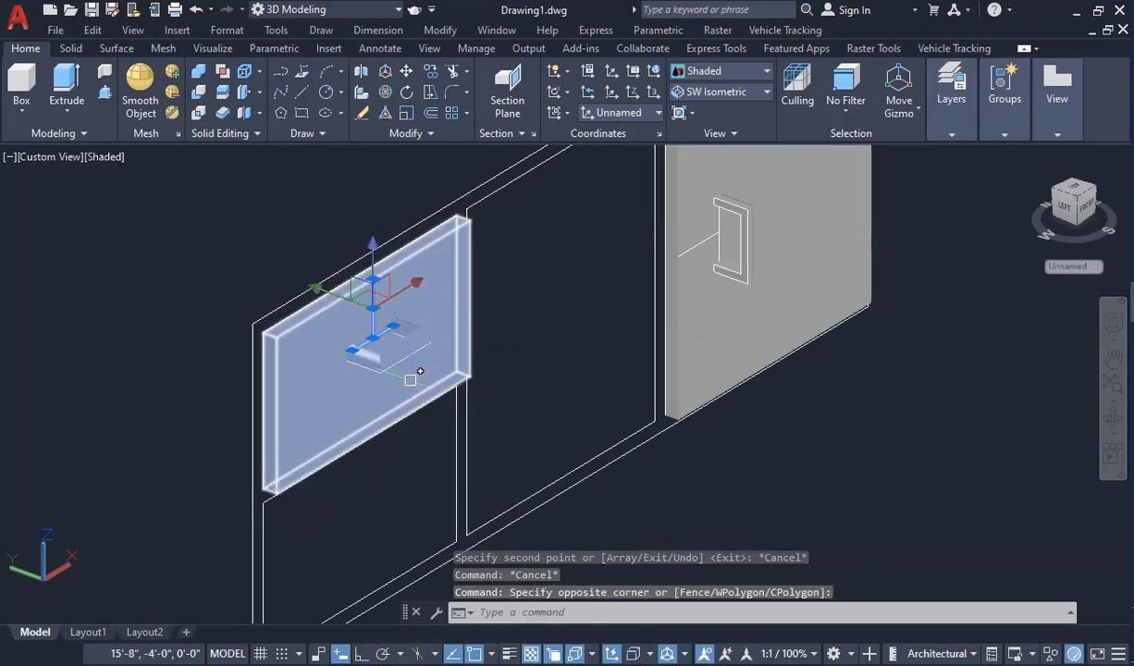
pyautogui.press('Delete')
pyautogui.scroll(-5, 450, 324)
# Step: Erase the horizontal guide line and the handle's open-side line on the tall door
pyautogui.scroll(6, 317, 349)
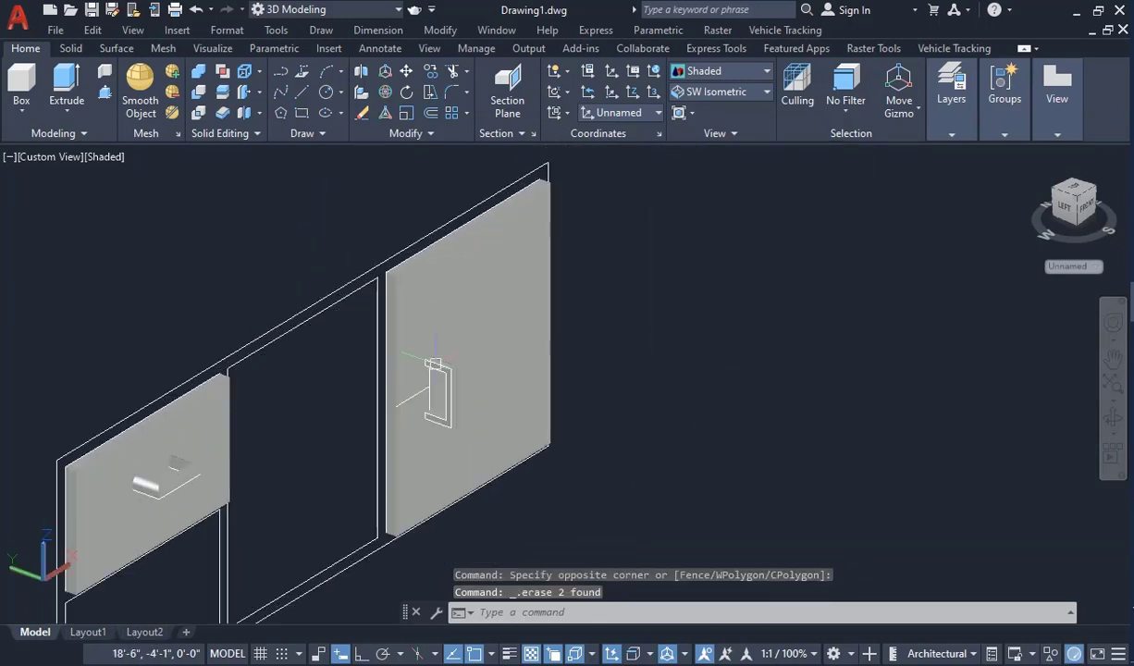
pyautogui.click(317, 348)
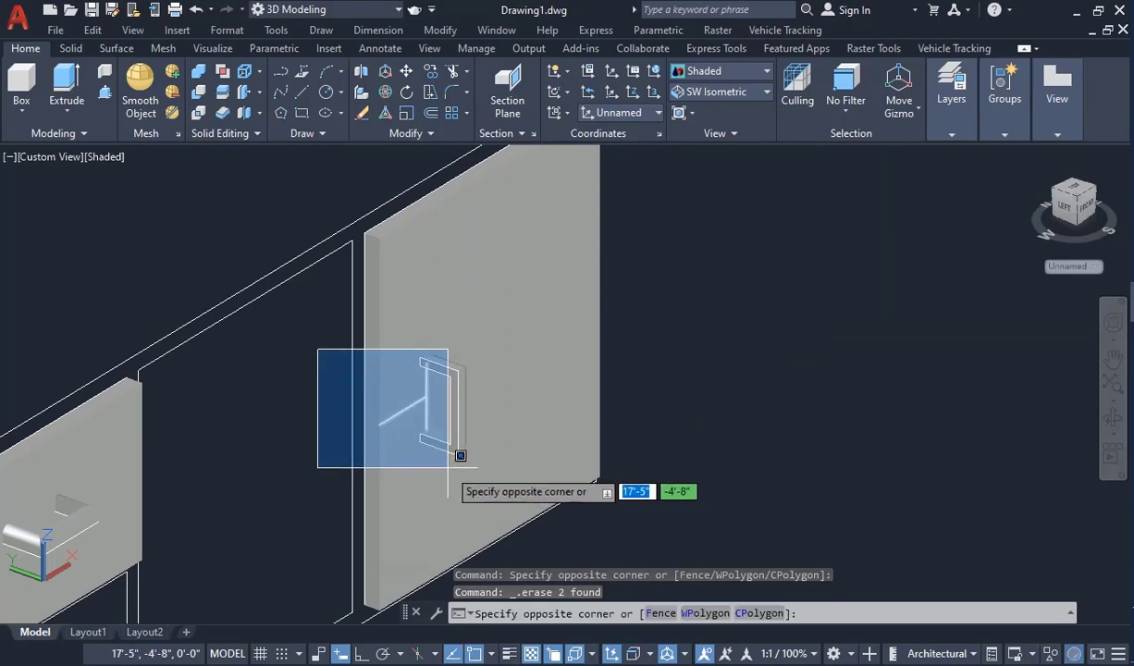
pyautogui.click(460, 455)
pyautogui.scroll(-4, 444, 314)
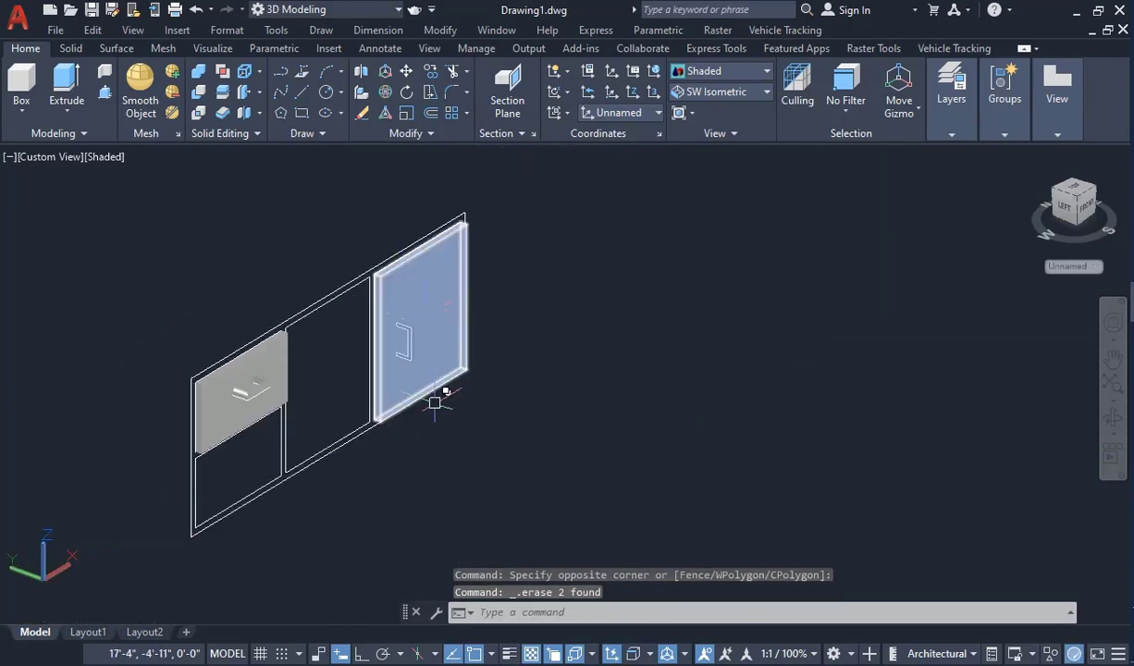
# Step: Rotate the tall door together with its handle by 23 degrees about the vertical blue Z axis using 3D Rotate
pyautogui.click(348, 207)
pyautogui.click(574, 511)
pyautogui.click(384, 92)
pyautogui.click(428, 326)
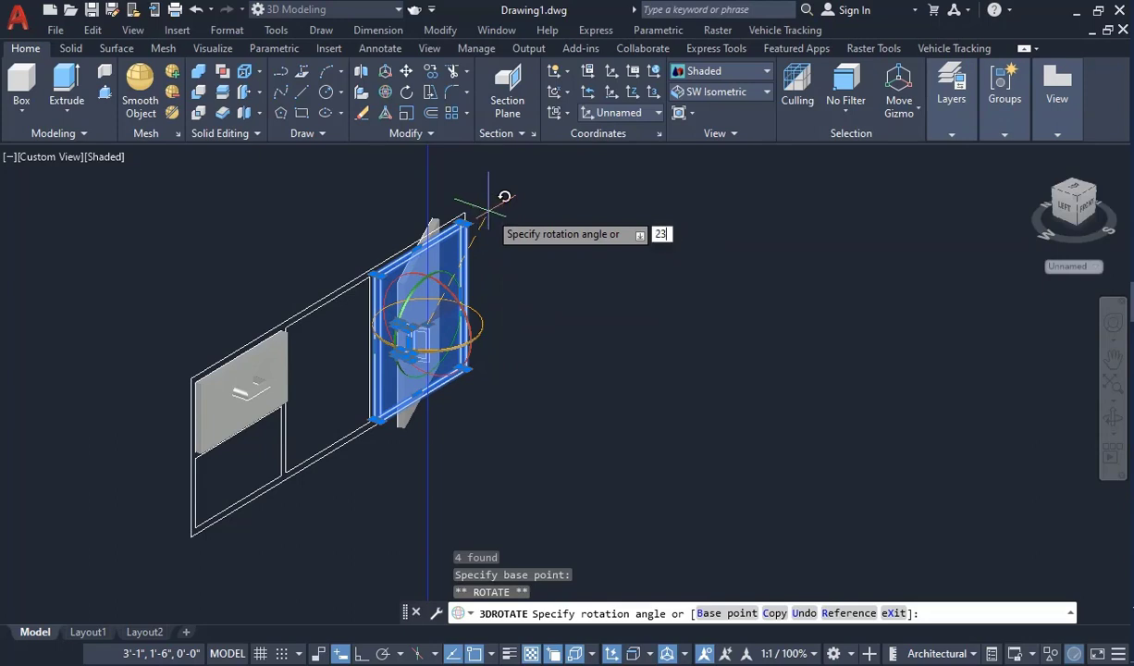
pyautogui.click(489, 211)
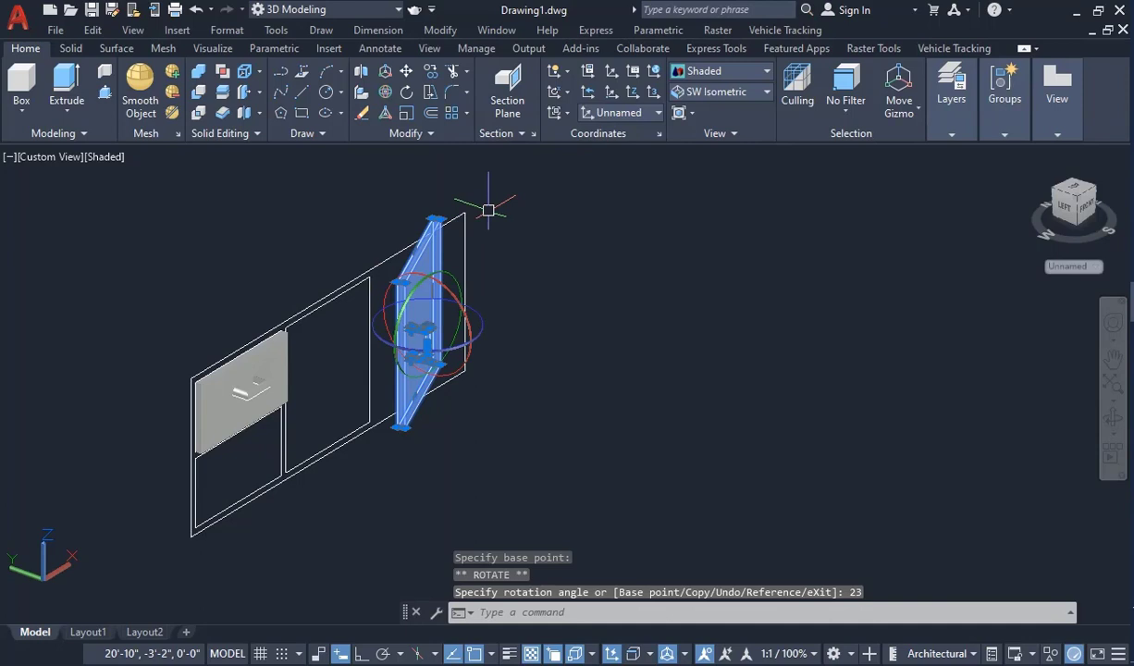
pyautogui.press('Escape')
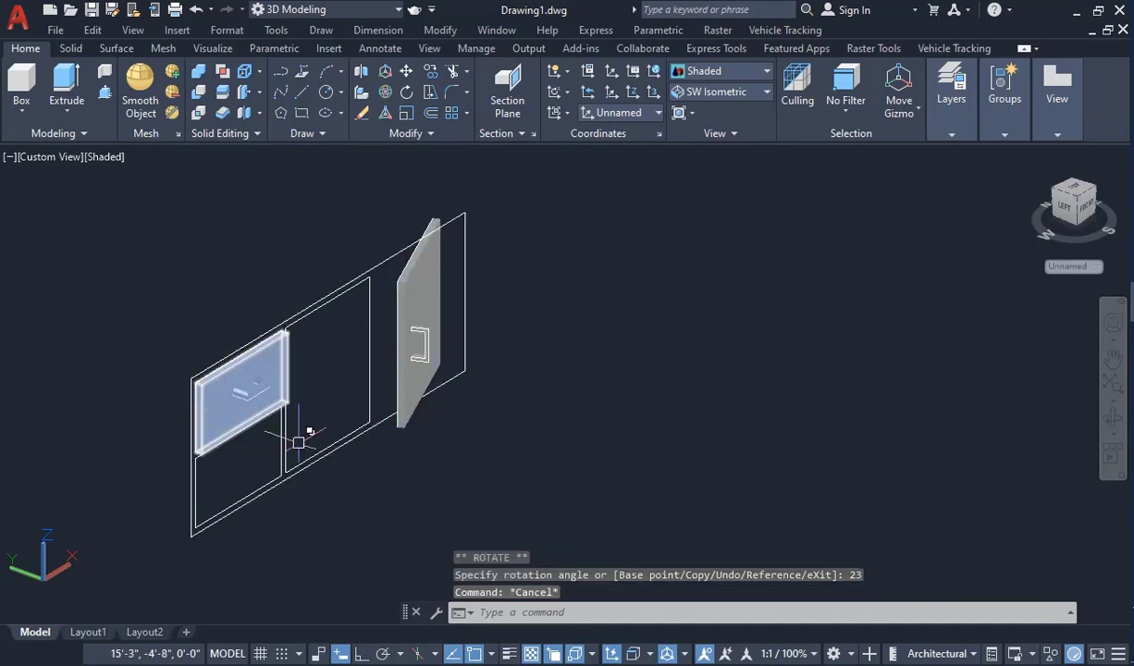
# Step: Copy the opened tall door with its handle from its lower hinge-side corner onto the cabinet's two tall door openings
pyautogui.scroll(-3, 243, 359)
pyautogui.click(304, 265)
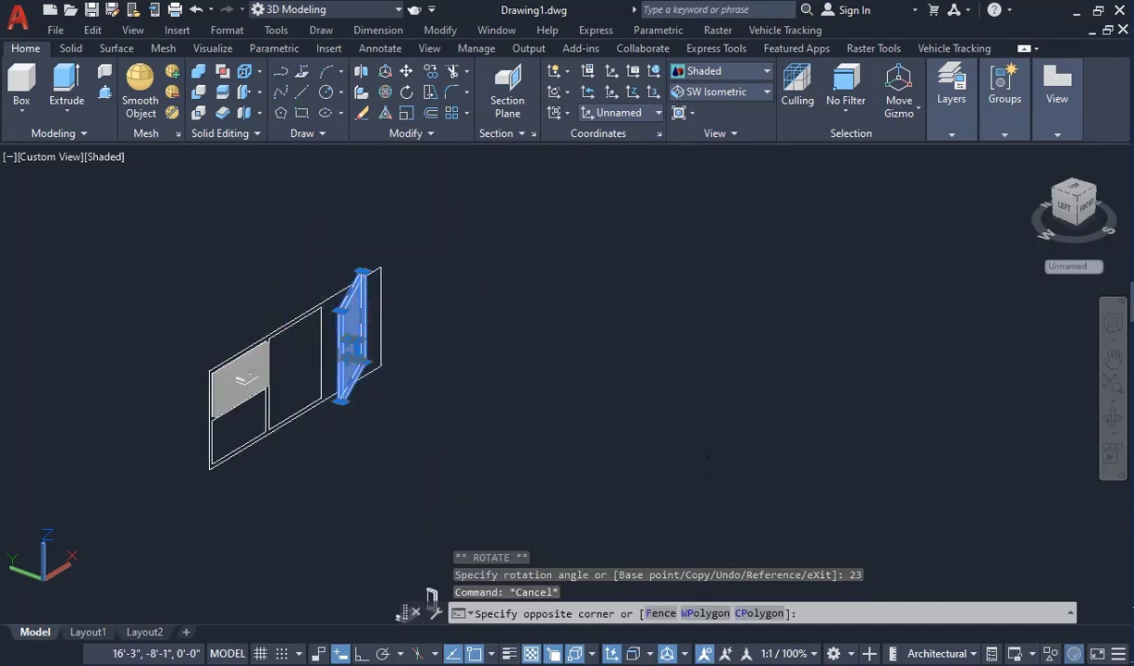
pyautogui.click(708, 463)
pyautogui.click(430, 78)
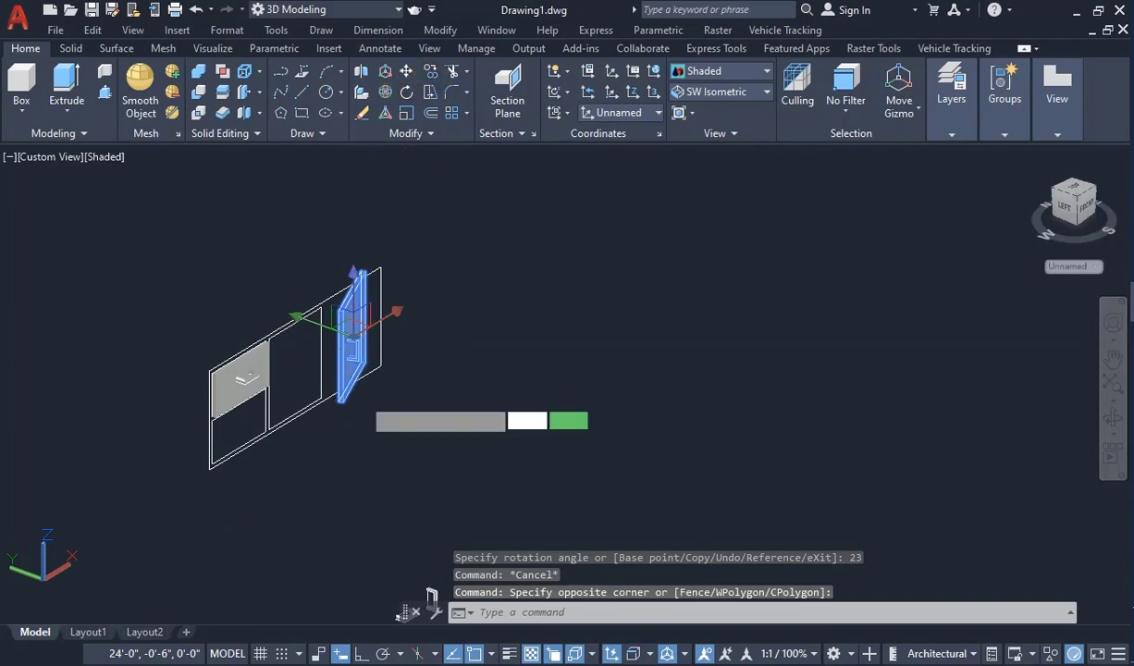
pyautogui.scroll(5, 365, 388)
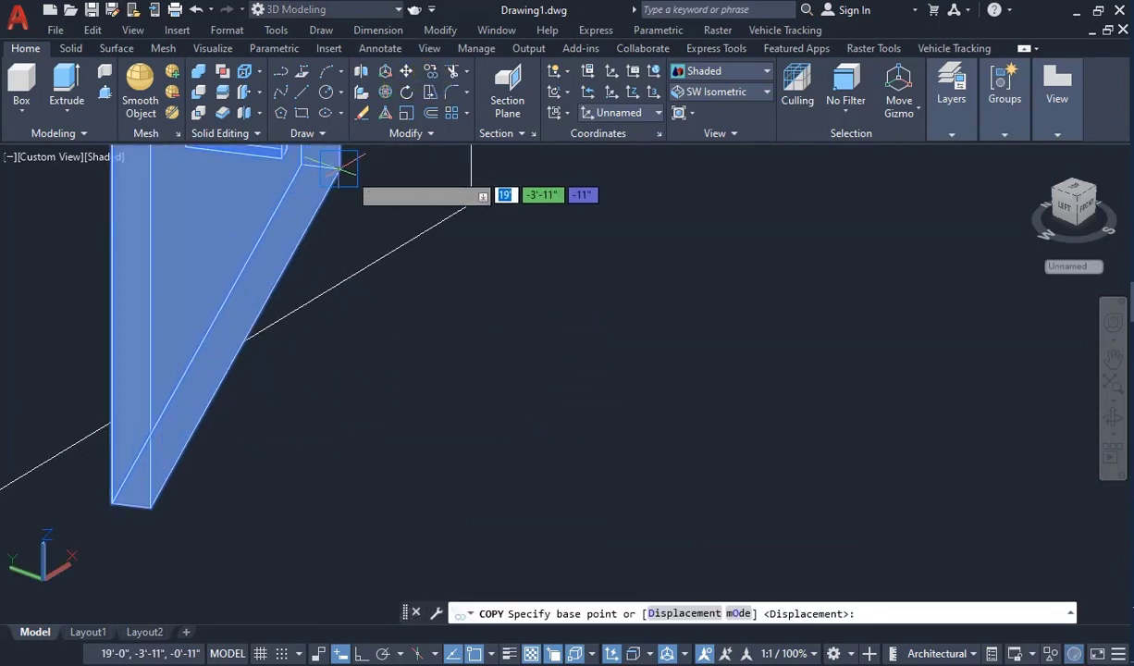
pyautogui.click(357, 159)
pyautogui.scroll(-5, 539, 303)
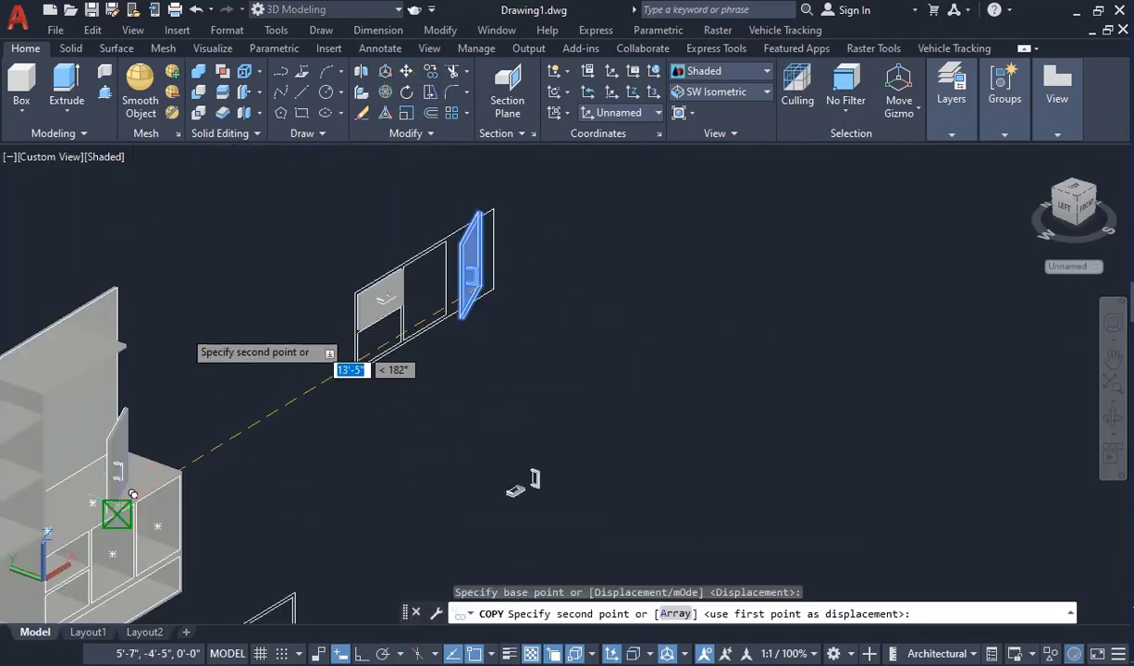
pyautogui.scroll(-2, 148, 477)
pyautogui.scroll(6, 199, 454)
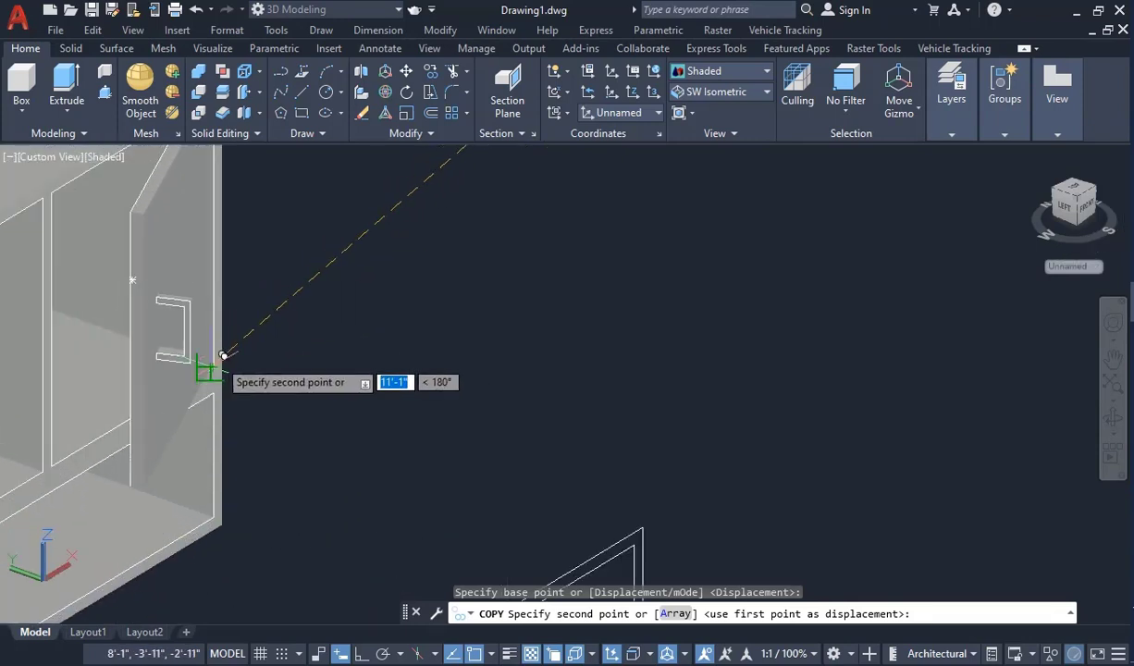
pyautogui.click(223, 355)
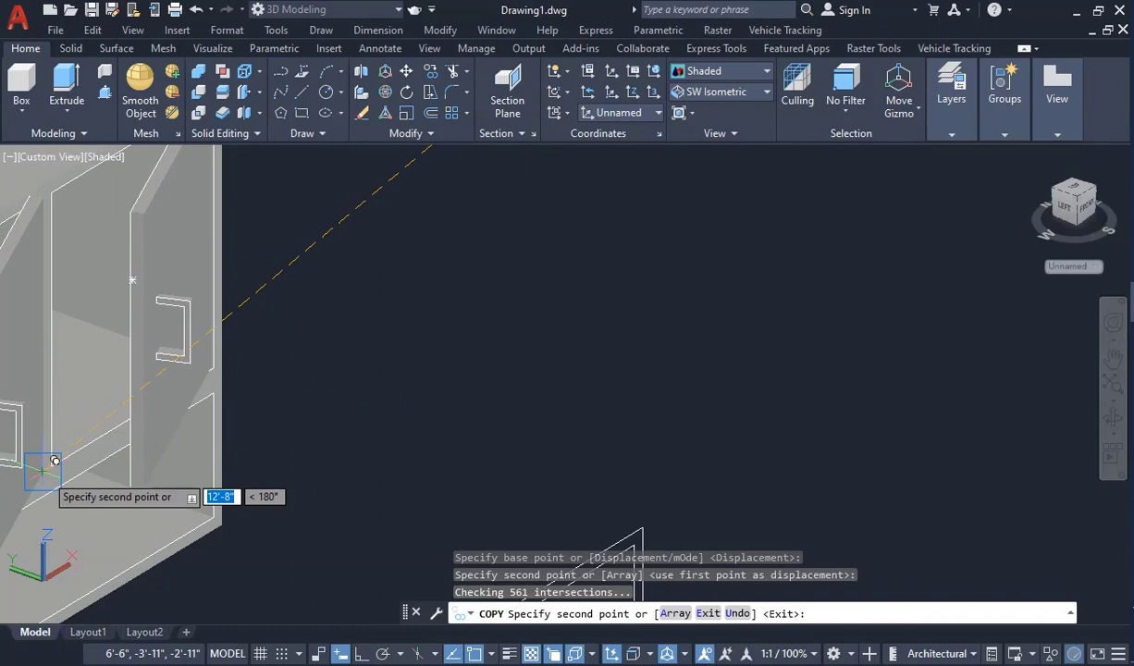
pyautogui.scroll(-5, 55, 461)
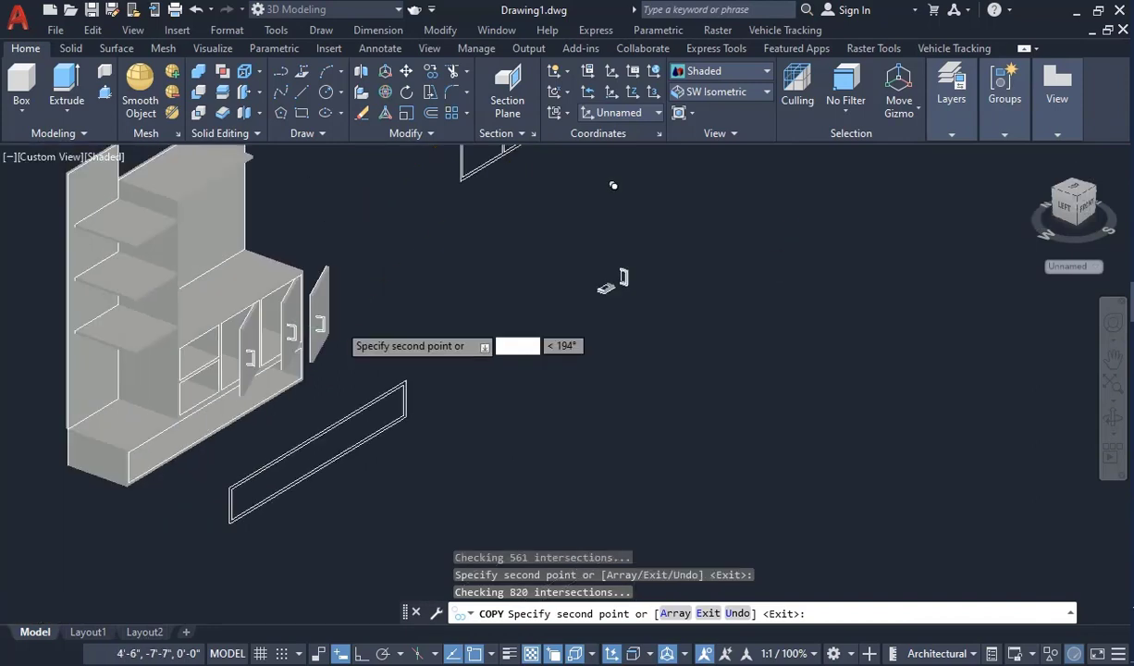
pyautogui.scroll(-3, 494, 405)
pyautogui.press('Escape')
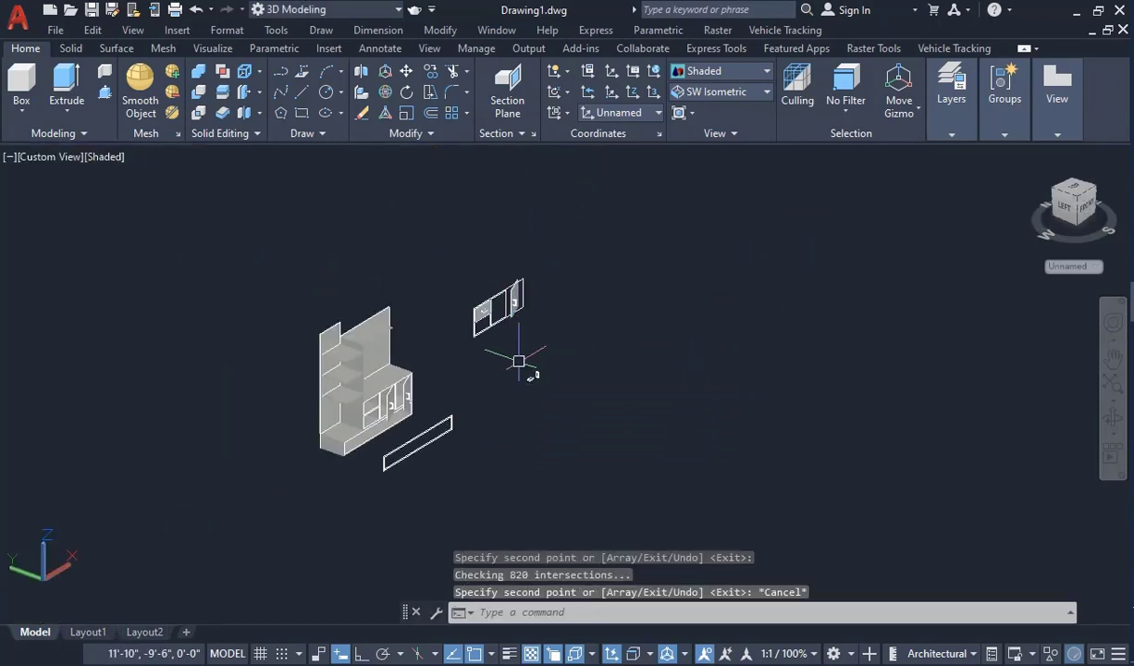
# Step: Copy the small door with its handle from its lower corner to the matching corner of the cabinet's upper small opening
pyautogui.scroll(6, 463, 291)
pyautogui.scroll(-3, 312, 399)
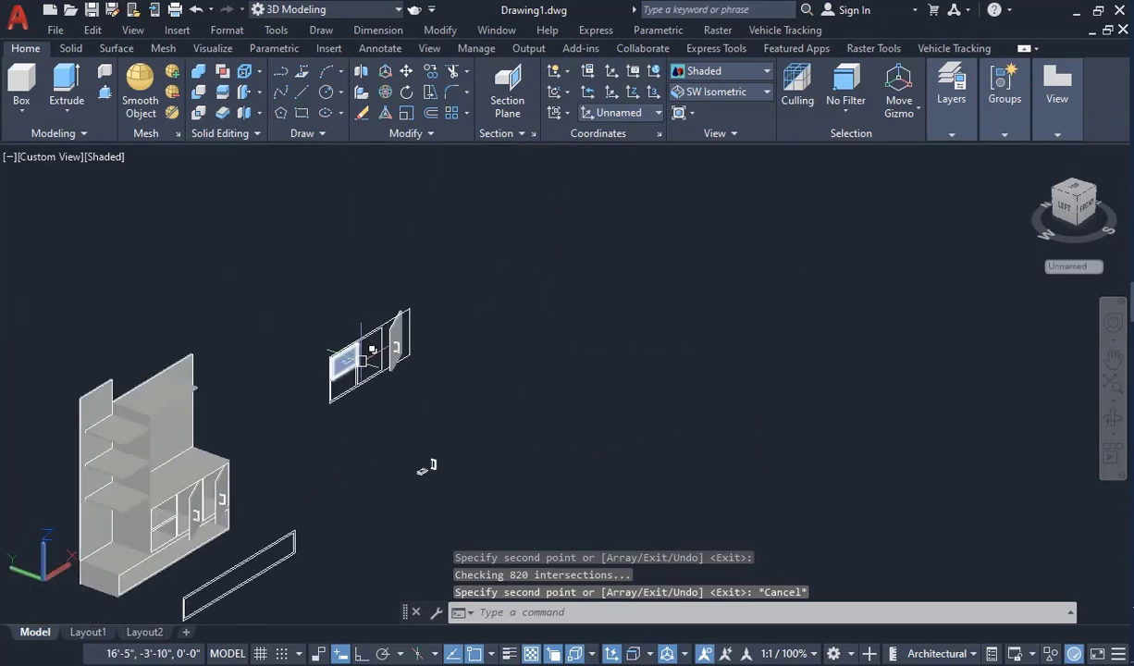
pyautogui.scroll(5, 248, 324)
pyautogui.click(169, 255)
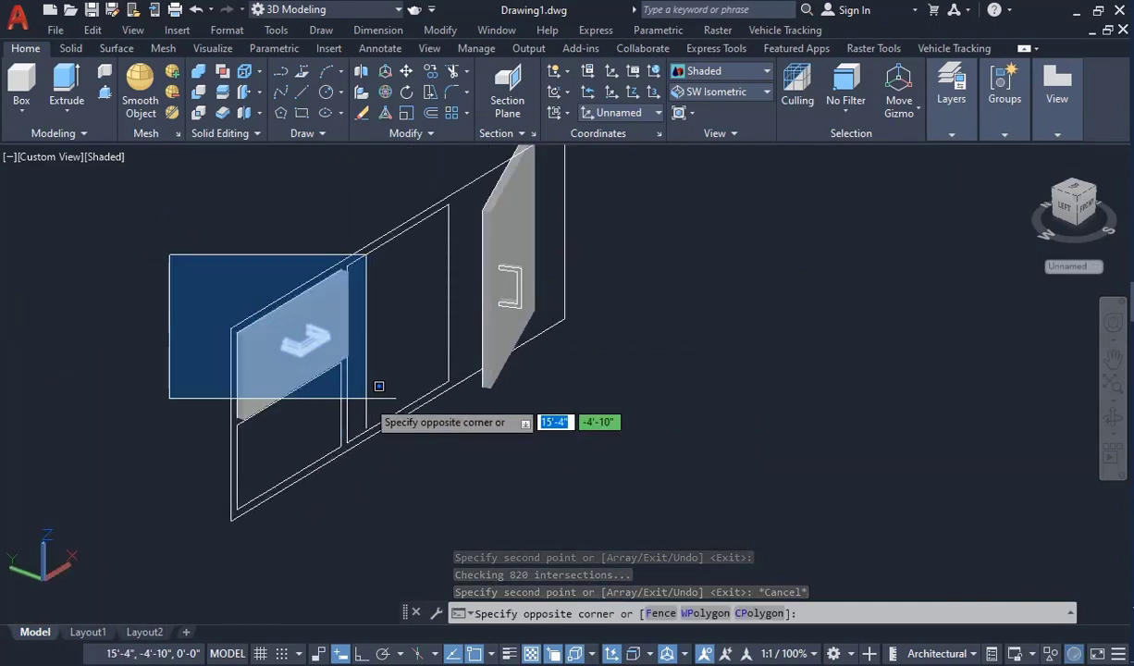
pyautogui.click(365, 433)
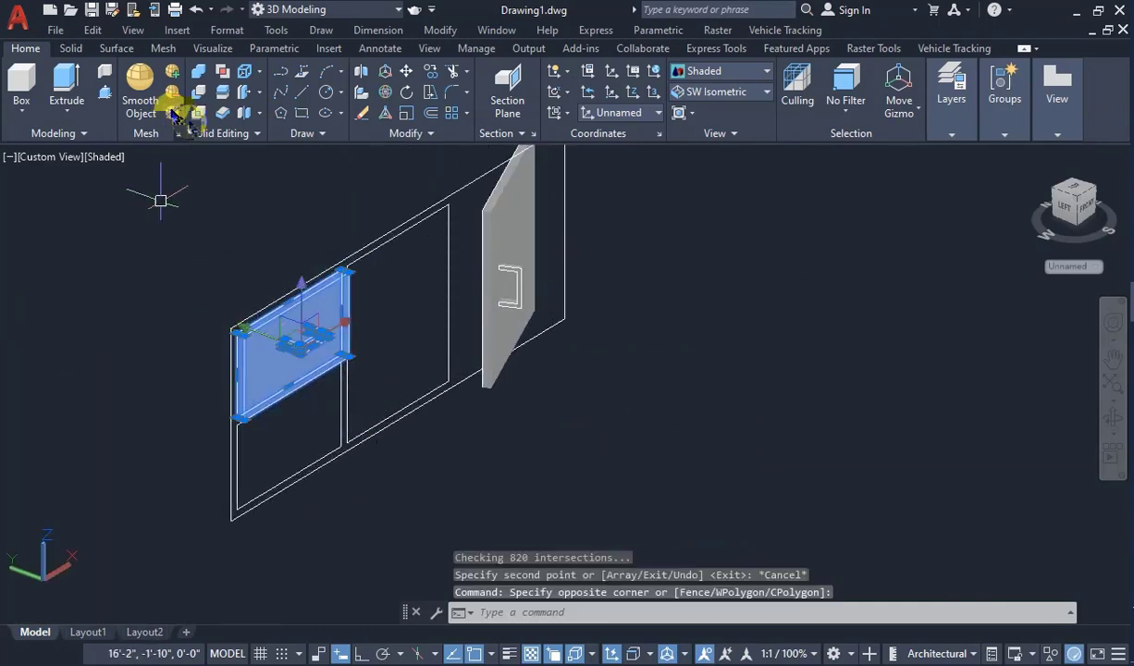
pyautogui.click(431, 72)
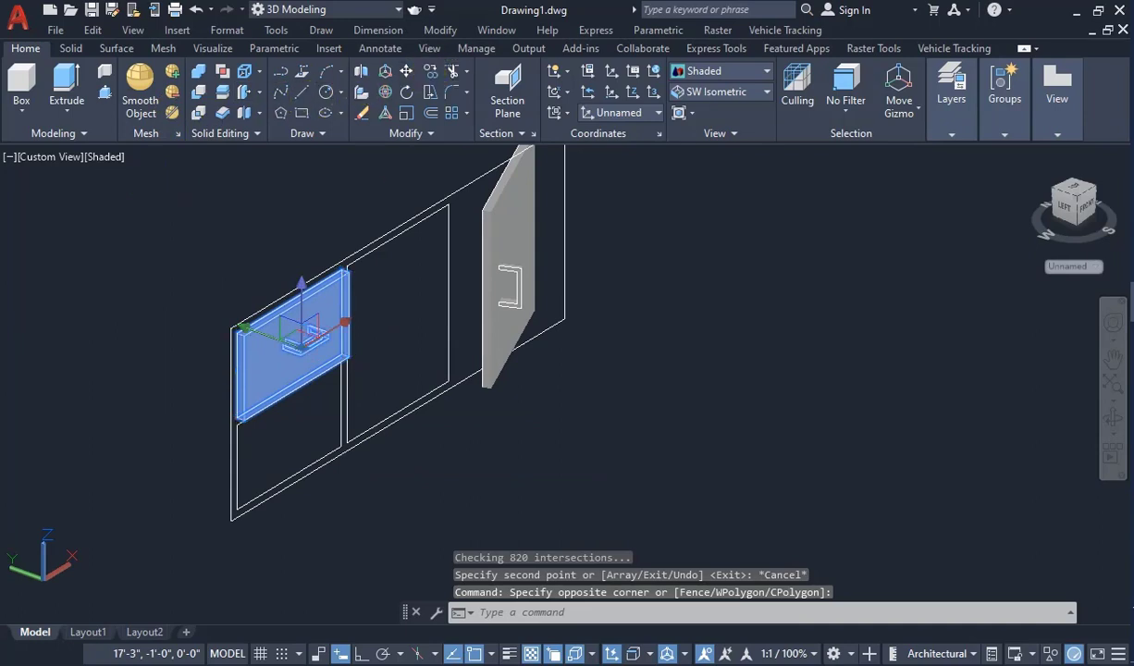
pyautogui.scroll(5, 272, 421)
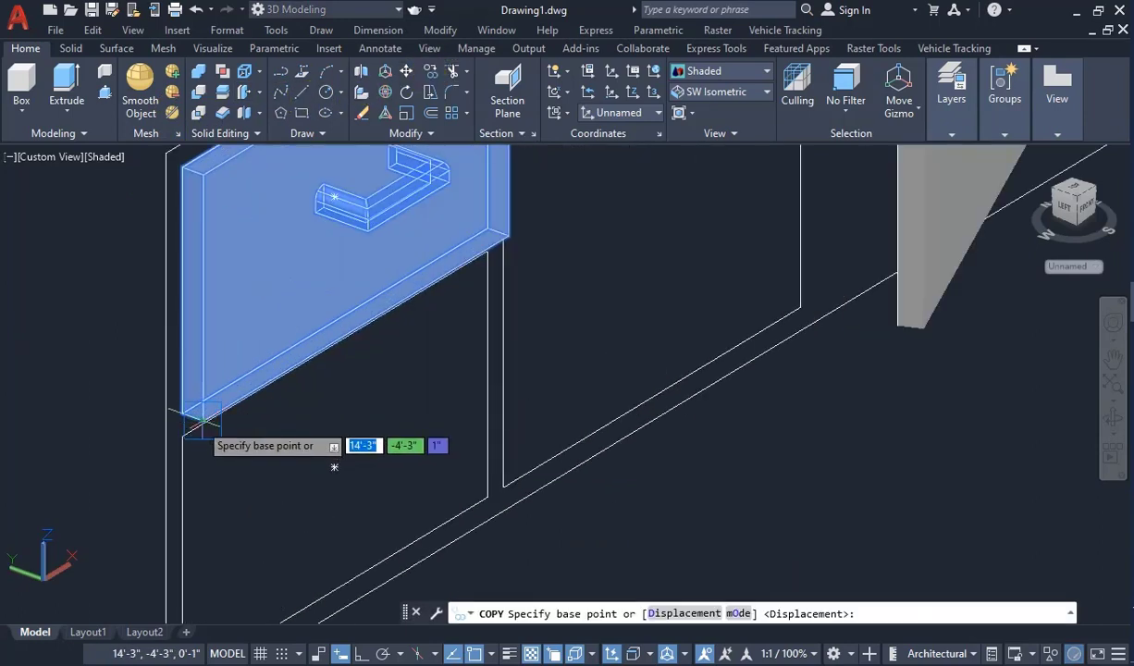
pyautogui.click(191, 414)
pyautogui.scroll(-5, 291, 380)
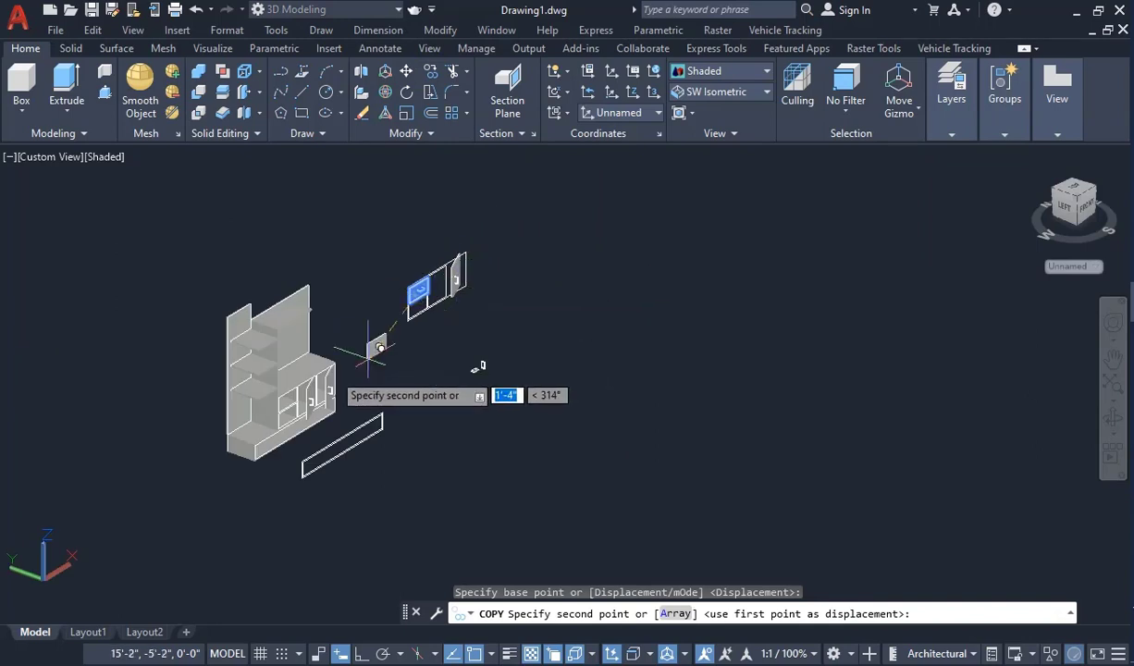
pyautogui.scroll(5, 303, 393)
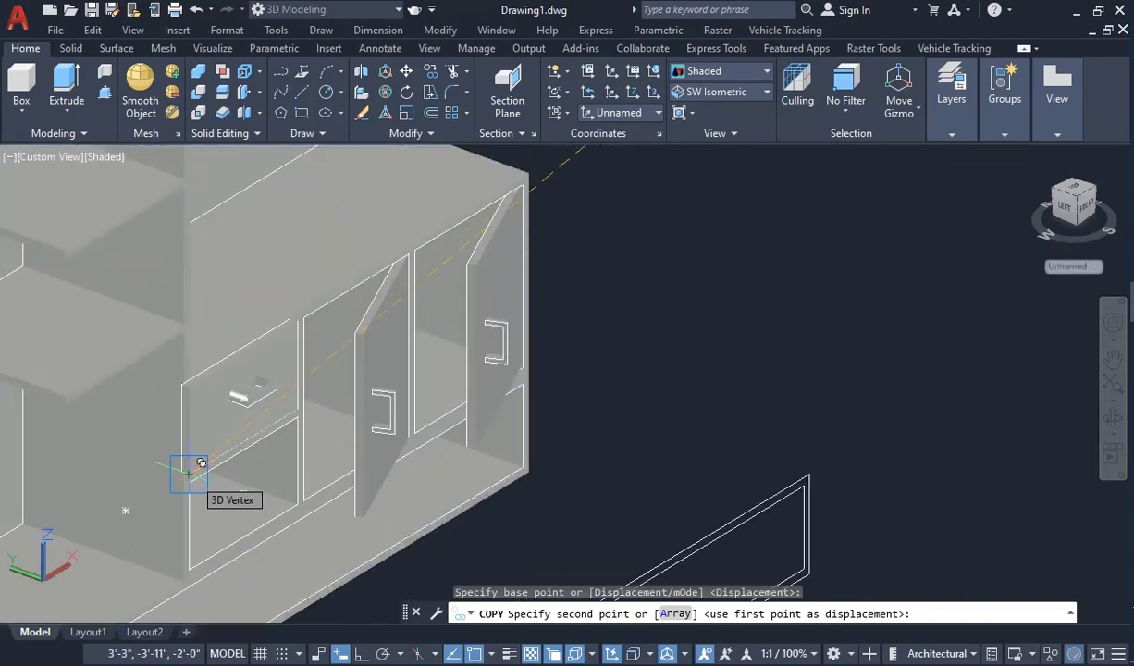
pyautogui.click(201, 462)
pyautogui.scroll(-2, 611, 305)
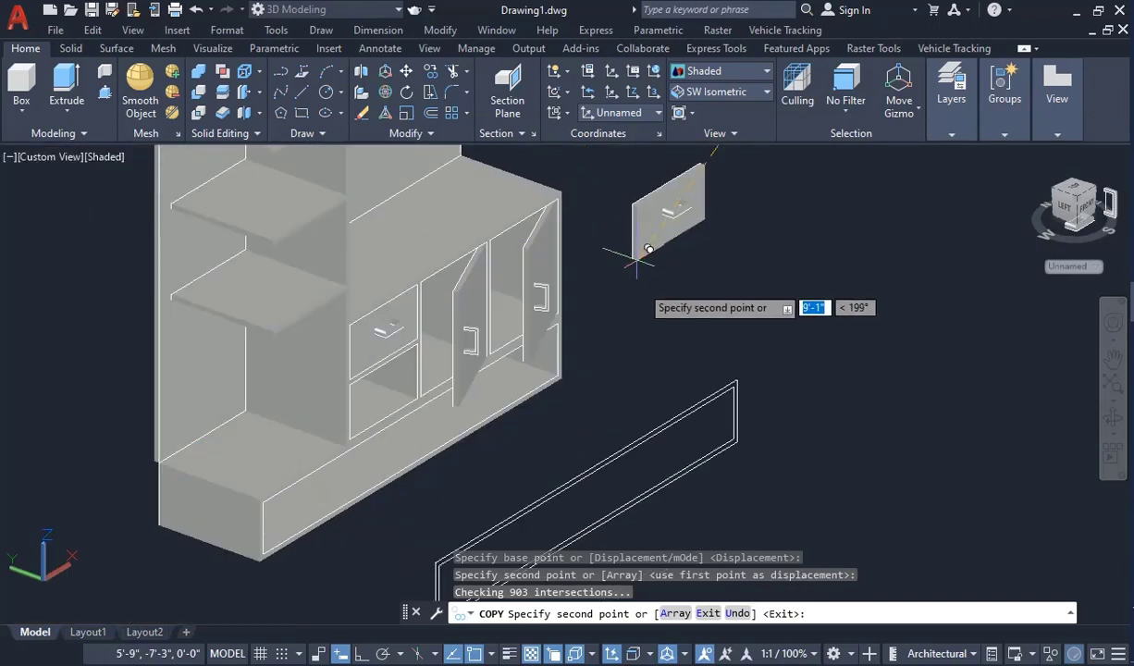
pyautogui.press('Escape')
pyautogui.scroll(-4, 564, 297)
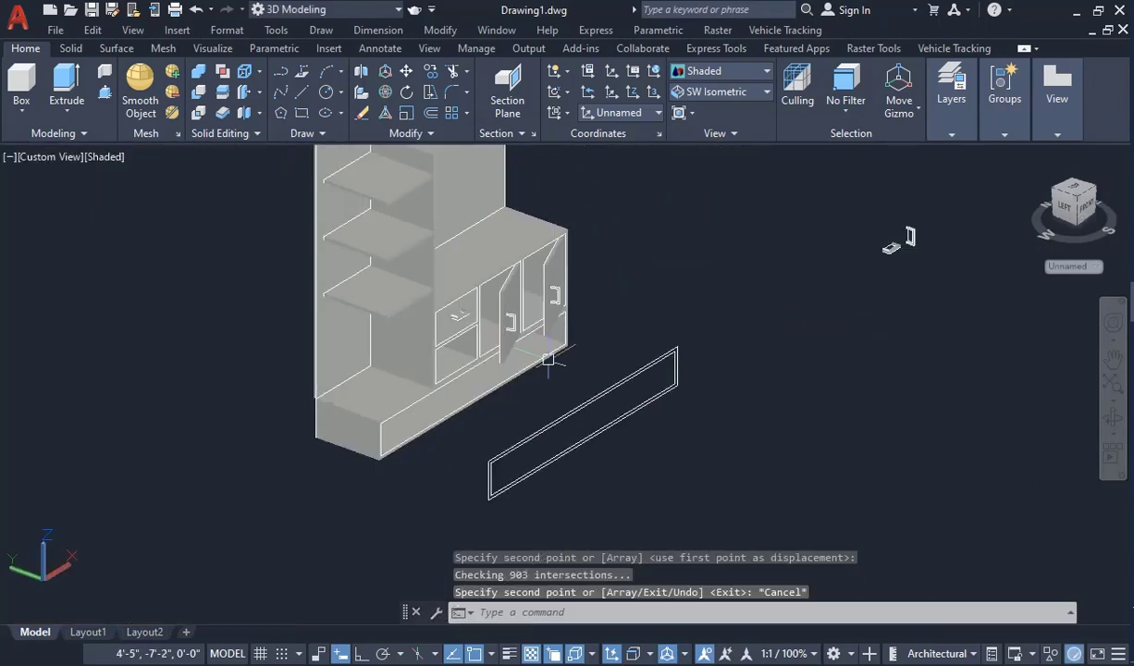
pyautogui.scroll(2, 573, 301)
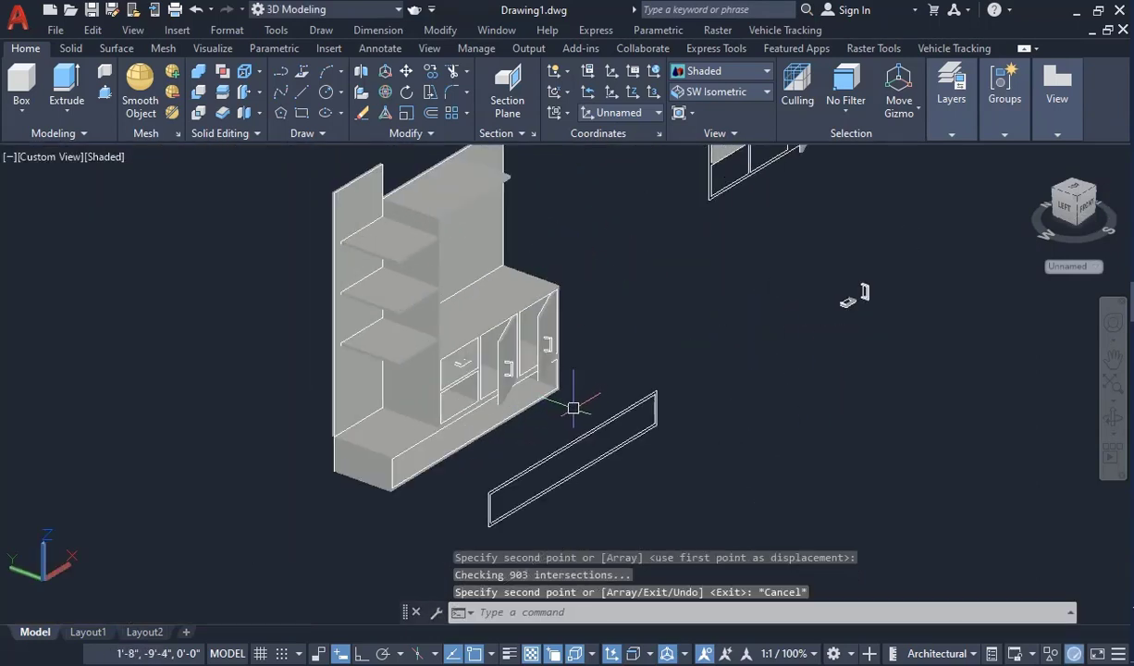
pyautogui.scroll(-1, 573, 408)
pyautogui.scroll(3, 602, 407)
pyautogui.scroll(1, 620, 418)
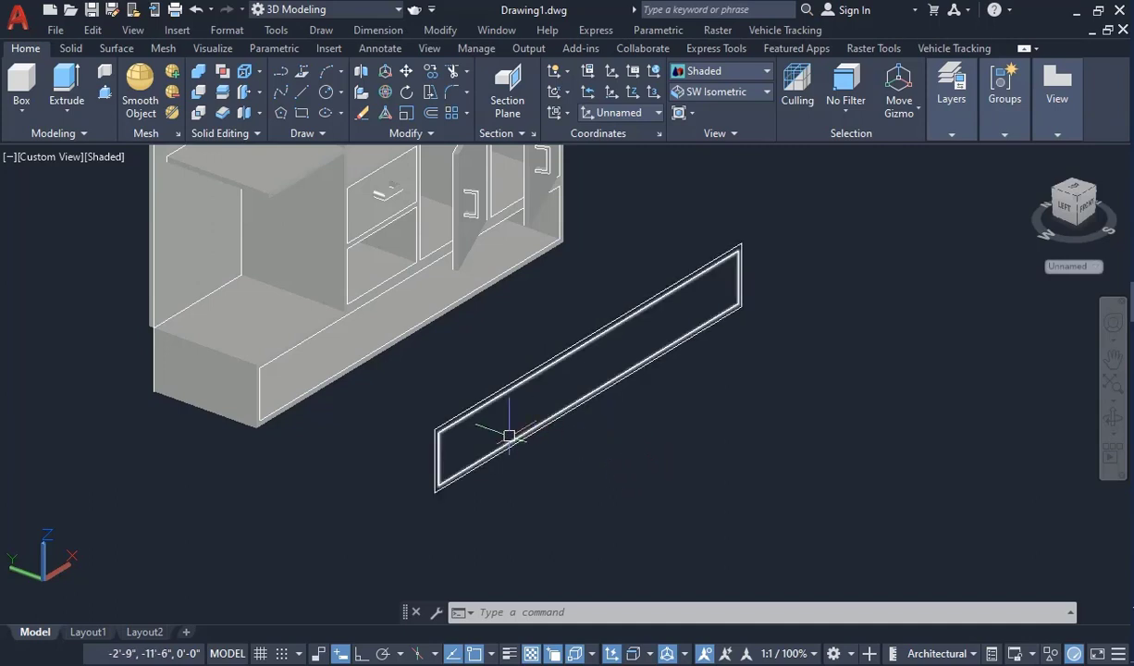
pyautogui.scroll(2, 509, 438)
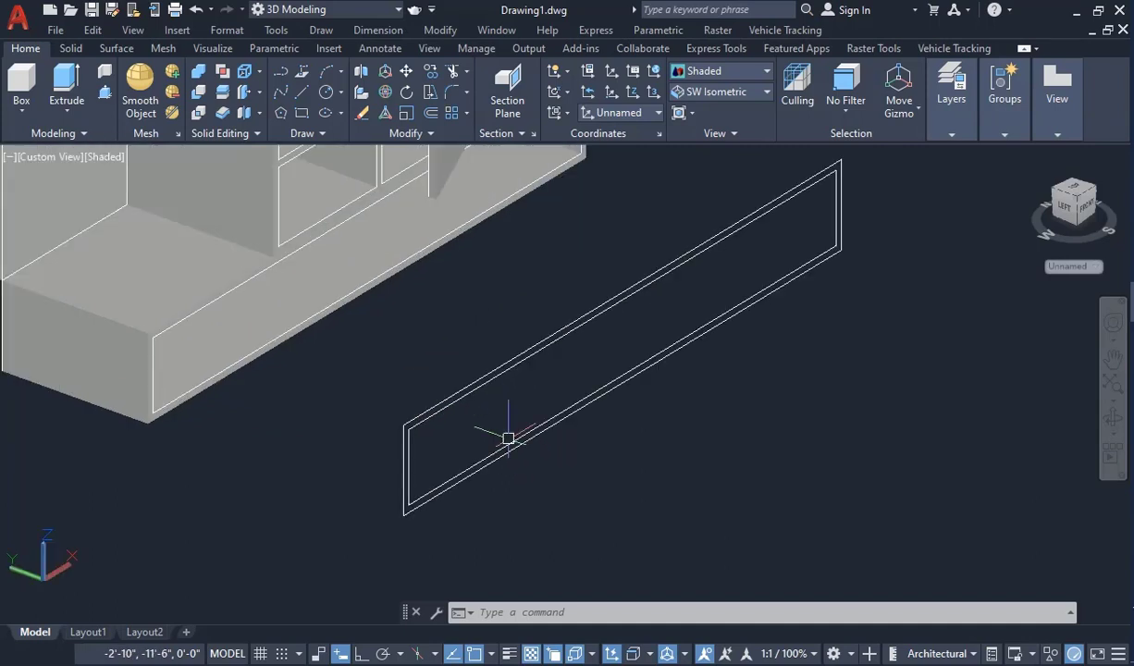
pyautogui.scroll(-2, 389, 480)
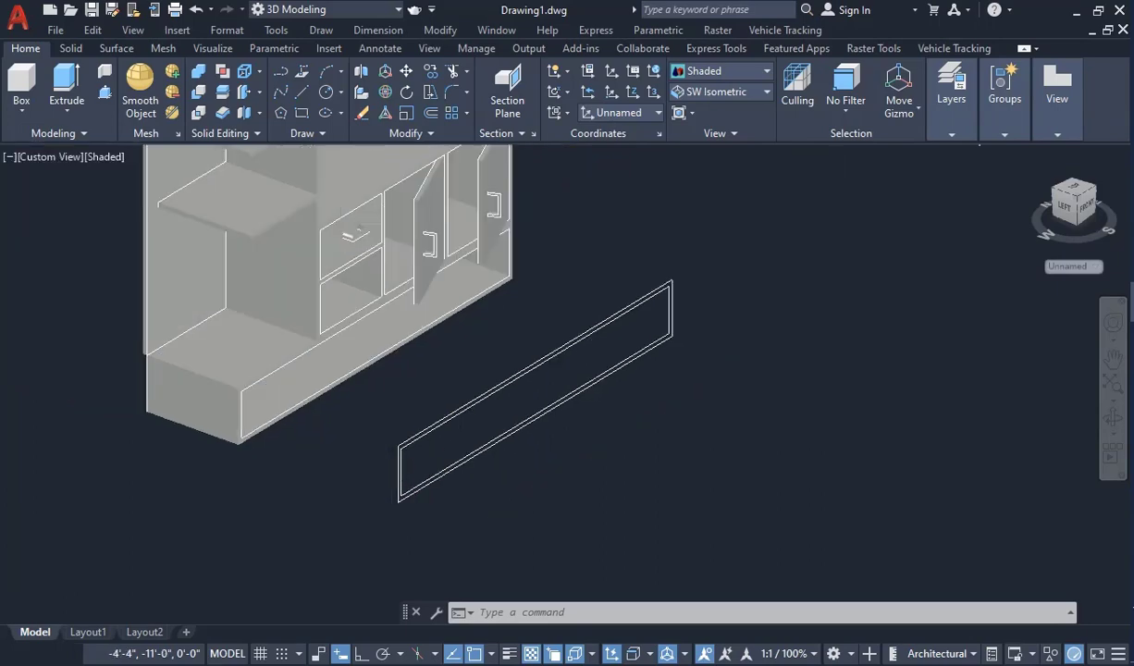
pyautogui.scroll(-2, 389, 476)
pyautogui.scroll(-3, 390, 472)
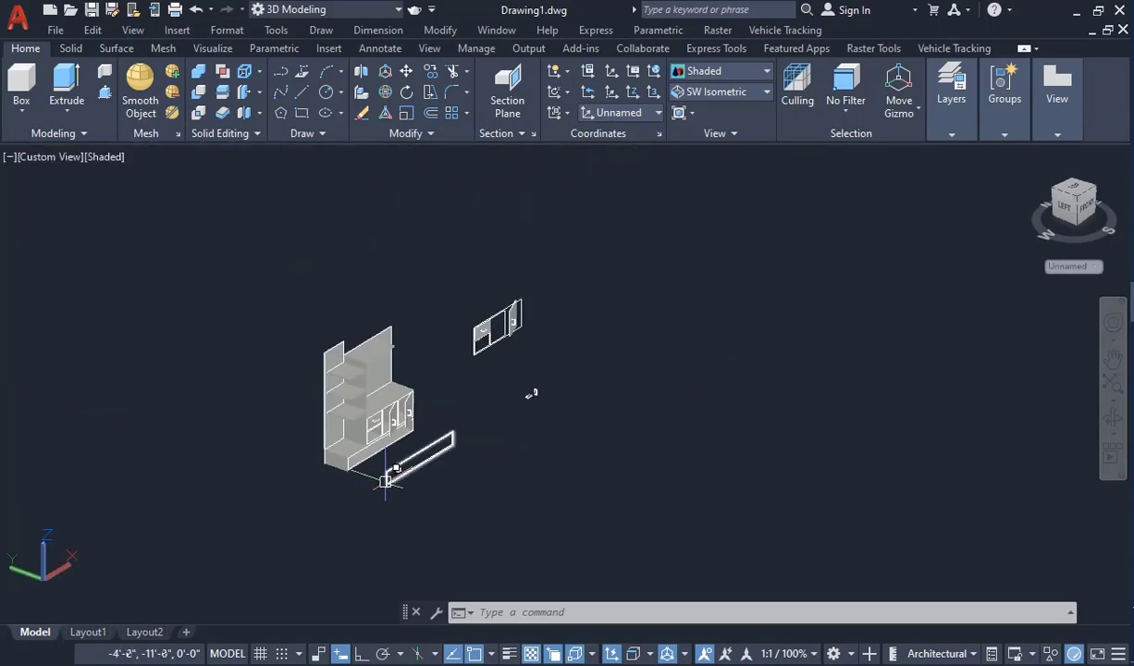
# Step: Presspull the outer rectangle of the long, low front panel by 1 inch
pyautogui.scroll(6, 385, 480)
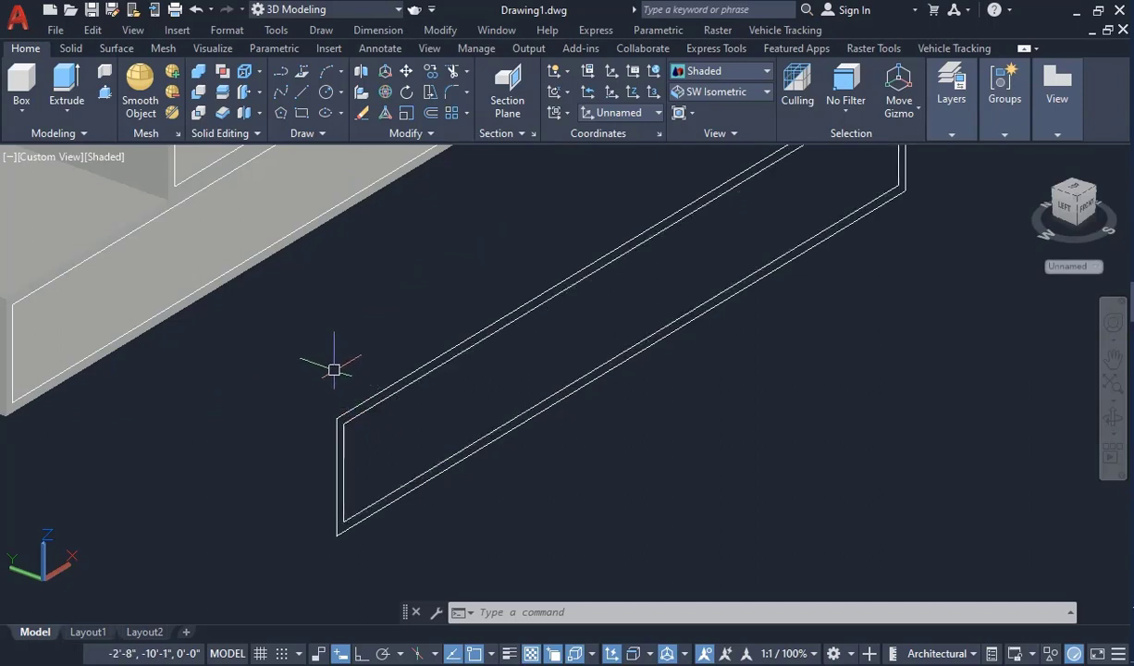
pyautogui.click(197, 164)
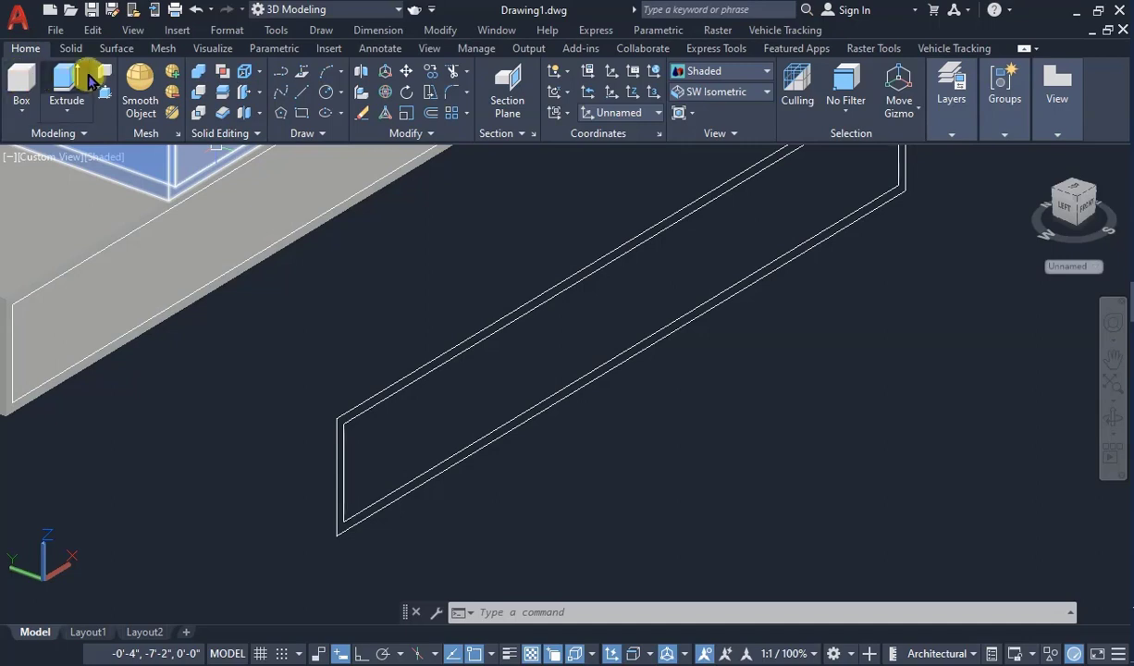
pyautogui.click(103, 98)
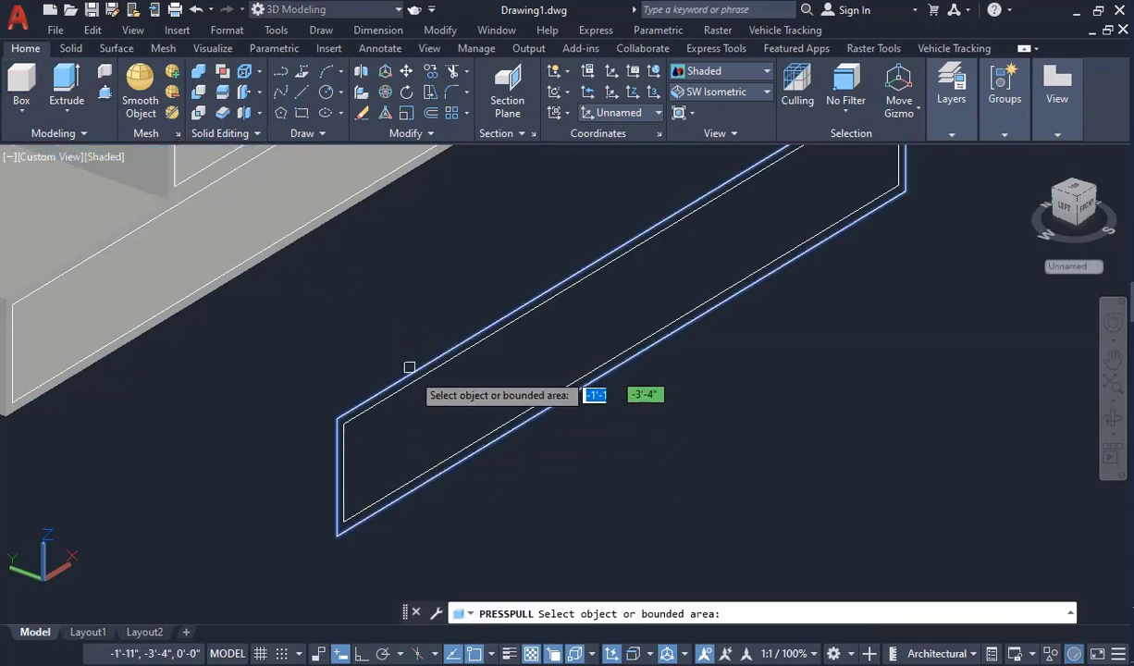
pyautogui.click(412, 371)
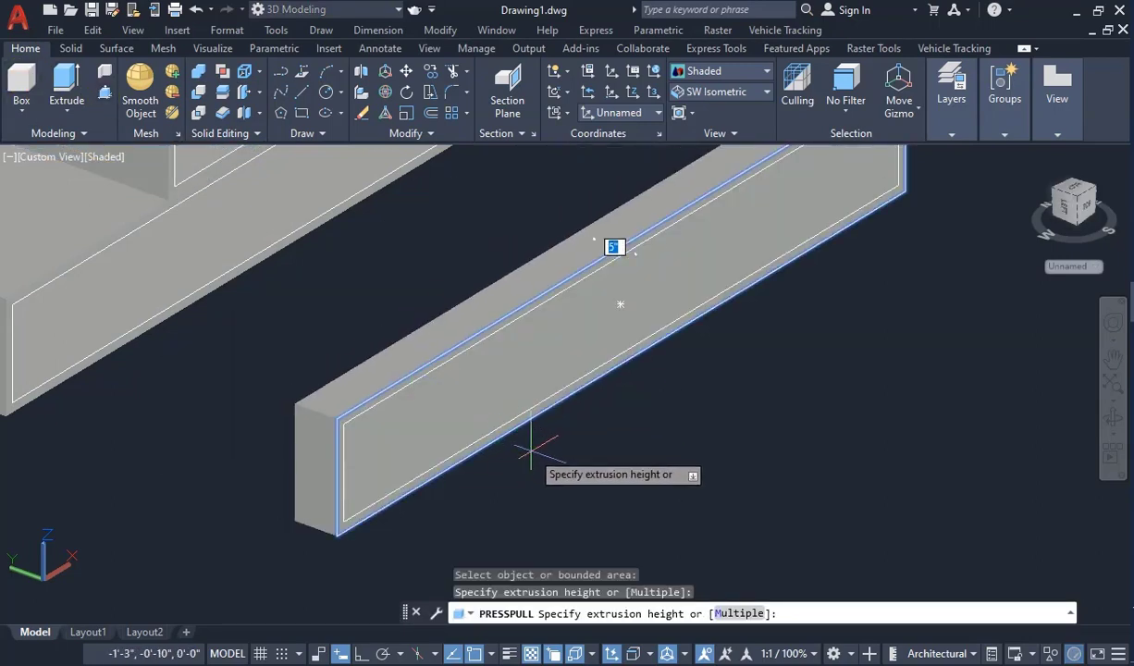
pyautogui.write('1')
pyautogui.press('Return')
pyautogui.scroll(-5, 573, 444)
pyautogui.press('Return')
pyautogui.scroll(3, 638, 347)
pyautogui.scroll(-3, 399, 449)
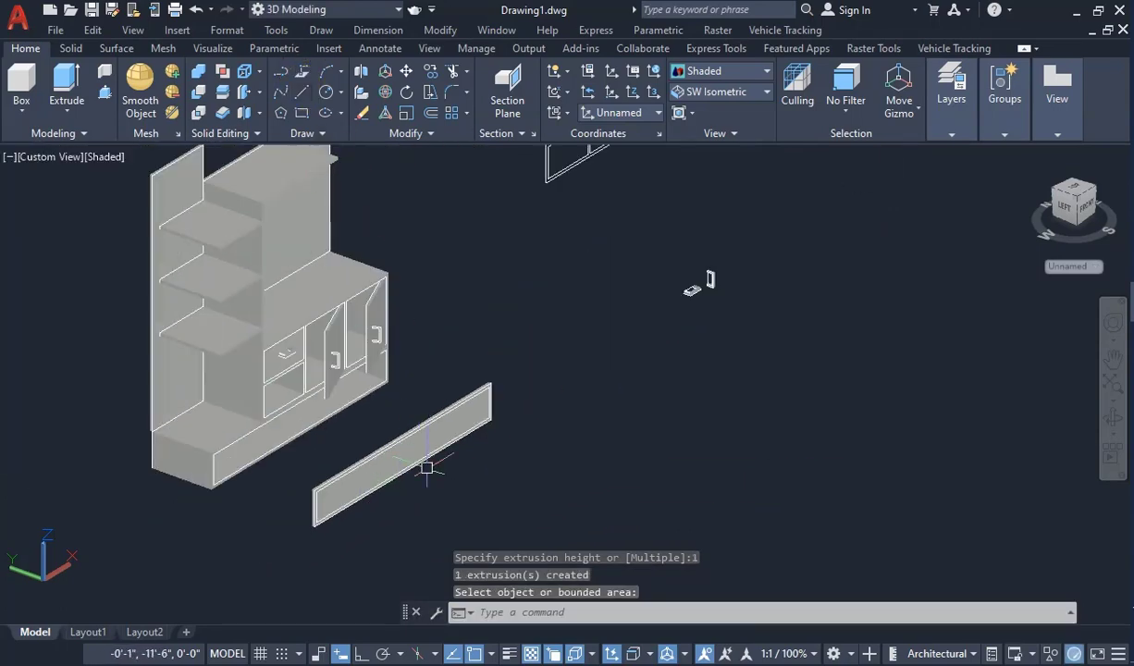
# Step: With Ortho on, draw a 1-inch line straight down from the midpoint of the inner rectangle's upper edge on the long panel
pyautogui.scroll(4, 426, 469)
pyautogui.click(300, 96)
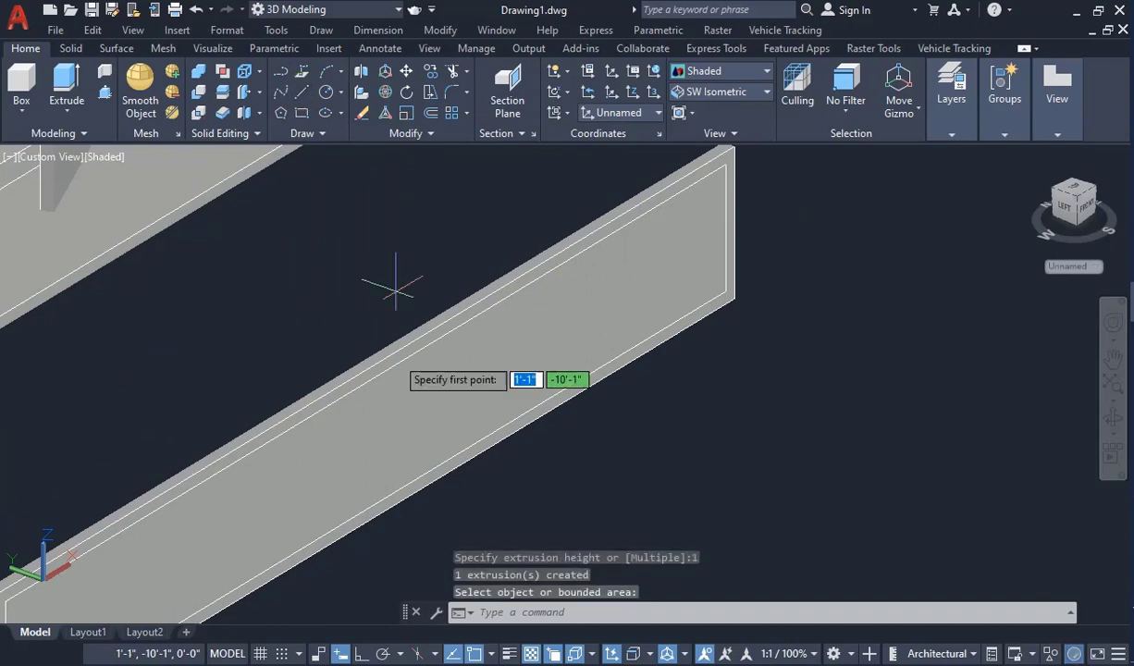
pyautogui.scroll(2, 326, 393)
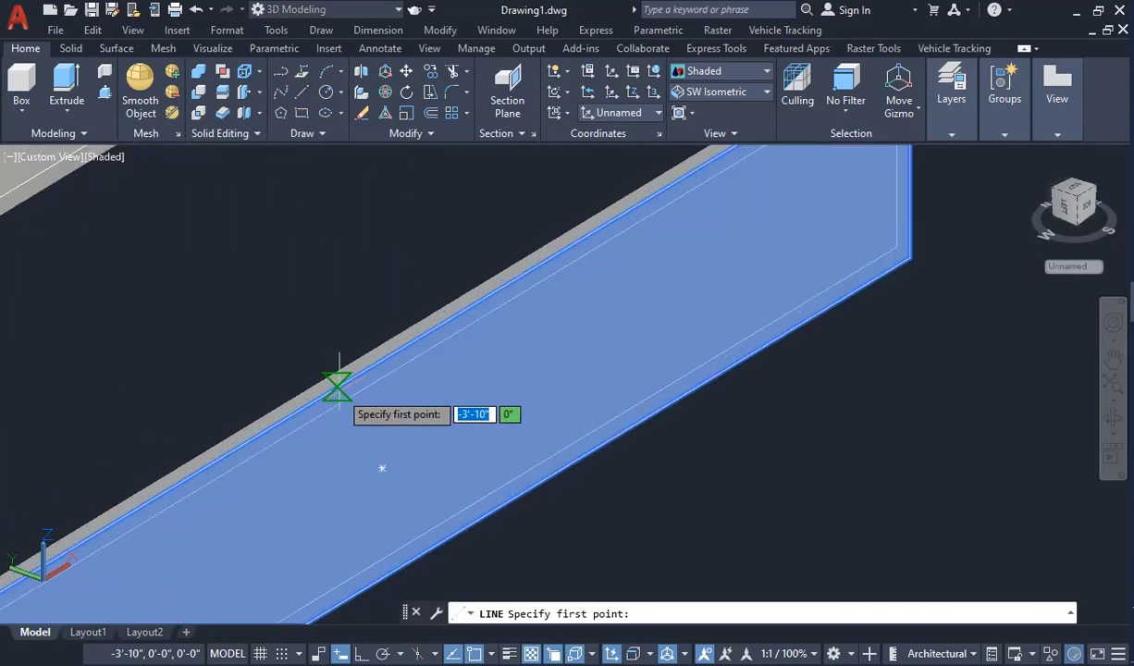
pyautogui.scroll(-4, 407, 356)
pyautogui.click(400, 396)
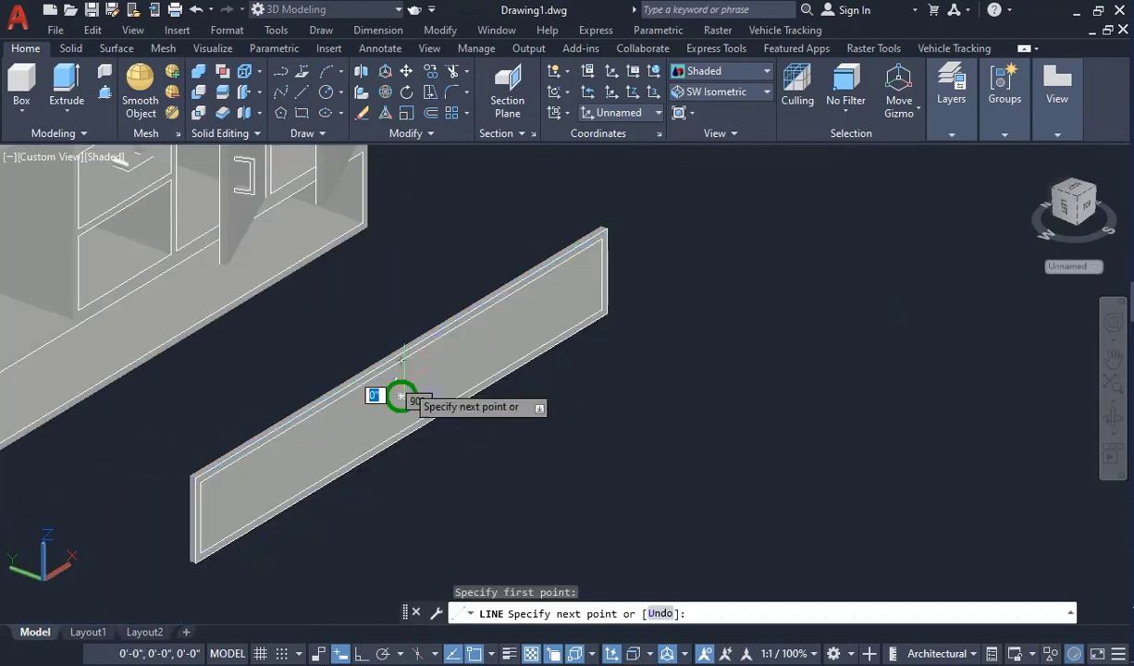
pyautogui.scroll(3, 398, 398)
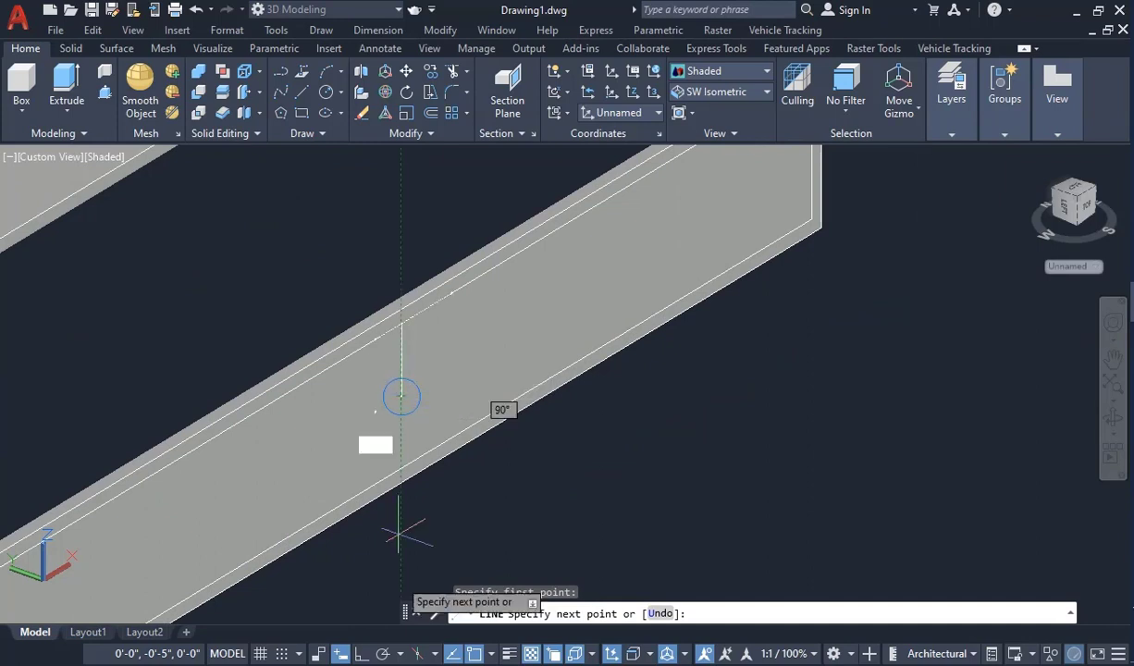
pyautogui.click(362, 653)
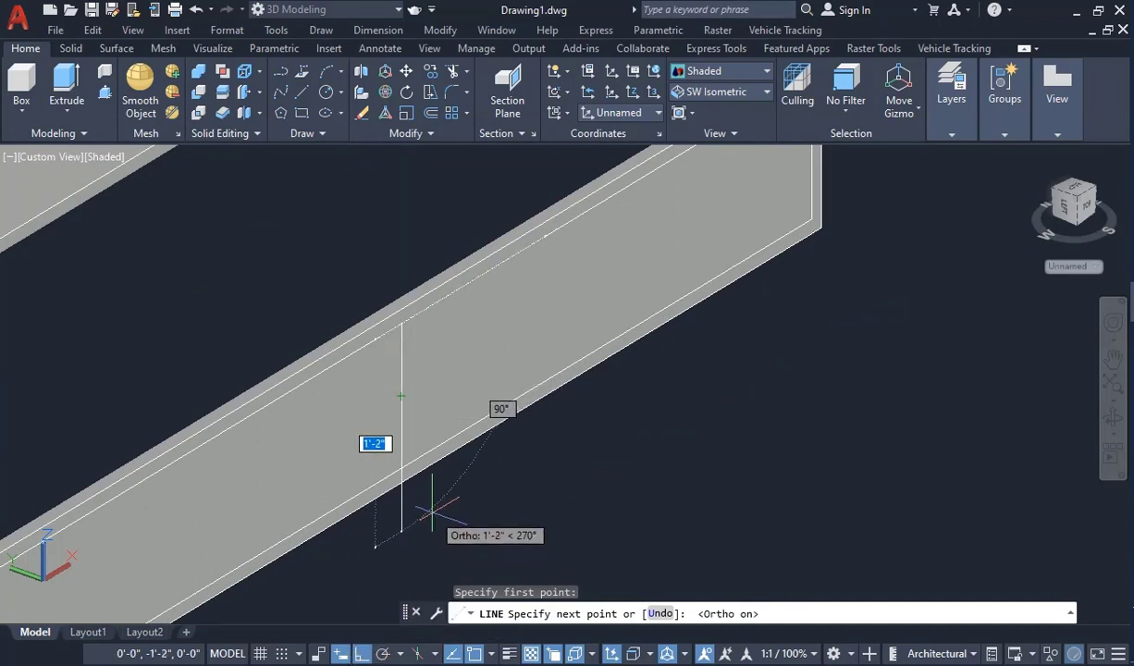
pyautogui.write('1')
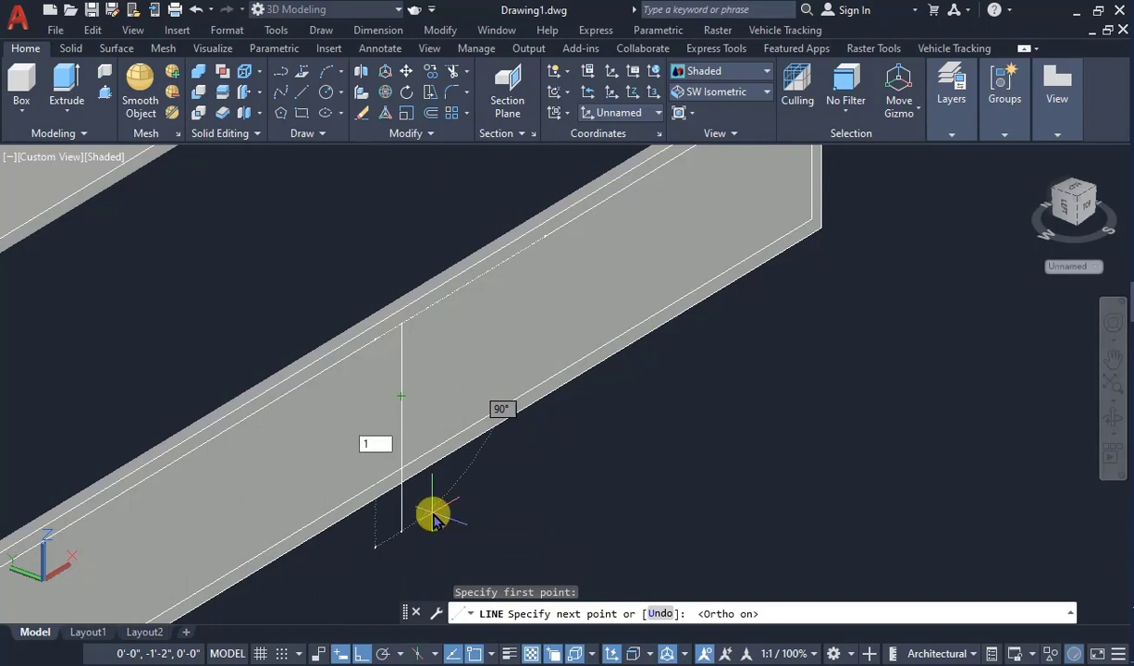
pyautogui.press('Return')
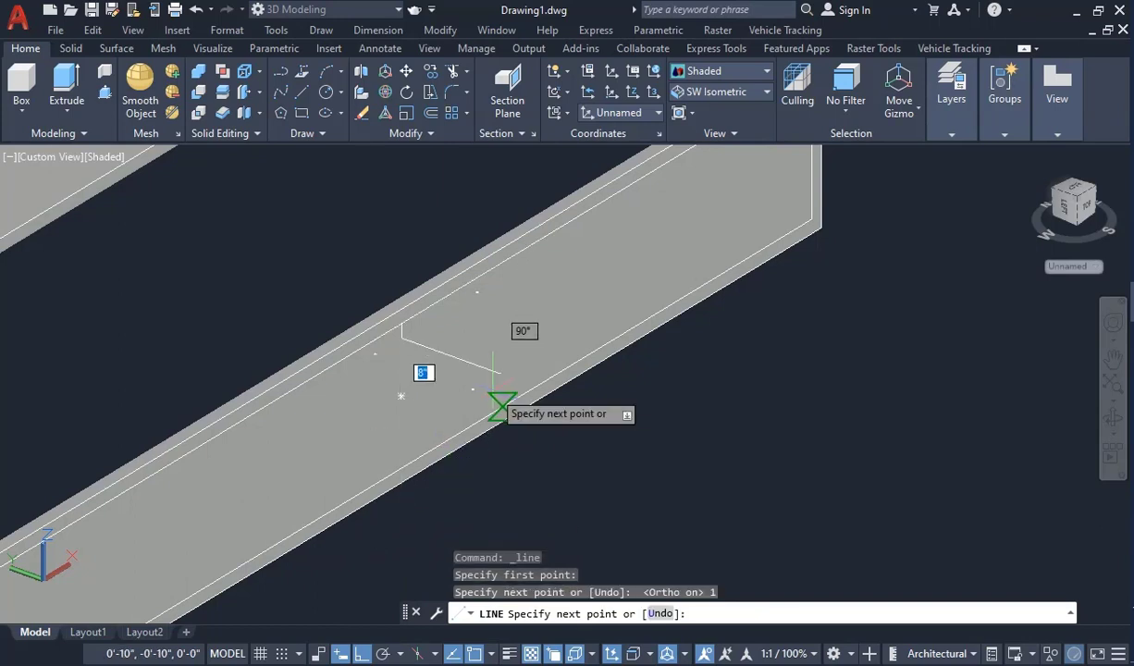
pyautogui.press('Escape')
pyautogui.scroll(-5, 343, 469)
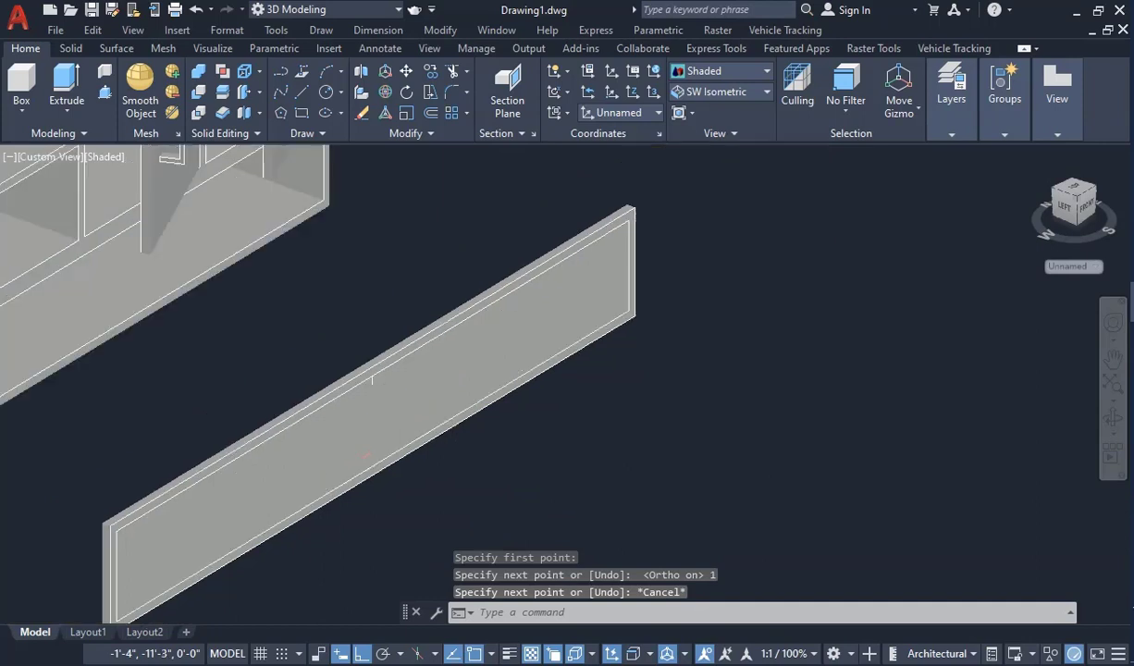
# Step: Copy the horizontal handle by the midpoint of its back line to the lower end of the 1-inch line on the long panel
pyautogui.scroll(-2, 343, 410)
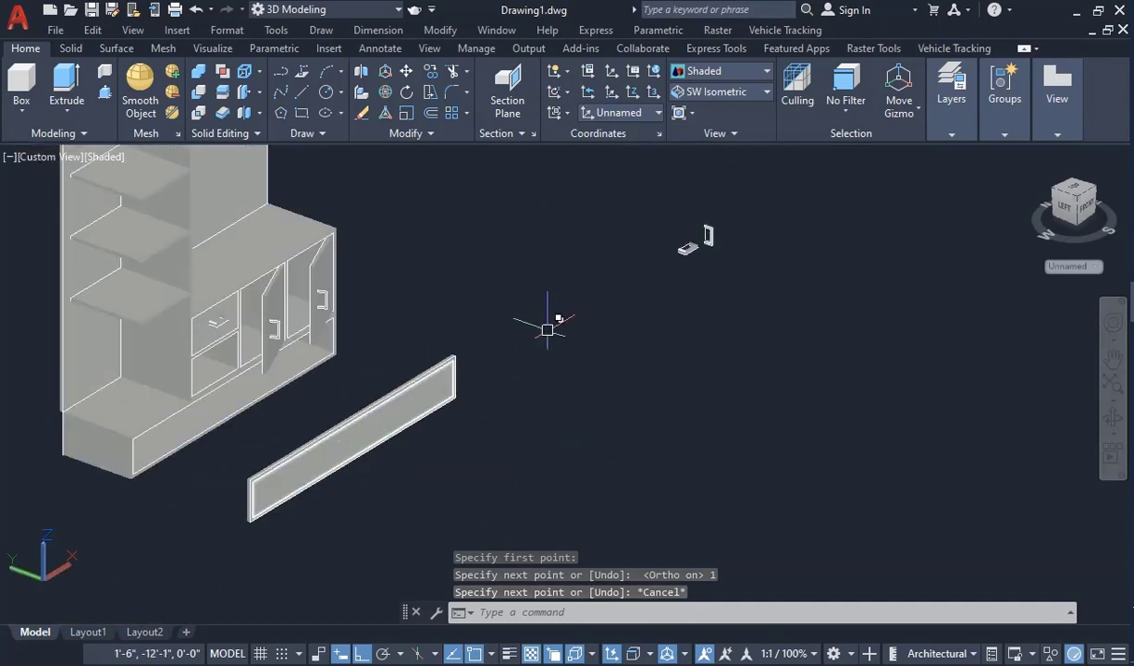
pyautogui.scroll(10, 689, 244)
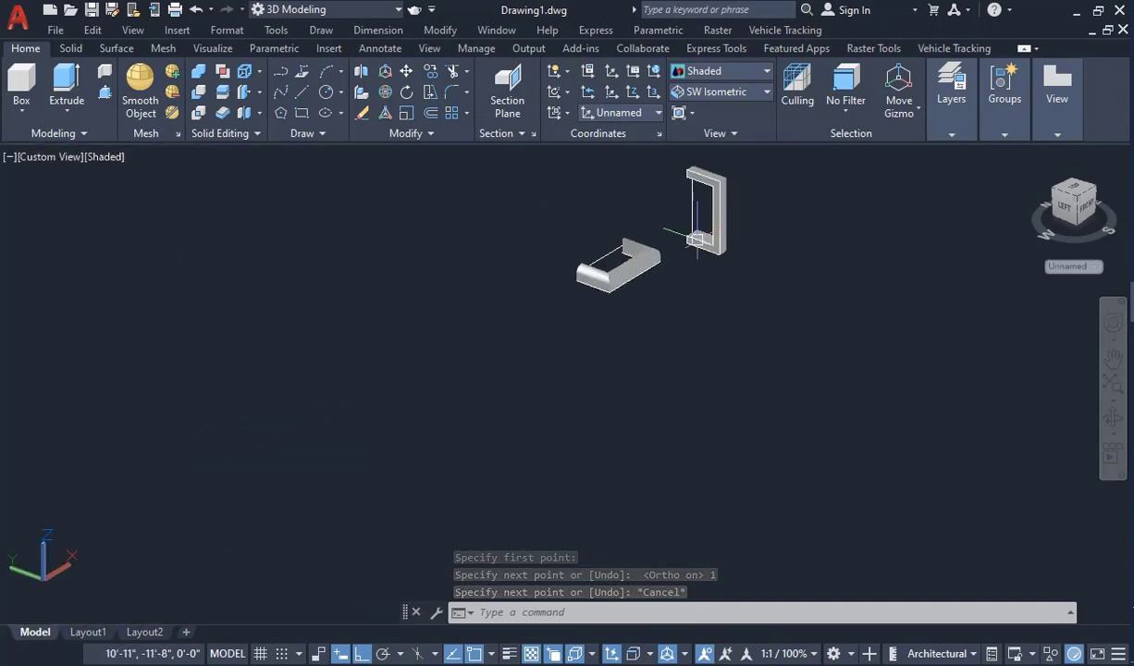
pyautogui.click(483, 204)
pyautogui.click(680, 381)
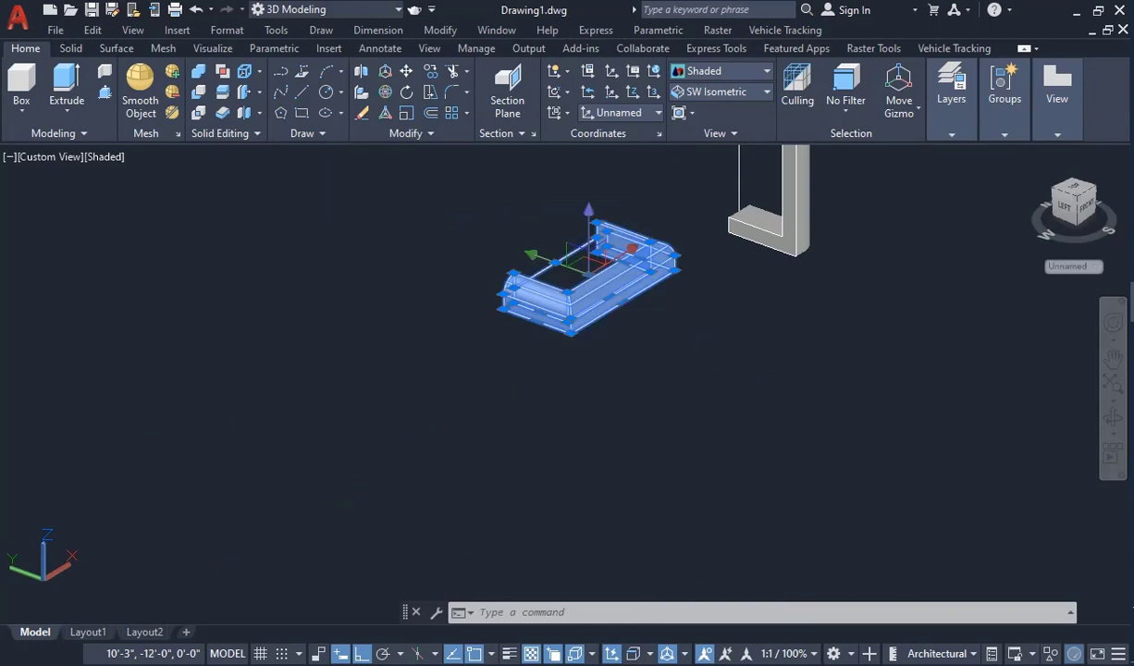
pyautogui.click(407, 71)
pyautogui.click(407, 113)
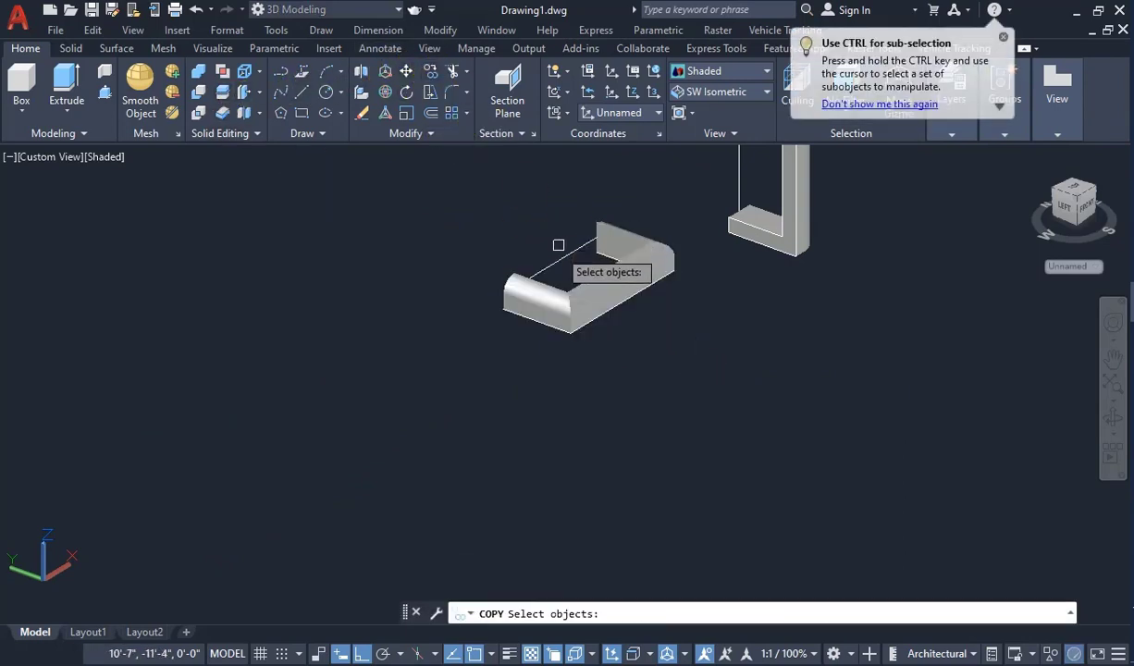
pyautogui.click(454, 172)
pyautogui.click(679, 352)
pyautogui.press('Return')
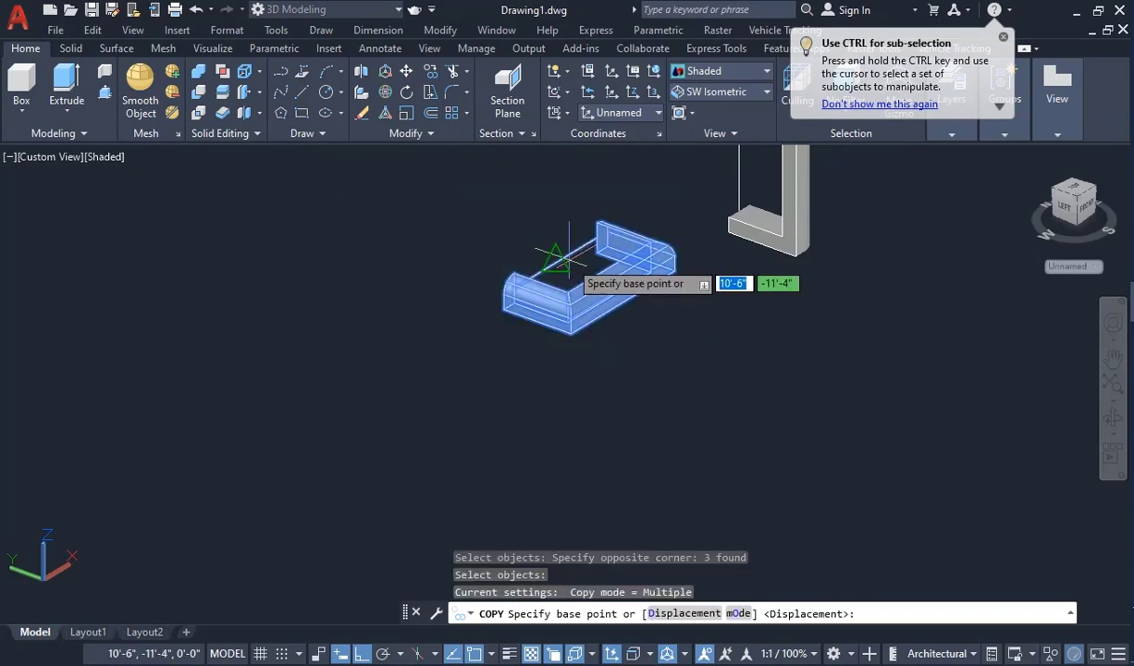
pyautogui.click(544, 253)
pyautogui.scroll(-4, 621, 201)
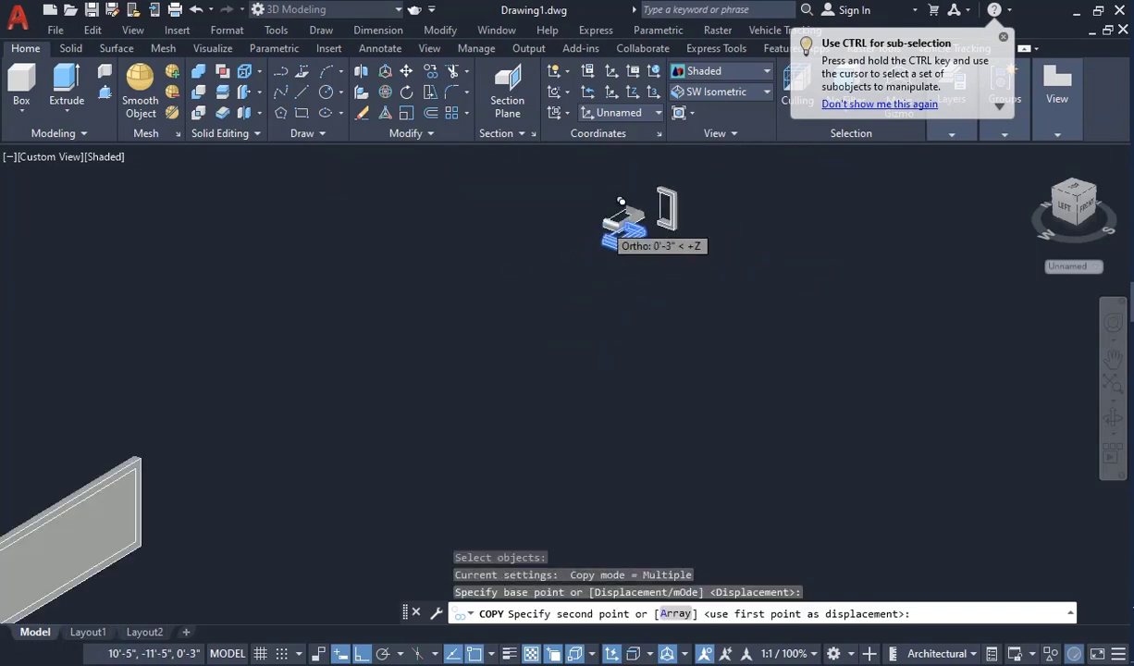
pyautogui.scroll(-2, 621, 201)
pyautogui.scroll(5, 176, 463)
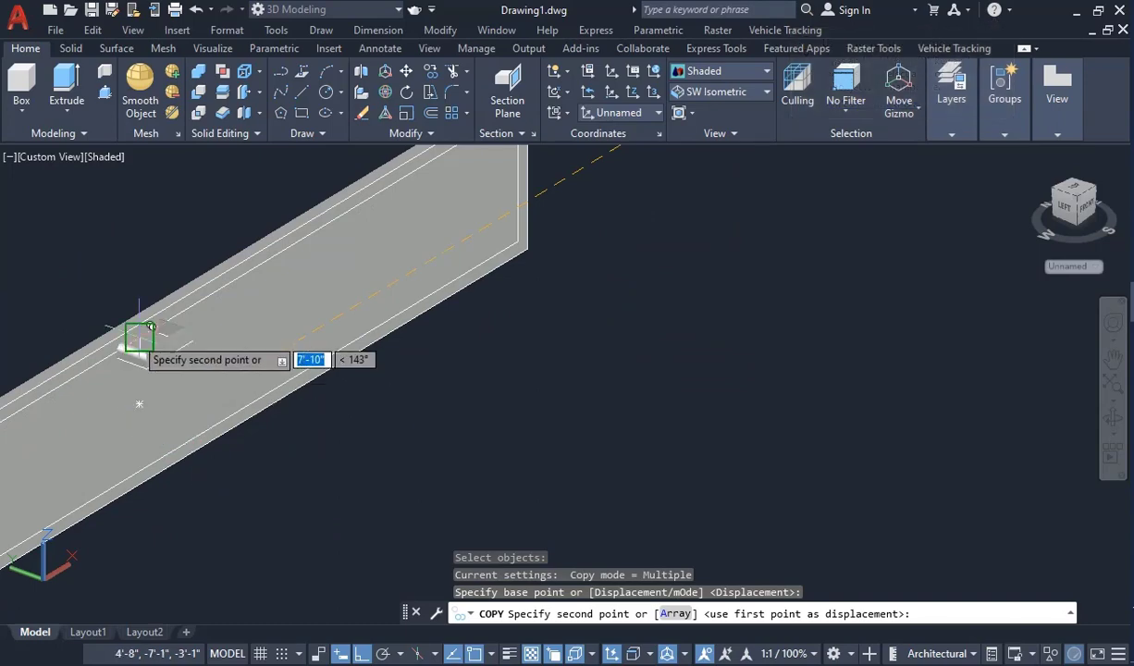
pyautogui.scroll(3, 139, 342)
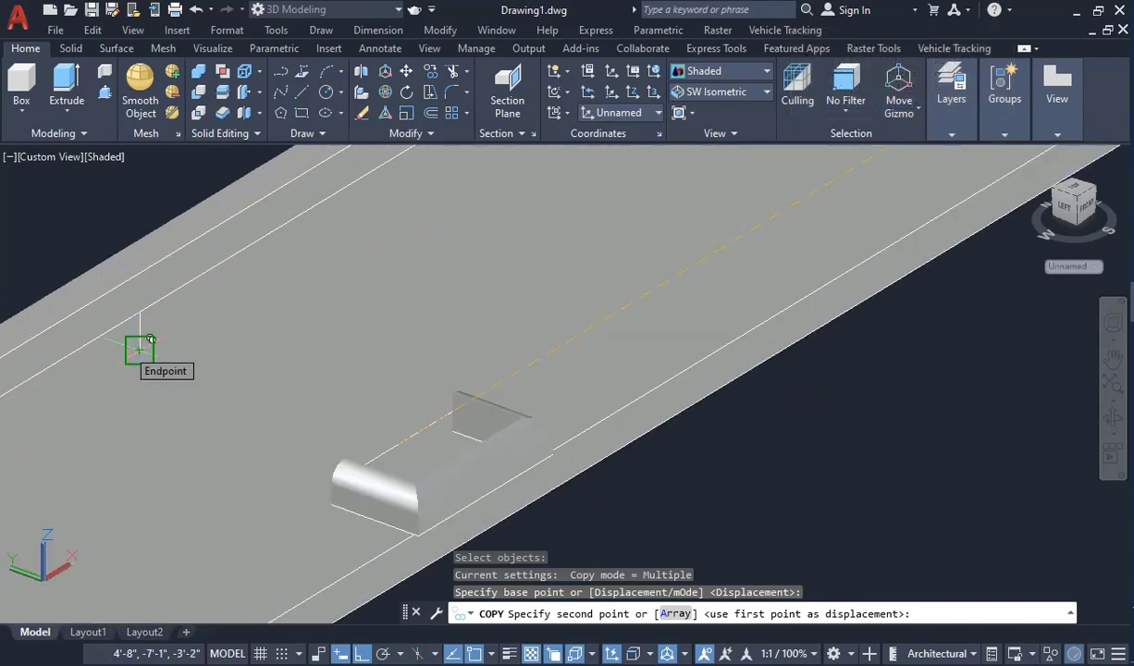
pyautogui.click(139, 349)
pyautogui.scroll(-5, 334, 355)
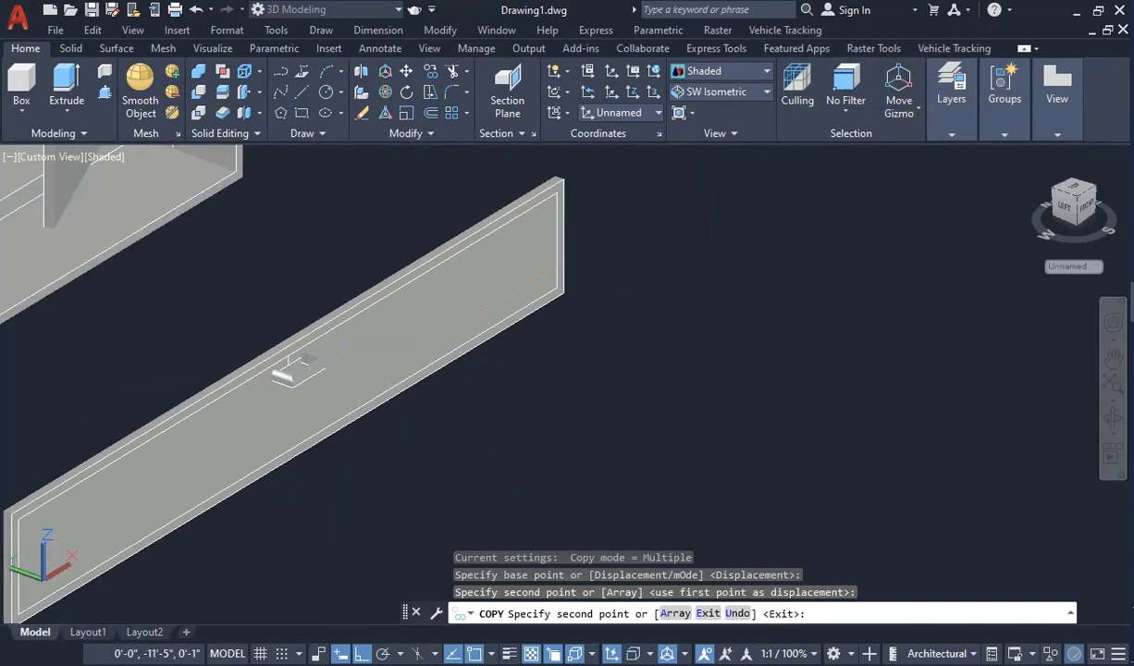
pyautogui.press('Escape')
# Step: Erase the 1-inch guide line and the copied handle's back line on the long panel
pyautogui.scroll(5, 277, 352)
pyautogui.click(281, 347)
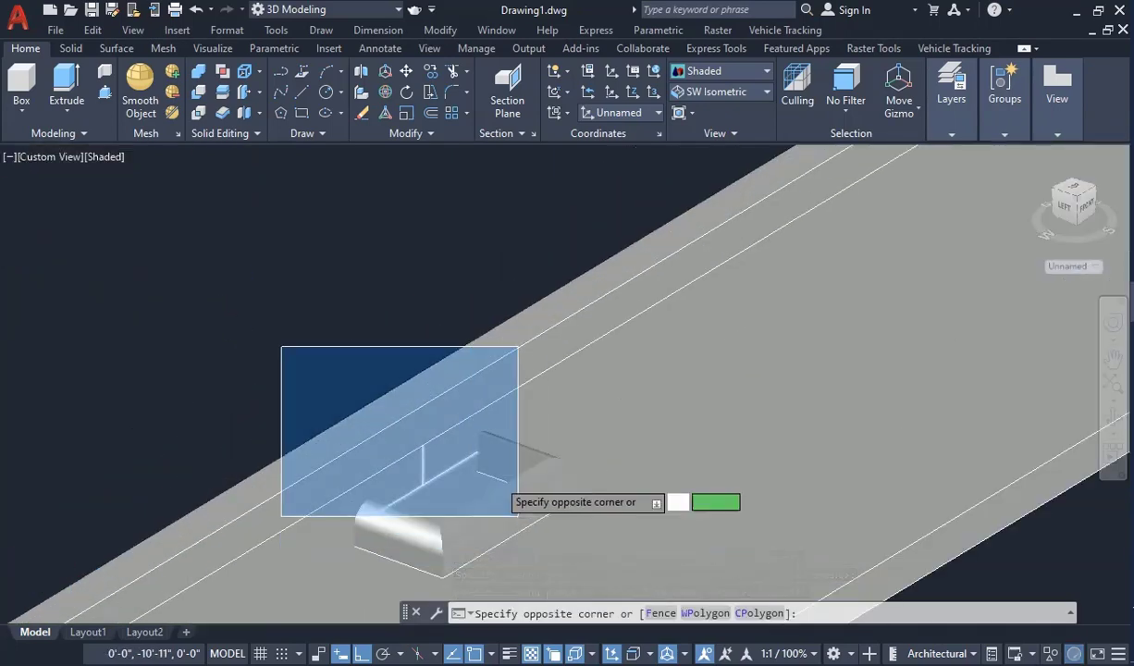
pyautogui.scroll(-5, 493, 501)
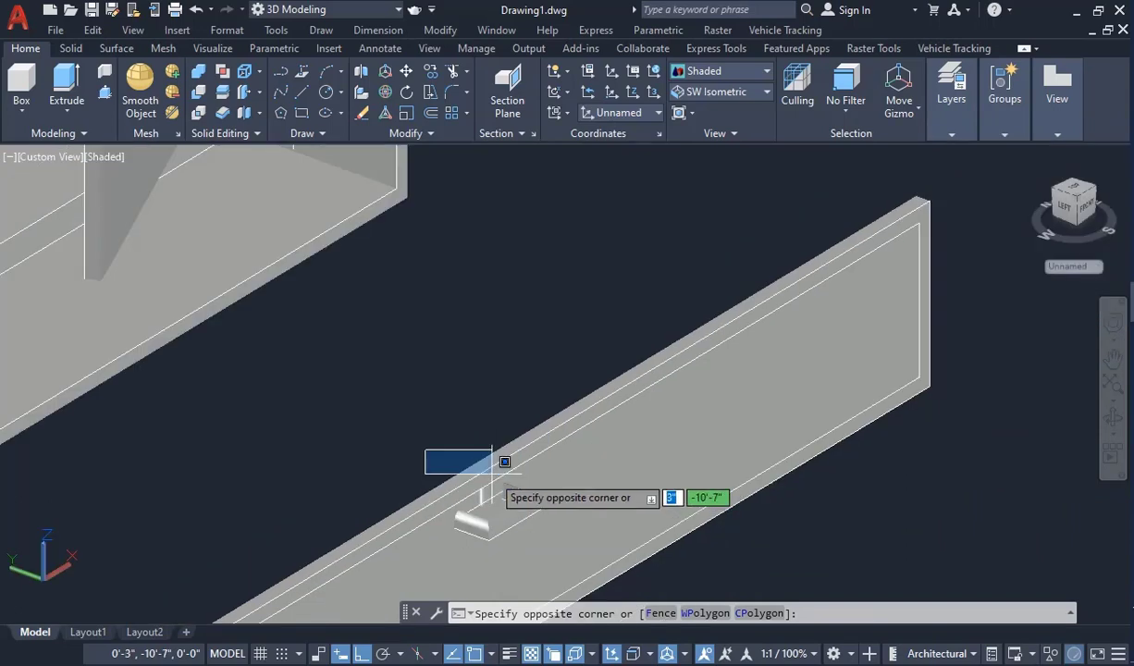
pyautogui.click(509, 528)
pyautogui.press('Delete')
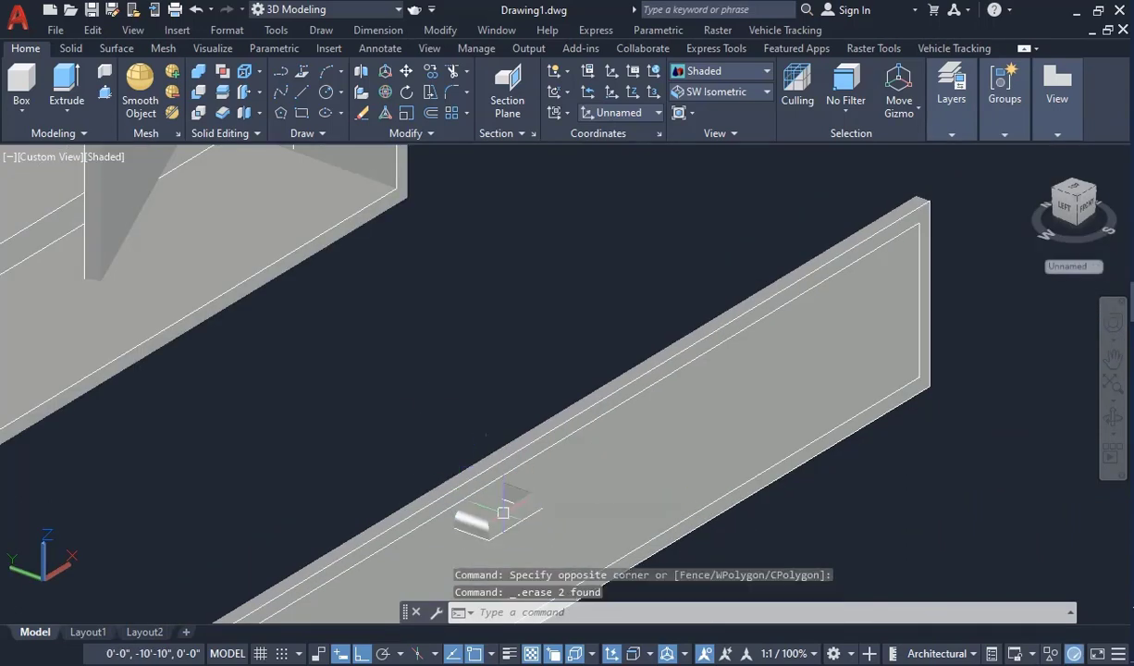
# Step: Rotate the long panel and its handle in 3D by 16 degrees about the panel's lengthwise axis
pyautogui.scroll(-6, 386, 287)
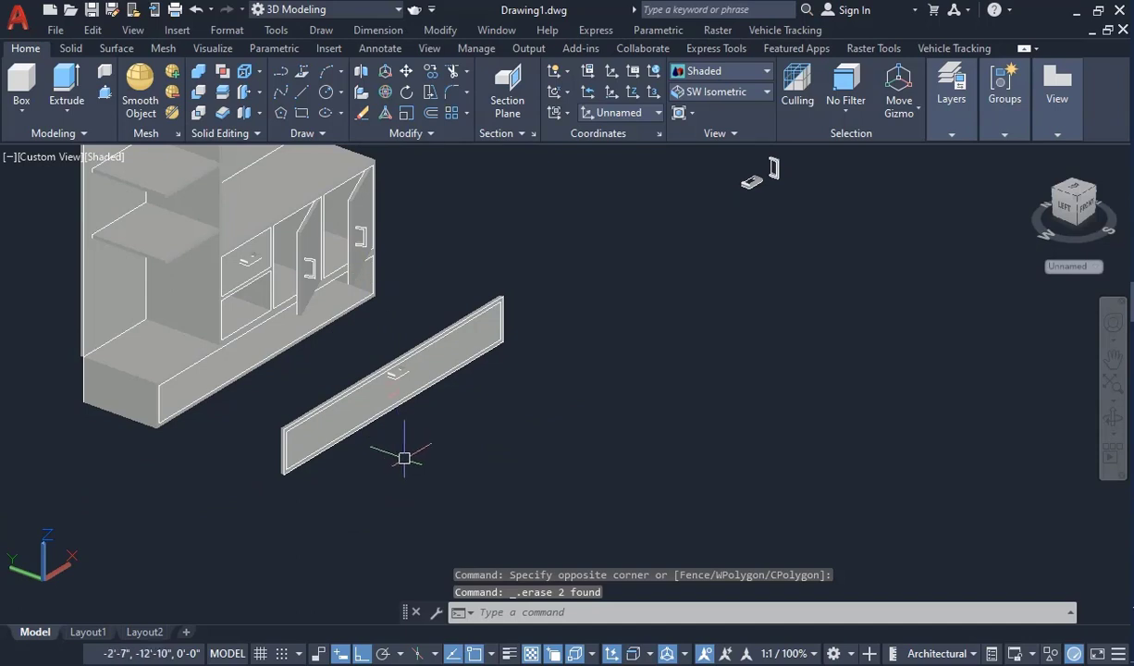
pyautogui.click(478, 483)
pyautogui.click(374, 379)
pyautogui.click(363, 264)
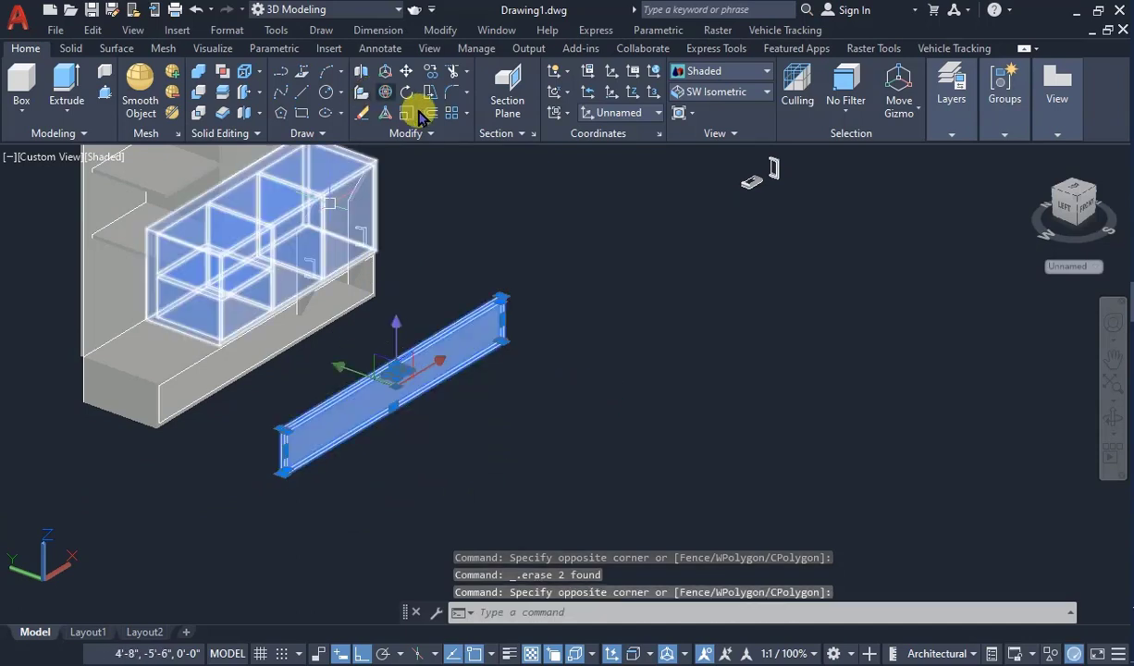
pyautogui.click(387, 99)
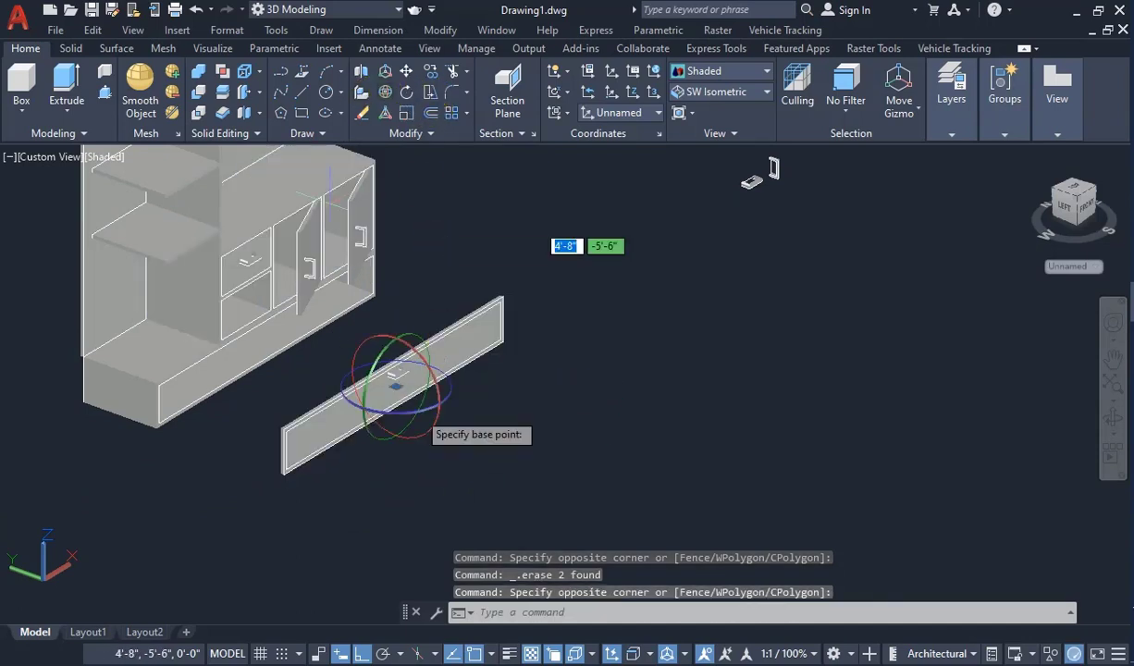
pyautogui.click(436, 424)
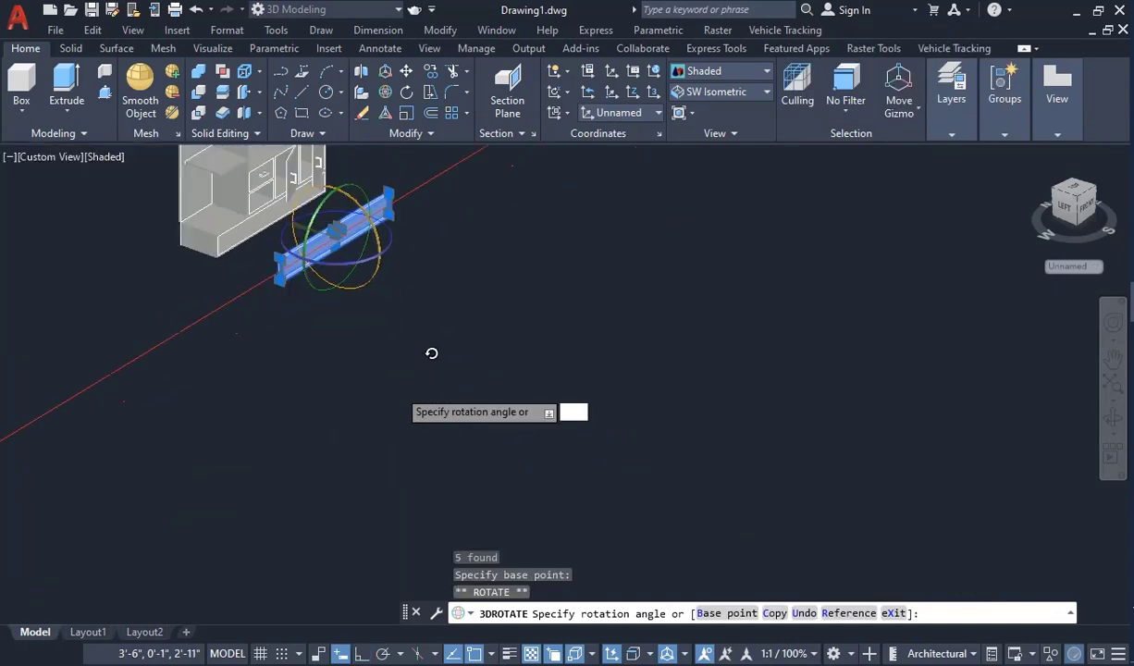
pyautogui.scroll(6, 375, 250)
pyautogui.scroll(-5, 316, 160)
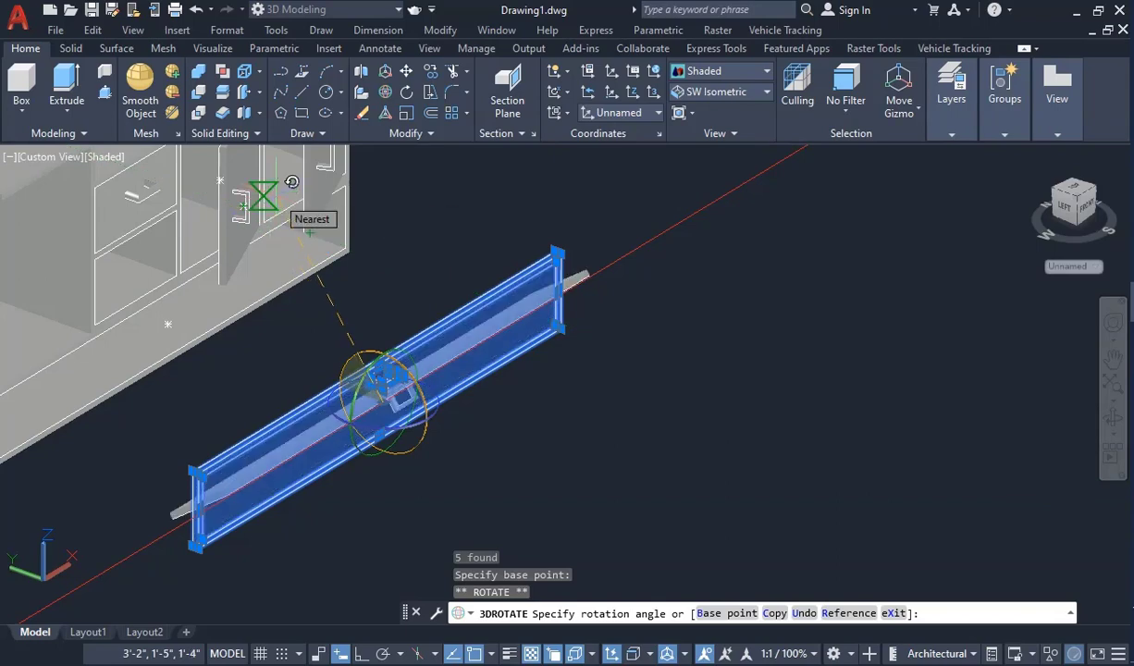
pyautogui.write('16')
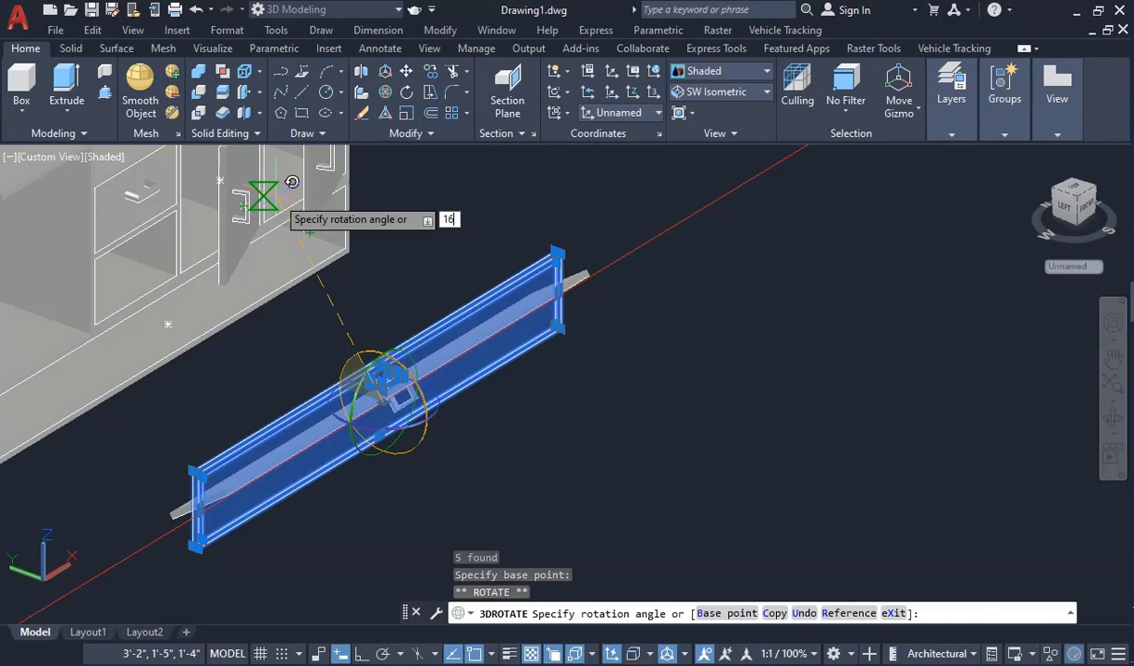
pyautogui.press('Return')
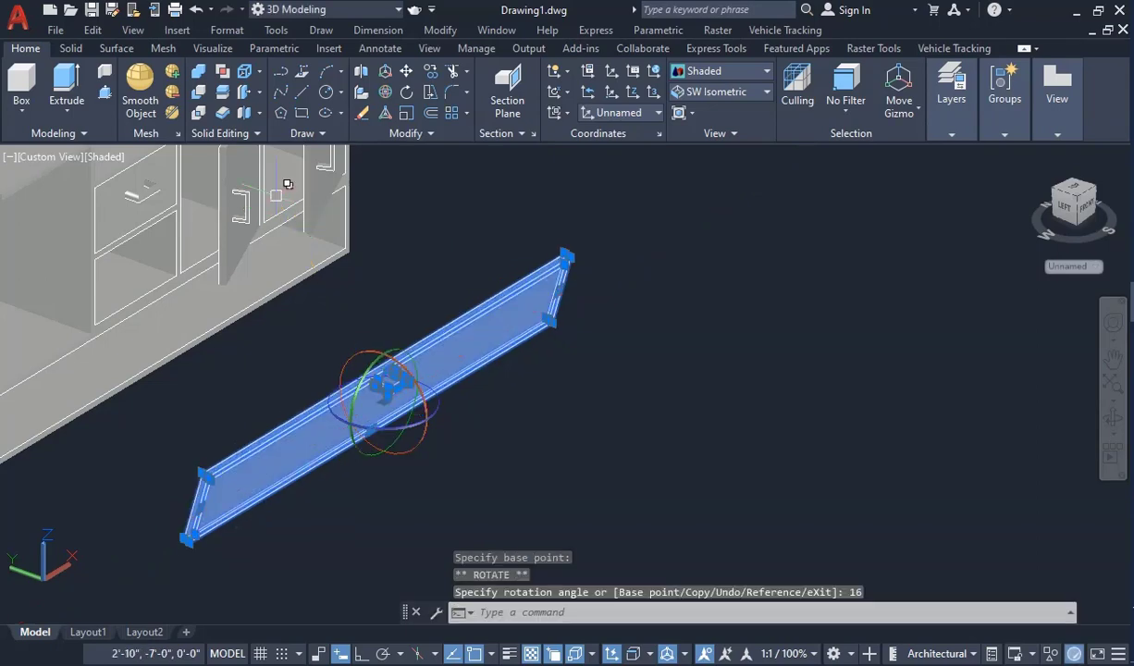
pyautogui.press('Escape')
# Step: Copy the tilted long panel with its handle from its lower front corner onto the lower front corner of the cabinet base
pyautogui.scroll(-3, 582, 481)
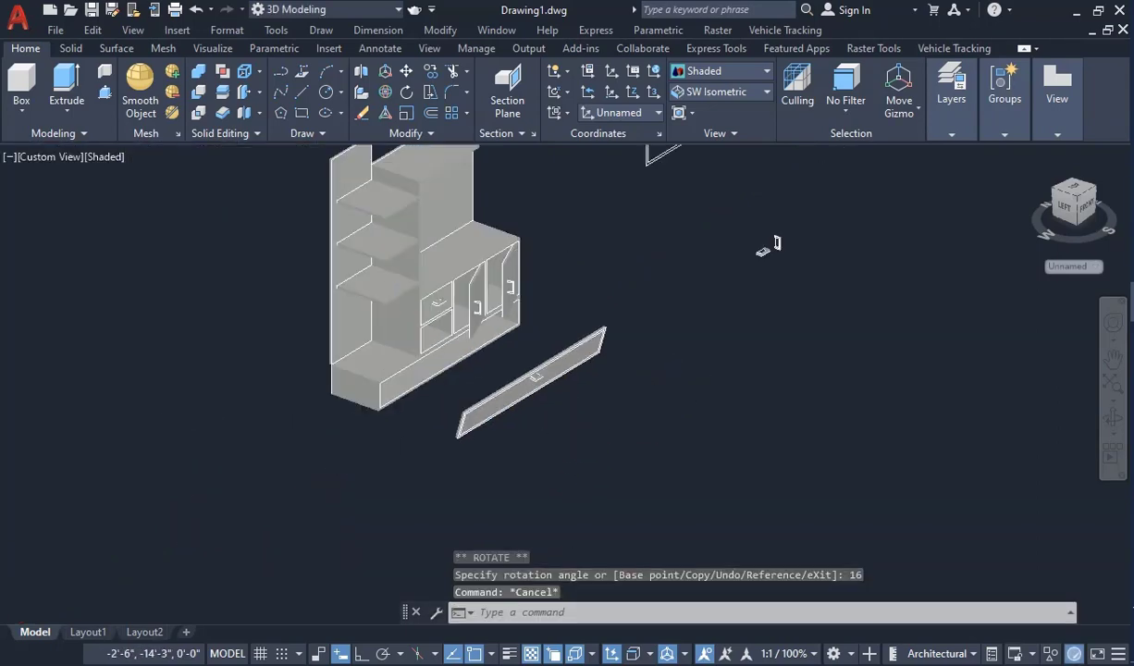
pyautogui.scroll(3, 578, 434)
pyautogui.click(591, 458)
pyautogui.click(443, 296)
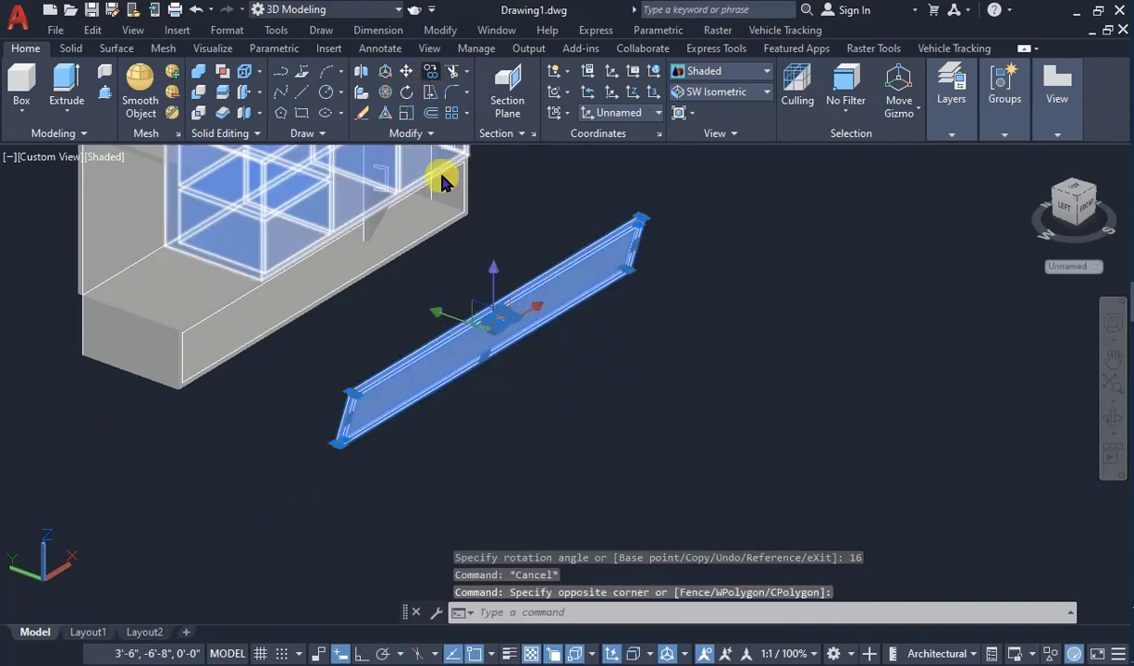
pyautogui.write('co')
pyautogui.press('Return')
pyautogui.scroll(4, 338, 442)
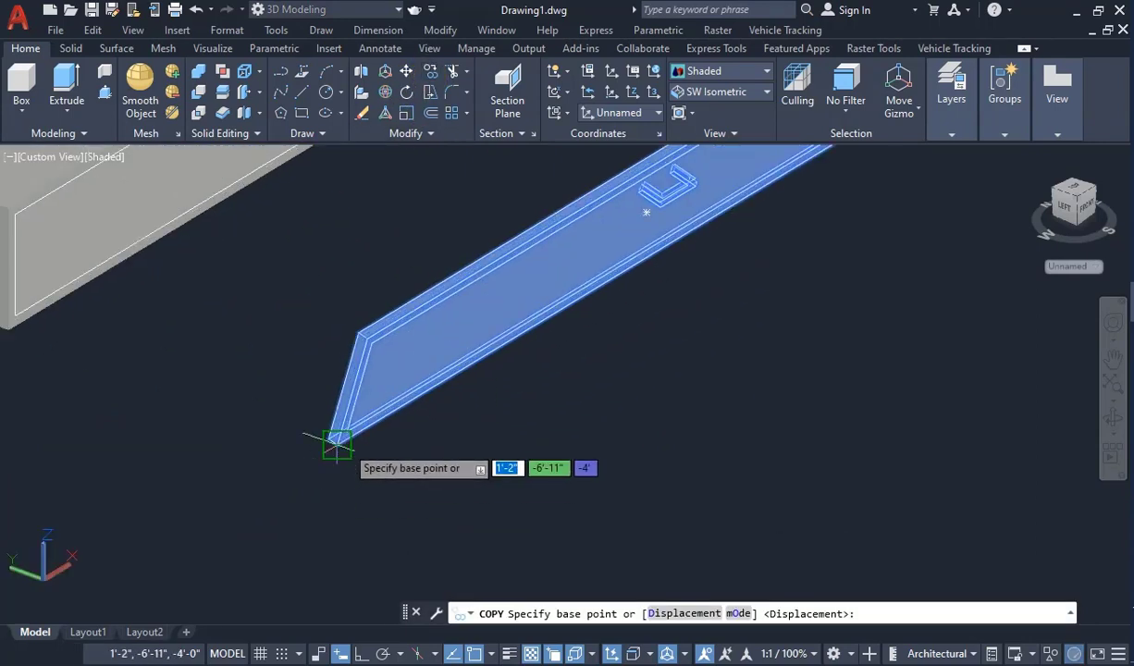
pyautogui.click(338, 442)
pyautogui.moveTo(338, 442); pyautogui.dragTo(566, 550, button='middle')
pyautogui.click(199, 421)
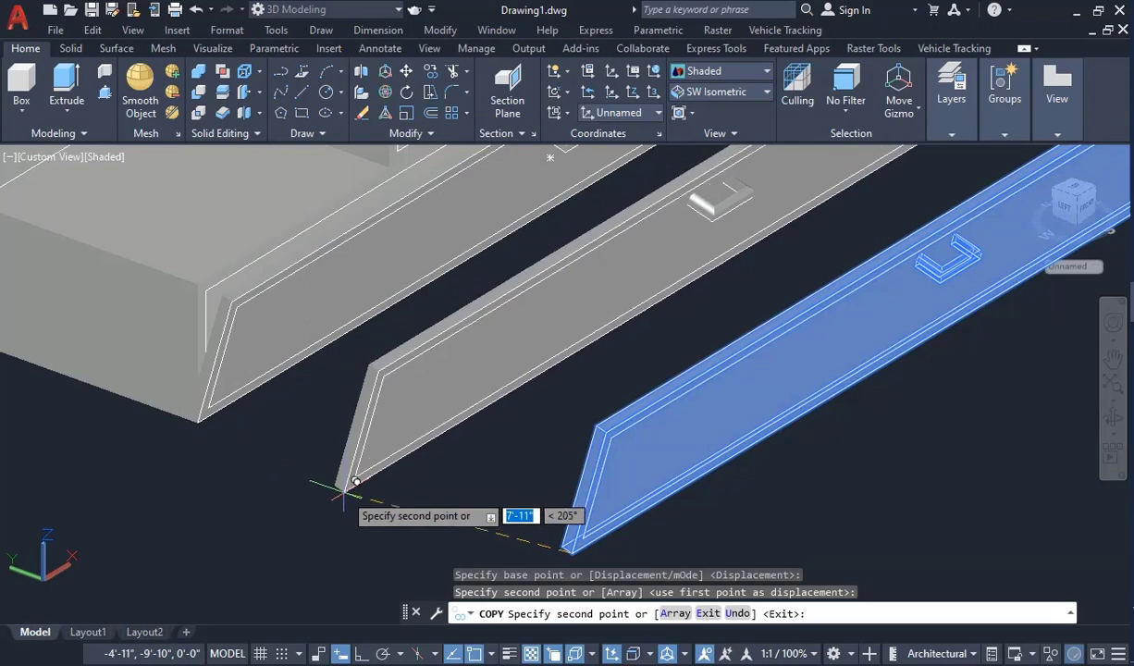
pyautogui.press('Escape')
# Step: Erase the original tilted panel and handle lying in front of the cabinet
pyautogui.scroll(-4, 328, 499)
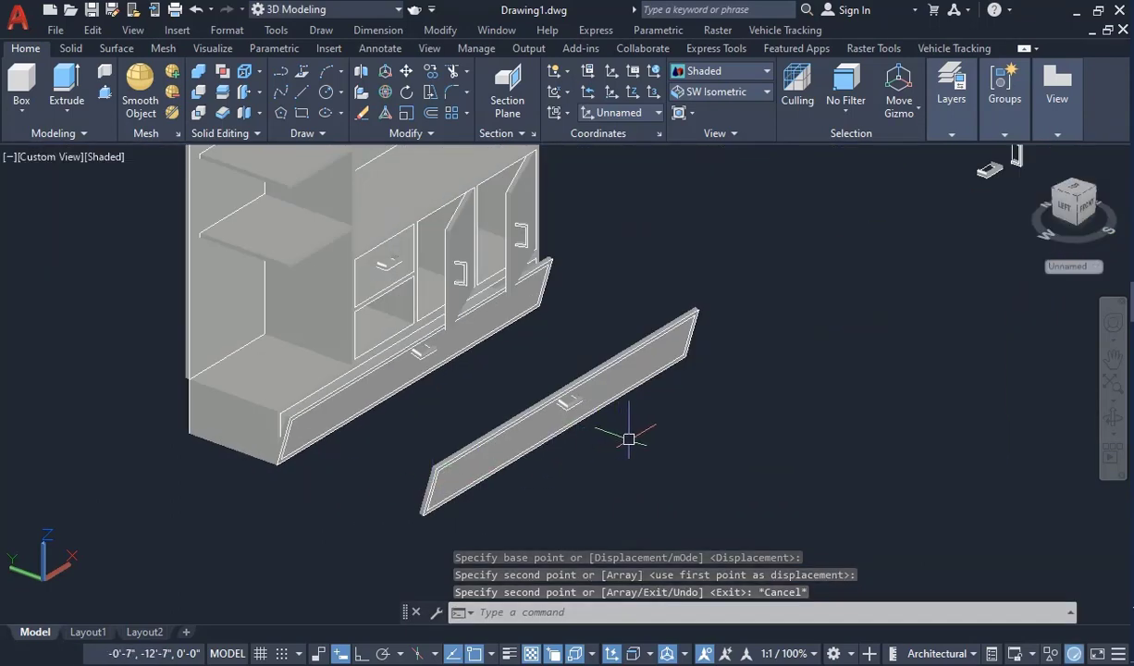
pyautogui.click(664, 451)
pyautogui.click(547, 386)
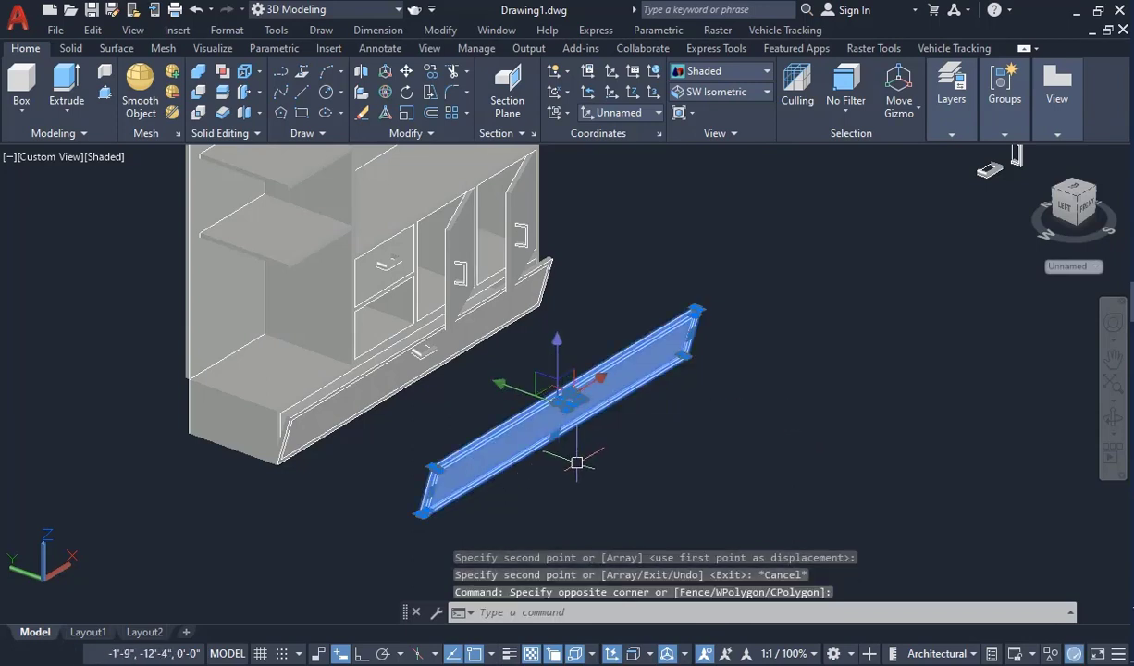
pyautogui.press('Delete')
# Step: From below, presspull the underside strip of the back wall panel down to the bottom rear corner of the base
pyautogui.scroll(-2, 482, 491)
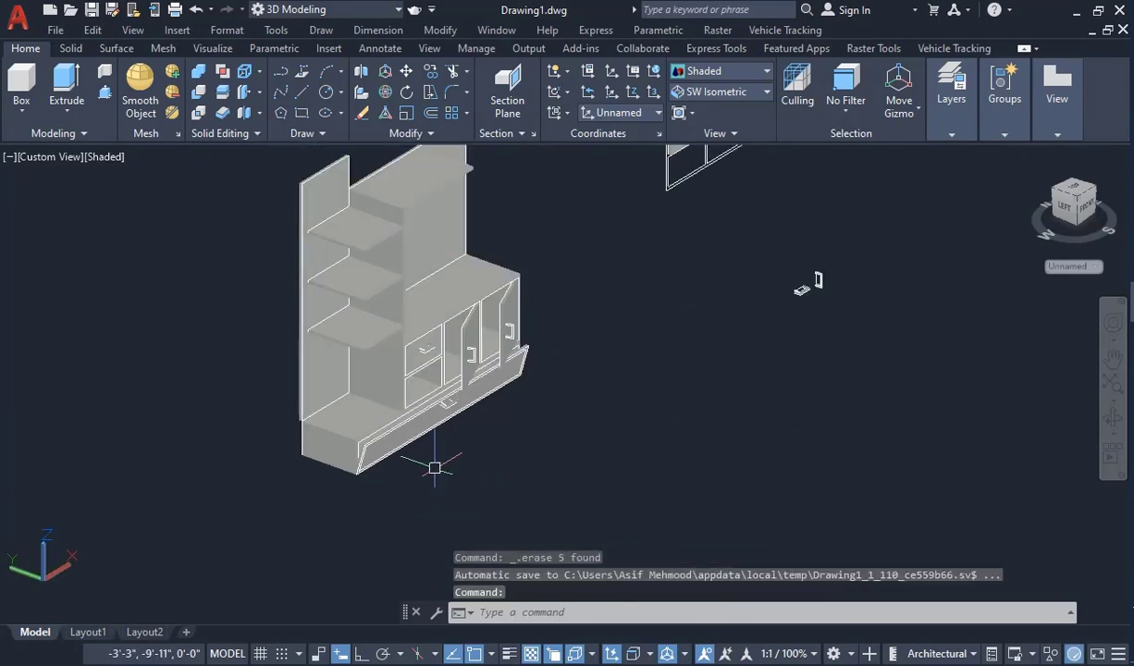
pyautogui.scroll(5, 311, 438)
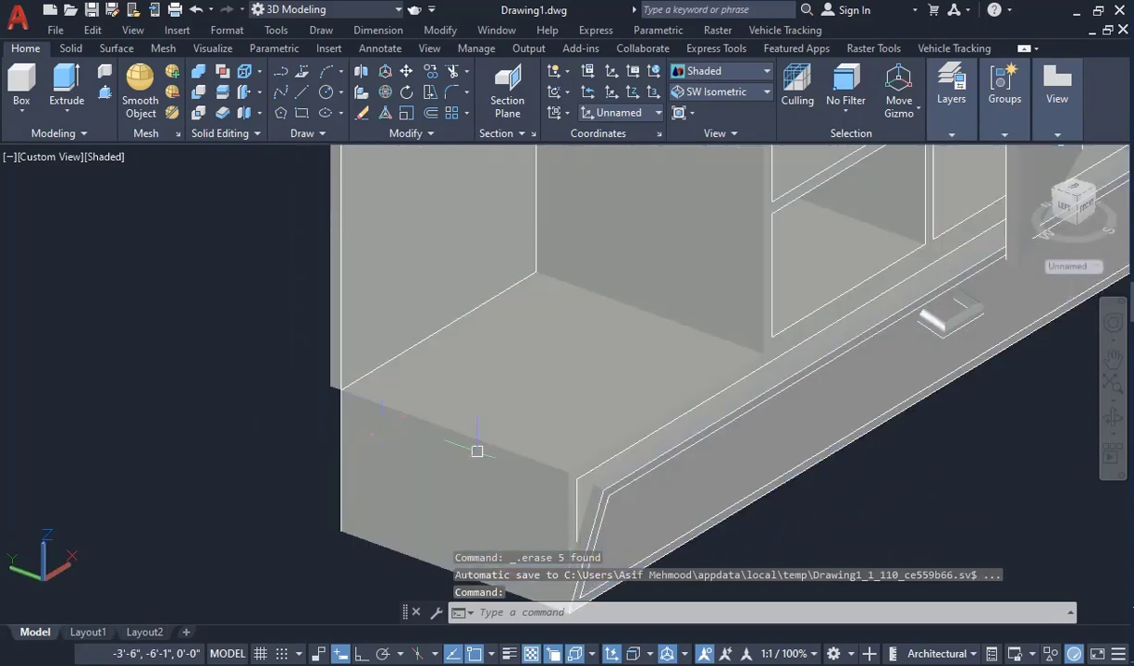
pyautogui.click(1113, 419)
pyautogui.moveTo(660, 520); pyautogui.dragTo(666, 478)
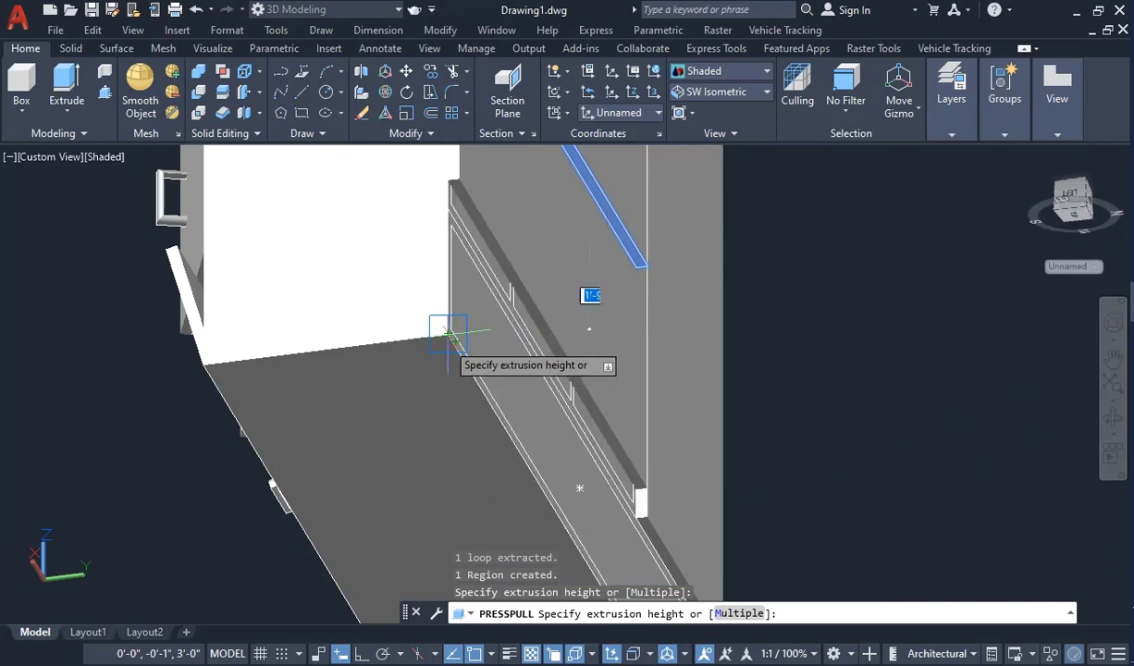
pyautogui.click(448, 333)
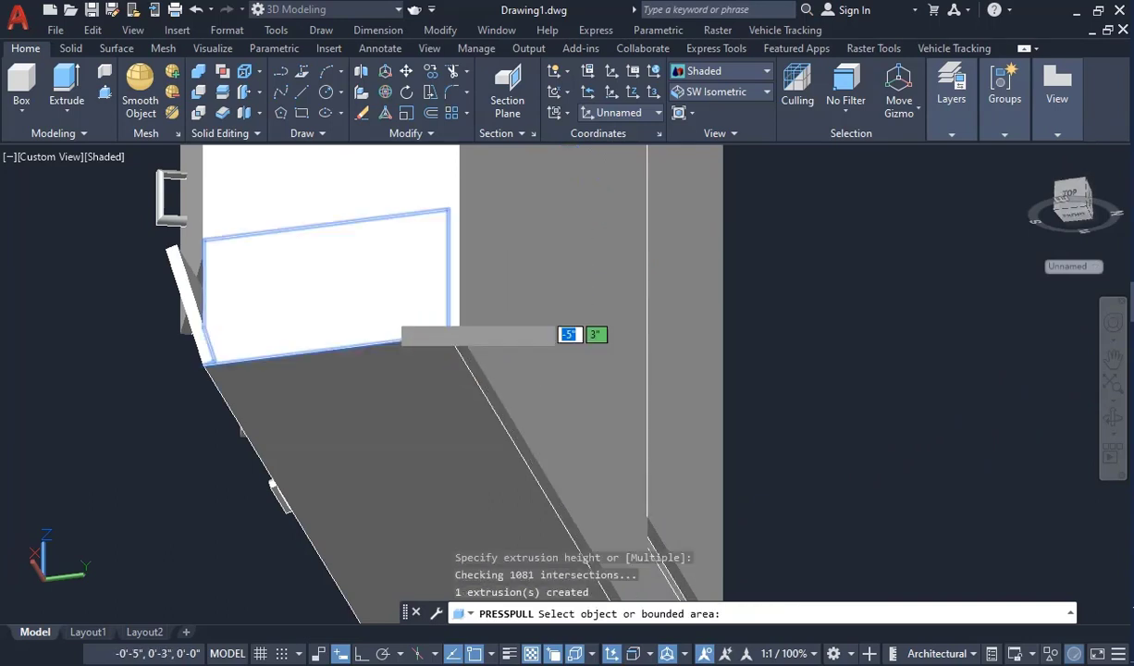
# Step: Presspull the remaining strip of the back wall's underside down to the bottom of the base, and return to a front view
pyautogui.scroll(-3, 210, 265)
pyautogui.scroll(3, 436, 389)
pyautogui.scroll(3, 408, 407)
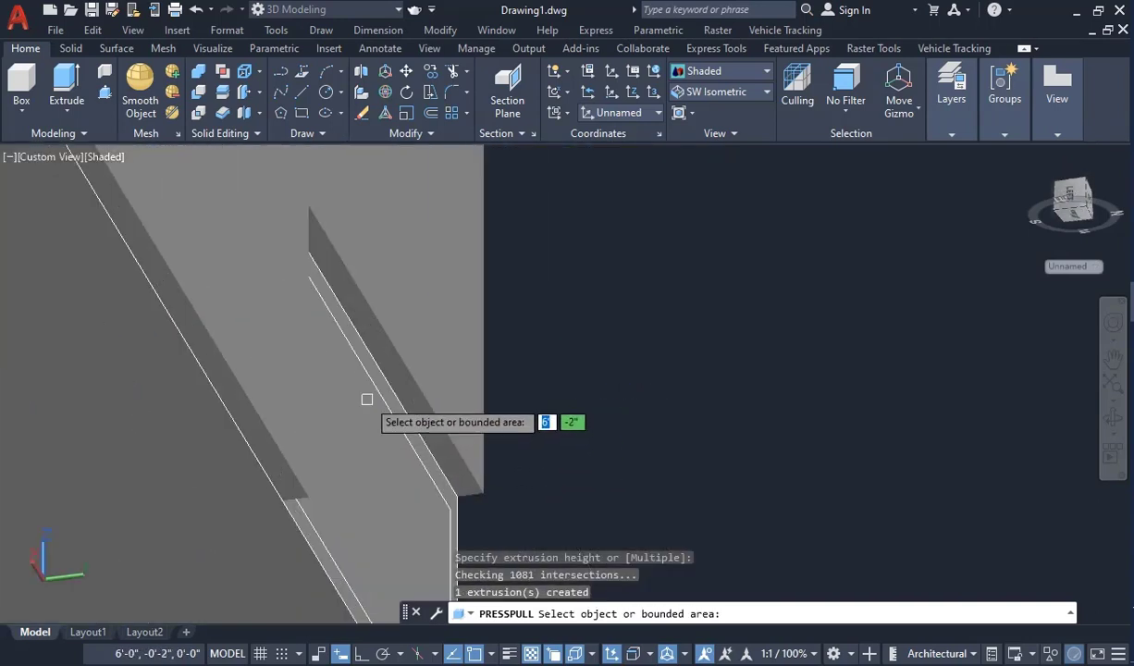
pyautogui.scroll(3, 389, 347)
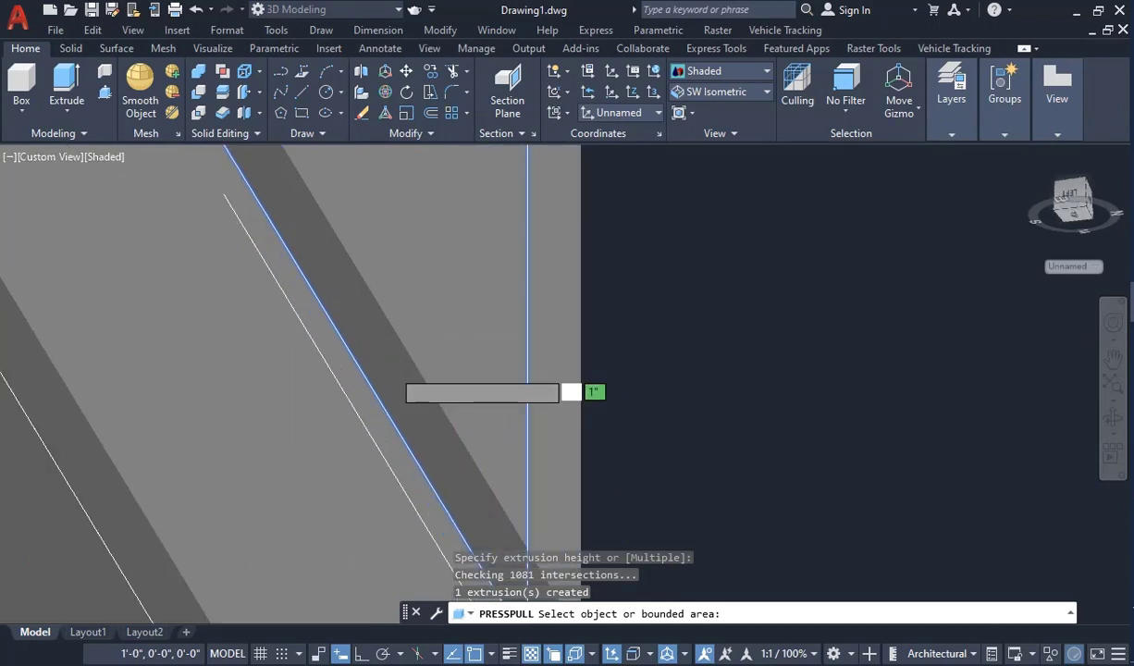
pyautogui.click(420, 402)
pyautogui.scroll(-3, 442, 286)
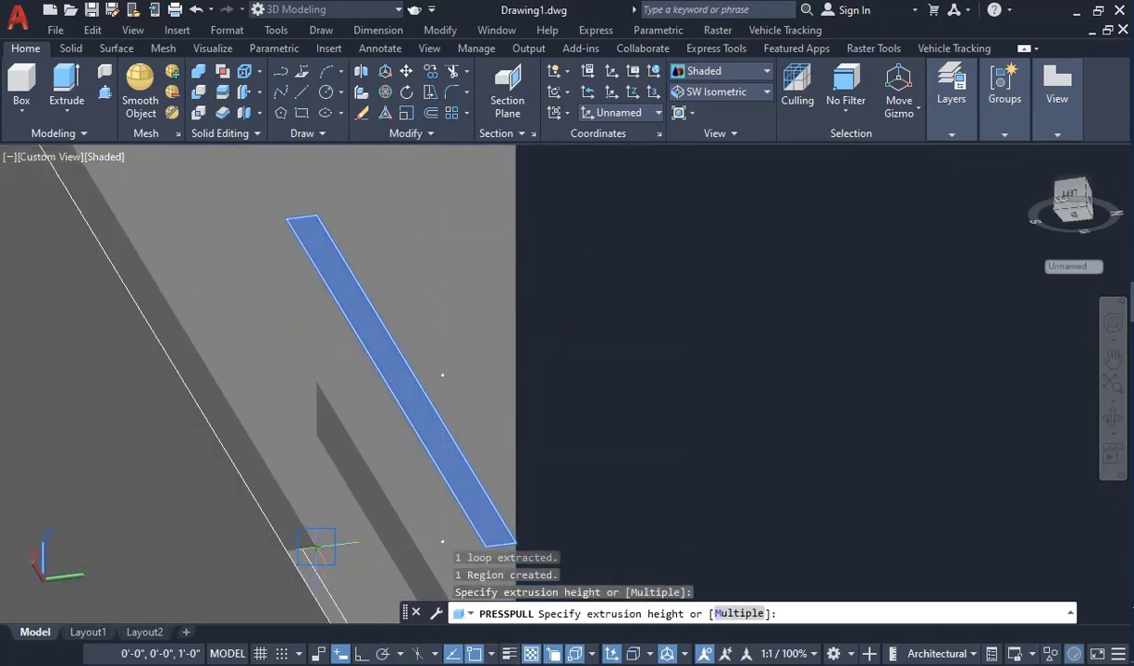
pyautogui.click(310, 525)
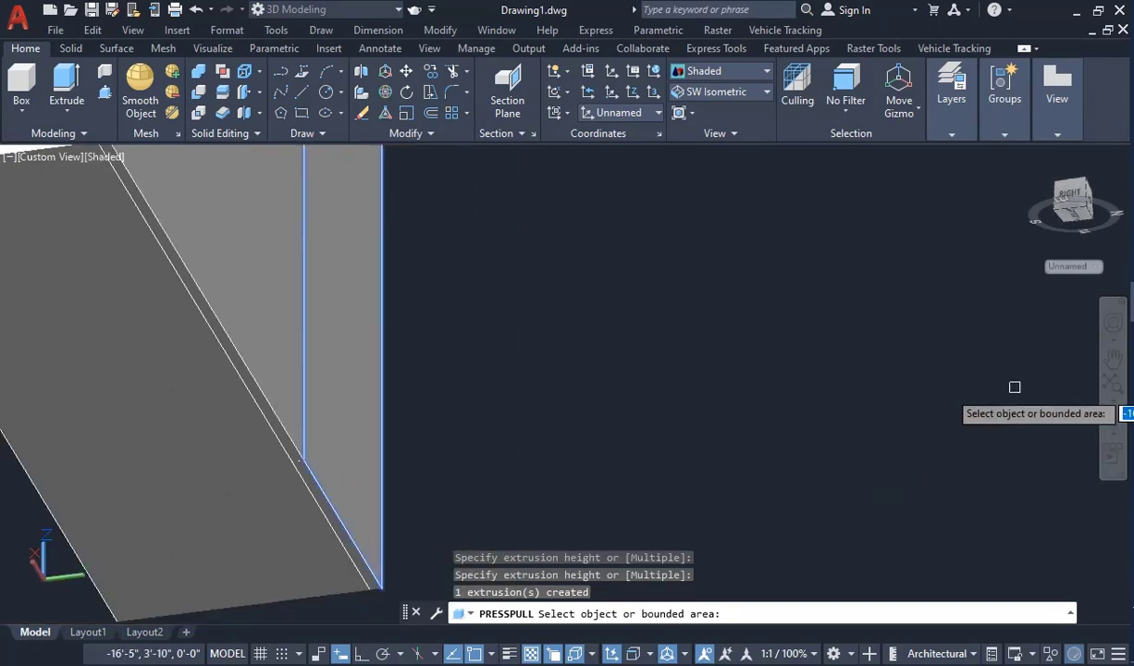
pyautogui.click(1113, 418)
pyautogui.moveTo(468, 342); pyautogui.dragTo(356, 452)
pyautogui.press('Escape')
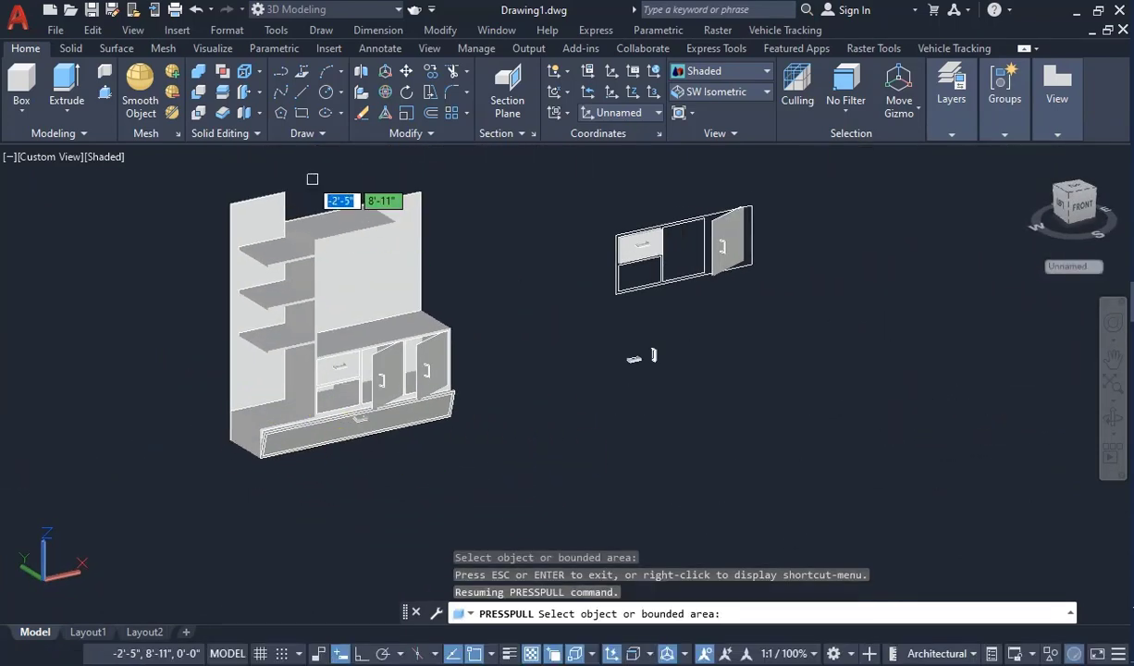
pyautogui.scroll(5, 244, 176)
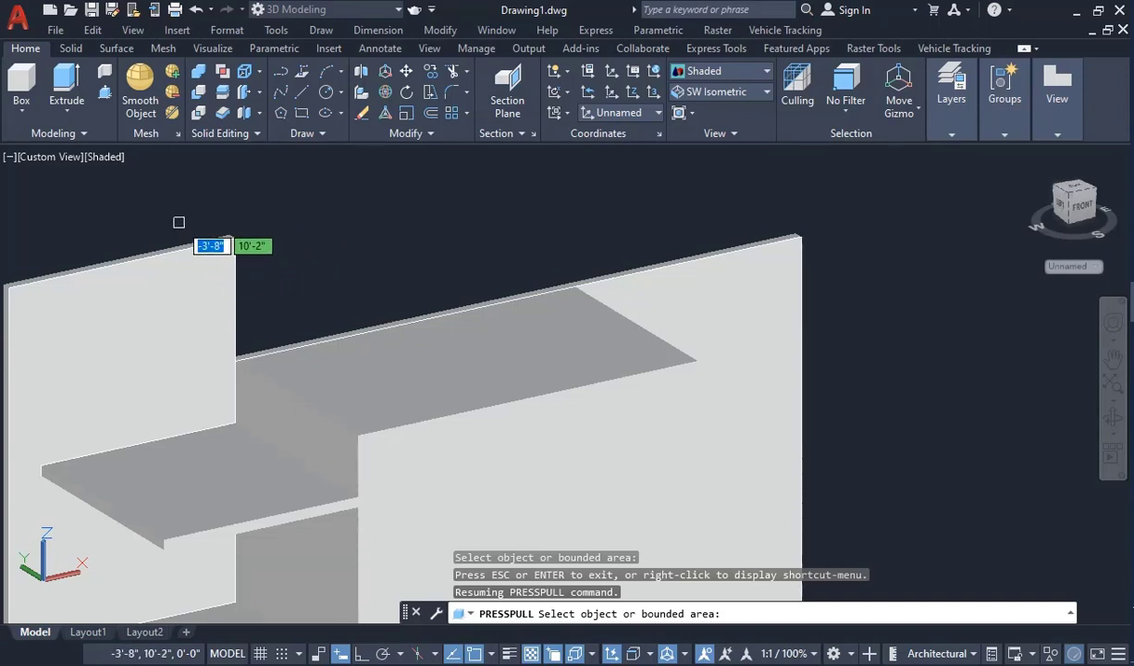
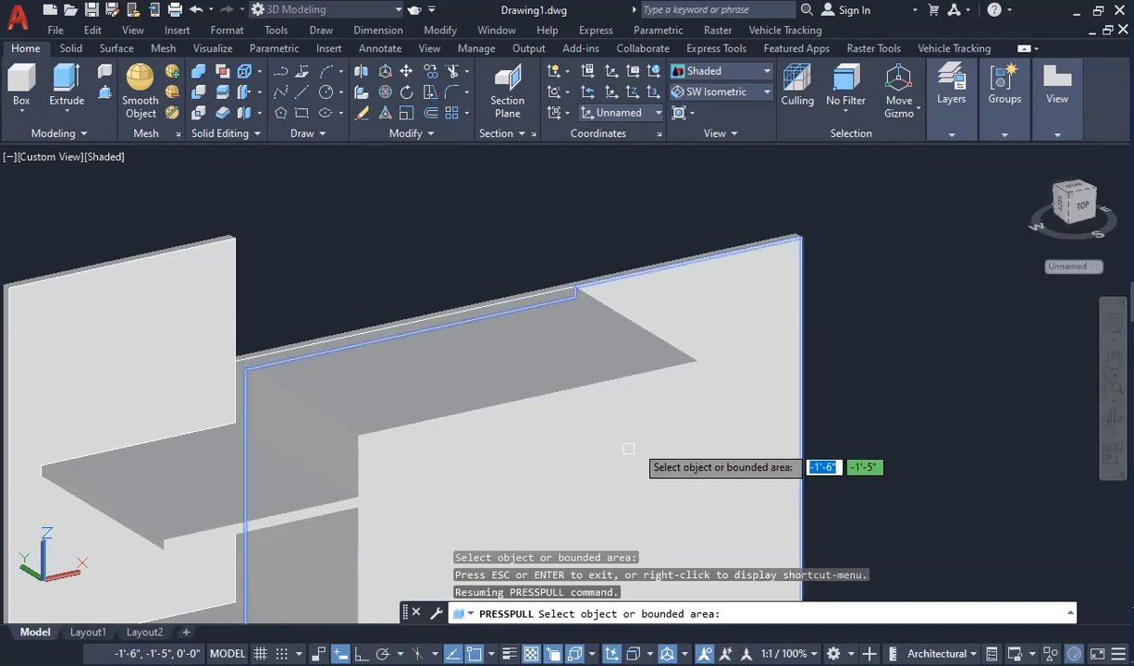
# Step: Presspull the top face of the raised back panel behind the shelves down level with the top of the adjoining back wall
pyautogui.scroll(-5, 902, 319)
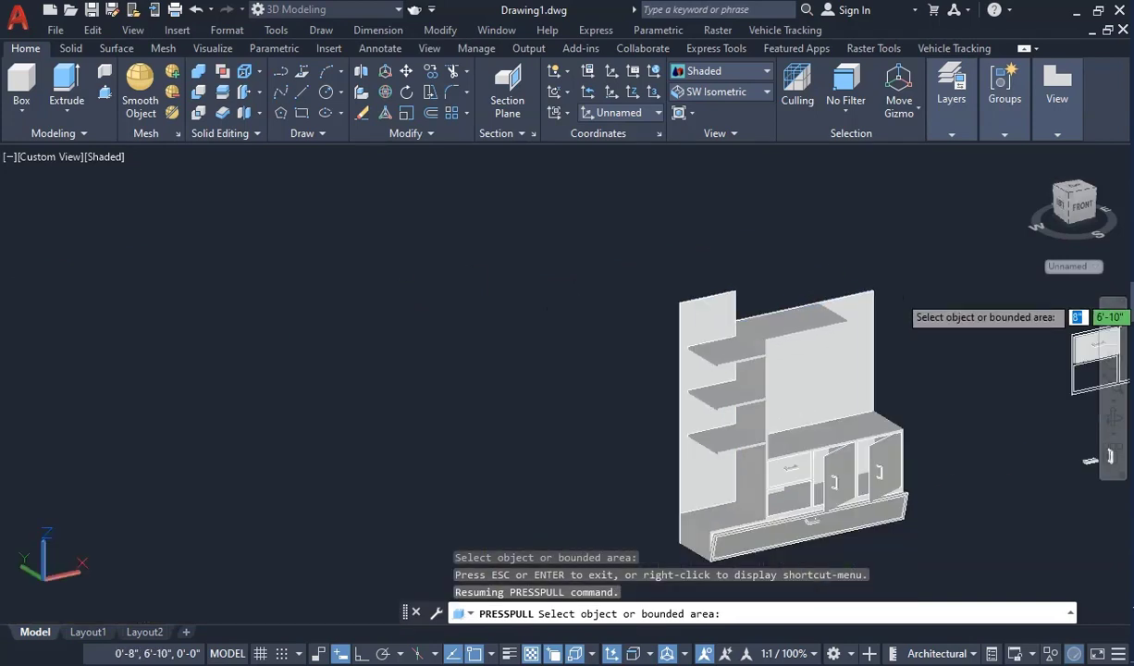
pyautogui.click(1113, 416)
pyautogui.scroll(5, 737, 378)
pyautogui.moveTo(736, 378); pyautogui.dragTo(598, 278)
pyautogui.press('Escape')
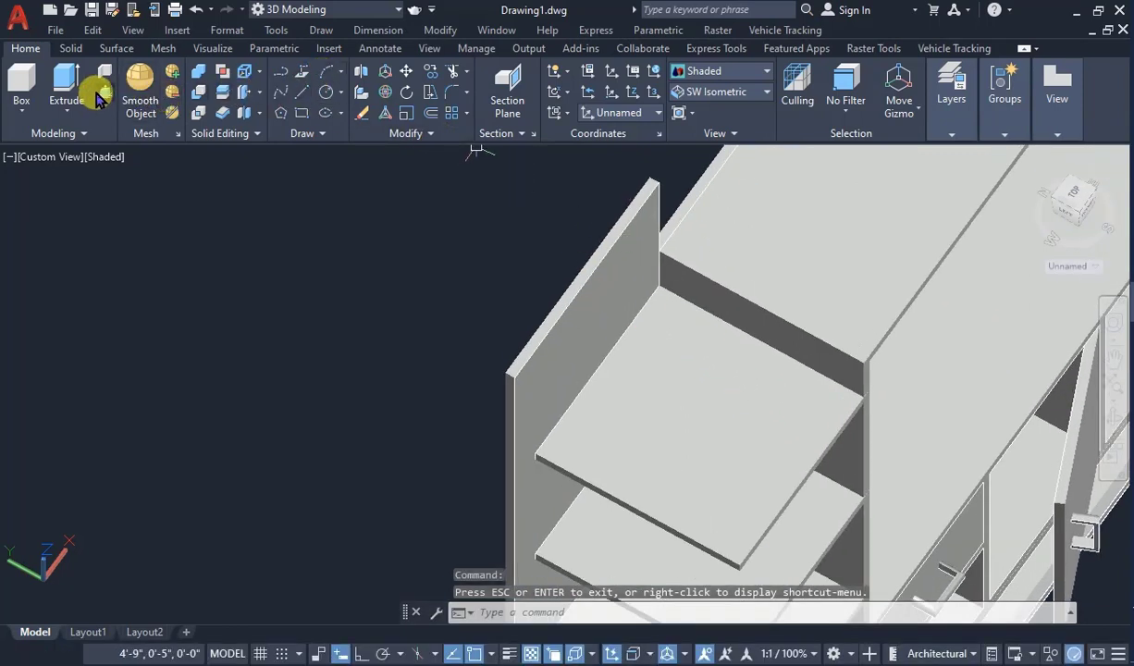
pyautogui.hotkey('ctrl', 'shift', 'e')
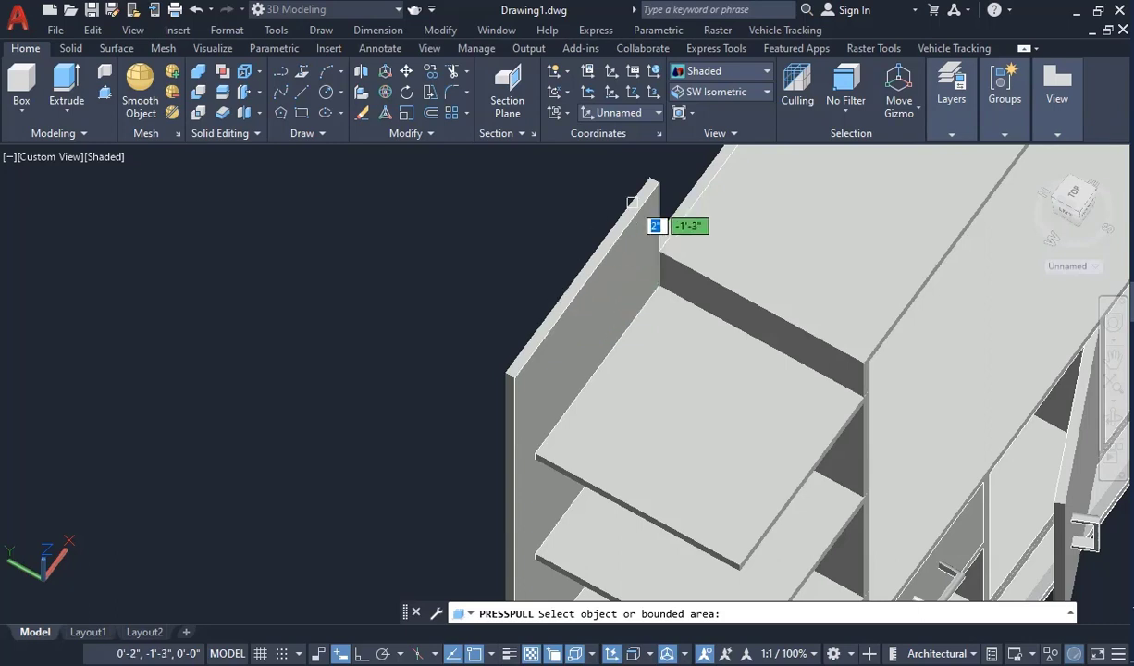
pyautogui.scroll(4, 654, 180)
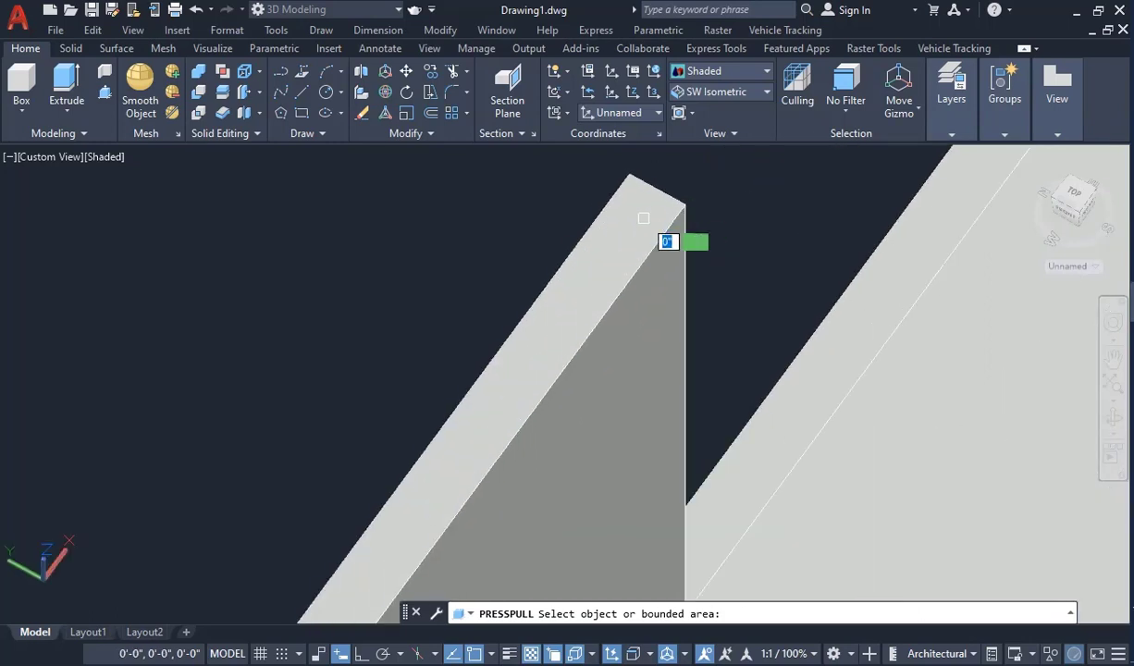
pyautogui.click(665, 239)
pyautogui.scroll(2, 665, 239)
pyautogui.scroll(-5, 686, 465)
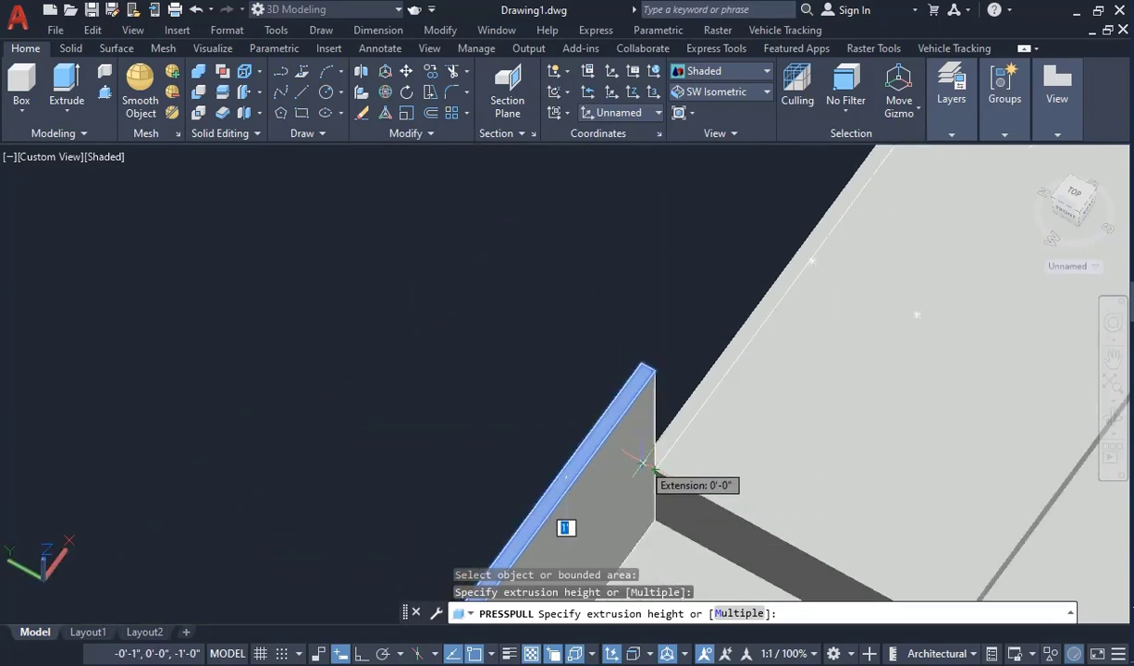
pyautogui.scroll(4, 643, 463)
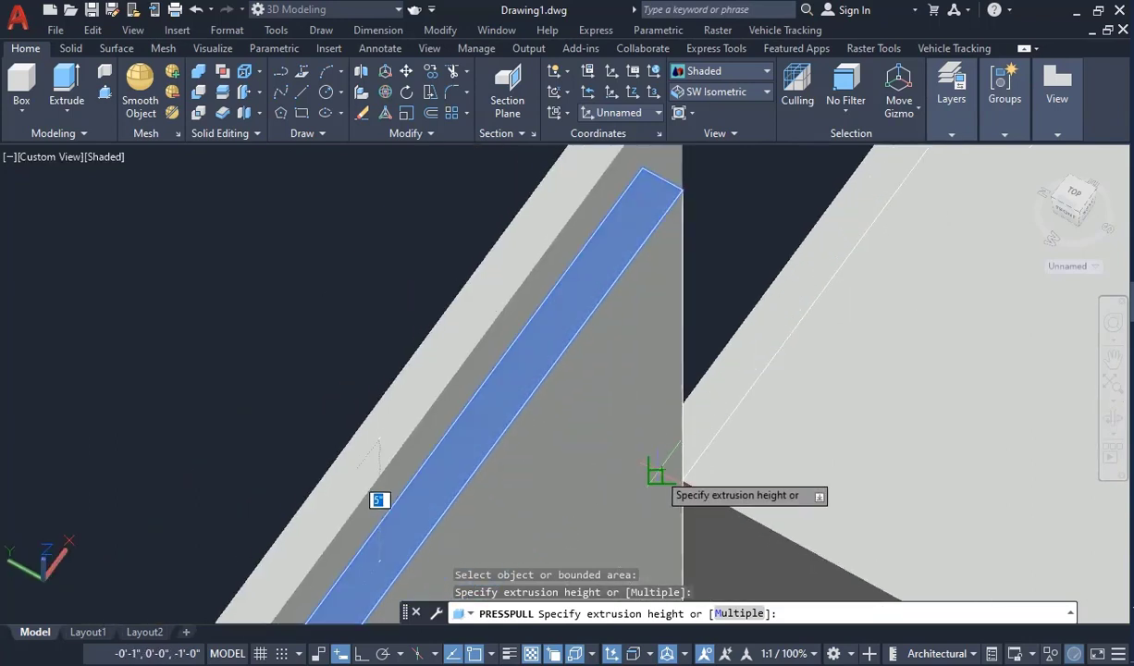
pyautogui.scroll(-3, 643, 463)
pyautogui.click(633, 464)
pyautogui.scroll(-5, 570, 399)
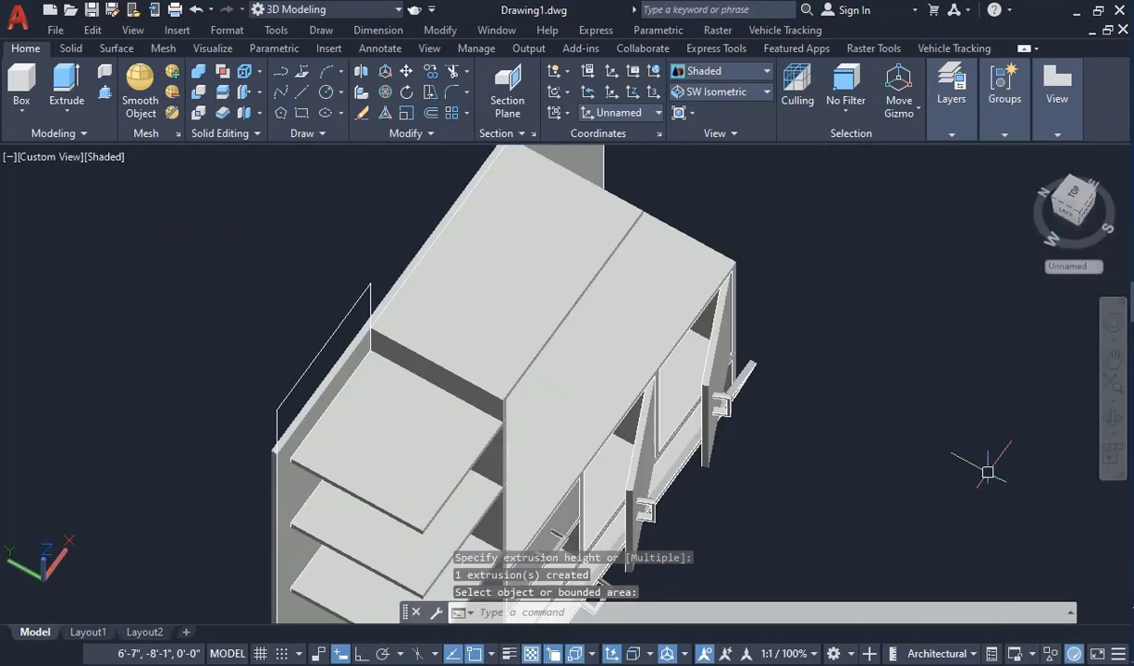
# Step: Erase the leftover rectangular outline rising above the back panel behind the shelves
pyautogui.click(1113, 416)
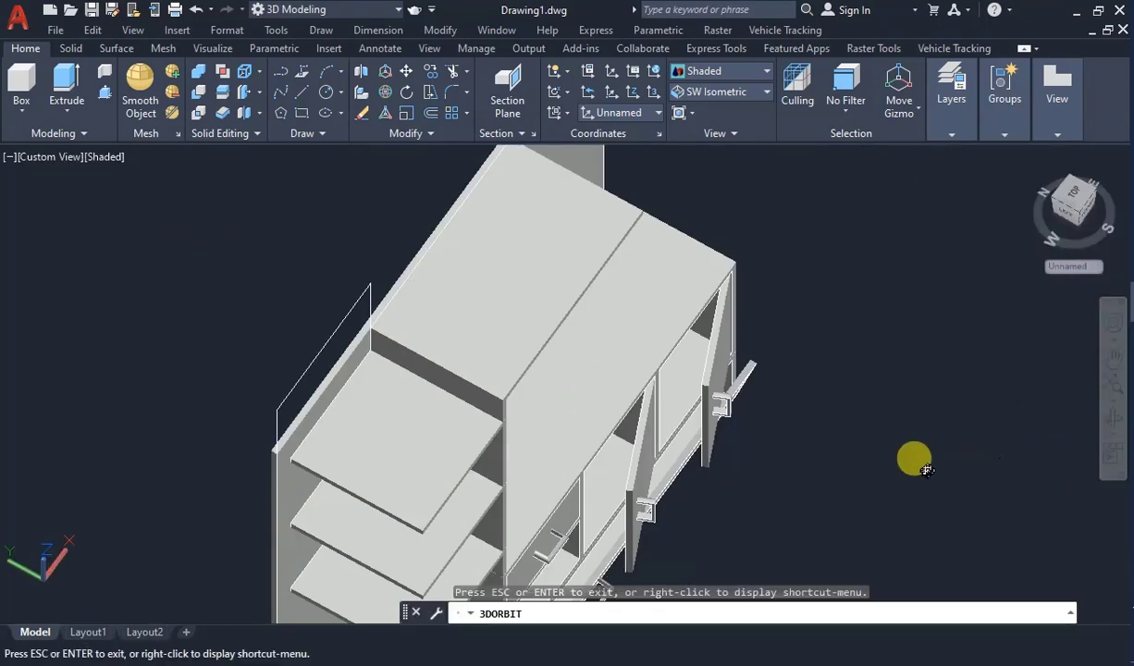
pyautogui.moveTo(912, 458); pyautogui.dragTo(376, 364)
pyautogui.press('Escape')
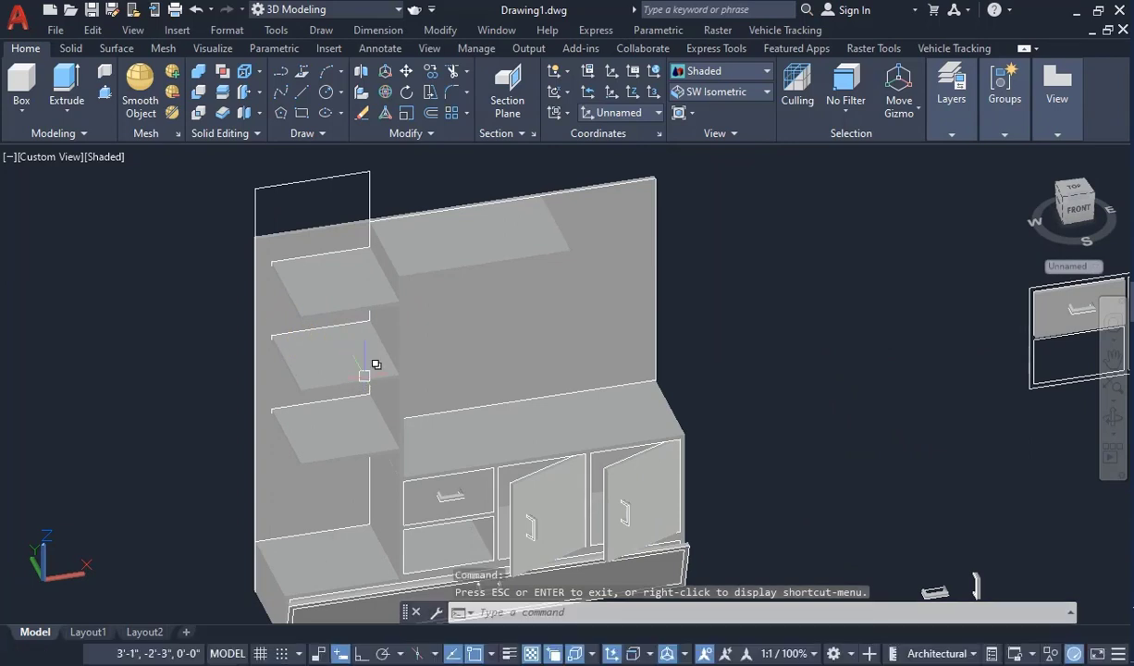
pyautogui.click(276, 189)
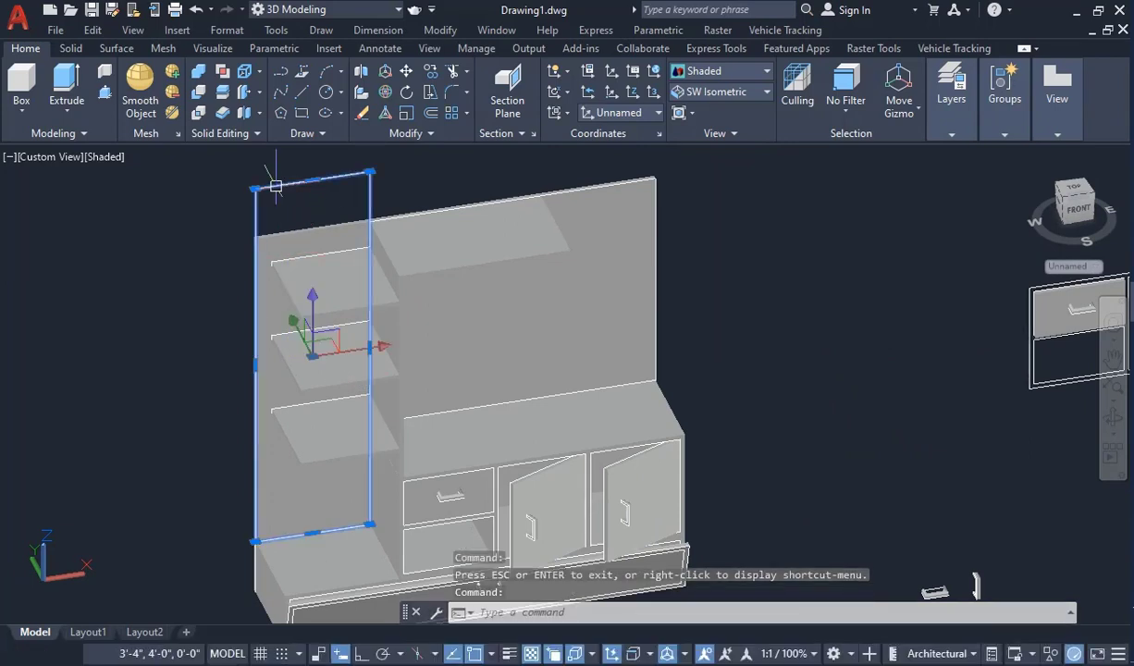
pyautogui.press('Delete')
# Step: Erase the spare drawer-and-door front frame and the two loose handles standing beside the cabinet
pyautogui.scroll(-4, 287, 231)
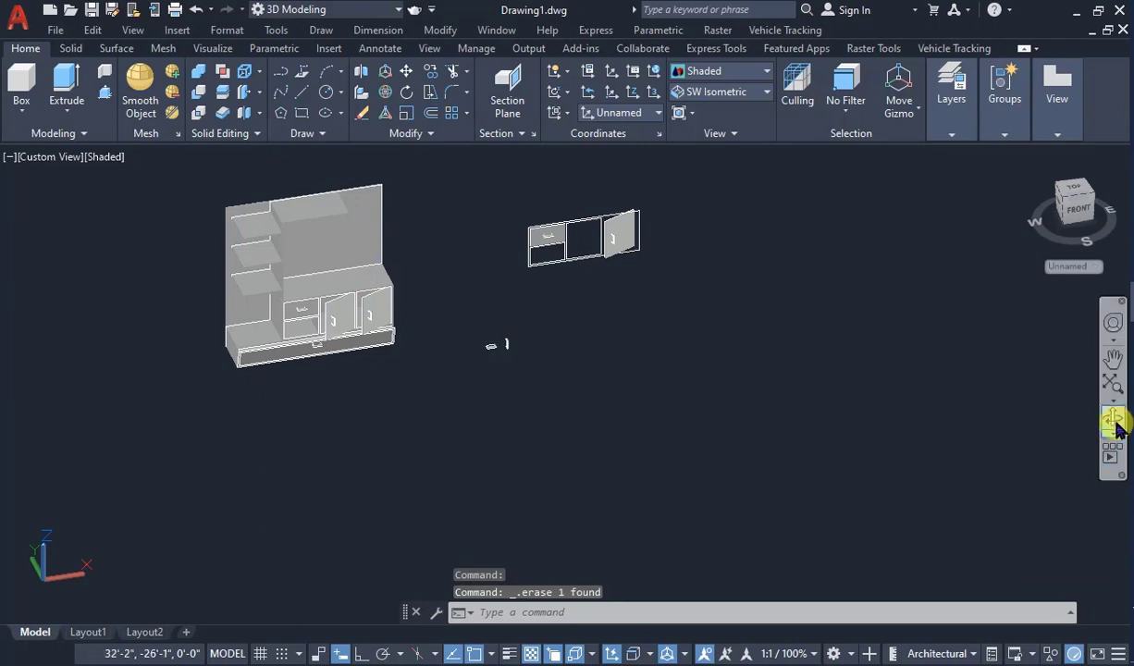
pyautogui.click(1059, 410)
pyautogui.moveTo(328, 393); pyautogui.dragTo(323, 282)
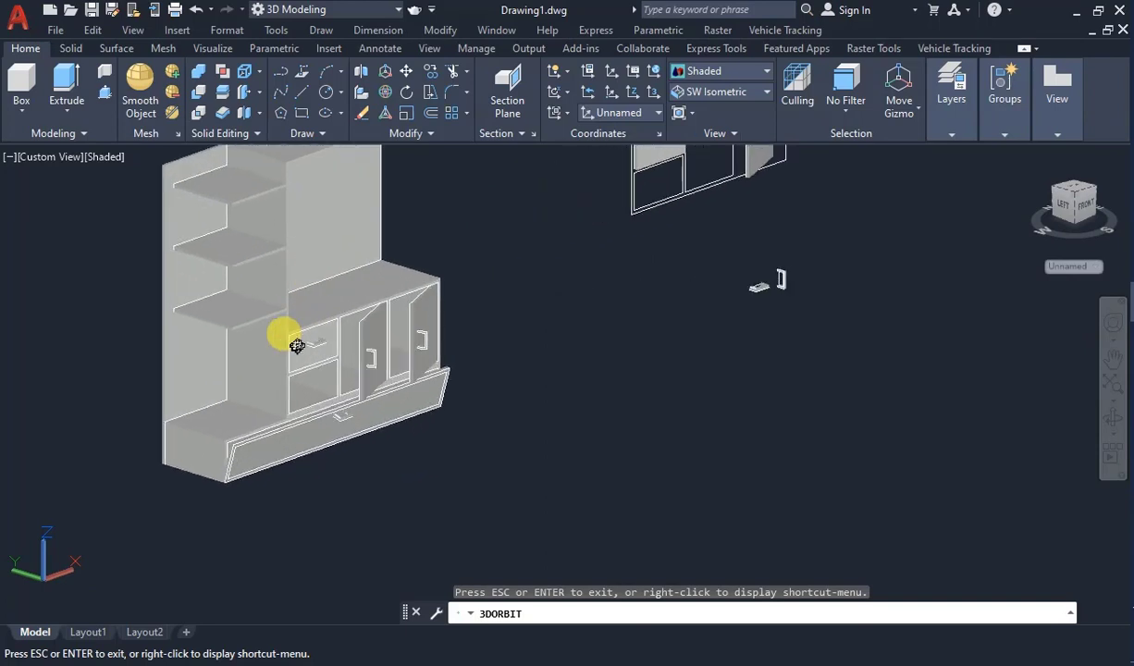
pyautogui.moveTo(299, 367); pyautogui.dragTo(277, 475)
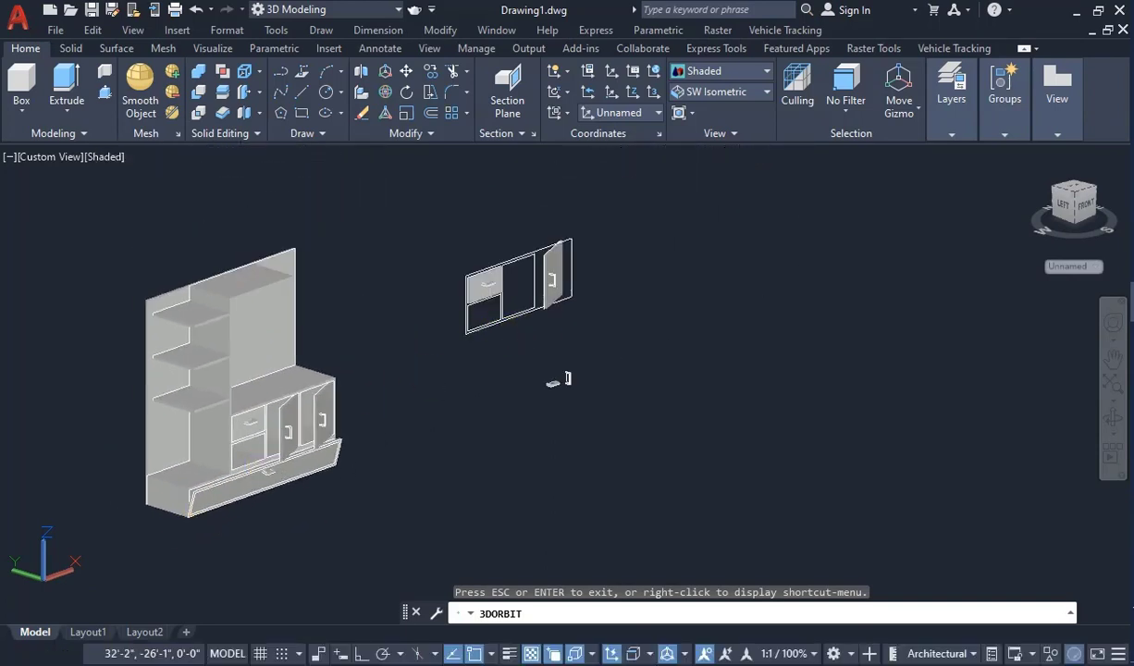
pyautogui.press('Escape')
pyautogui.click(426, 215)
pyautogui.click(805, 468)
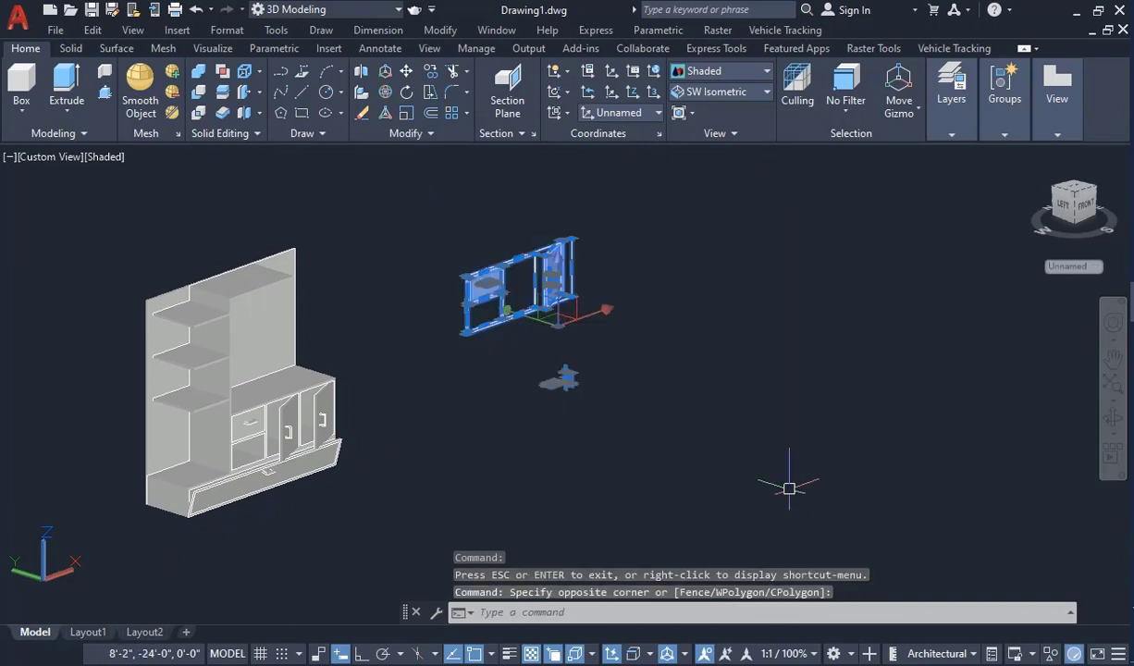
pyautogui.press('Delete')
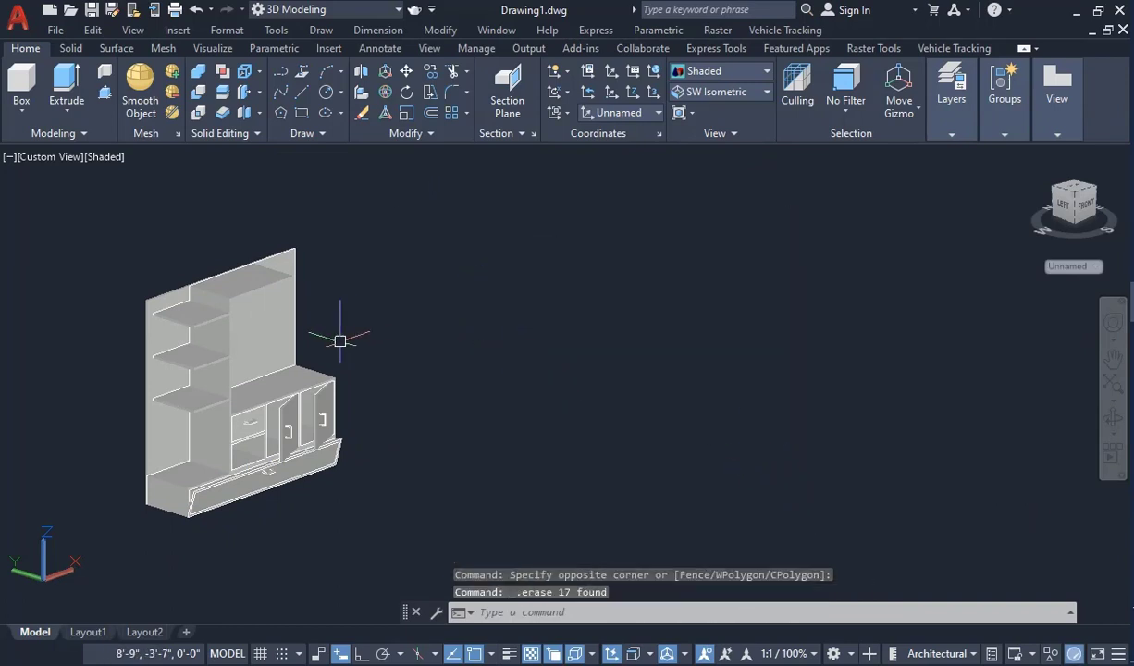
pyautogui.scroll(2, 339, 341)
pyautogui.scroll(-2, 410, 309)
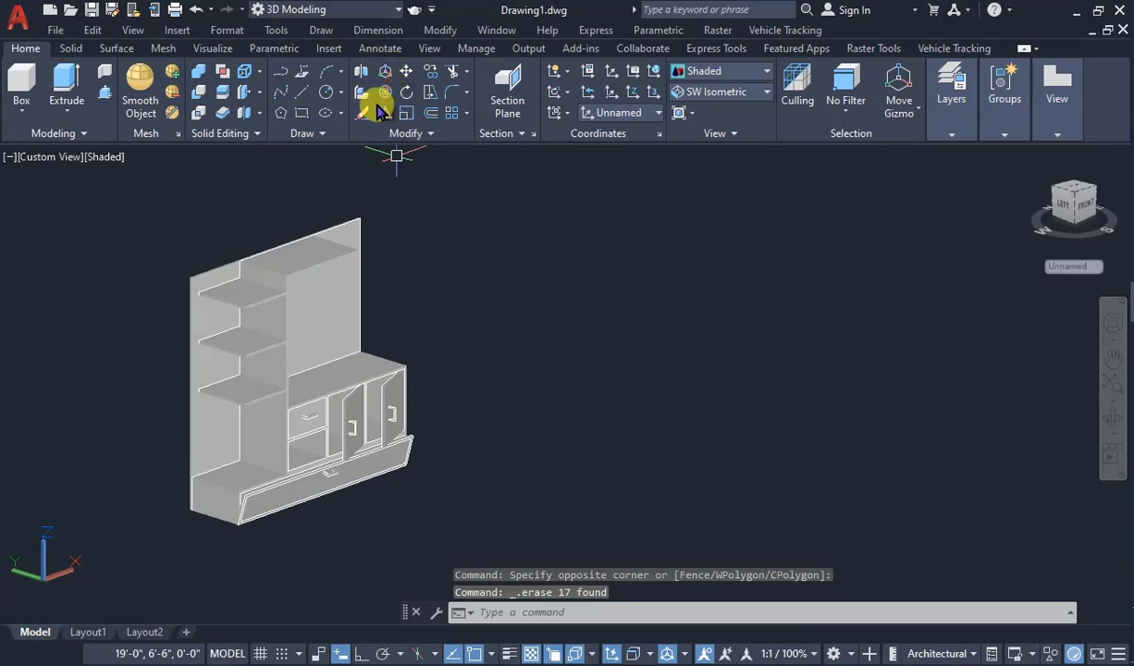
pyautogui.click(302, 112)
pyautogui.click(549, 285)
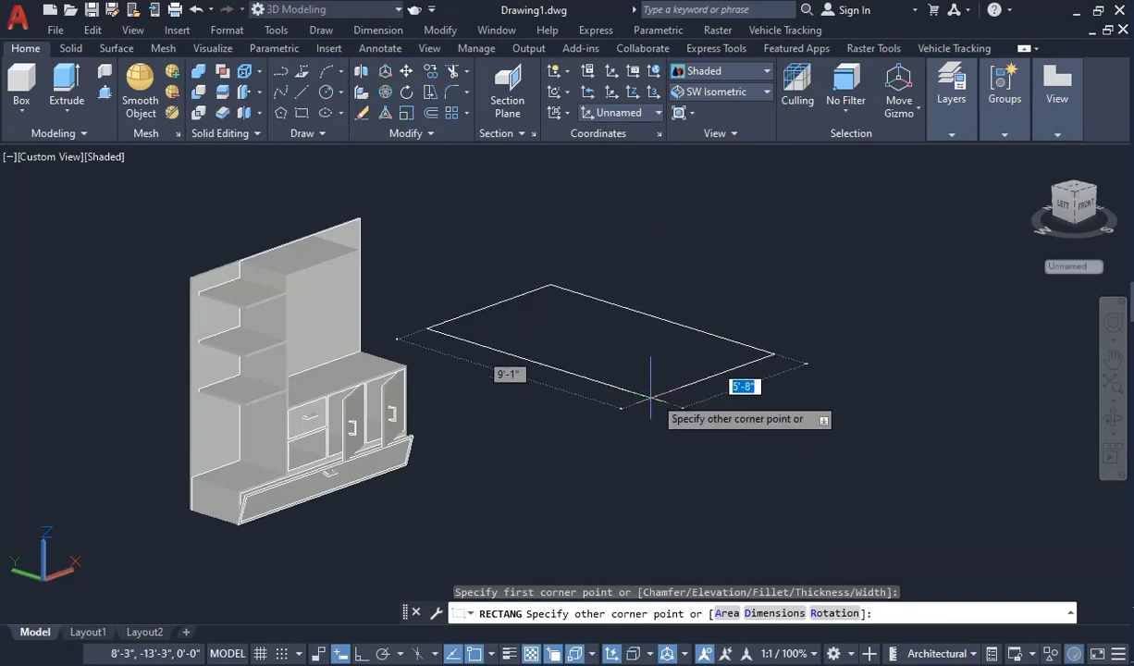
pyautogui.press('Escape')
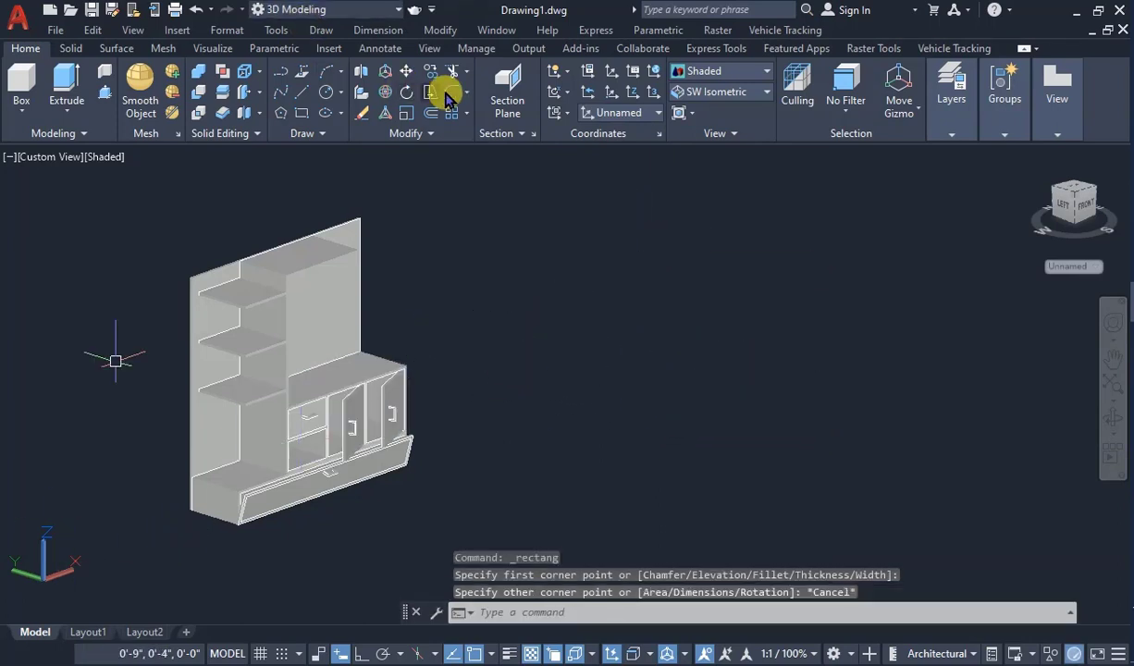
# Step: Set a new UCS by Z-axis vector with its origin near the cabinet's lower corner, using Ortho to point Z out from the front
pyautogui.click(629, 95)
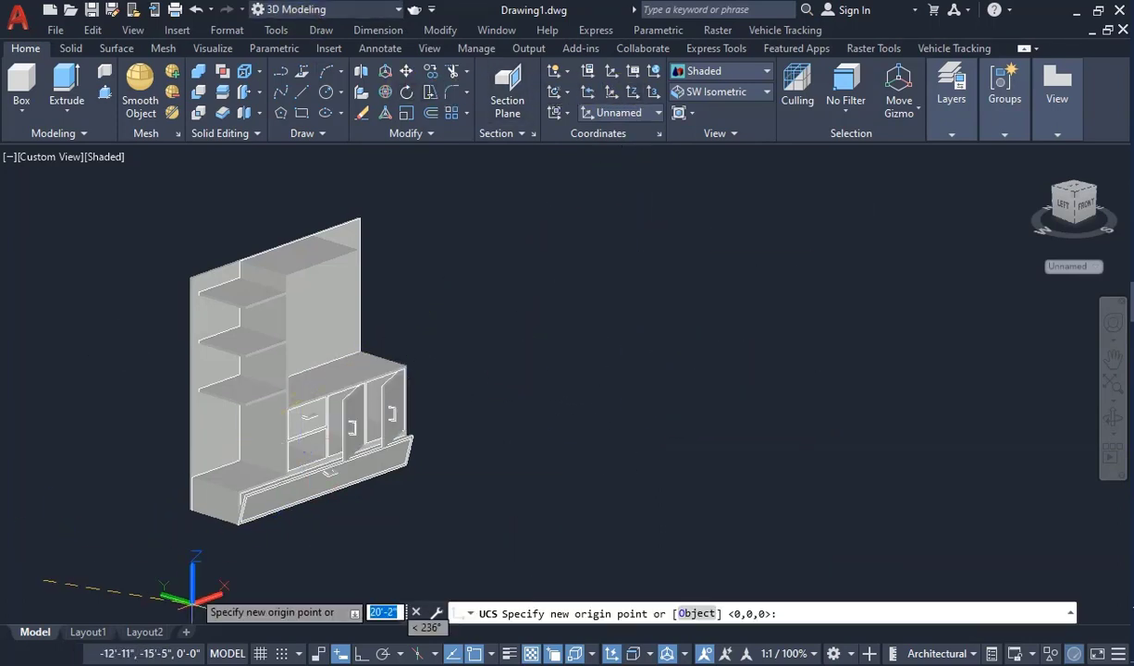
pyautogui.click(108, 553)
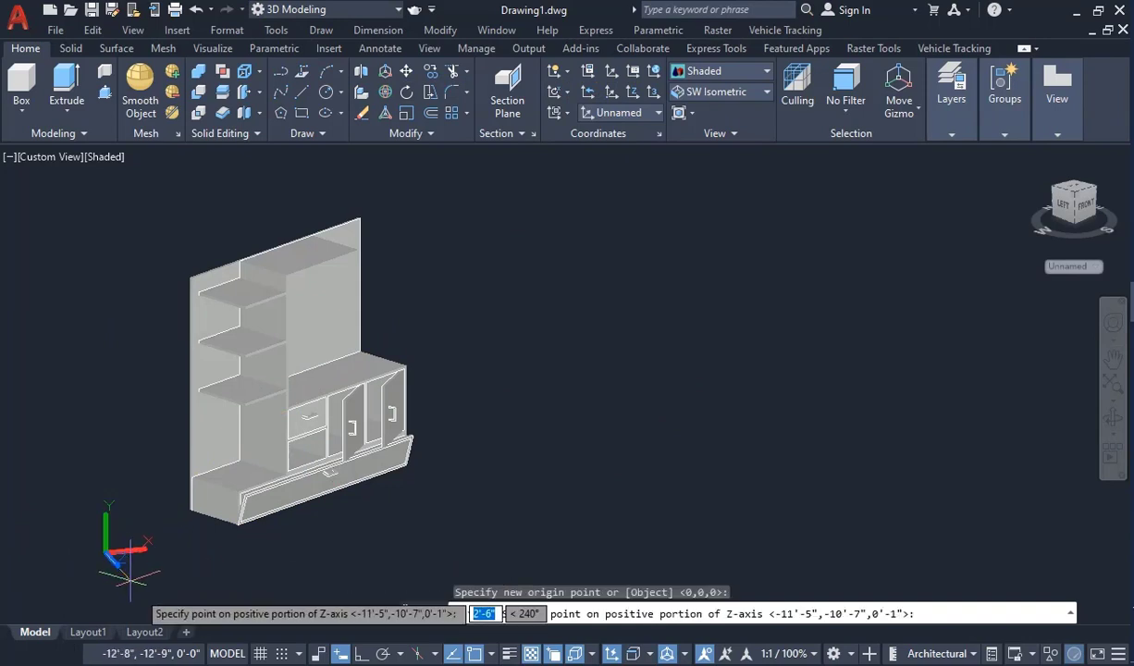
pyautogui.click(360, 655)
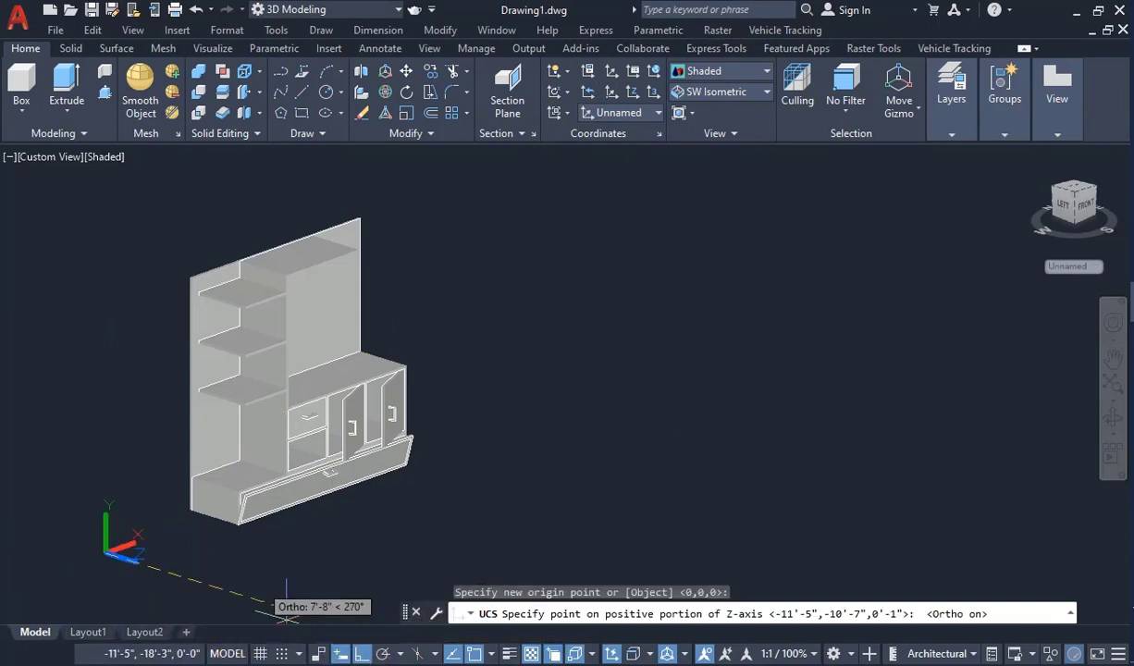
pyautogui.click(263, 573)
pyautogui.press('Escape')
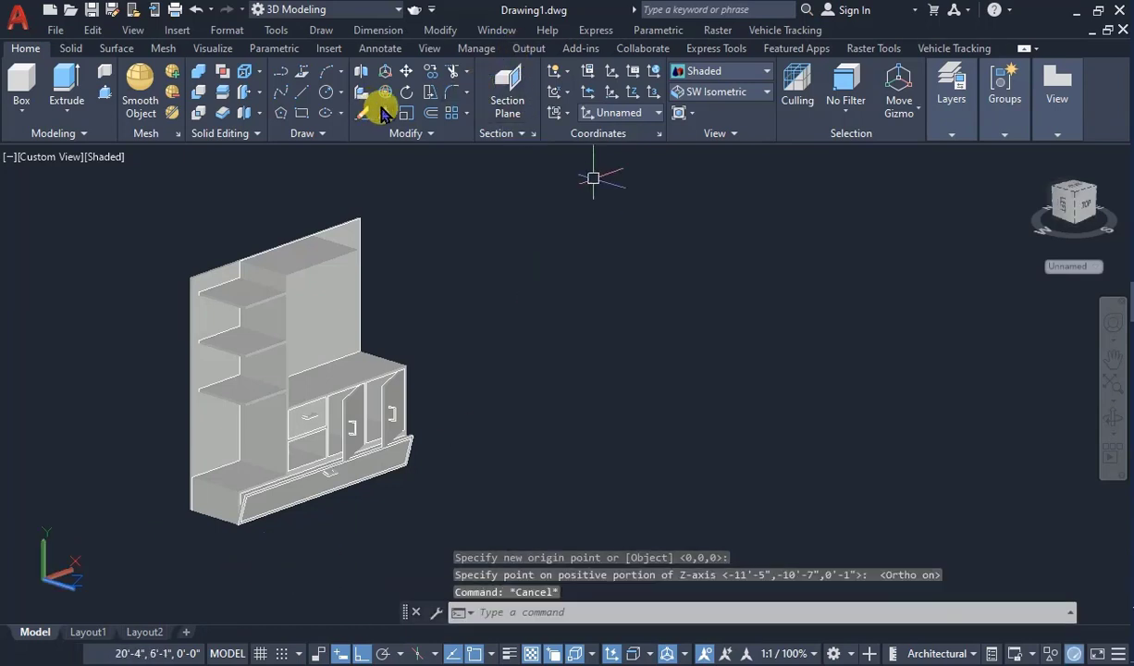
# Step: Draw an upright rectangle 3' long and 2' wide in the empty space beside the cabinet, using the Dimensions option
pyautogui.click(302, 112)
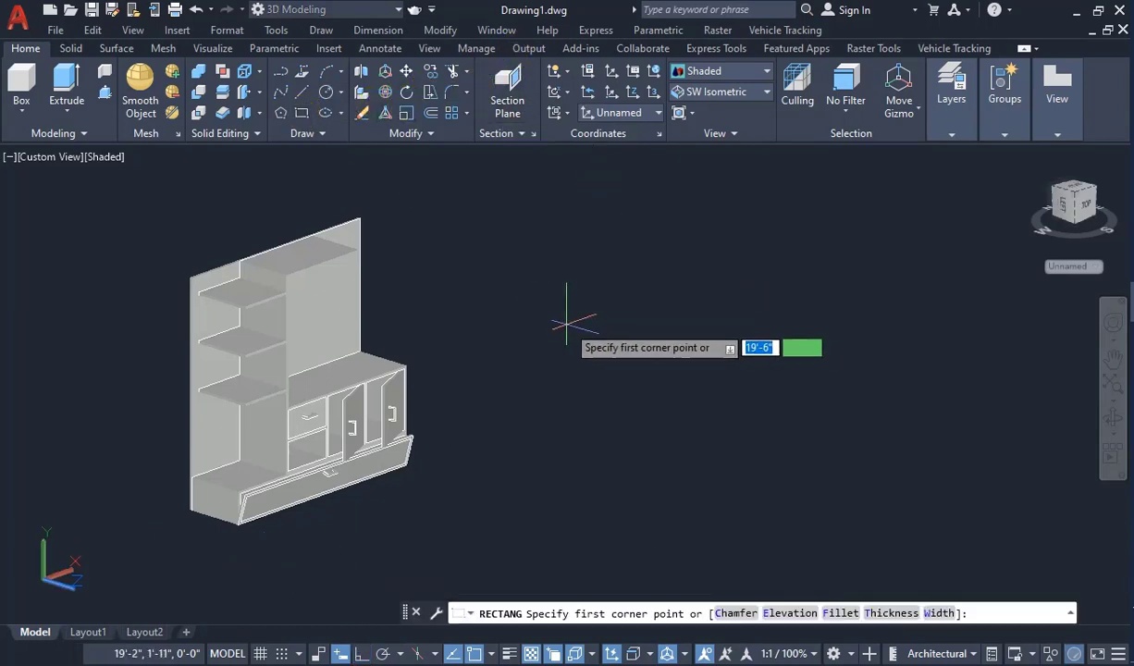
pyautogui.click(565, 322)
pyautogui.scroll(4, 605, 225)
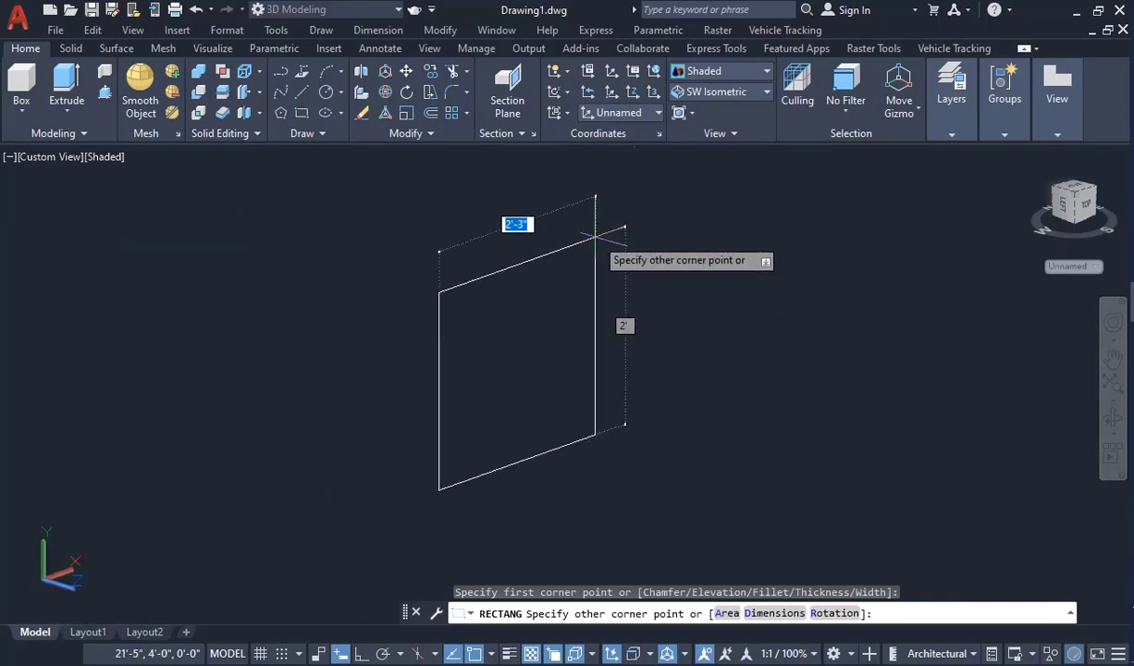
pyautogui.write('d')
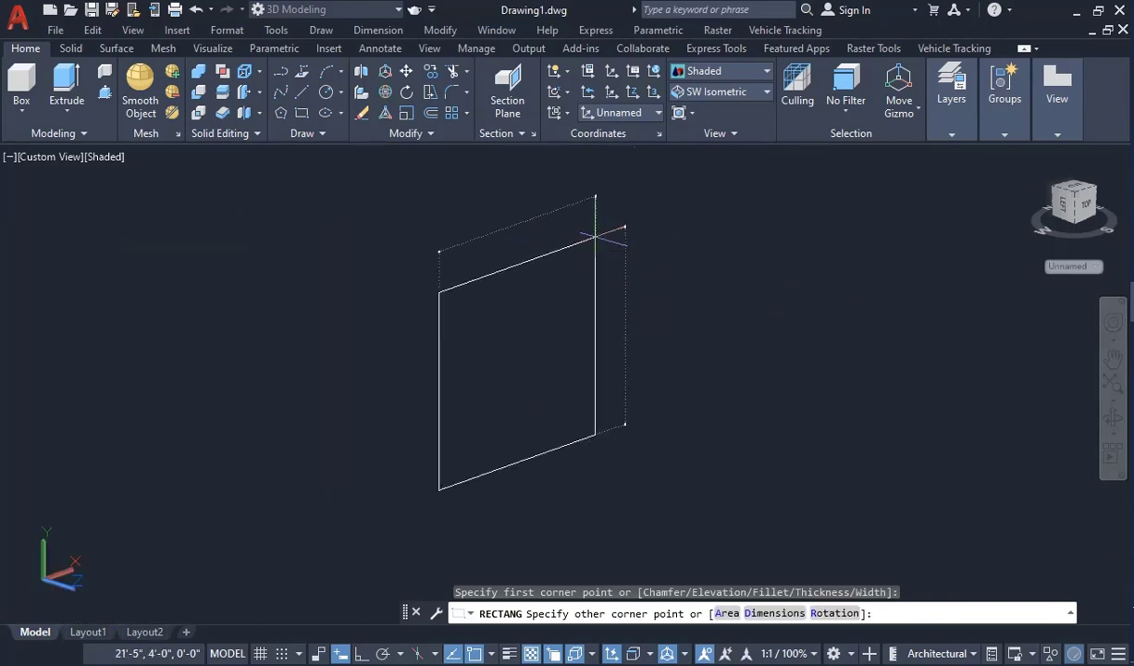
pyautogui.press('Return')
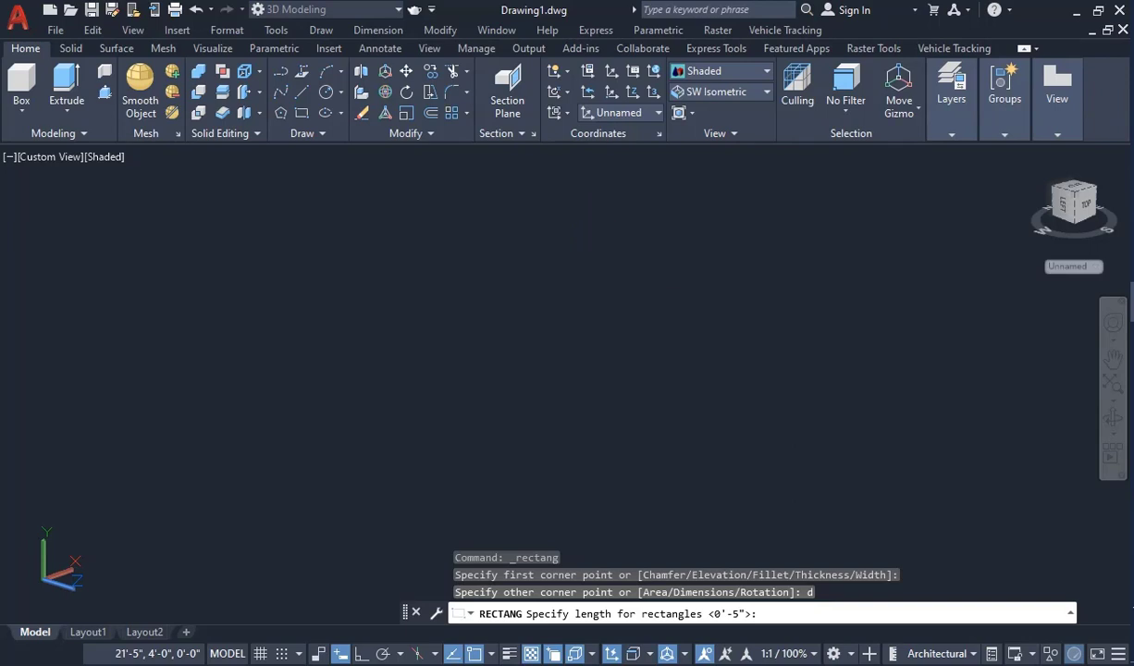
pyautogui.press('Return')
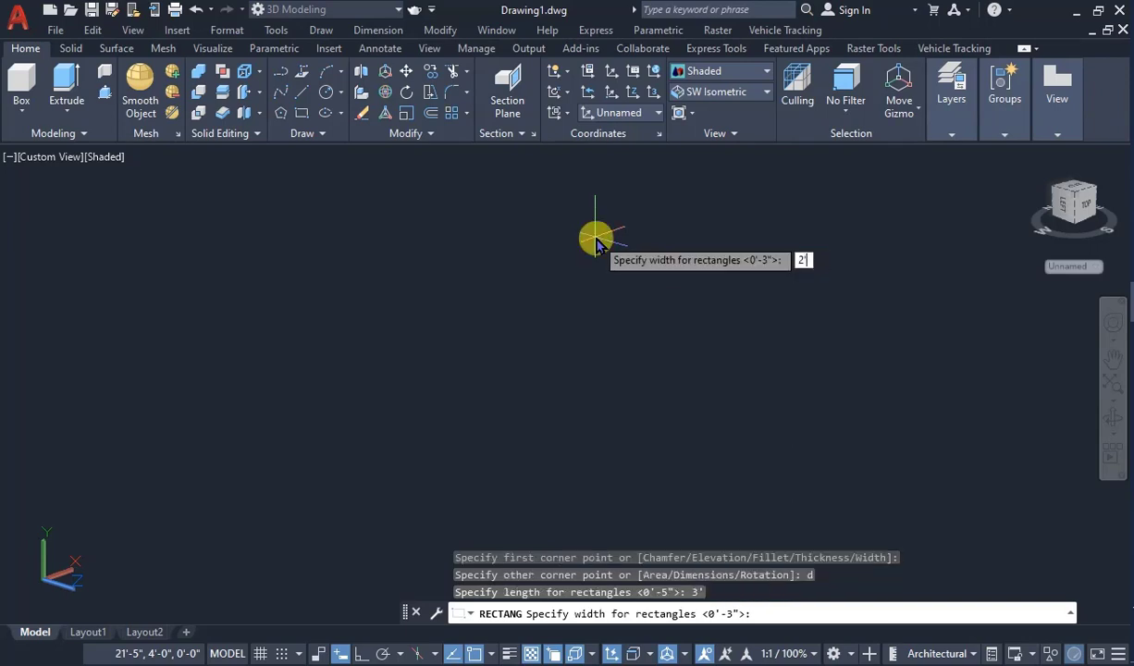
pyautogui.press('Return')
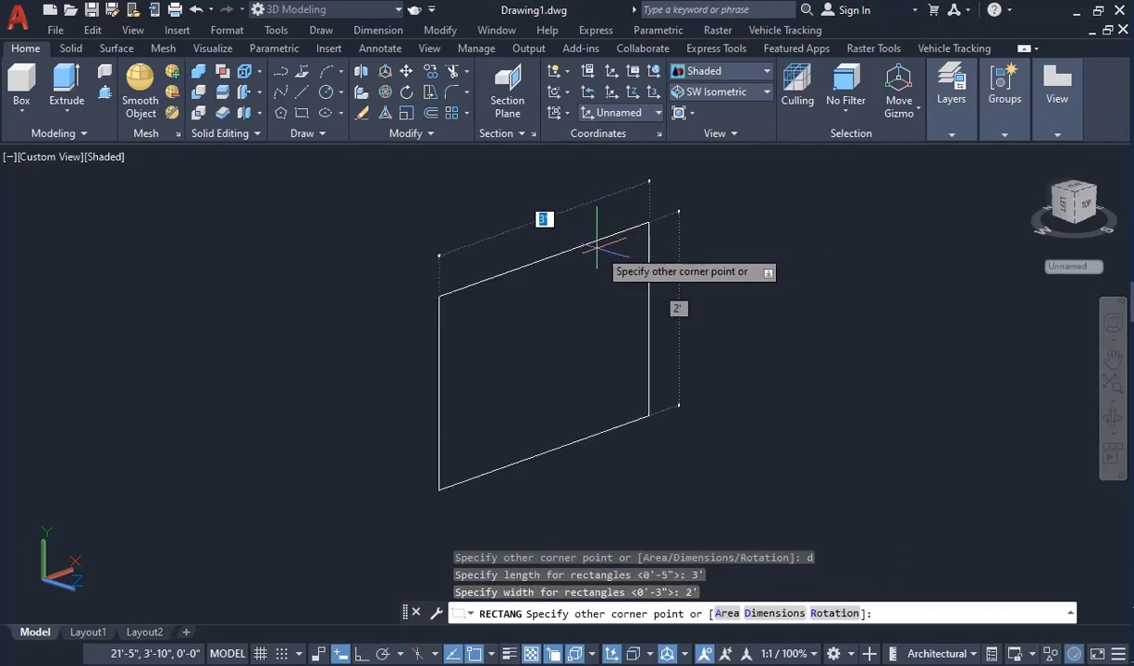
pyautogui.click(615, 236)
pyautogui.scroll(-4, 633, 303)
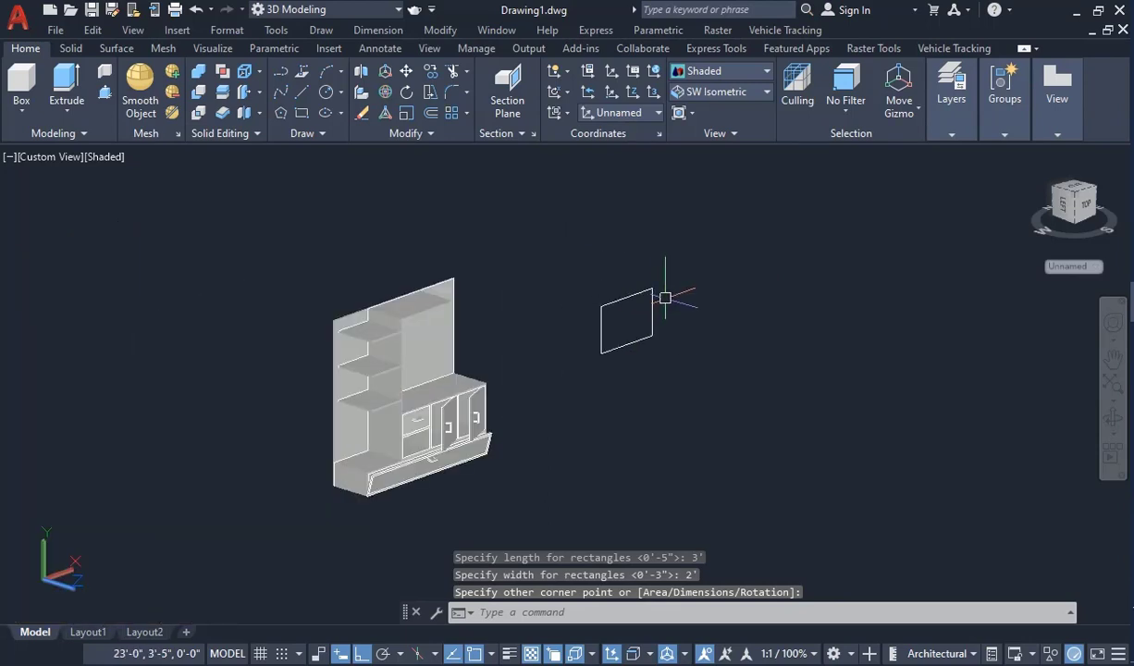
# Step: Offset the upright rectangle outward by 2" with the Through option to form a frame outline
pyautogui.scroll(3, 666, 298)
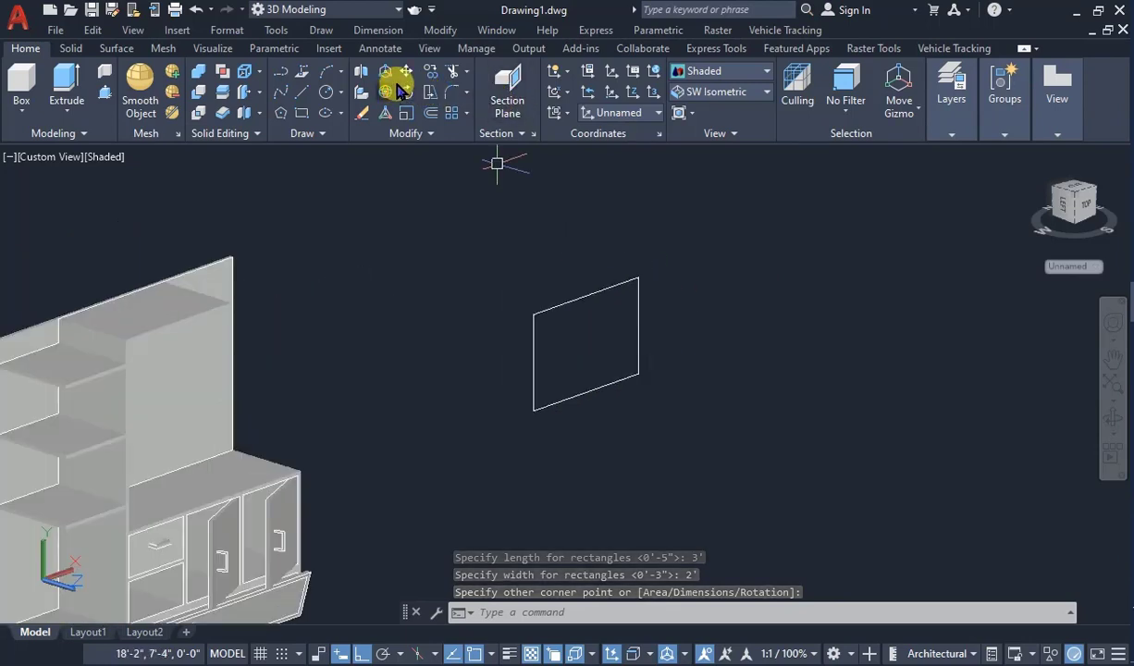
pyautogui.click(428, 114)
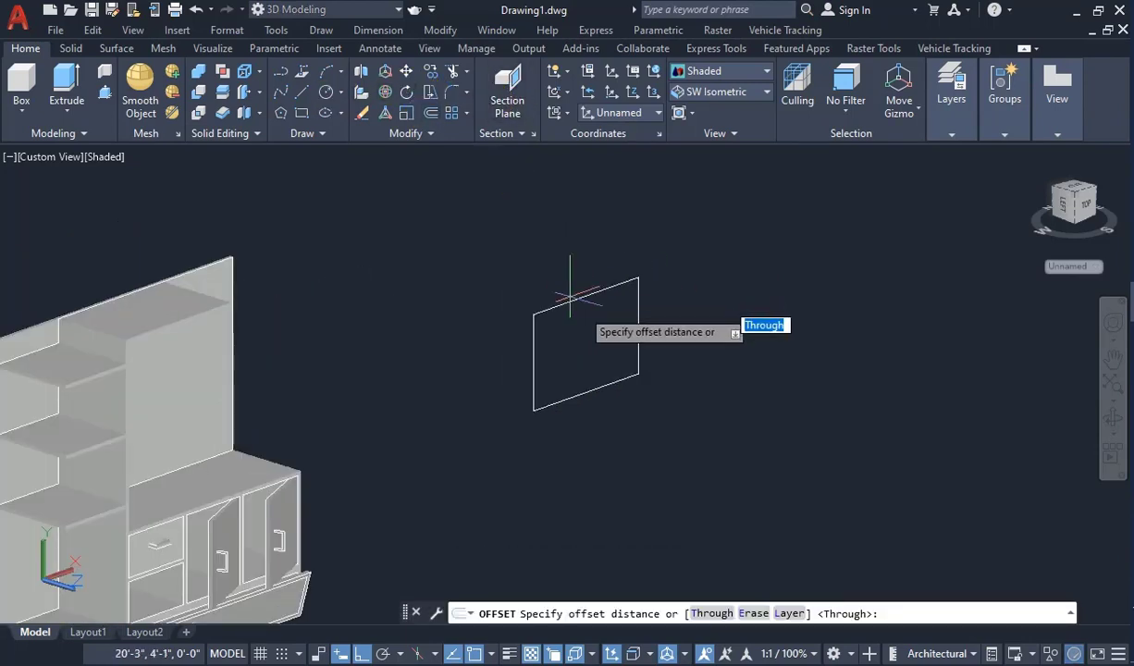
pyautogui.press('Return')
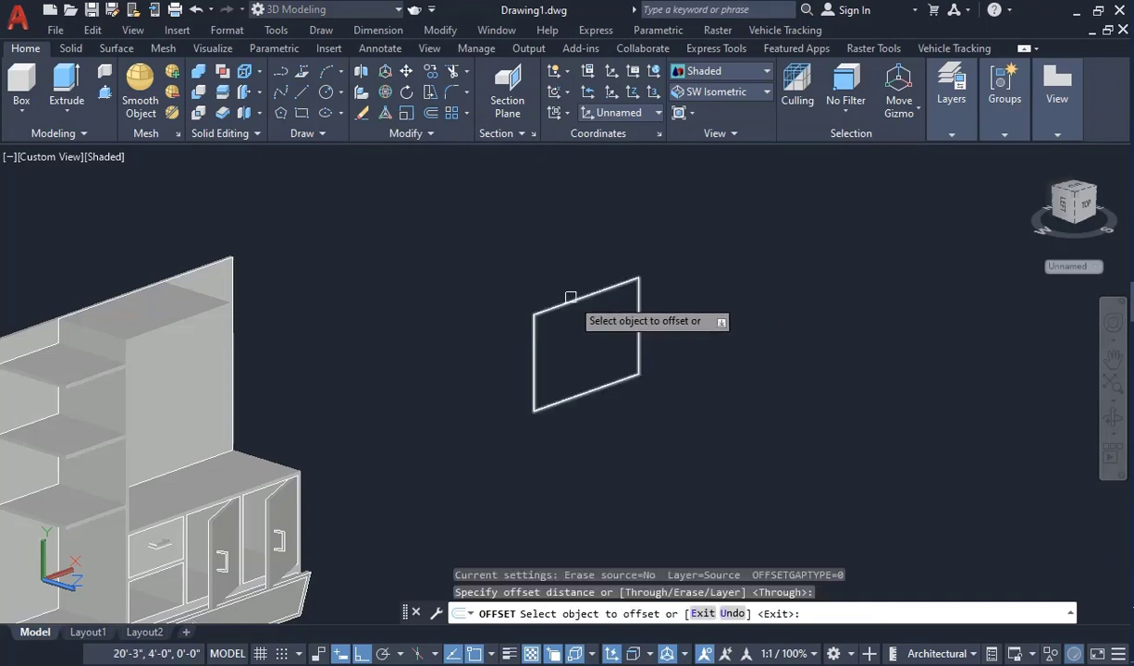
pyautogui.click(585, 339)
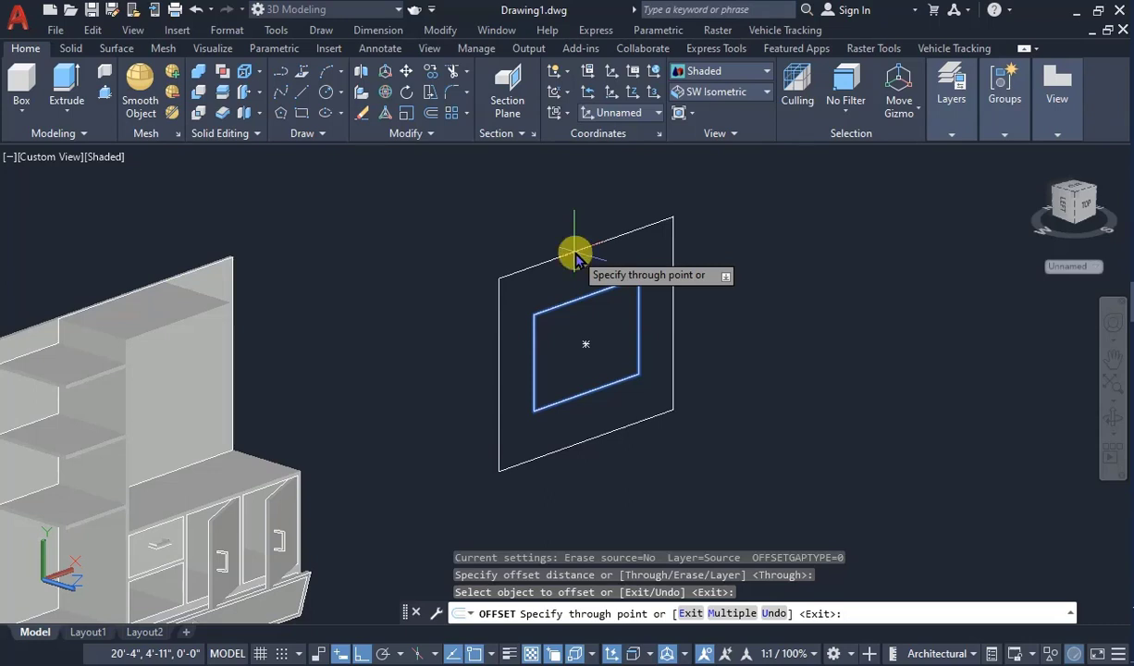
pyautogui.click(574, 254)
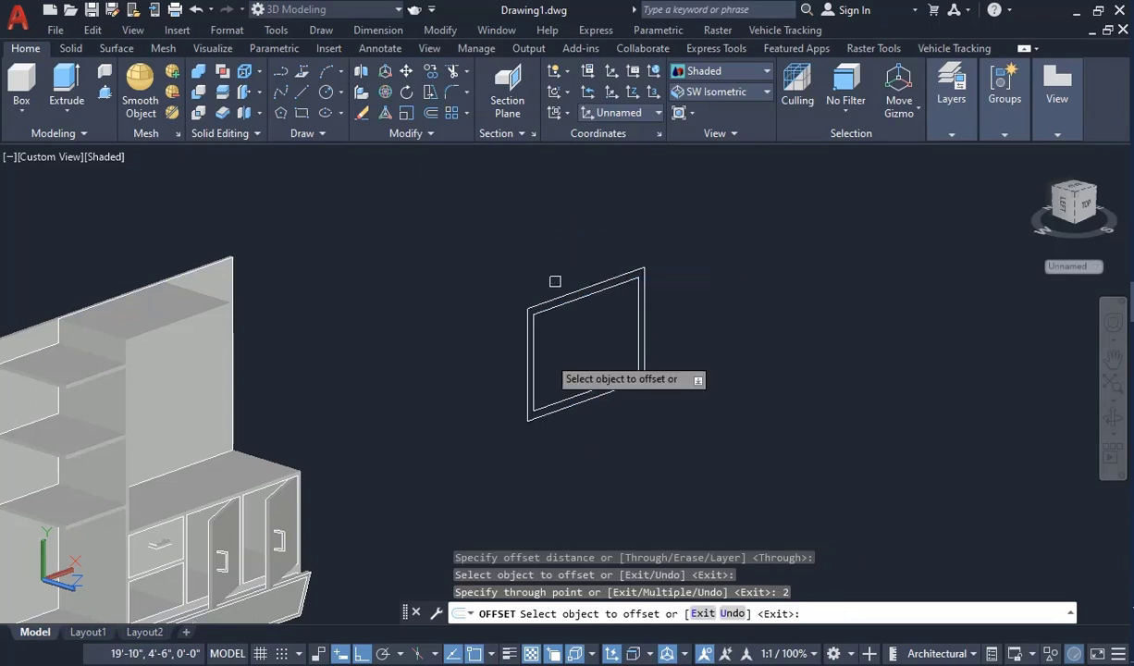
# Step: Presspull the frame area between the two upright rectangles to a thickness of 1"
pyautogui.scroll(2, 592, 385)
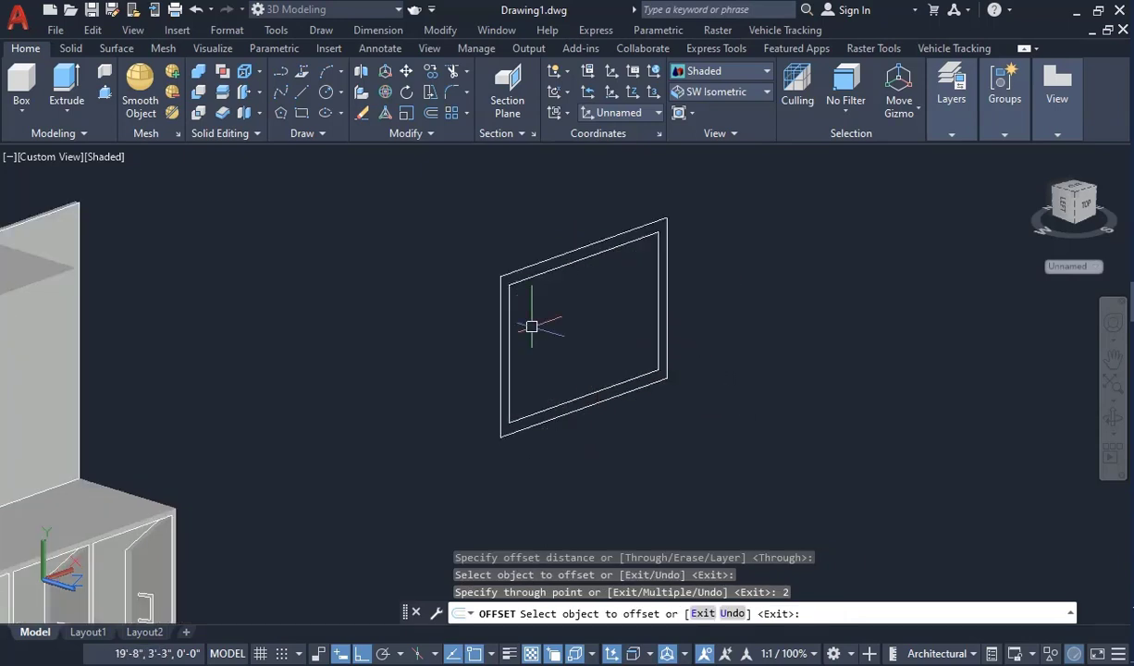
pyautogui.press('Escape')
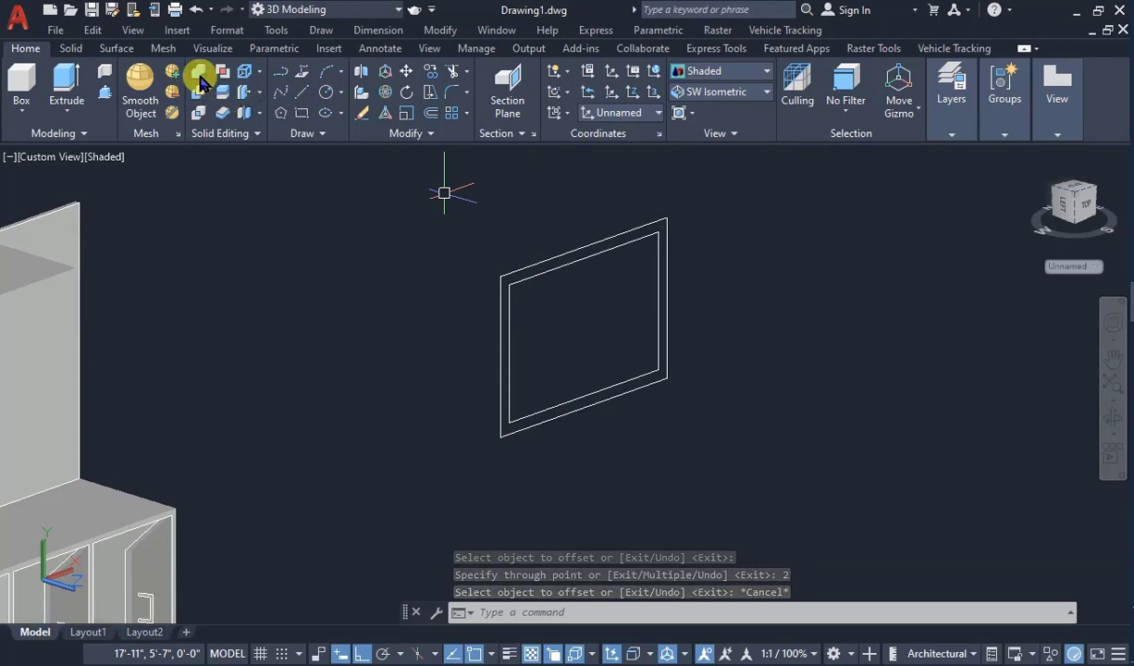
pyautogui.click(105, 91)
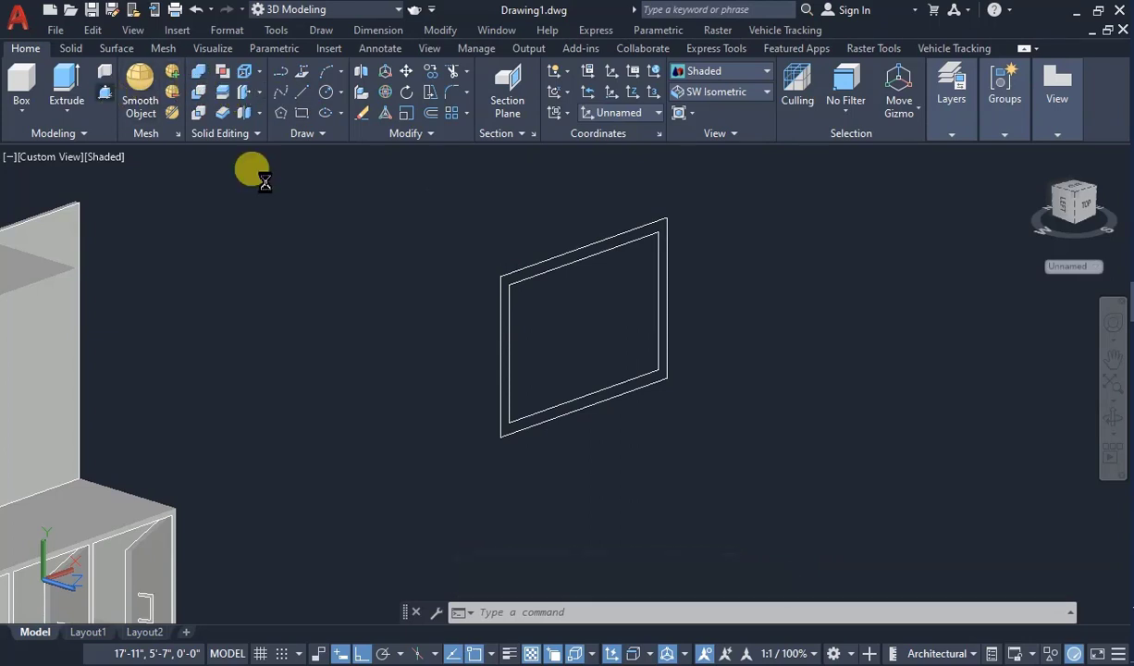
pyautogui.scroll(3, 488, 284)
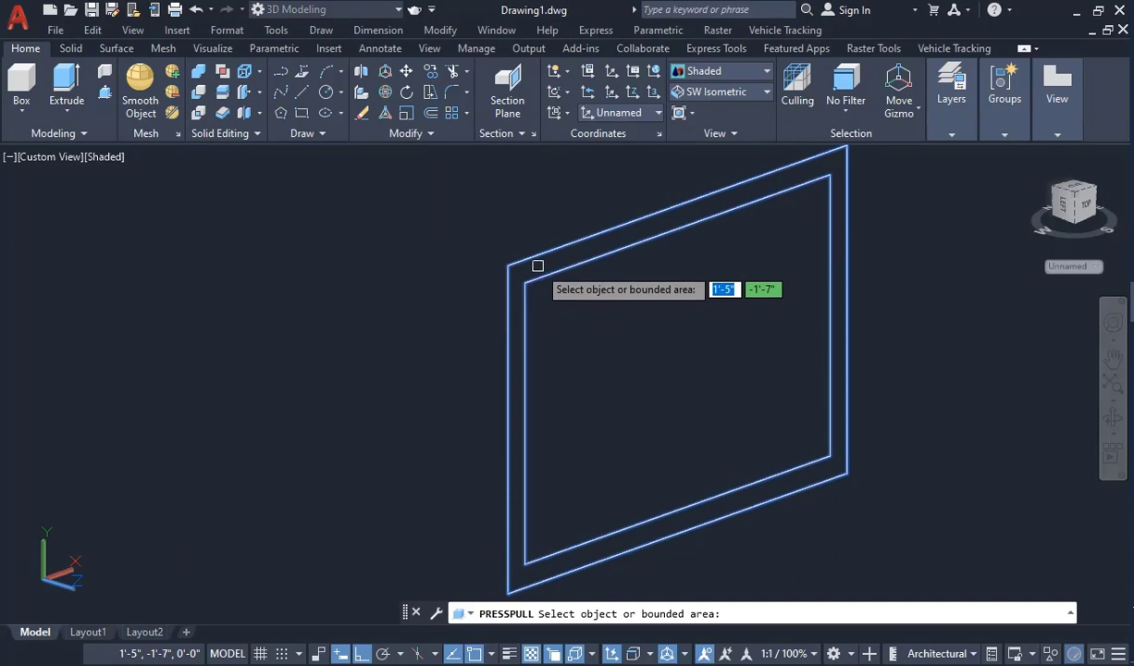
pyautogui.click(525, 279)
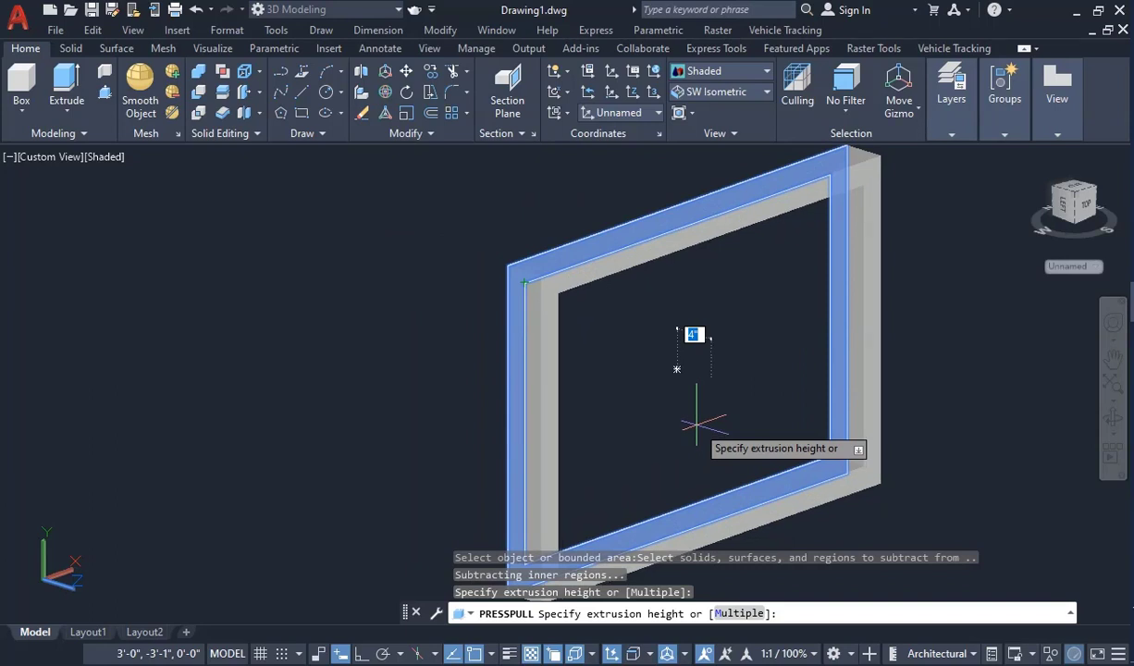
pyautogui.press('Return')
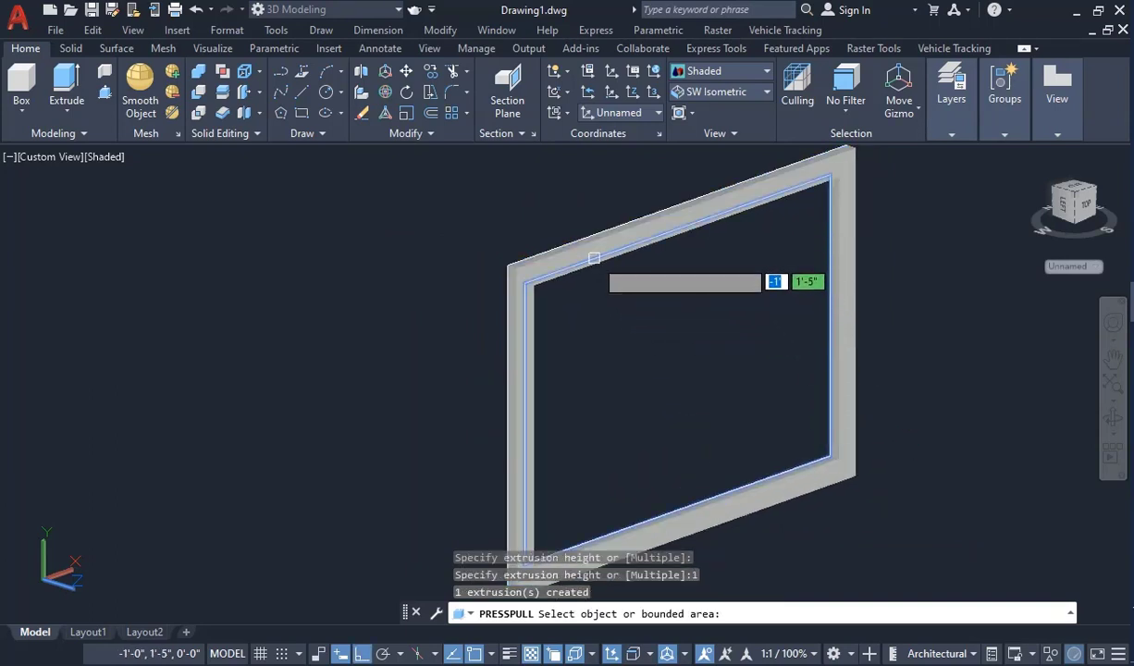
# Step: Presspull the rectangular area inside the frame by 1" to make the inner panel
pyautogui.scroll(-4, 551, 250)
pyautogui.scroll(6, 580, 351)
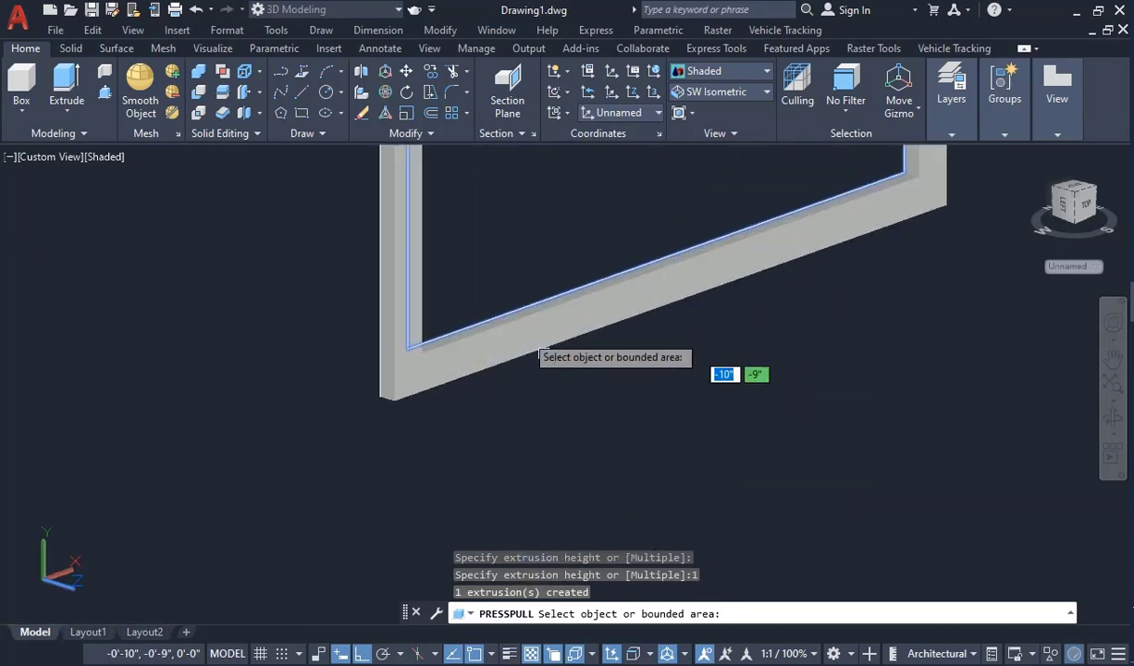
pyautogui.click(475, 300)
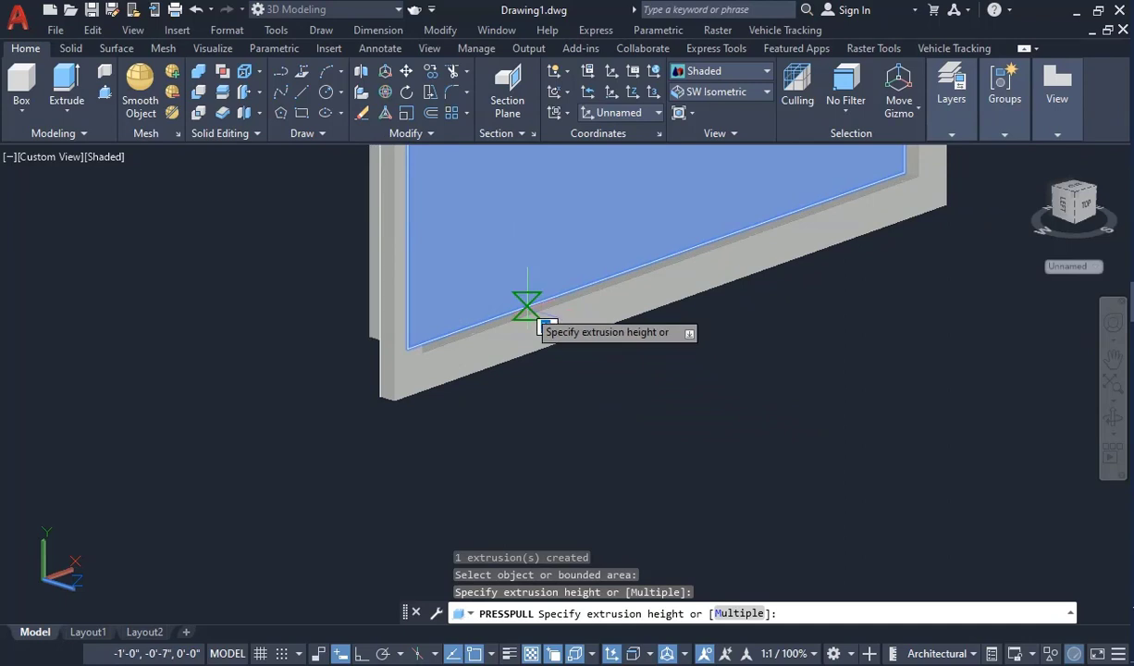
pyautogui.scroll(2, 558, 331)
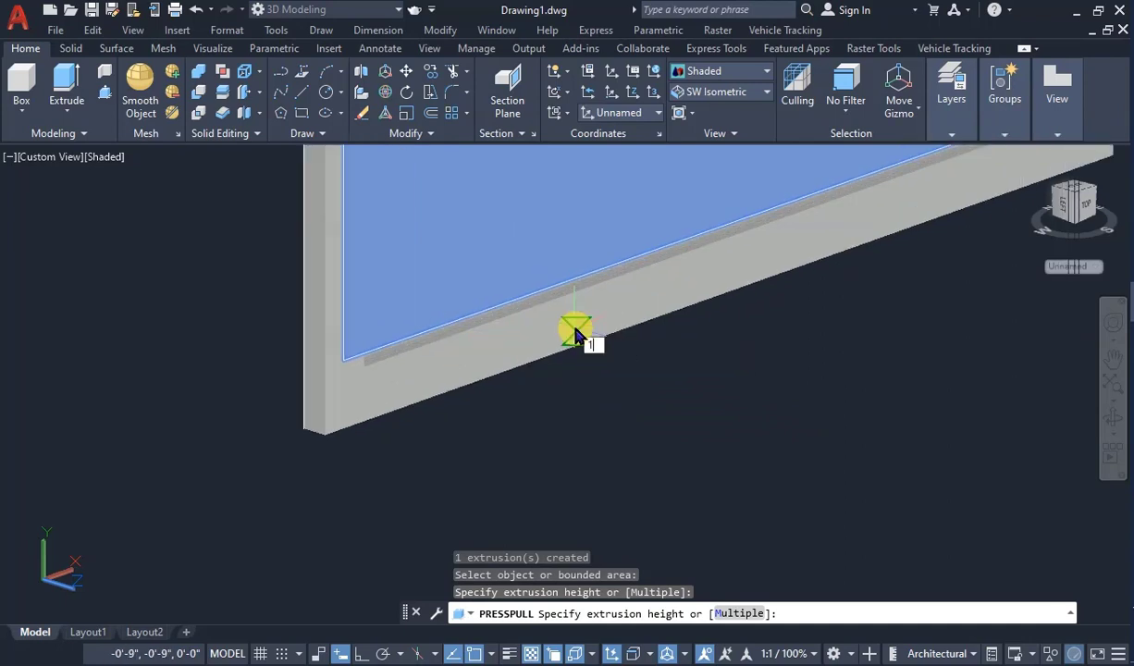
pyautogui.press('Return')
# Step: Presspull the frame area around the inner panel once more by 1"
pyautogui.scroll(-3, 583, 370)
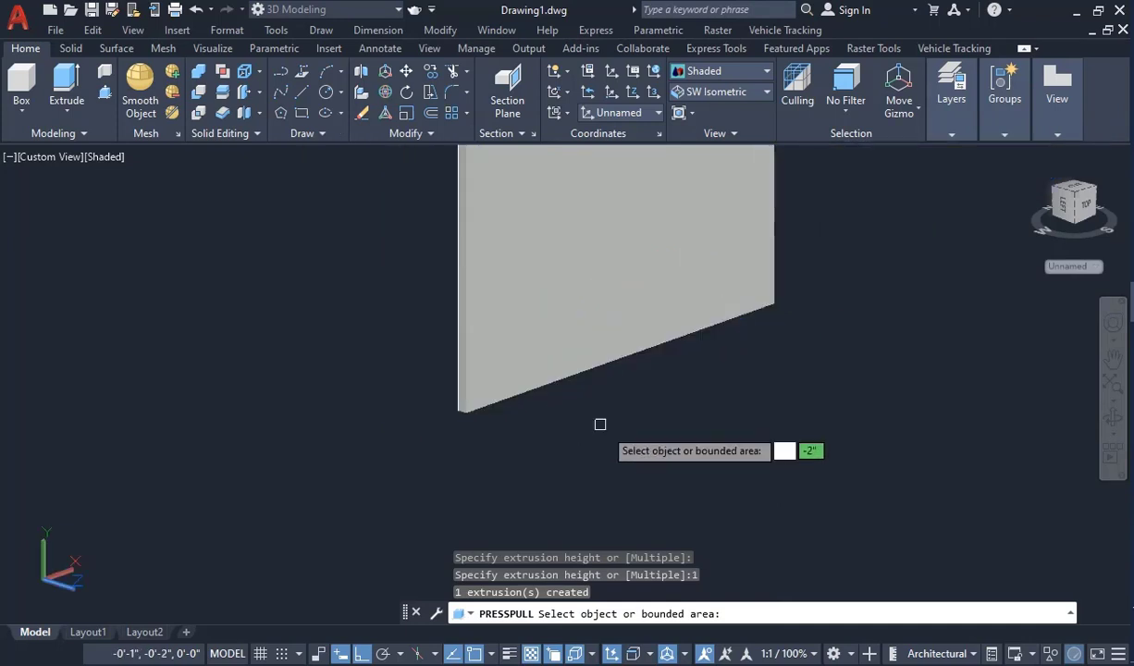
pyautogui.scroll(-2, 615, 453)
pyautogui.scroll(5, 569, 352)
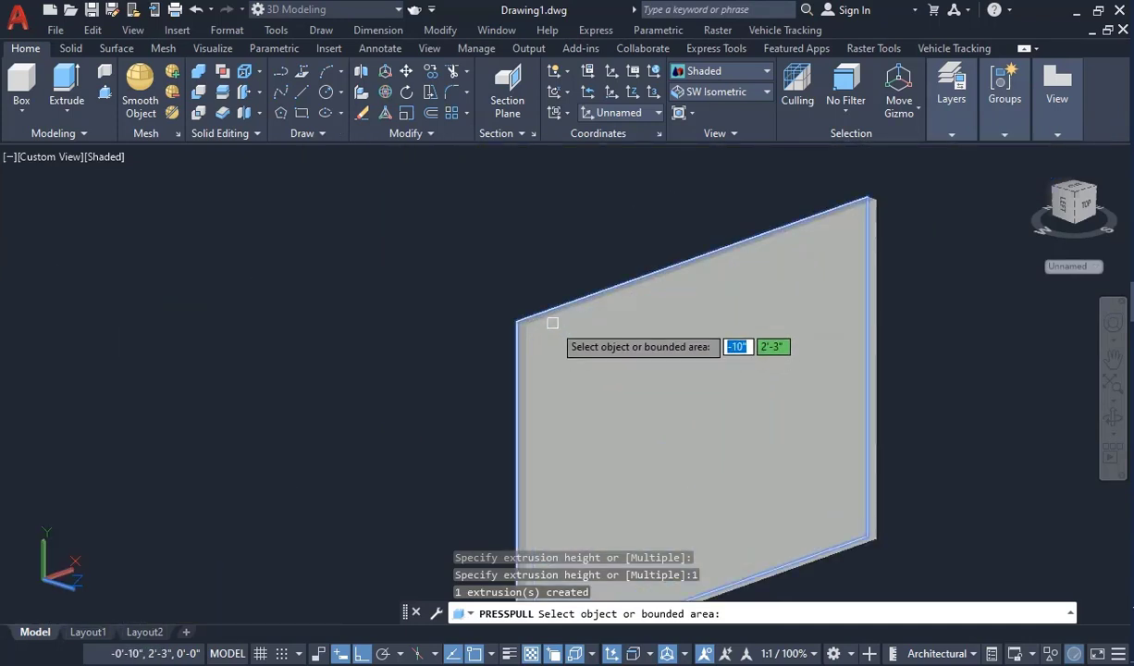
pyautogui.click(701, 432)
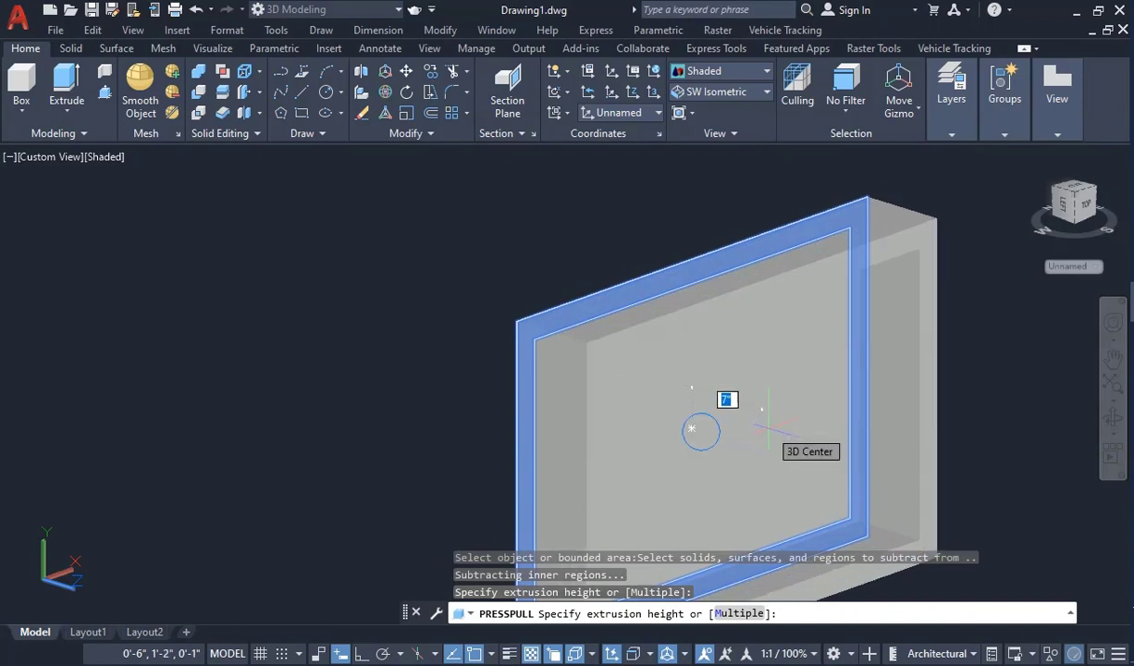
pyautogui.press('Return')
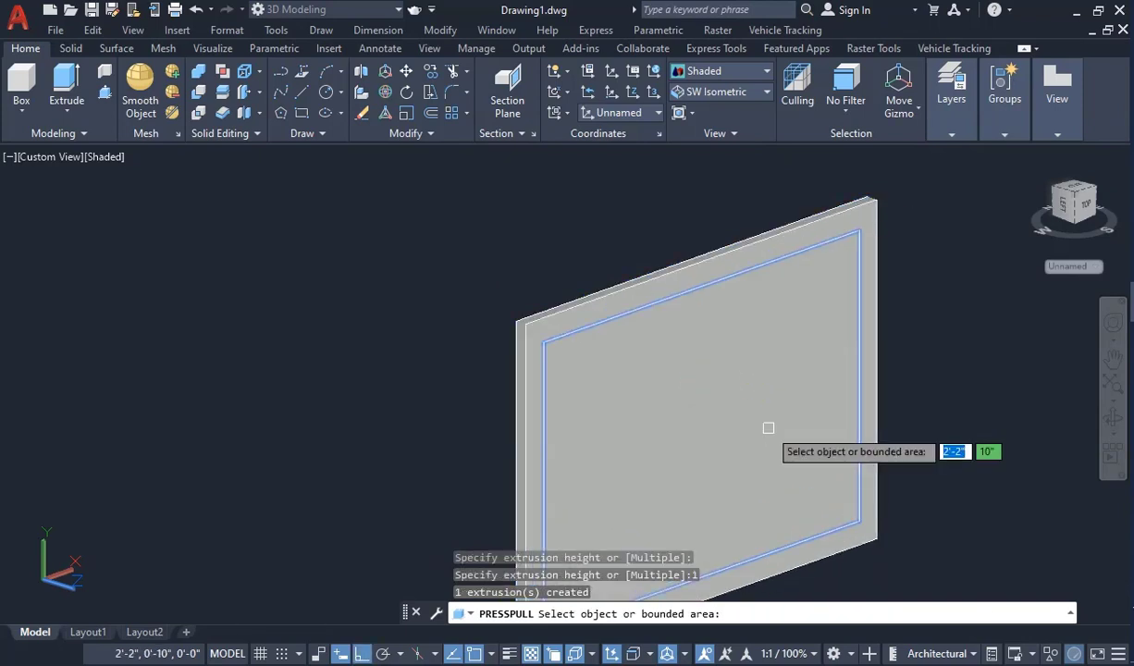
pyautogui.scroll(3, 853, 242)
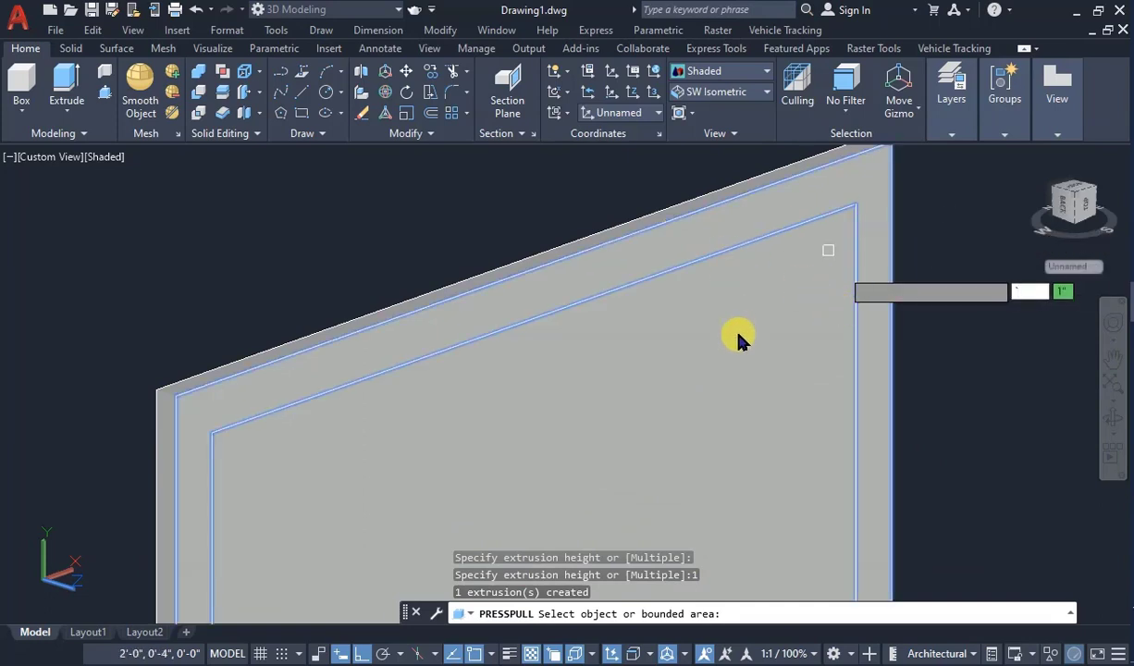
pyautogui.press('Escape')
# Step: Presspull the inner rectangular area of the framed panel by 0.5"
pyautogui.scroll(-5, 793, 352)
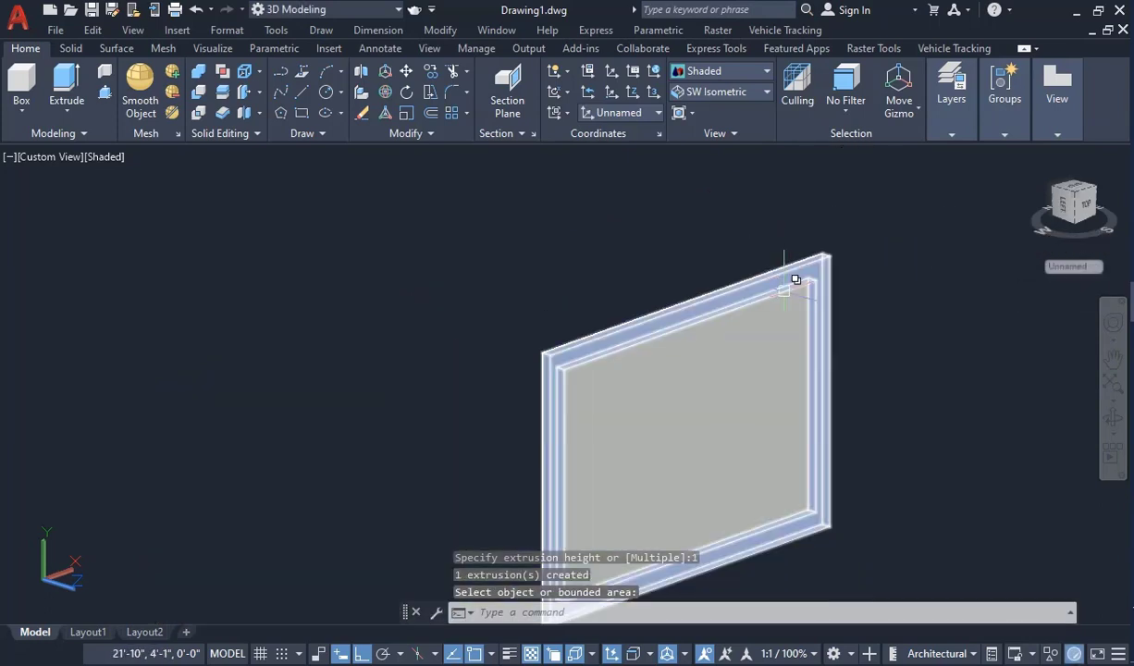
pyautogui.click(1113, 418)
pyautogui.moveTo(896, 528); pyautogui.dragTo(902, 530)
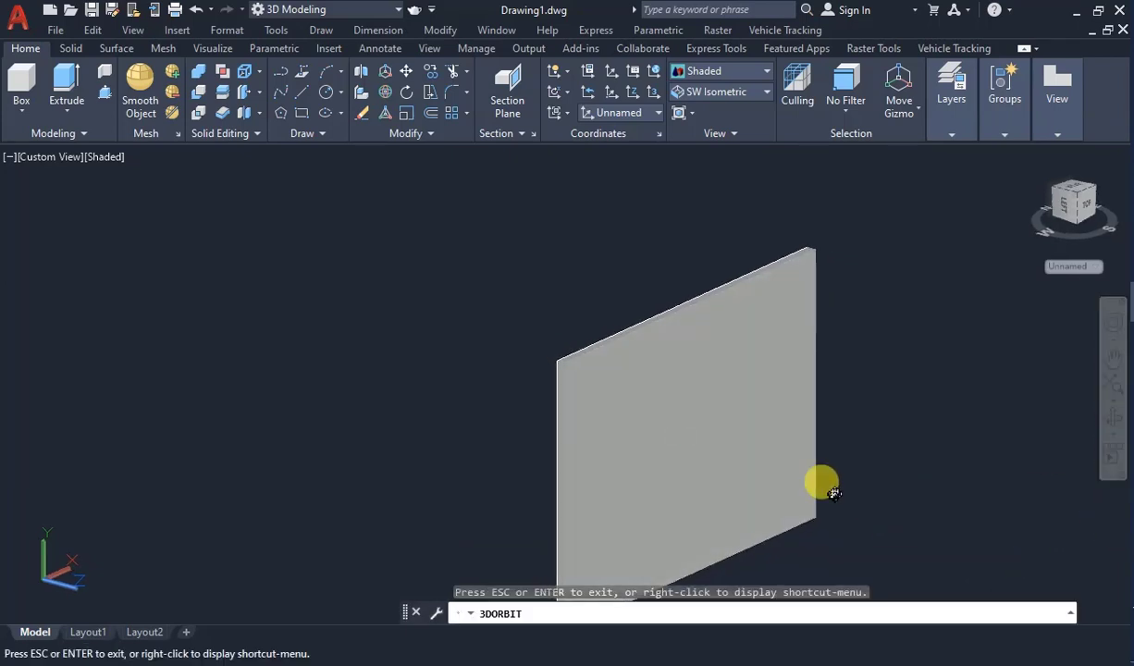
pyautogui.moveTo(834, 493); pyautogui.dragTo(659, 495)
pyautogui.press('Escape')
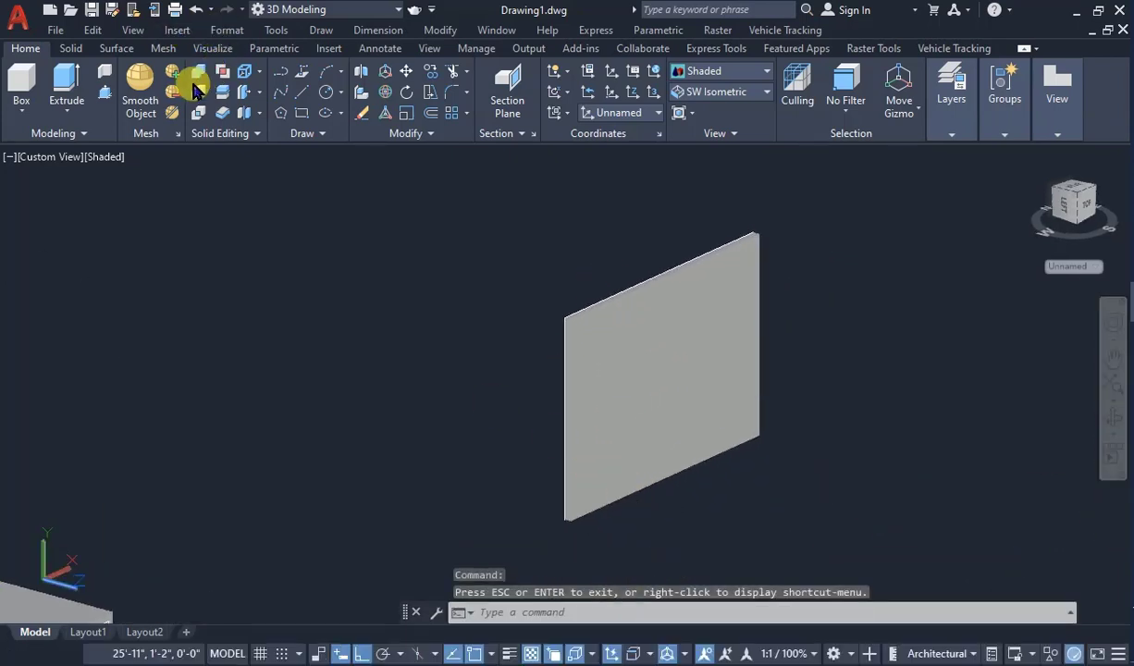
pyautogui.click(107, 97)
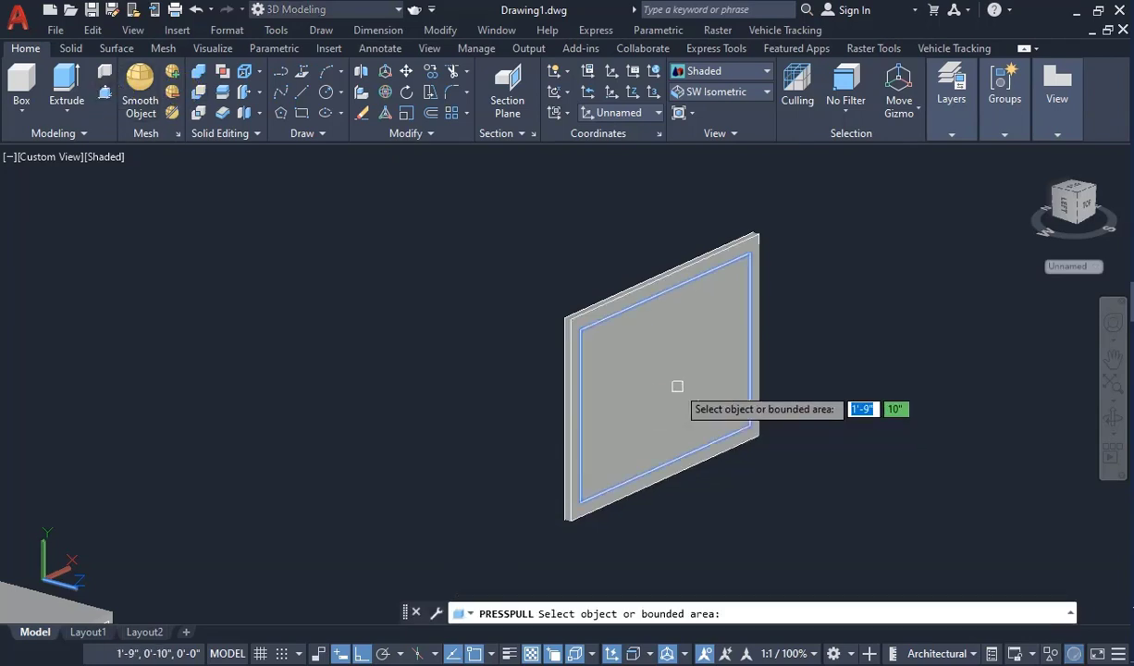
pyautogui.click(678, 385)
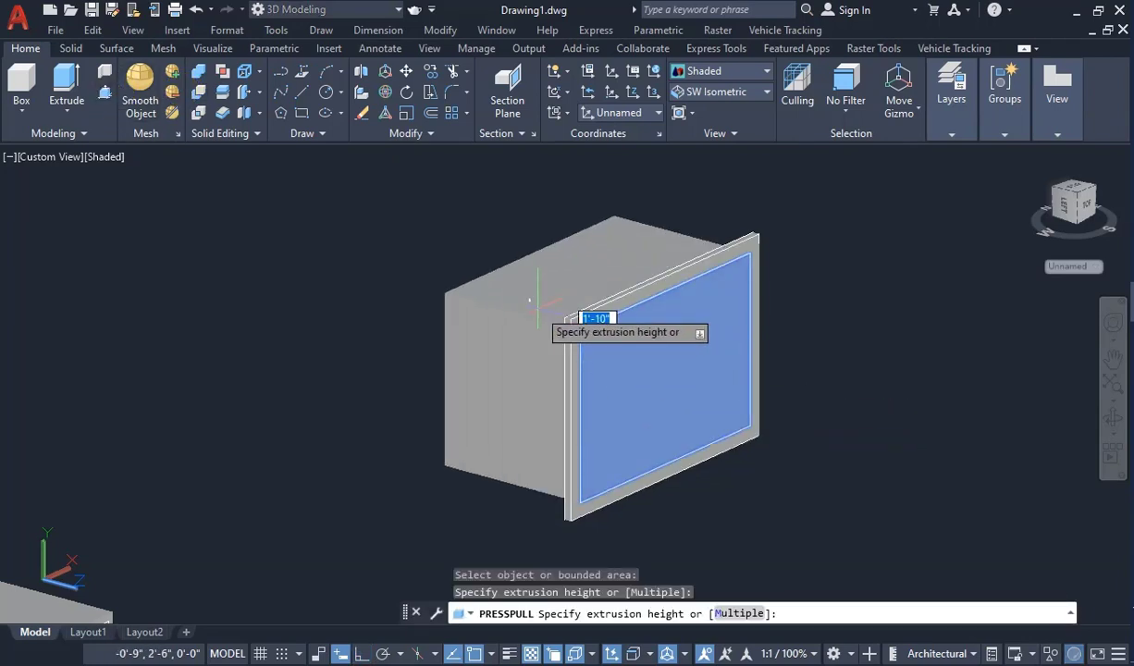
pyautogui.press('Return')
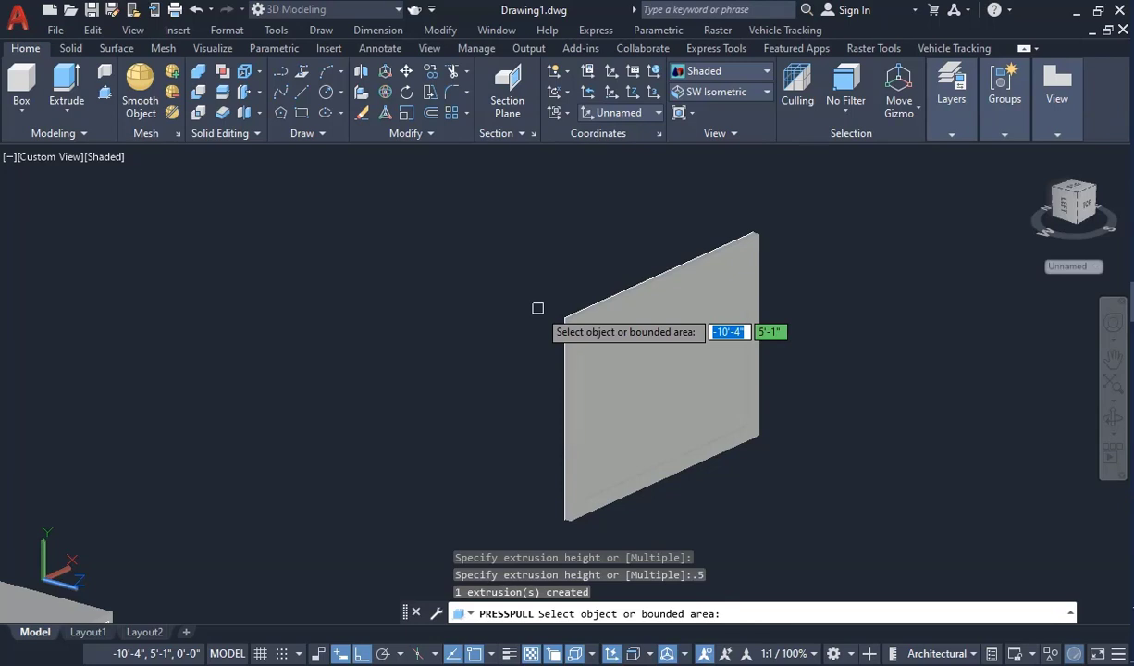
pyautogui.press('Return')
# Step: Change the colour of the outer frame solid to Color 251 with Quick Properties
pyautogui.scroll(2, 893, 424)
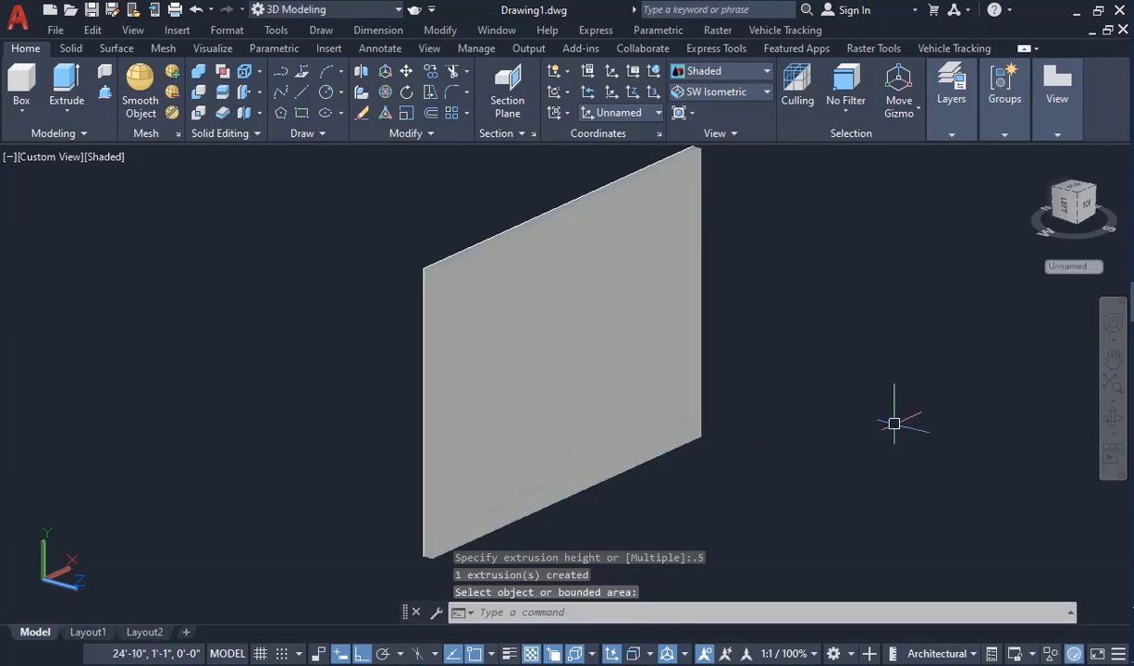
pyautogui.click(710, 353)
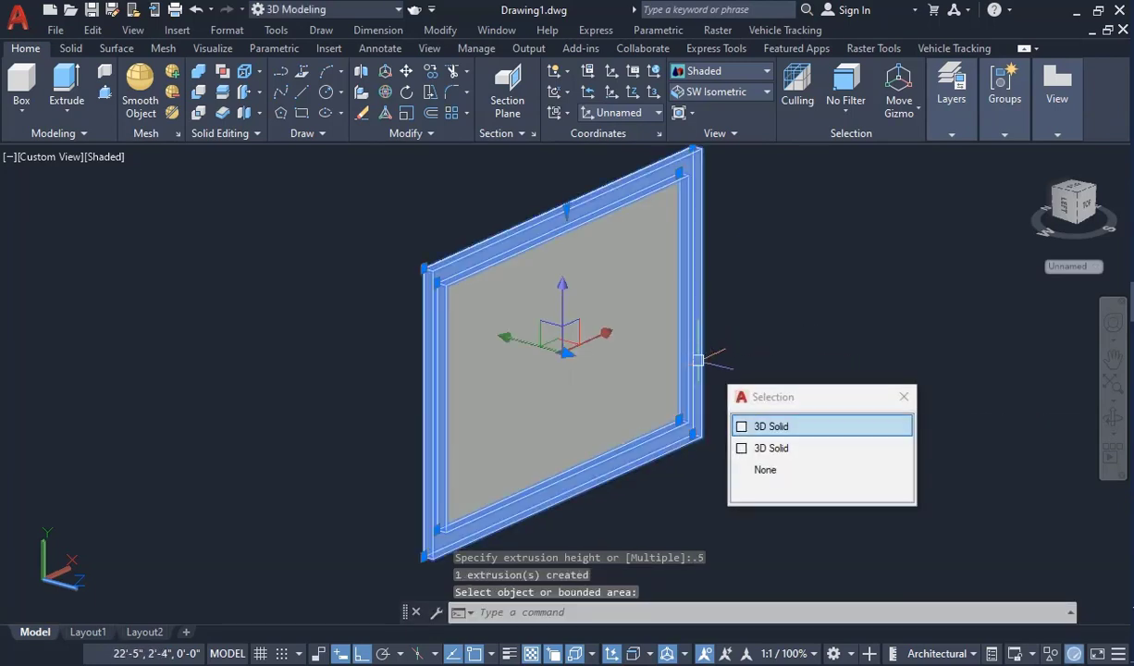
pyautogui.rightClick(703, 355)
pyautogui.click(767, 652)
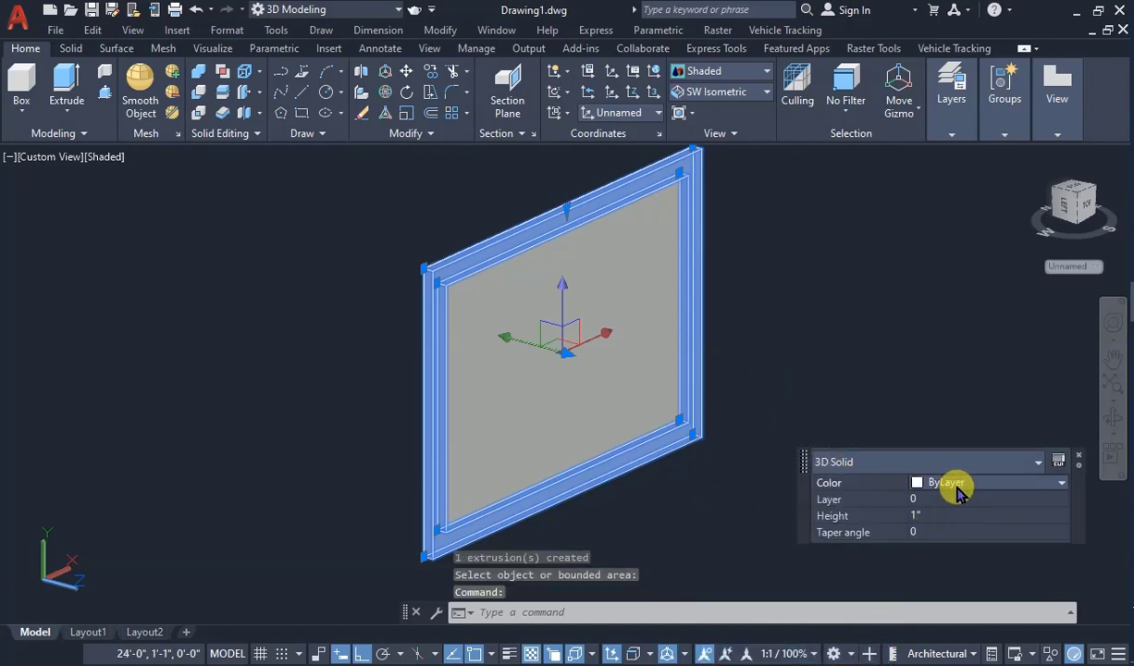
pyautogui.click(972, 482)
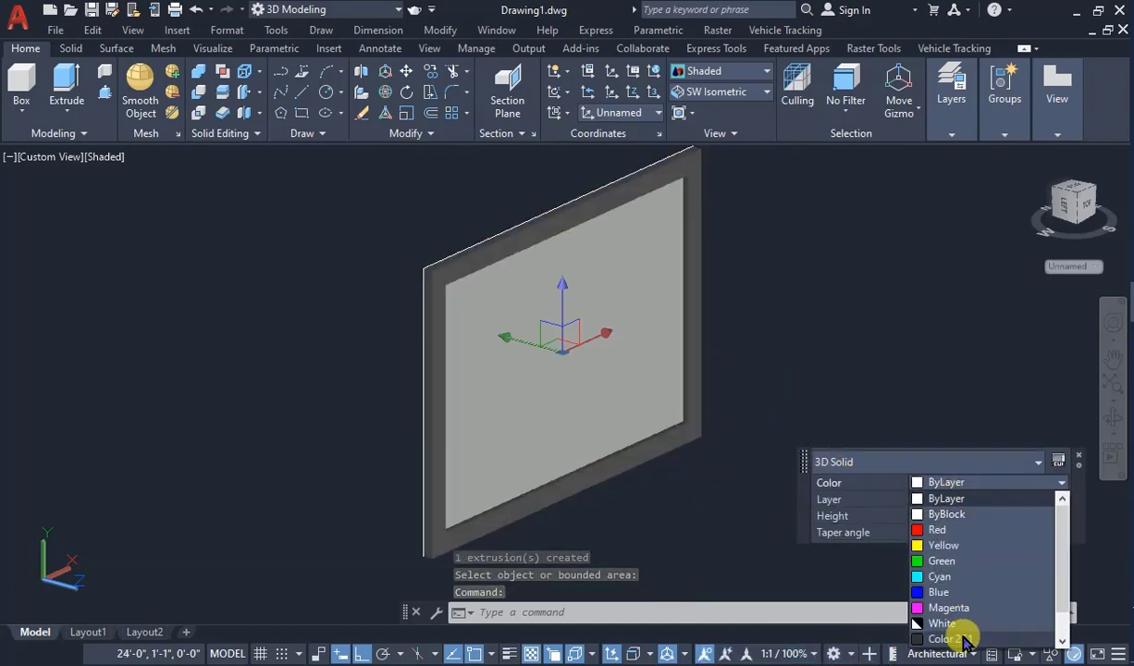
pyautogui.click(1004, 635)
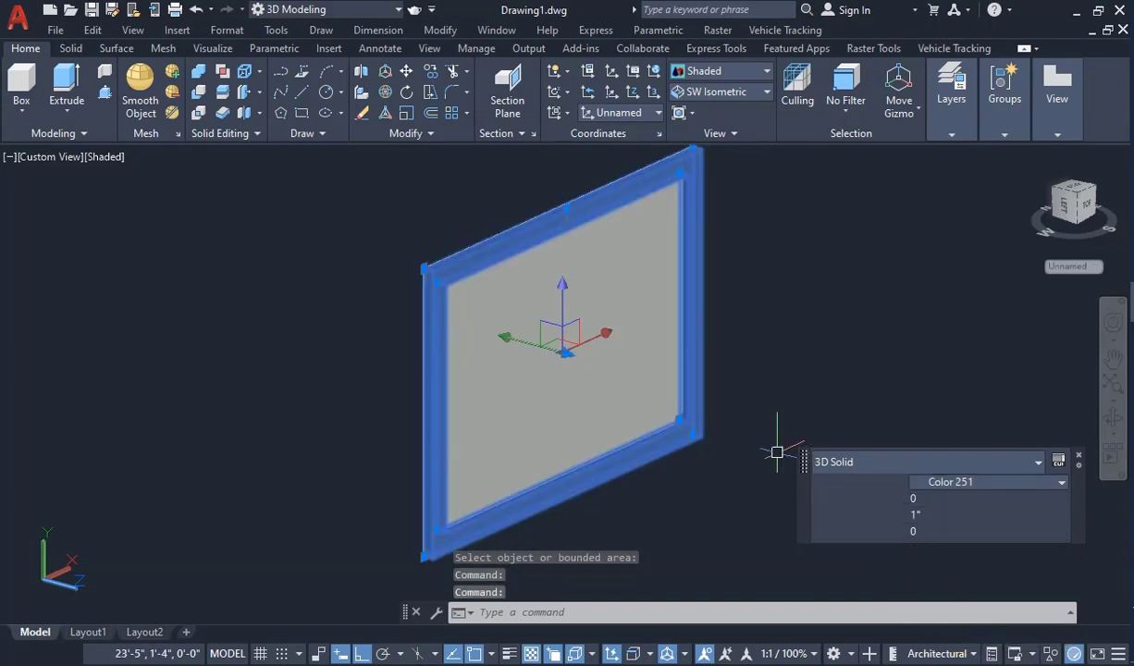
pyautogui.press('Escape')
# Step: Change the colour of the inner panel solid to Color 250 with Quick Properties
pyautogui.click(639, 362)
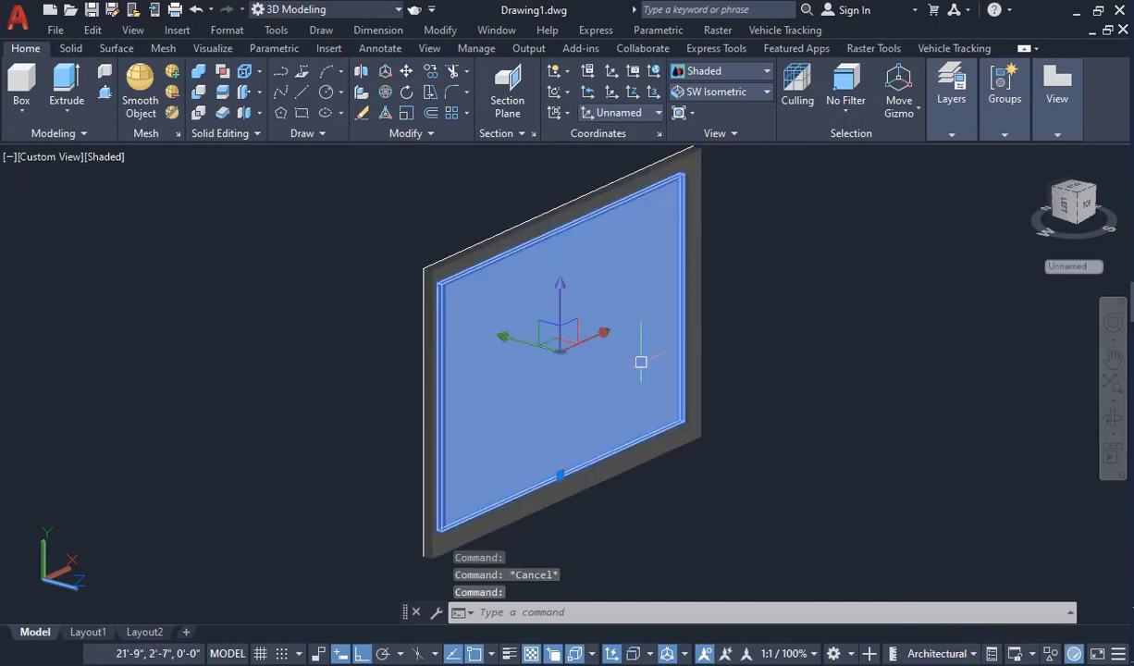
pyautogui.rightClick(640, 362)
pyautogui.click(689, 648)
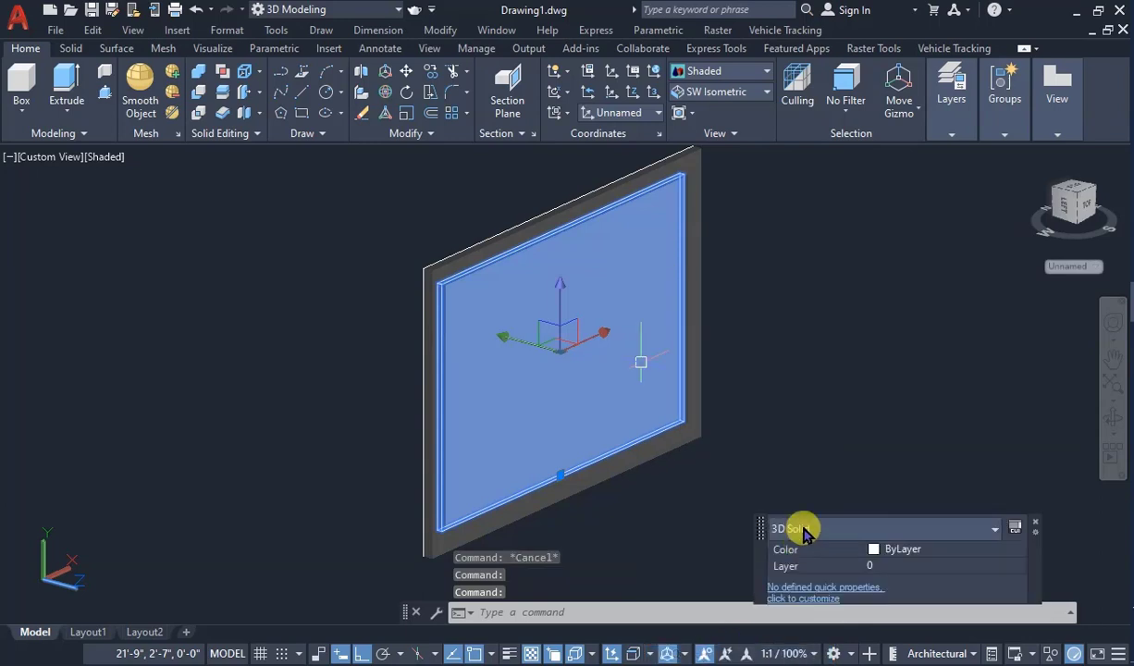
pyautogui.click(913, 553)
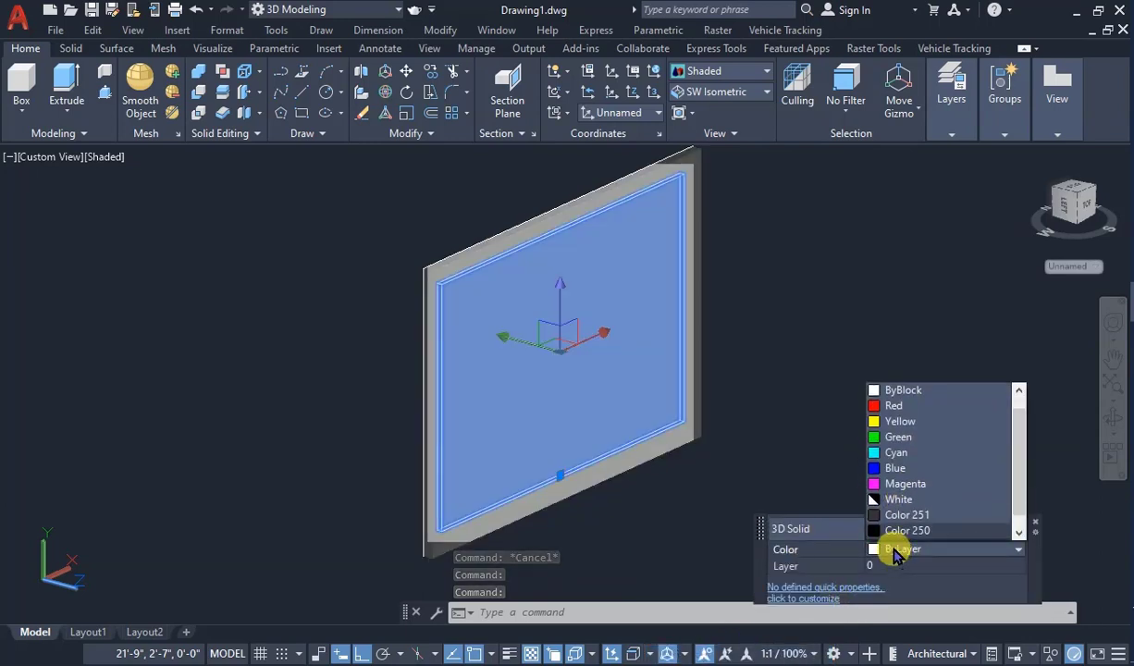
pyautogui.scroll(-1, 895, 546)
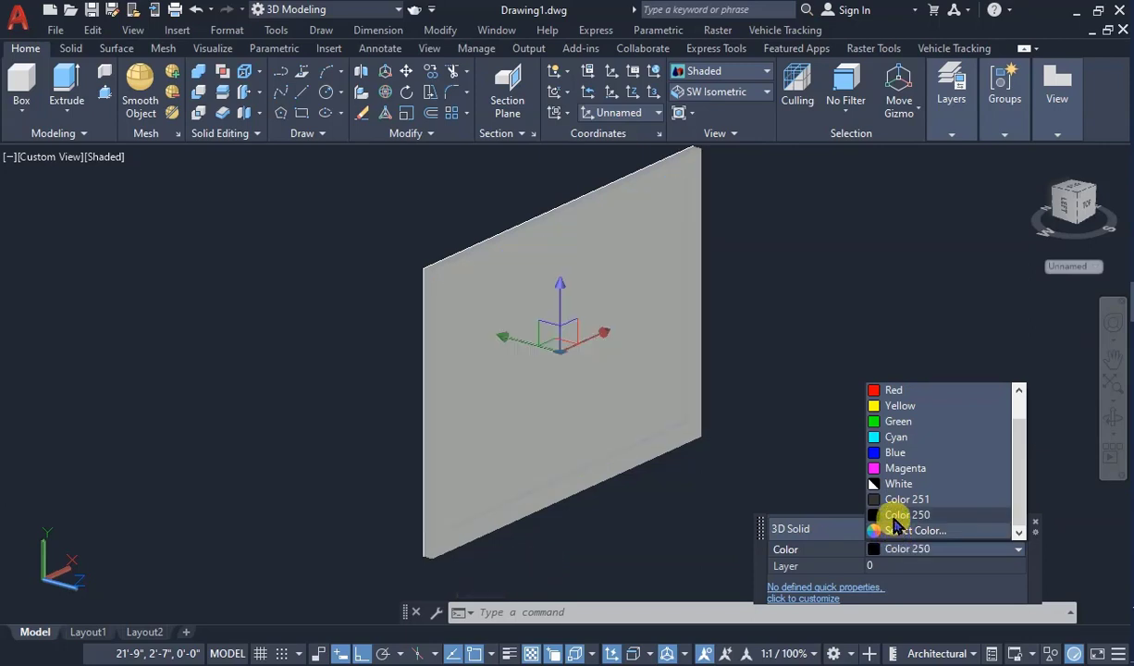
pyautogui.click(892, 515)
pyautogui.press('Escape')
# Step: Draw a guide line from the centre of the large back panel's open front face to the midpoint of its outer vertical edge
pyautogui.scroll(-3, 841, 399)
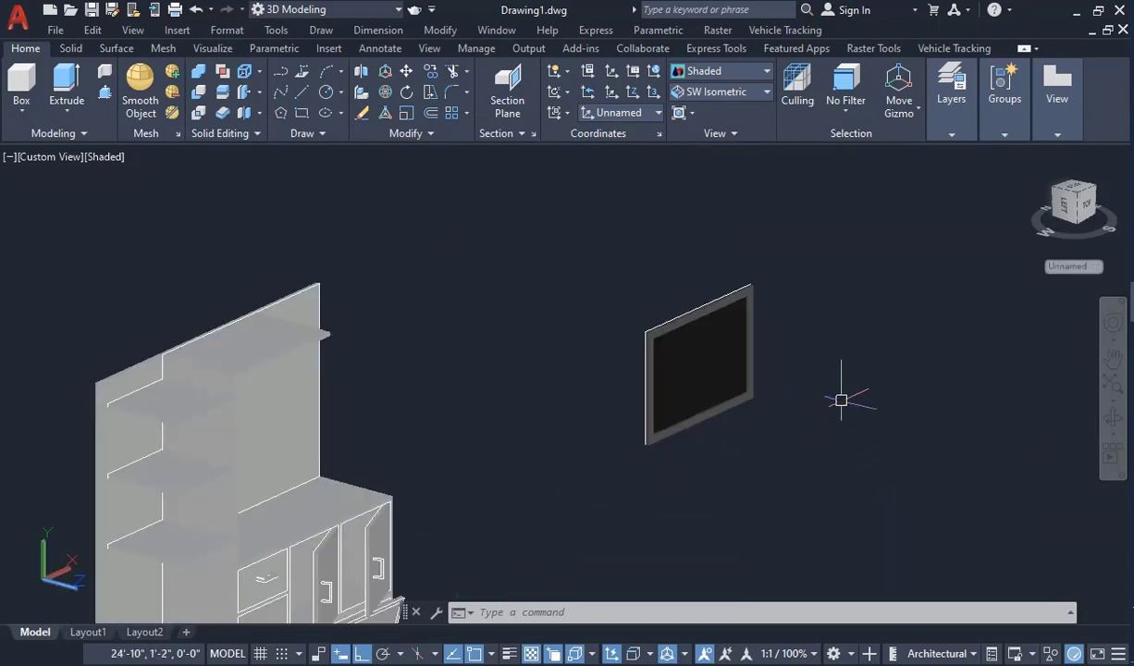
pyautogui.click(1114, 418)
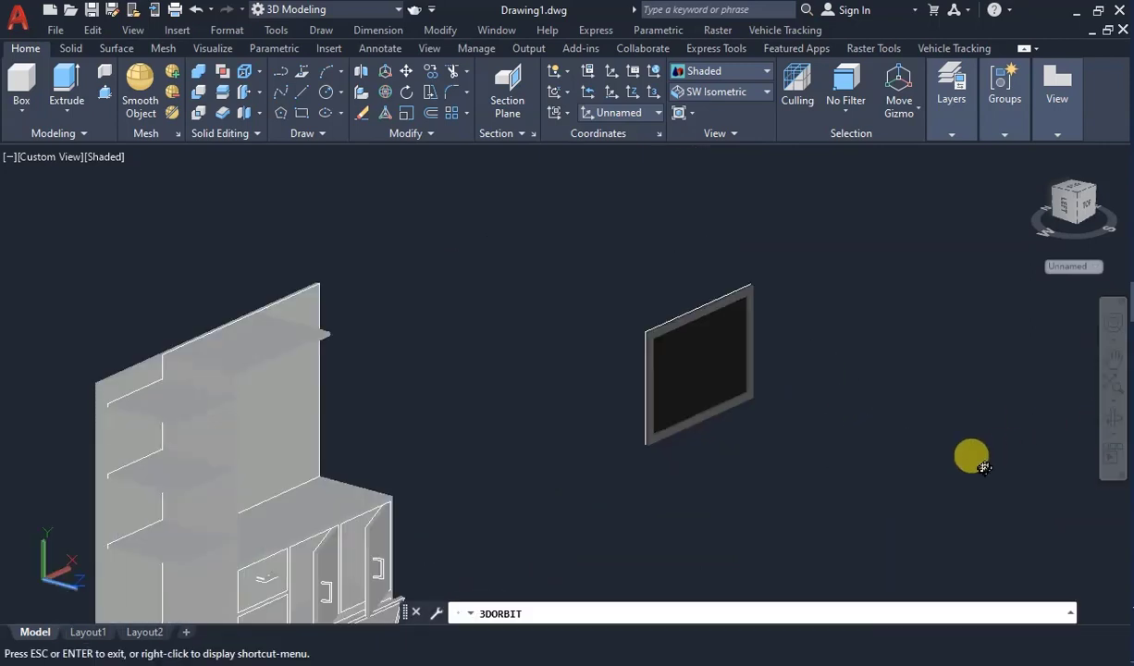
pyautogui.moveTo(982, 466); pyautogui.dragTo(458, 499)
pyautogui.press('Escape')
pyautogui.scroll(5, 345, 488)
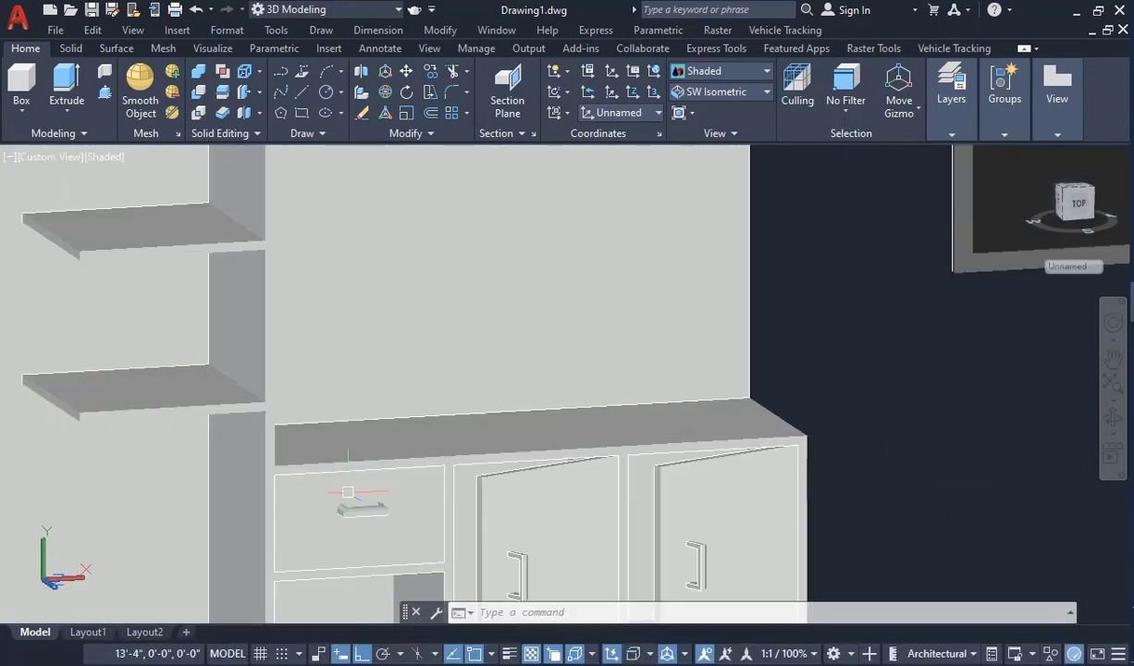
pyautogui.scroll(-4, 393, 481)
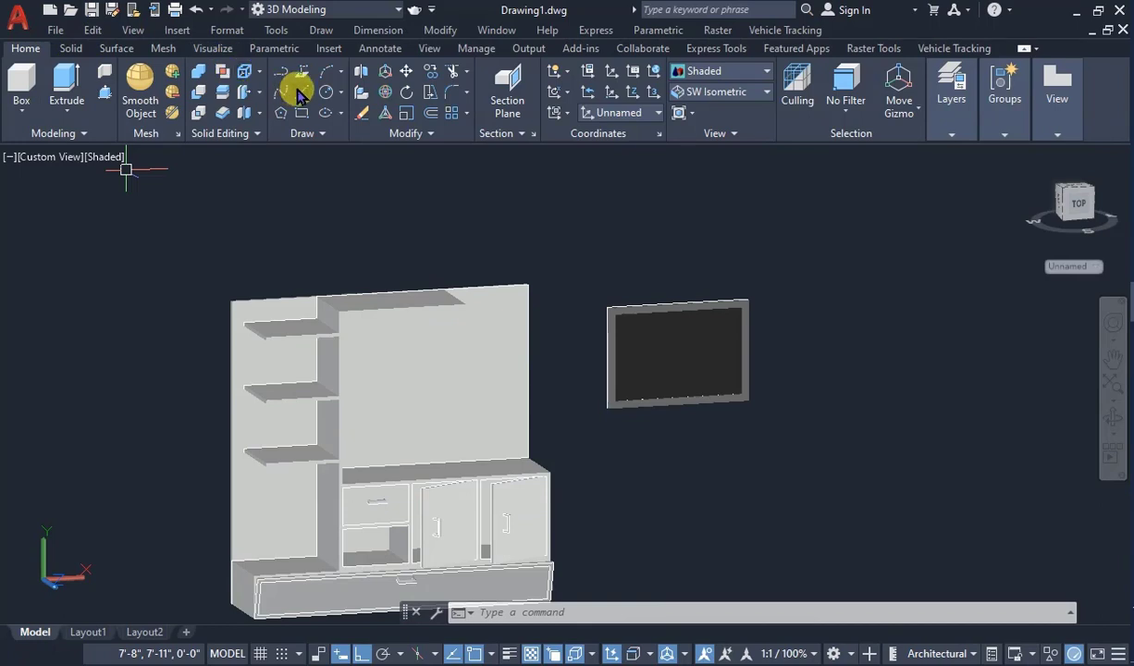
pyautogui.click(282, 72)
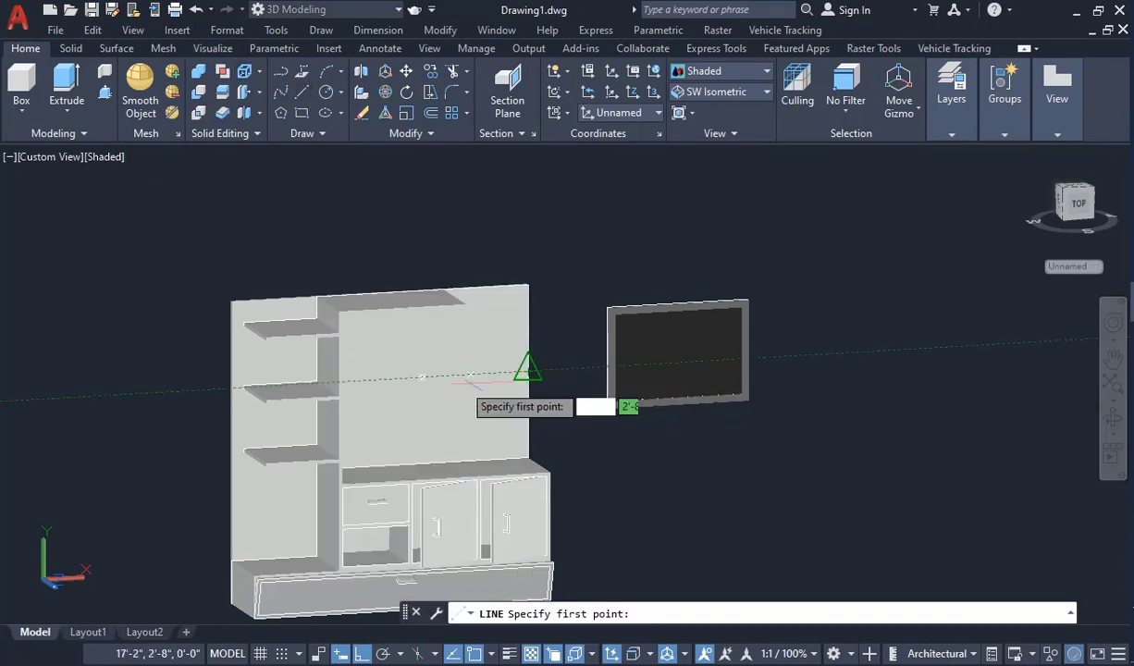
pyautogui.click(422, 376)
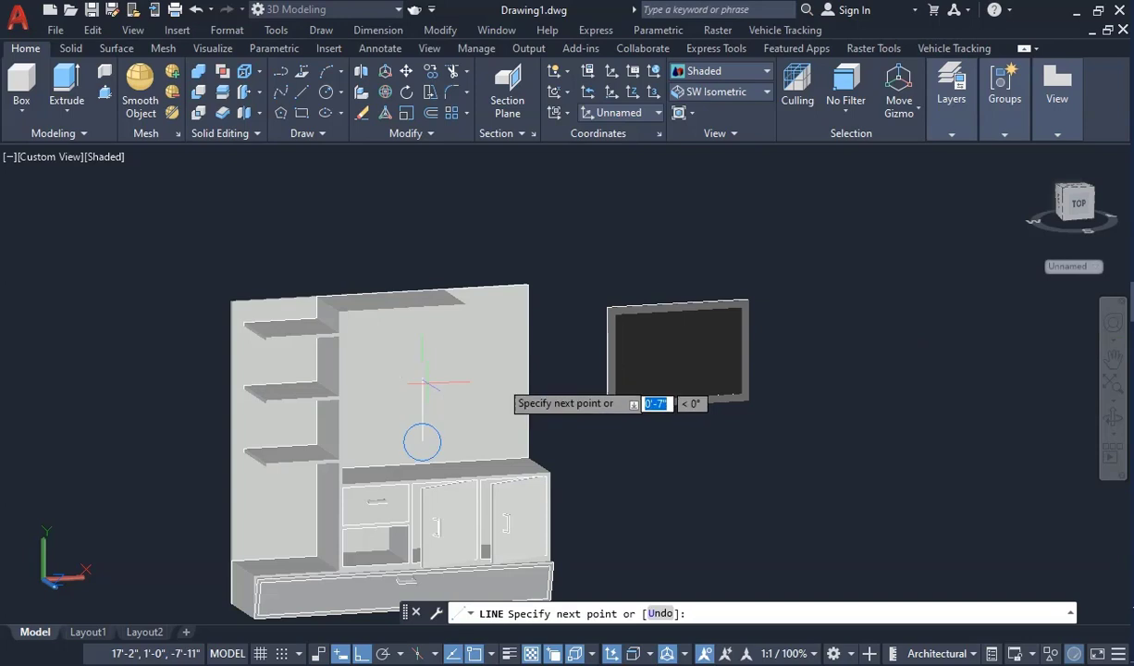
pyautogui.click(528, 371)
pyautogui.press('Escape')
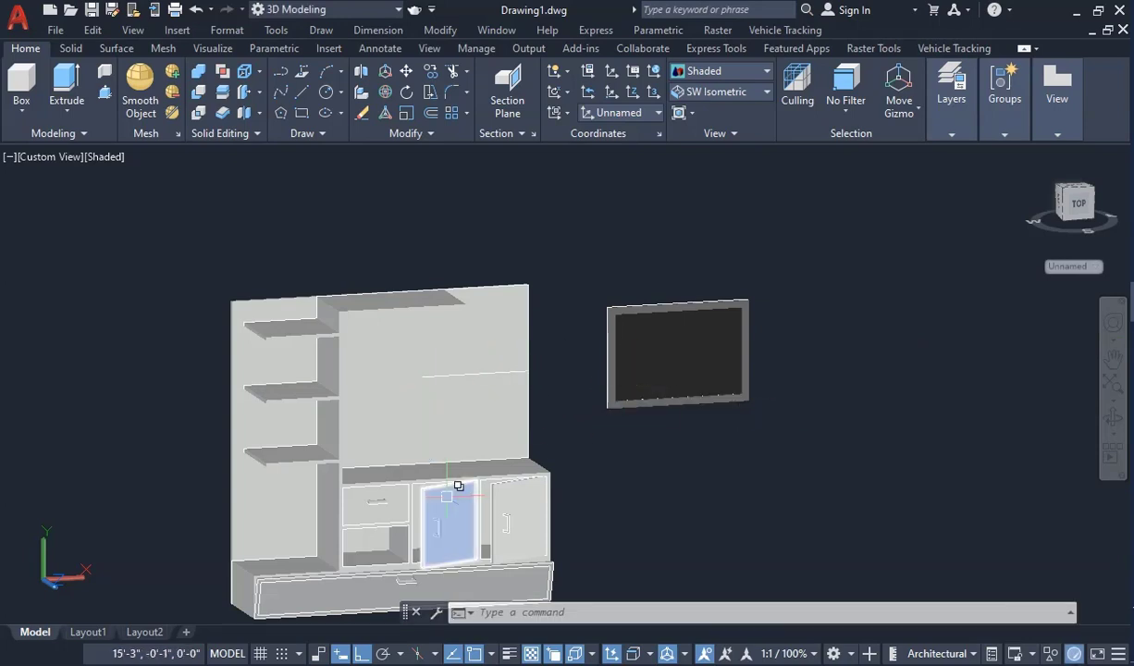
# Step: Move the dark framed panel from the centre of its rear face to the inner endpoint of the guide line on the back panel
pyautogui.click(1114, 416)
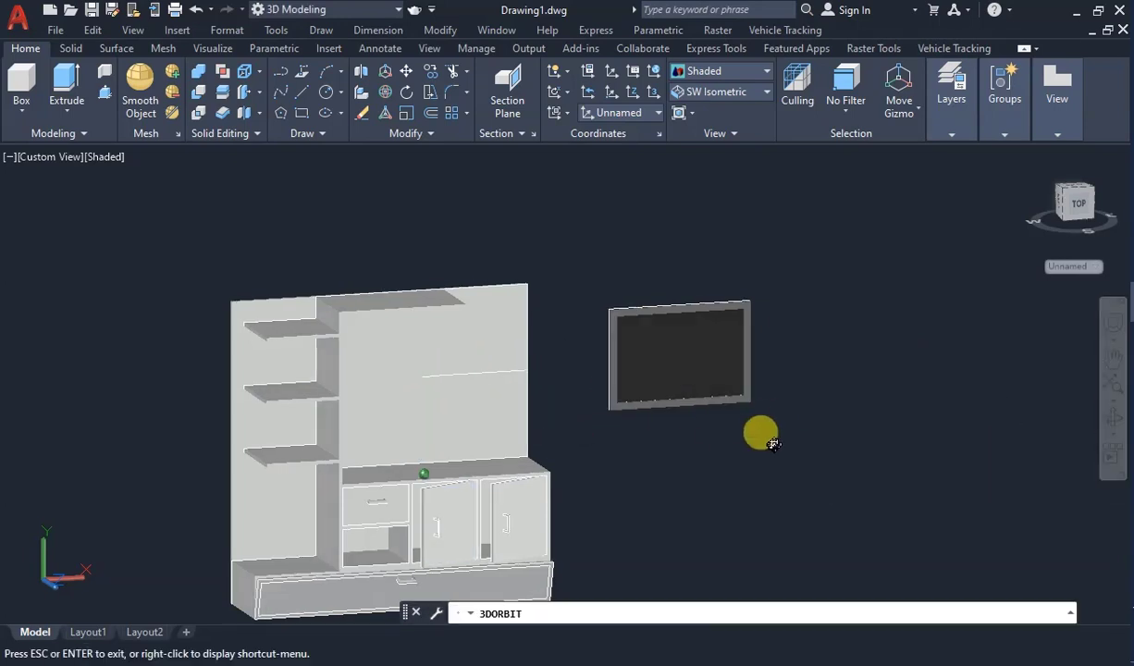
pyautogui.moveTo(774, 443)
pyautogui.mouseDown()
pyautogui.moveTo(897, 477)
pyautogui.moveTo(962, 476)
pyautogui.moveTo(903, 465)
pyautogui.moveTo(750, 392)
pyautogui.moveTo(688, 255)
pyautogui.moveTo(569, 202)
pyautogui.mouseUp()
pyautogui.press('Escape')
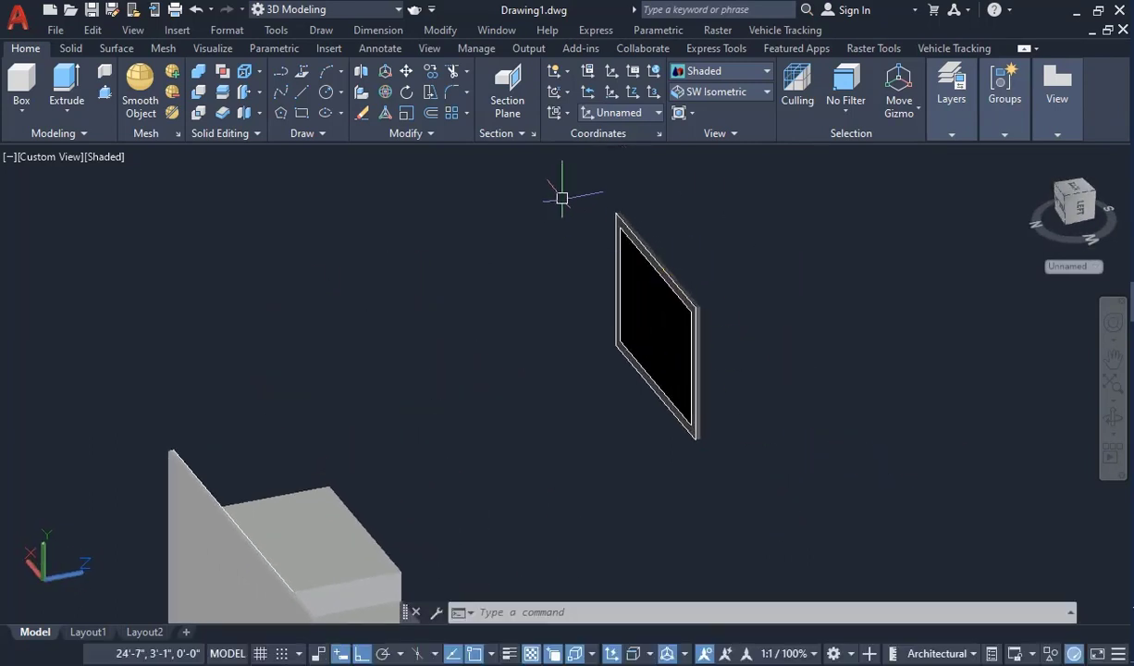
pyautogui.click(581, 202)
pyautogui.click(815, 526)
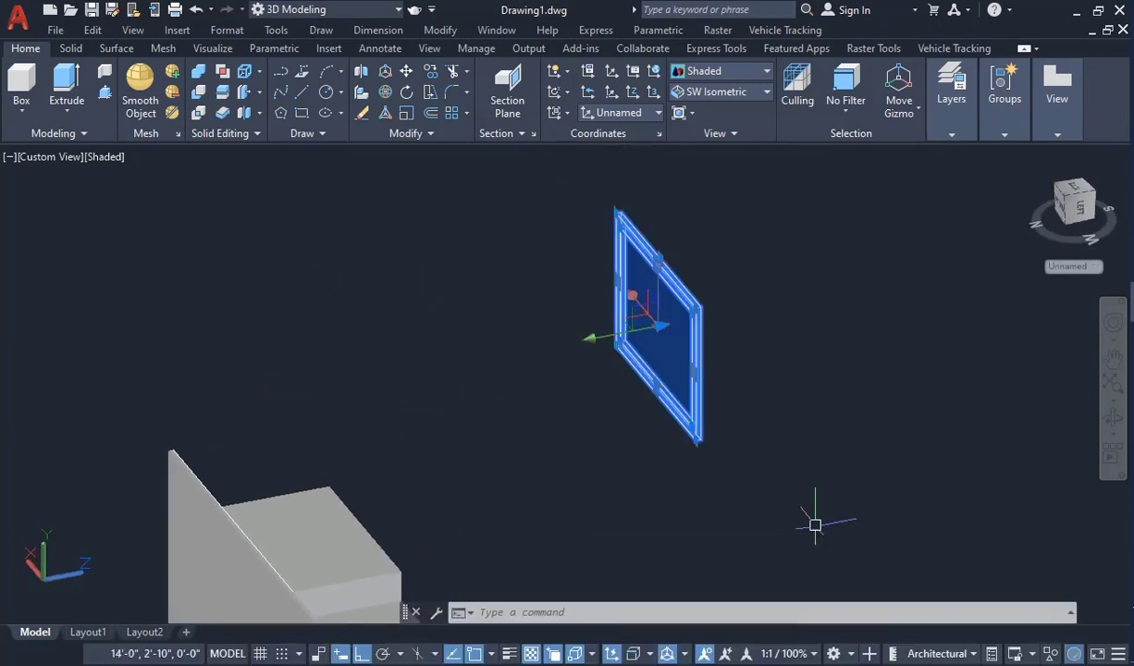
pyautogui.click(409, 77)
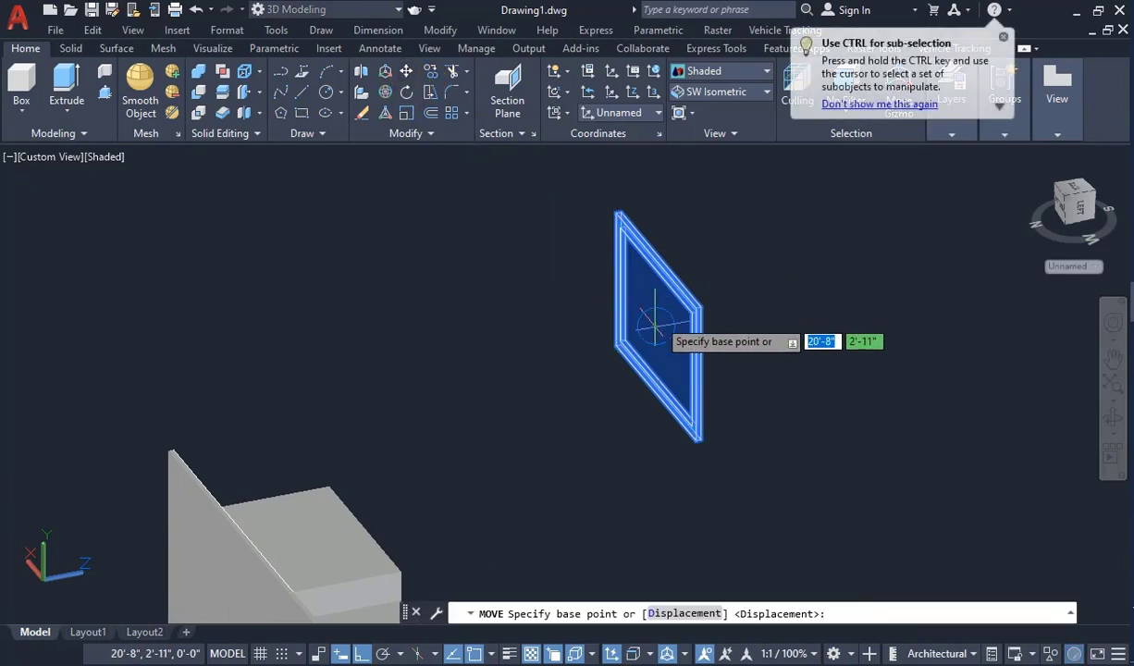
pyautogui.click(654, 323)
pyautogui.scroll(-4, 575, 410)
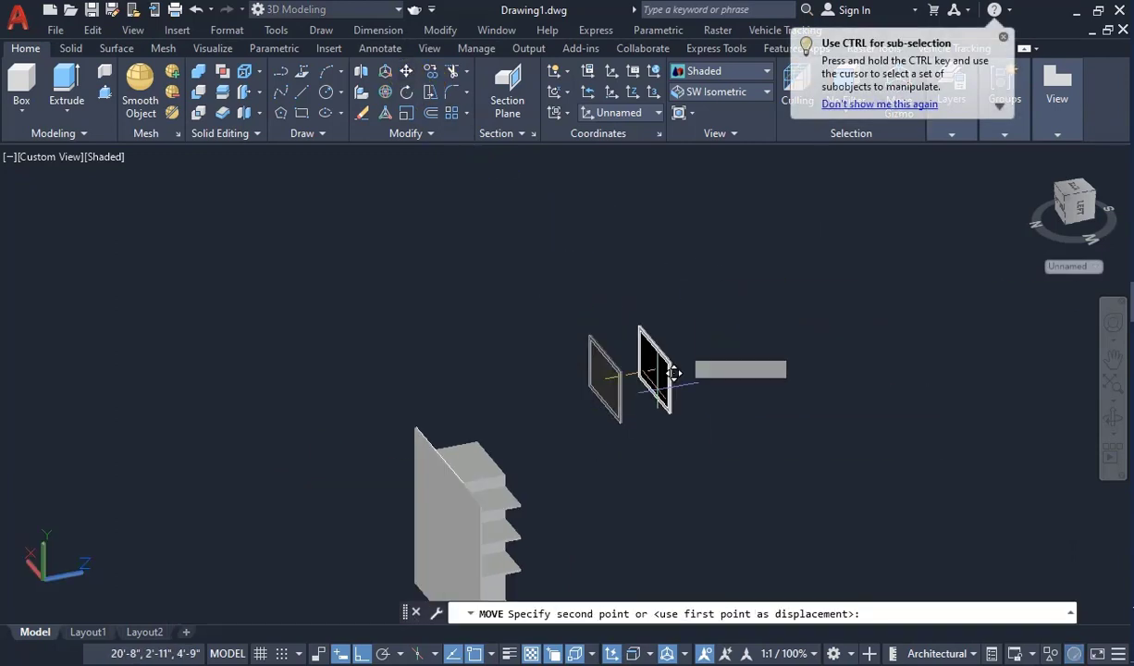
pyautogui.click(1115, 421)
pyautogui.moveTo(907, 467); pyautogui.dragTo(525, 543)
pyautogui.scroll(5, 494, 436)
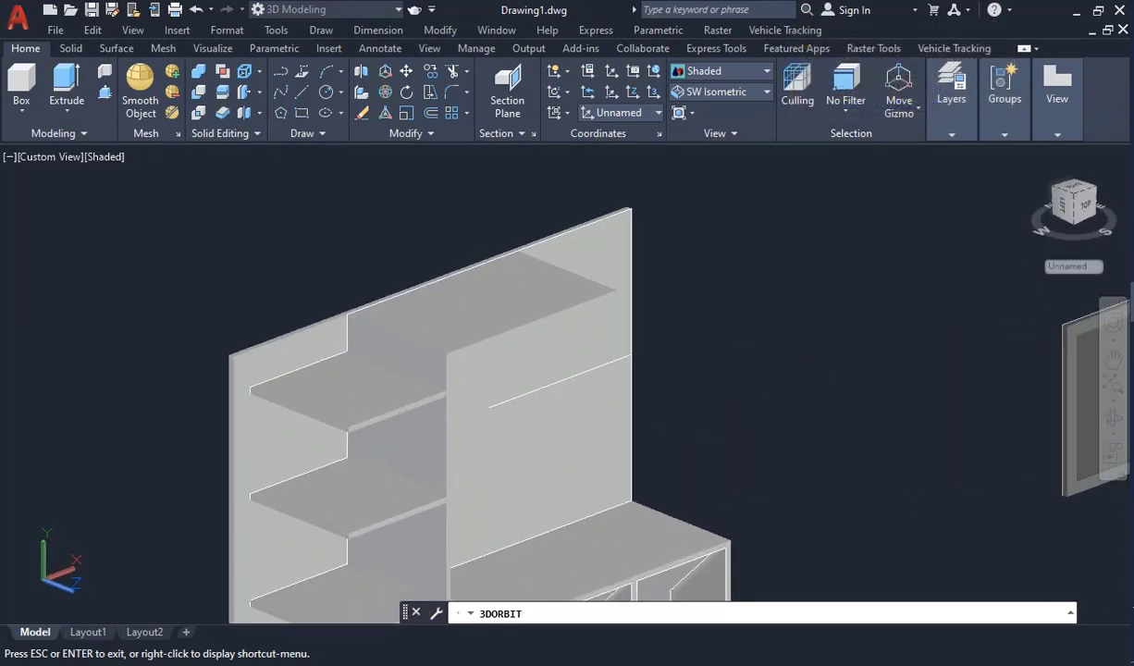
pyautogui.press('Escape')
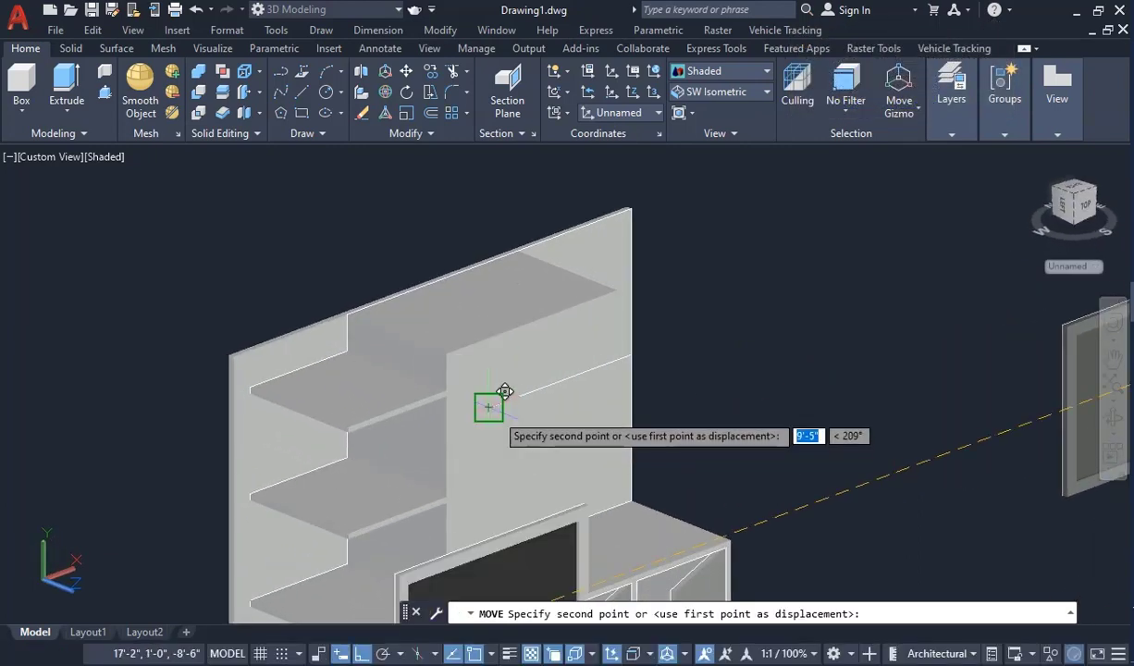
pyautogui.click(505, 393)
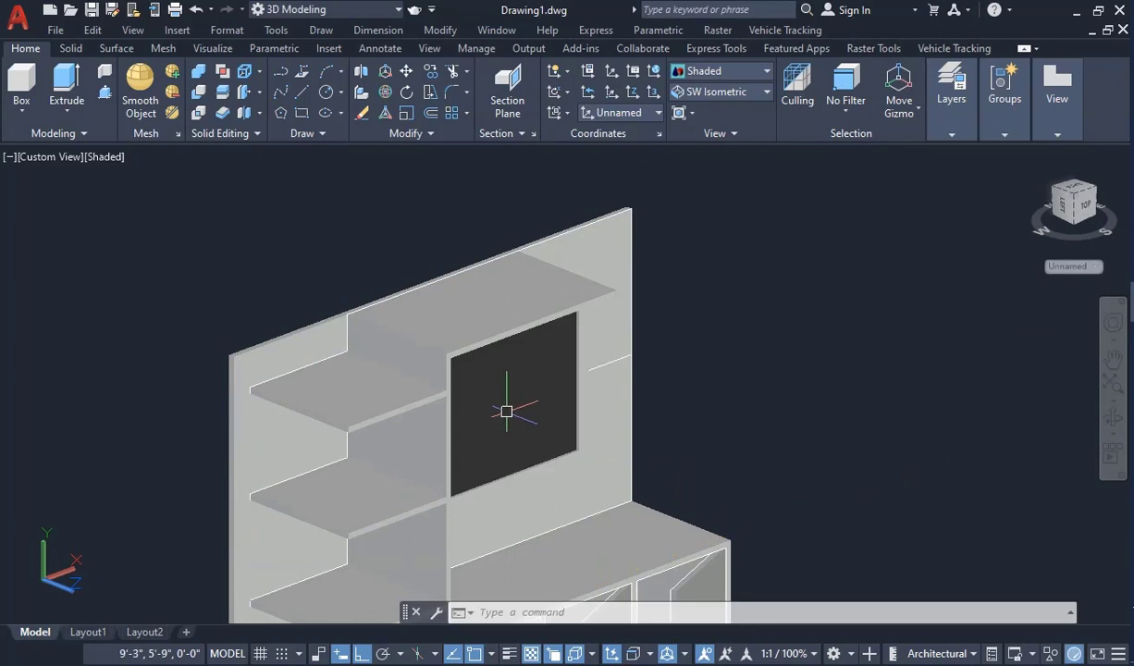
# Step: Try to erase the guide line running from the framed panel's centre to the back panel's edge
pyautogui.click(1114, 418)
pyautogui.moveTo(888, 453); pyautogui.dragTo(708, 395)
pyautogui.press('Escape')
pyautogui.scroll(5, 666, 388)
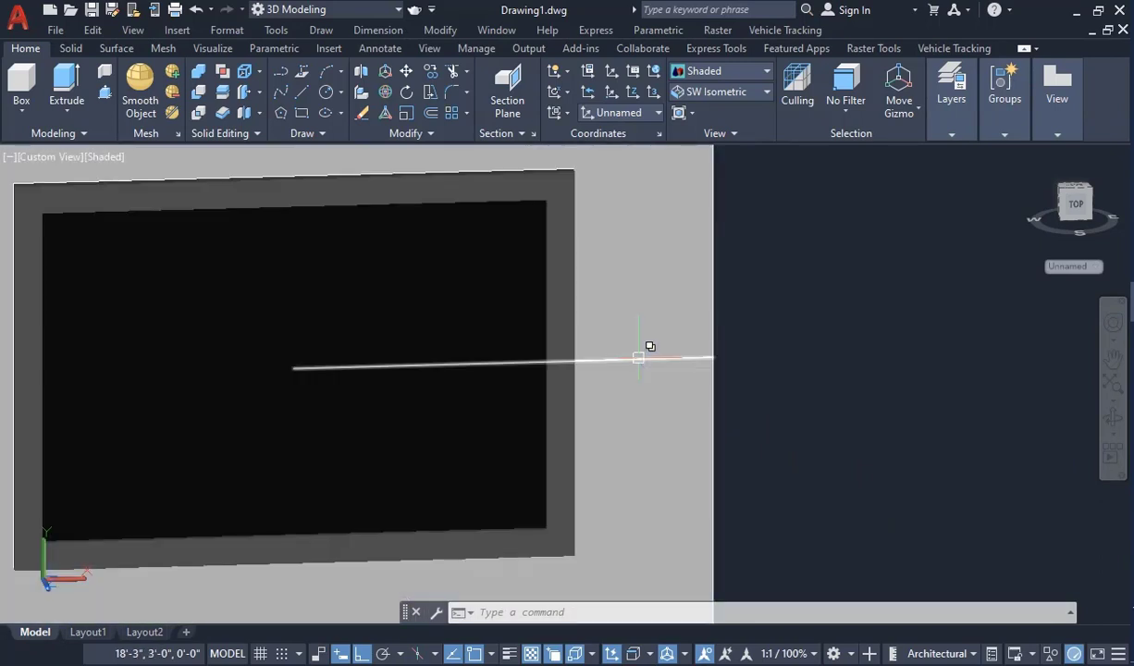
pyautogui.click(639, 361)
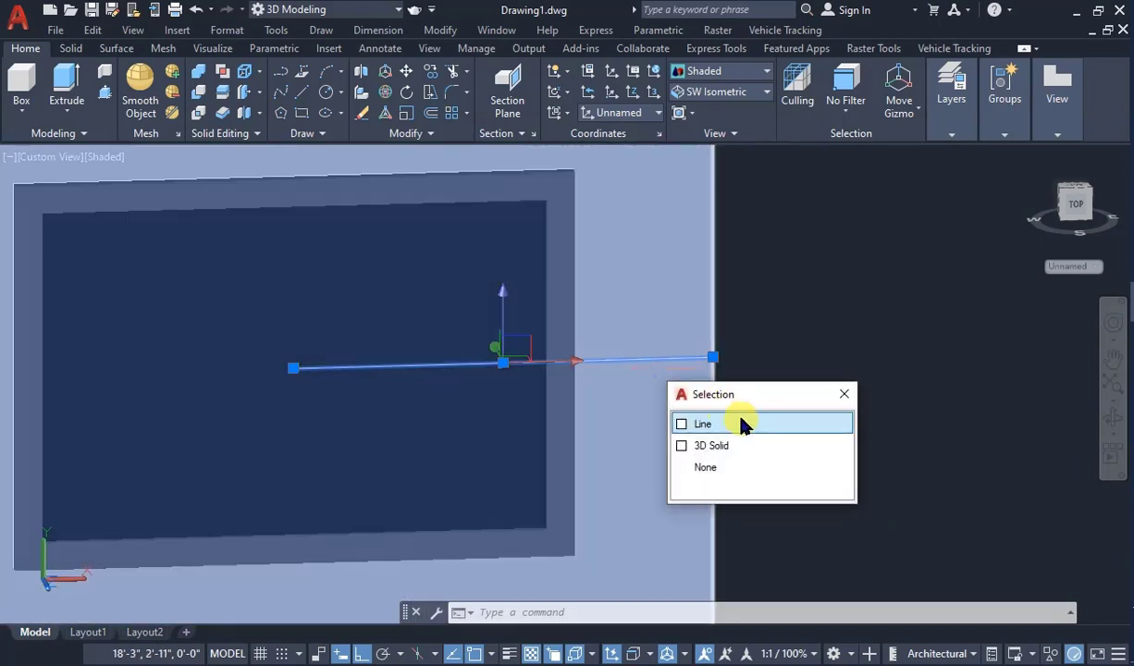
pyautogui.press('Escape')
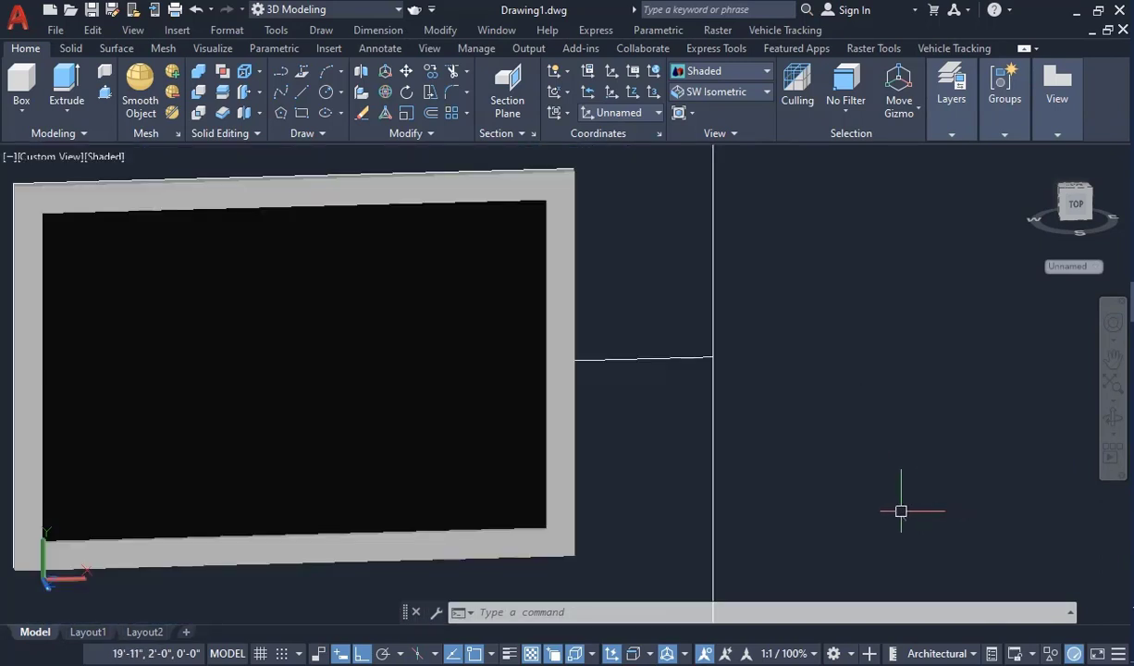
pyautogui.scroll(-6, 757, 403)
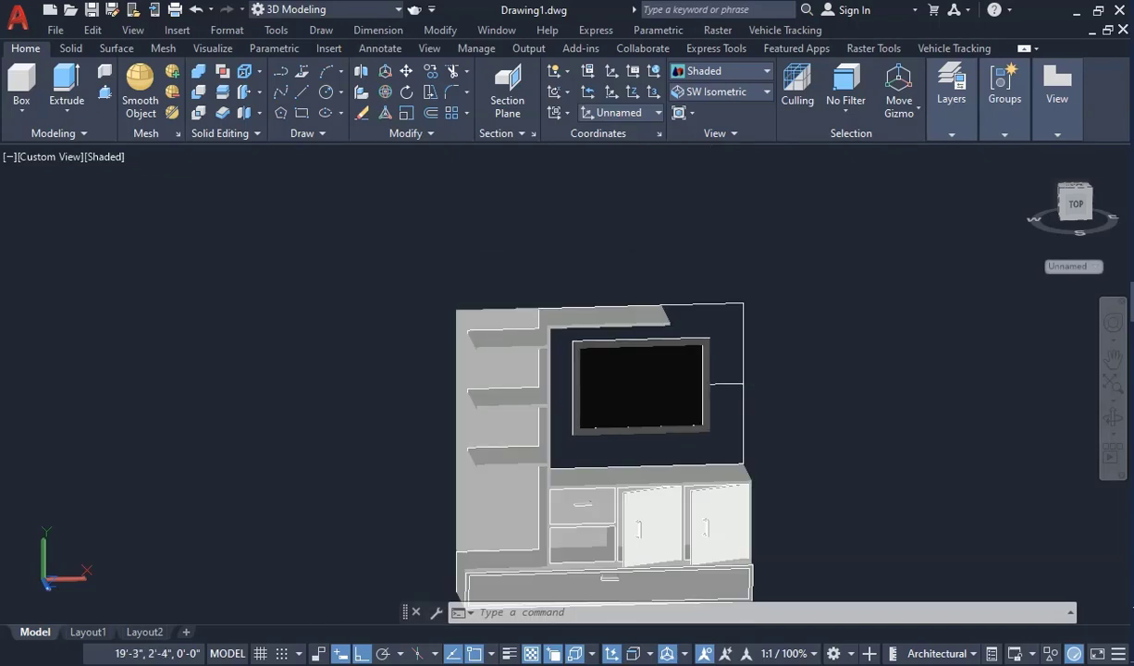
pyautogui.scroll(6, 726, 398)
pyautogui.scroll(-5, 716, 370)
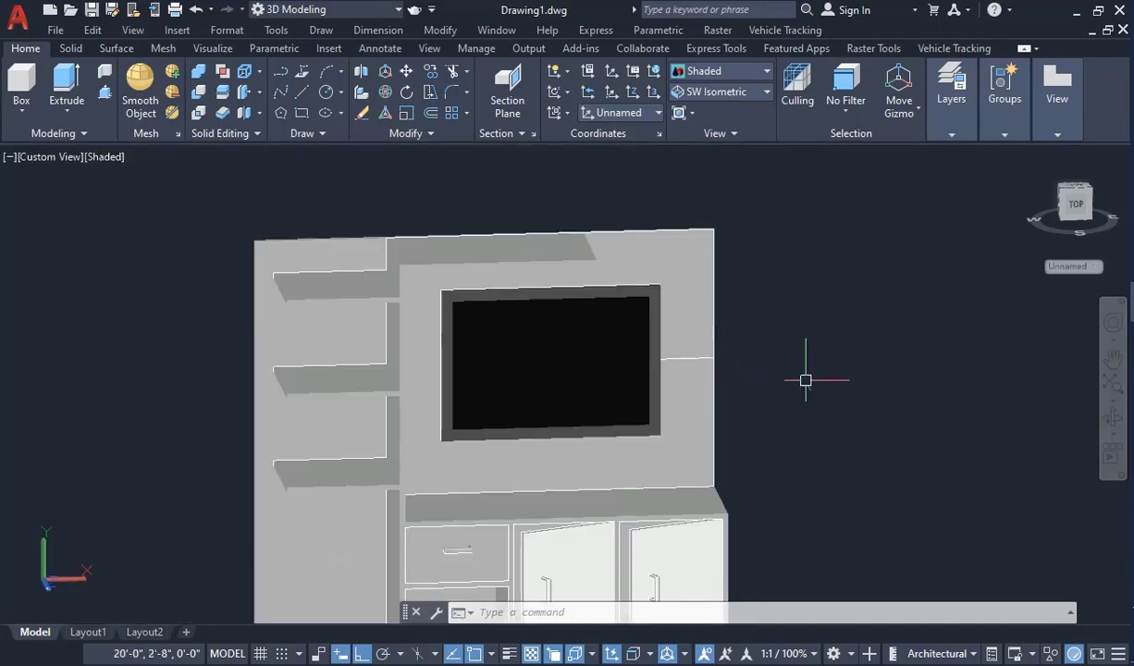
# Step: Erase the guide line beside the mounted framed panel, keeping the back panel solid
pyautogui.click(699, 363)
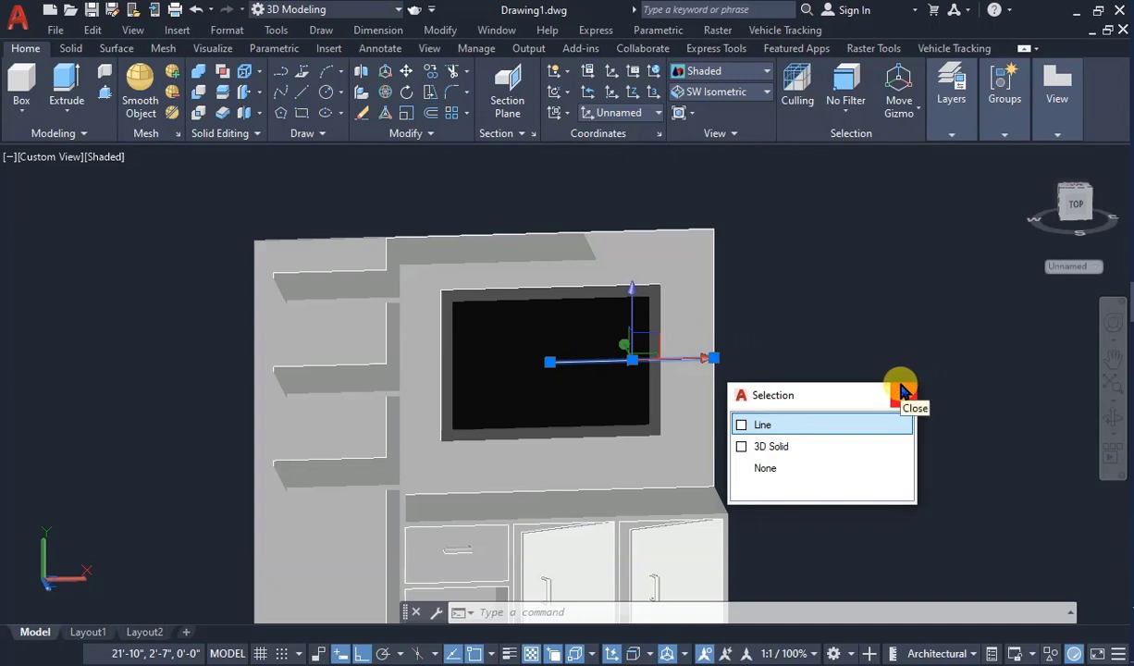
pyautogui.press('Delete')
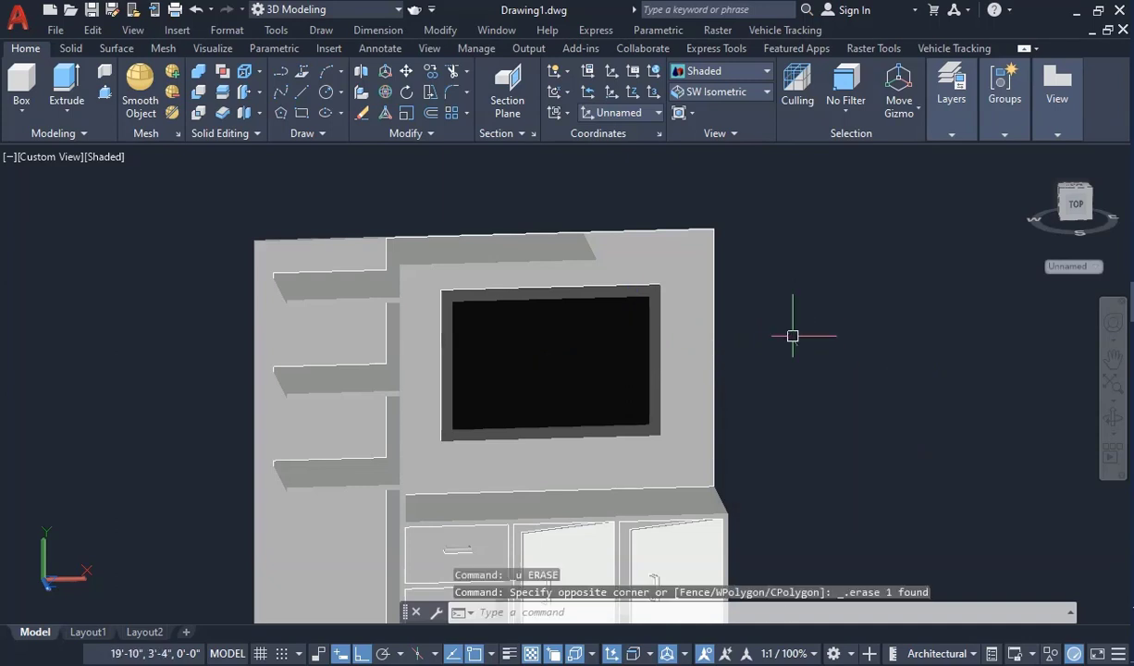
pyautogui.scroll(-4, 815, 342)
pyautogui.scroll(3, 738, 482)
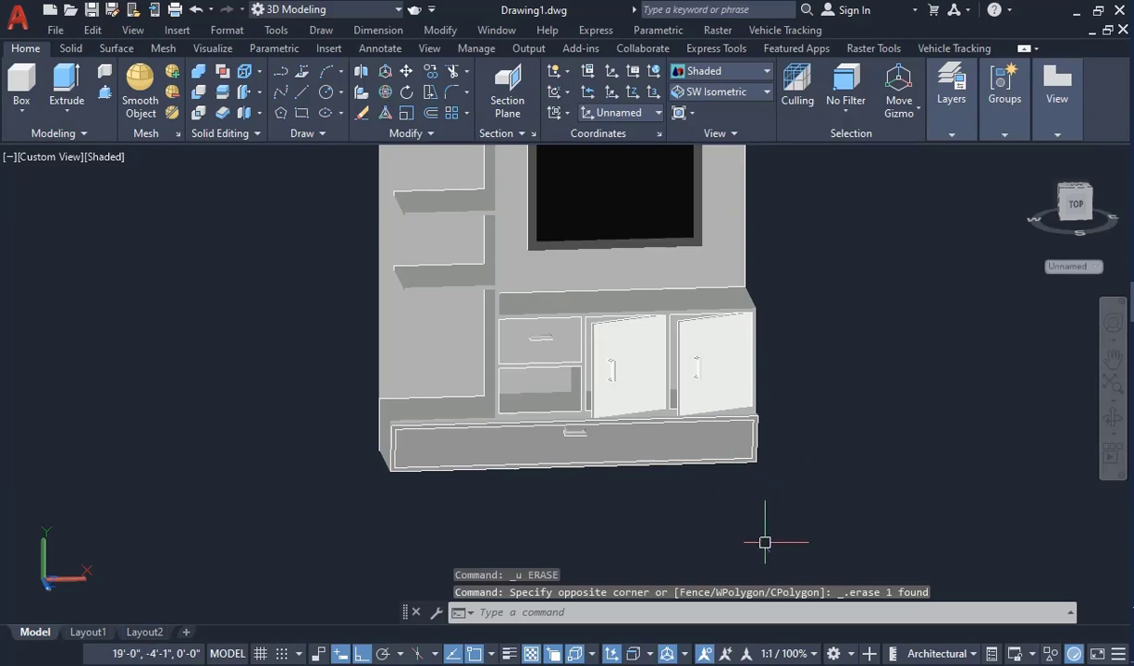
# Step: Select the two back panels, the long bottom drawer front and the base box of the unit
pyautogui.click(539, 228)
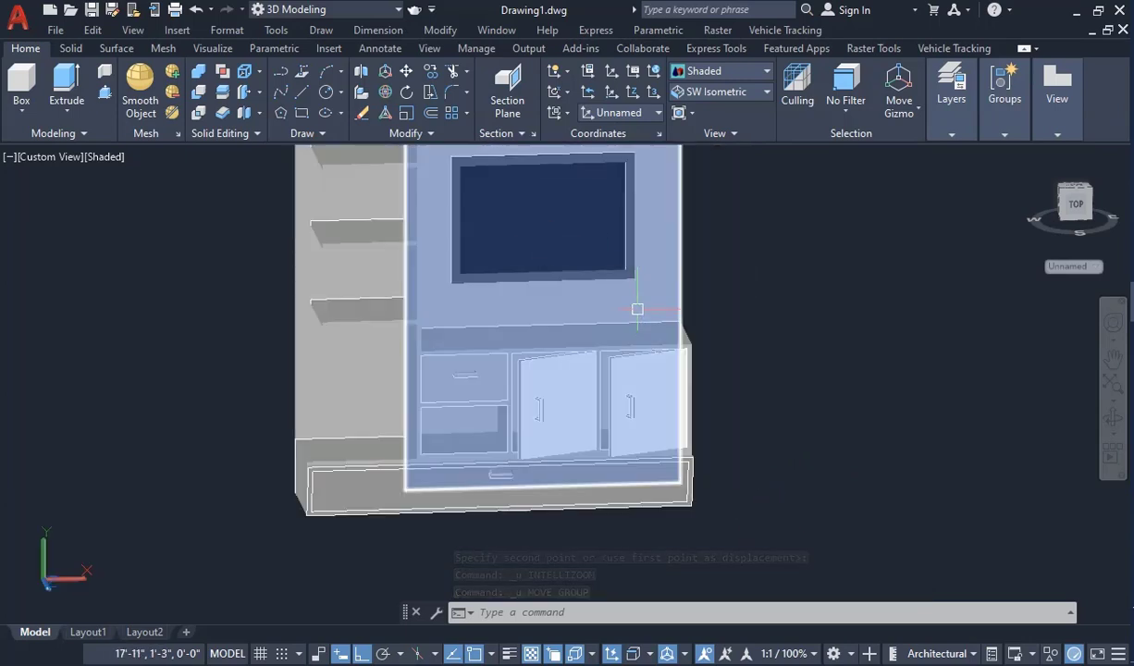
pyautogui.click(624, 291)
pyautogui.scroll(-4, 554, 275)
pyautogui.scroll(3, 554, 276)
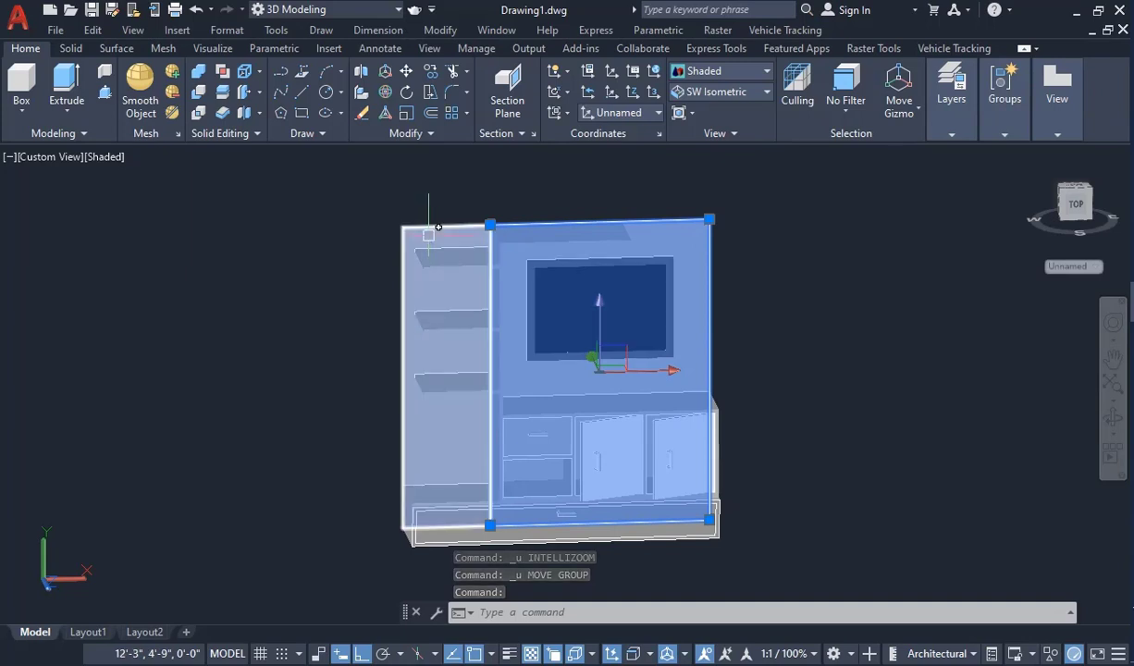
pyautogui.click(449, 282)
pyautogui.click(468, 521)
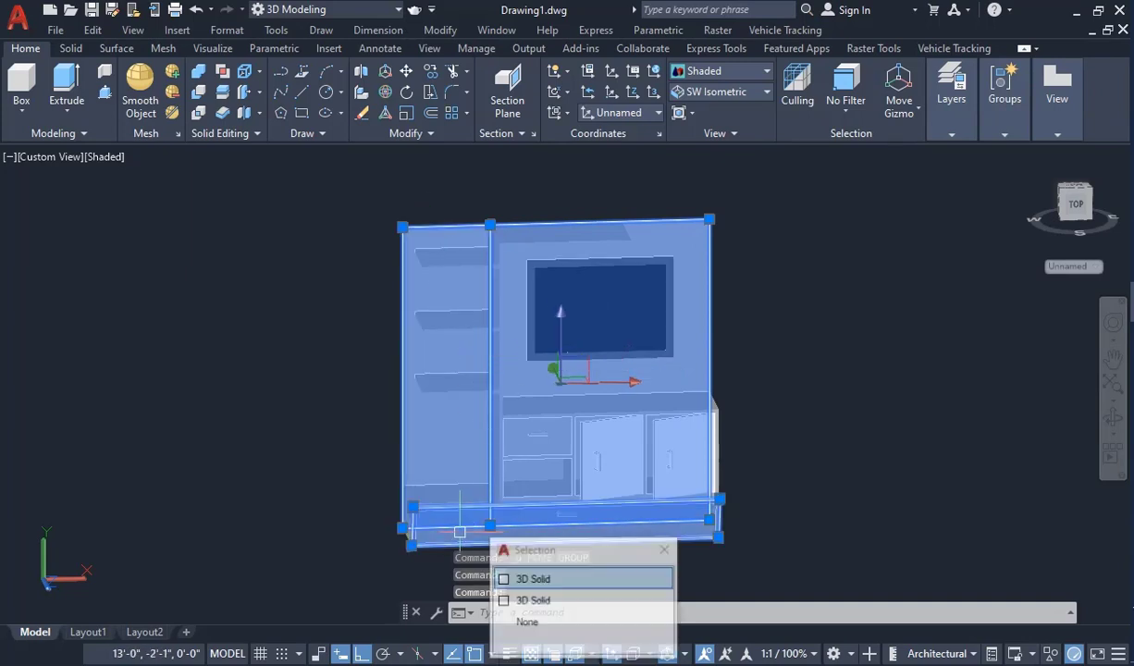
pyautogui.scroll(5, 414, 535)
pyautogui.click(443, 505)
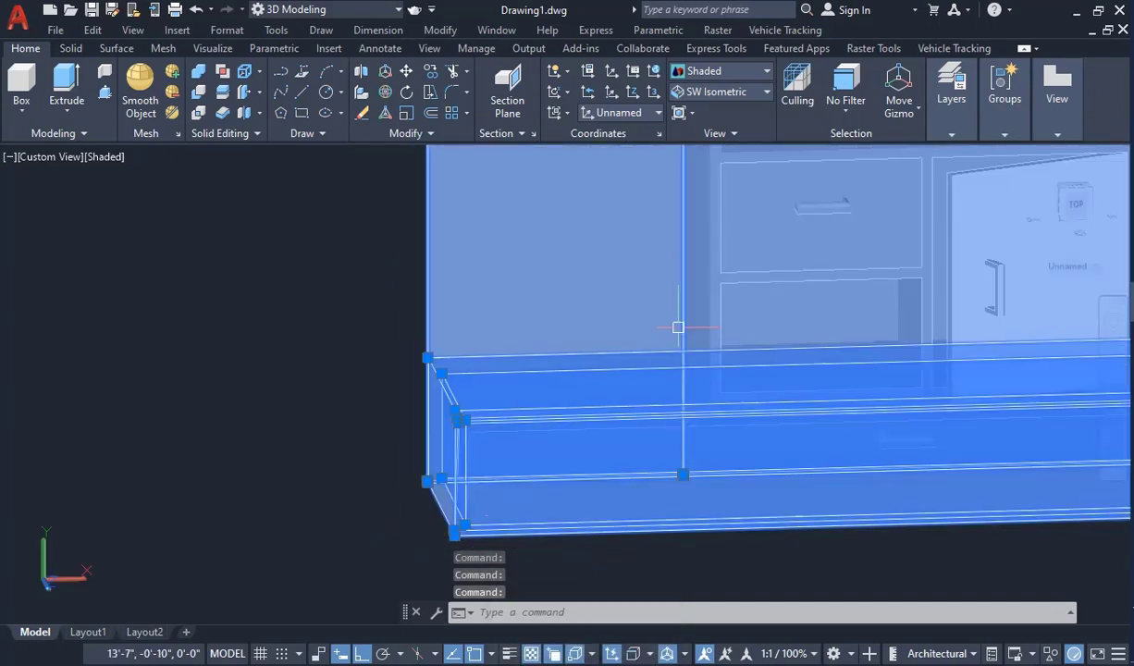
# Step: Add the small drawer front, the lower cabinet frame, both doors and their handles to the selection
pyautogui.click(757, 236)
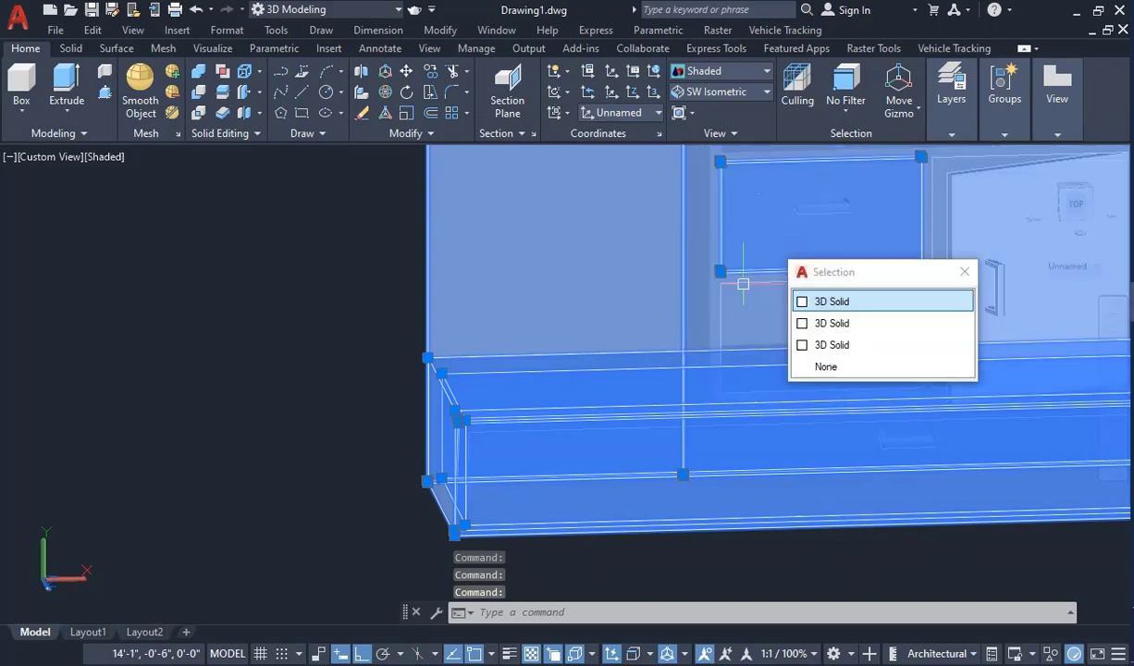
pyautogui.click(736, 326)
pyautogui.scroll(-5, 416, 328)
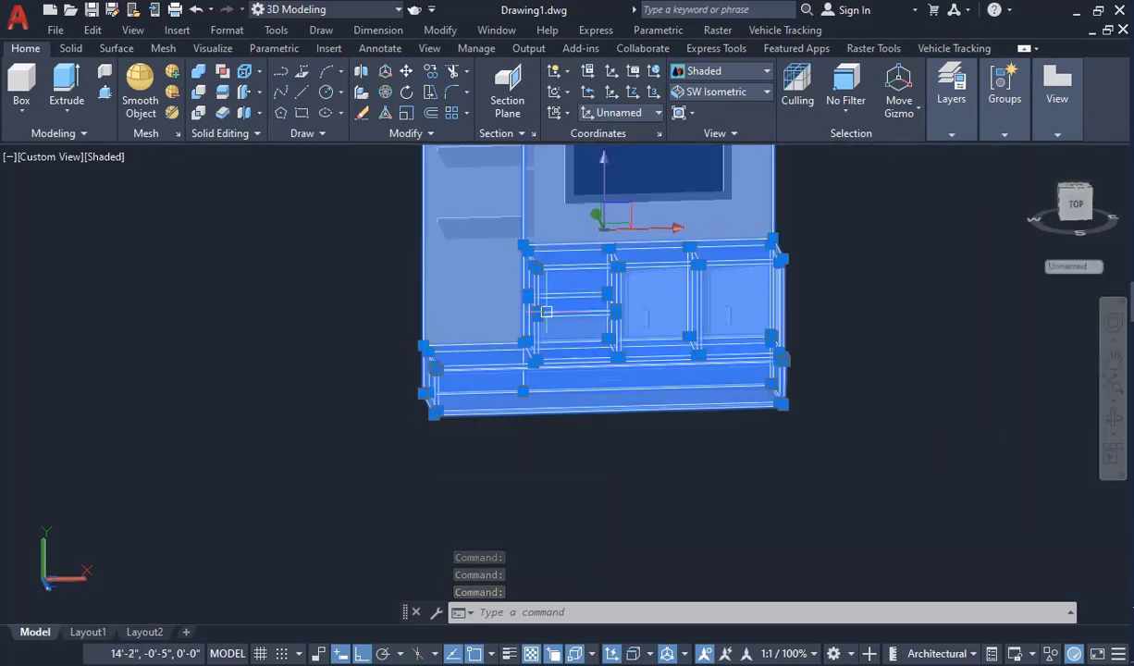
pyautogui.click(584, 283)
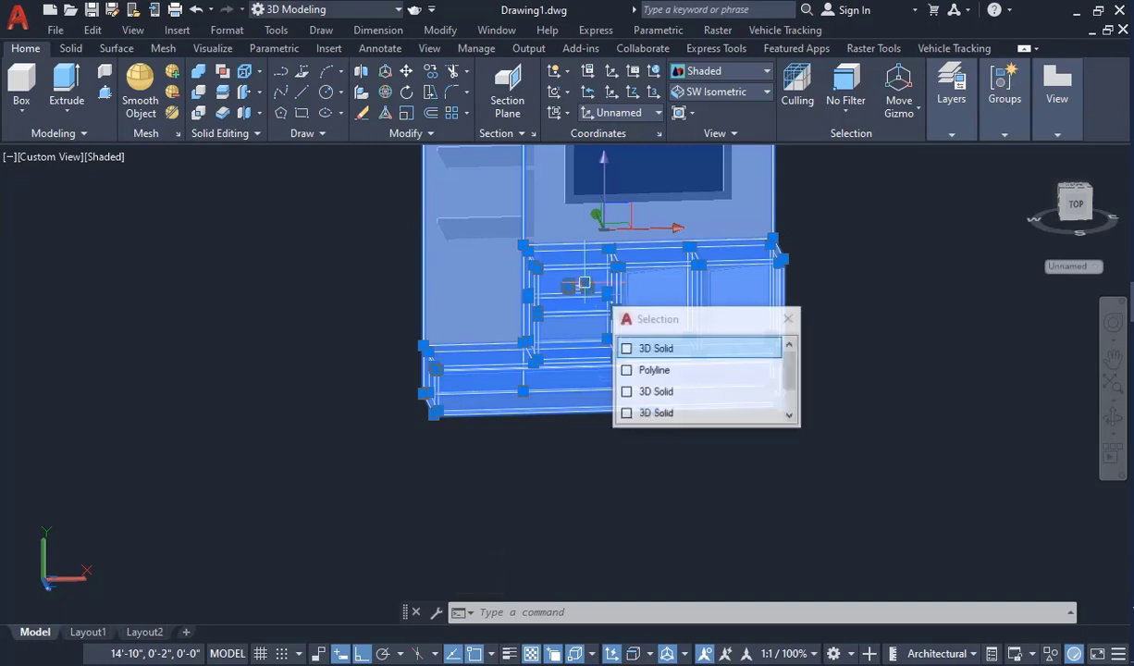
pyautogui.click(659, 285)
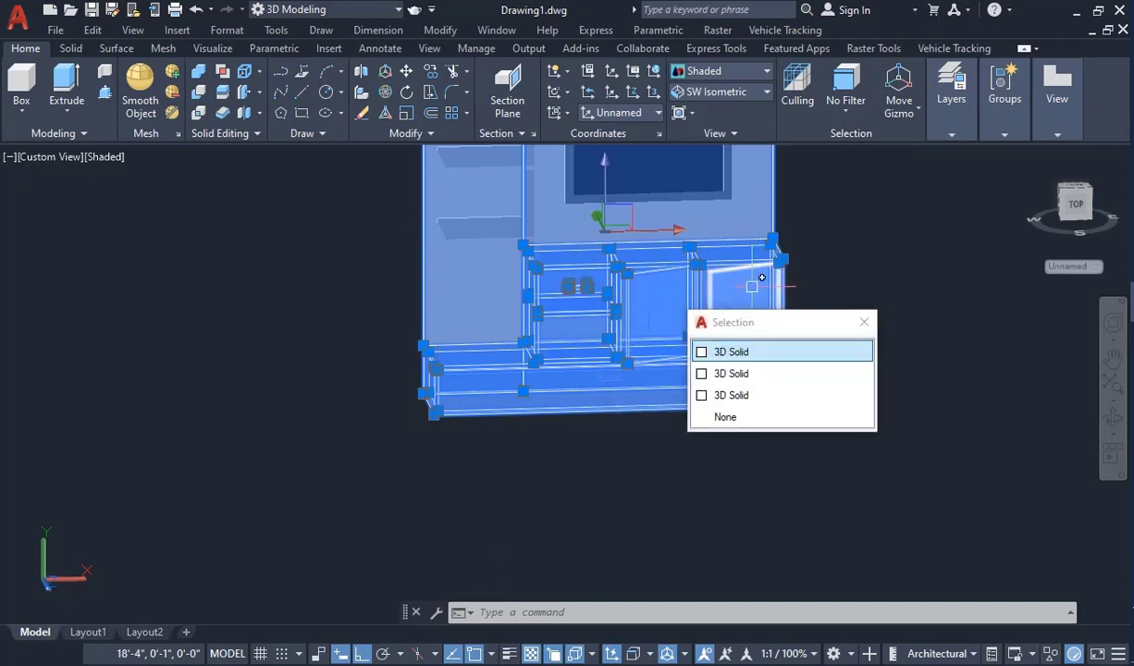
pyautogui.click(655, 266)
pyautogui.click(660, 306)
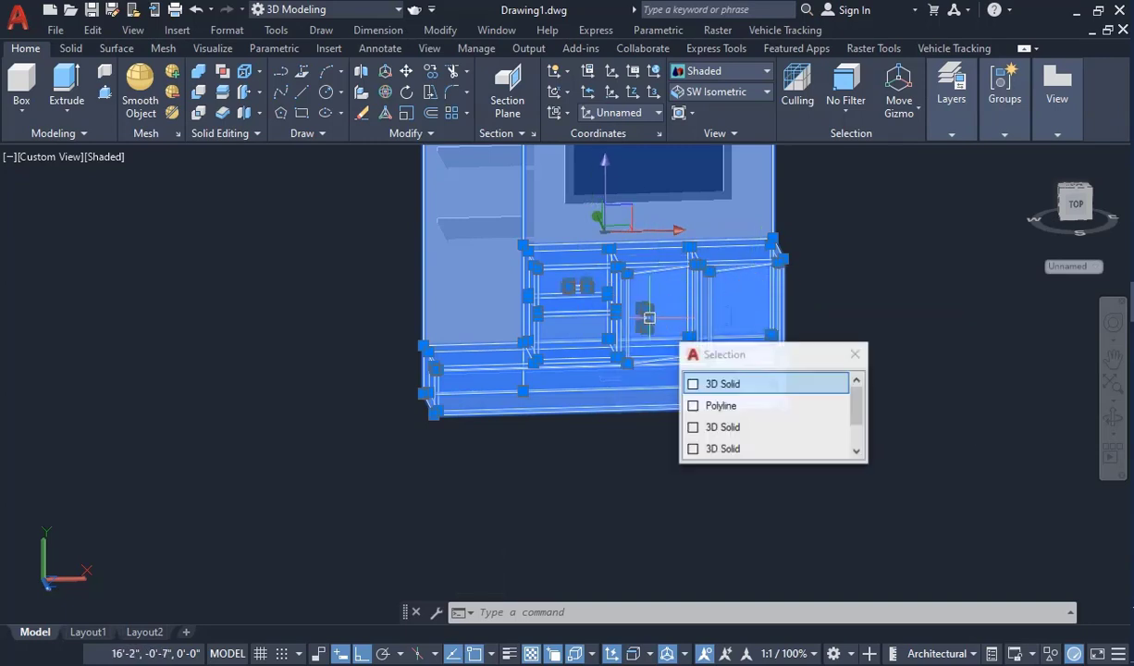
pyautogui.click(712, 319)
# Step: Add the shelf above the framed panel, the three side shelves and the vertical divider to the selection
pyautogui.scroll(-2, 265, 197)
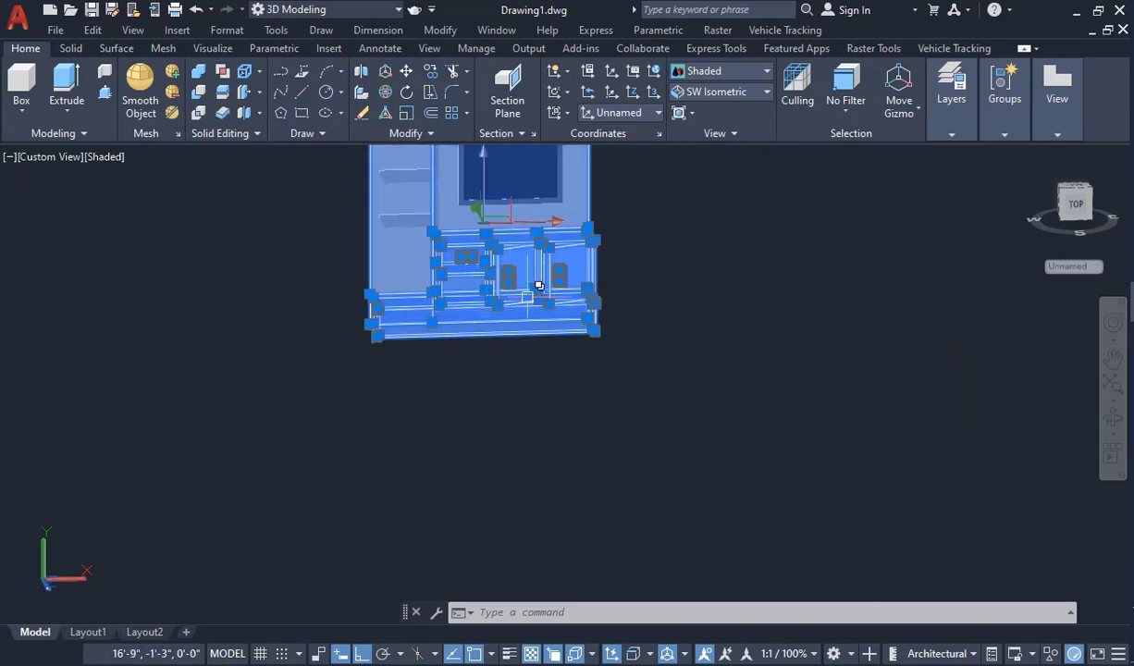
pyautogui.scroll(-3, 532, 368)
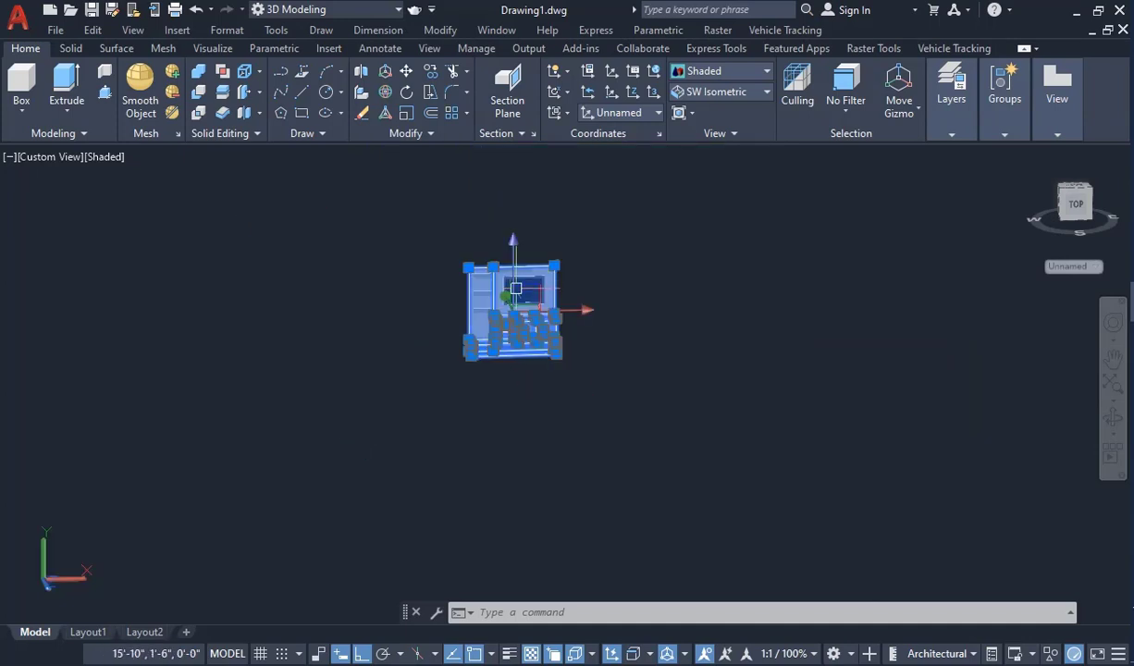
pyautogui.scroll(5, 513, 302)
pyautogui.click(478, 248)
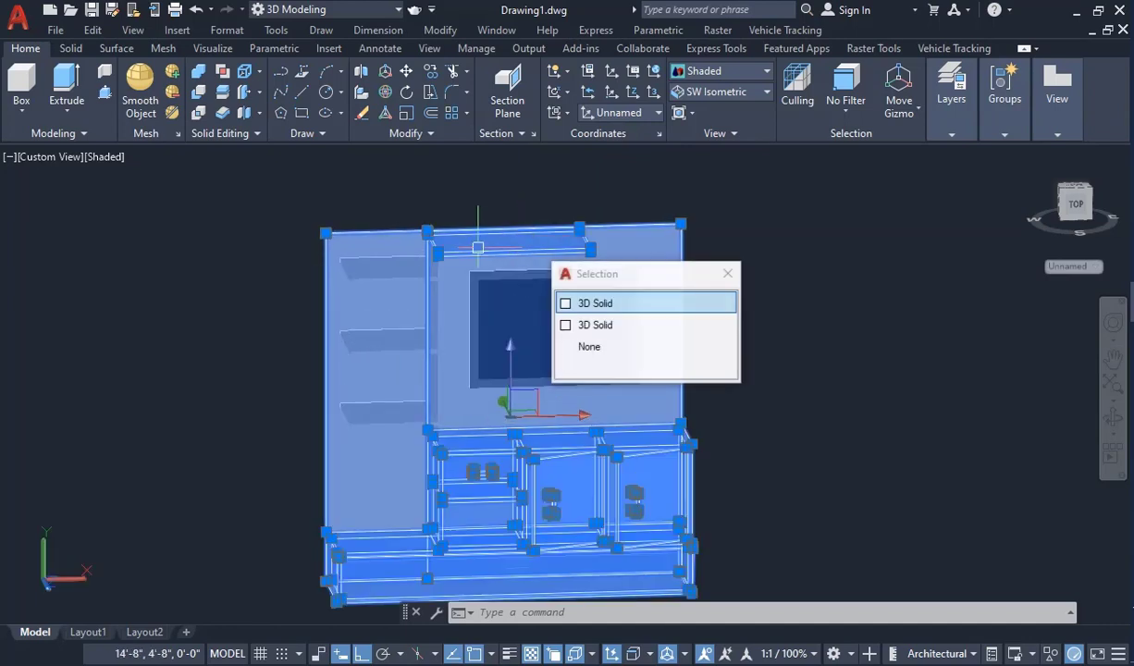
pyautogui.click(387, 260)
pyautogui.click(383, 379)
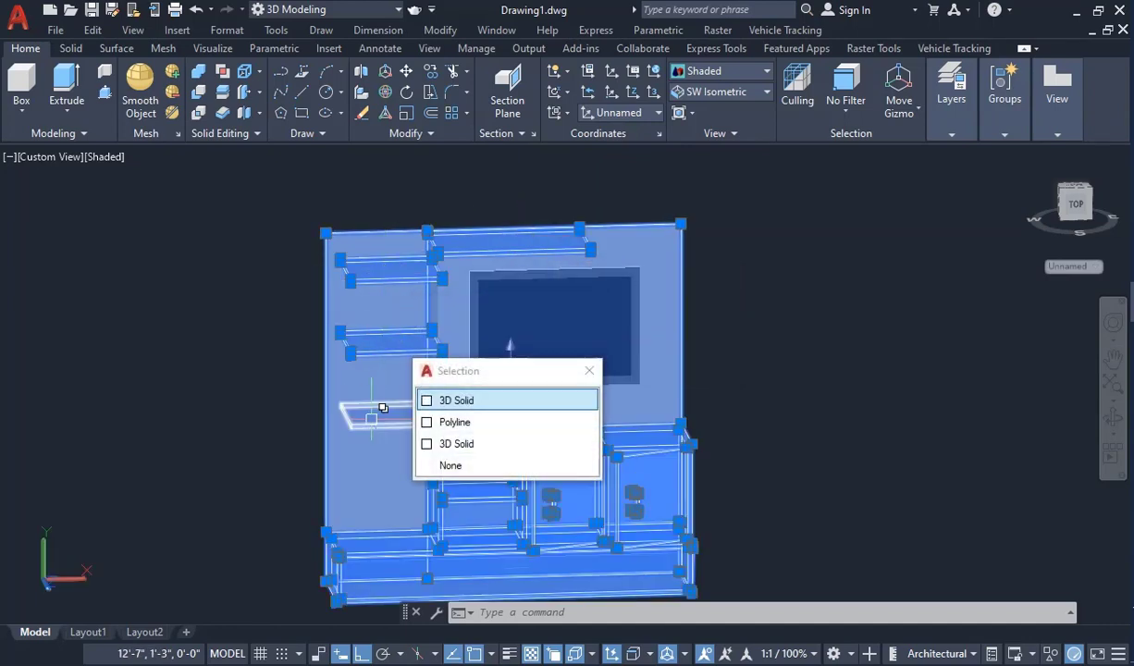
pyautogui.click(409, 353)
pyautogui.click(432, 308)
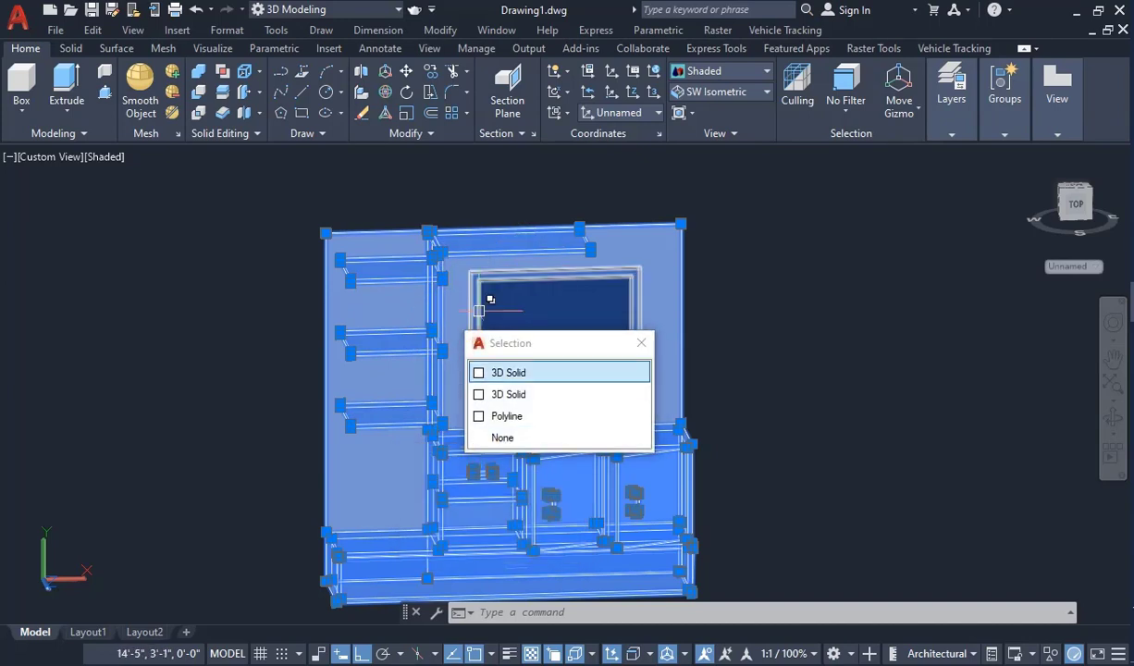
# Step: Add part of the wall panel's frame and the long bottom drawer's handle to the selection
pyautogui.click(527, 272)
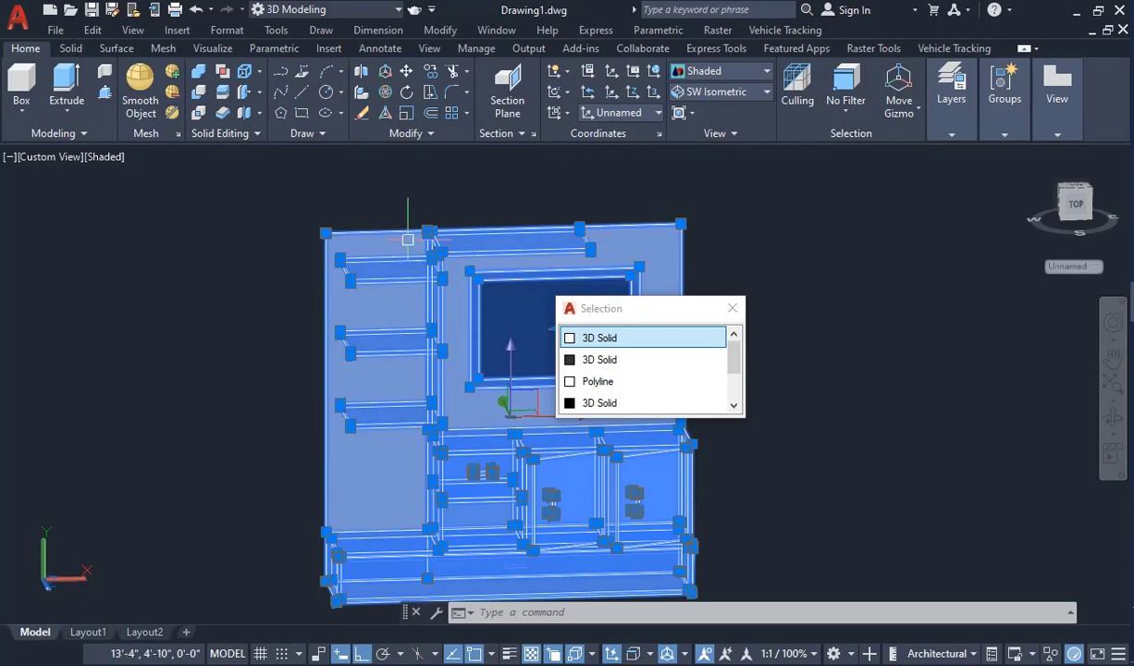
pyautogui.scroll(-2, 400, 344)
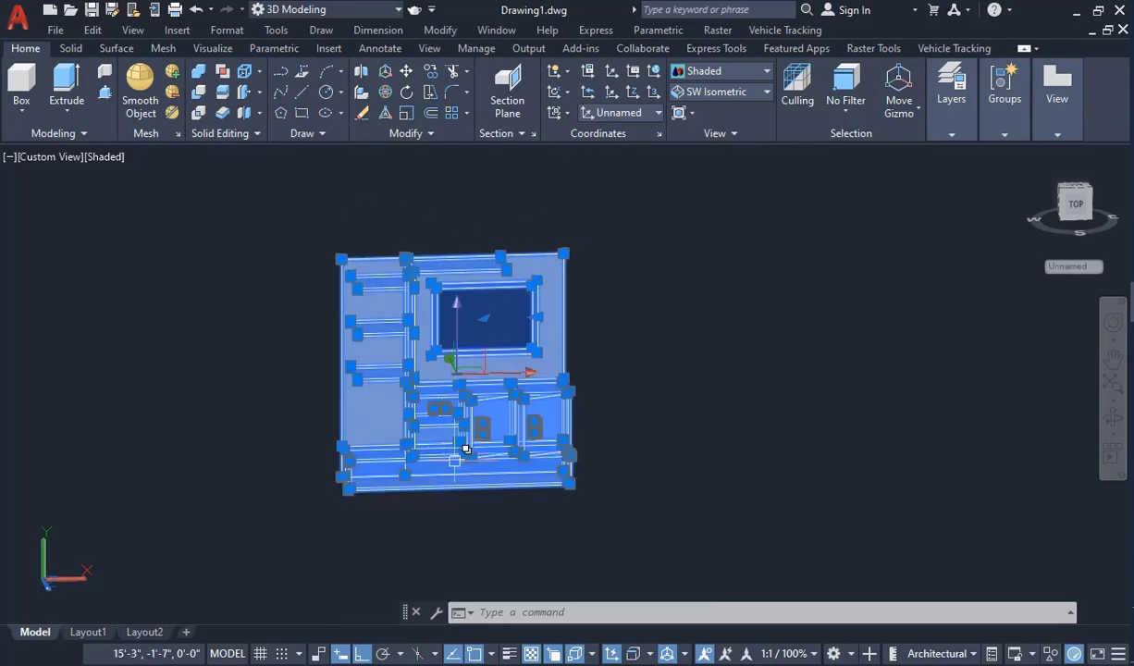
pyautogui.scroll(4, 469, 472)
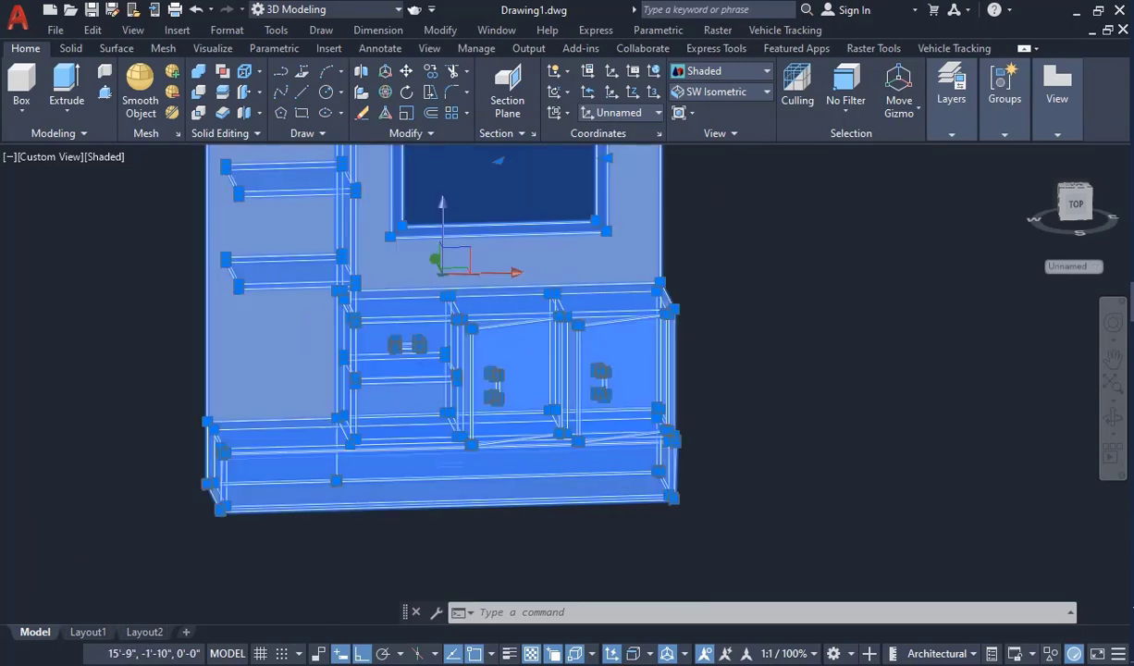
pyautogui.click(444, 466)
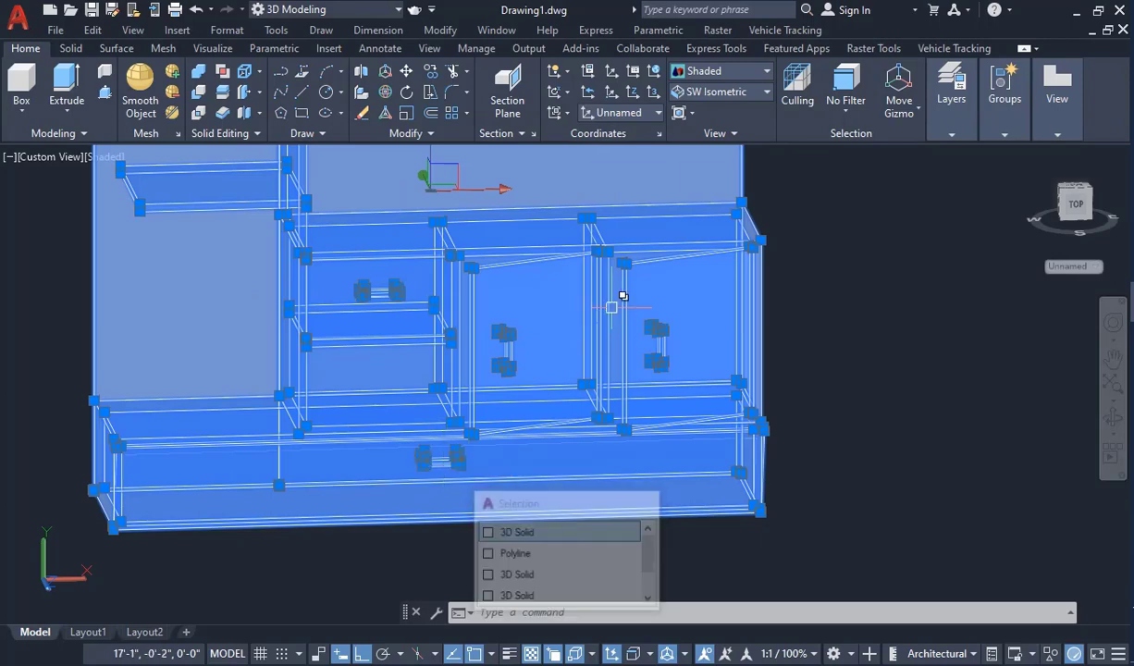
pyautogui.scroll(-2, 615, 298)
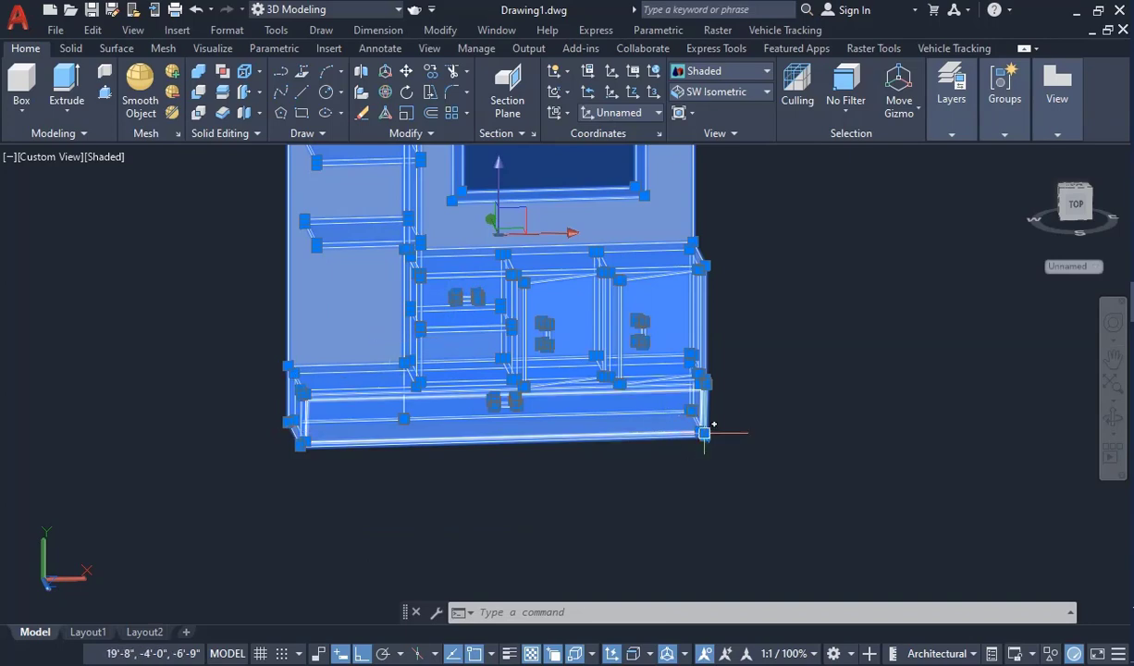
pyautogui.scroll(-3, 712, 407)
pyautogui.scroll(4, 704, 414)
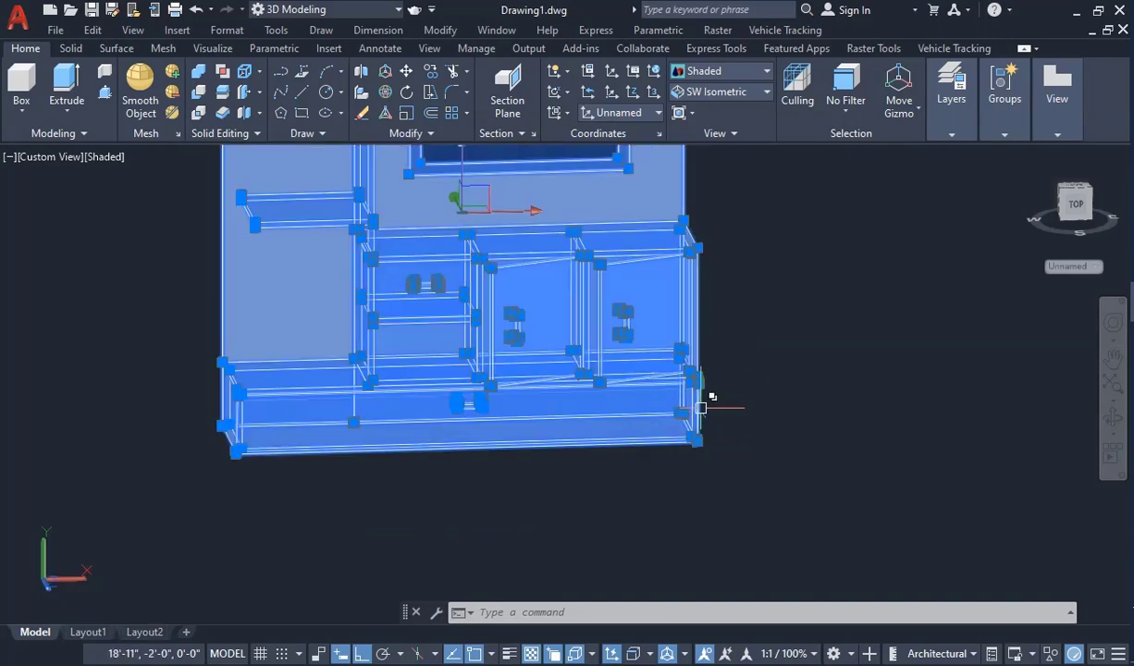
pyautogui.scroll(-3, 660, 408)
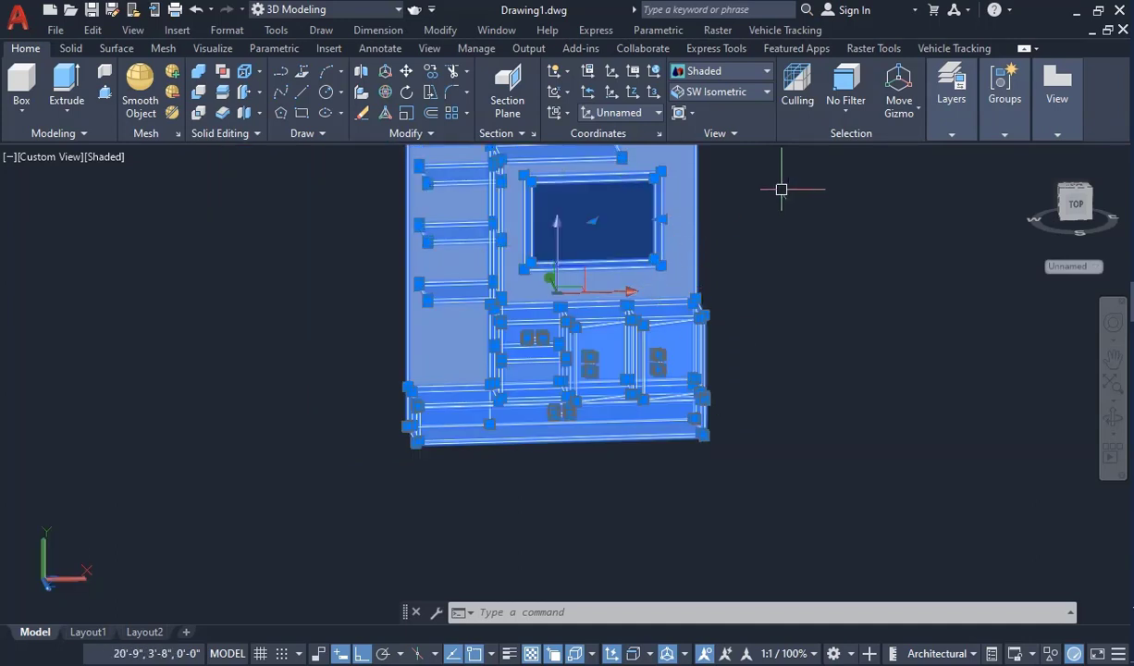
# Step: Add the panel's dark screen solid and the dark frame solid around it to the selection
pyautogui.click(626, 220)
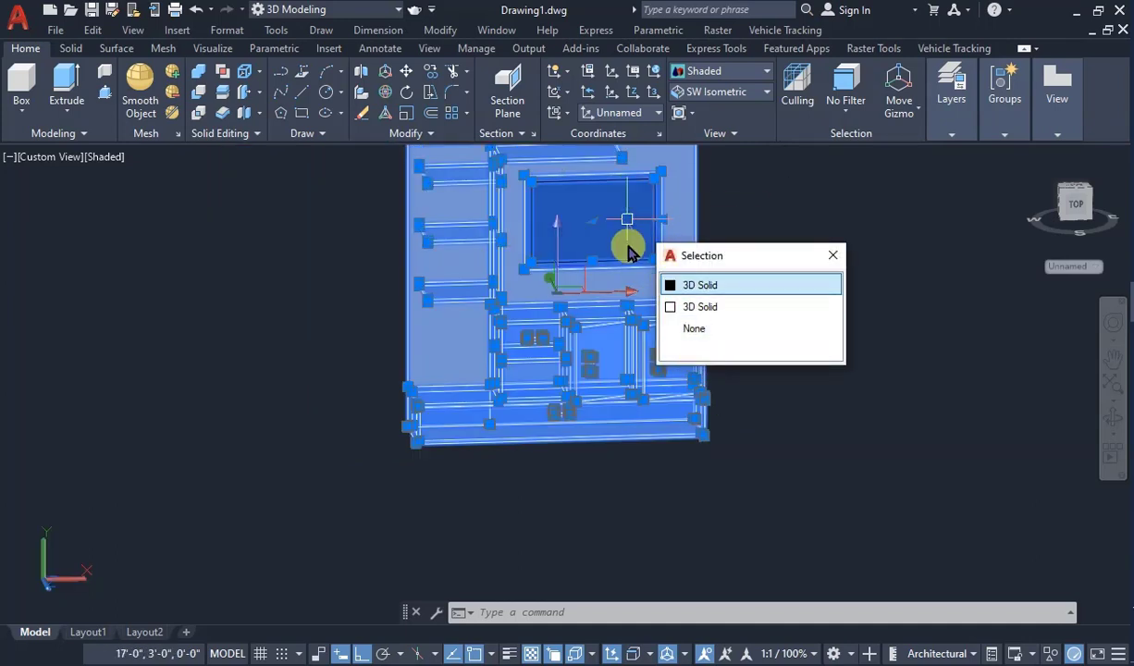
pyautogui.click(698, 285)
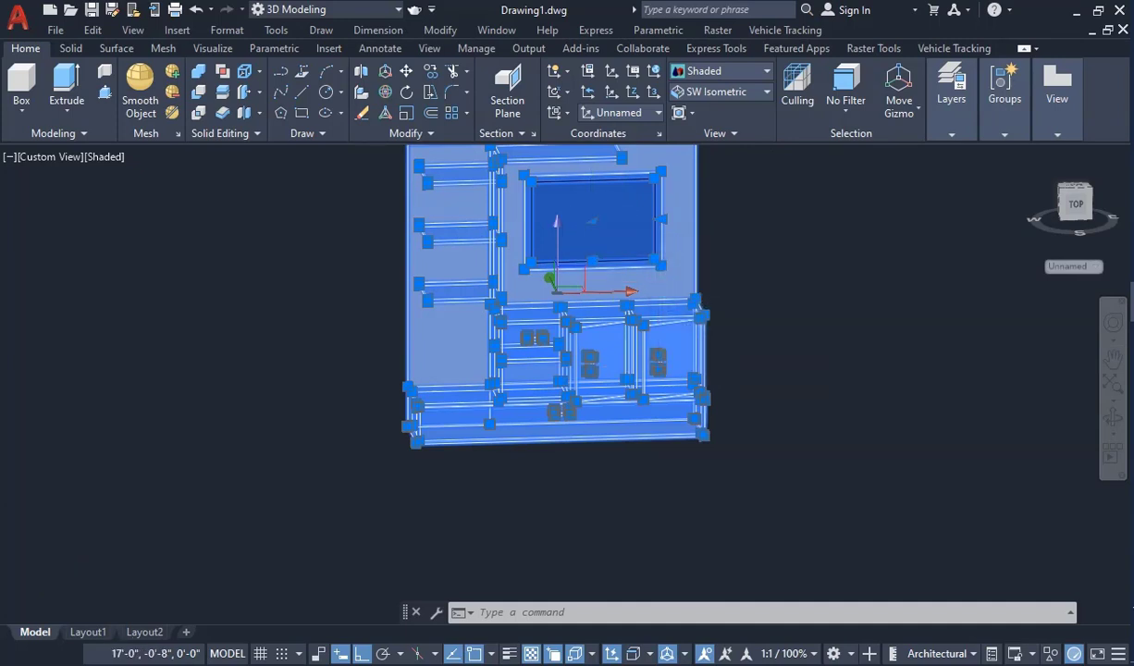
pyautogui.scroll(-2, 638, 276)
pyautogui.scroll(2, 618, 255)
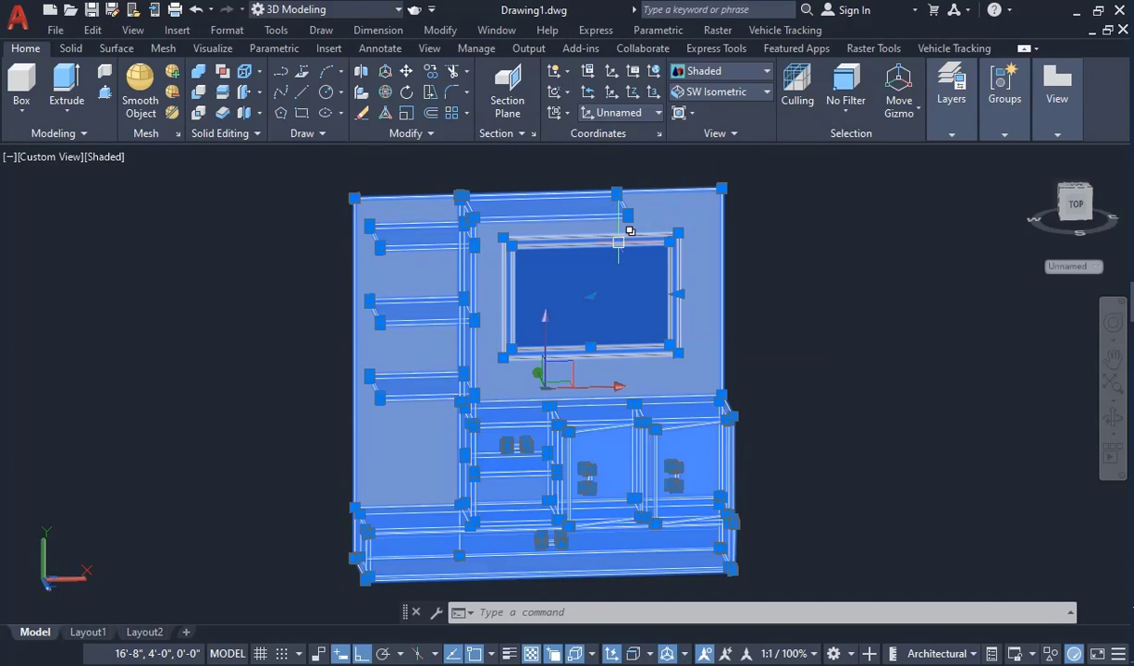
pyautogui.click(587, 233)
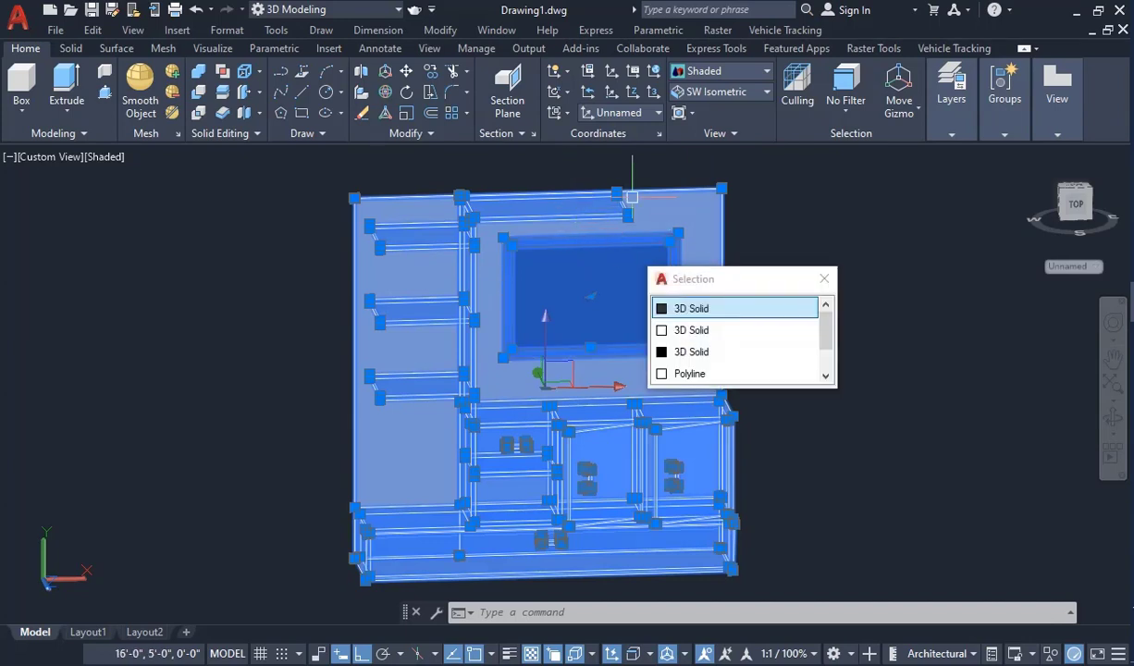
pyautogui.click(685, 309)
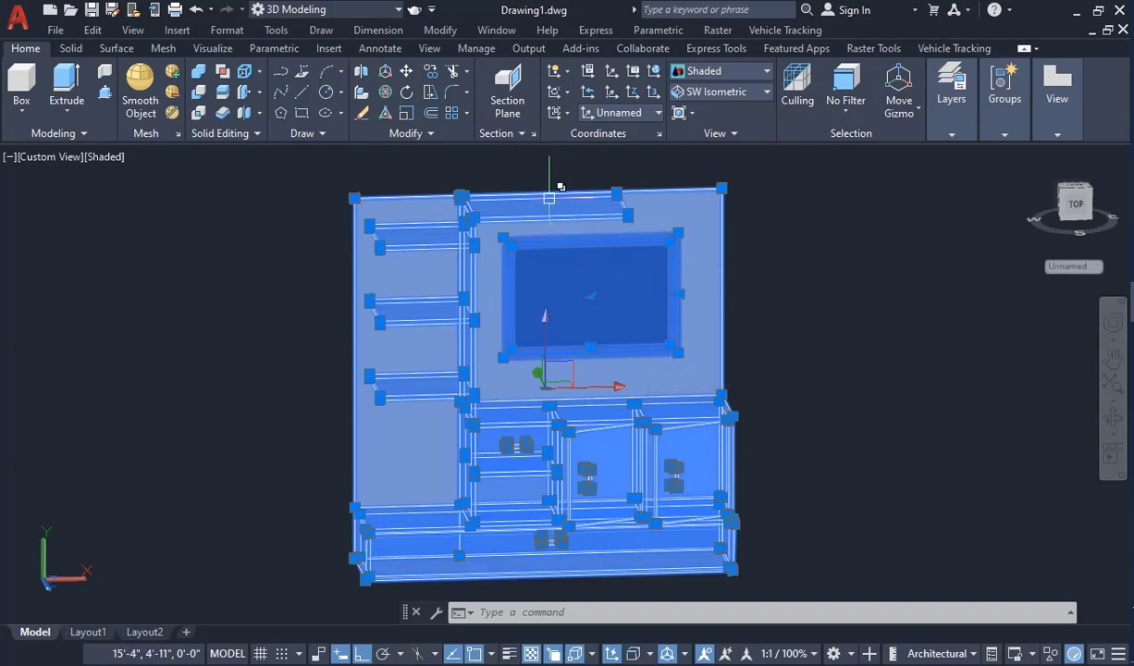
# Step: Move the selected cabinet solids to the left, clear of the construction outlines
pyautogui.scroll(-3, 525, 242)
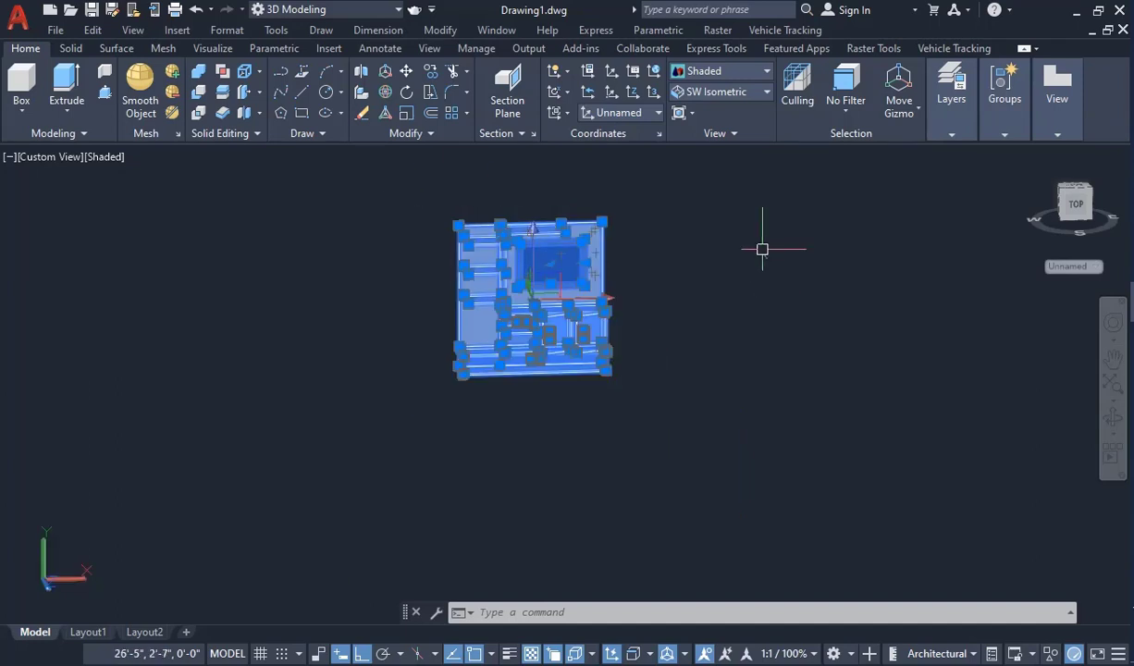
pyautogui.click(407, 76)
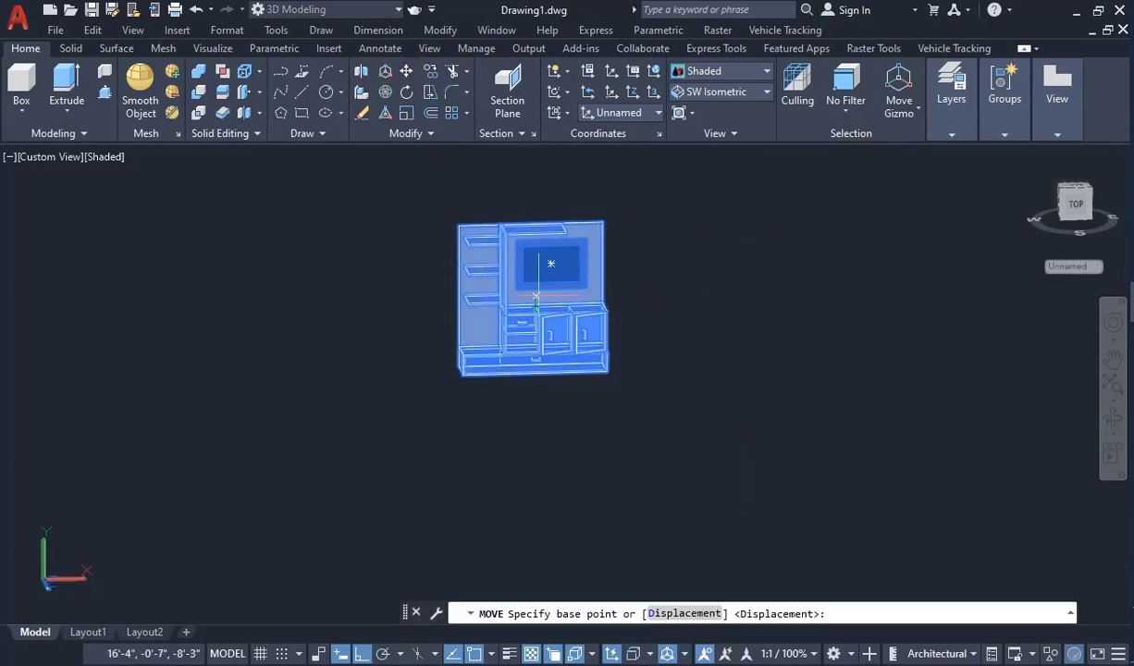
pyautogui.click(552, 267)
pyautogui.click(350, 271)
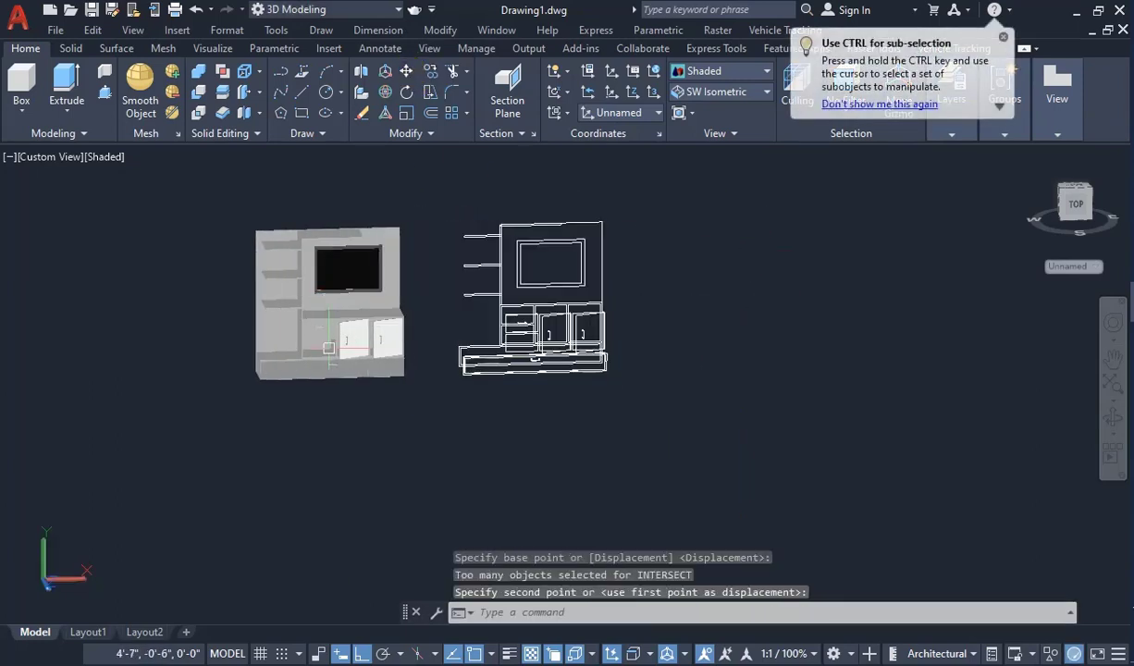
# Step: Erase all the leftover construction outlines beside the moved cabinet unit
pyautogui.scroll(4, 683, 330)
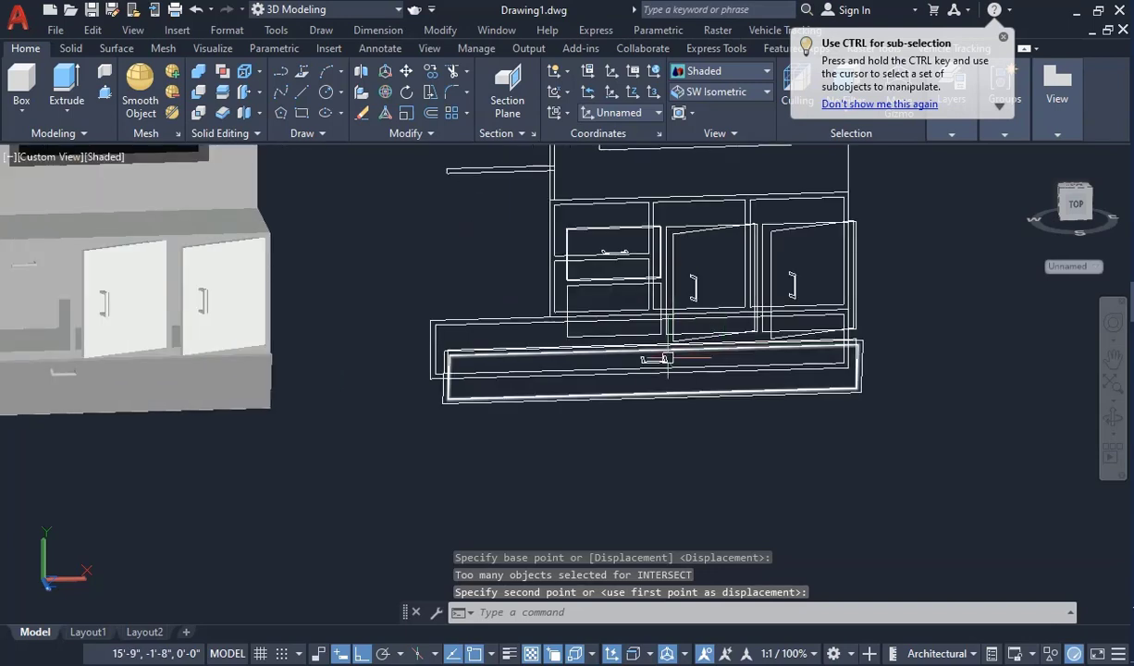
pyautogui.scroll(-4, 683, 338)
pyautogui.click(760, 406)
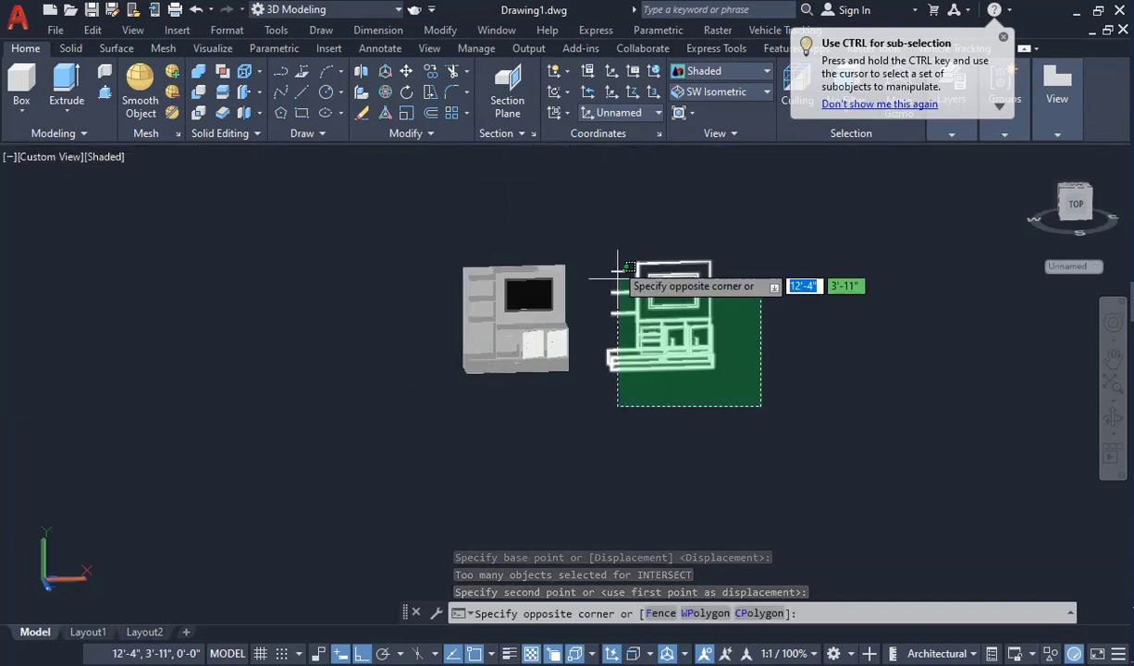
pyautogui.click(600, 236)
pyautogui.press('Delete')
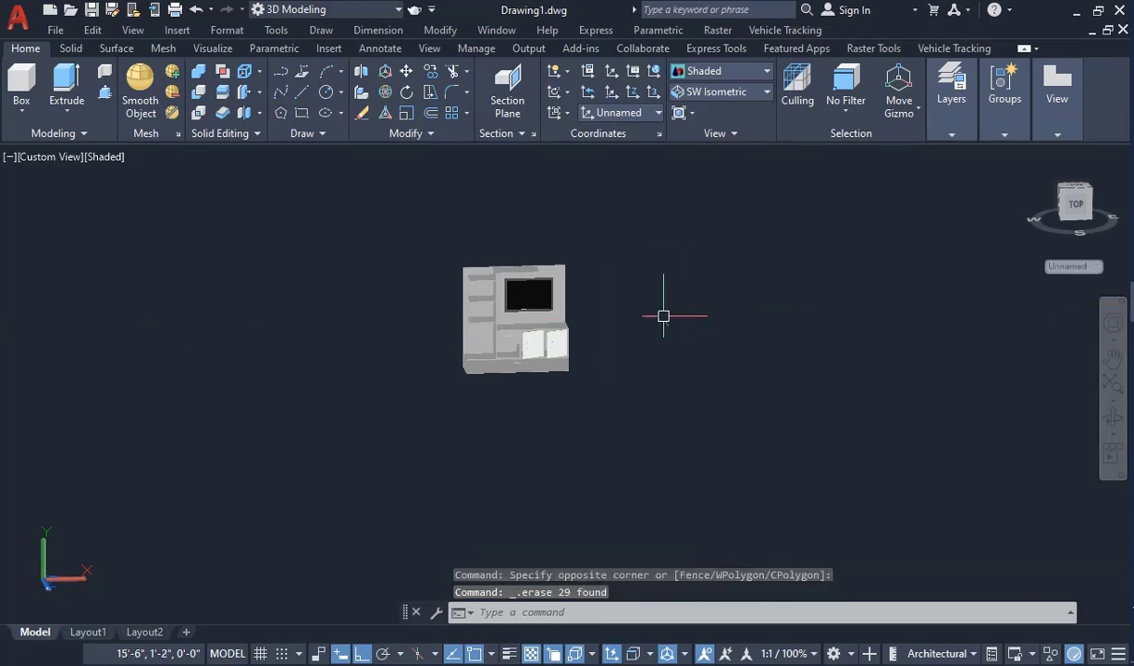
# Step: Orbit around the cabinet unit to examine its shelves, doors and drawers from an angle
pyautogui.scroll(5, 503, 345)
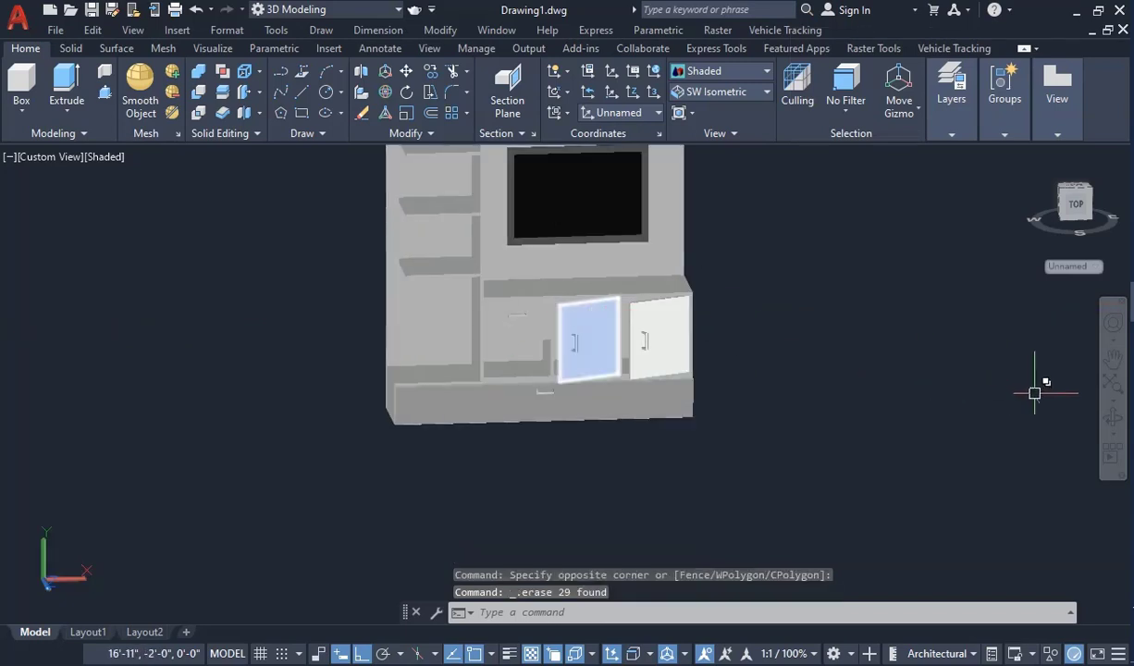
pyautogui.click(1109, 421)
pyautogui.moveTo(646, 446)
pyautogui.mouseDown()
pyautogui.moveTo(731, 480)
pyautogui.moveTo(566, 458)
pyautogui.moveTo(635, 463)
pyautogui.moveTo(622, 466)
pyautogui.moveTo(588, 398)
pyautogui.moveTo(615, 465)
pyautogui.moveTo(603, 430)
pyautogui.moveTo(623, 408)
pyautogui.moveTo(624, 332)
pyautogui.moveTo(621, 444)
pyautogui.moveTo(587, 426)
pyautogui.moveTo(574, 435)
pyautogui.moveTo(590, 442)
pyautogui.mouseUp()
pyautogui.press('Escape')
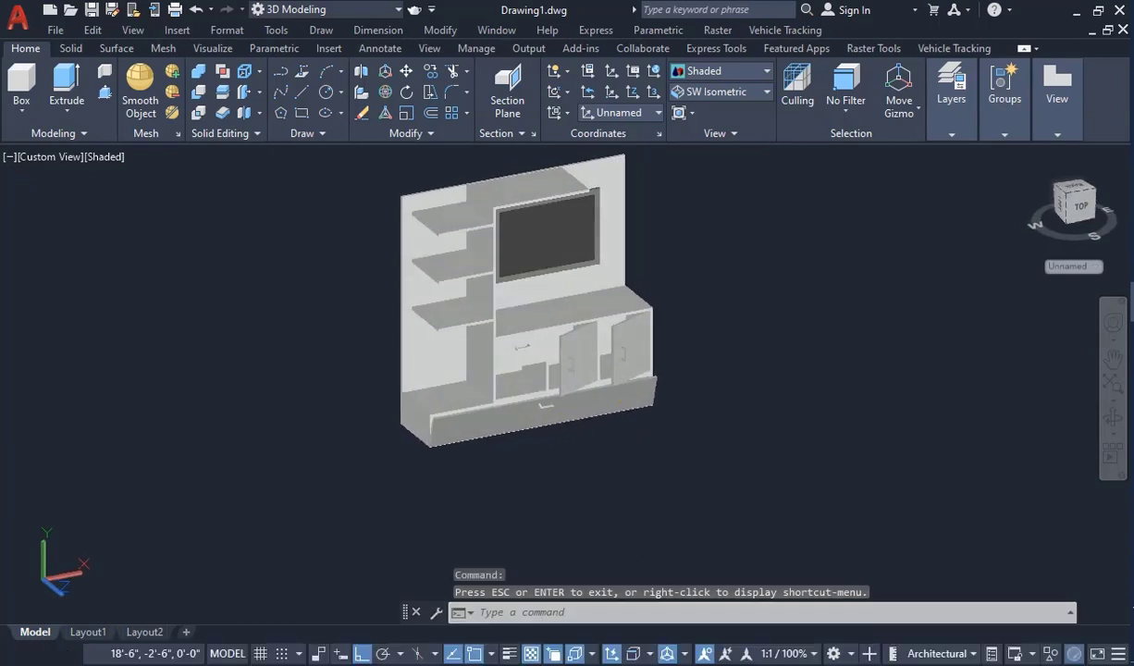